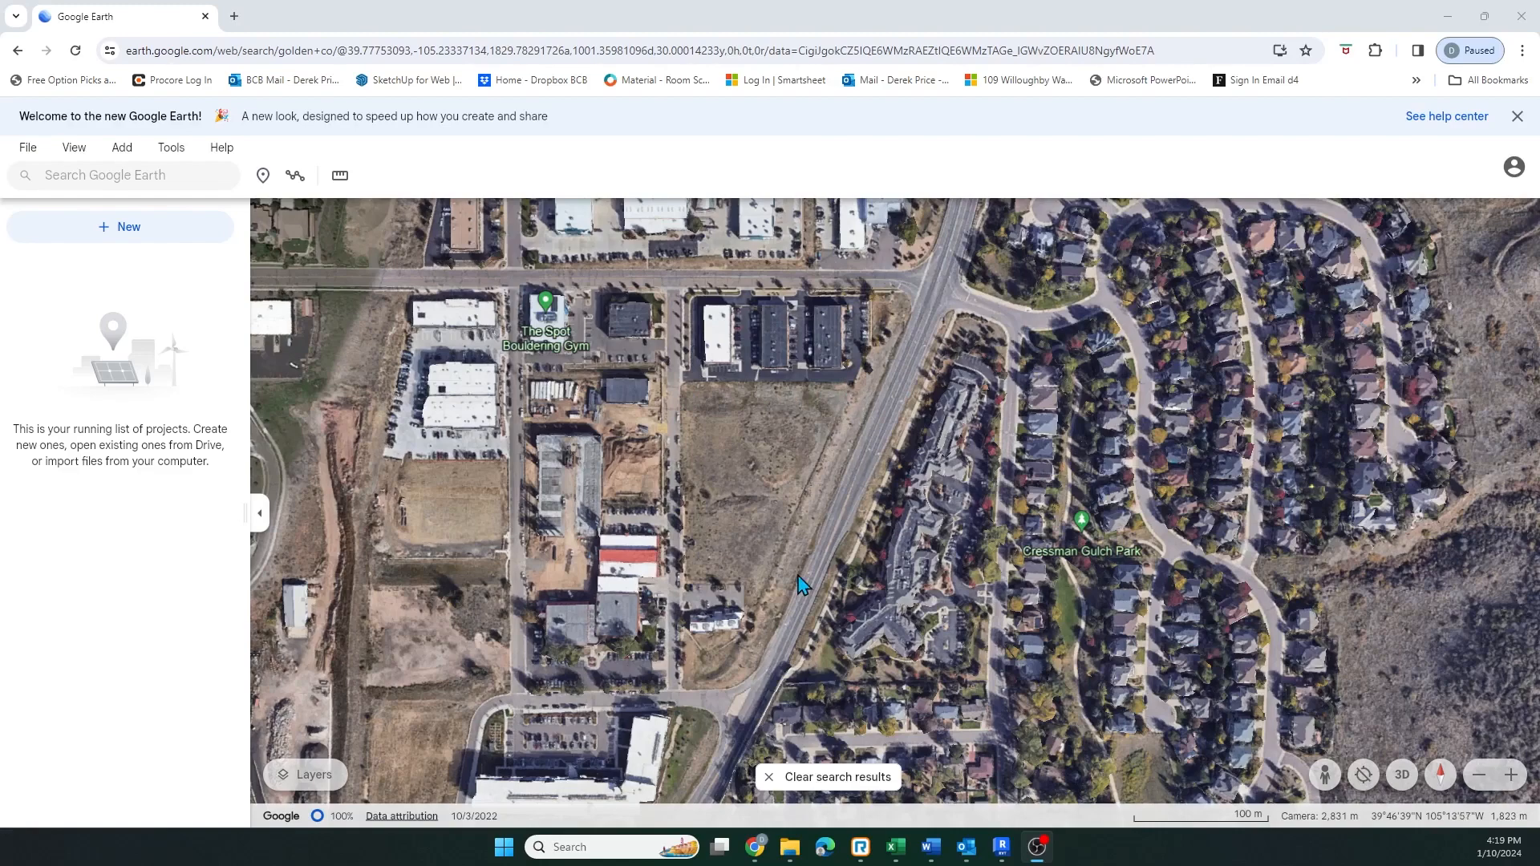
# Drop a placemark at the vacant lot's northwest corner, store it in a local KML file, and name it S1
pyautogui.click(262, 177)
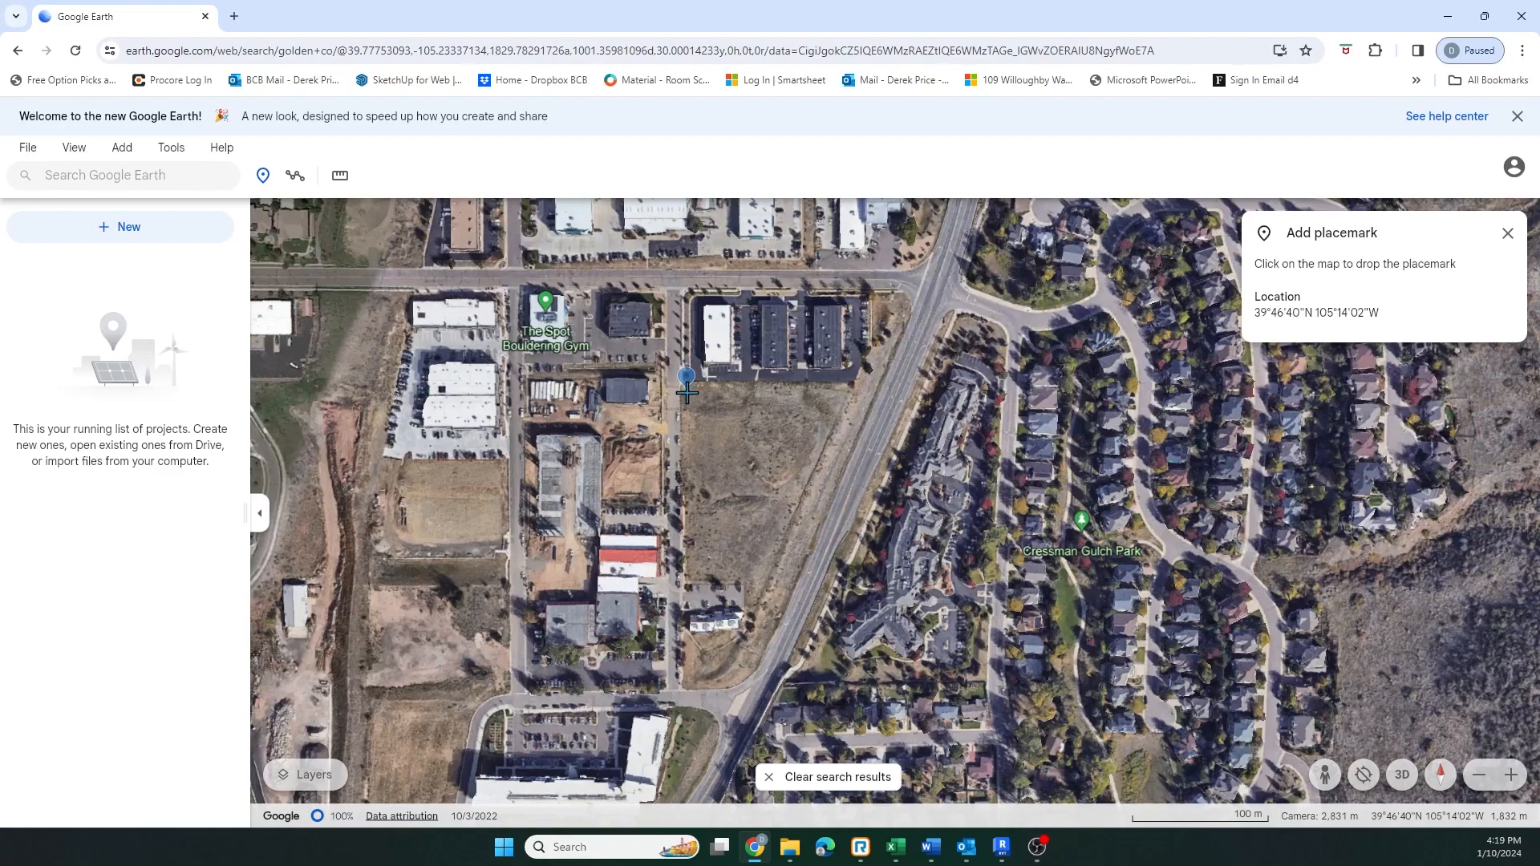
pyautogui.click(686, 392)
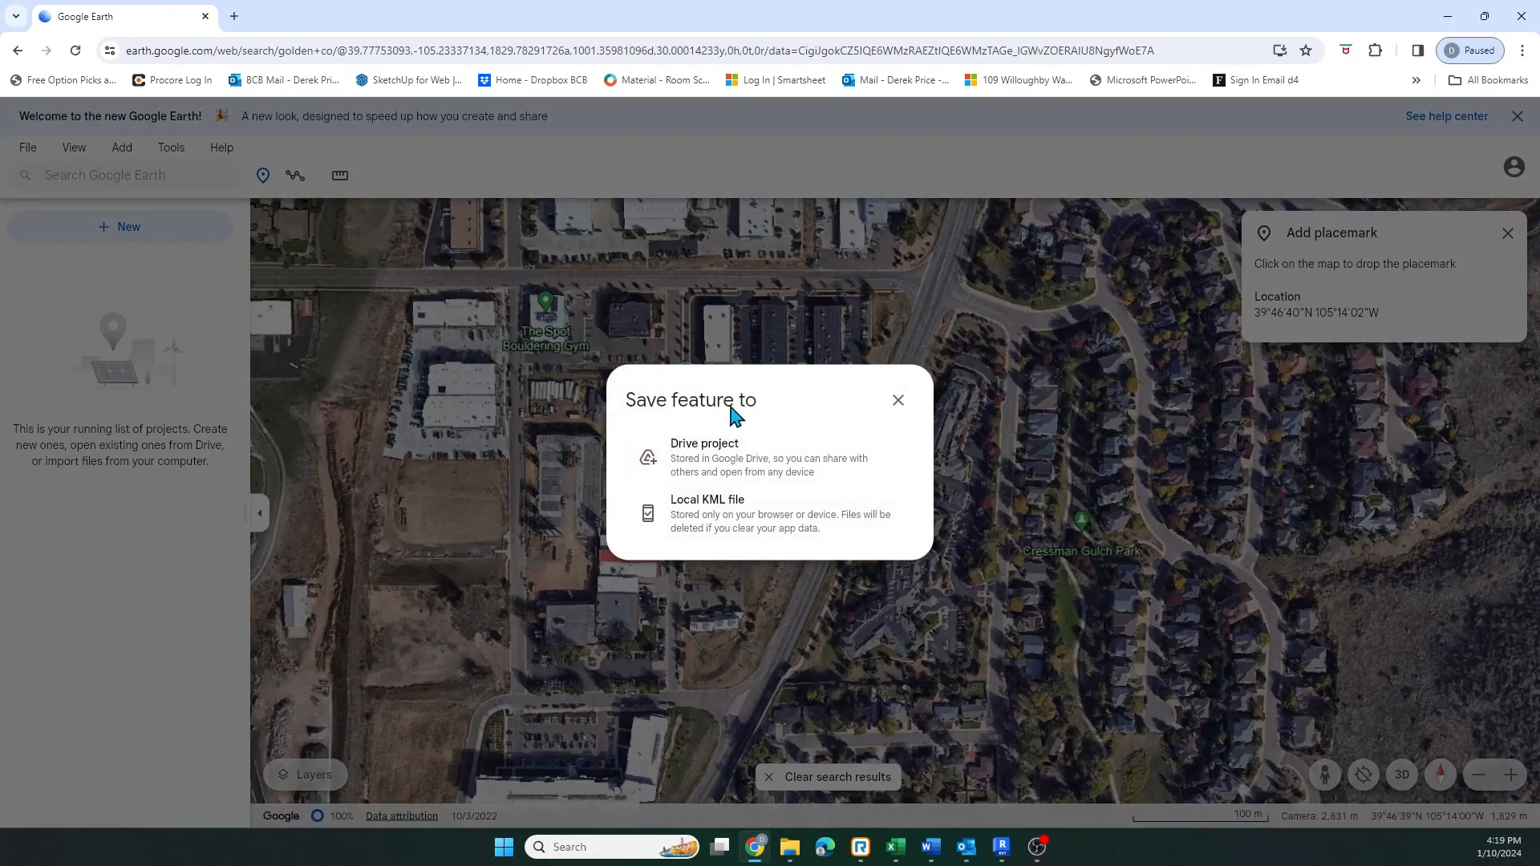
pyautogui.click(706, 526)
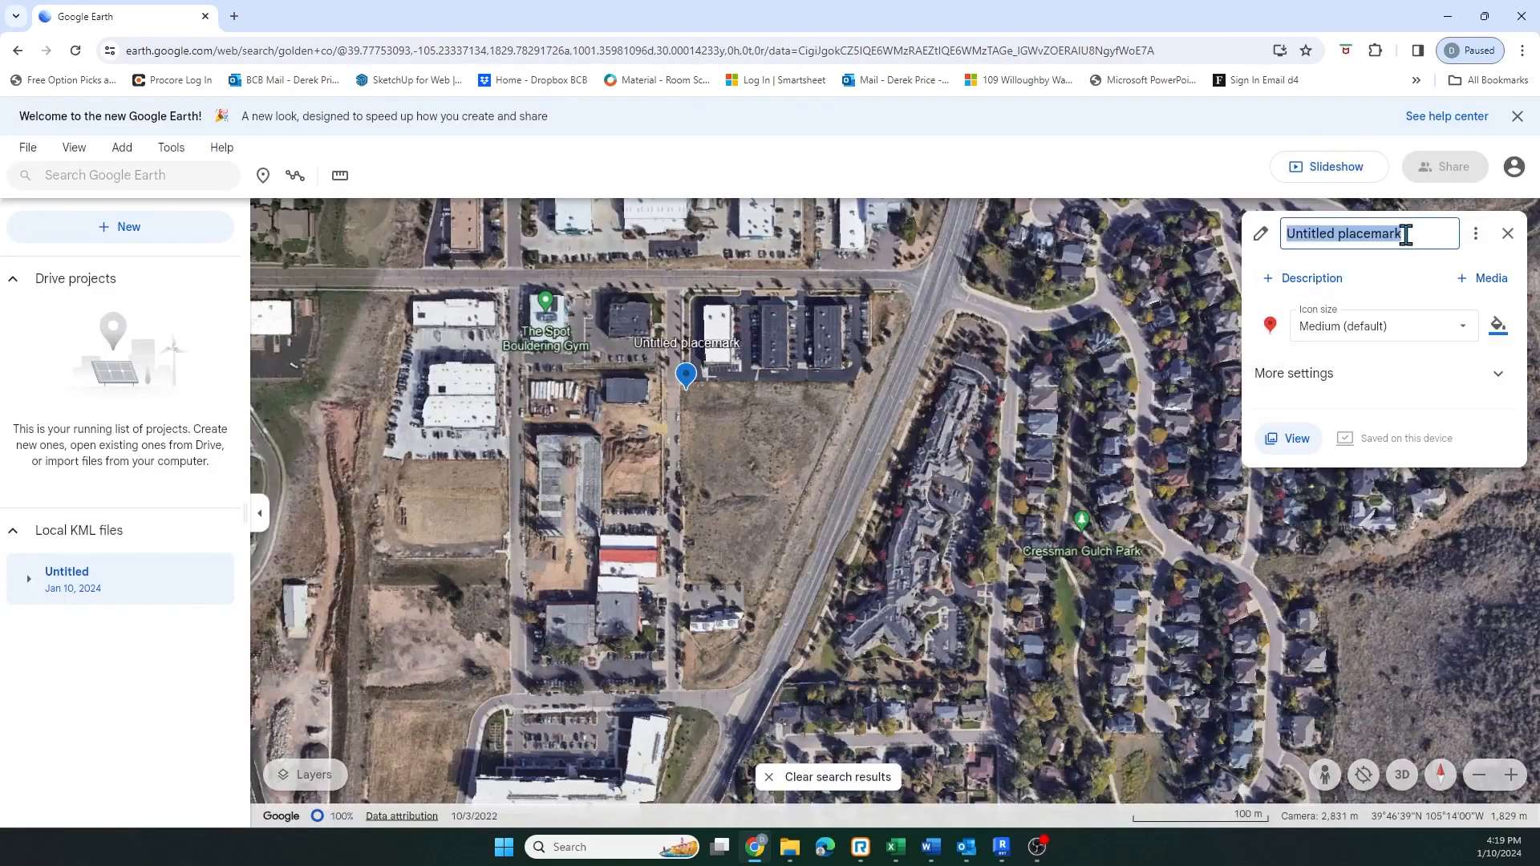
pyautogui.write('S1')
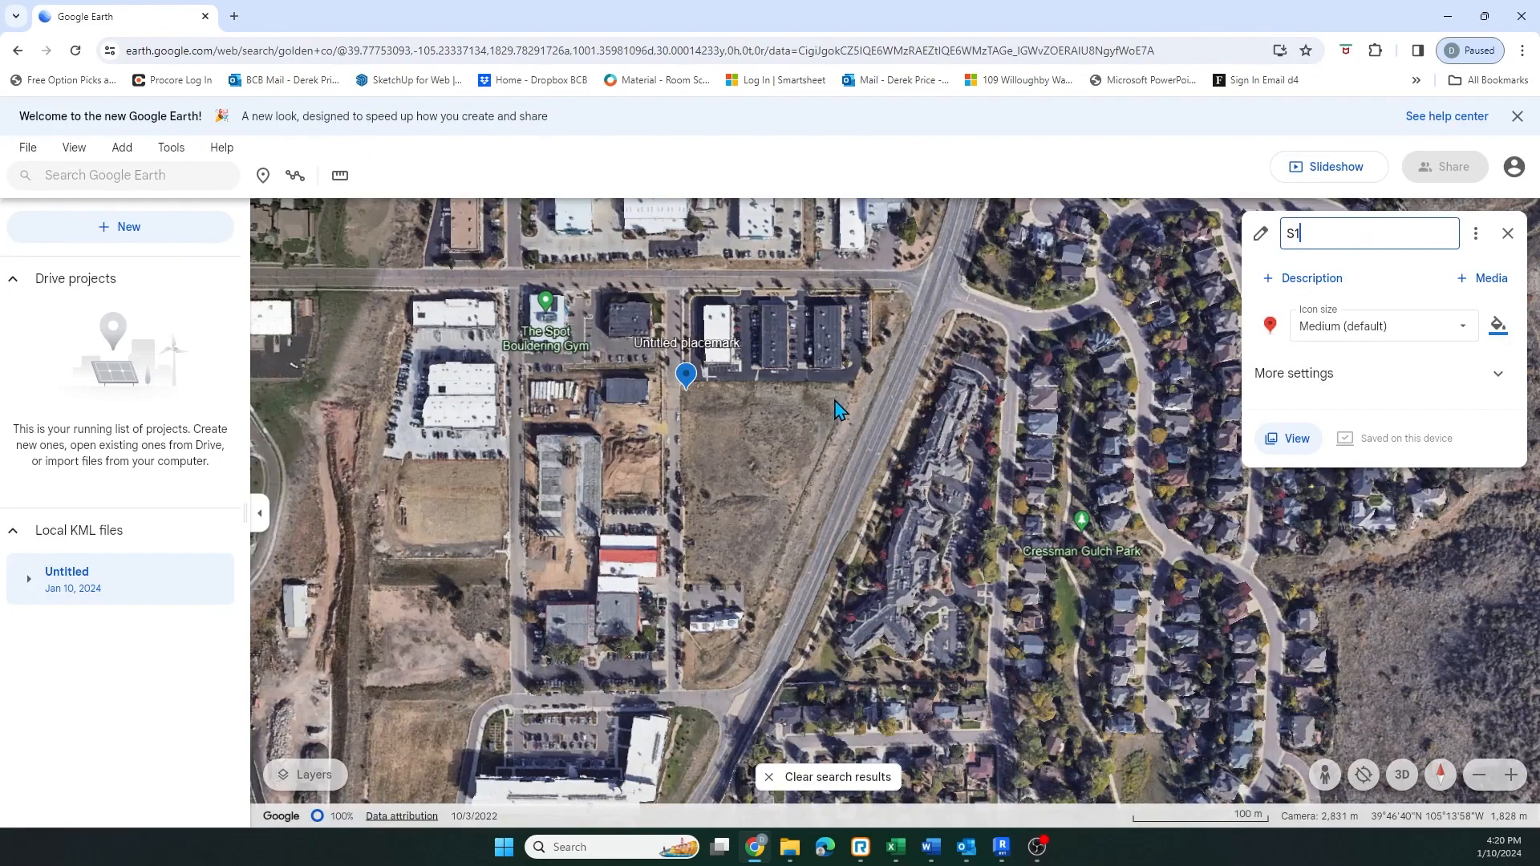
pyautogui.press('Return')
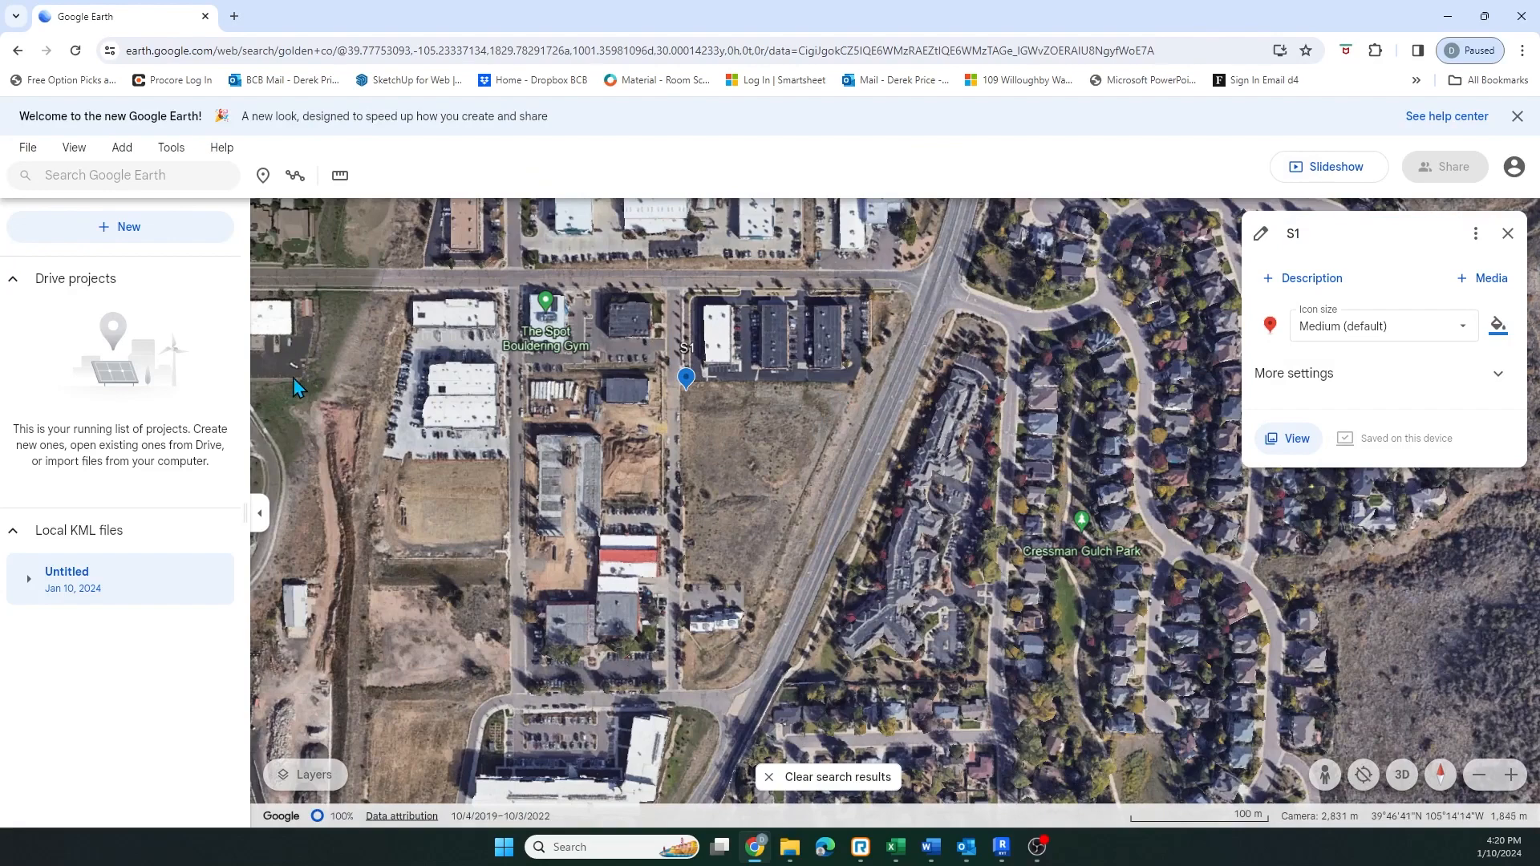
# Add a placemark named S2 at the lot's northeast corner beside the buildings
pyautogui.click(263, 176)
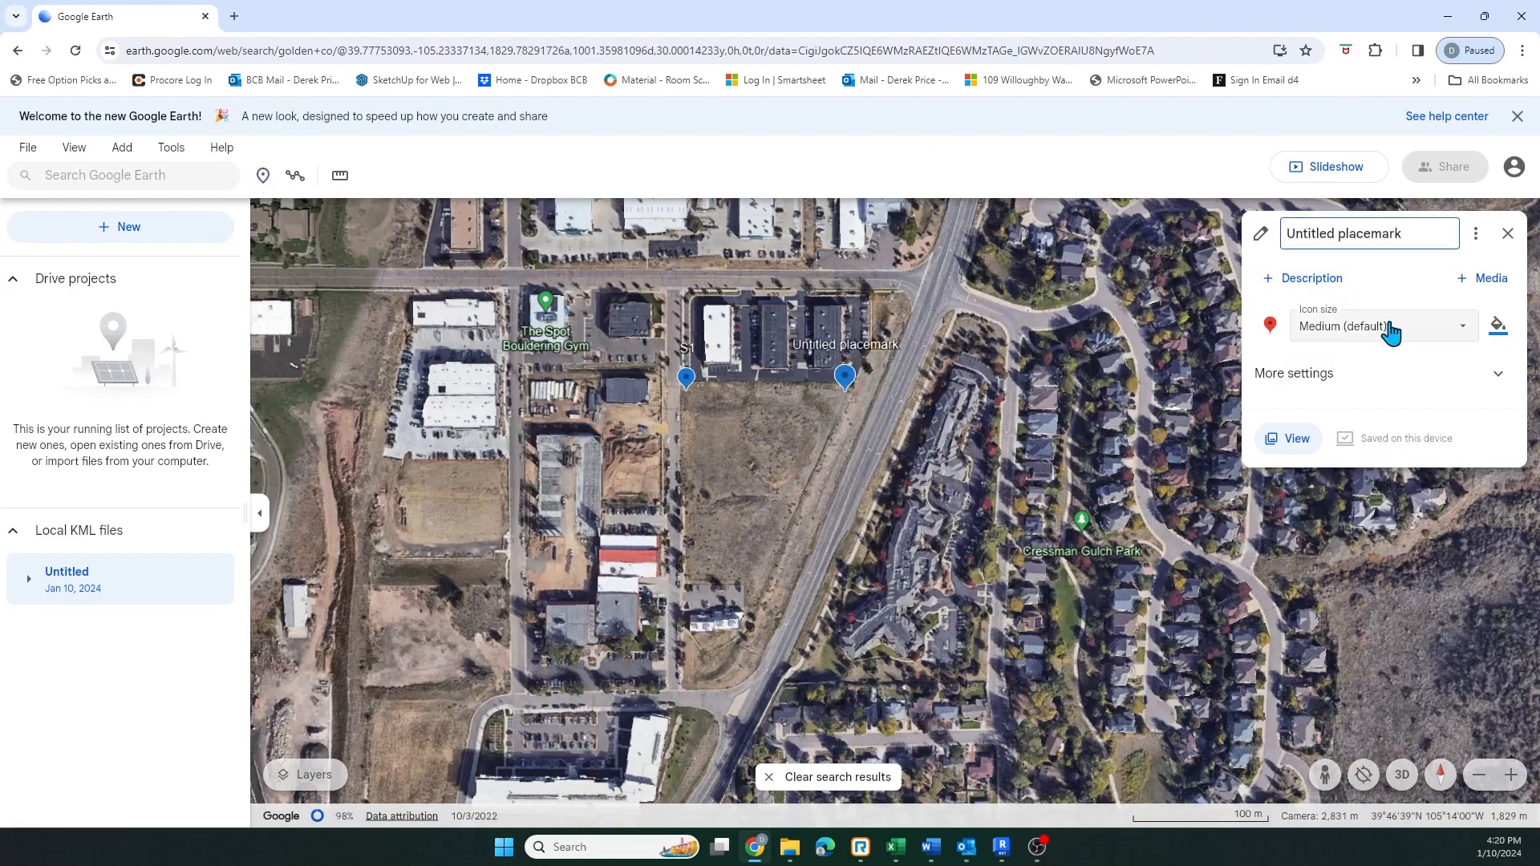
pyautogui.moveTo(1413, 233); pyautogui.dragTo(1274, 238)
pyautogui.write('S2')
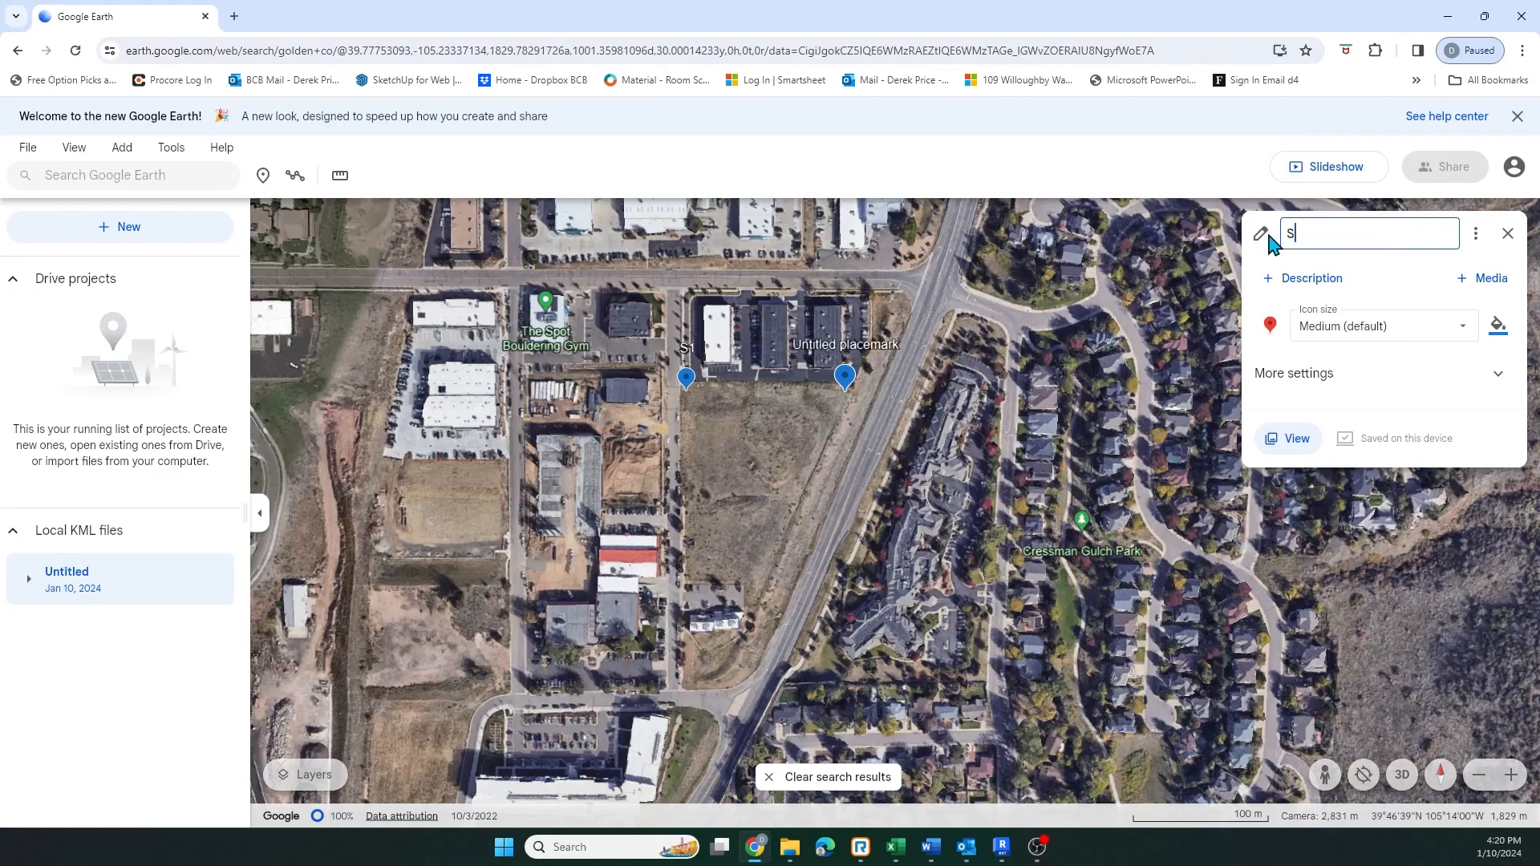
# Add a placemark named S3 at the lot's southwest corner near the red-roofed building
pyautogui.click(263, 175)
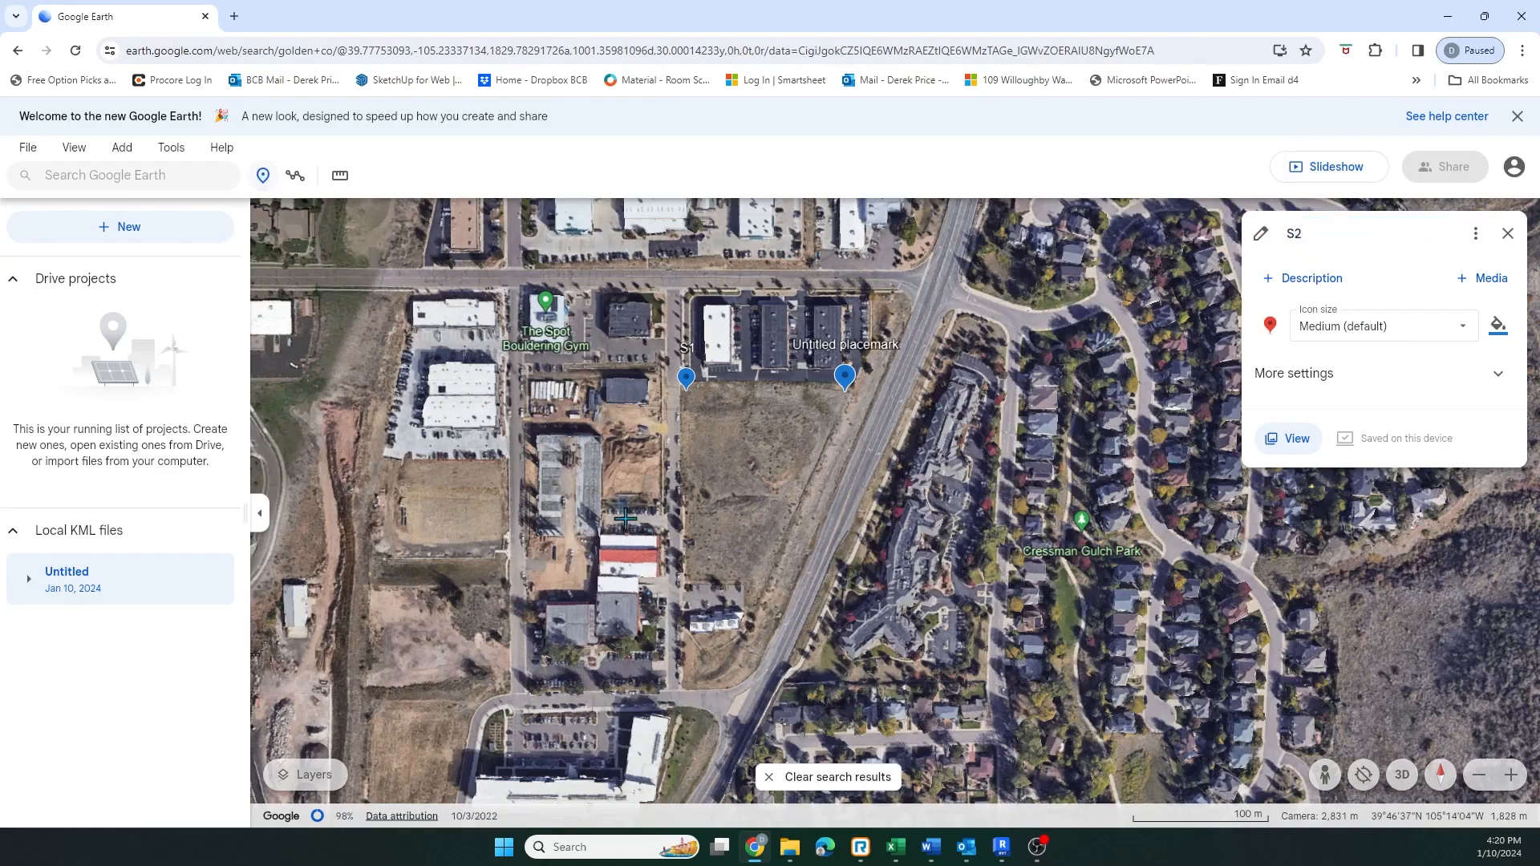
pyautogui.click(688, 583)
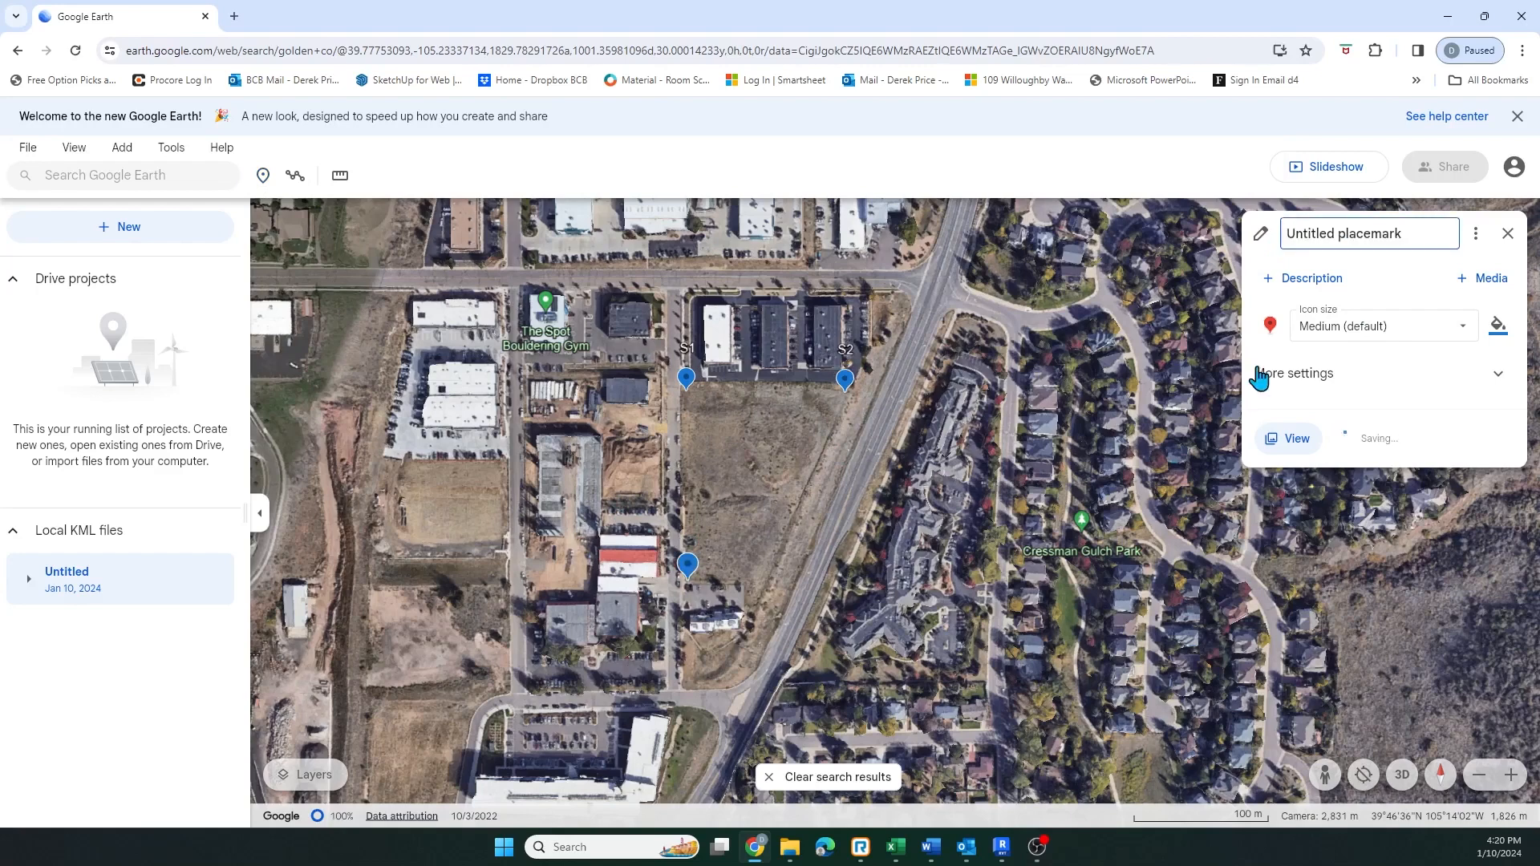
pyautogui.moveTo(1419, 237); pyautogui.dragTo(1275, 240)
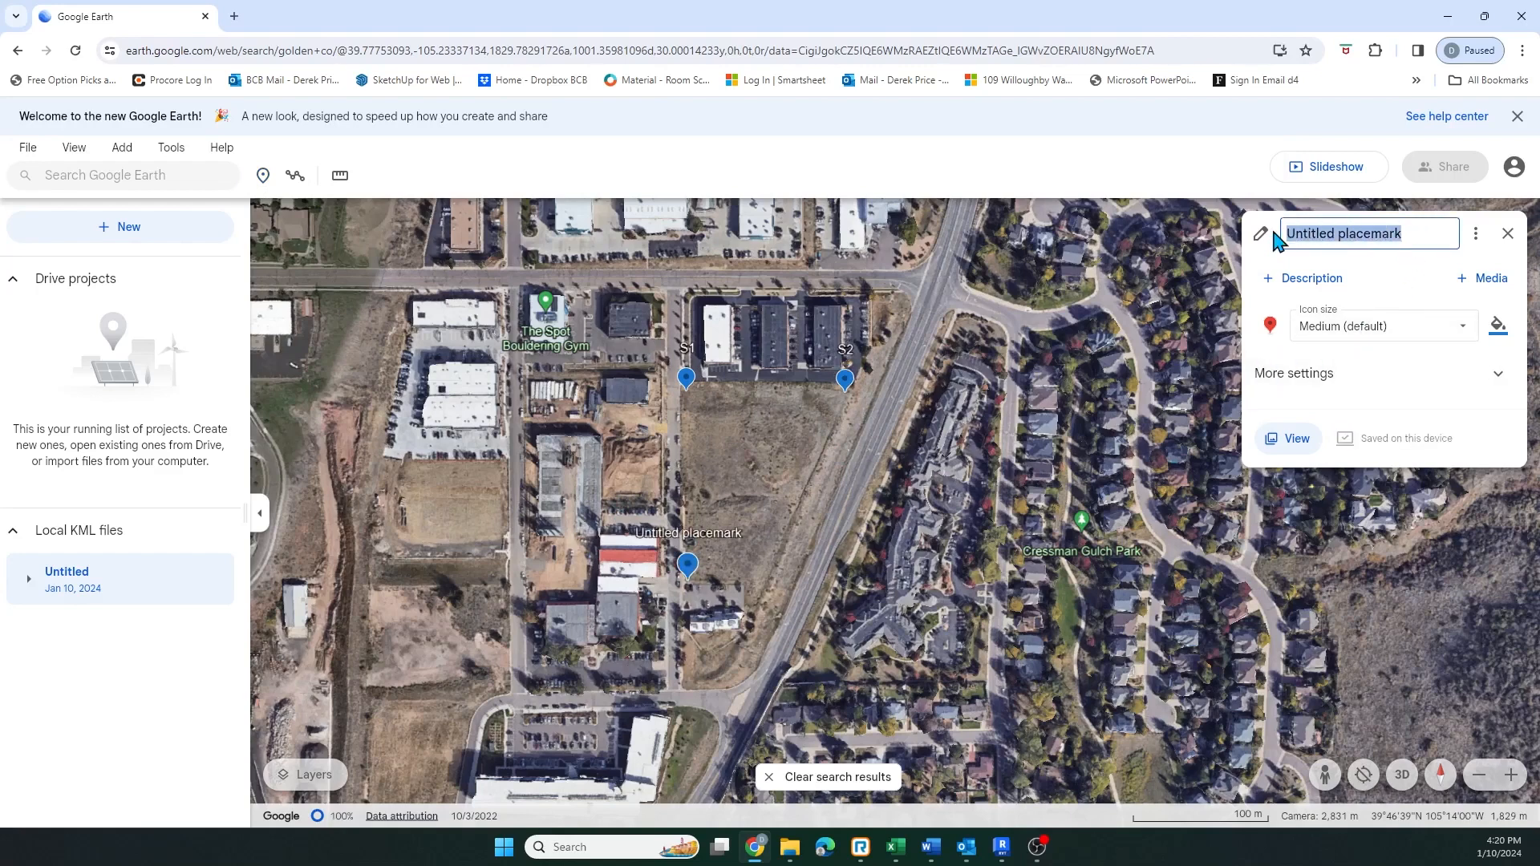
pyautogui.write('S3')
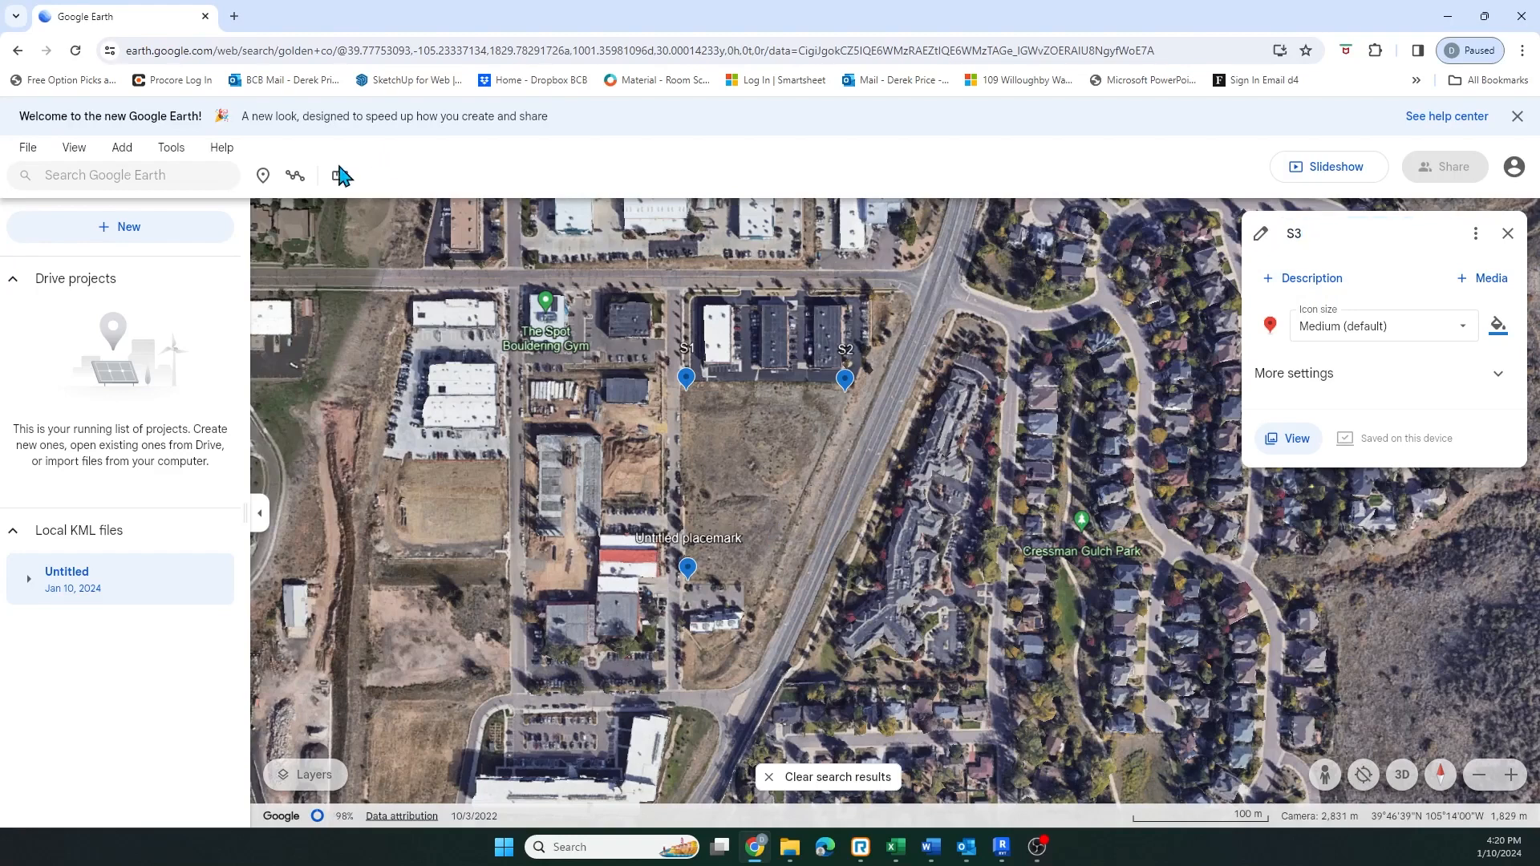
# Add a placemark named S4 along the lot's southern edge east of S3
pyautogui.click(263, 175)
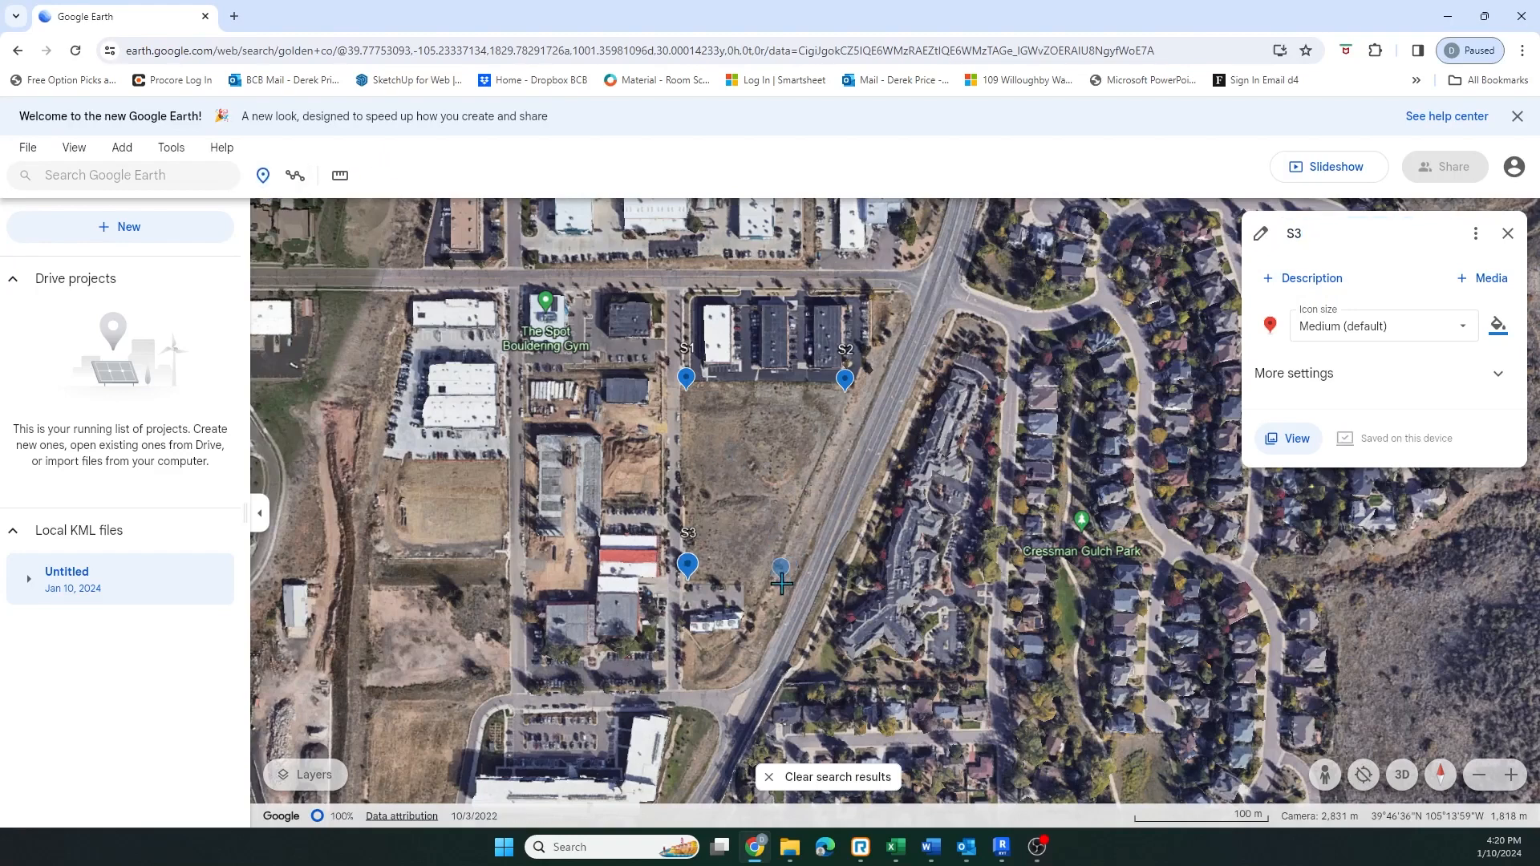
pyautogui.click(774, 579)
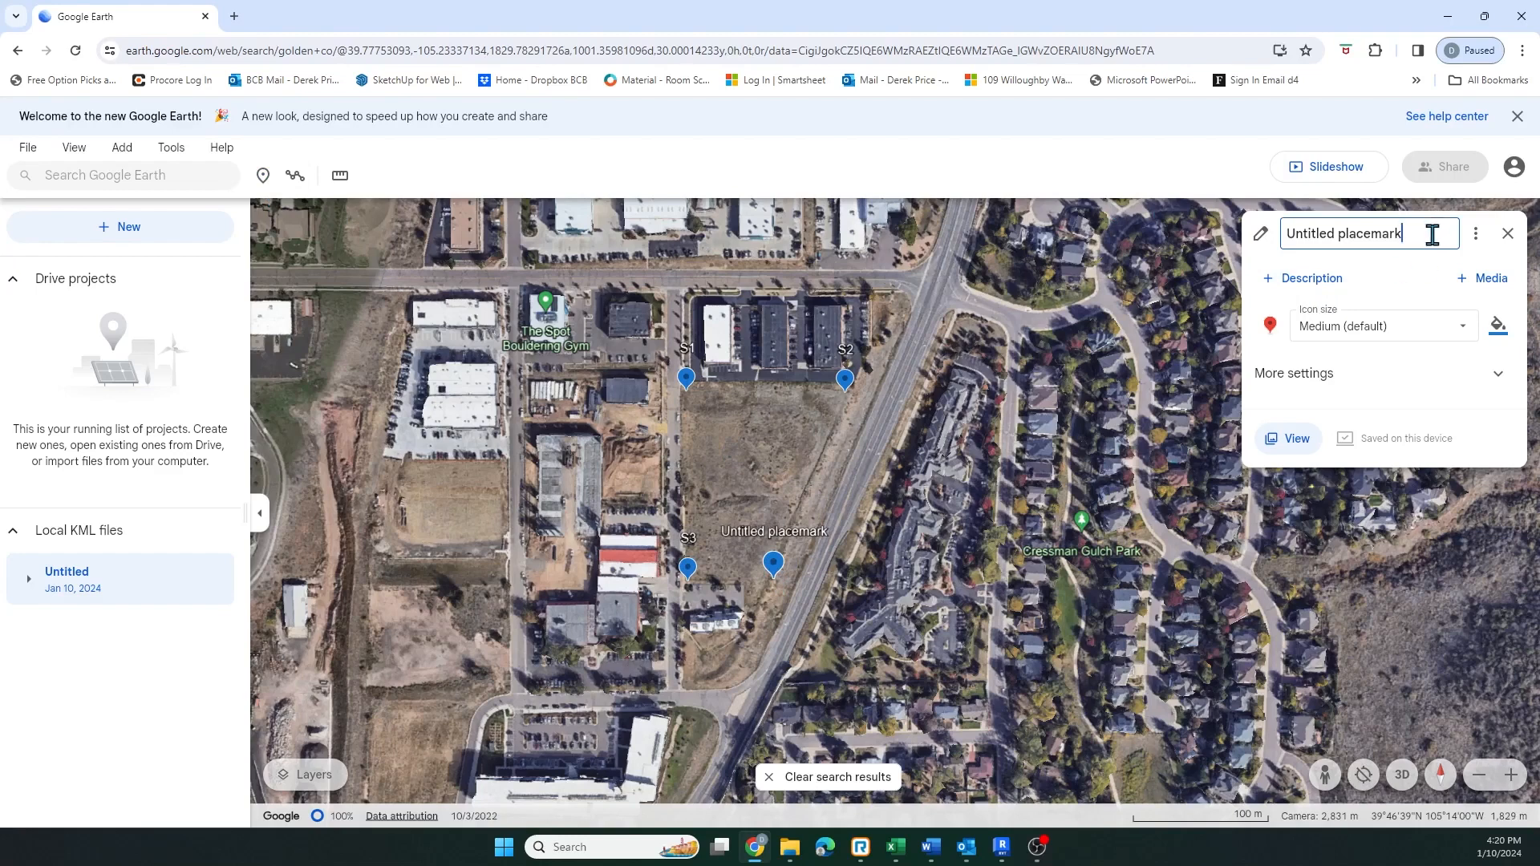
pyautogui.moveTo(1433, 234); pyautogui.dragTo(1284, 241)
pyautogui.write('S')
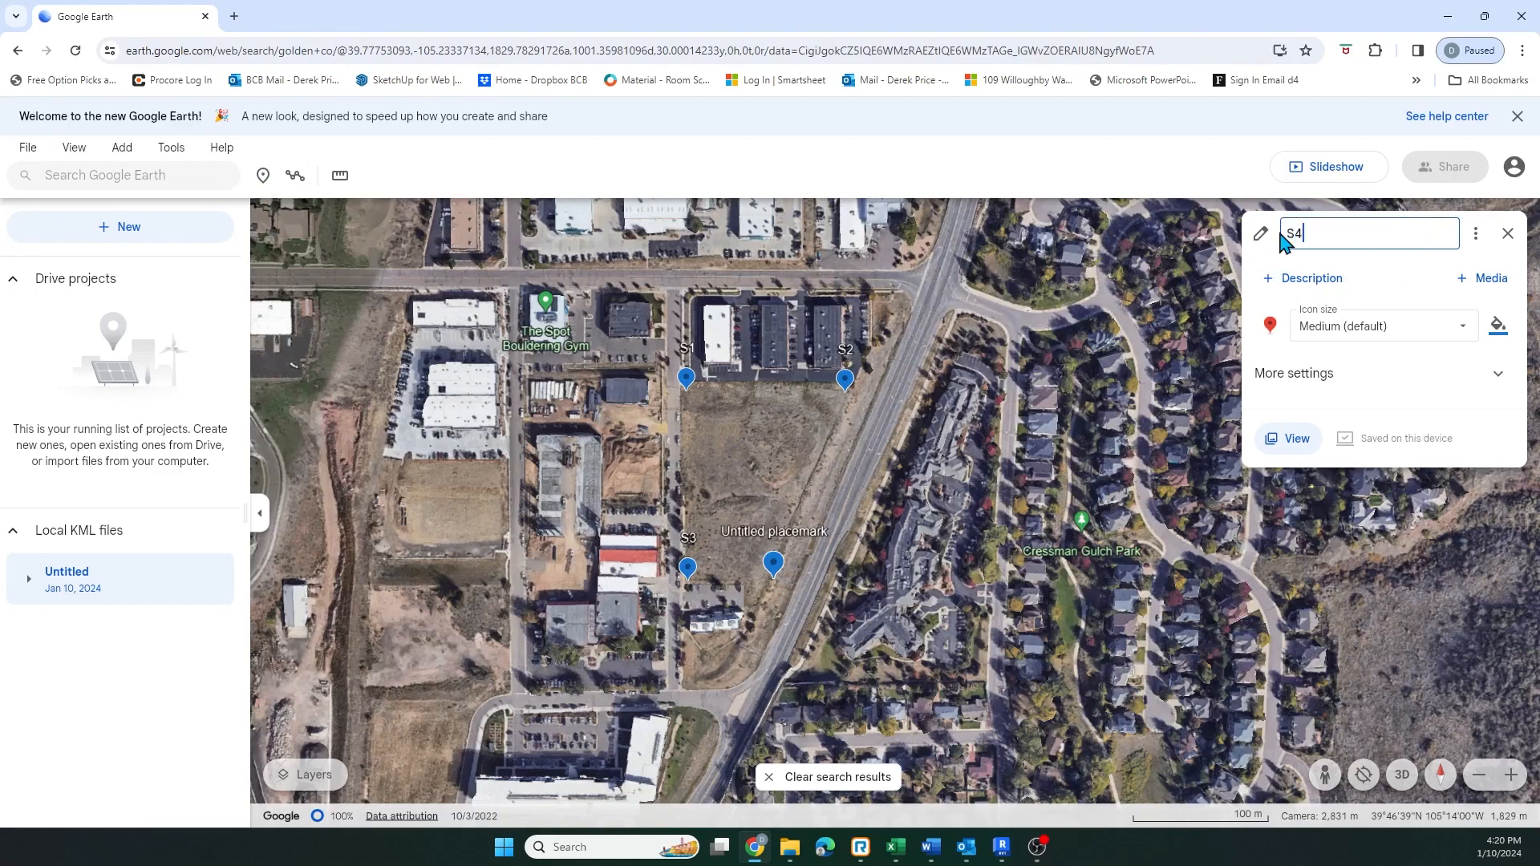
pyautogui.write('4')
pyautogui.press('Return')
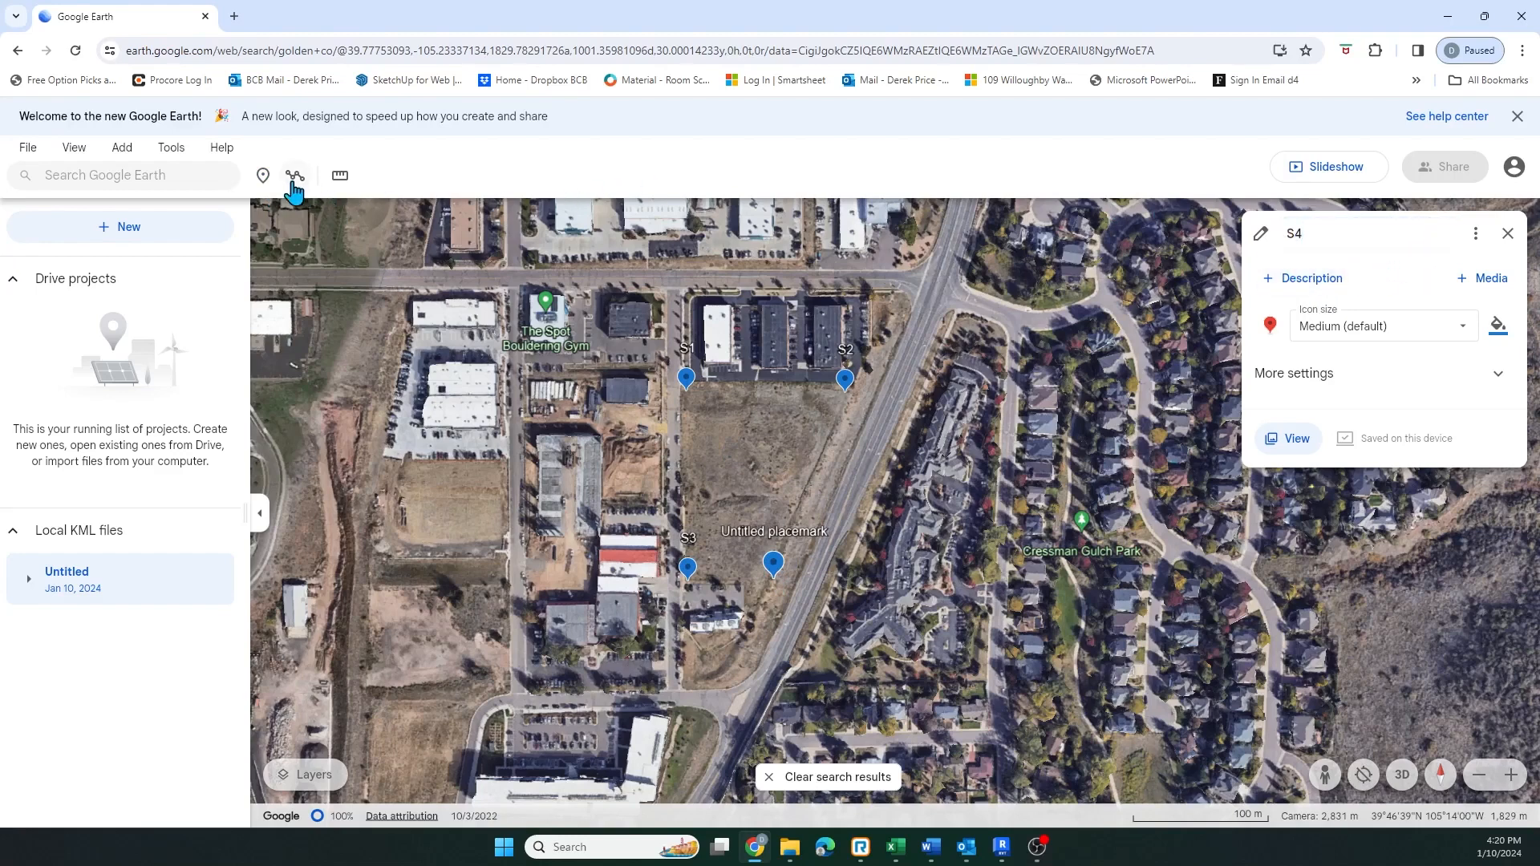
# Add a placemark named S5 at the lot's northeast tip beside the main road
pyautogui.click(263, 175)
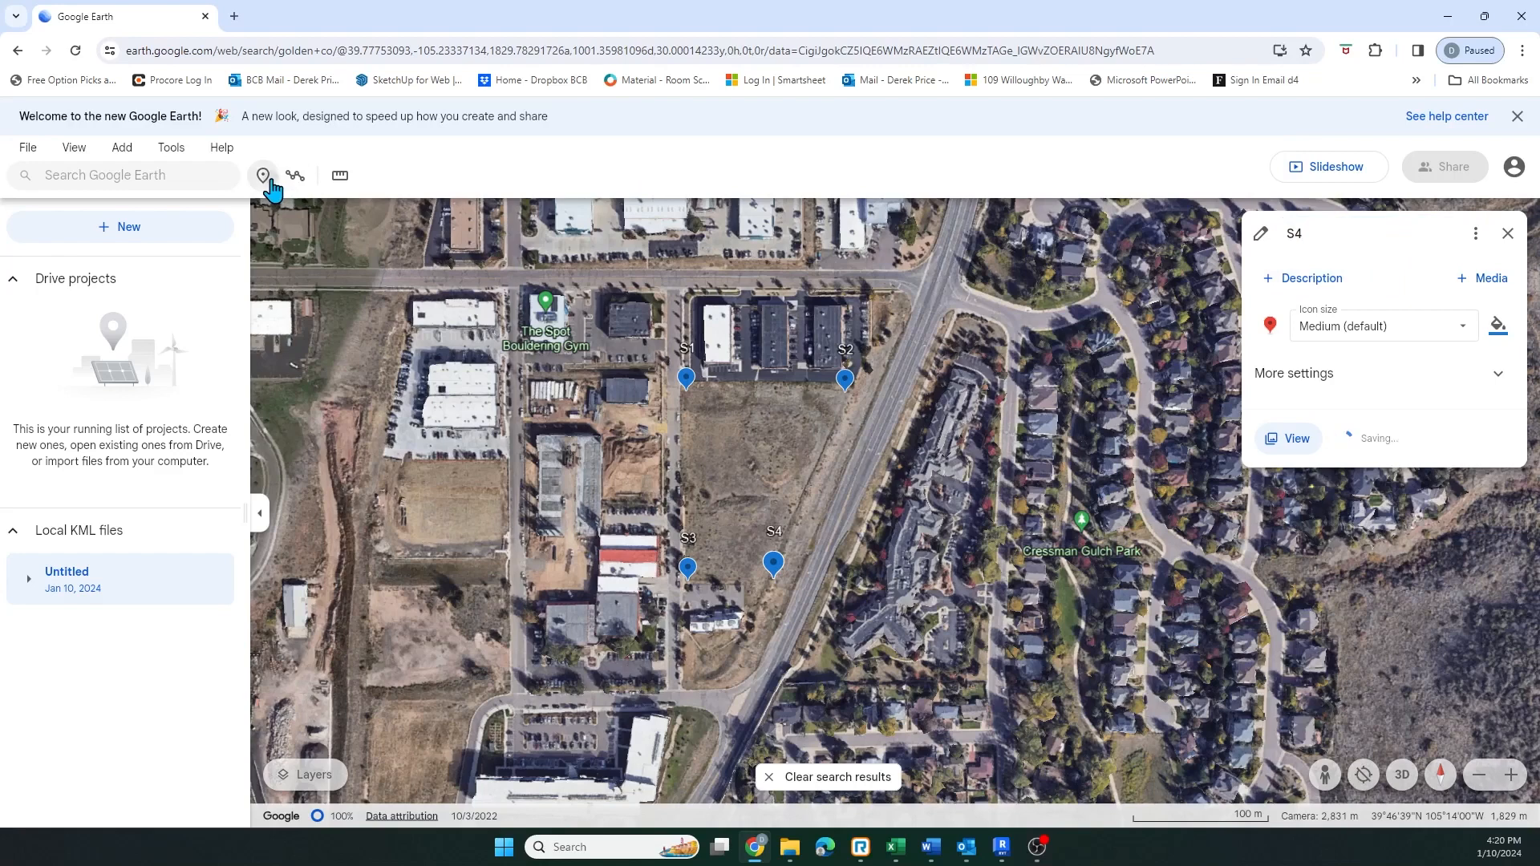
pyautogui.click(898, 385)
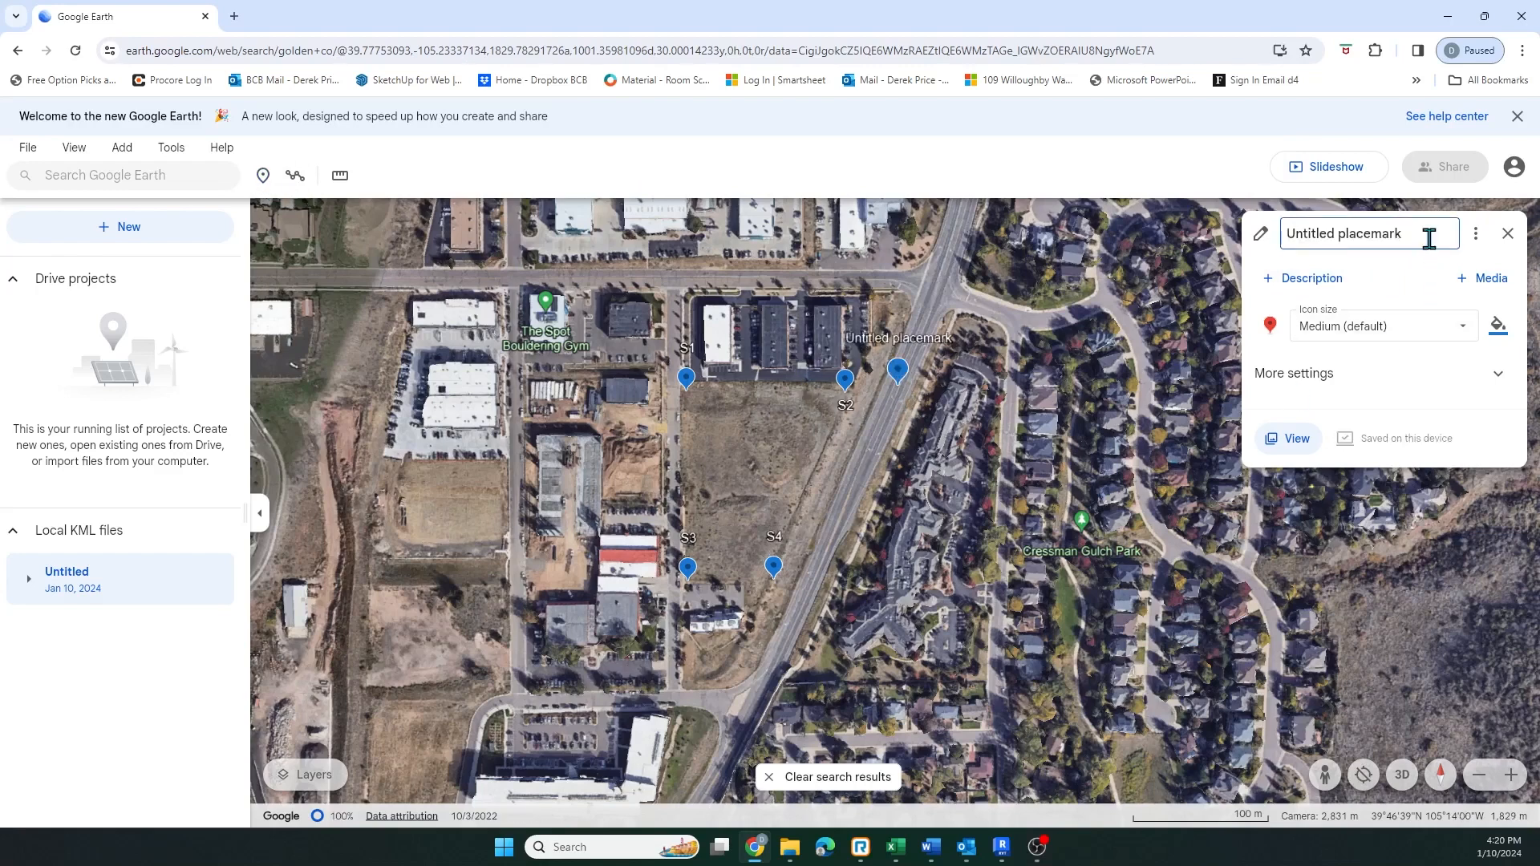
pyautogui.moveTo(1419, 239); pyautogui.dragTo(1272, 245)
pyautogui.write('S')
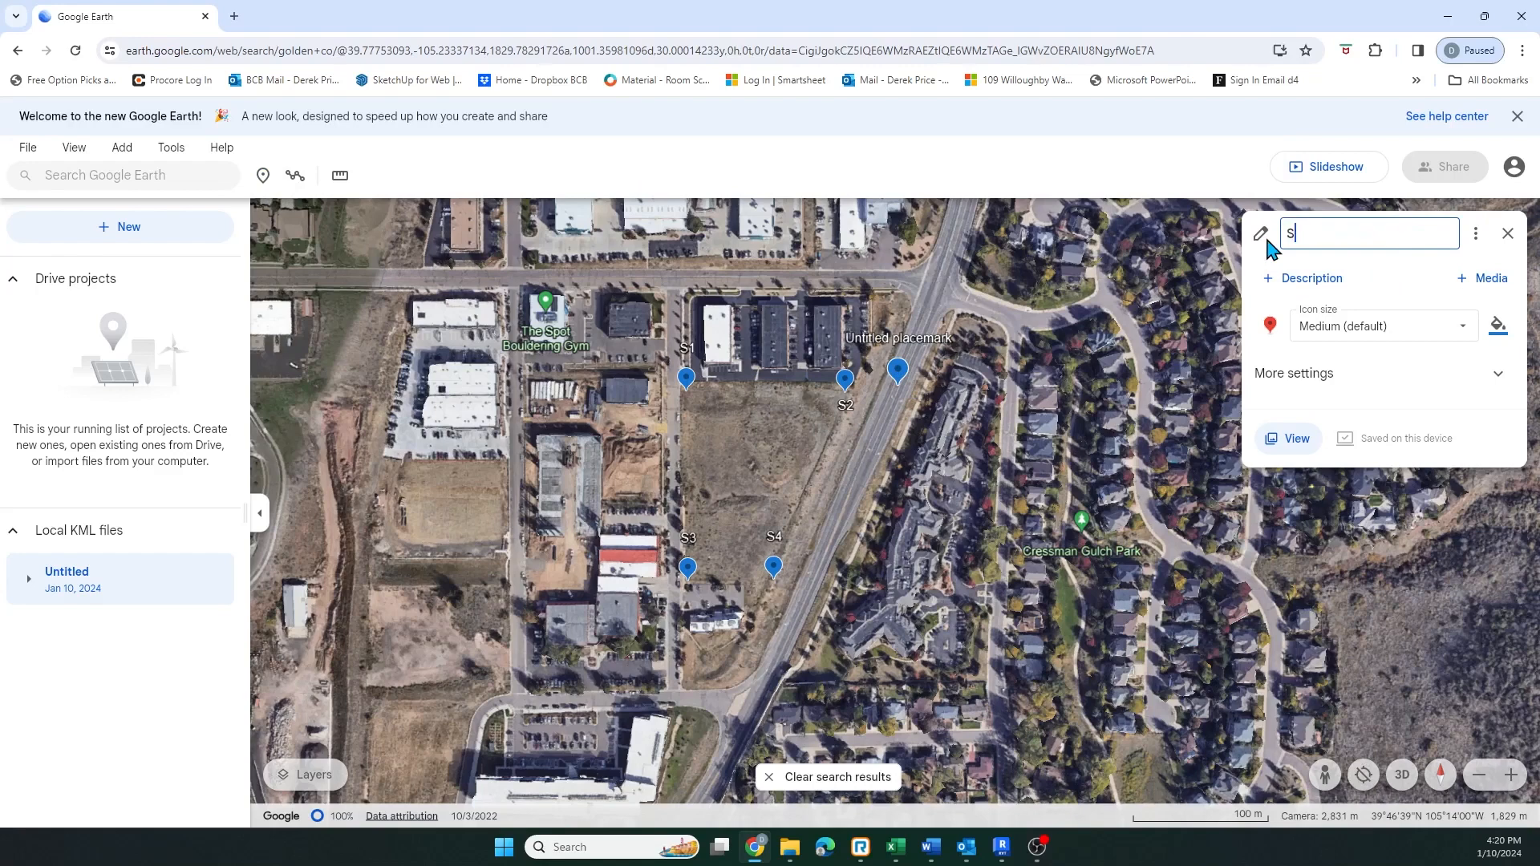
pyautogui.write('5')
pyautogui.click(1404, 277)
# Add a placemark named S6 along the road edge just east of S4
pyautogui.click(263, 175)
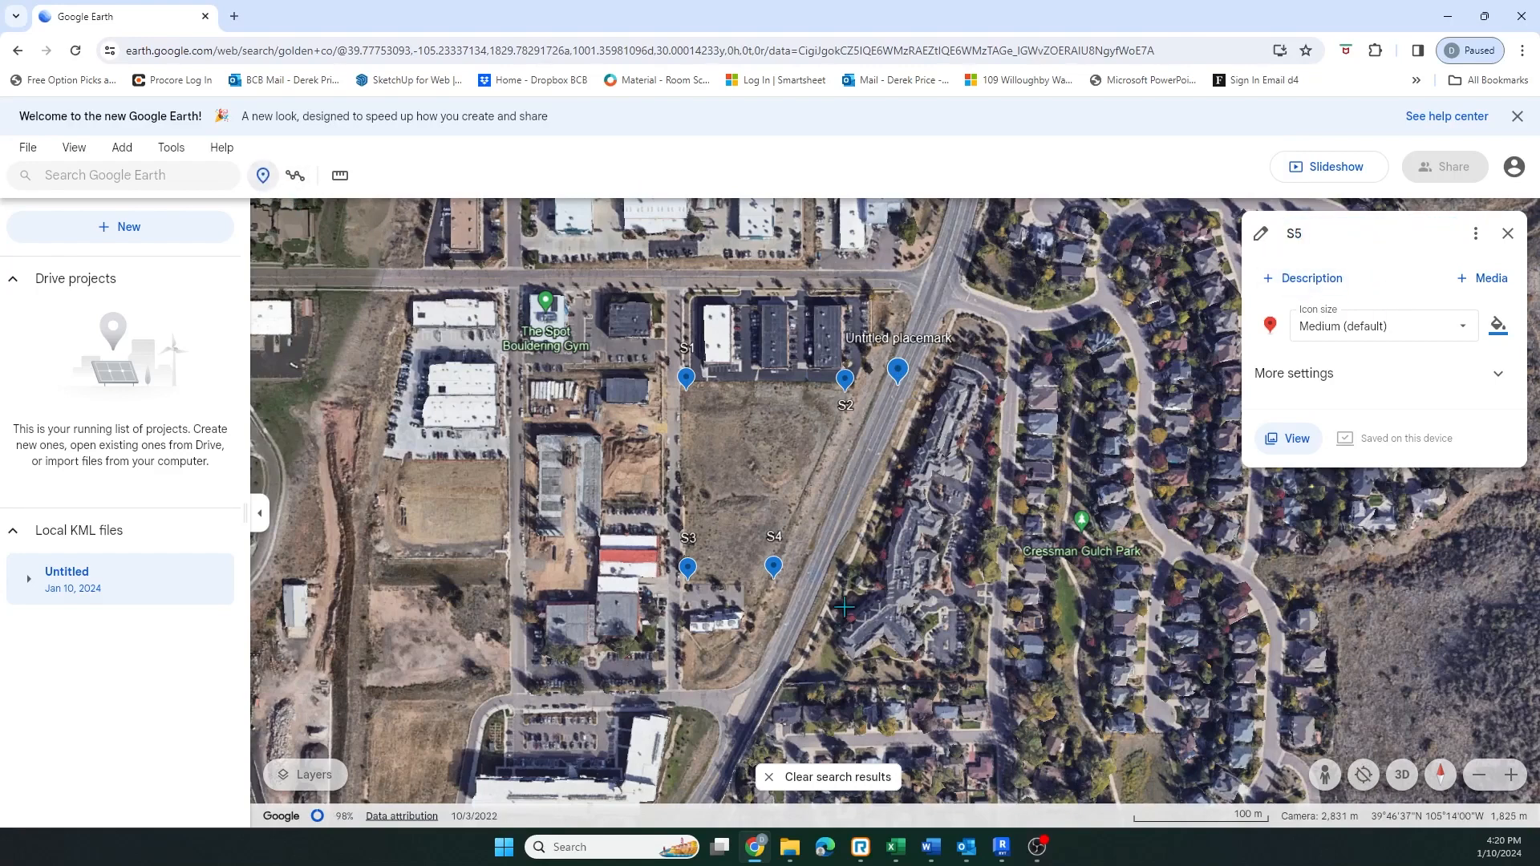
pyautogui.click(820, 583)
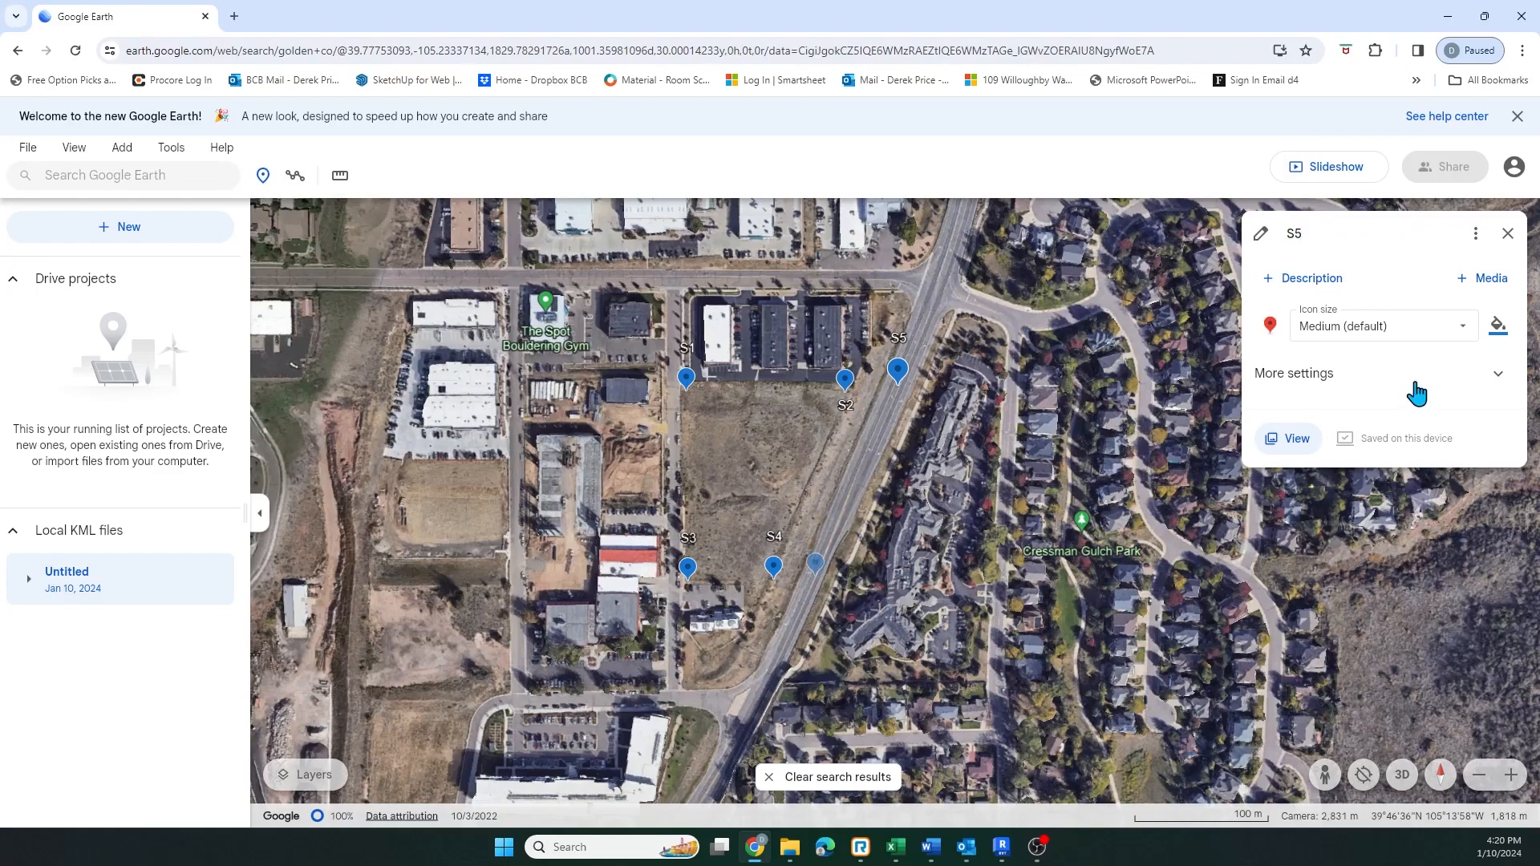
pyautogui.moveTo(1419, 234); pyautogui.dragTo(1289, 235)
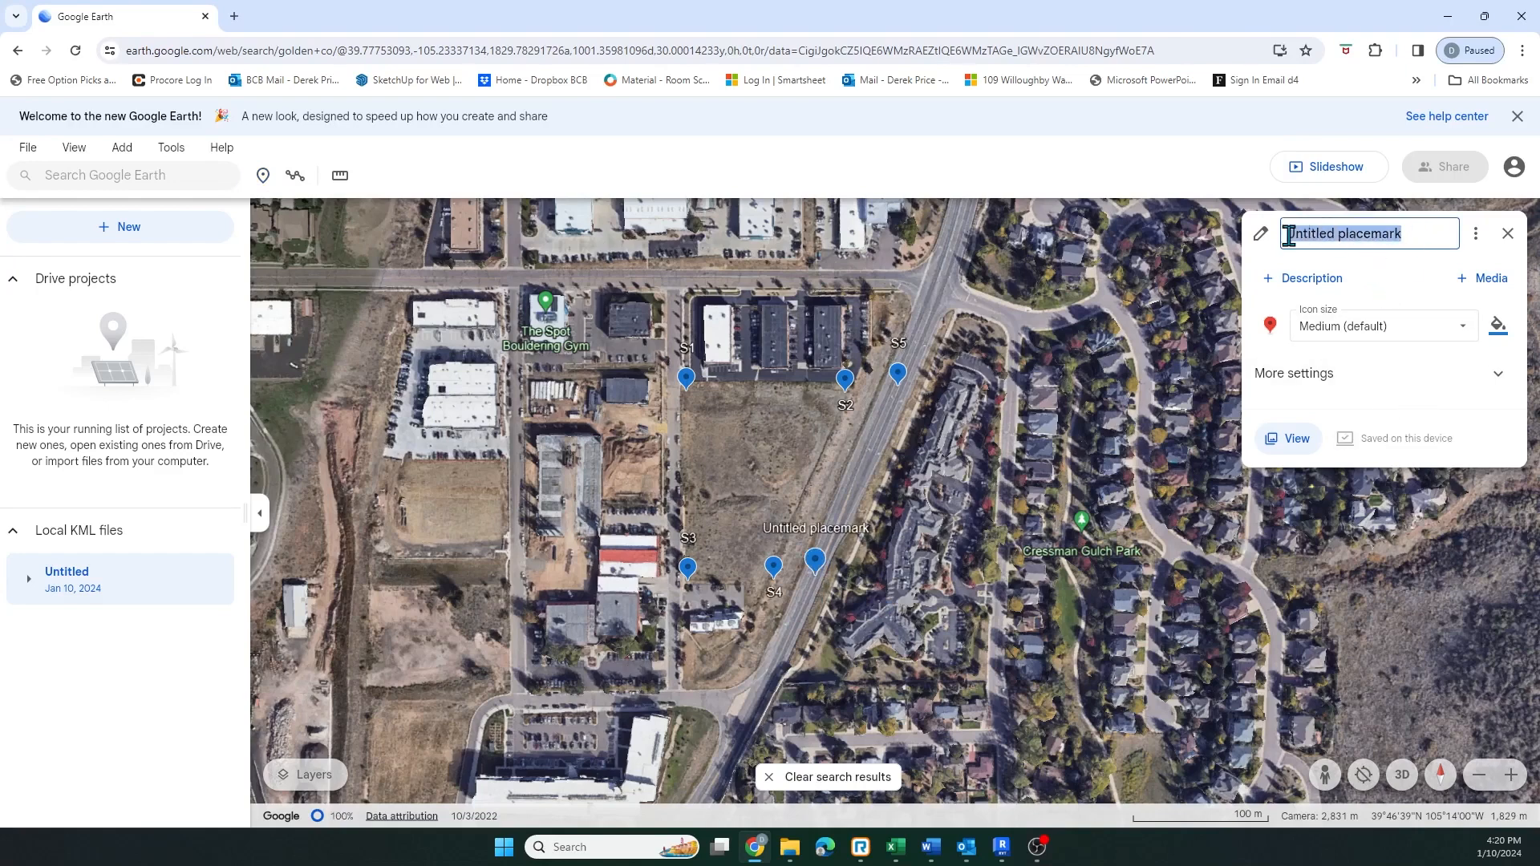
pyautogui.write('S6')
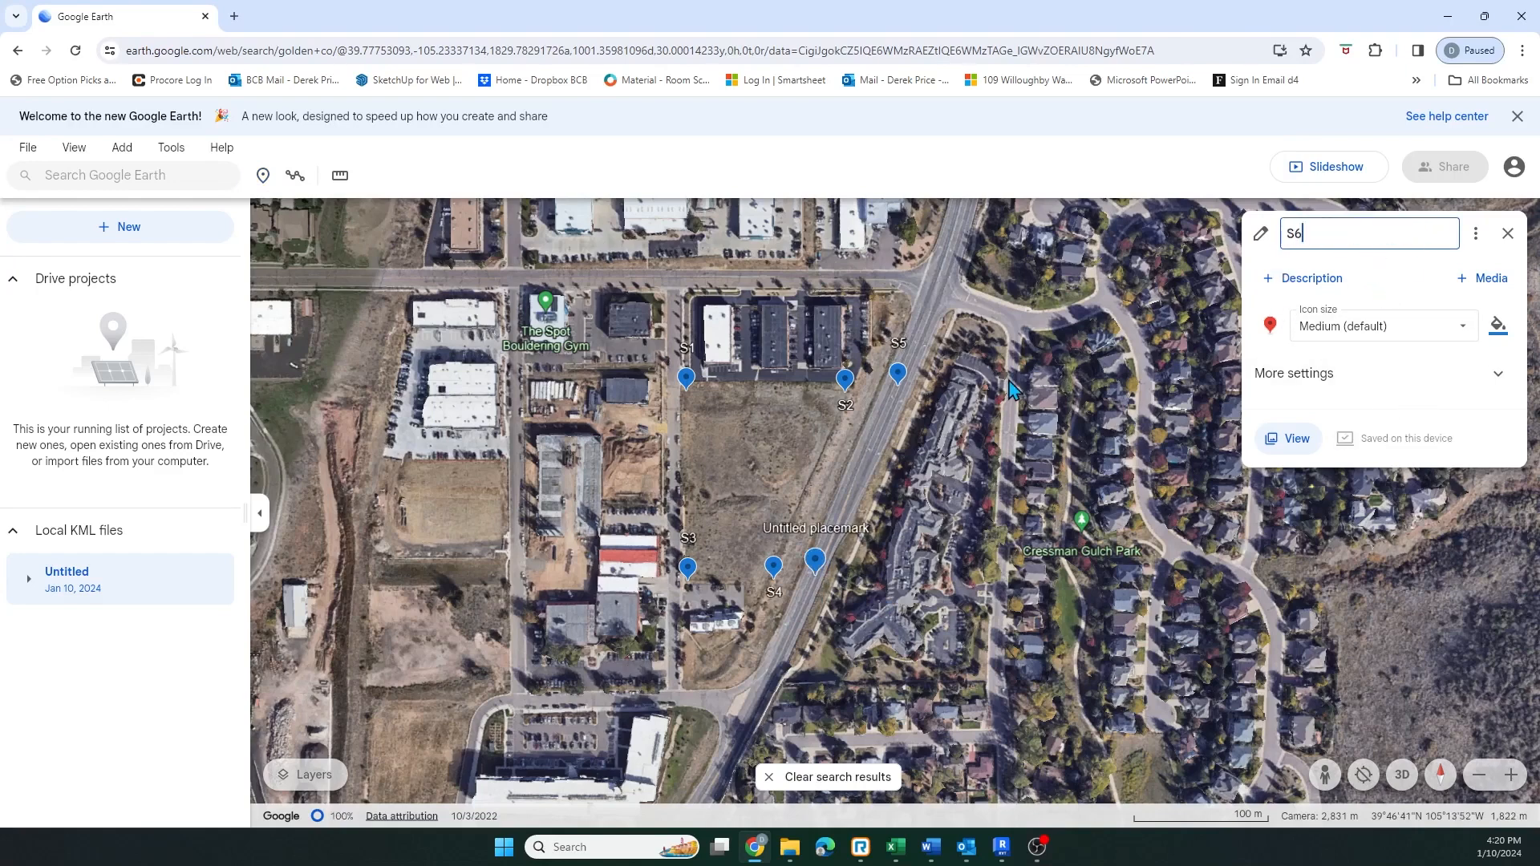
pyautogui.press('Return')
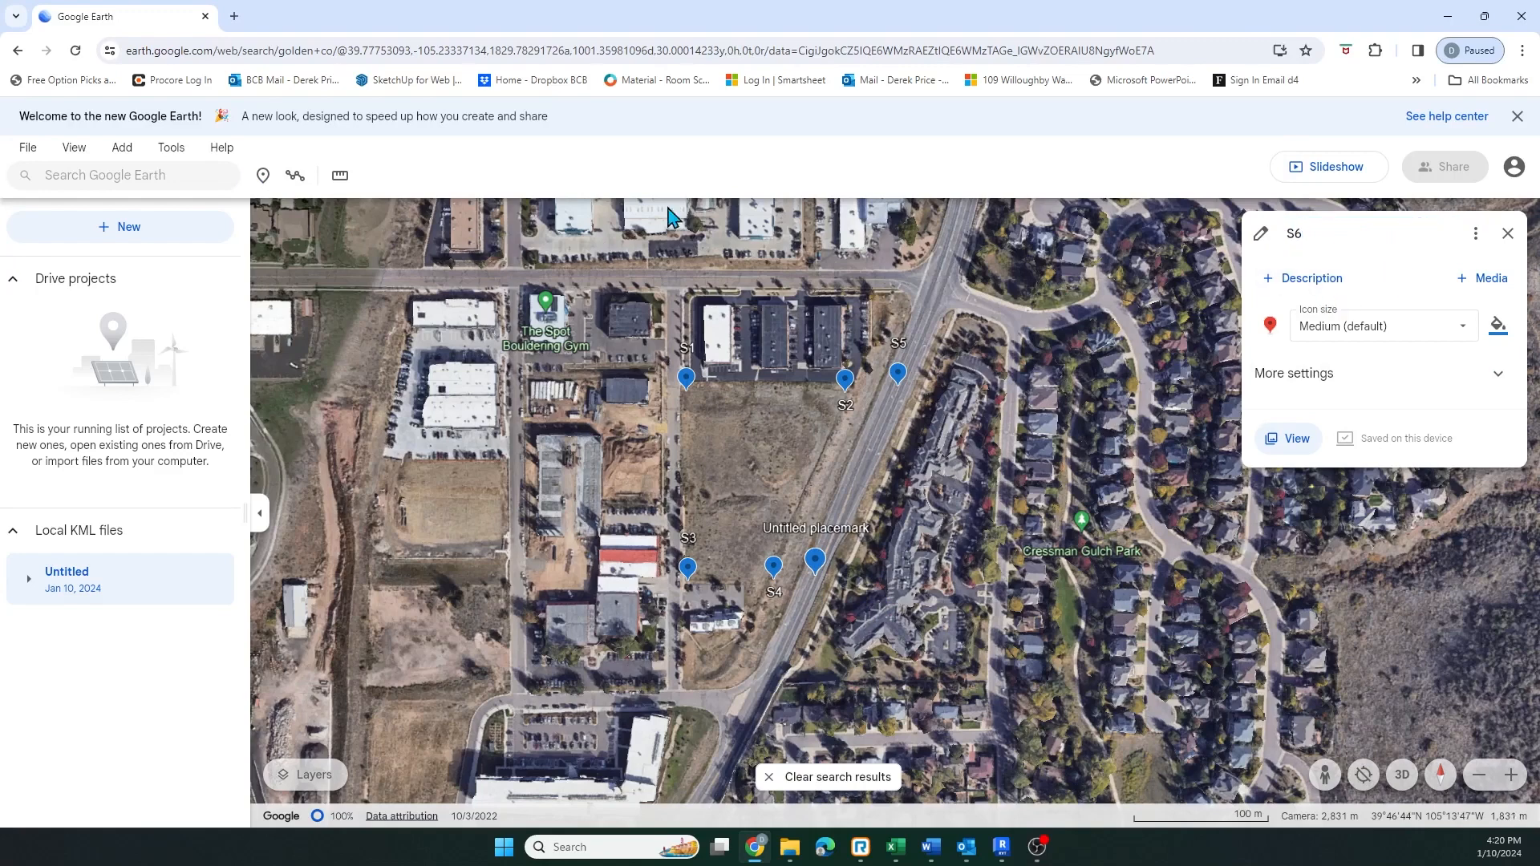
# Add a placemark named S7 on the lot's western edge midway between S1 and S3
pyautogui.click(262, 175)
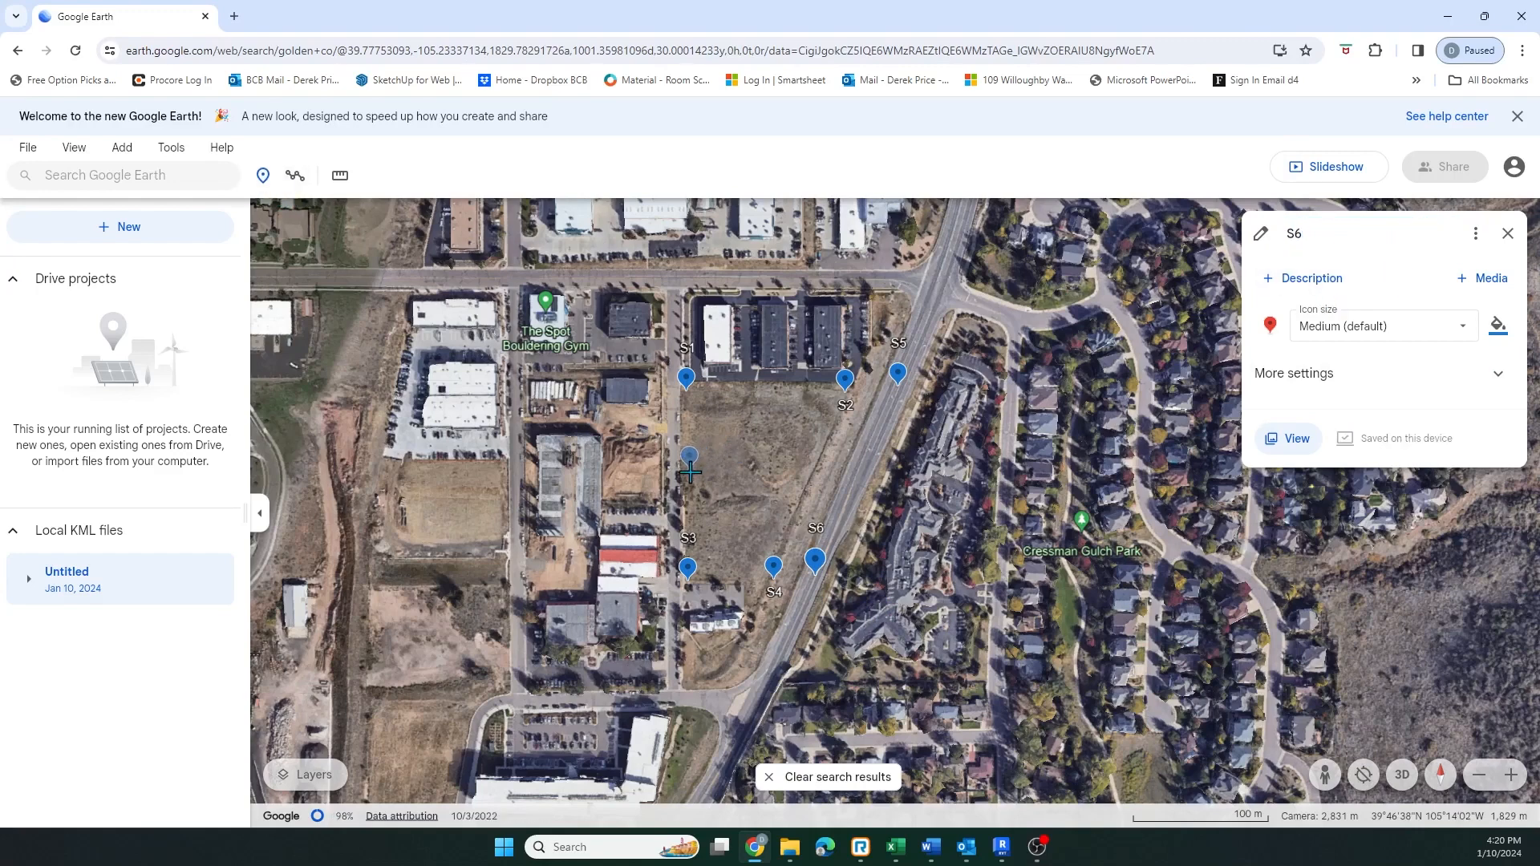
pyautogui.click(700, 474)
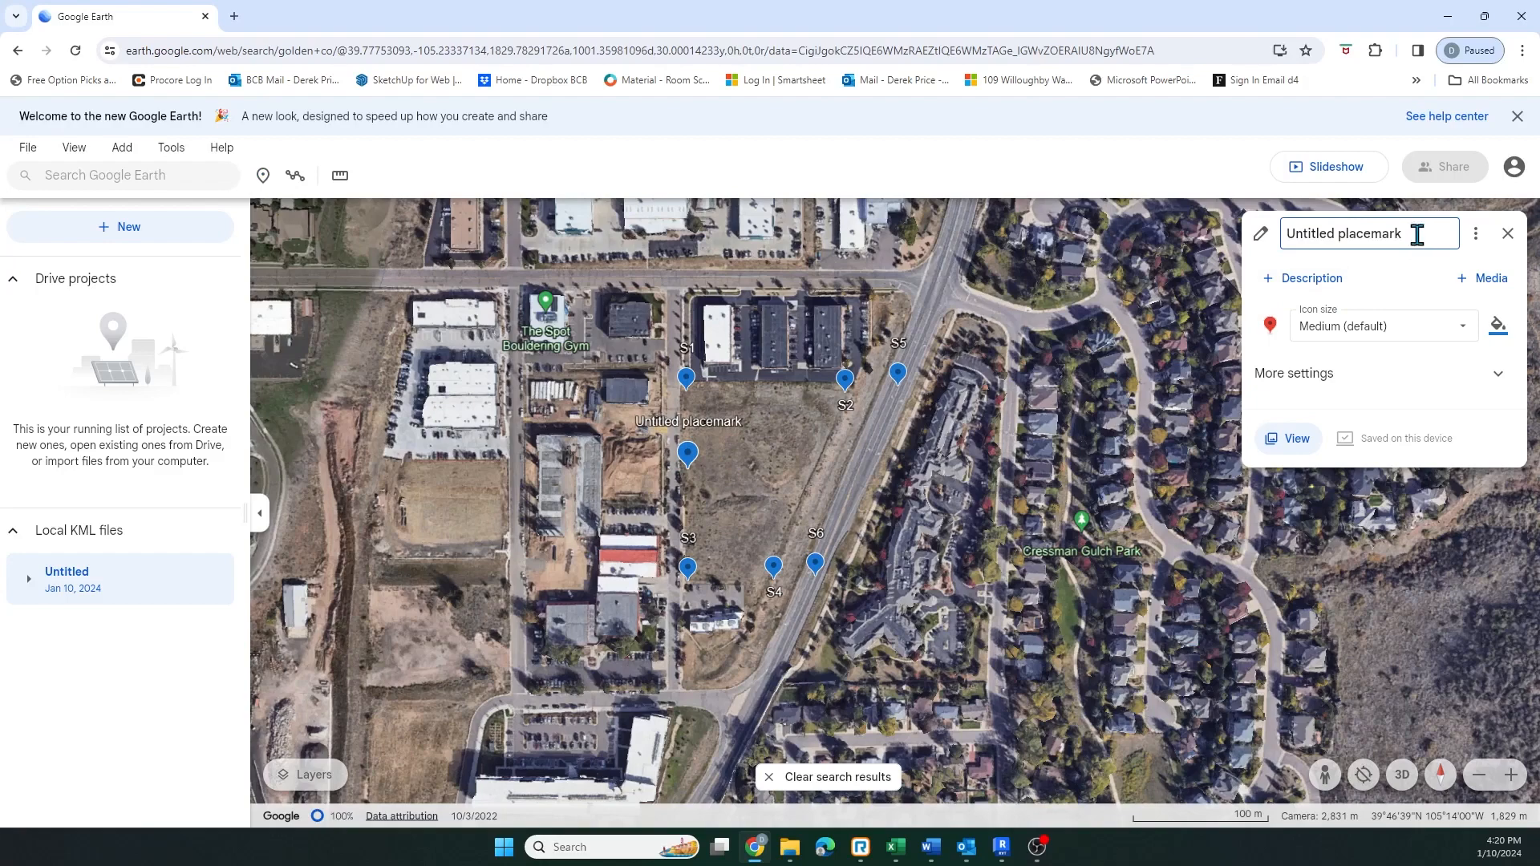
pyautogui.moveTo(1418, 234); pyautogui.dragTo(1281, 241)
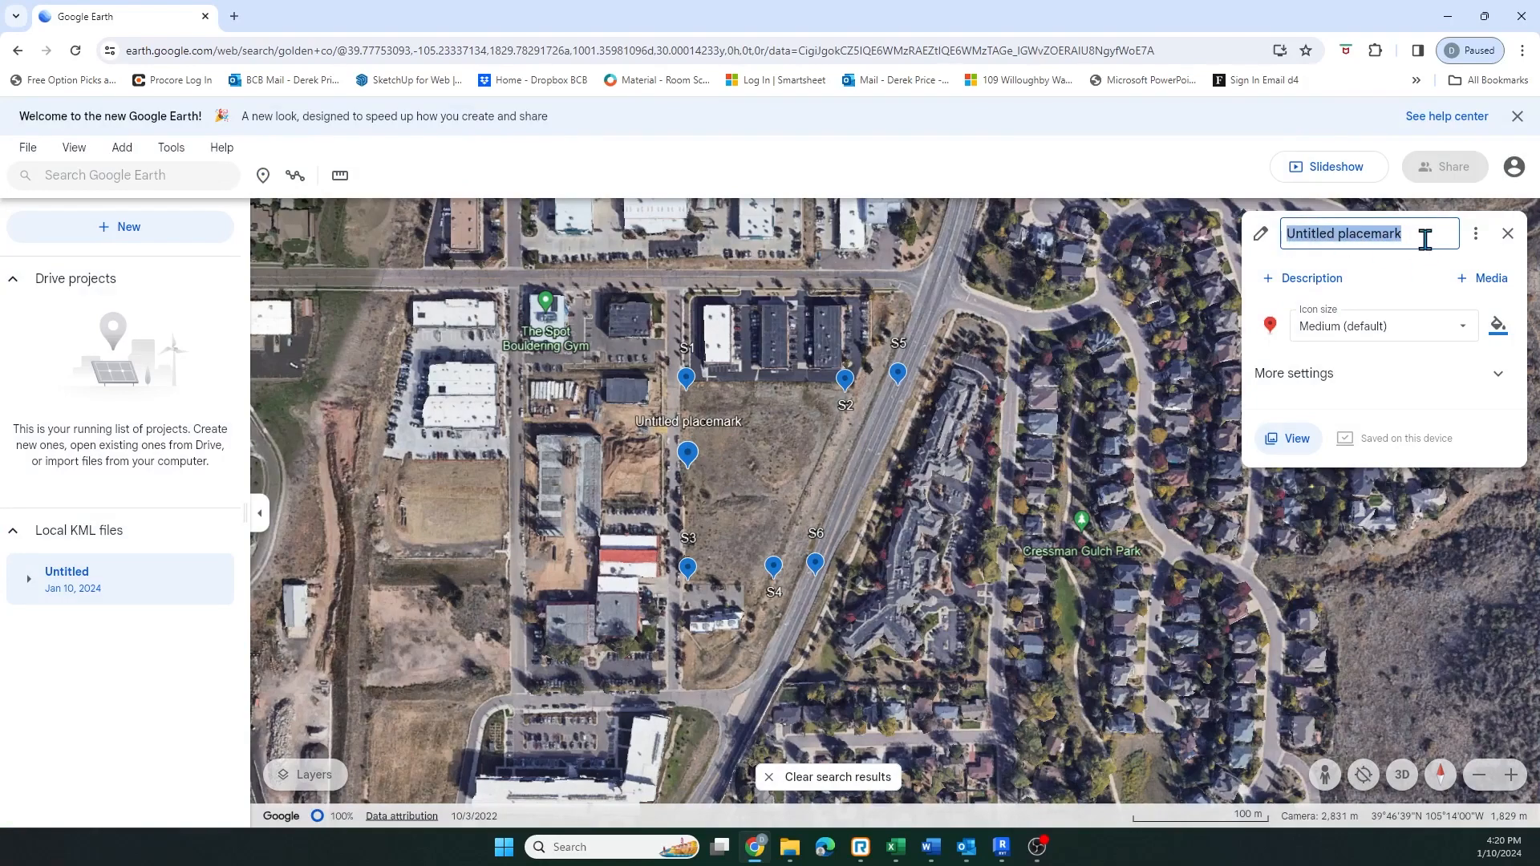
pyautogui.write('S7')
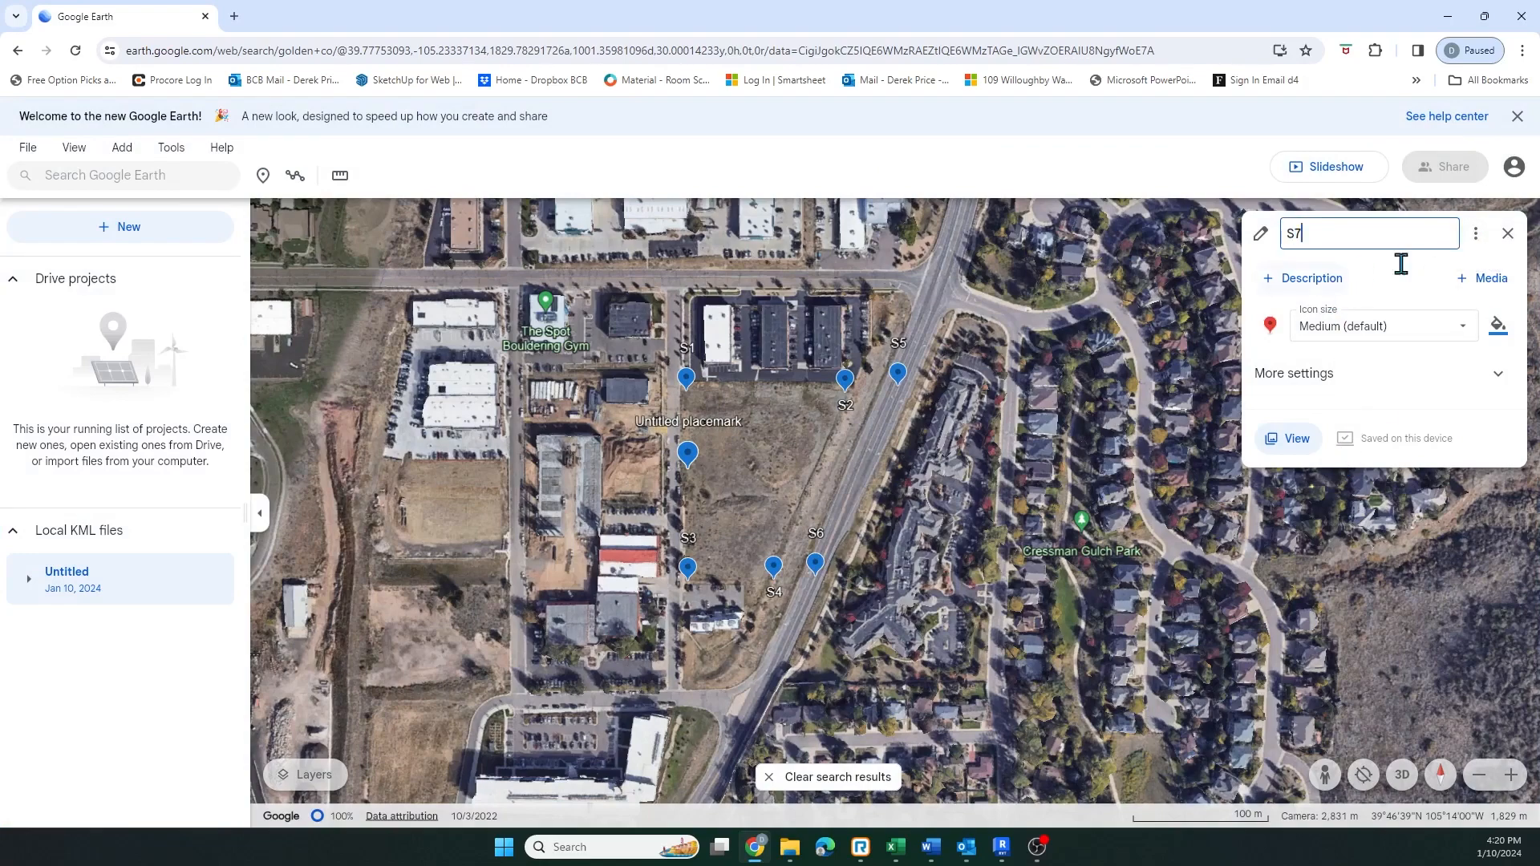
# Add a placemark named S8 in the lot's eastern interior between S2 and S6
pyautogui.click(263, 175)
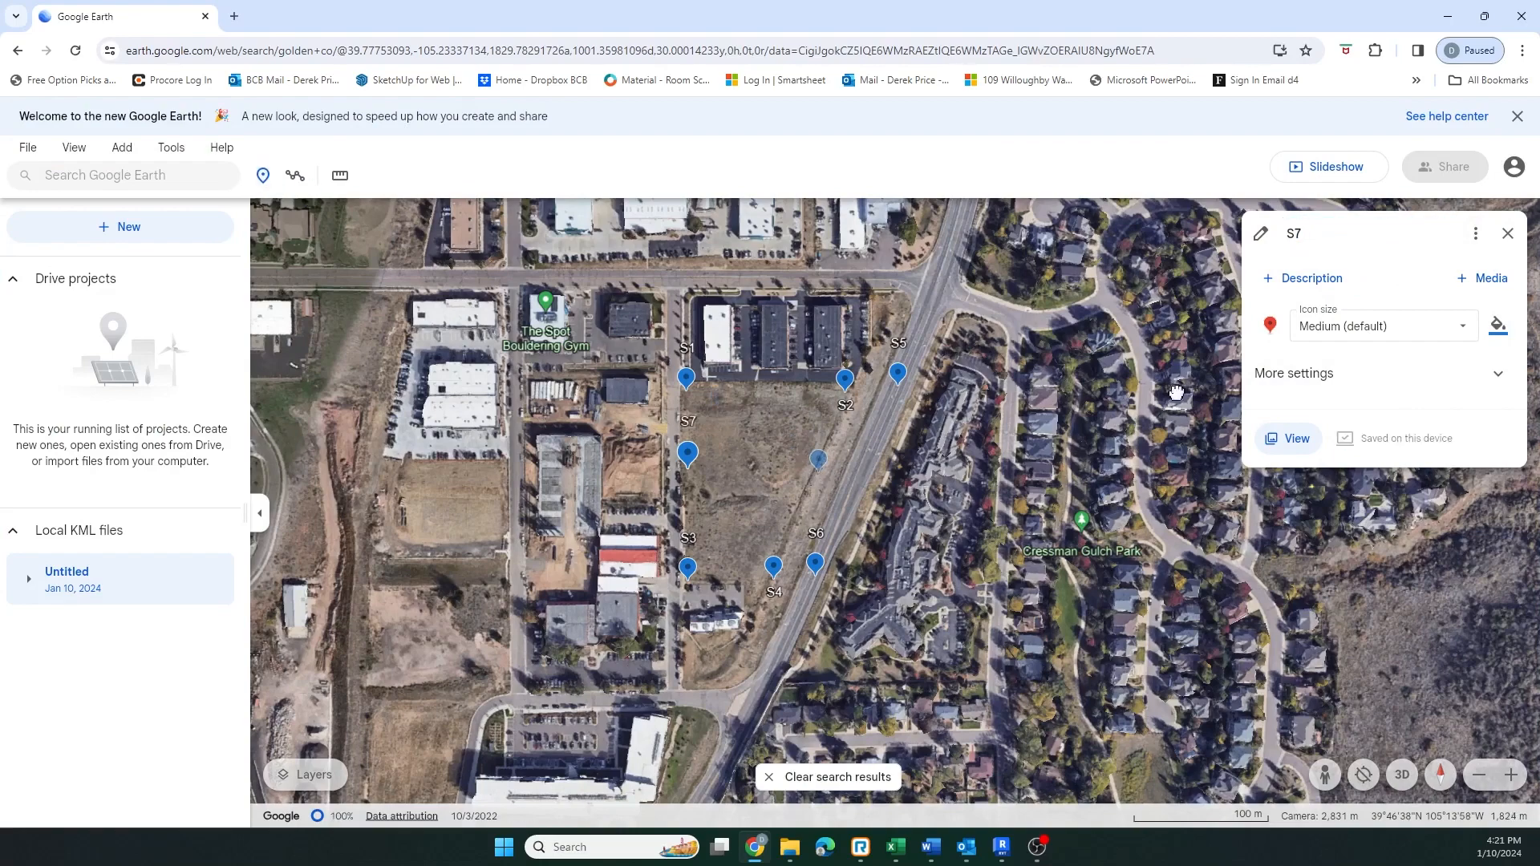
pyautogui.moveTo(1402, 233); pyautogui.dragTo(1284, 227)
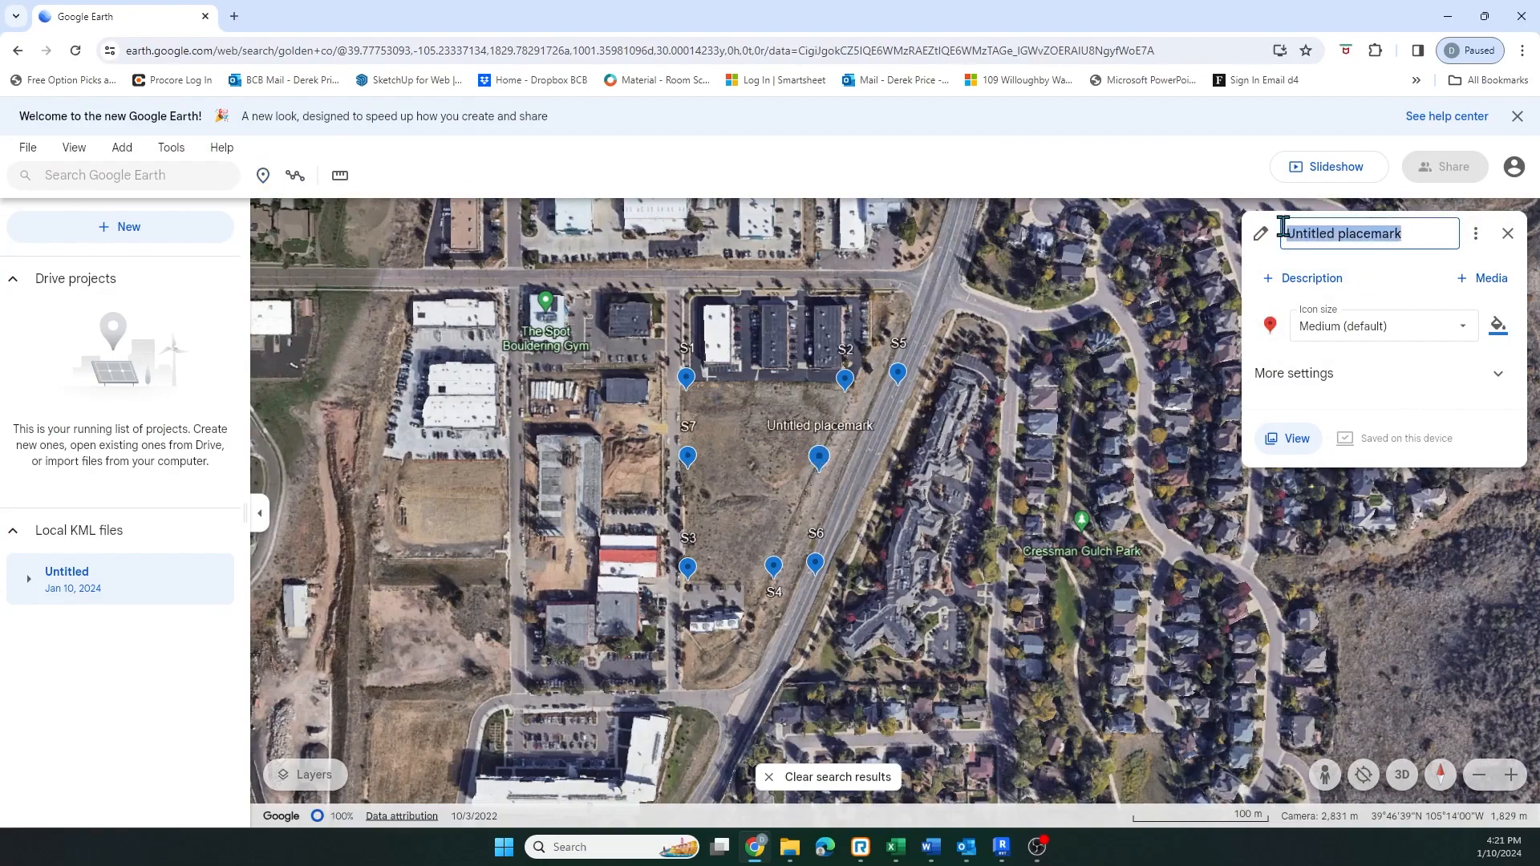
pyautogui.write('S8')
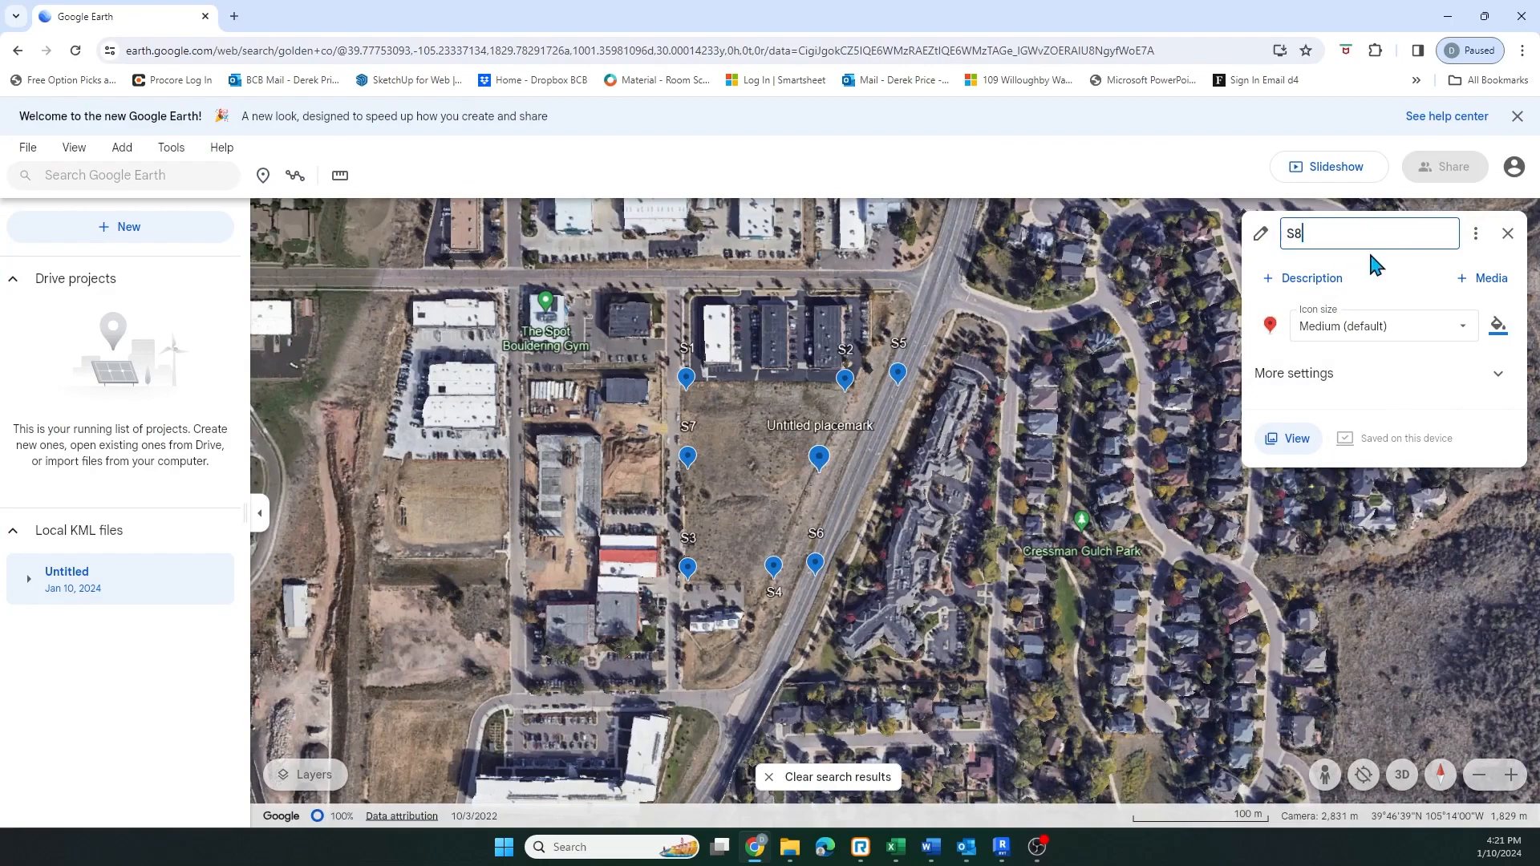
pyautogui.press('Return')
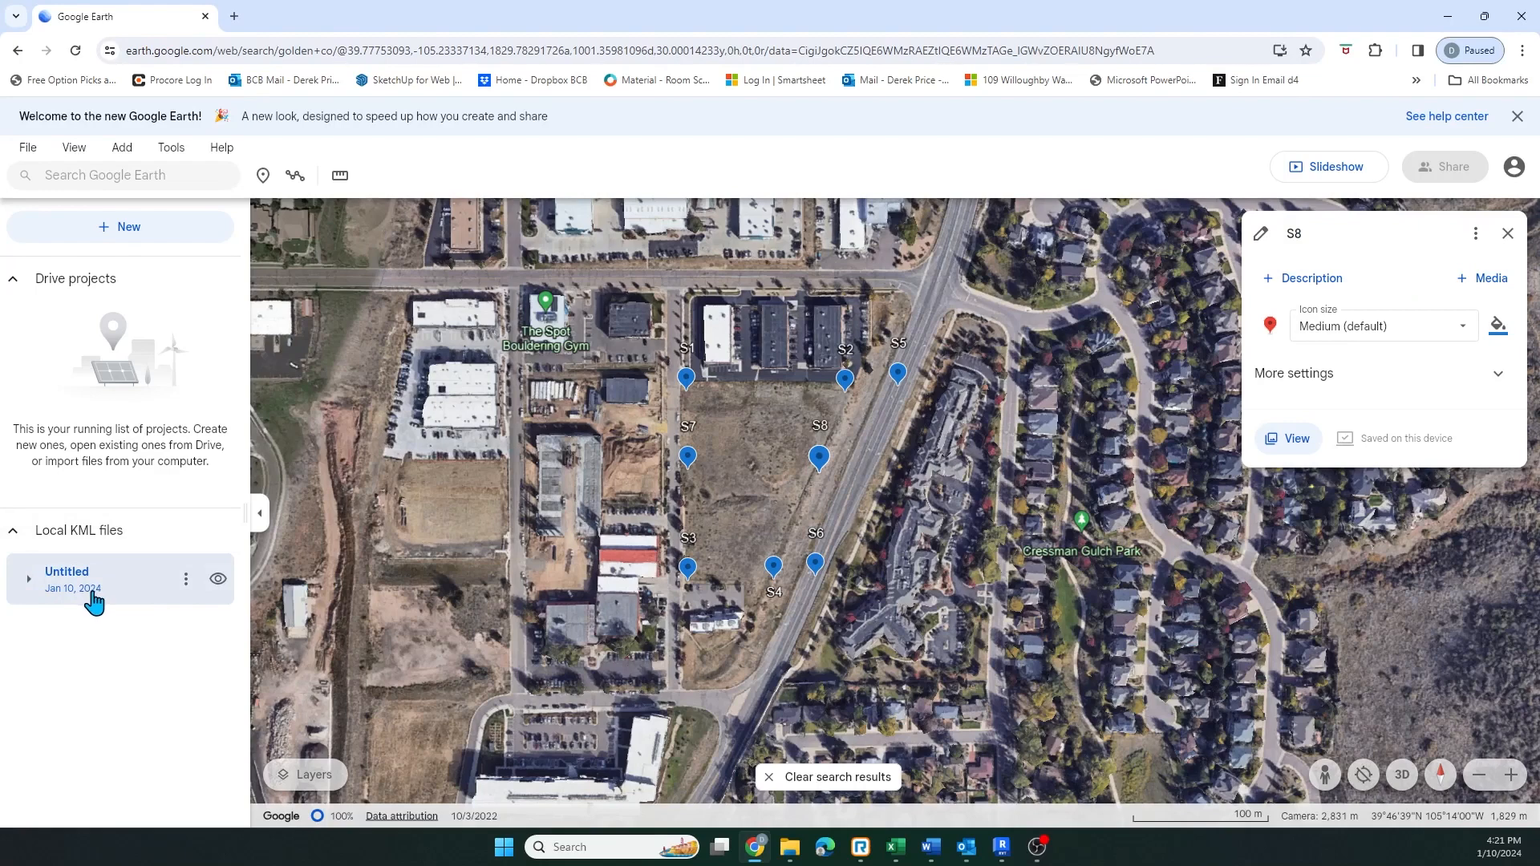
# Expand the local KML file to review its placemarks and their options, then collapse the list
pyautogui.click(29, 579)
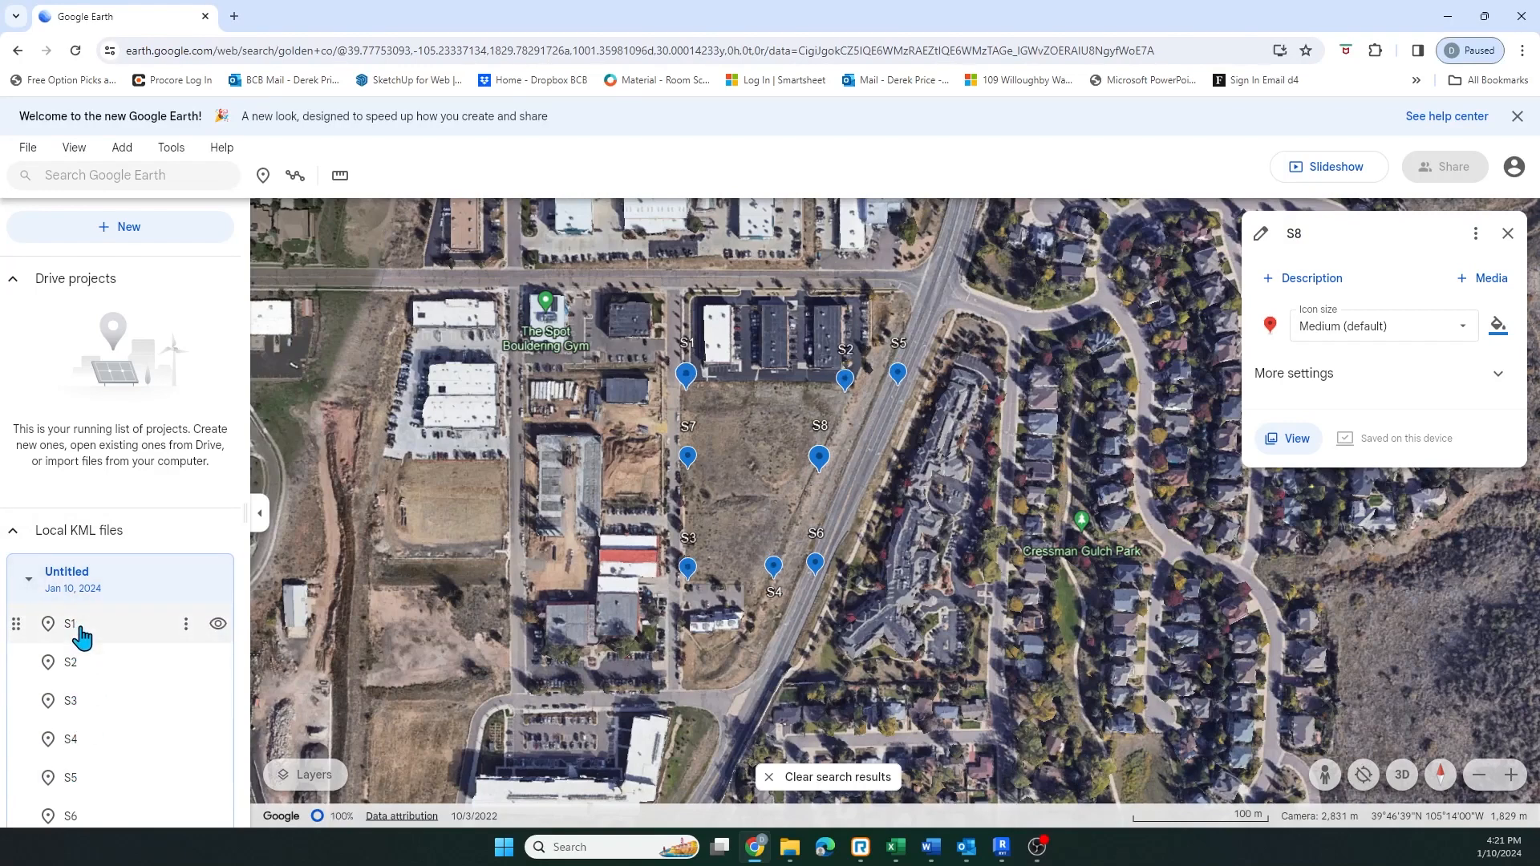
pyautogui.click(185, 625)
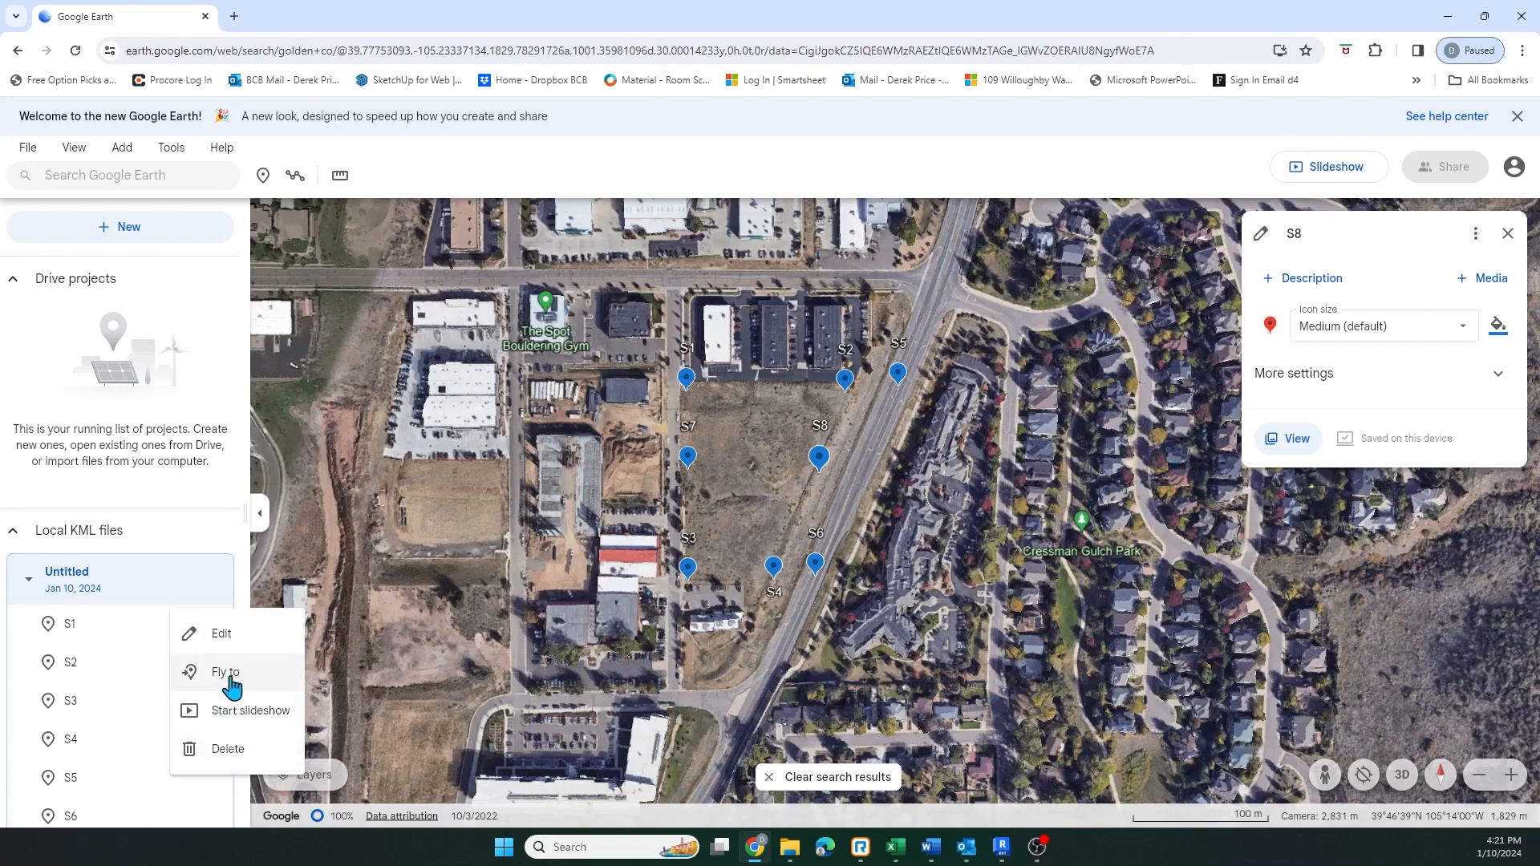
pyautogui.click(208, 496)
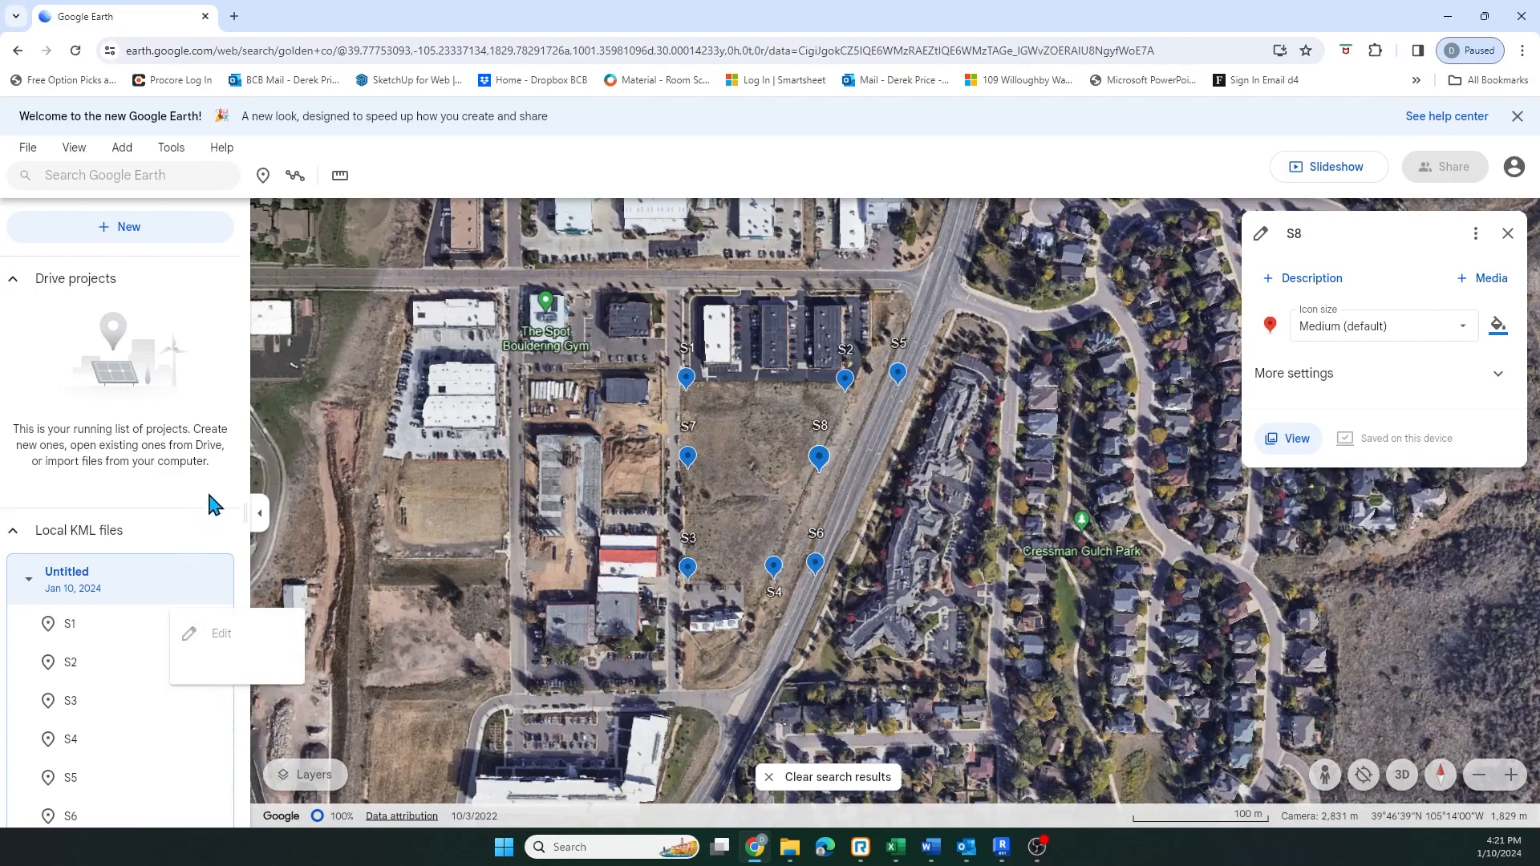
pyautogui.click(31, 584)
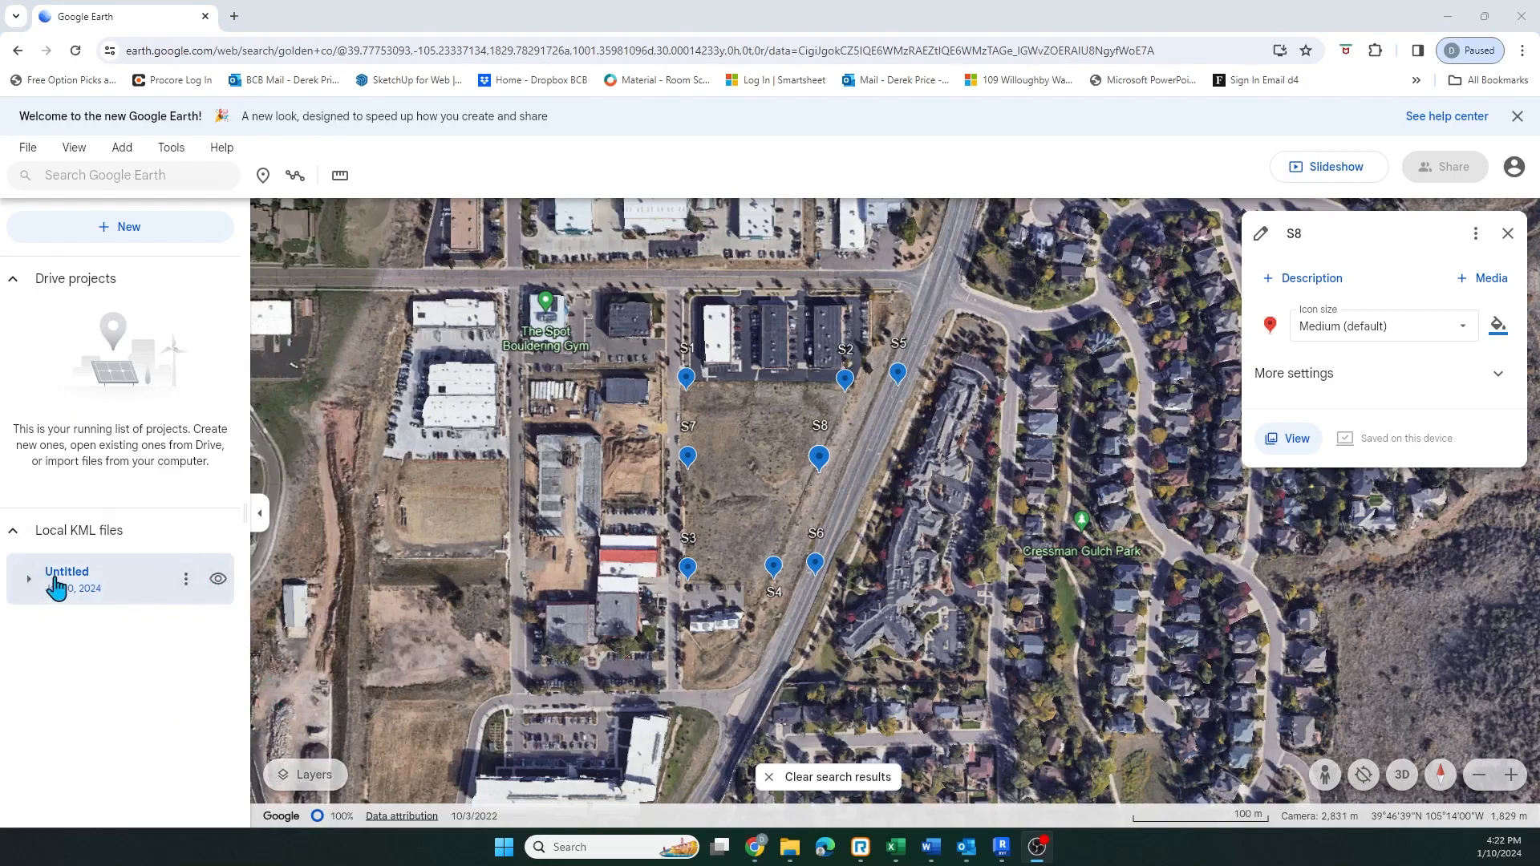
# Export the Untitled local KML file as a KML file
pyautogui.click(187, 579)
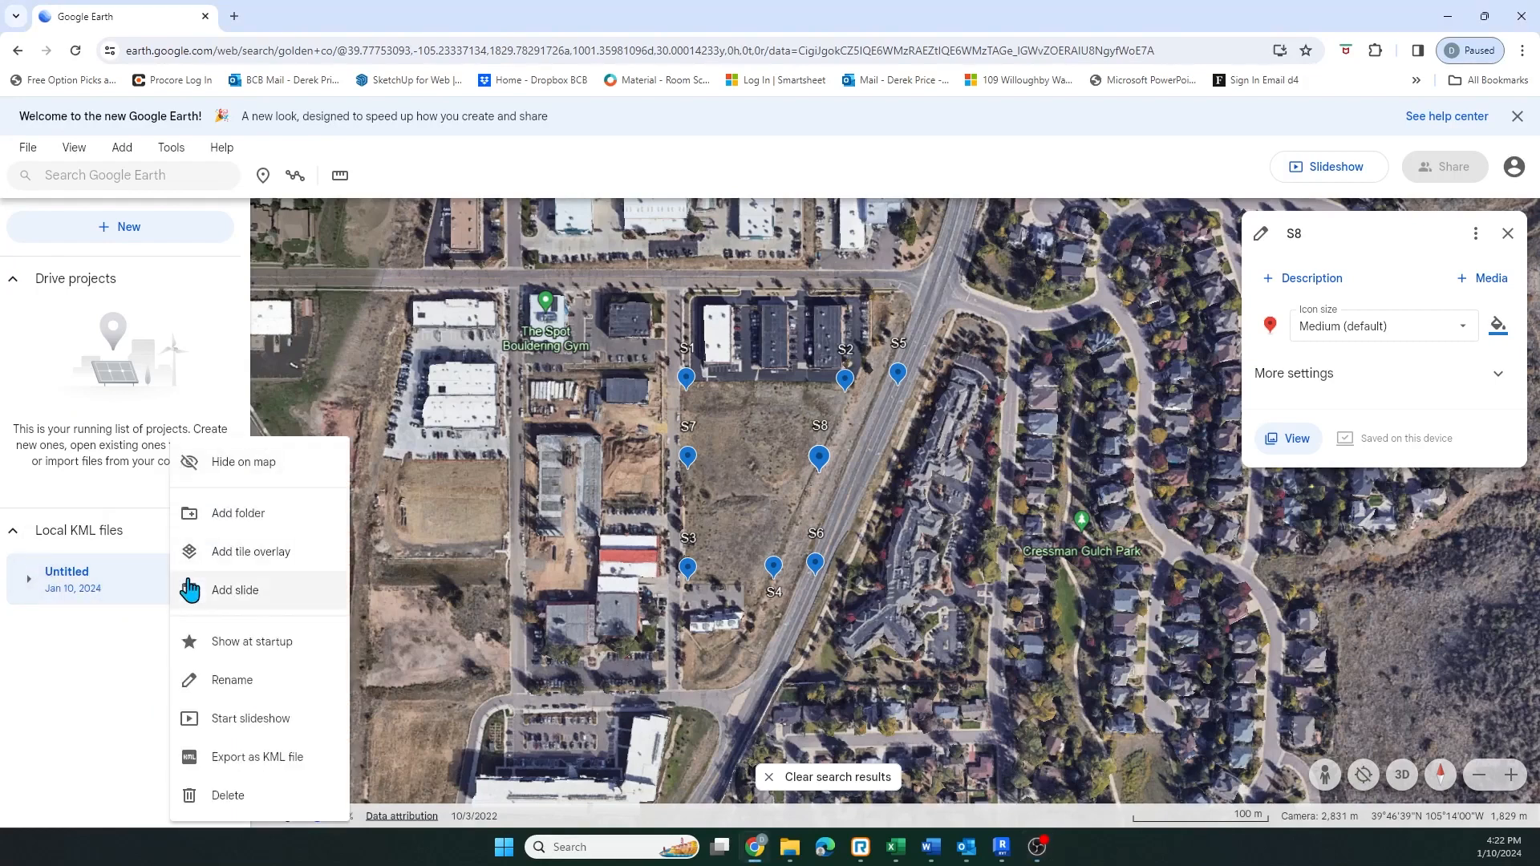
pyautogui.click(240, 757)
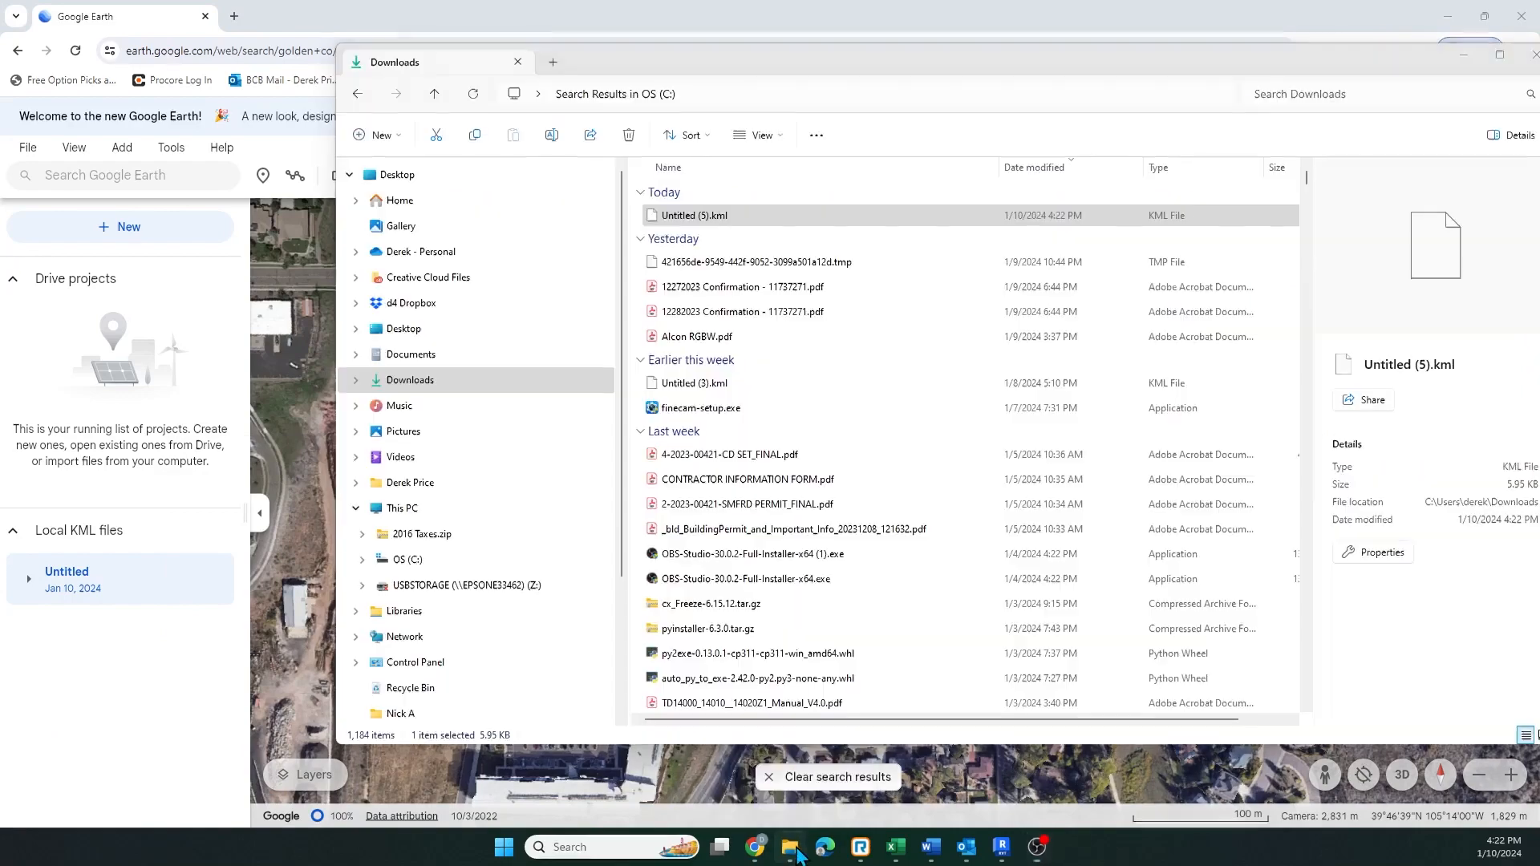
# Open the Downloads folder and select the exported Untitled (5).kml file
pyautogui.click(794, 857)
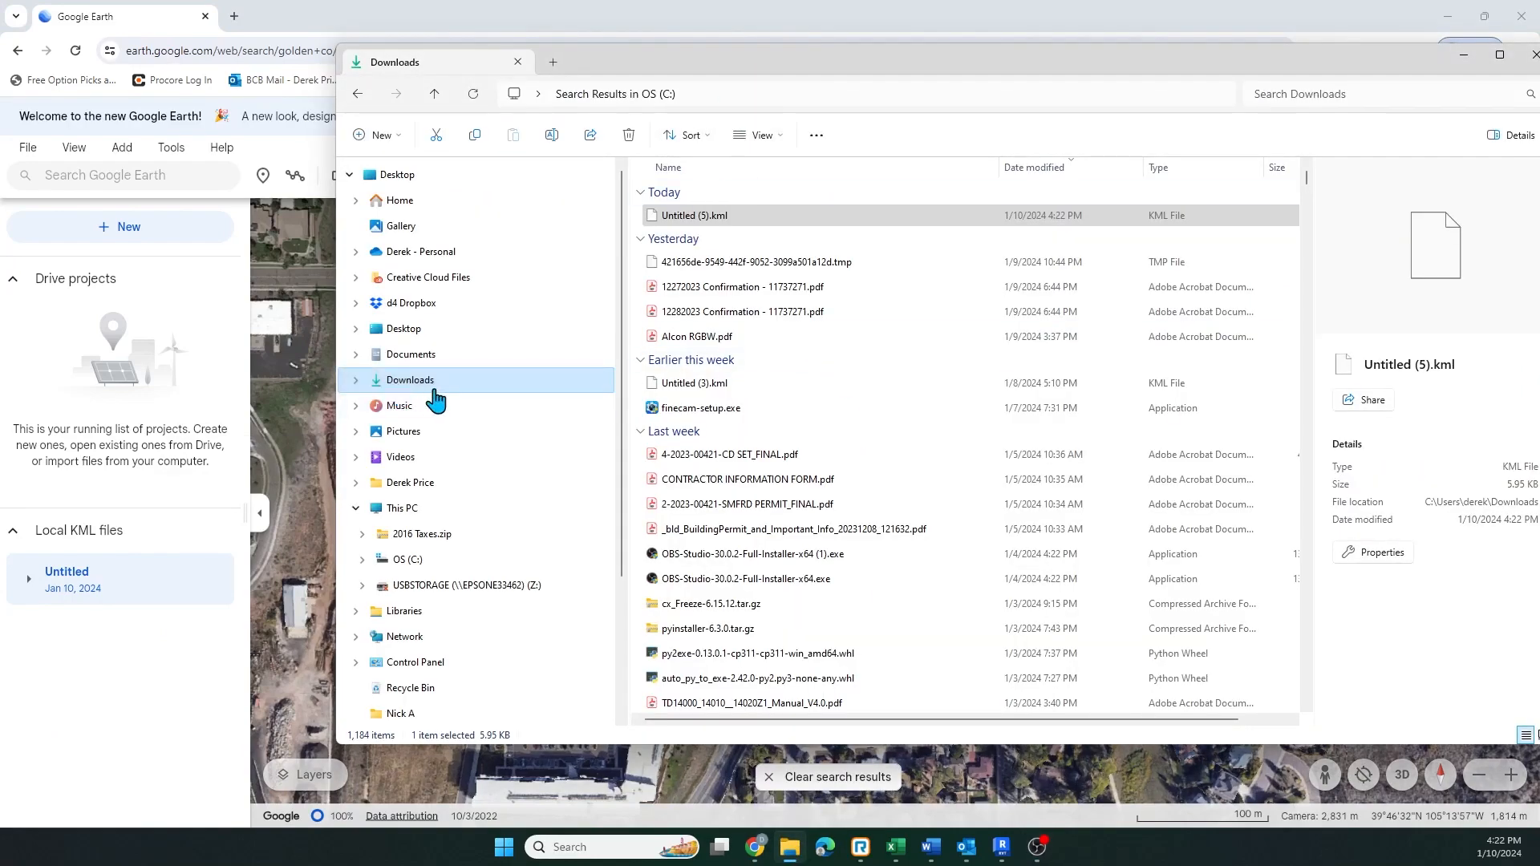
pyautogui.click(692, 220)
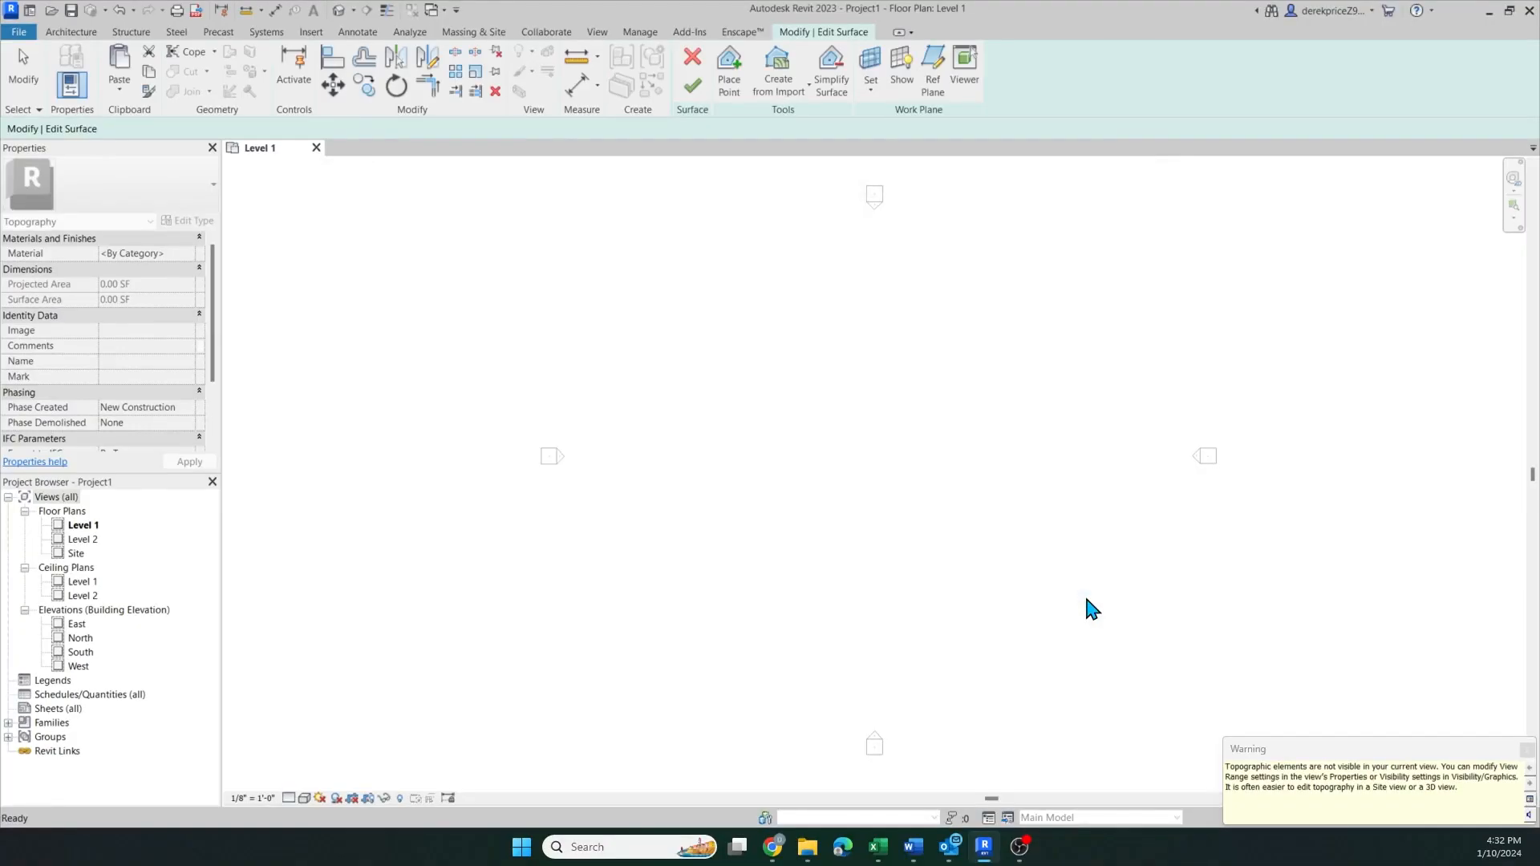
# Switch to Revit and cancel the topography surface edit
pyautogui.click(693, 58)
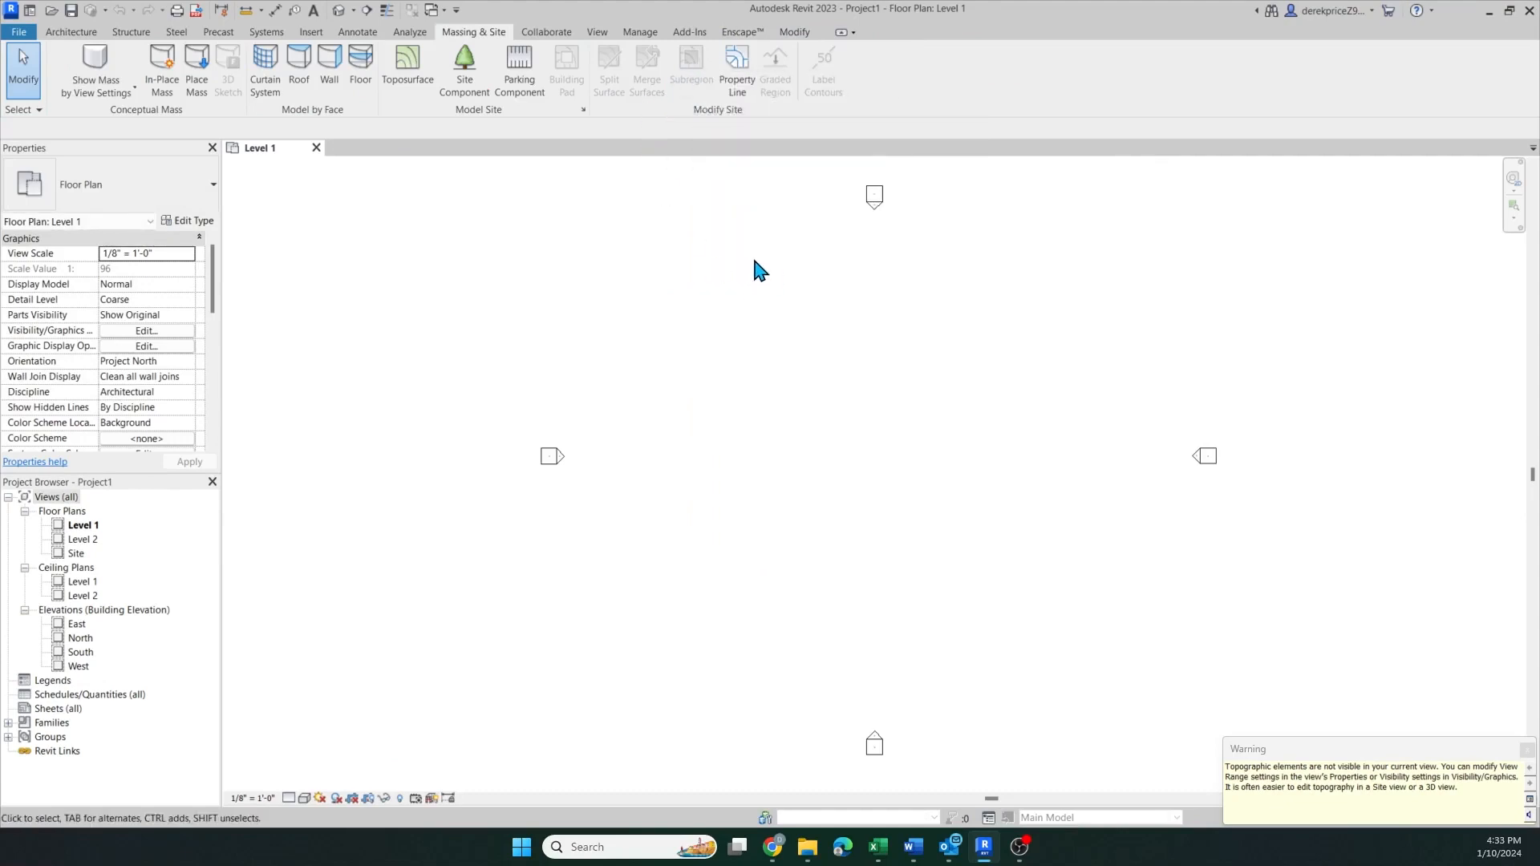
# Open Untitled (5).kml from the Downloads folder in Notepad
pyautogui.moveTo(802, 858)
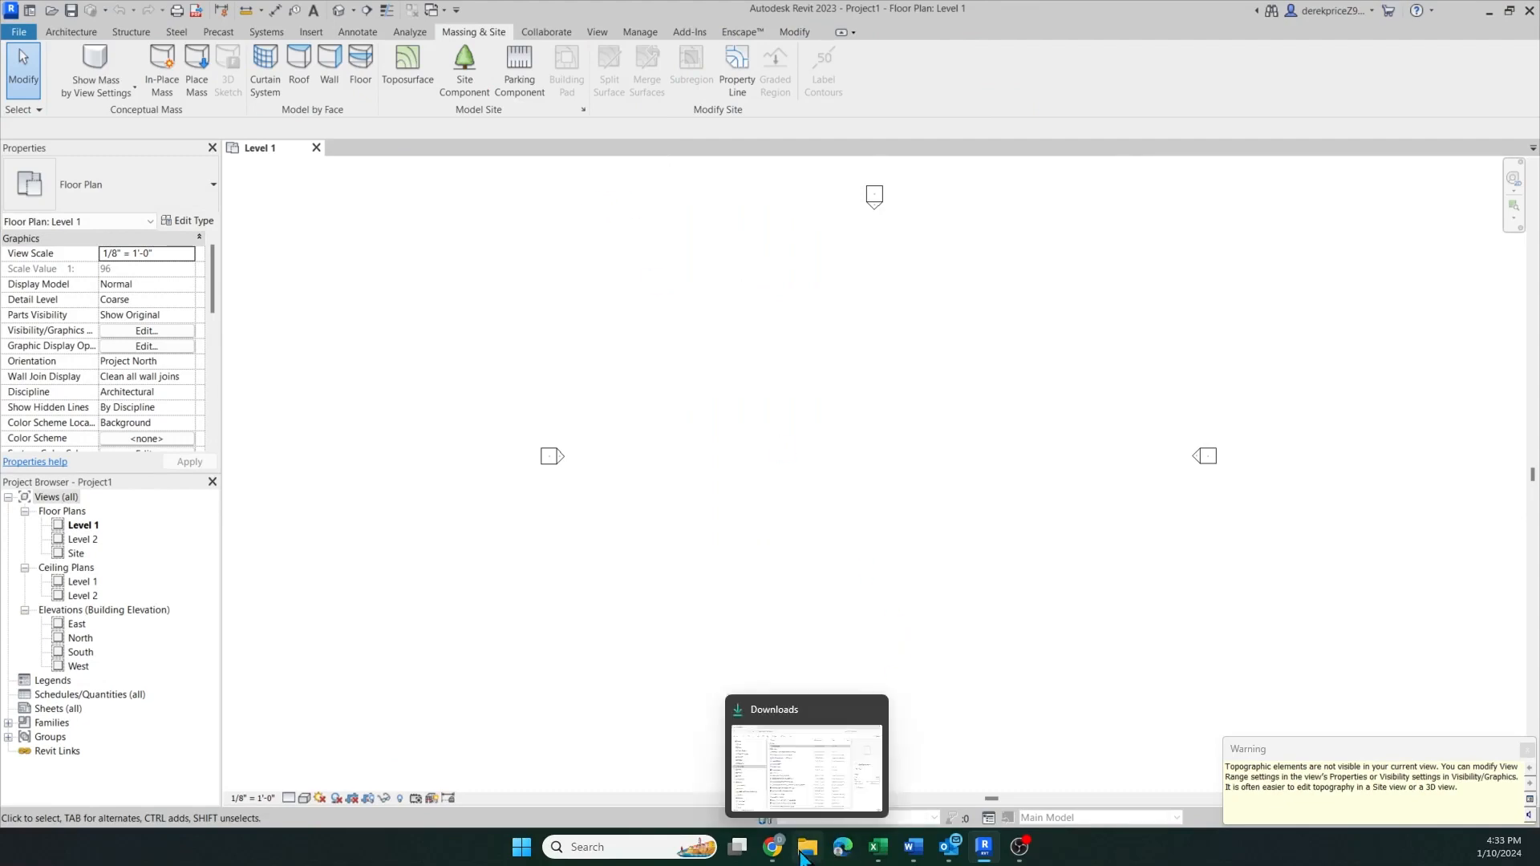
pyautogui.click(804, 806)
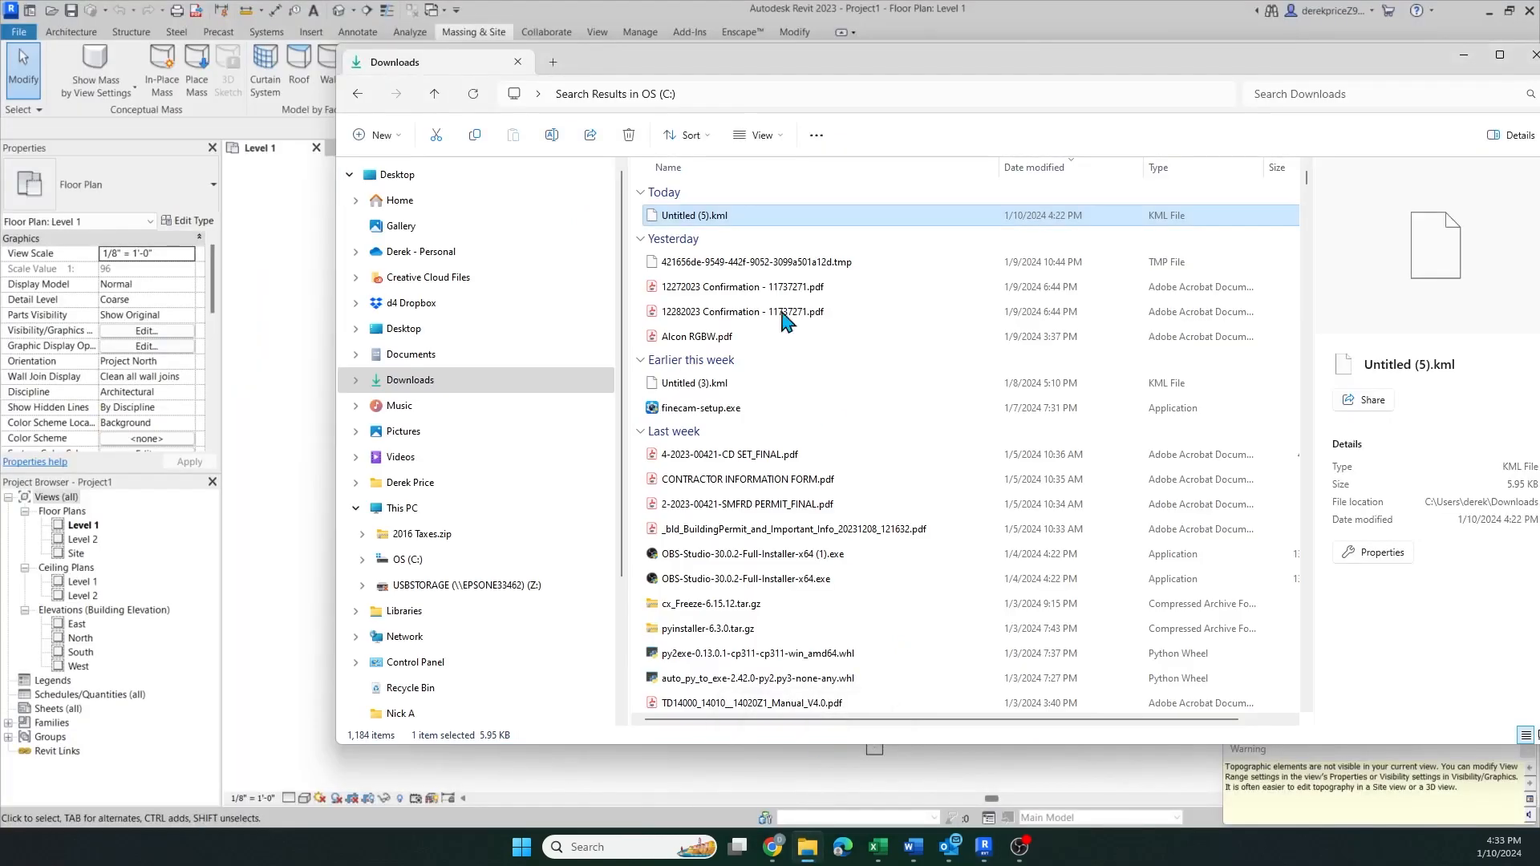
pyautogui.rightClick(685, 224)
pyautogui.moveTo(726, 271)
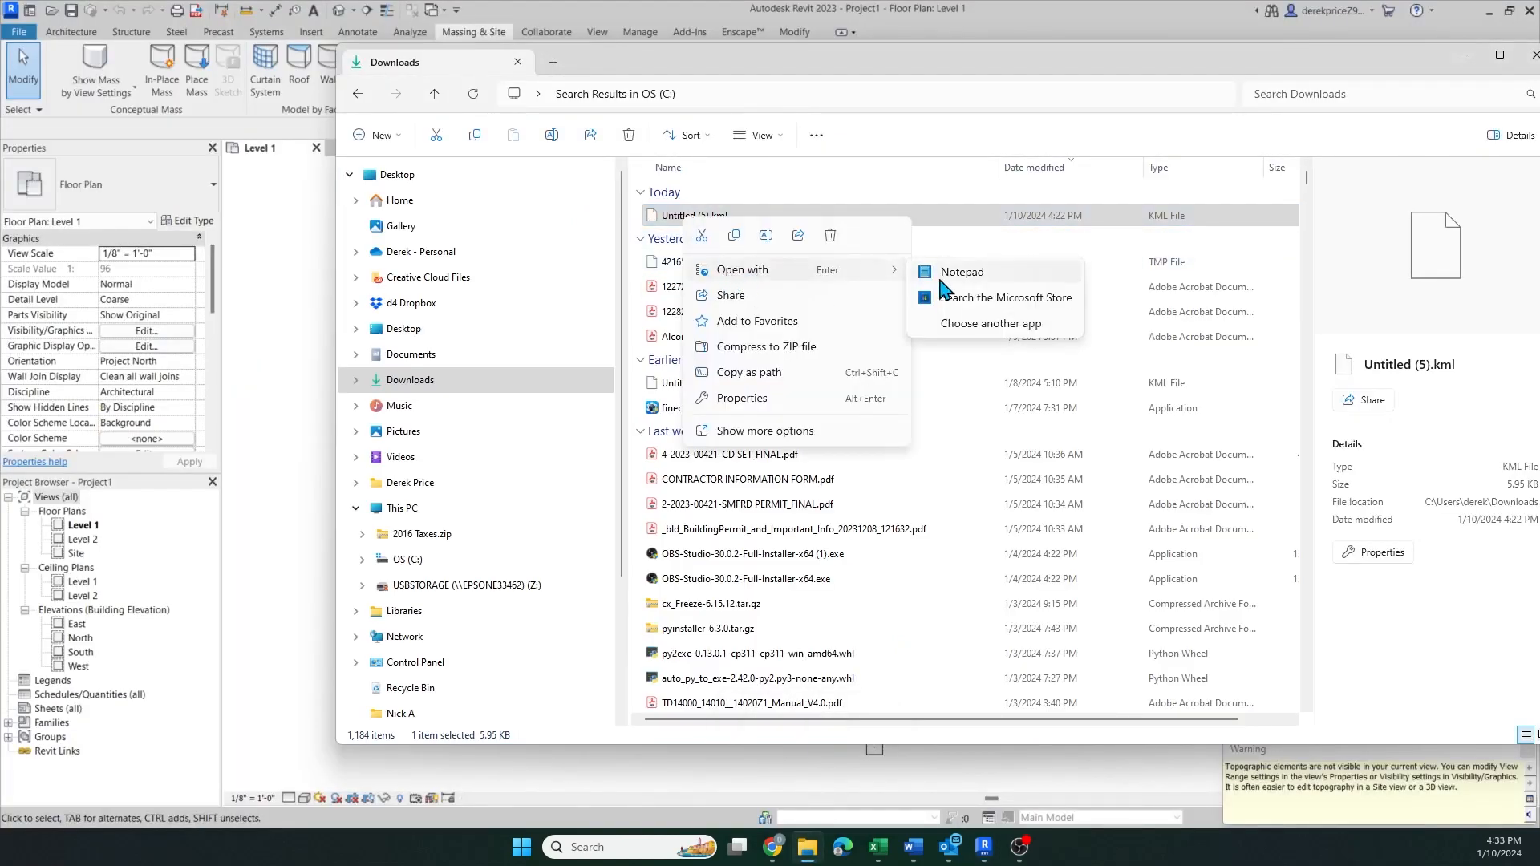
pyautogui.click(942, 277)
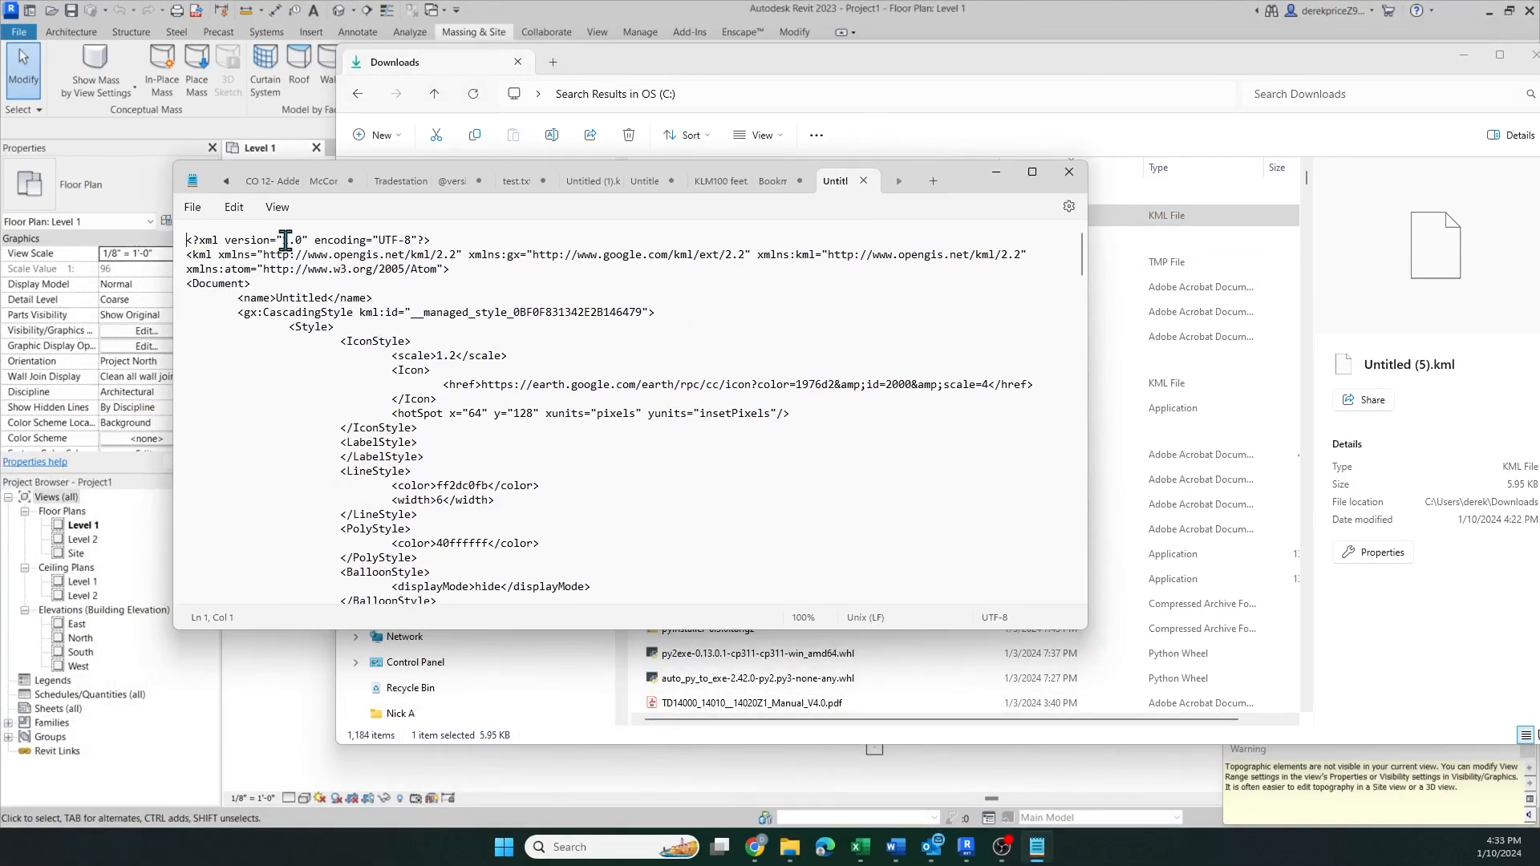
# Scroll through the KML text to examine its header, styles and first placemark entry
pyautogui.scroll(-5, 601, 434)
pyautogui.scroll(5, 602, 434)
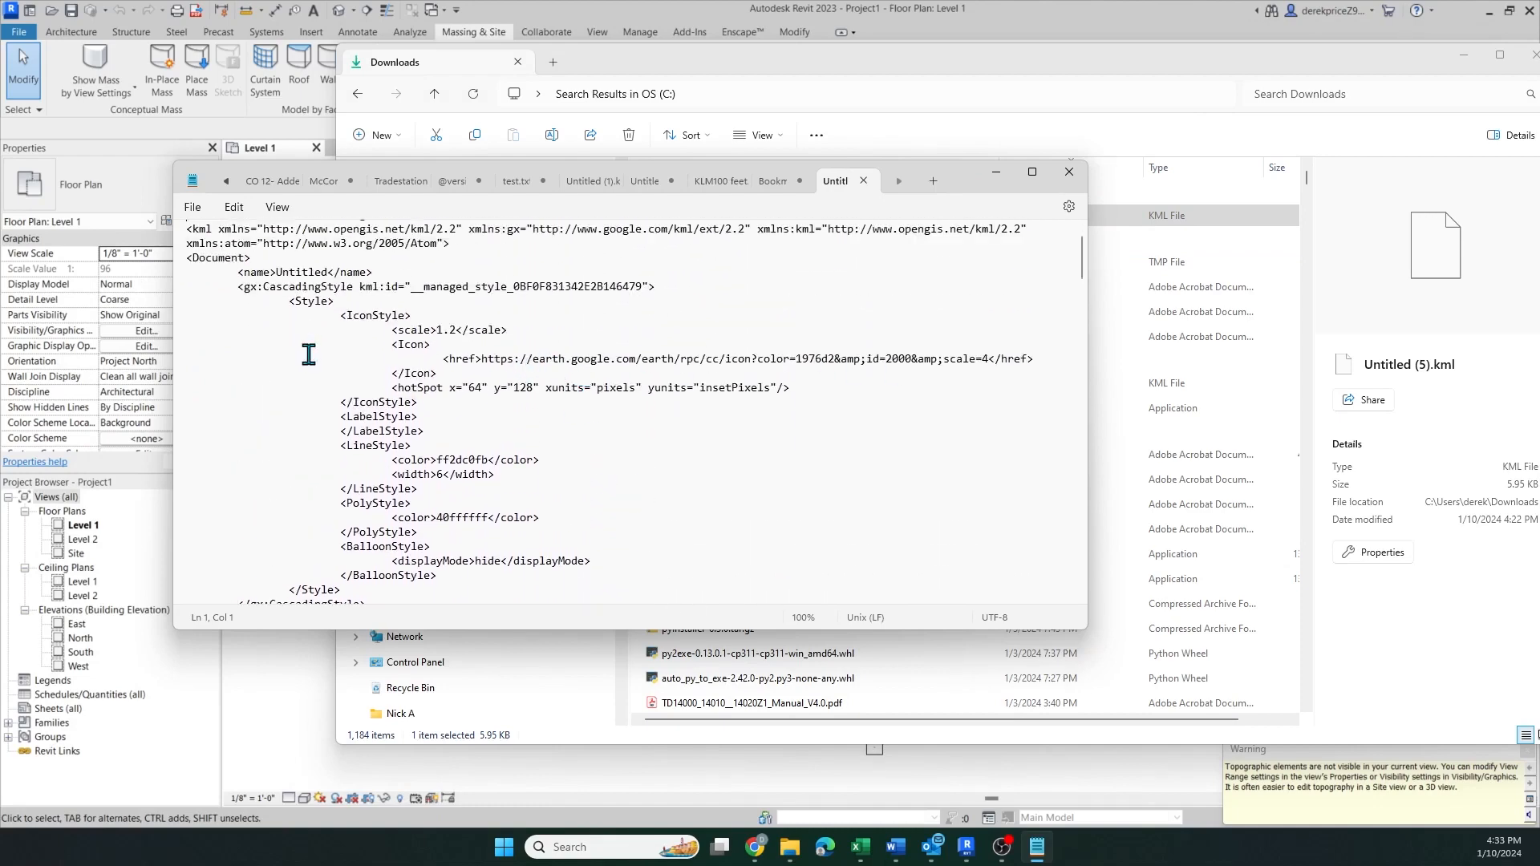
pyautogui.scroll(-7, 434, 350)
pyautogui.scroll(-11, 449, 357)
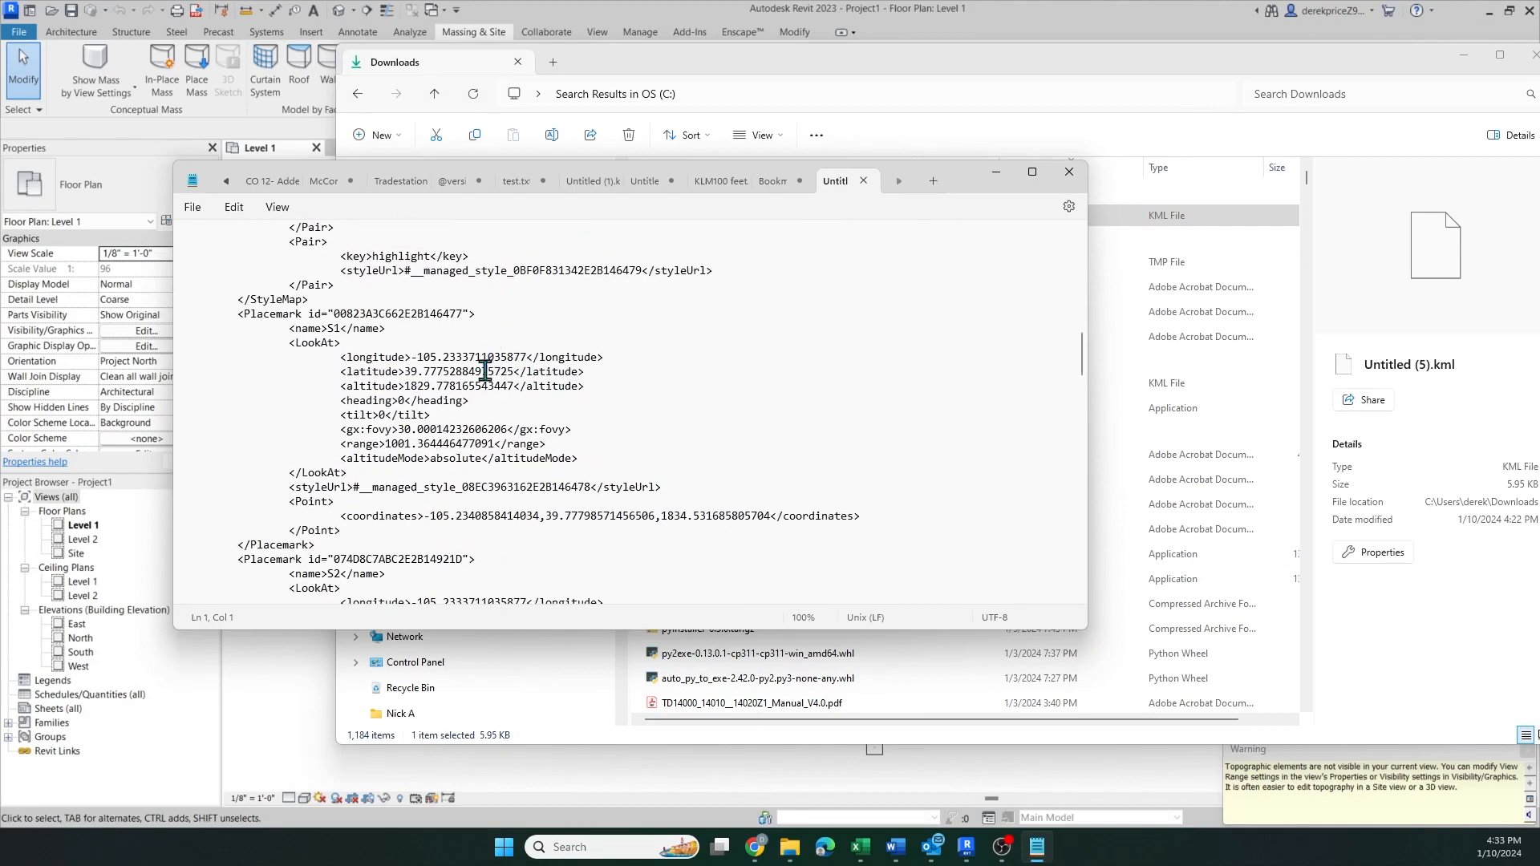
pyautogui.scroll(2, 413, 375)
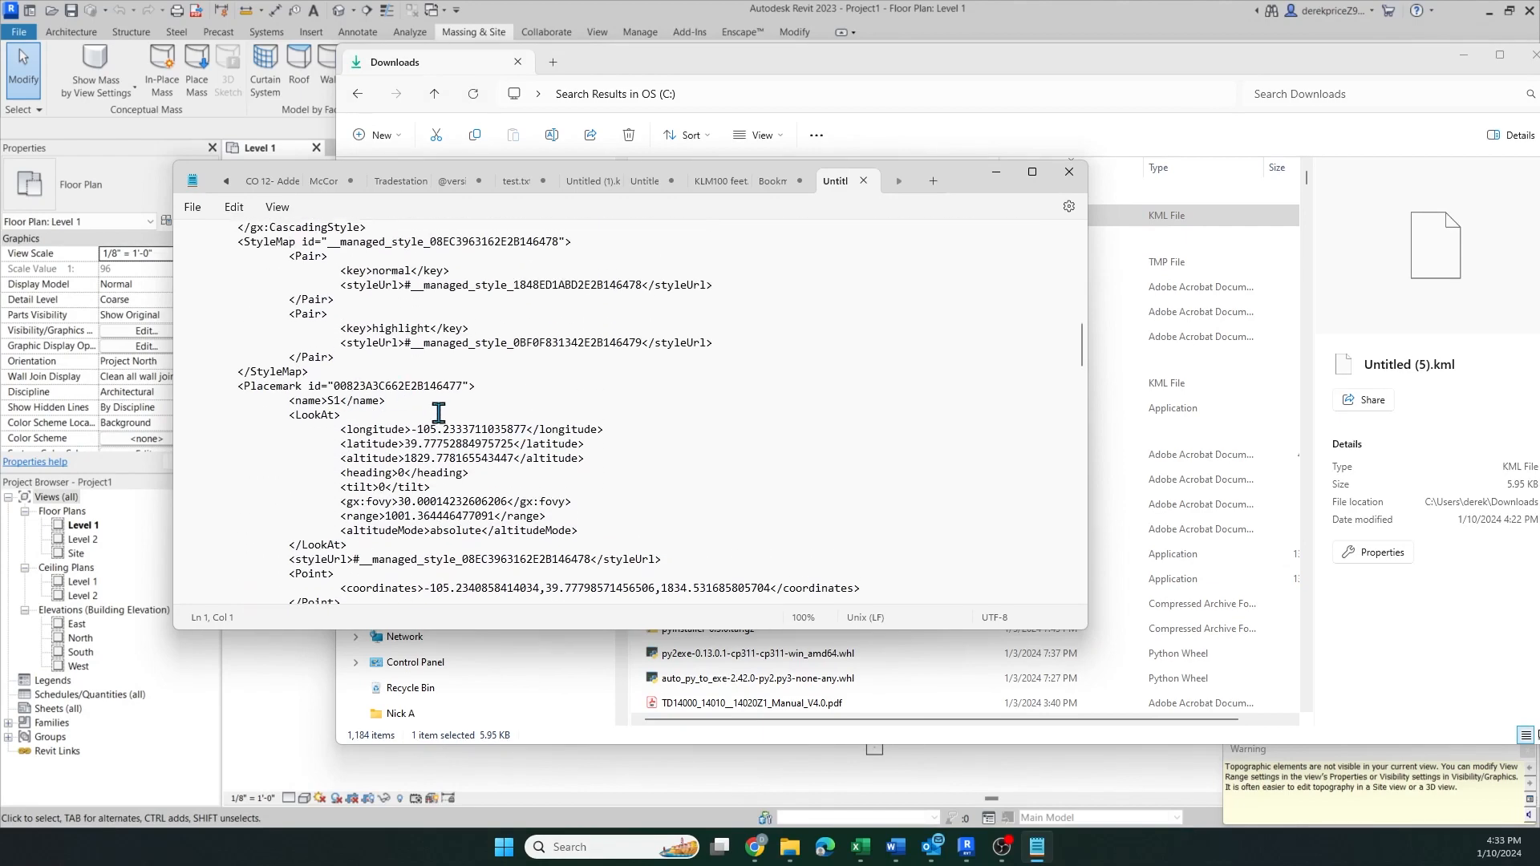
pyautogui.scroll(10, 441, 433)
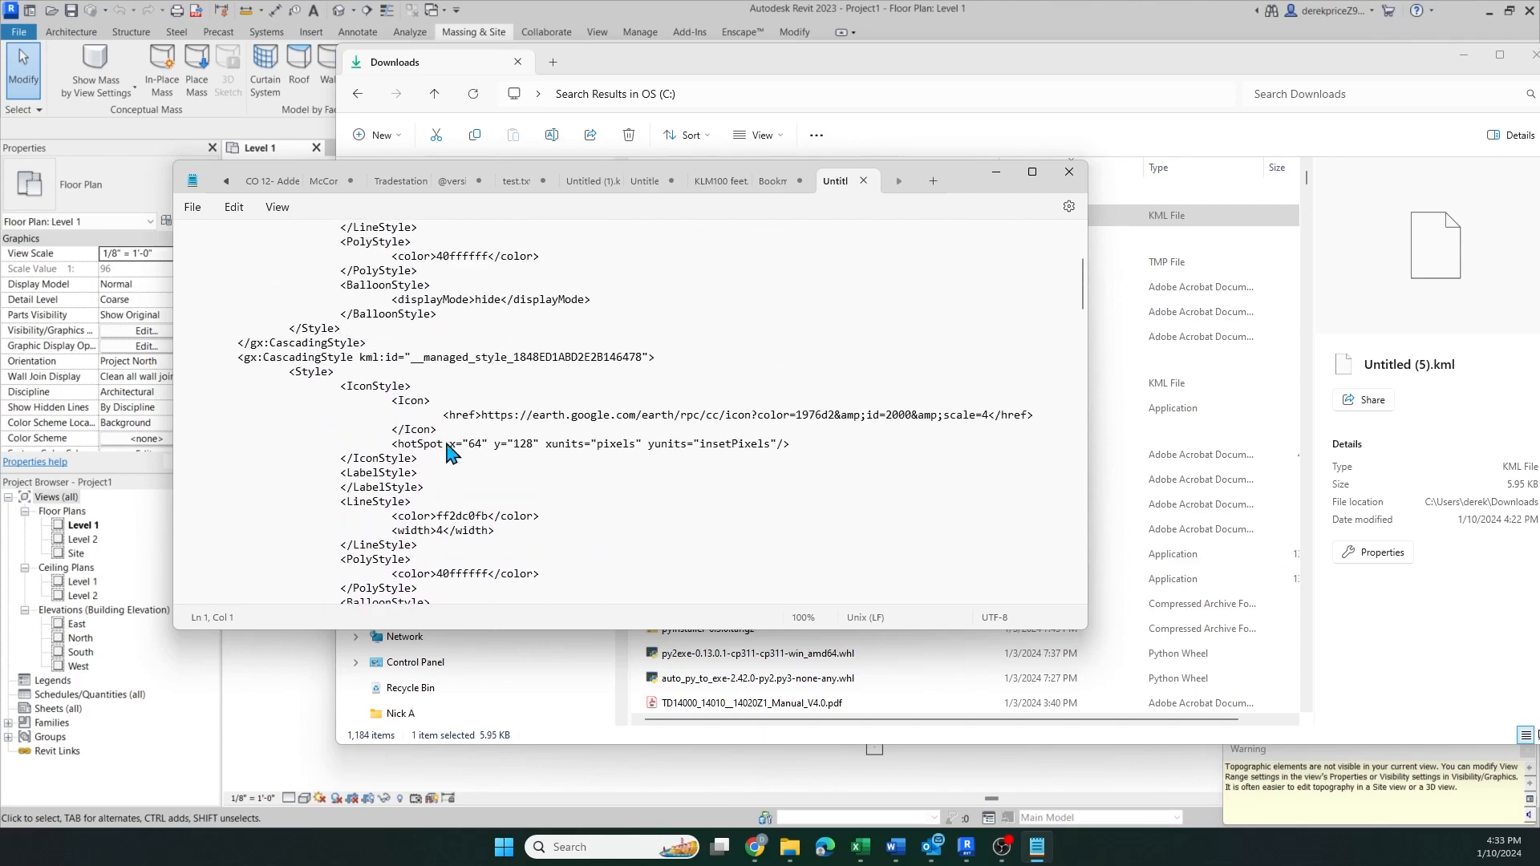
pyautogui.scroll(7, 447, 450)
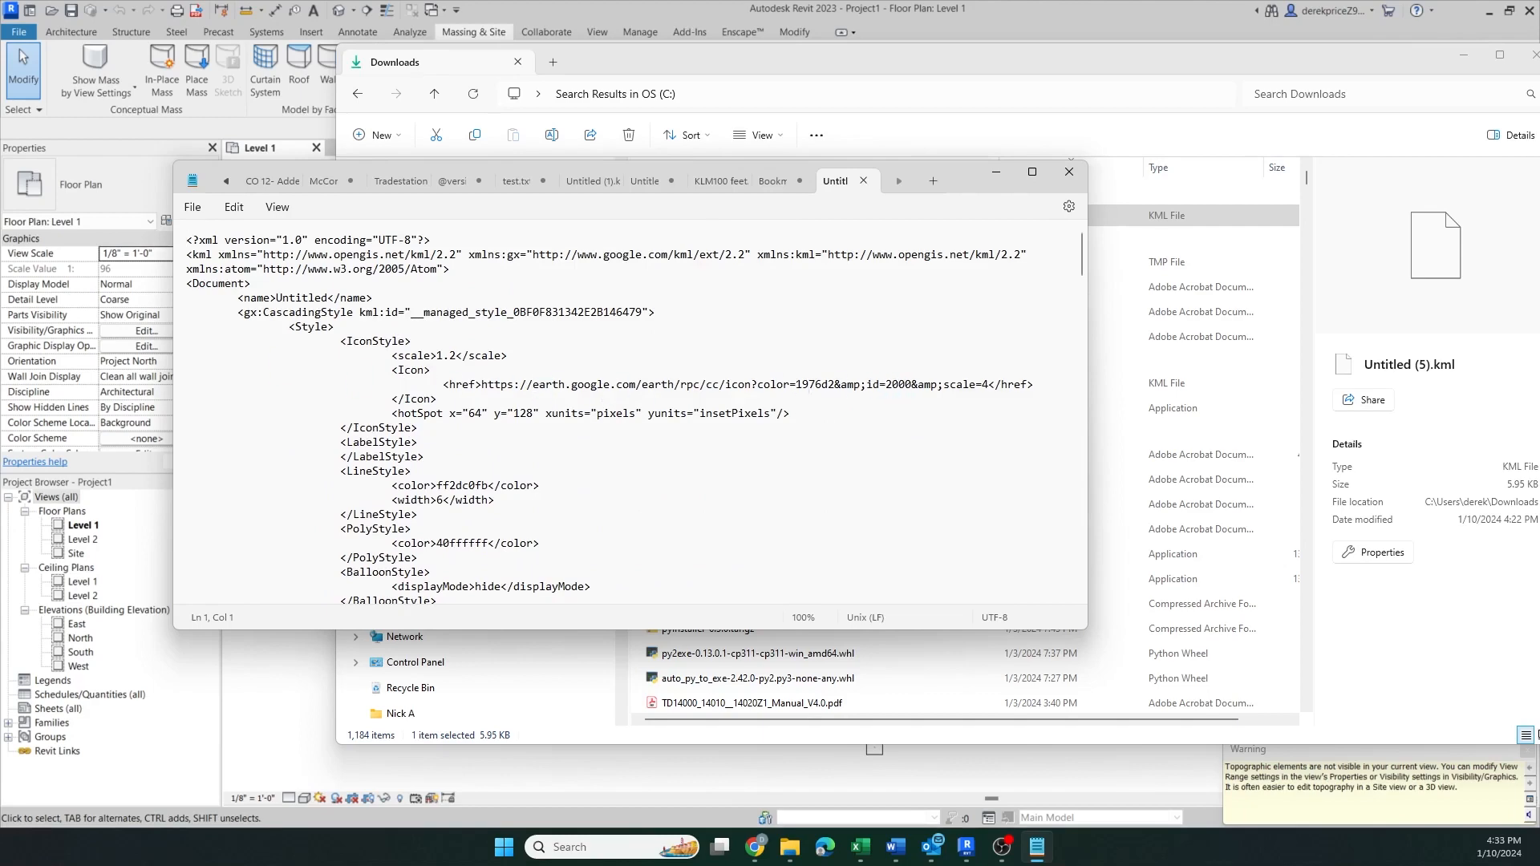
pyautogui.scroll(-15, 188, 240)
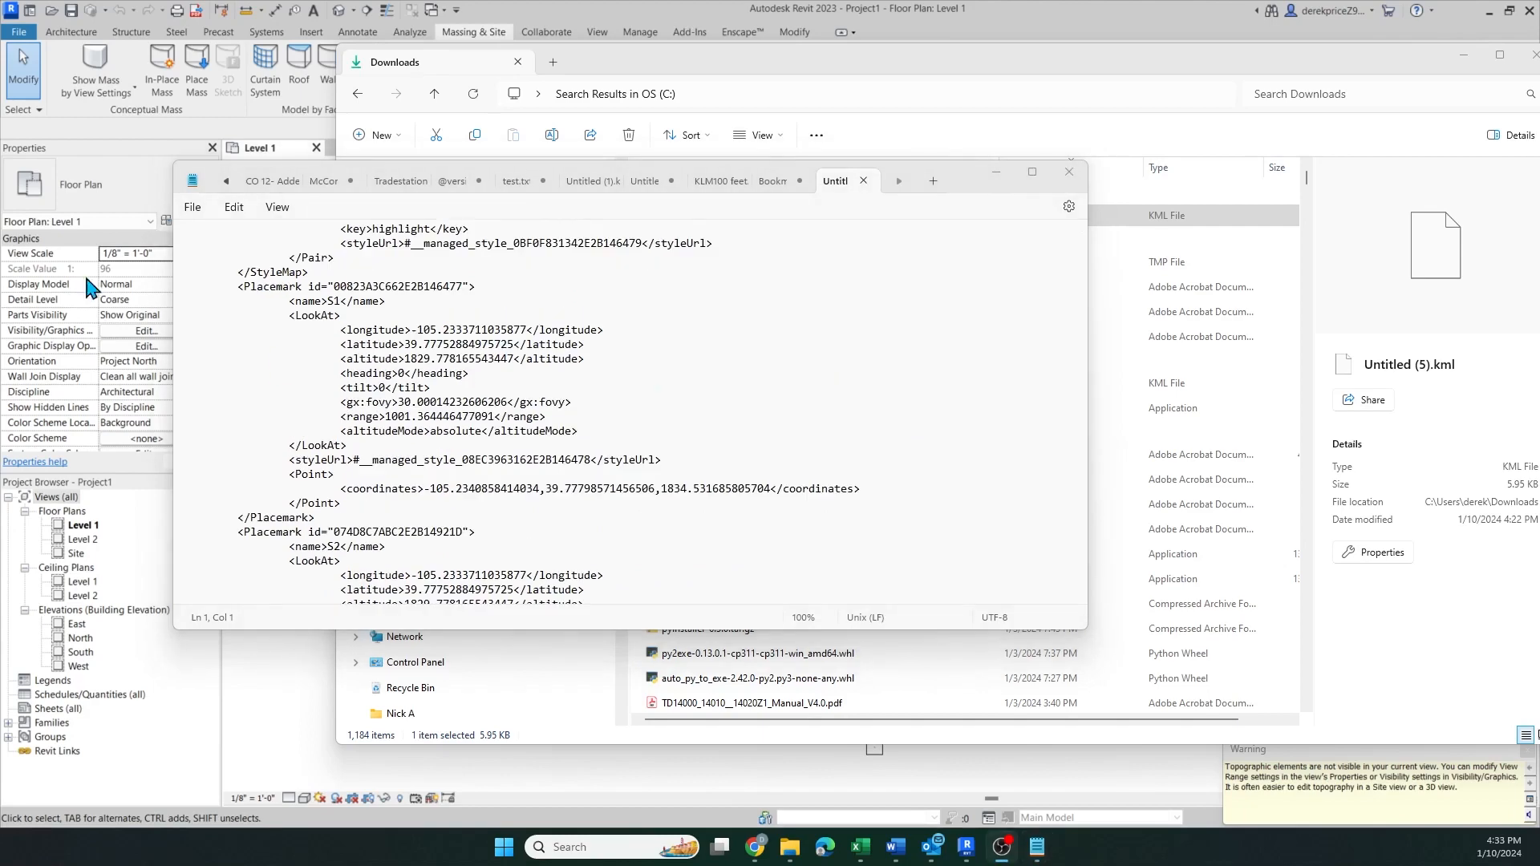
# Examine the placemark name tags and their LookAt coordinates for S1, S2 and S4 in the KML text
pyautogui.click(328, 300)
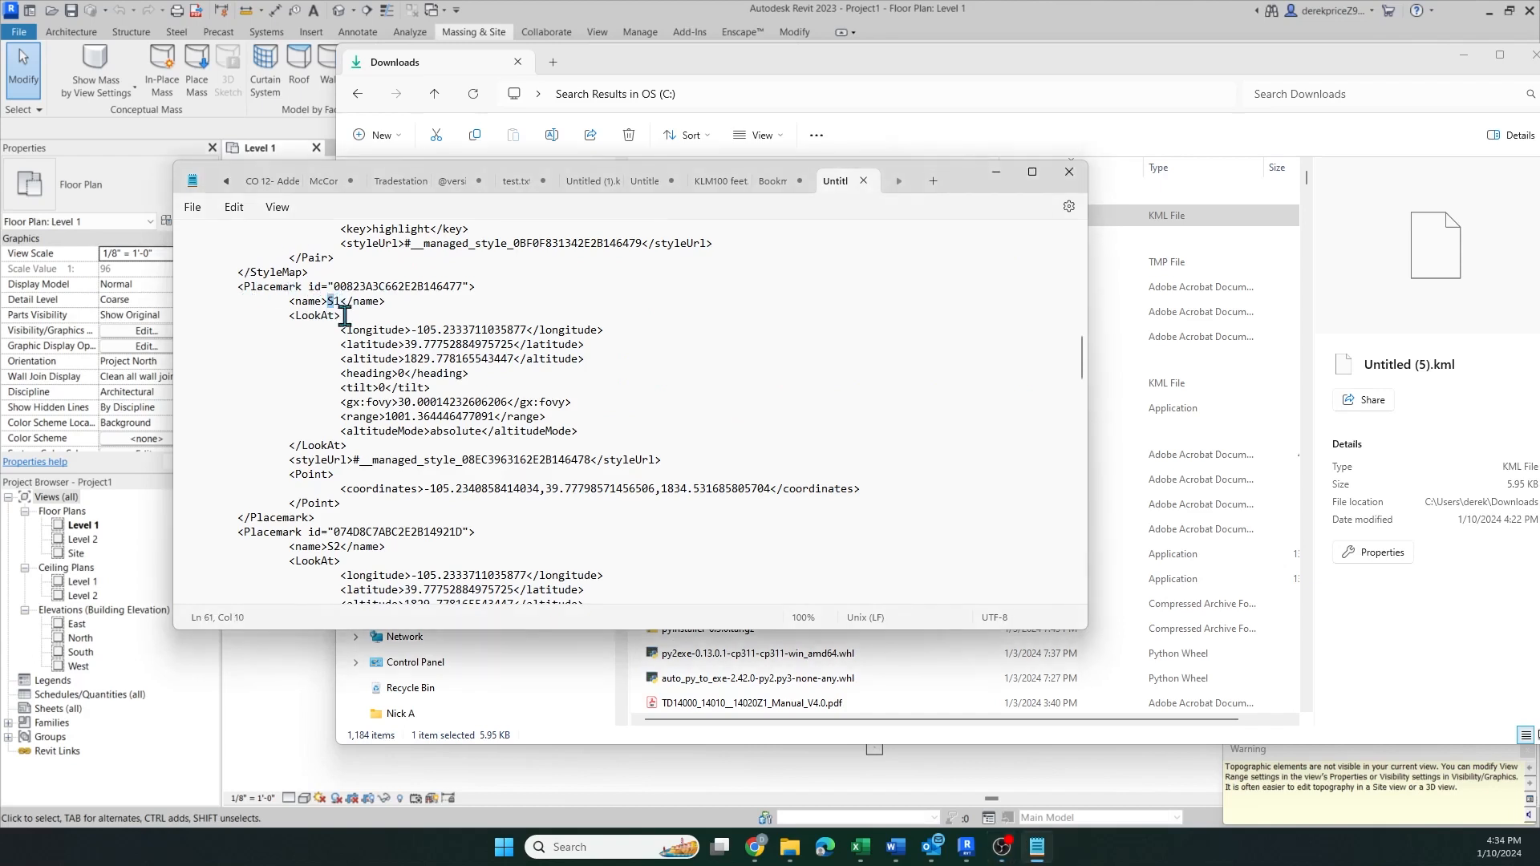
pyautogui.click(341, 303)
pyautogui.scroll(-2, 358, 387)
pyautogui.click(335, 470)
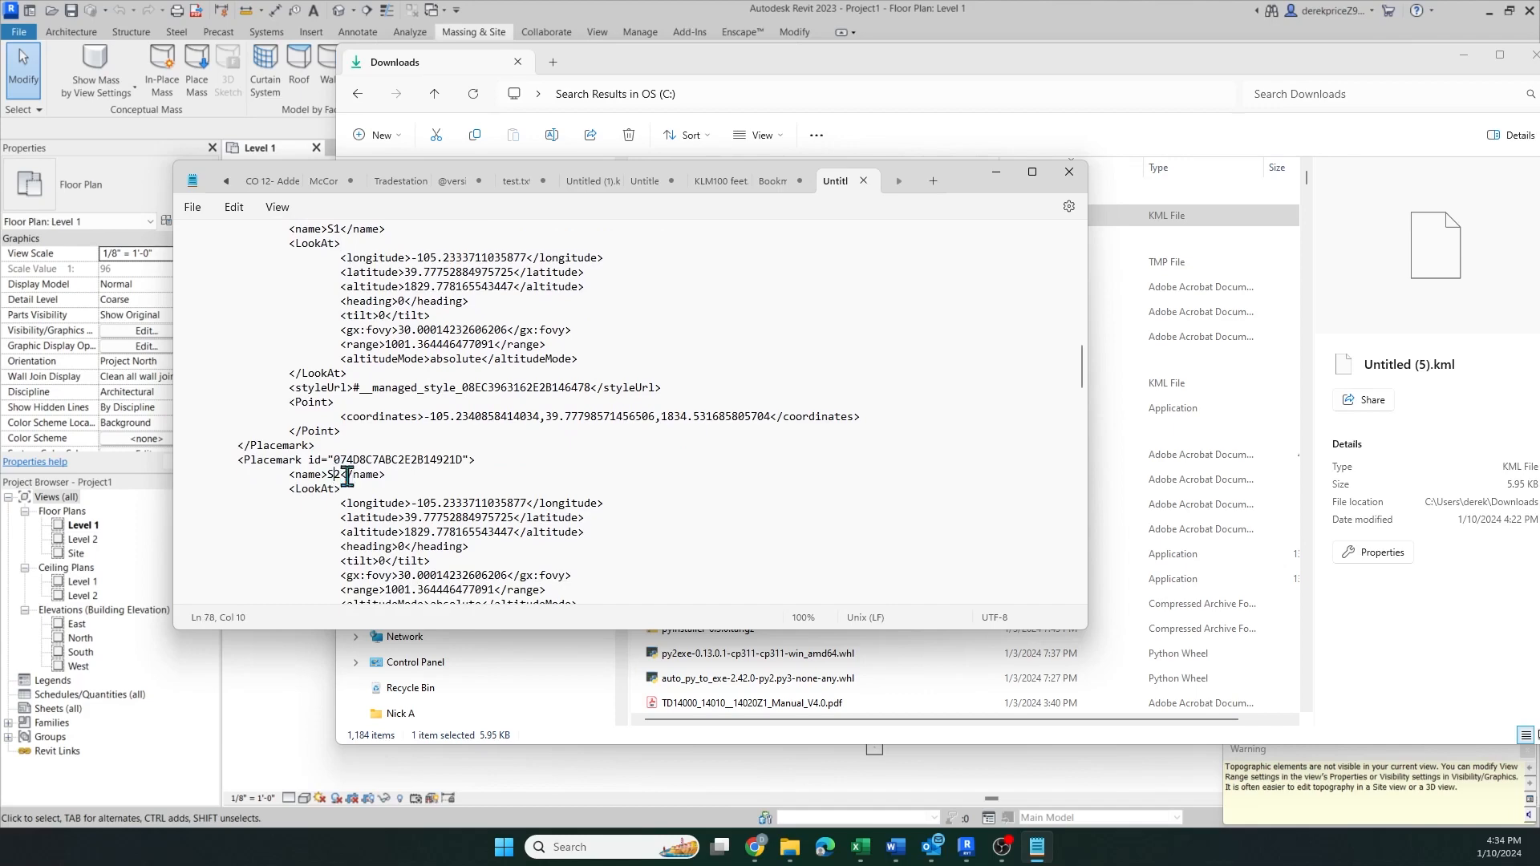
pyautogui.scroll(-10, 391, 393)
pyautogui.scroll(-8, 391, 393)
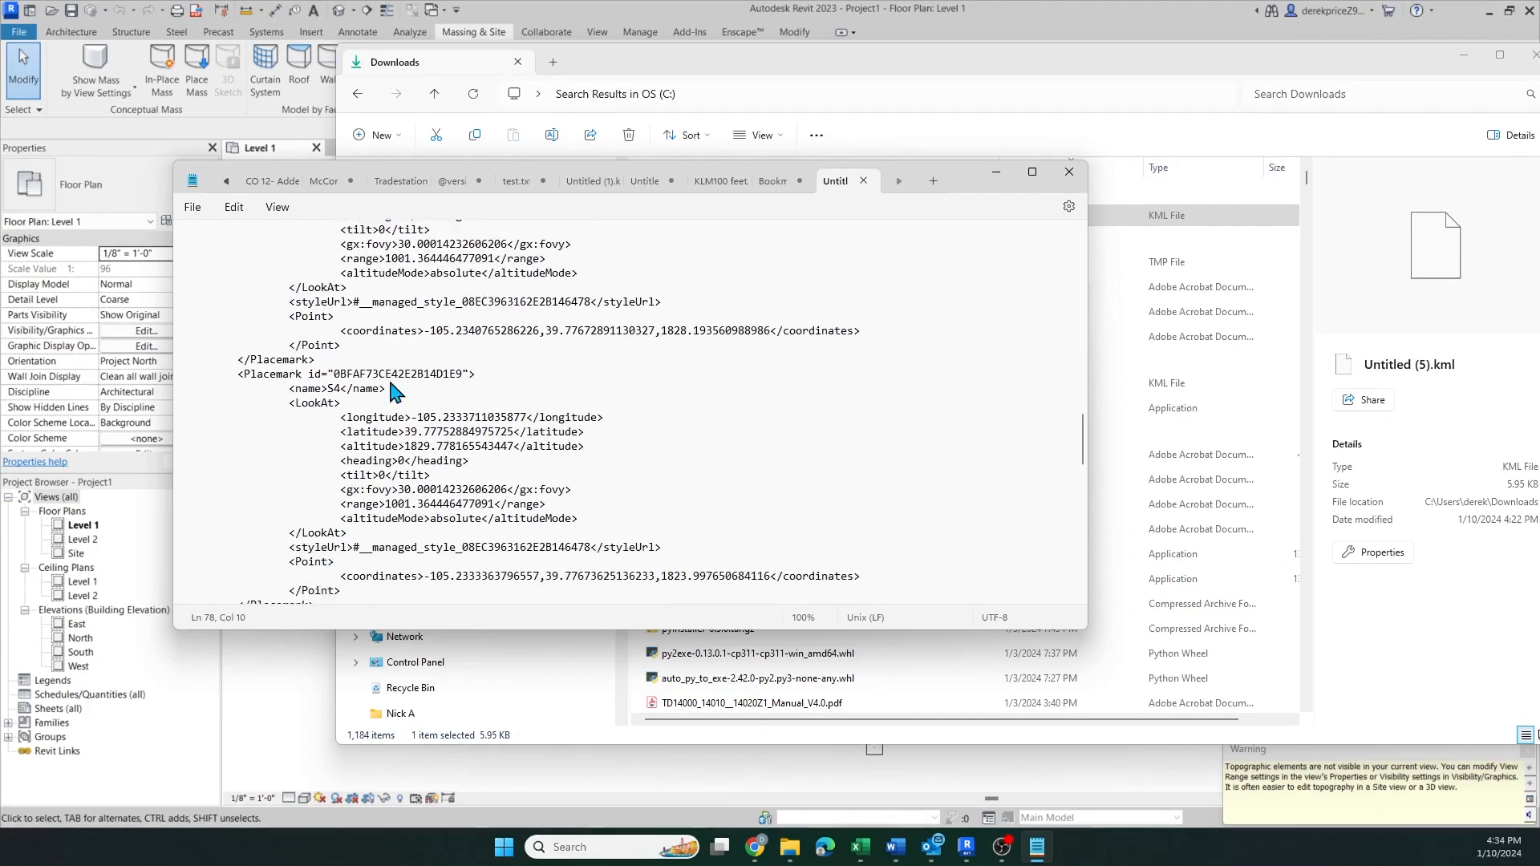
pyautogui.scroll(20, 390, 365)
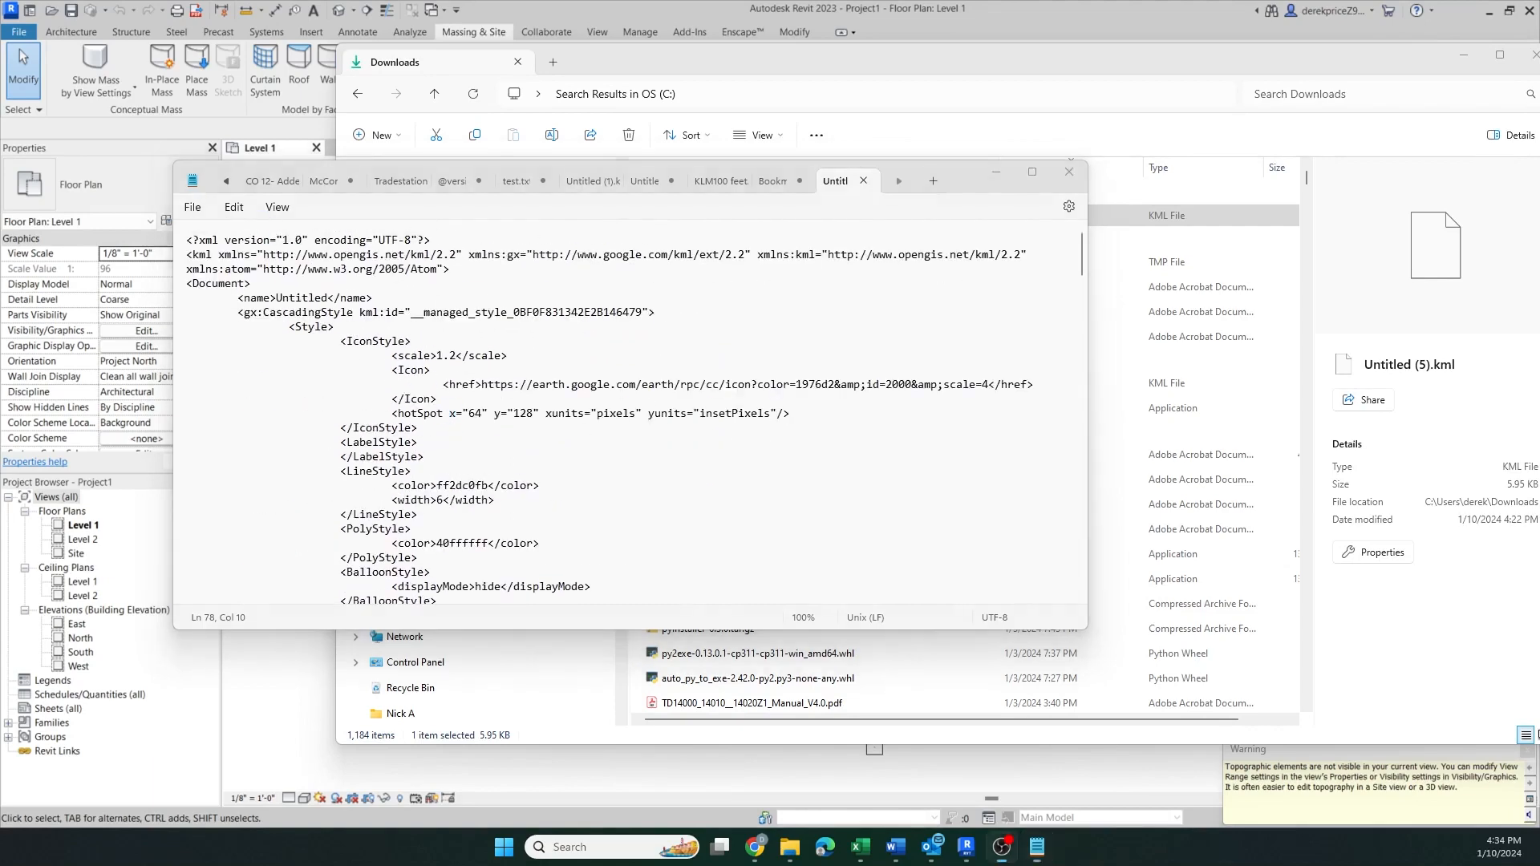
pyautogui.scroll(-8, 417, 478)
pyautogui.scroll(-5, 430, 481)
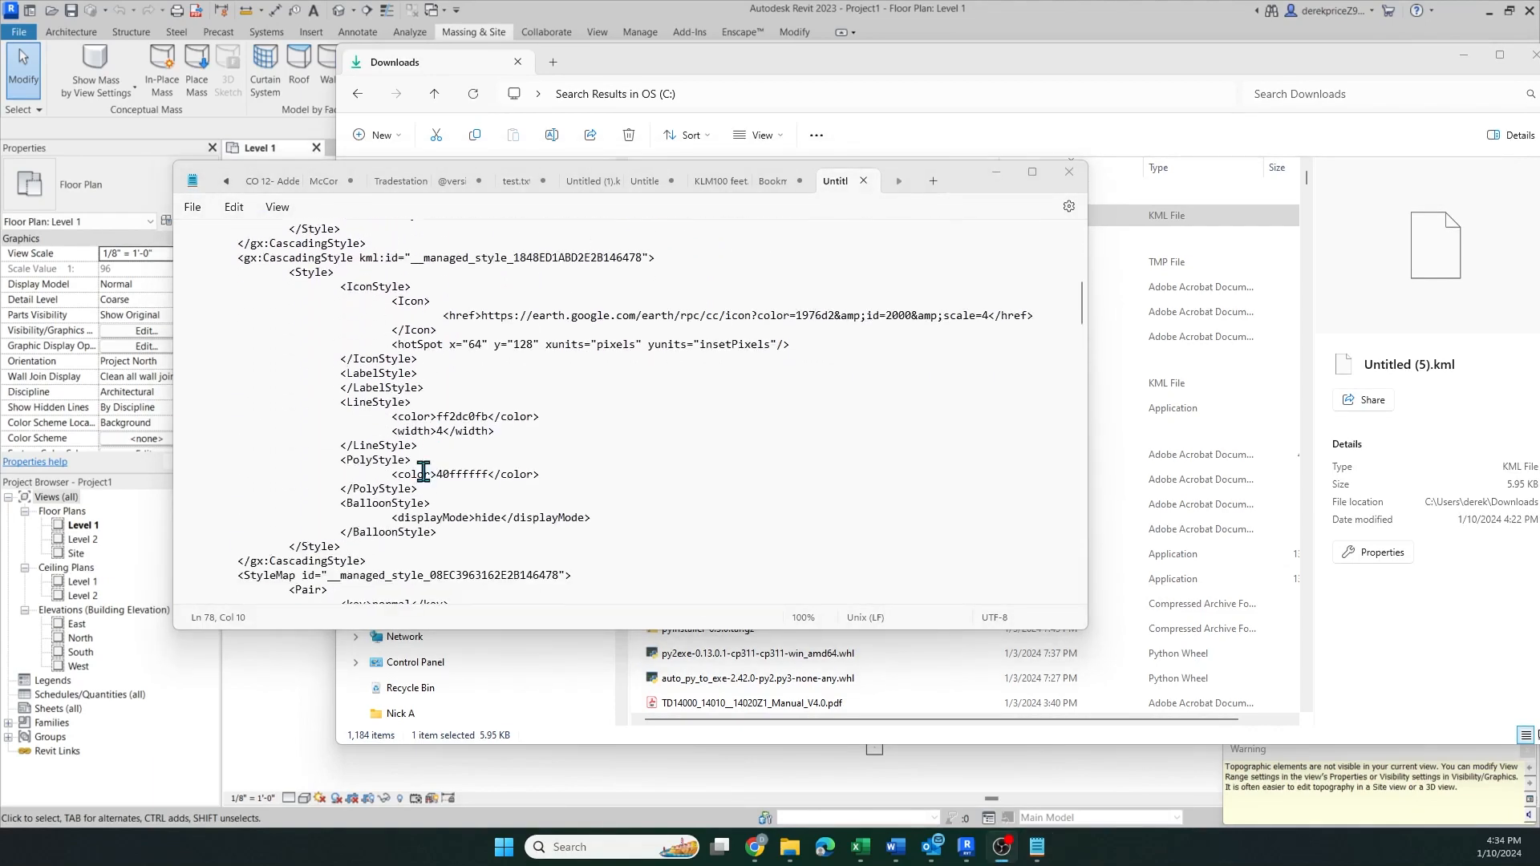
pyautogui.scroll(-3, 423, 482)
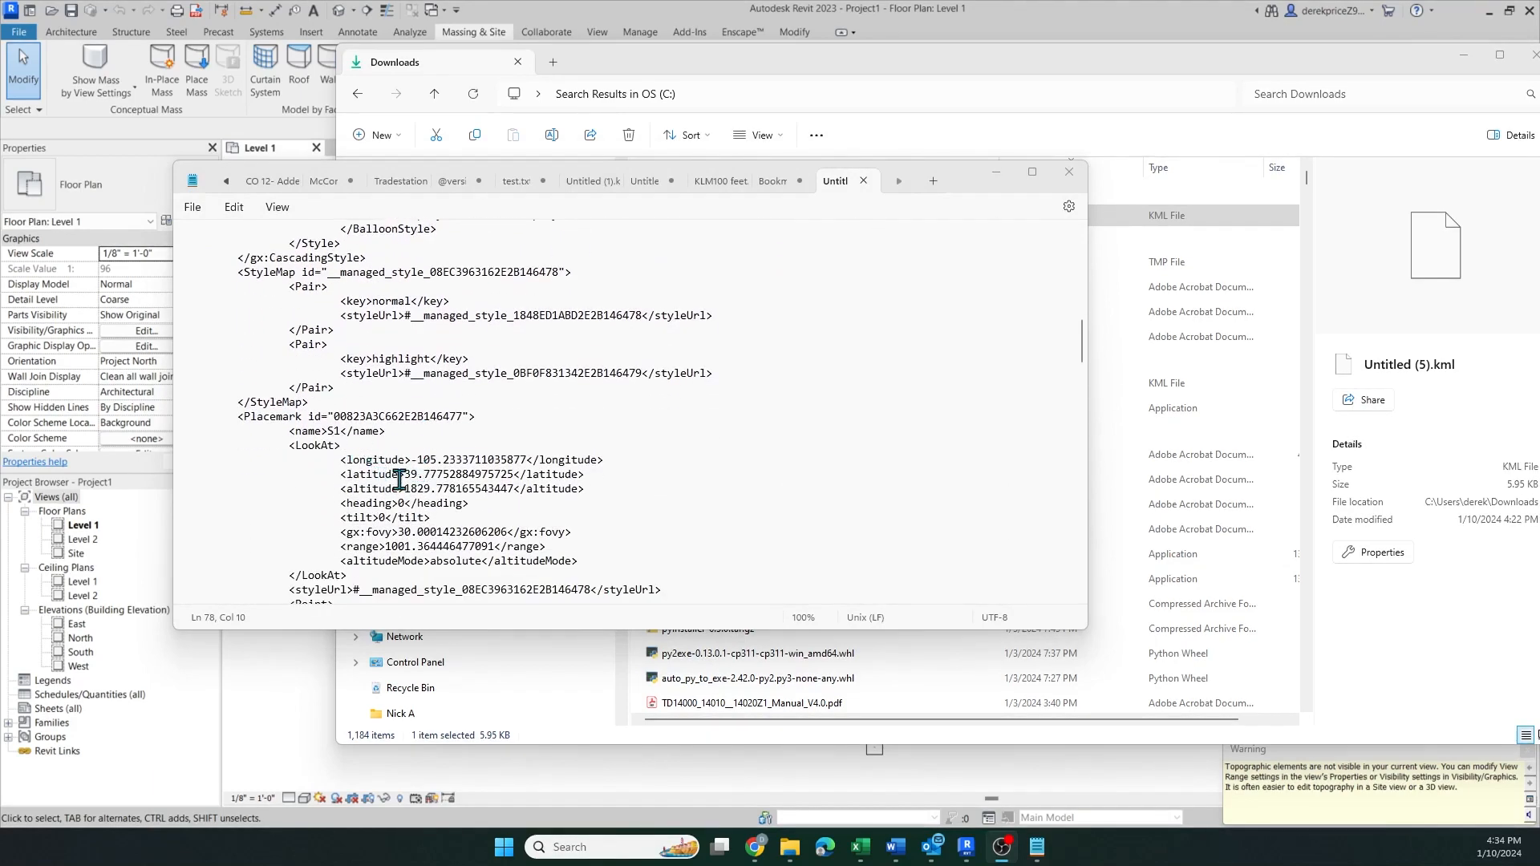
# Select the S1 placemark's longitude value and then its latitude value in the KML text
pyautogui.moveTo(417, 462); pyautogui.dragTo(530, 475)
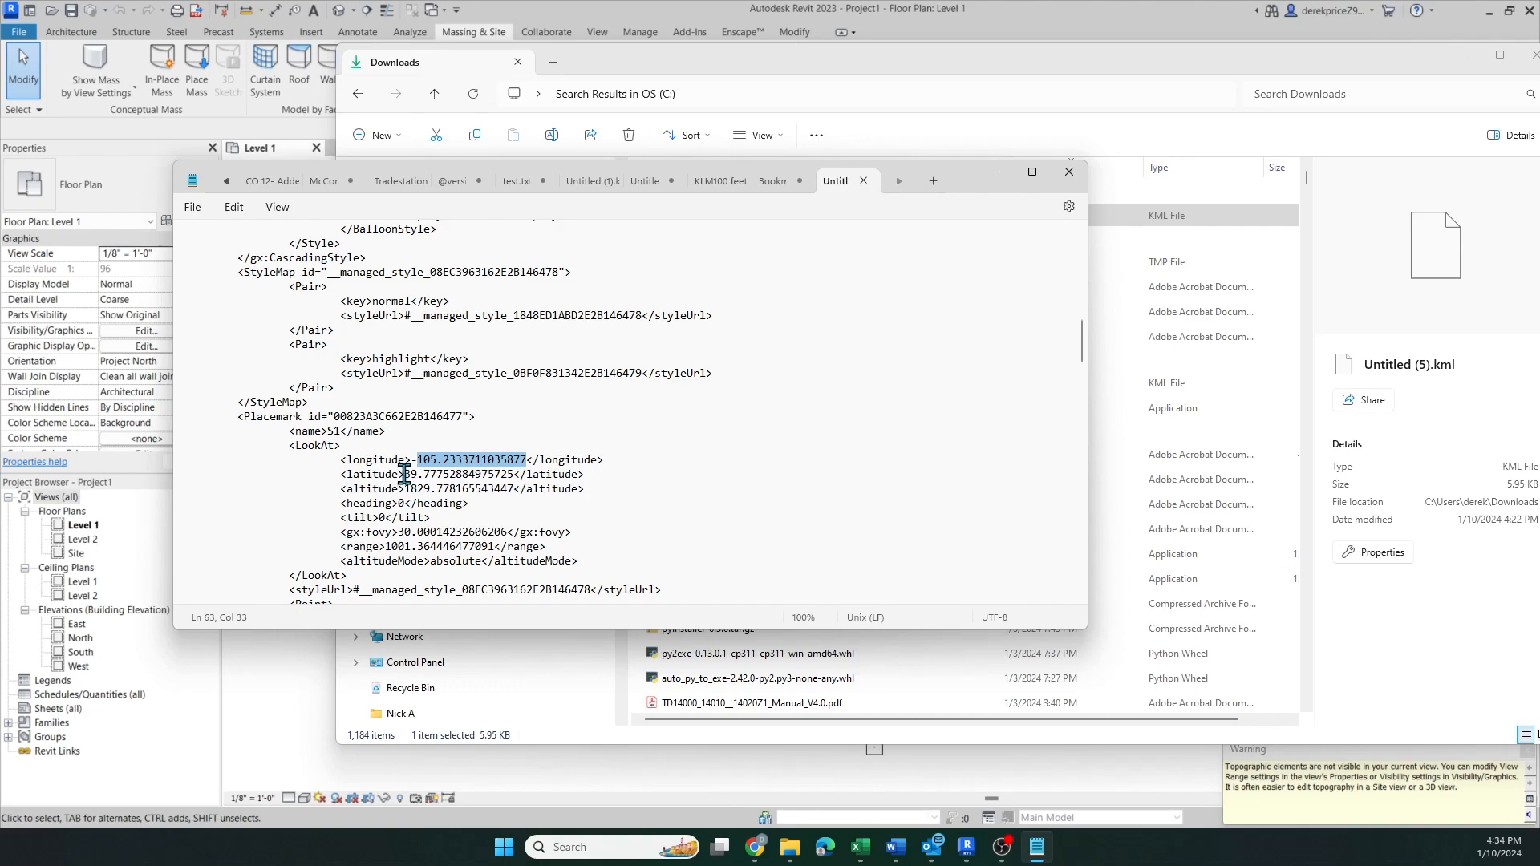
pyautogui.moveTo(404, 474); pyautogui.dragTo(526, 459)
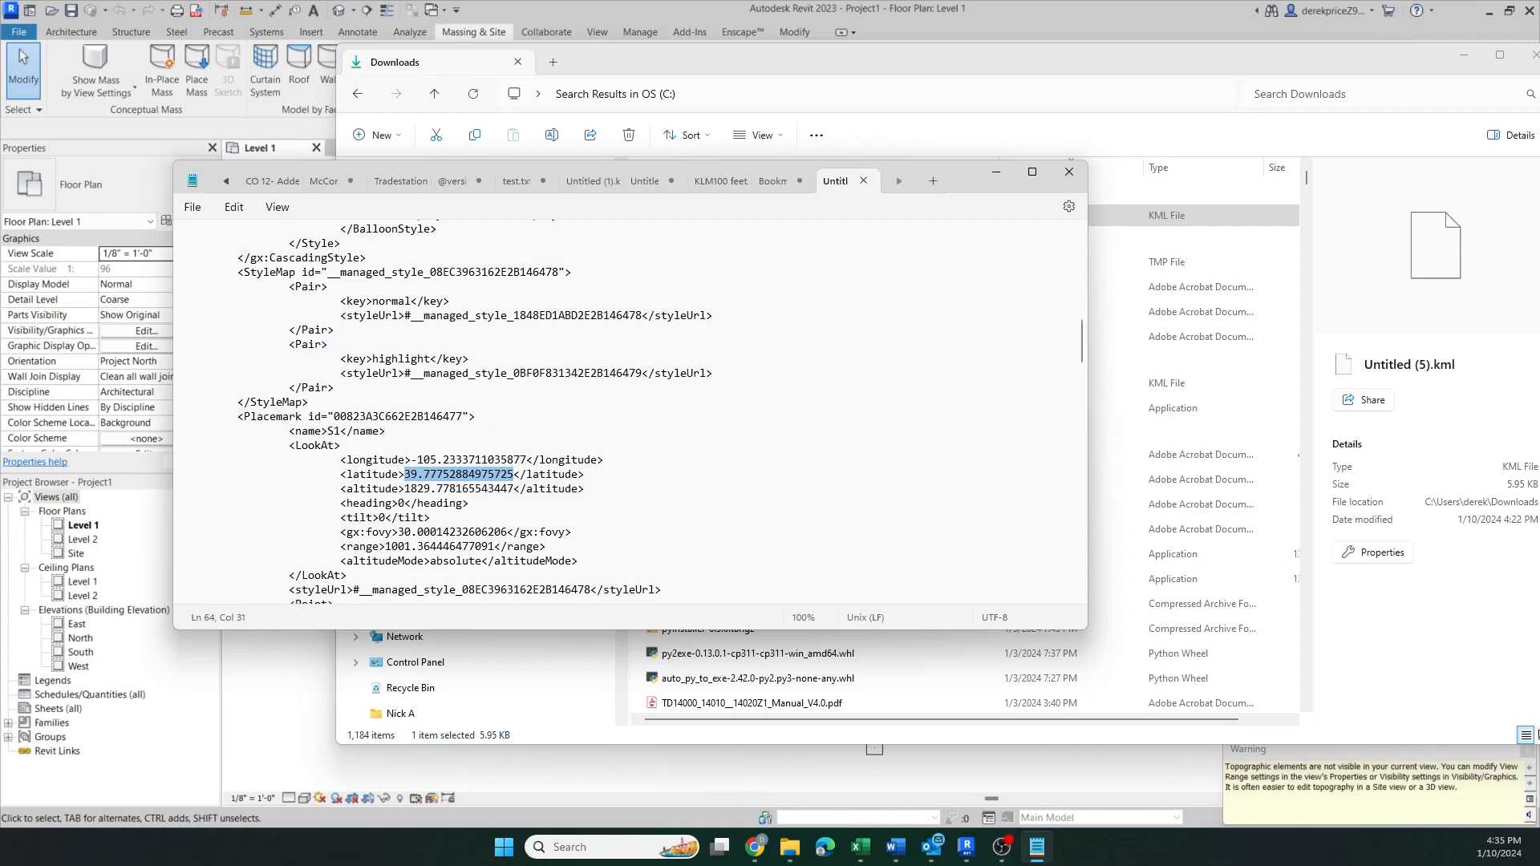
# Close Notepad, move the Downloads window aside and minimize it
pyautogui.click(1069, 183)
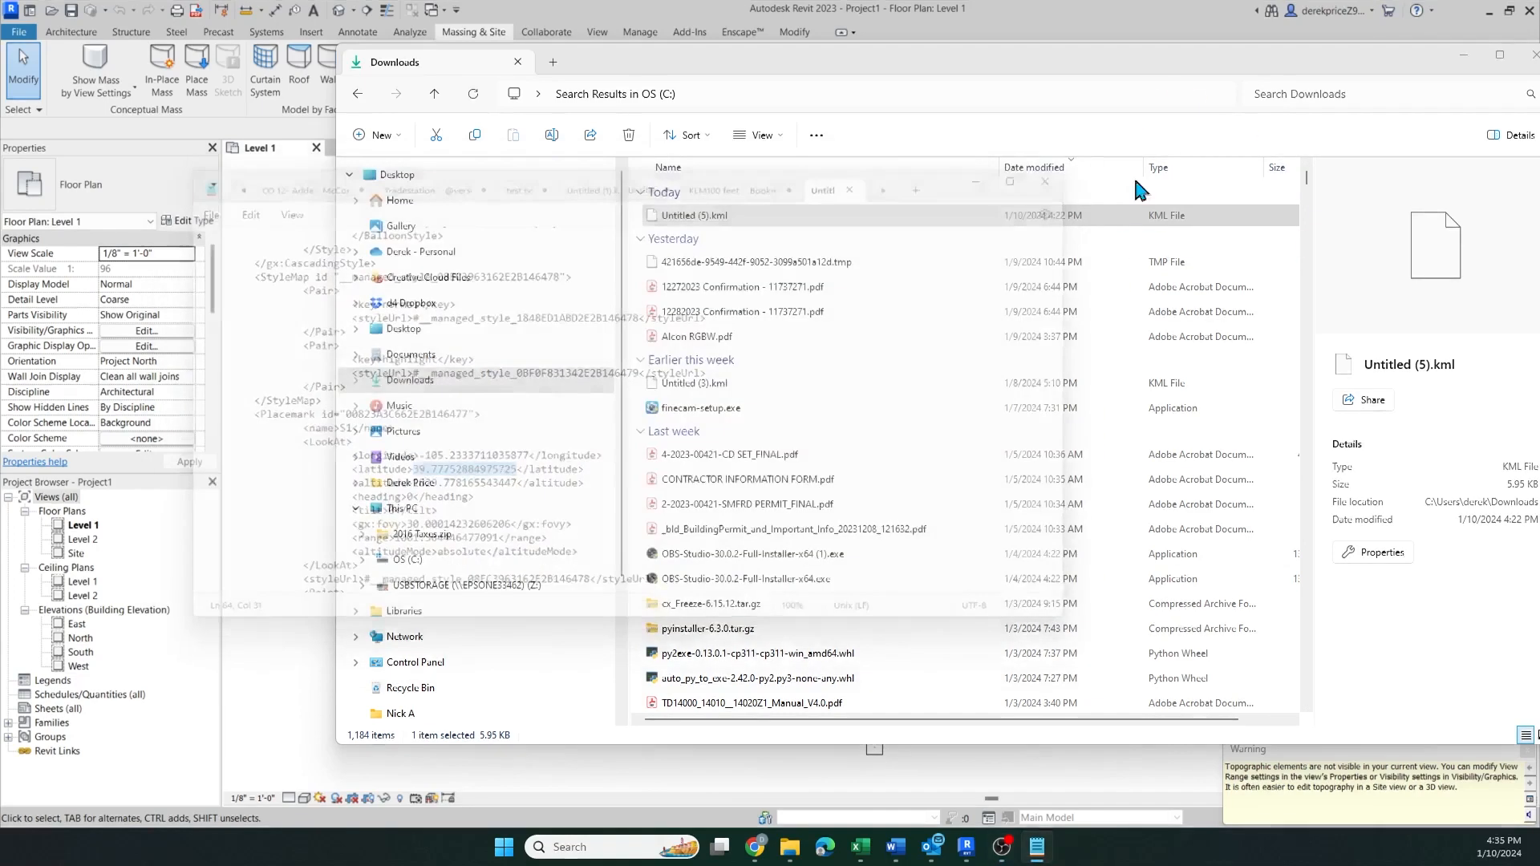
pyautogui.moveTo(1234, 68); pyautogui.dragTo(1141, 109)
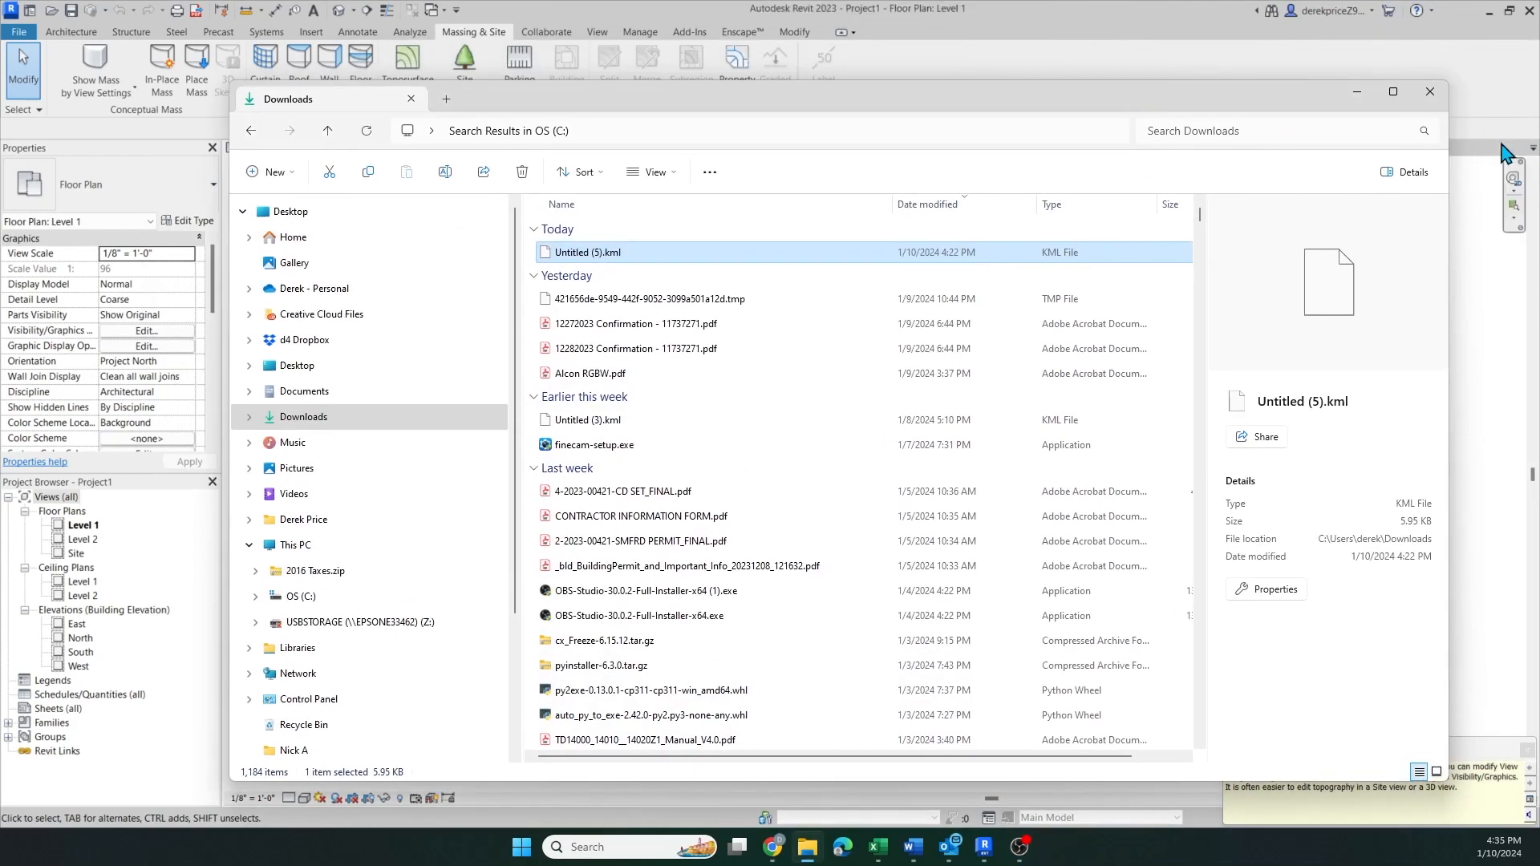
pyautogui.click(1369, 96)
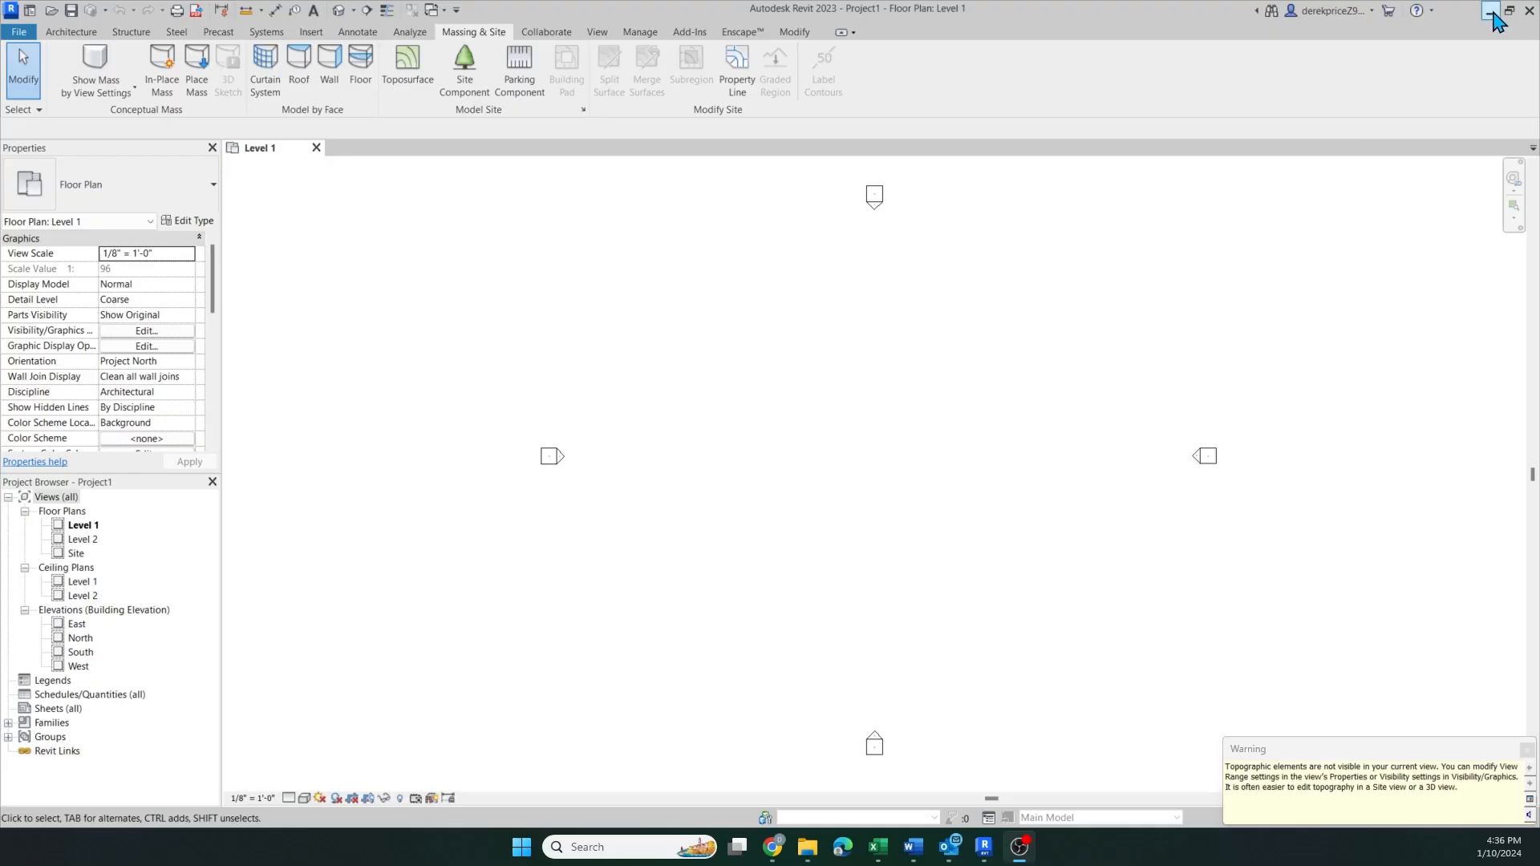
# Launch the RevitCoorToPoints program from its desktop shortcut
pyautogui.click(1485, 12)
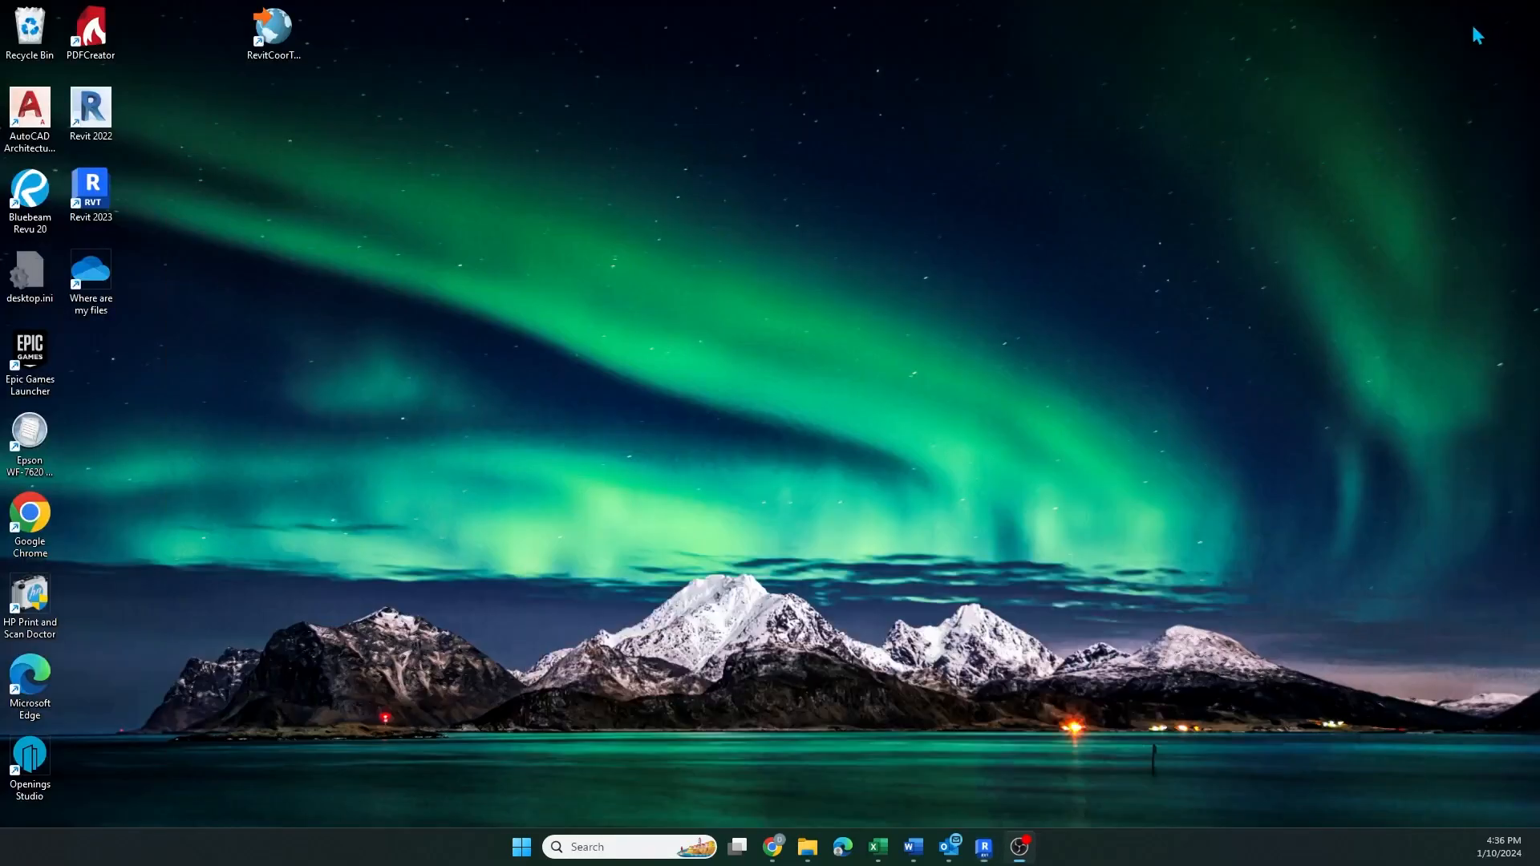
pyautogui.click(284, 37)
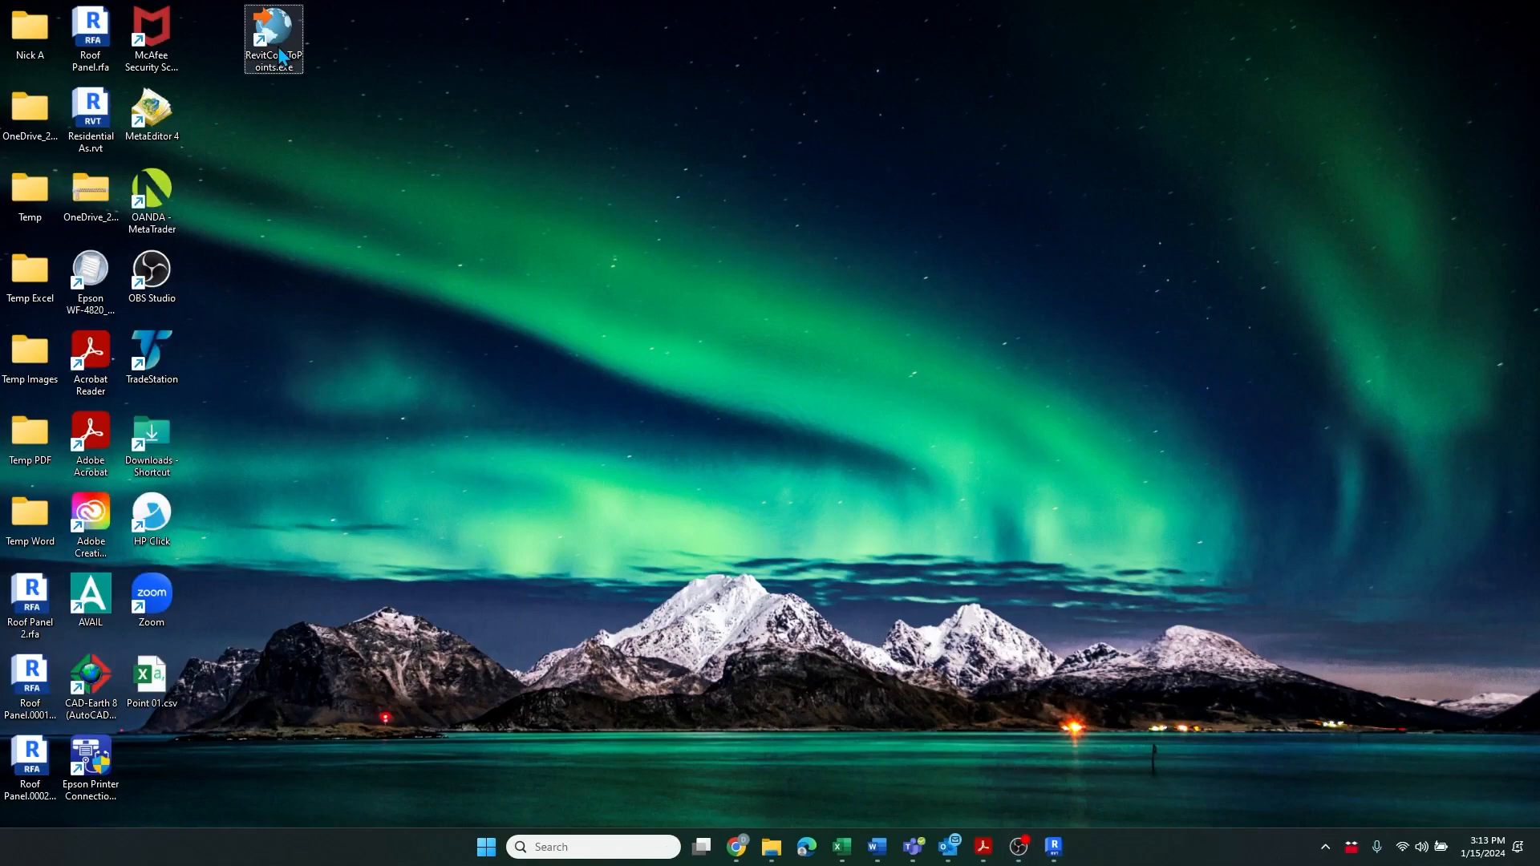
pyautogui.doubleClick(274, 31)
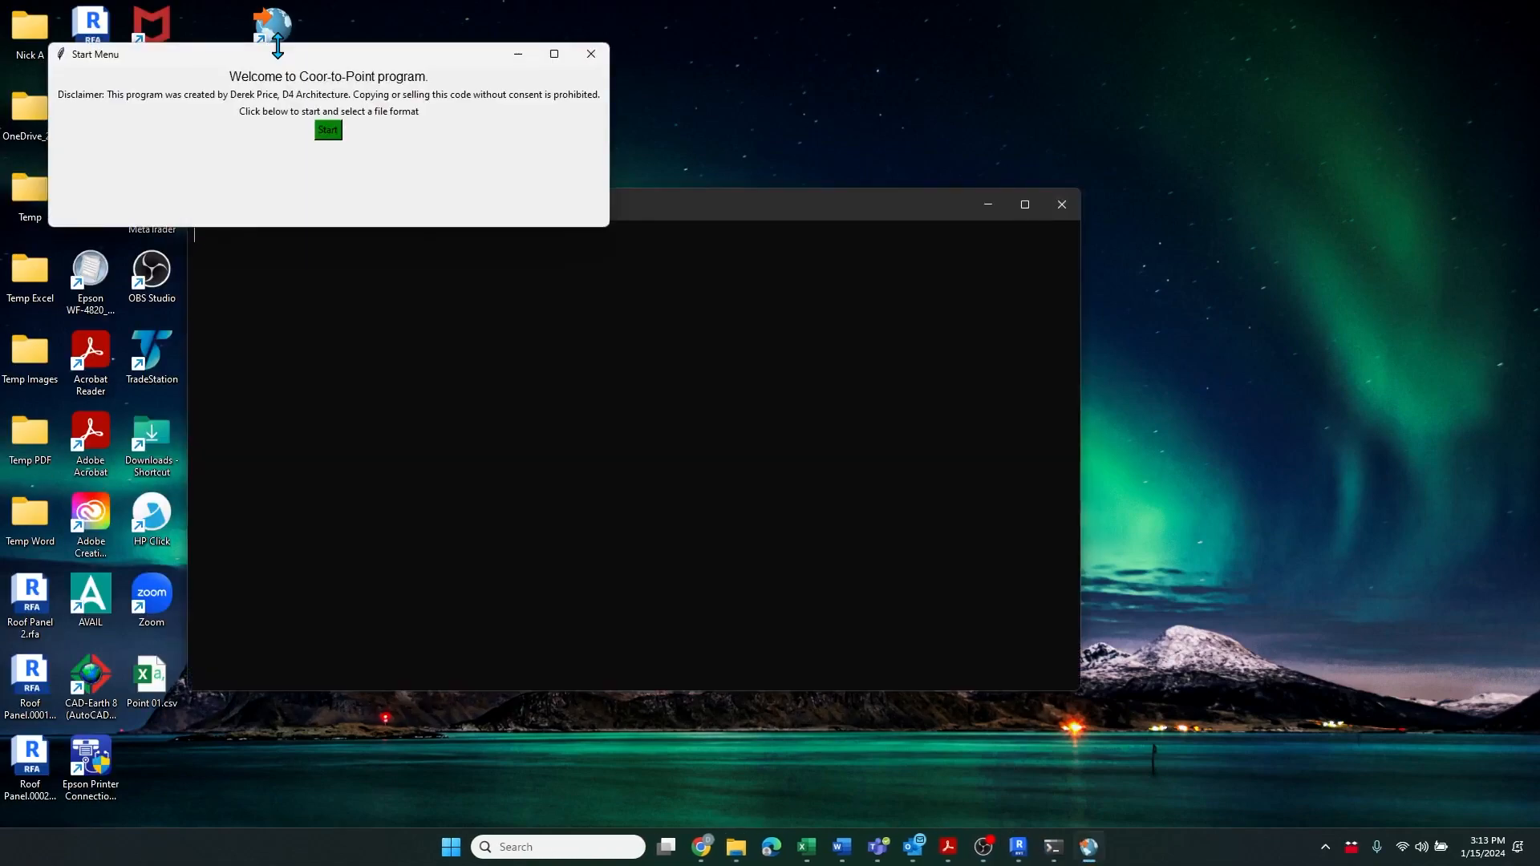
# Start the Coor-to-Point program and choose KML Format as the input file format
pyautogui.moveTo(396, 48); pyautogui.dragTo(645, 211)
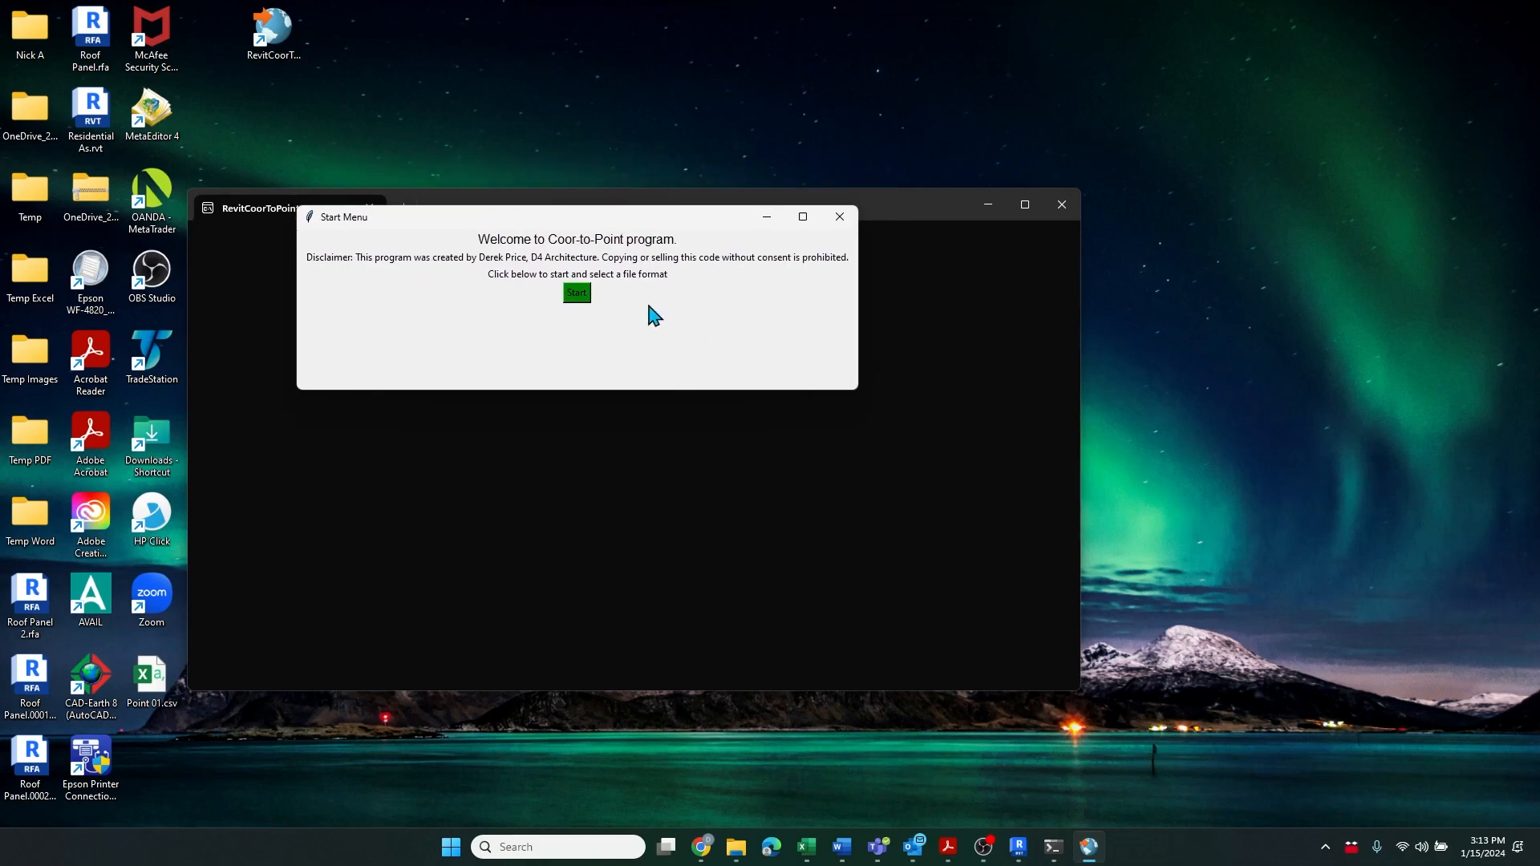
pyautogui.click(582, 300)
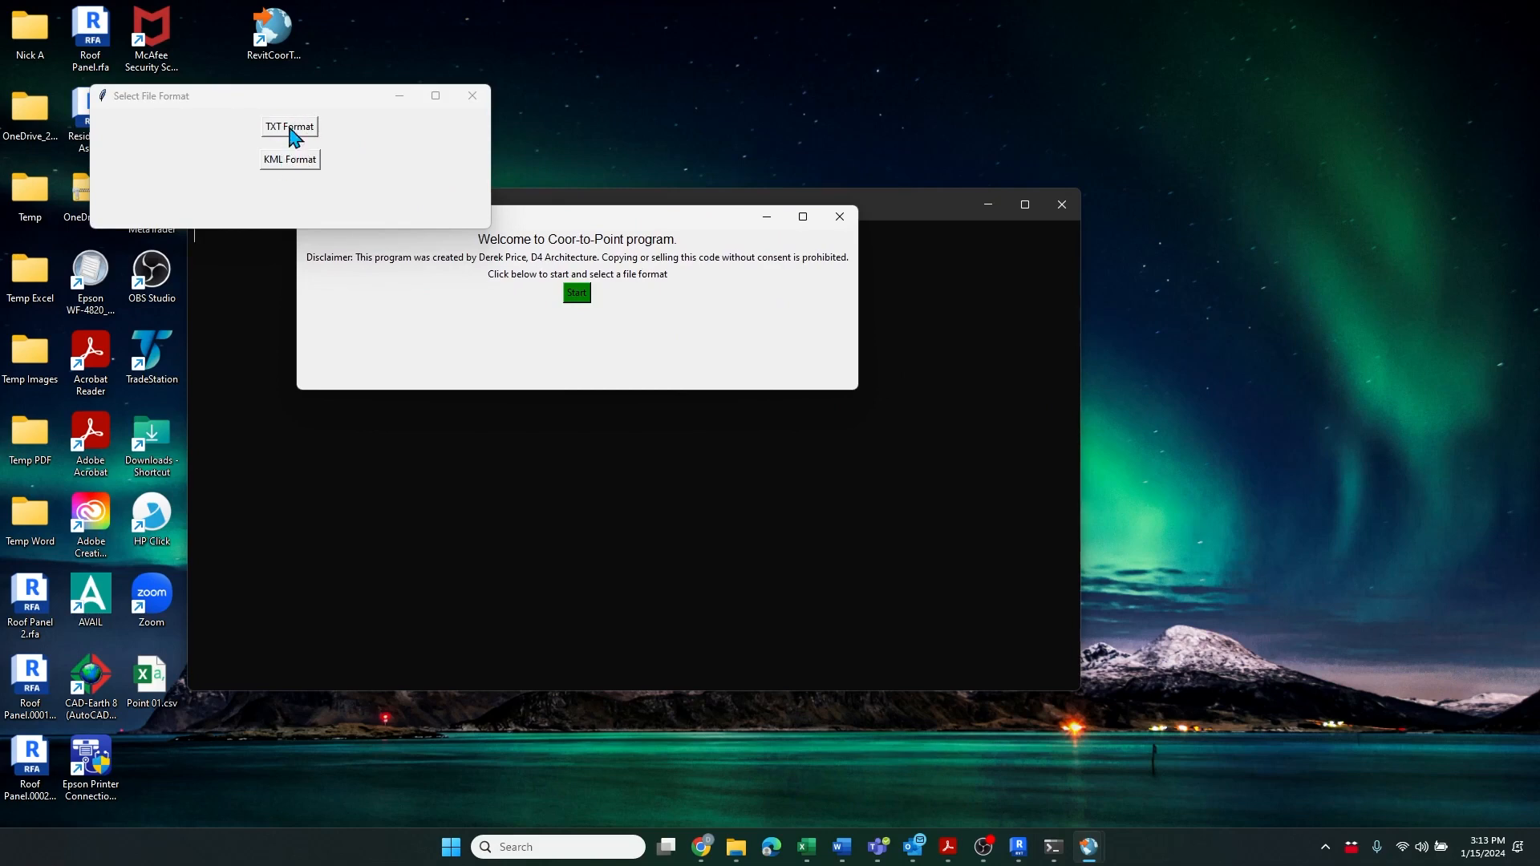
pyautogui.moveTo(308, 101); pyautogui.dragTo(433, 218)
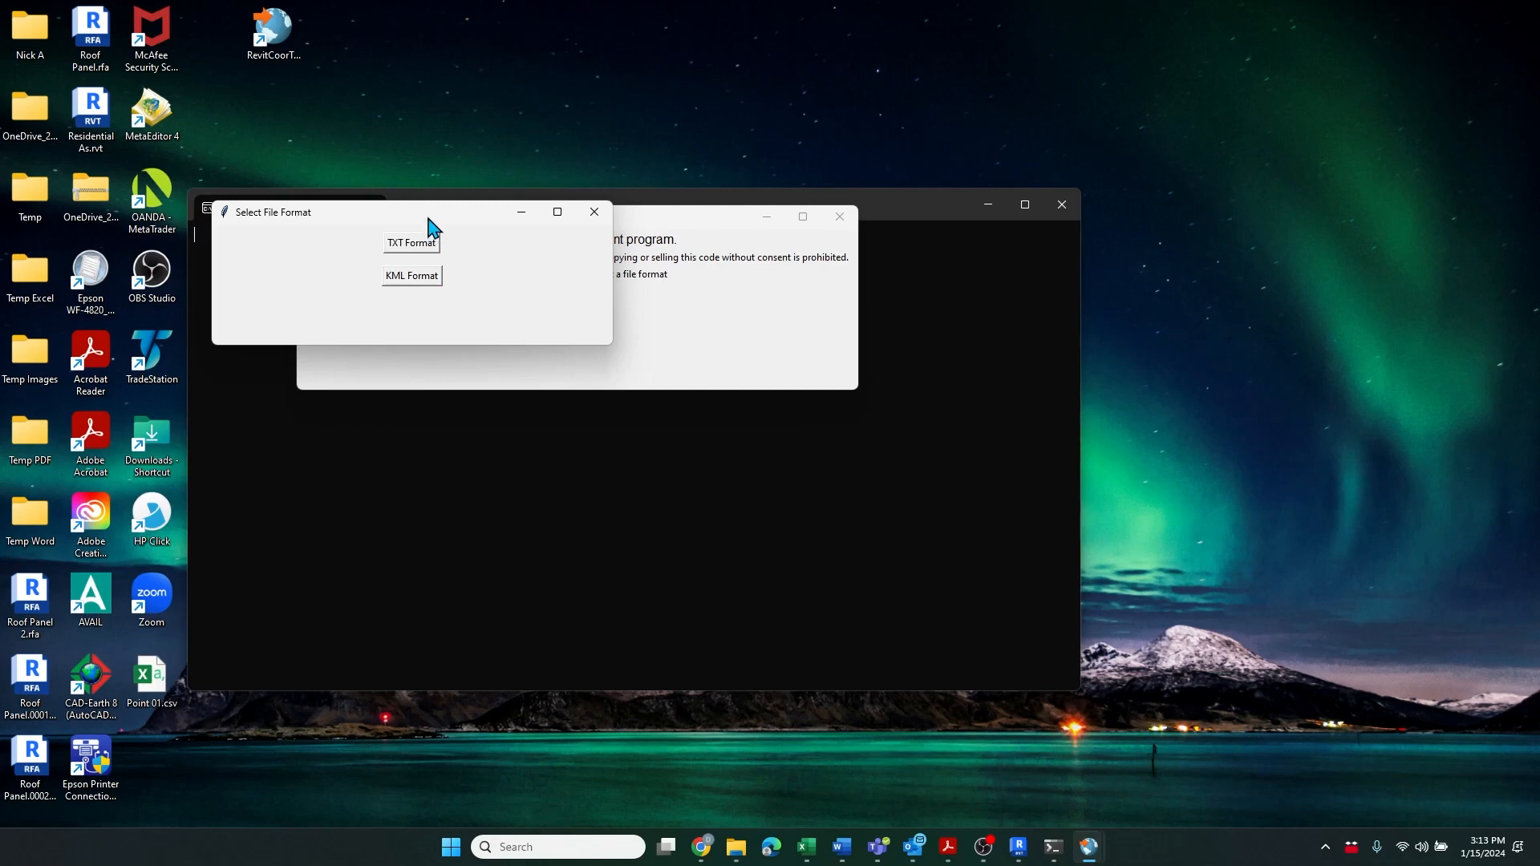
pyautogui.moveTo(446, 215); pyautogui.dragTo(448, 209)
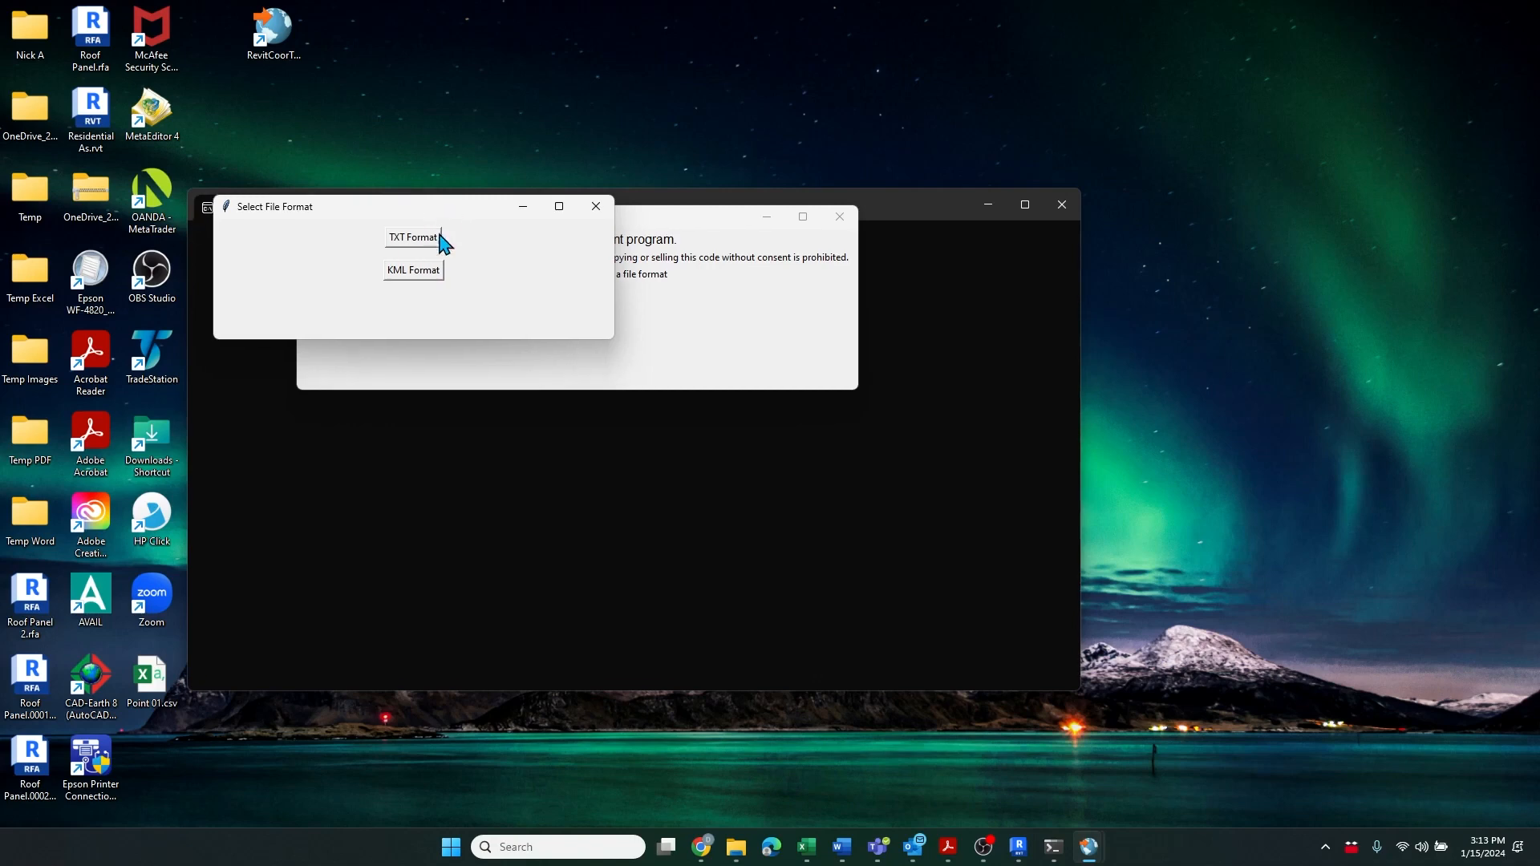
pyautogui.click(423, 274)
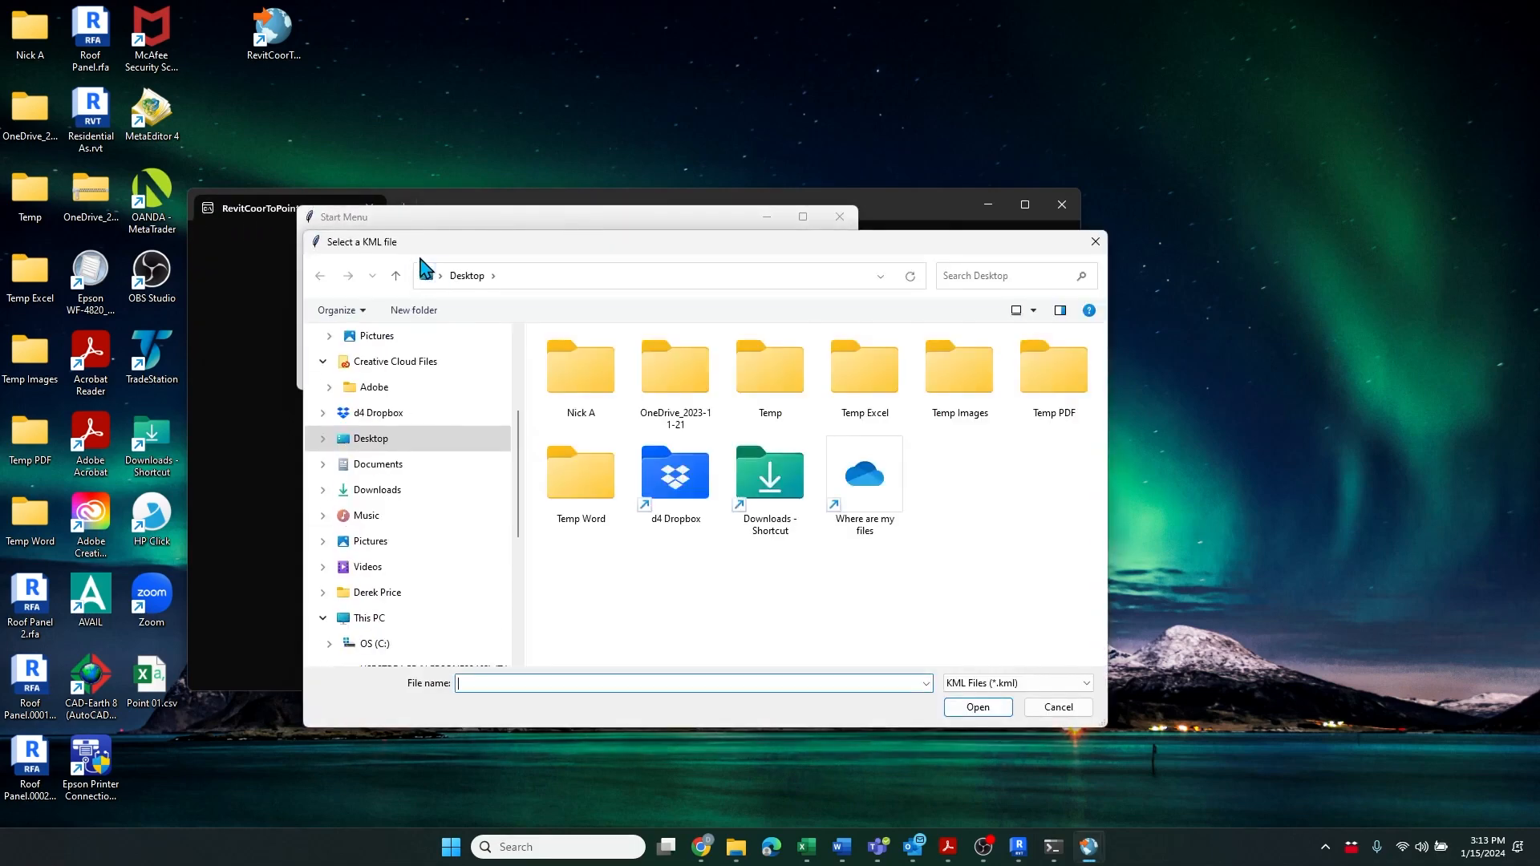
# Open the Untitled (4).kml file from Downloads as the program's KML input
pyautogui.moveTo(518, 446); pyautogui.dragTo(519, 357)
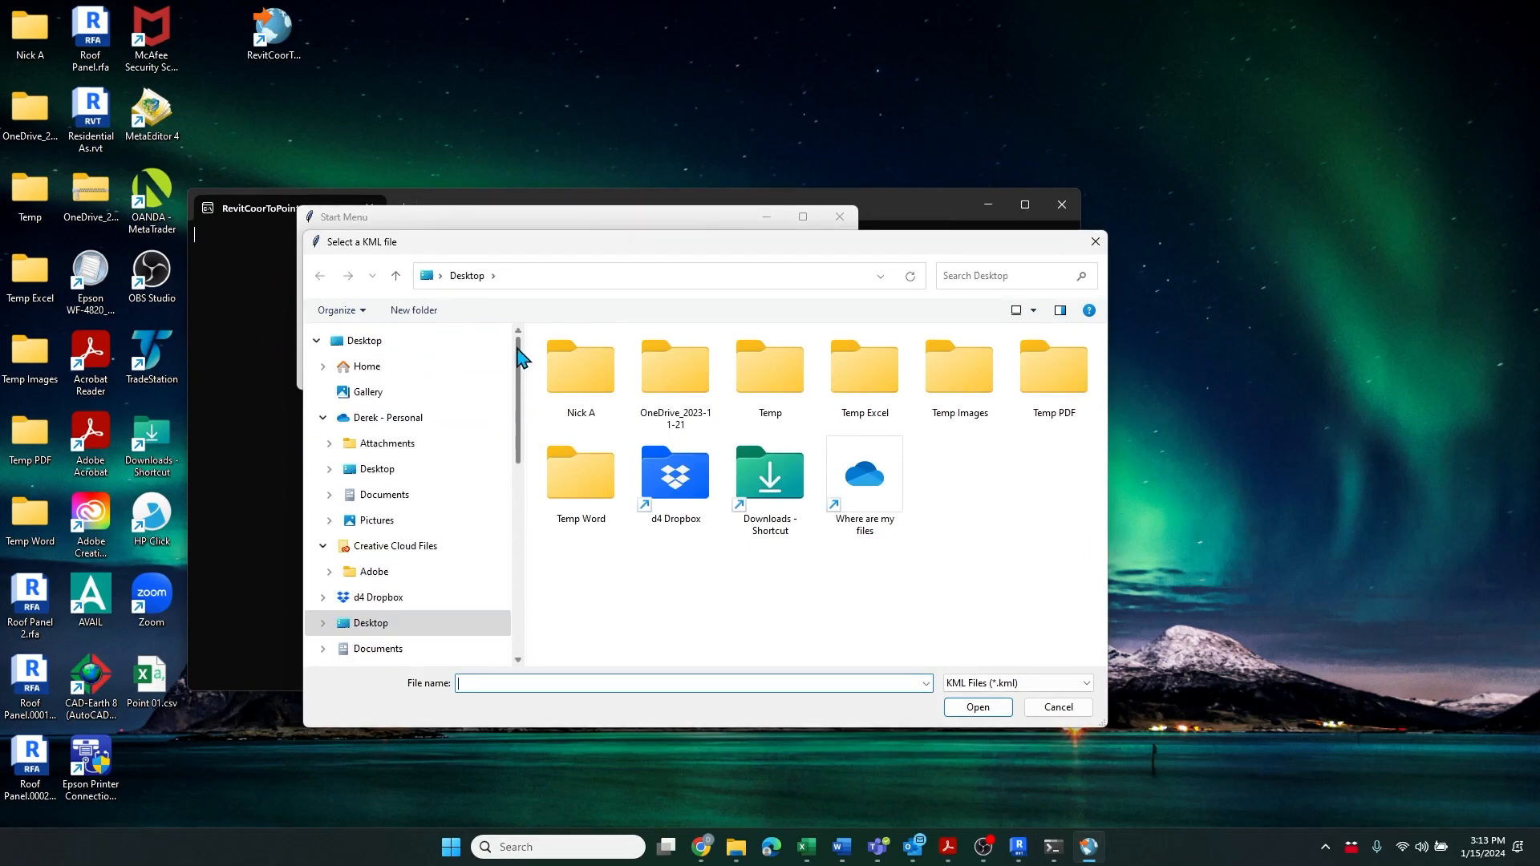
pyautogui.scroll(-2, 486, 480)
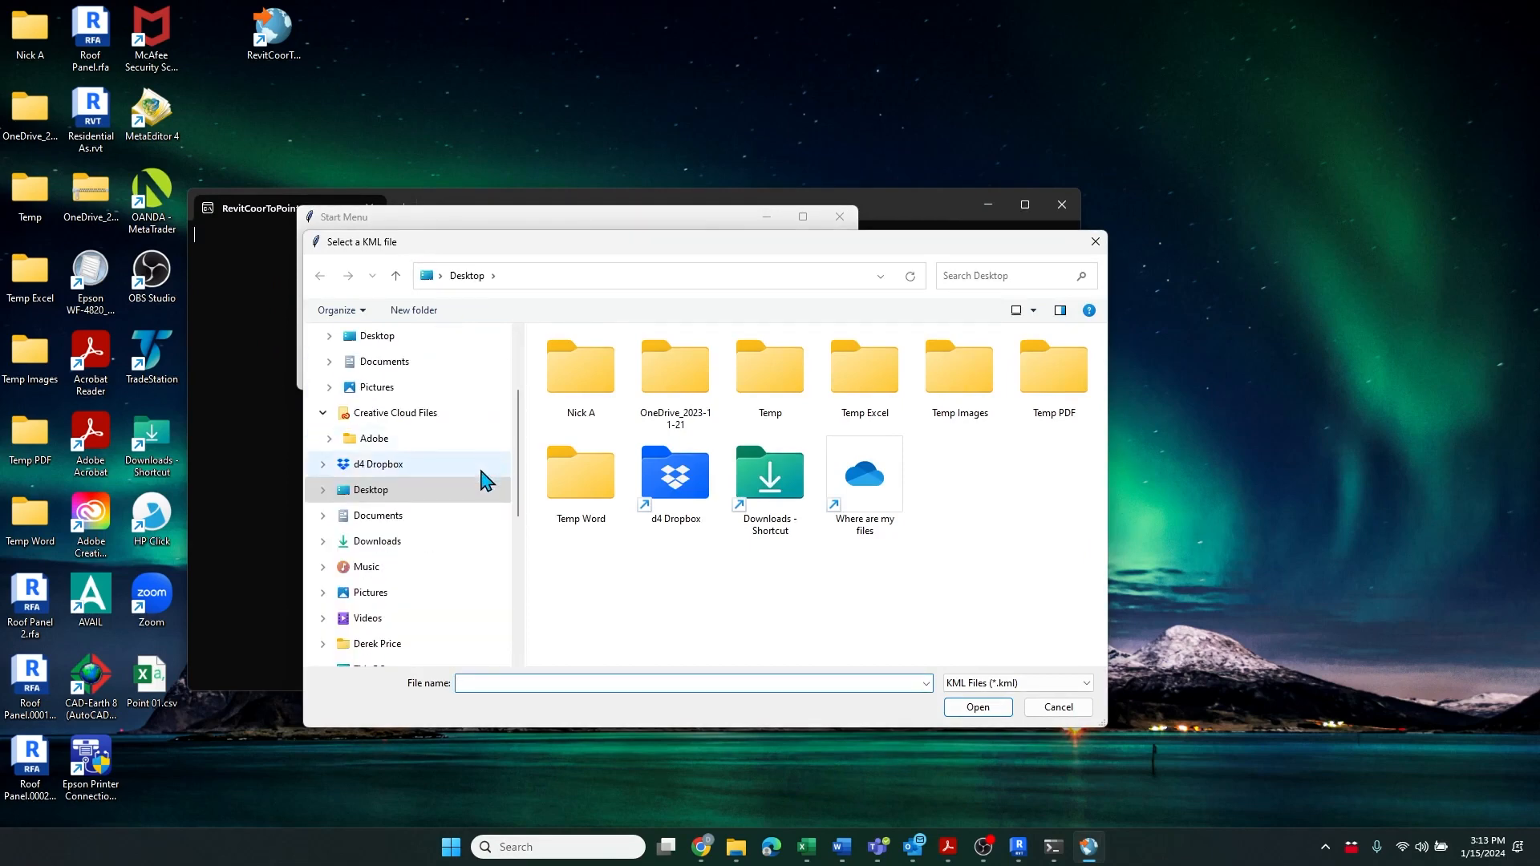
pyautogui.click(387, 543)
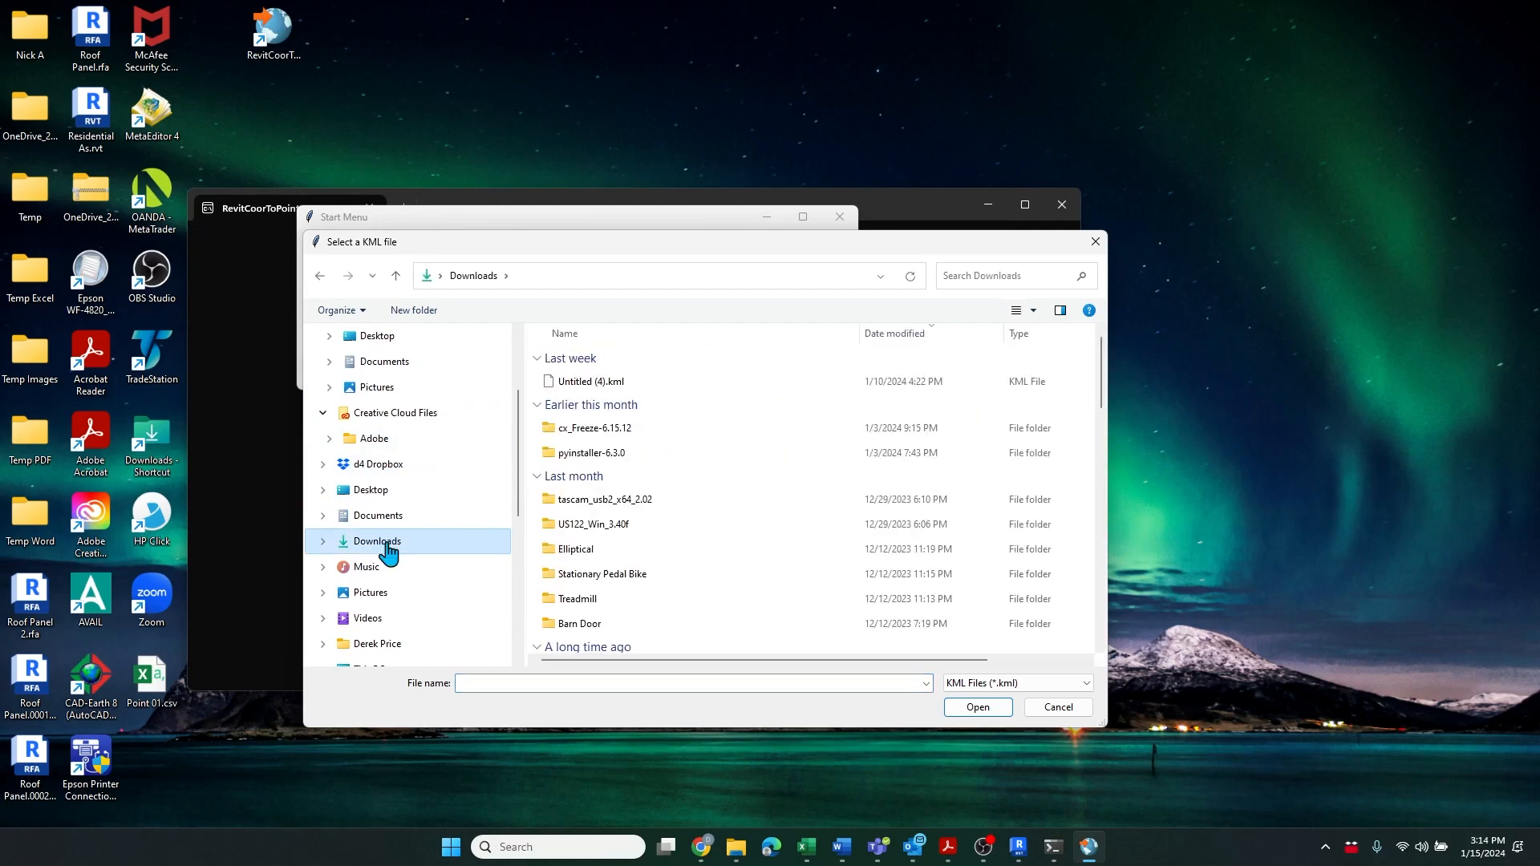
pyautogui.click(579, 384)
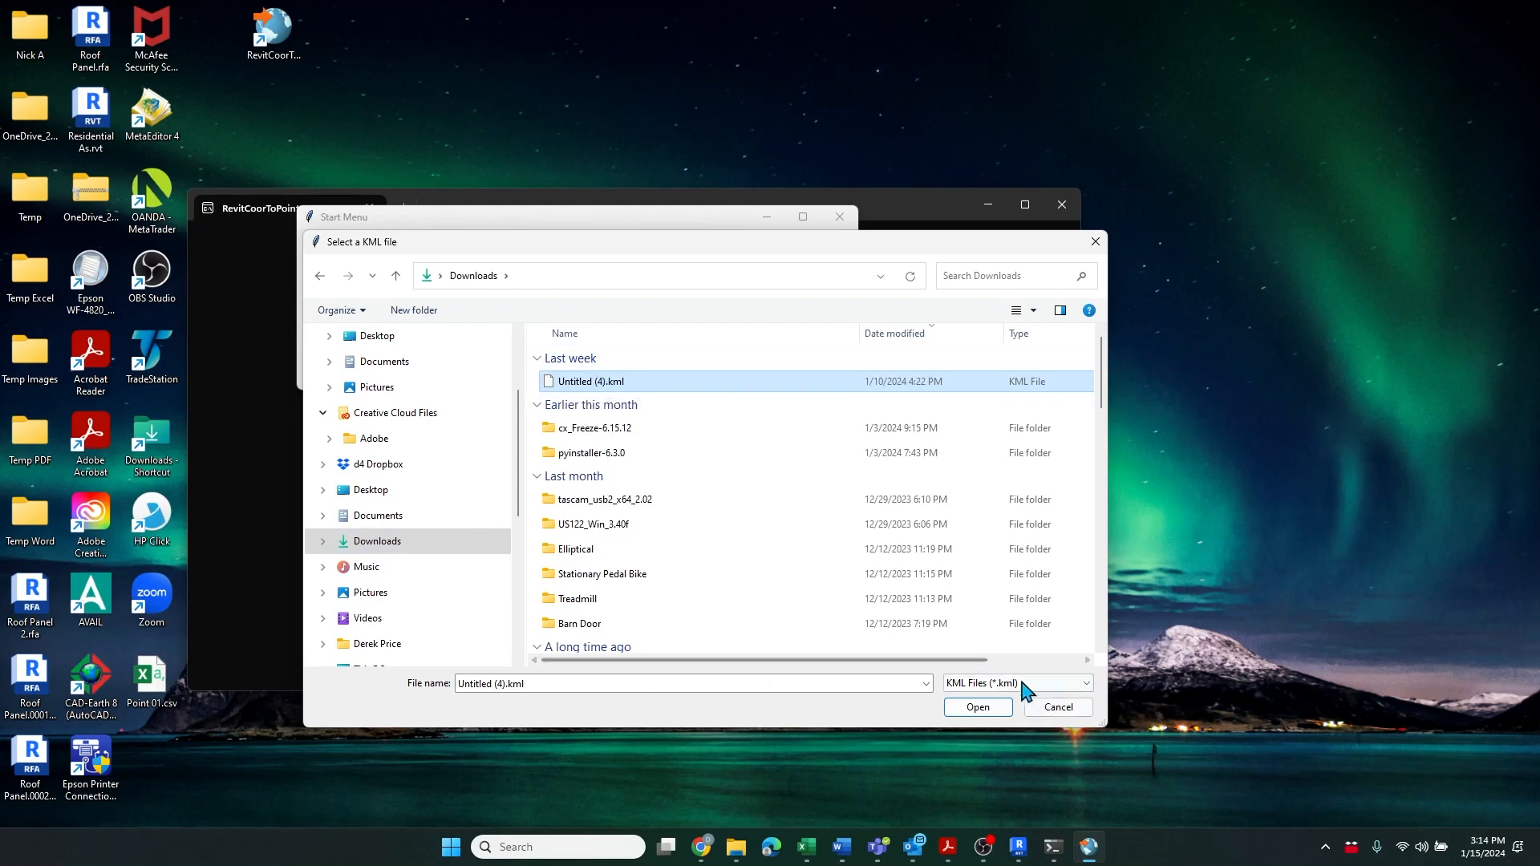
pyautogui.click(987, 710)
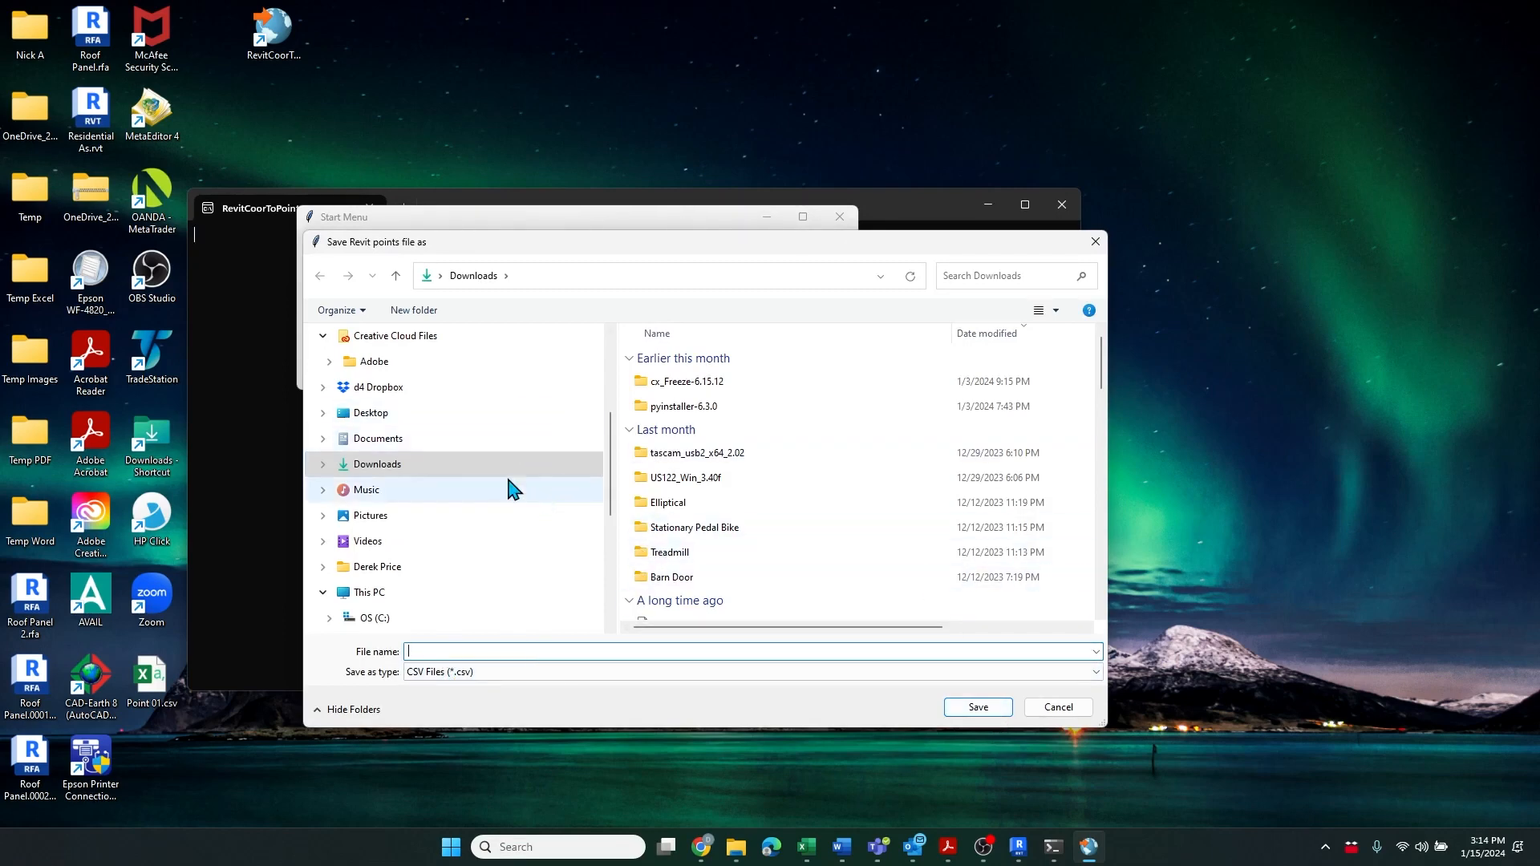
# Save the converted Revit points file to the Desktop as Points 01.csv
pyautogui.click(407, 425)
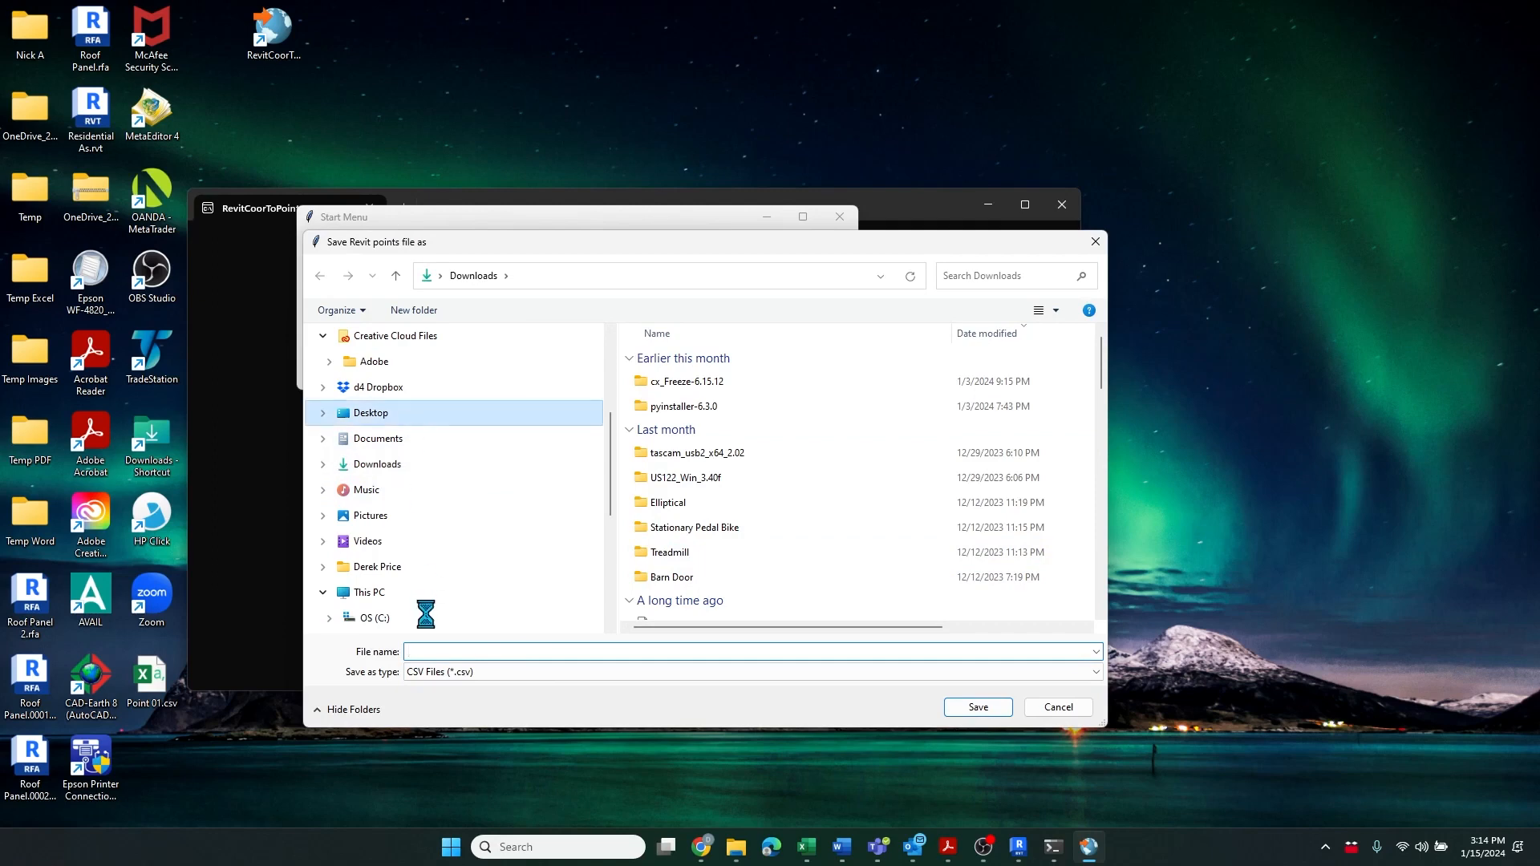
pyautogui.click(448, 652)
pyautogui.write('Point')
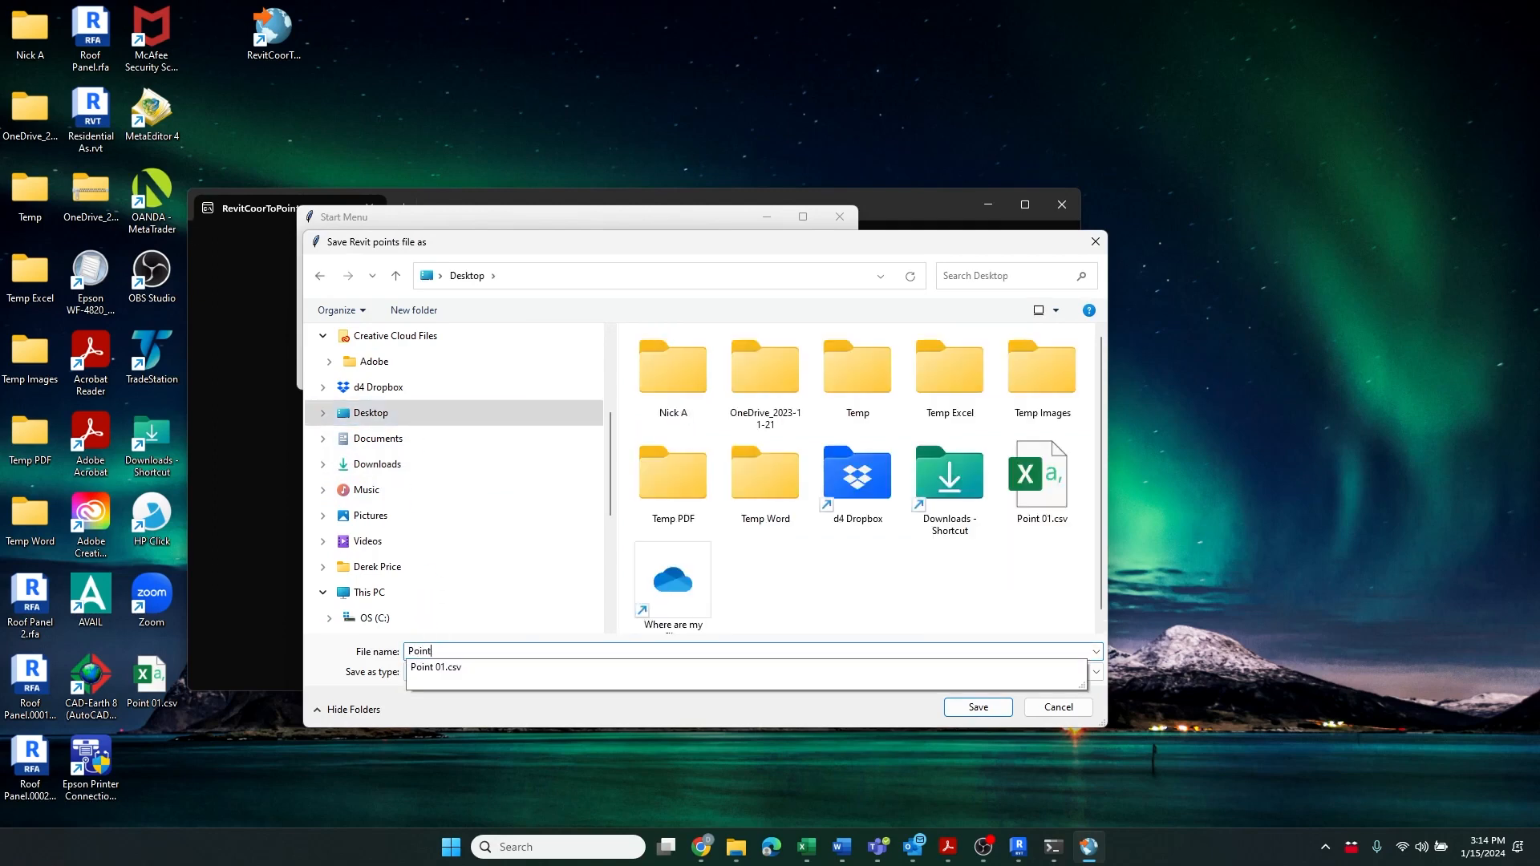
pyautogui.write('1')
pyautogui.press('BackSpace')
pyautogui.write('s 01')
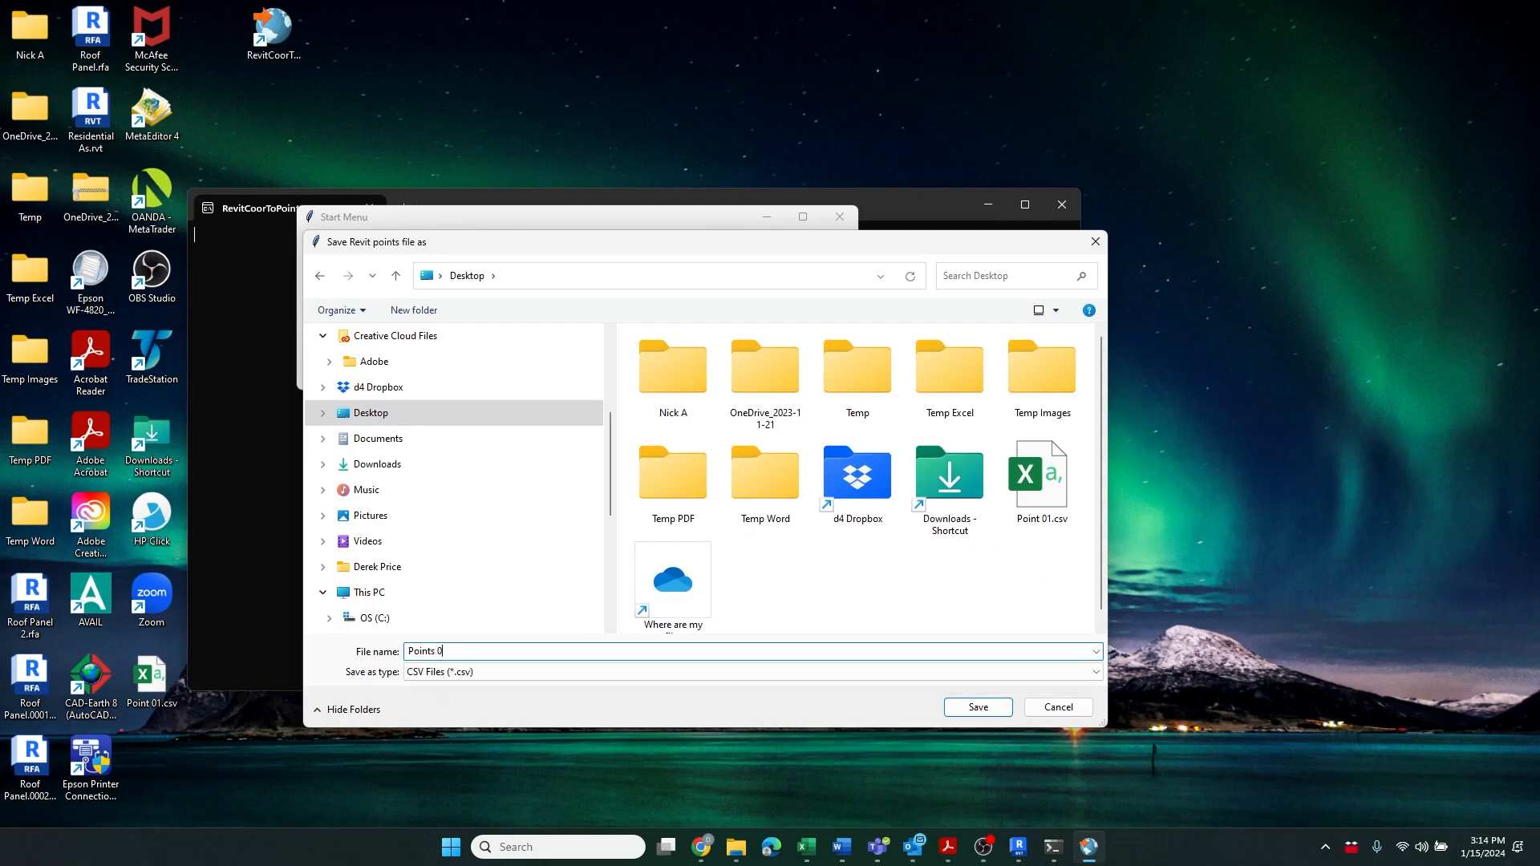
pyautogui.click(989, 709)
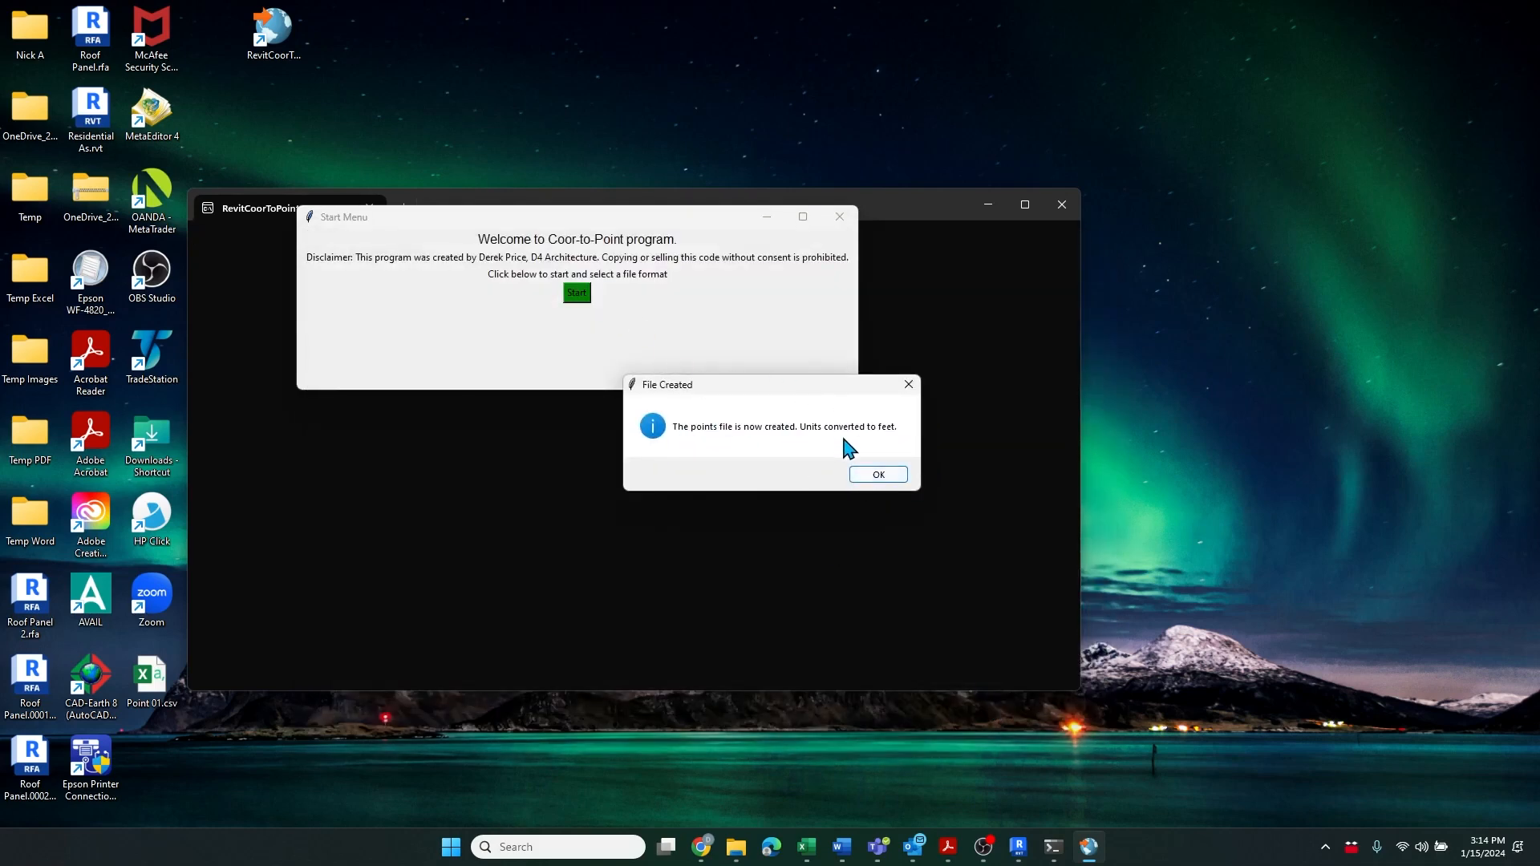
# Acknowledge the file-created message and close the Coor-to-Point program
pyautogui.click(878, 477)
pyautogui.click(882, 476)
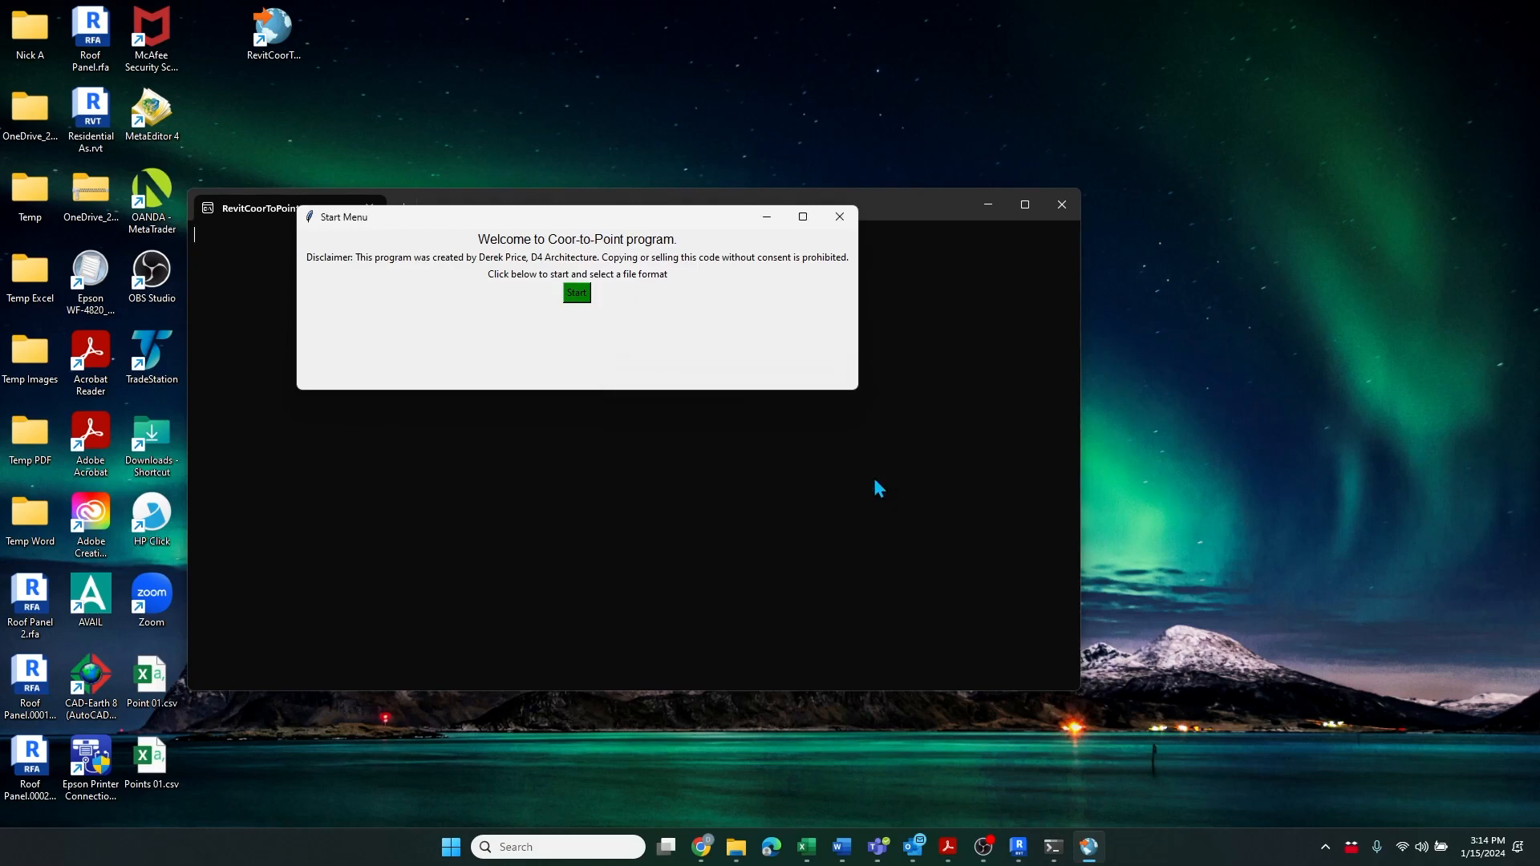
pyautogui.click(1068, 211)
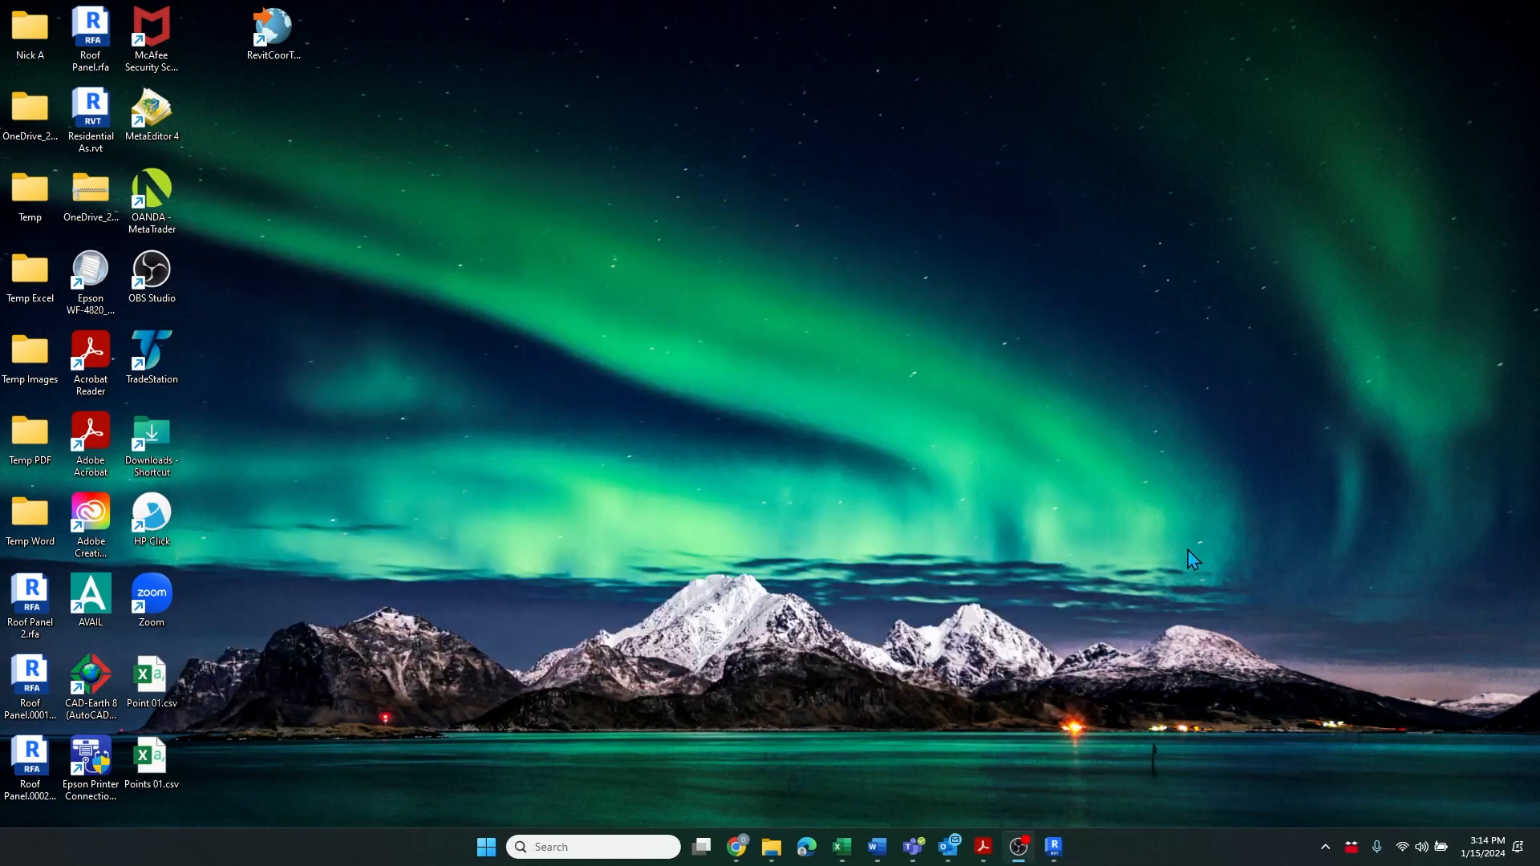
# Switch to Revit and create a new project from the Imperial-Architectural Template
pyautogui.click(1056, 853)
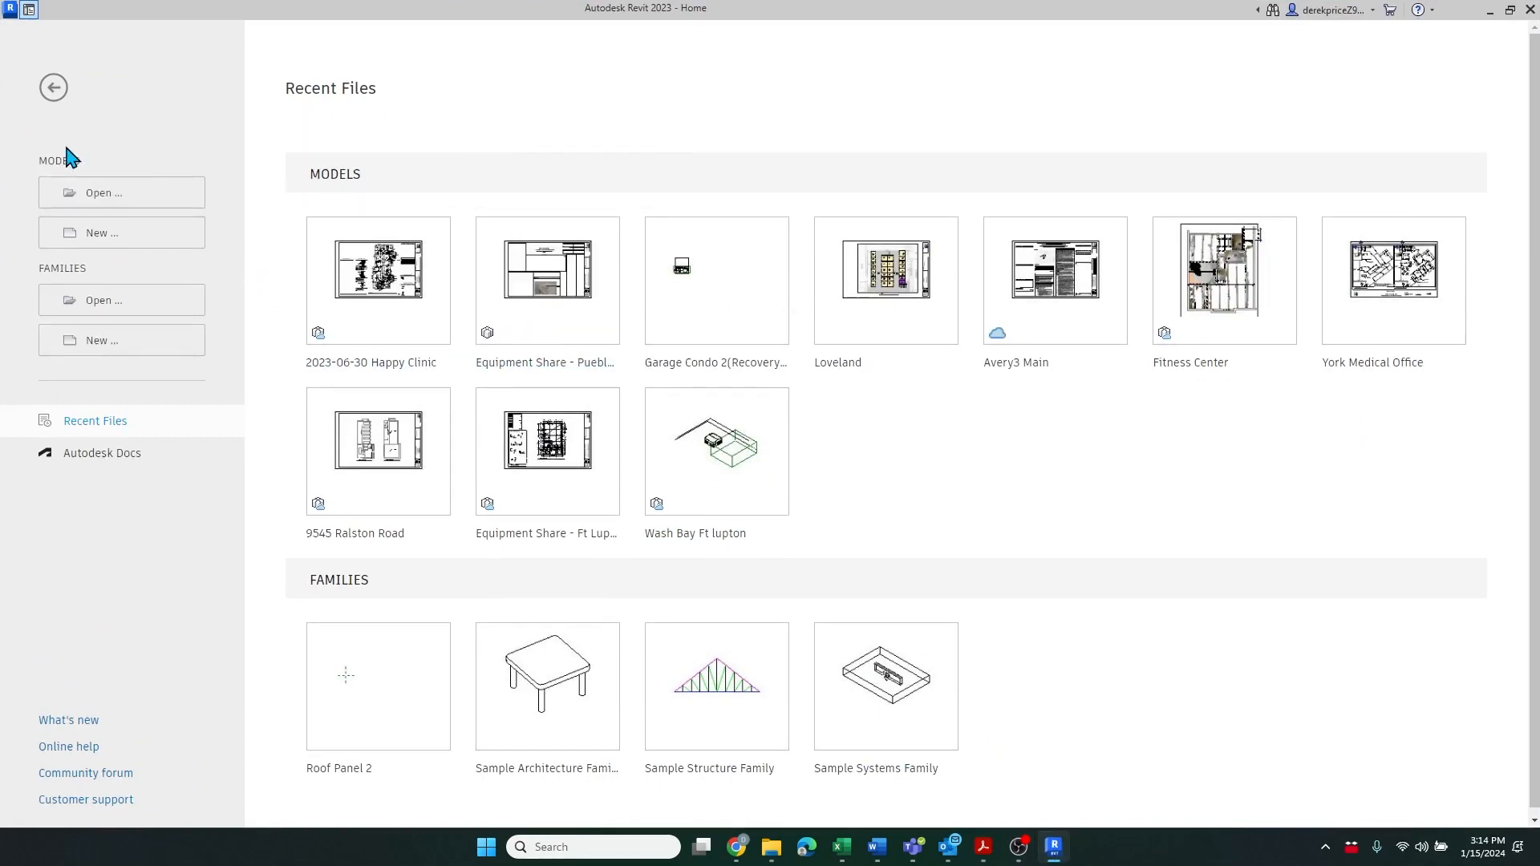
pyautogui.click(107, 235)
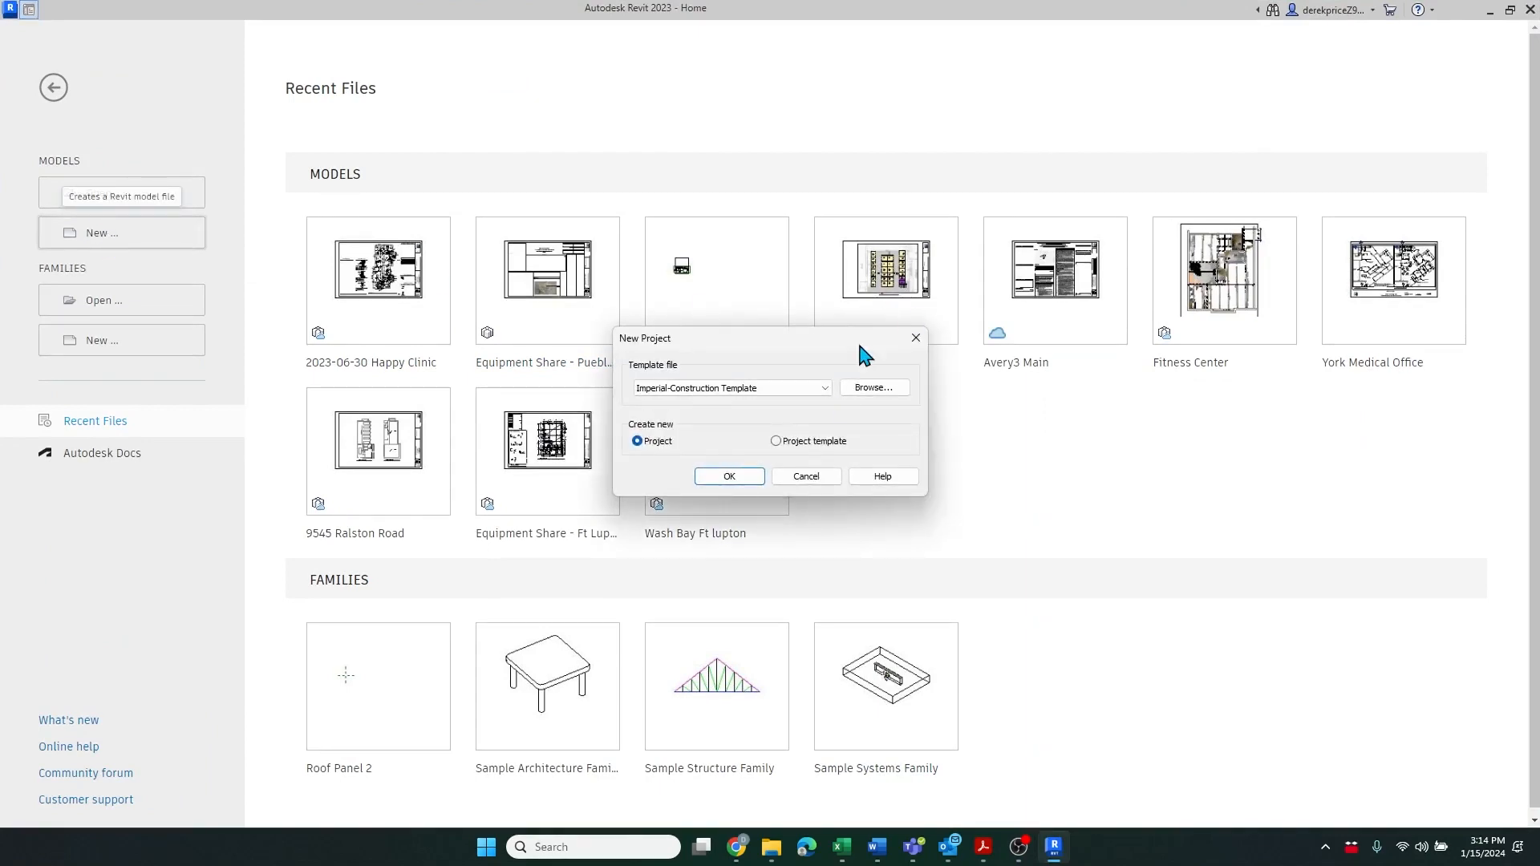
pyautogui.click(824, 389)
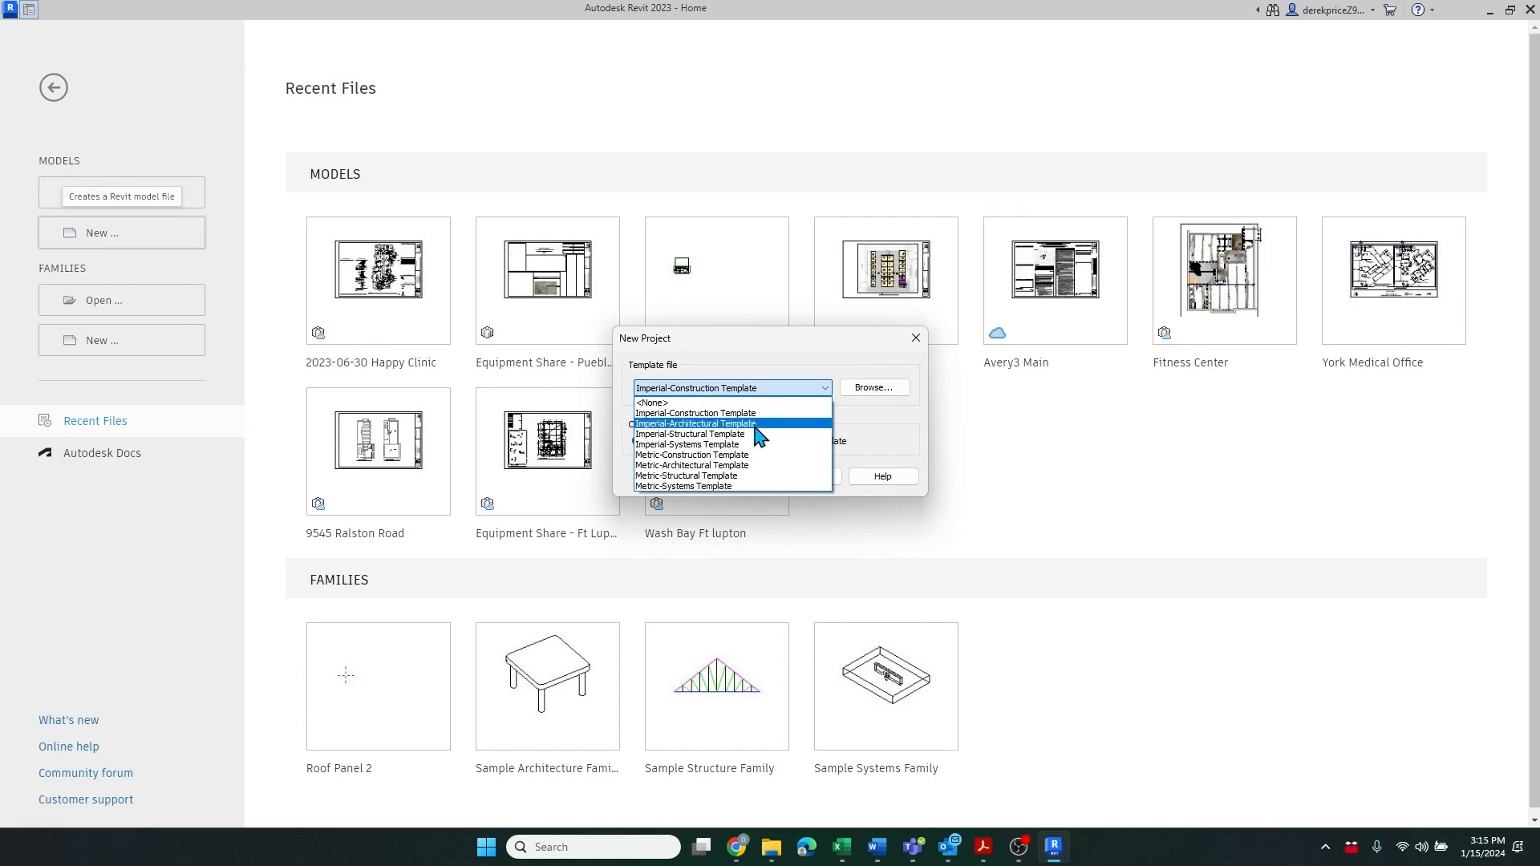
pyautogui.click(761, 434)
pyautogui.click(825, 388)
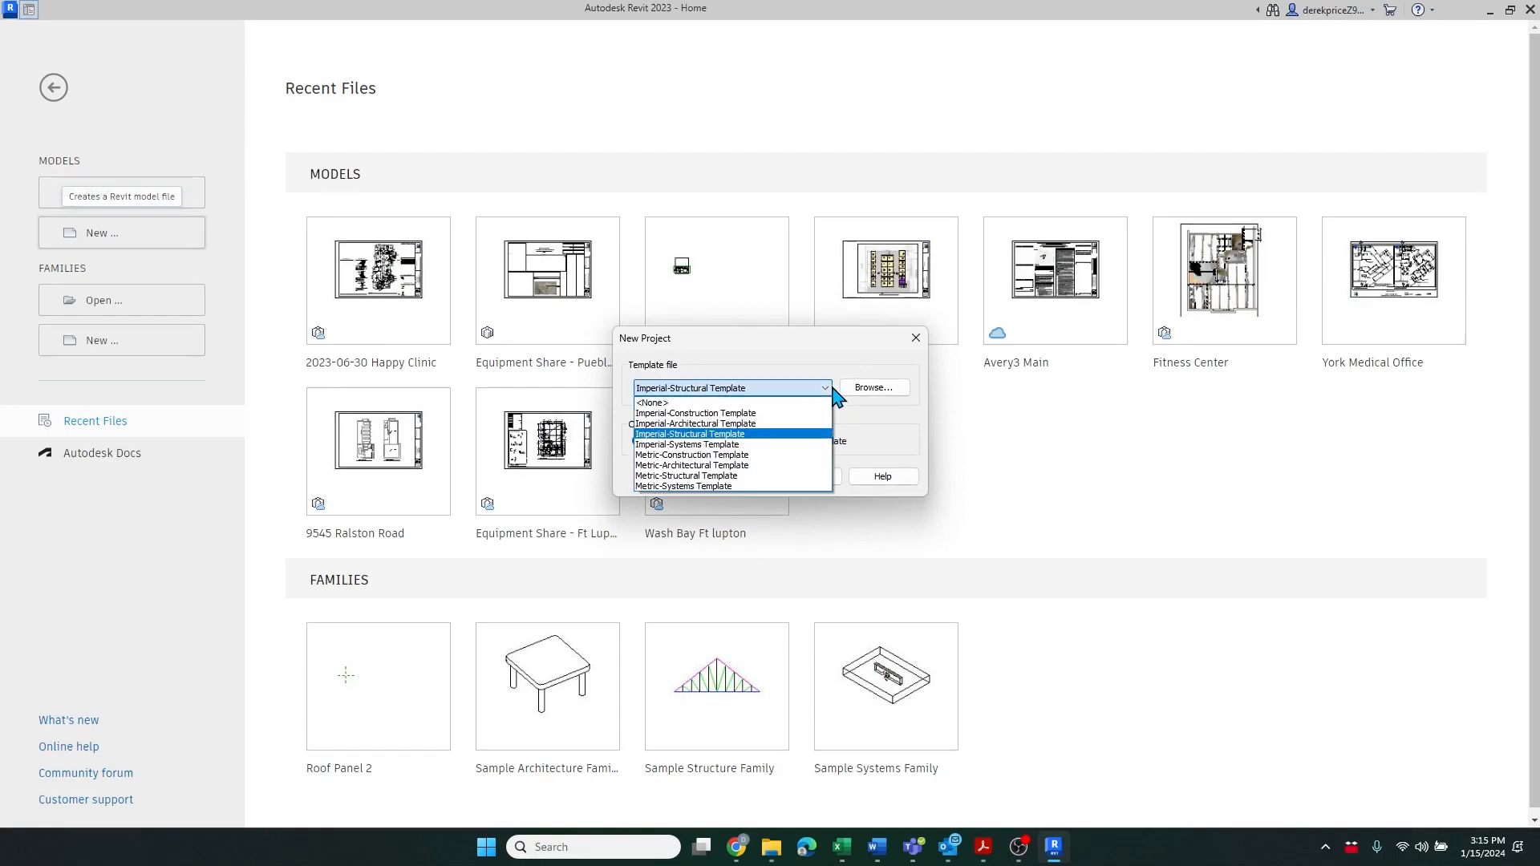
pyautogui.click(808, 424)
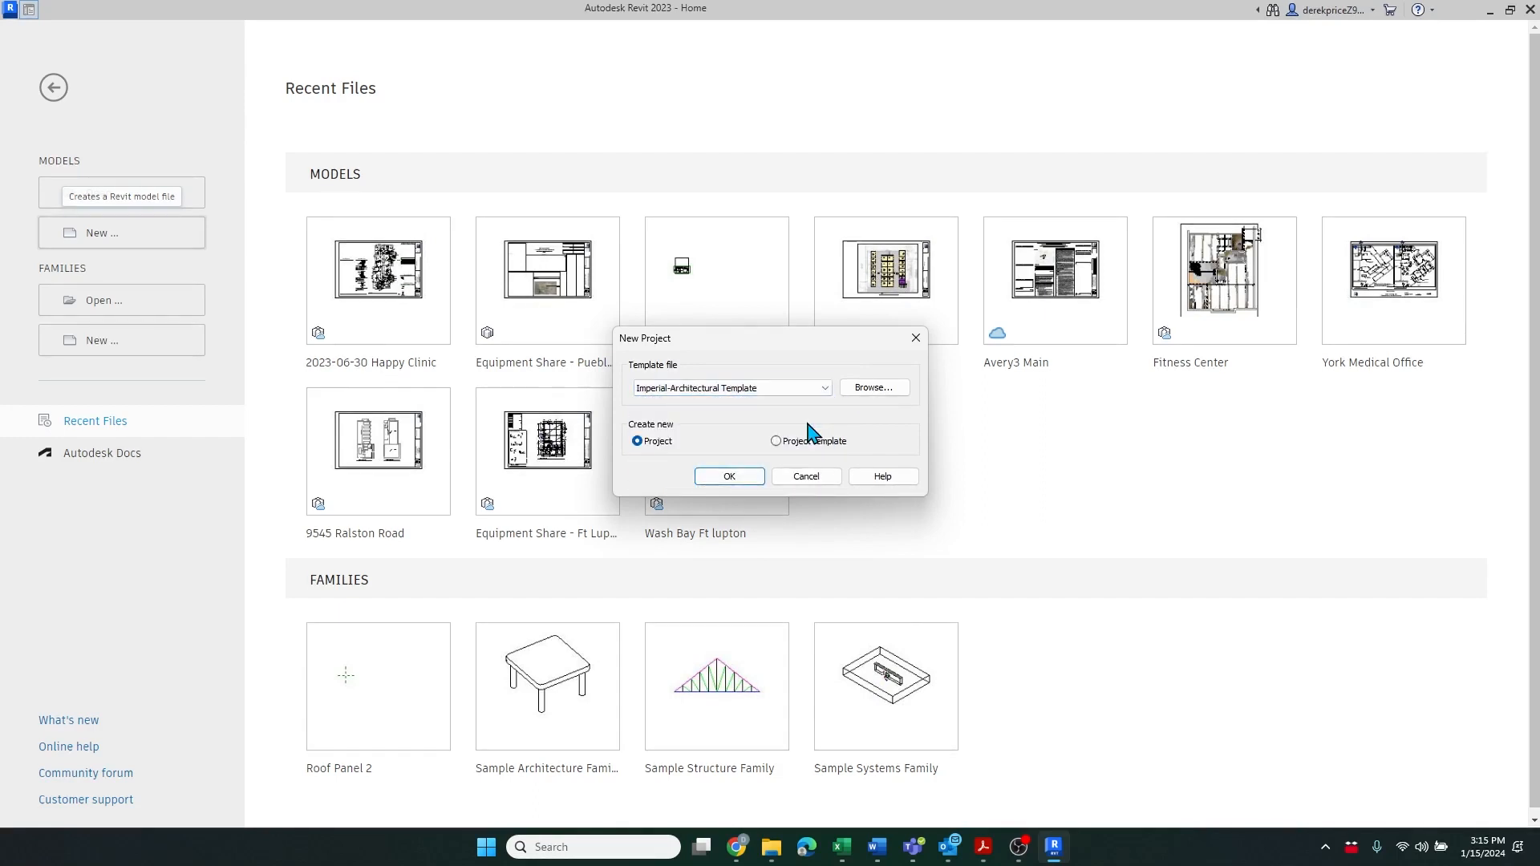
pyautogui.click(725, 479)
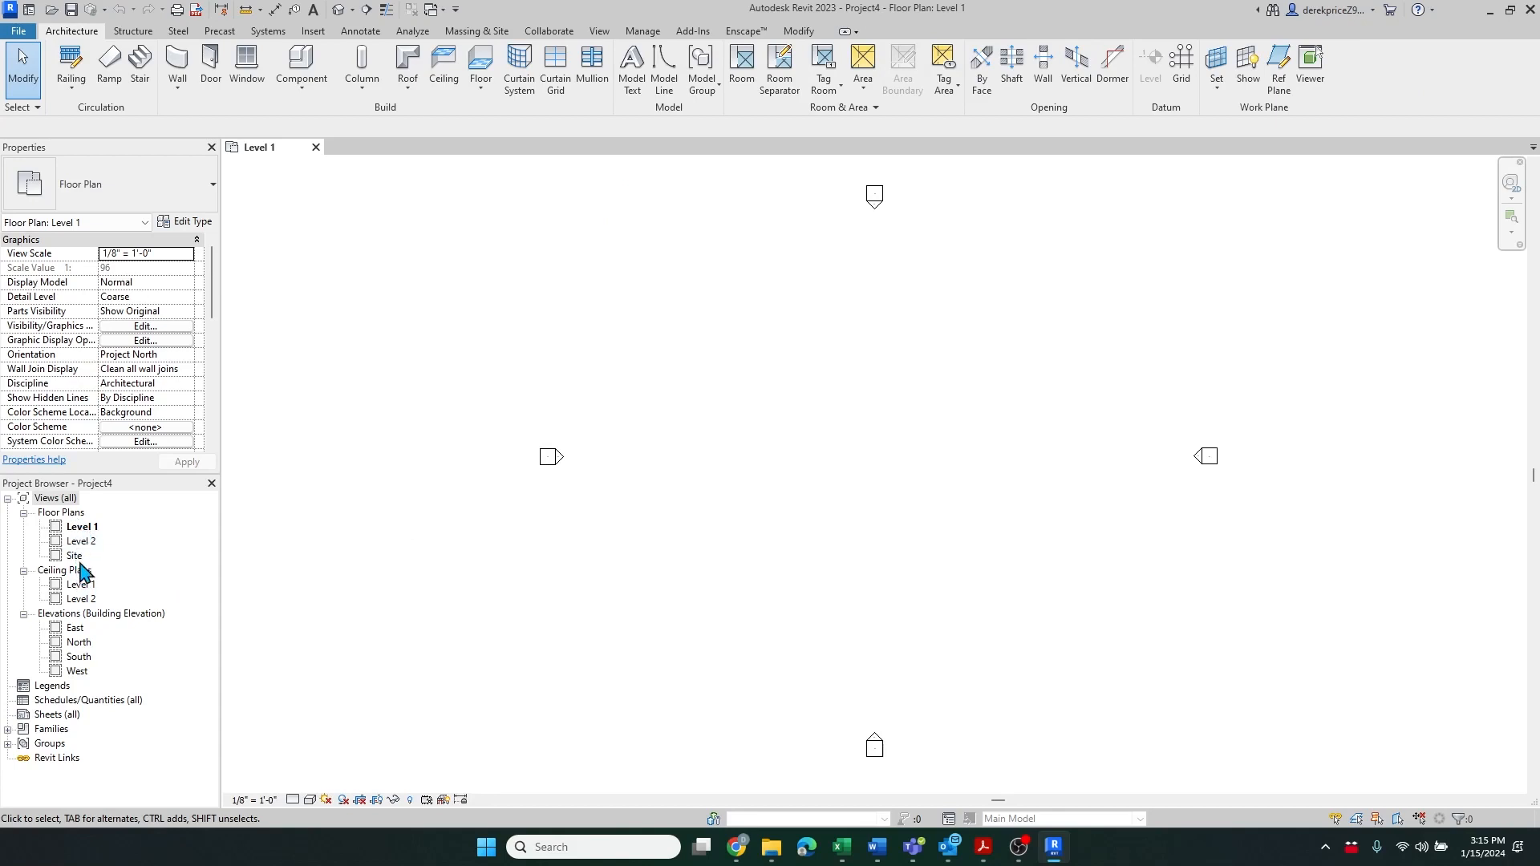
# Open the Site plan and start a Toposurface created from a specified points file
pyautogui.doubleClick(74, 556)
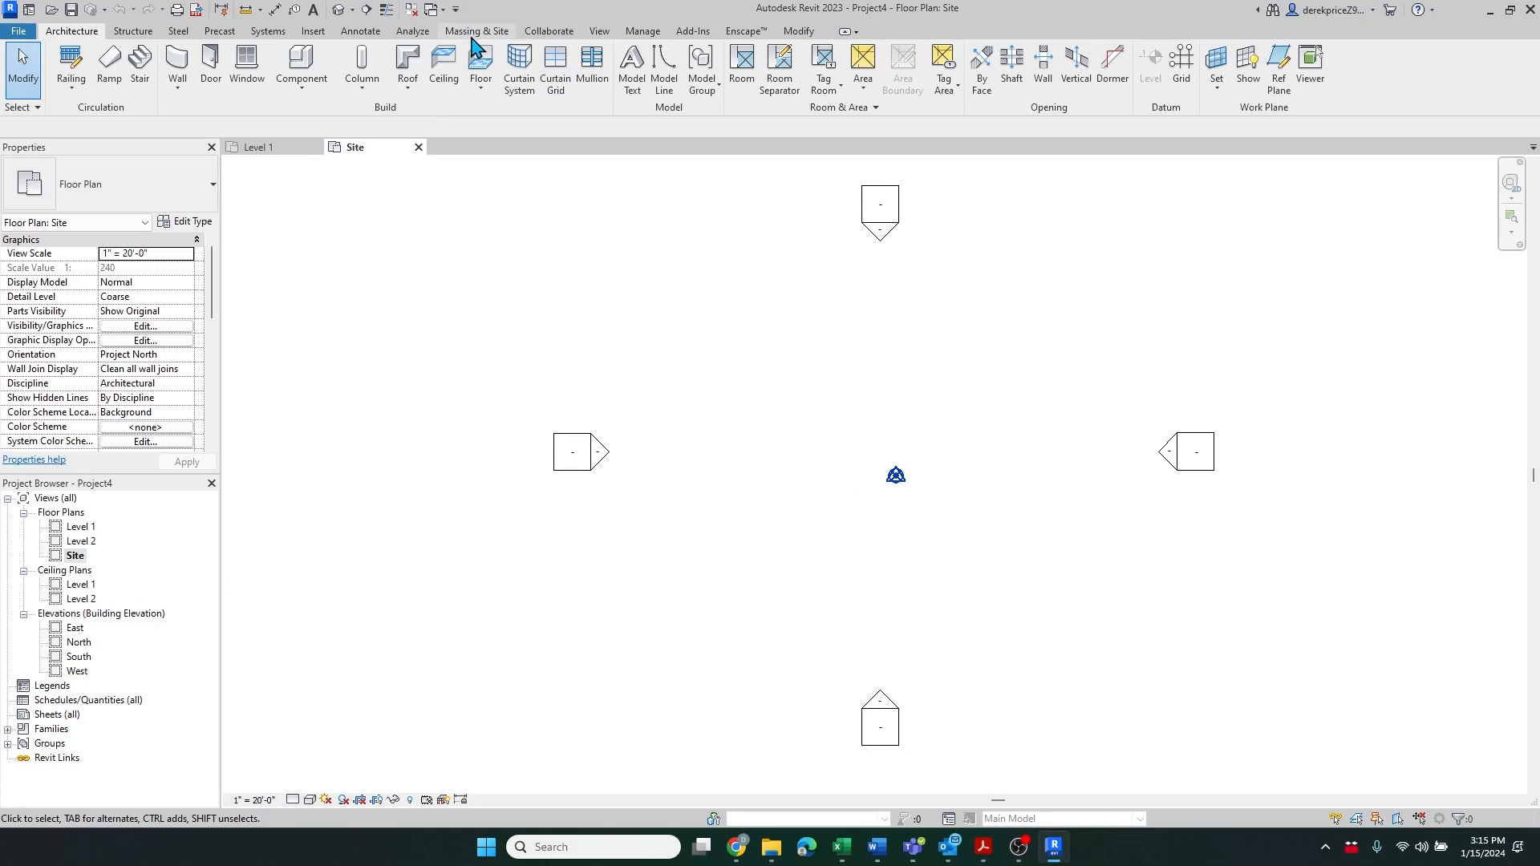
pyautogui.click(473, 36)
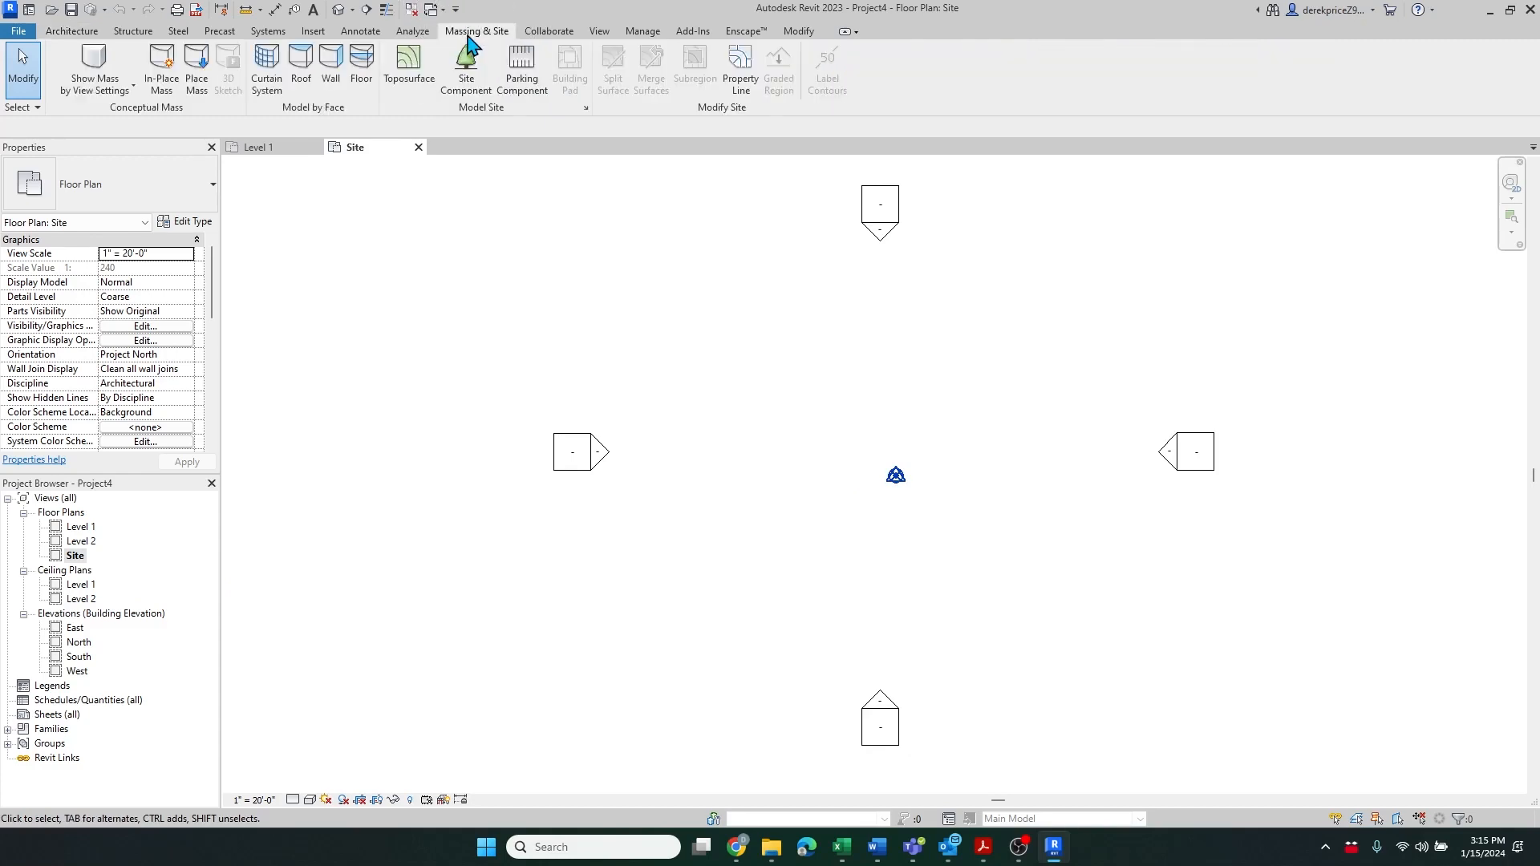
pyautogui.click(406, 66)
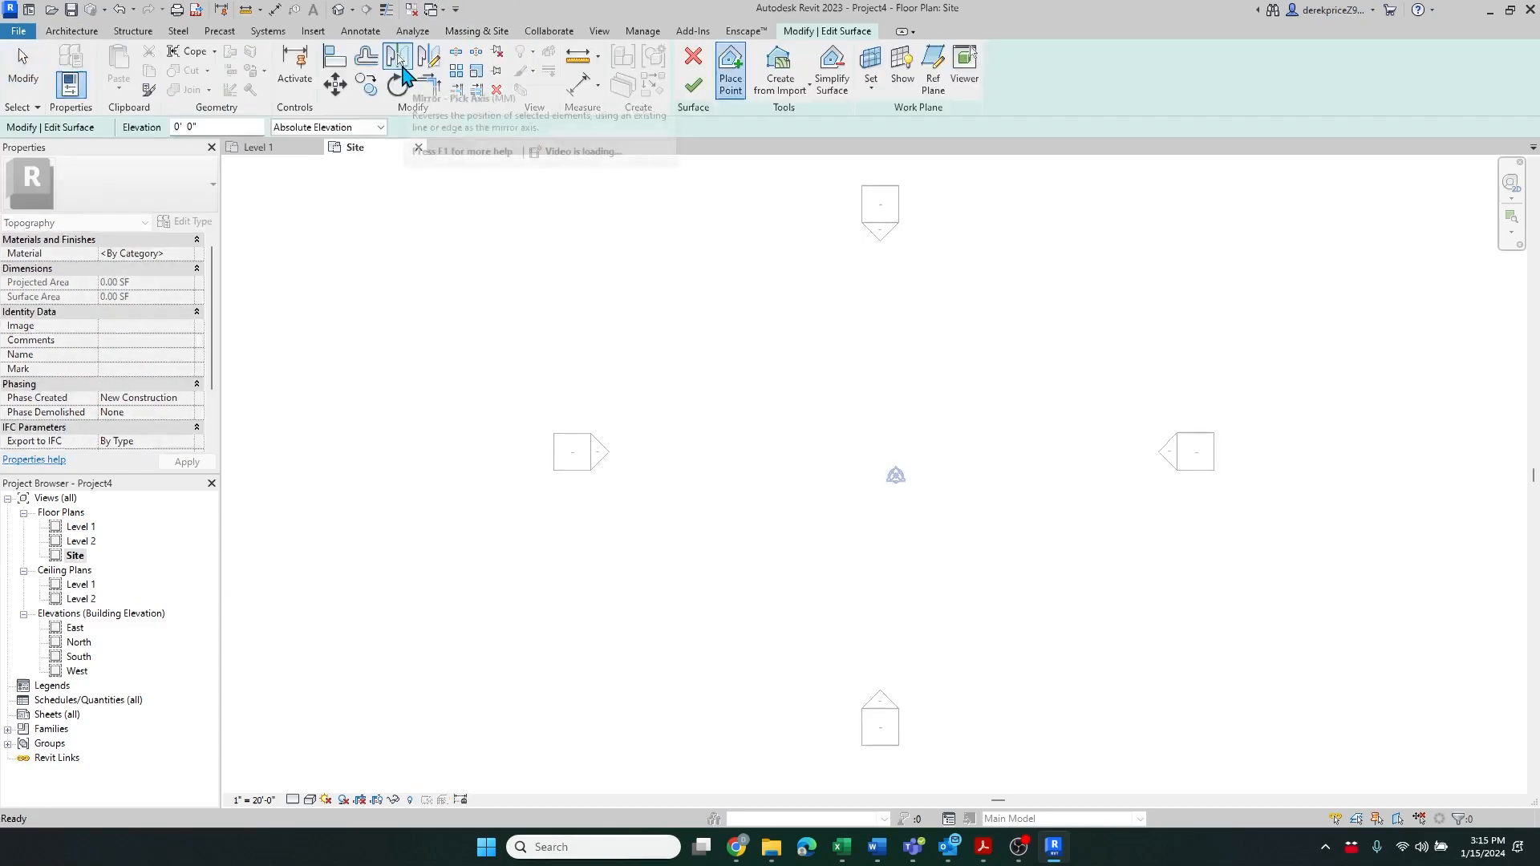
pyautogui.click(796, 88)
pyautogui.click(796, 94)
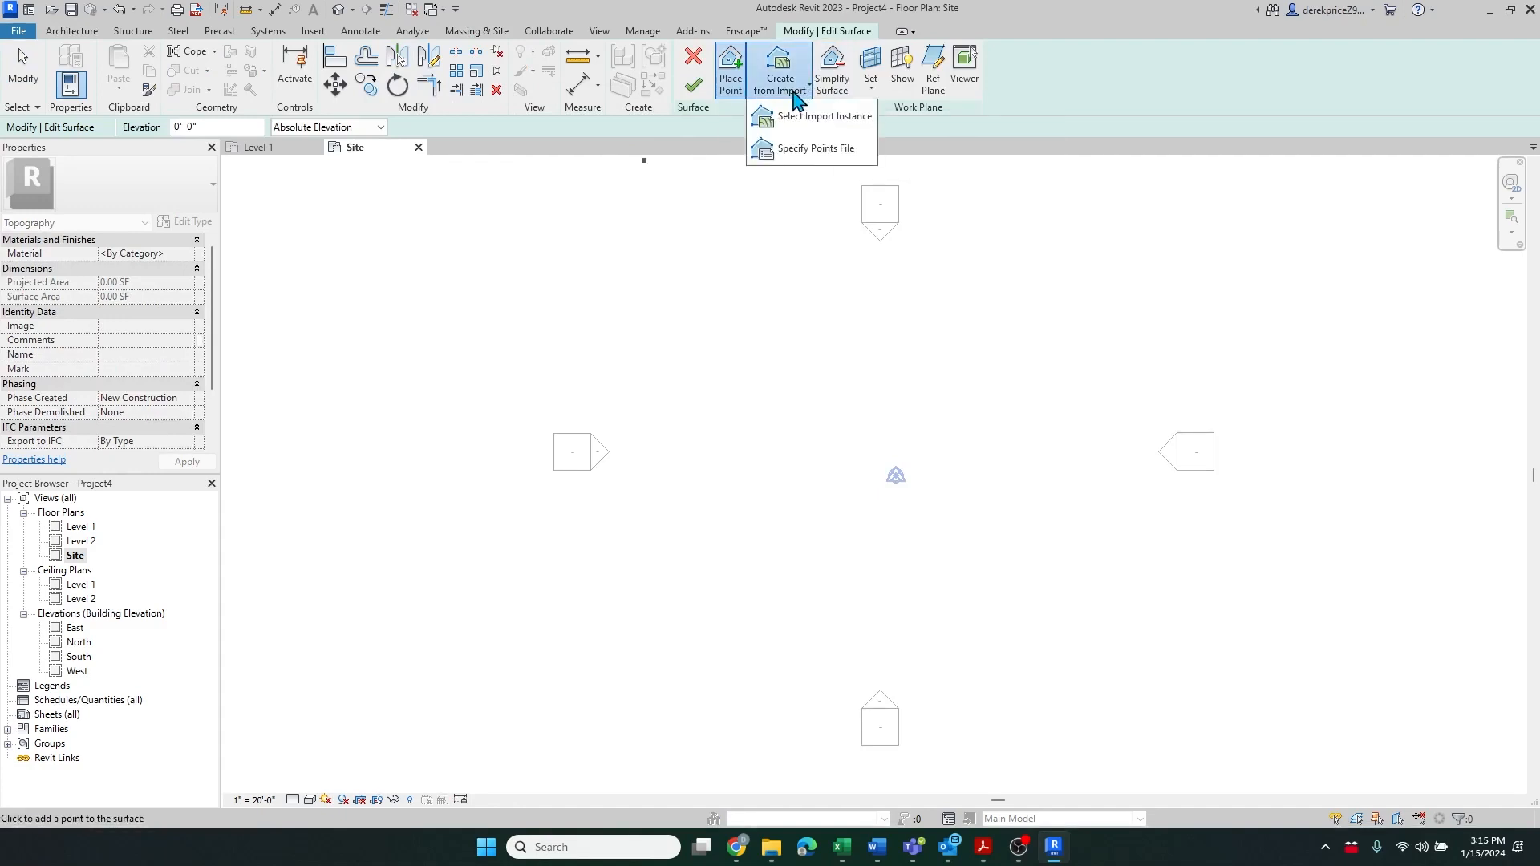
pyautogui.click(799, 152)
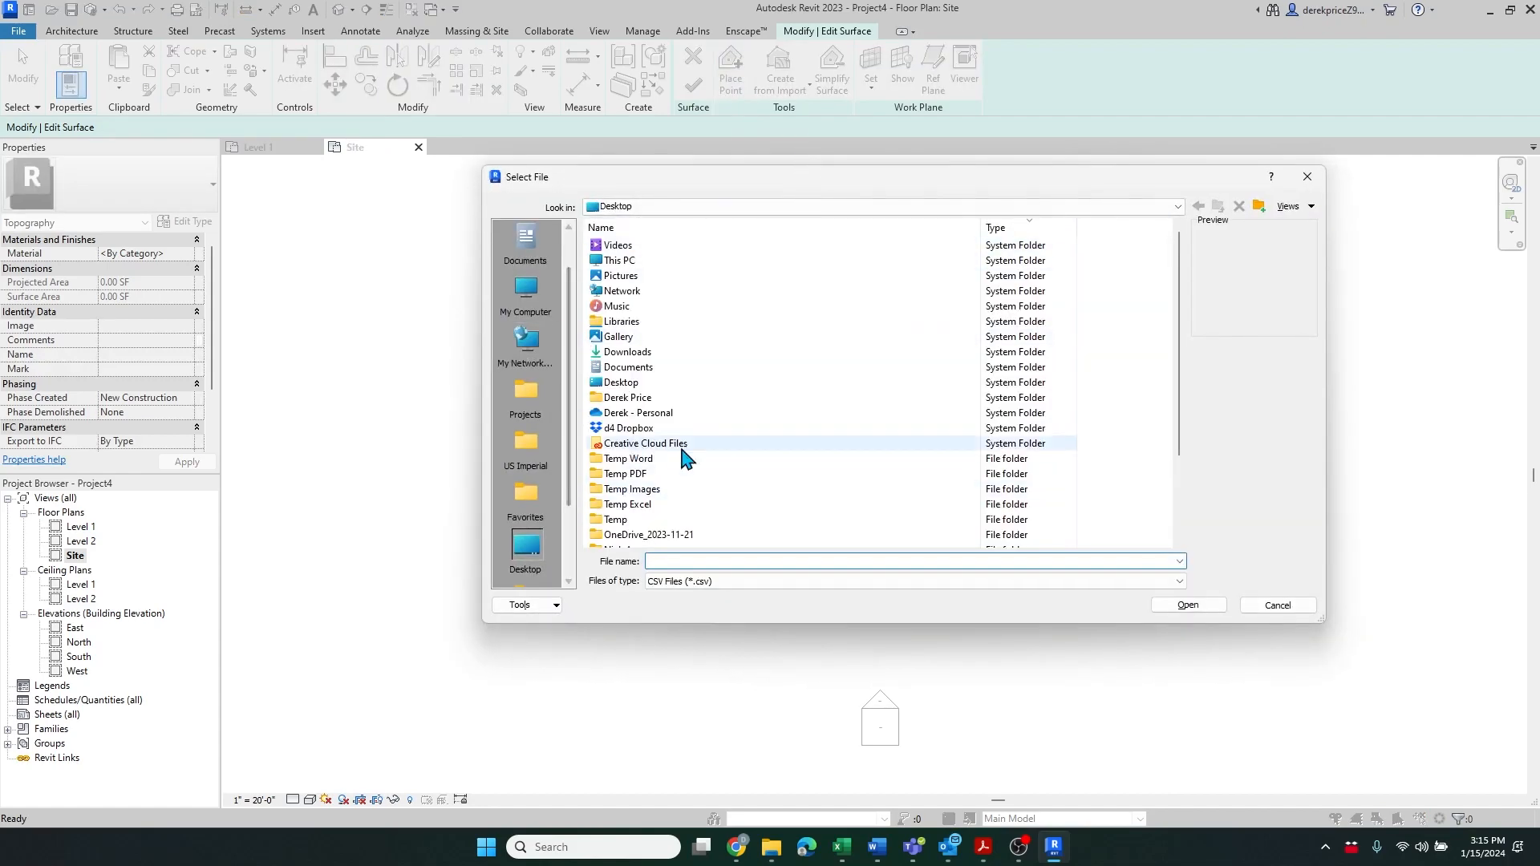
# Import Points 01.csv from the Desktop with file units set to Feet, and finish the toposurface
pyautogui.scroll(-3, 781, 477)
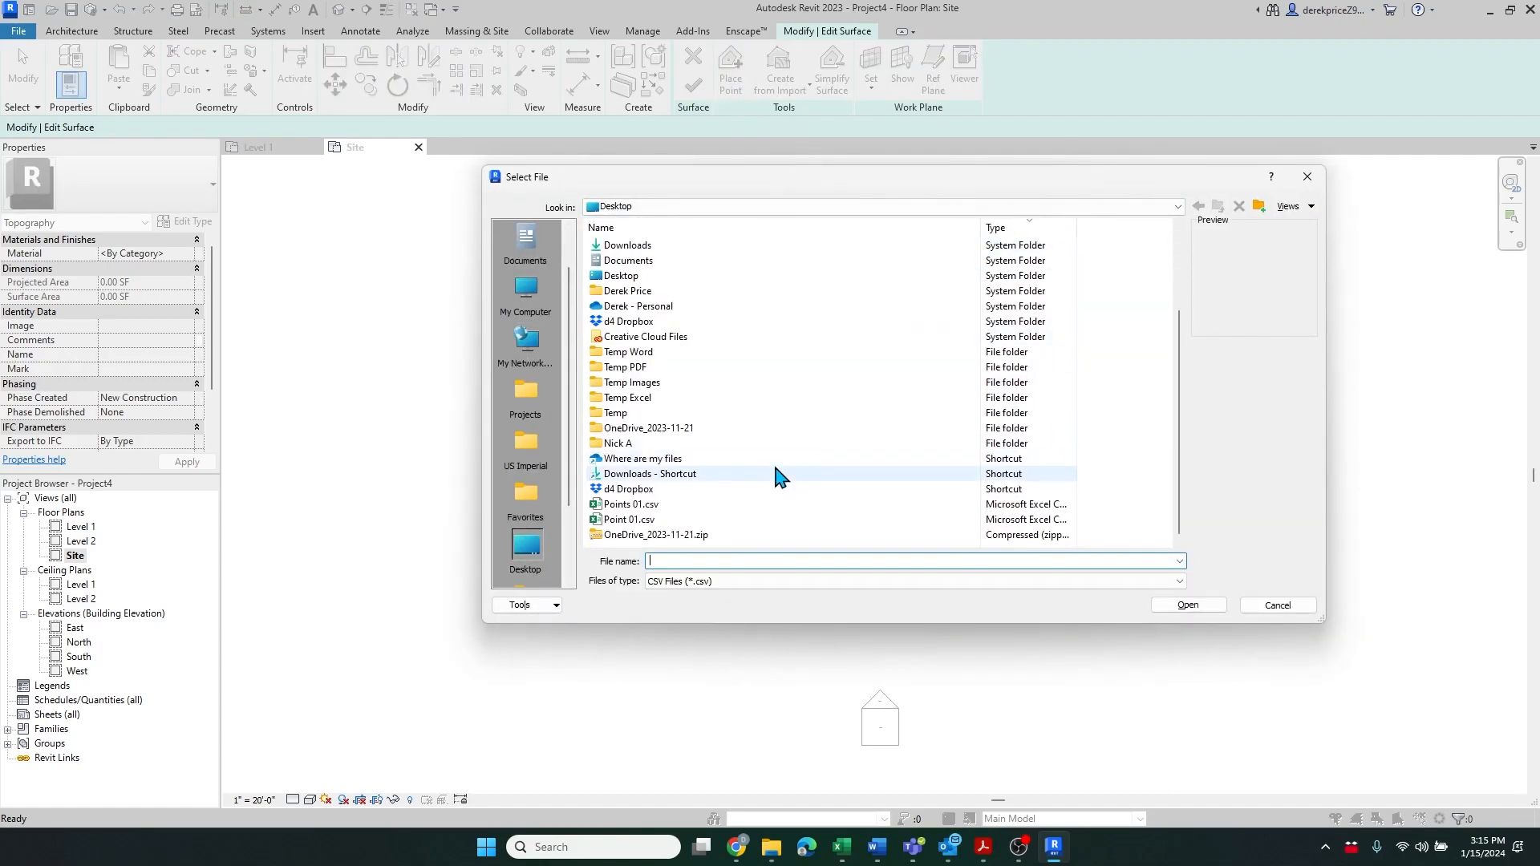
pyautogui.click(642, 504)
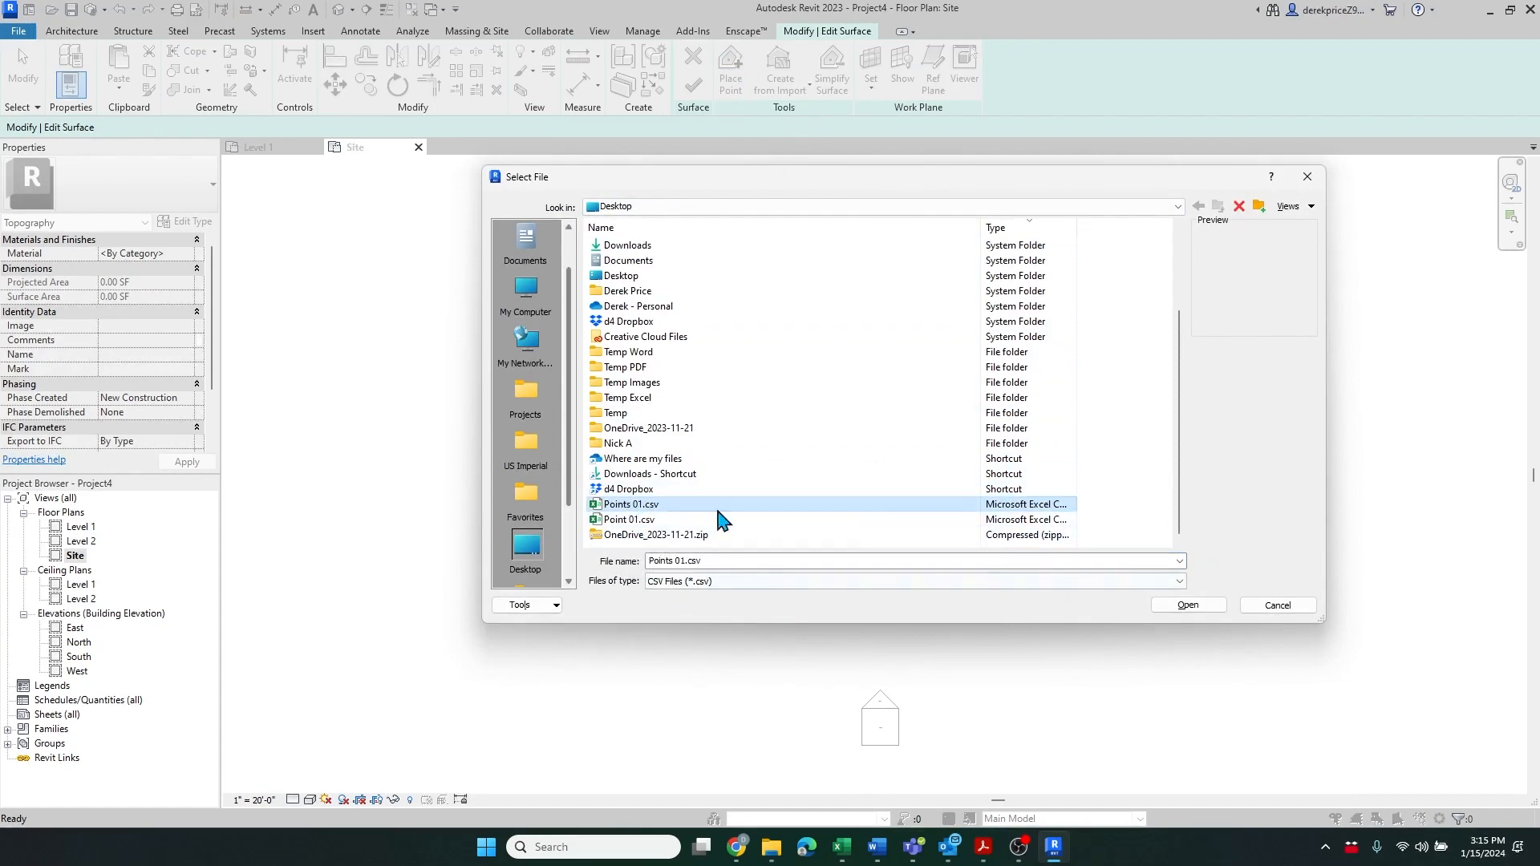
pyautogui.click(1186, 605)
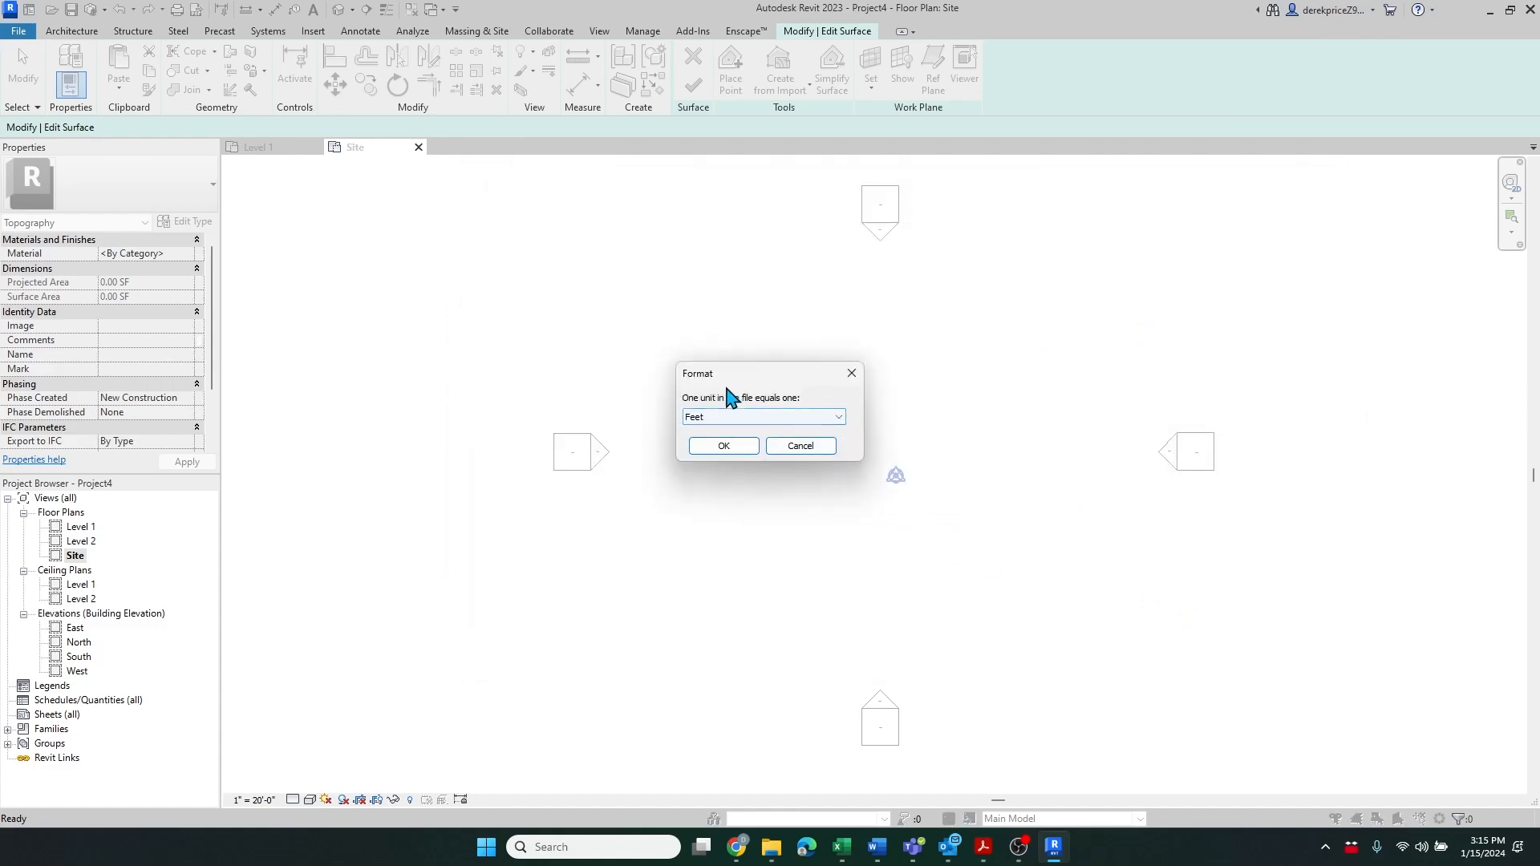
pyautogui.moveTo(734, 374); pyautogui.dragTo(750, 369)
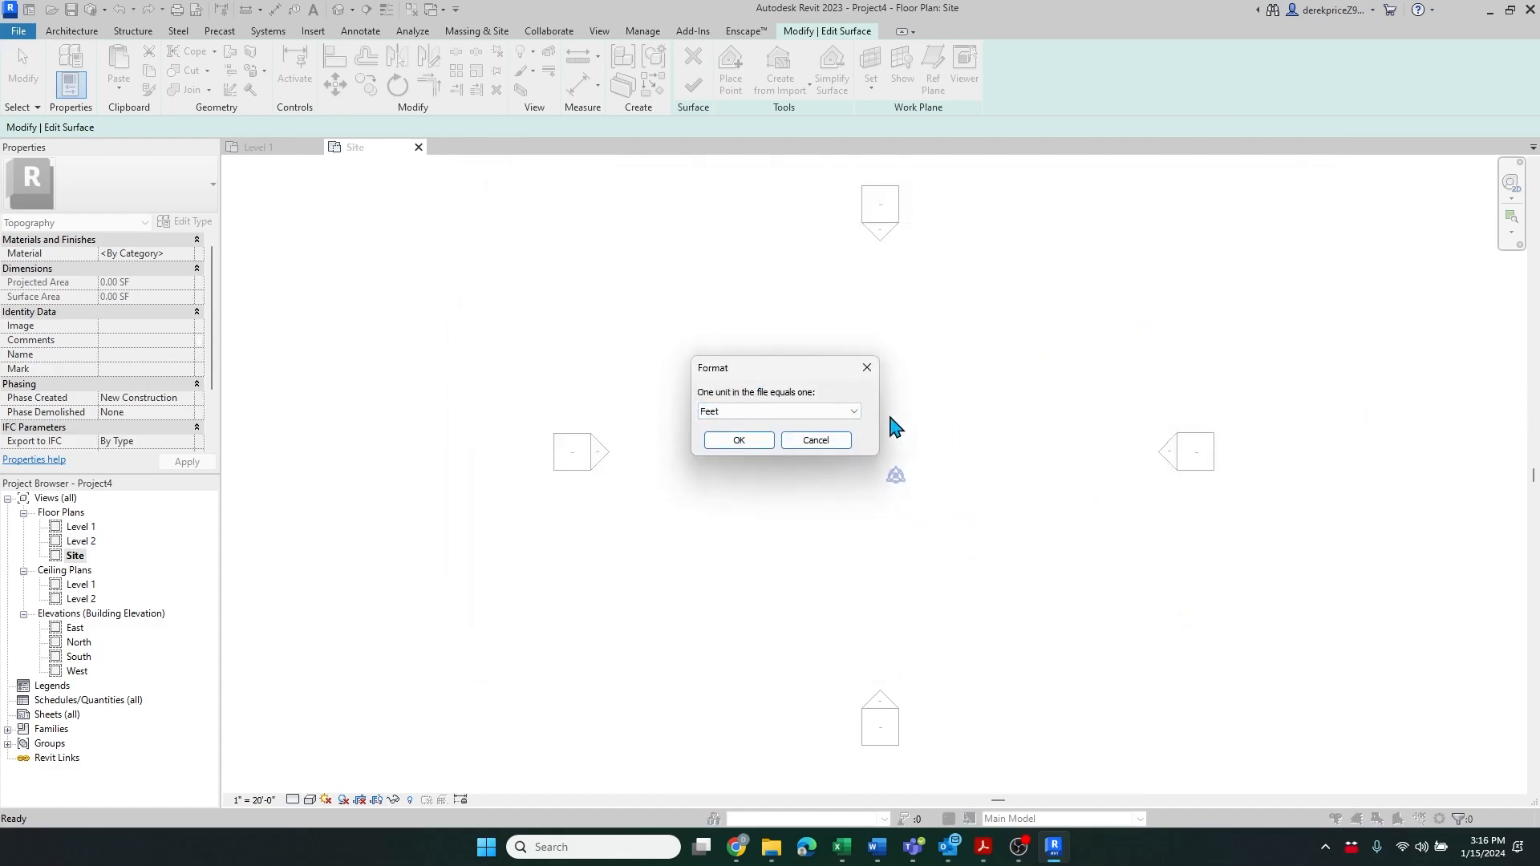
pyautogui.click(854, 412)
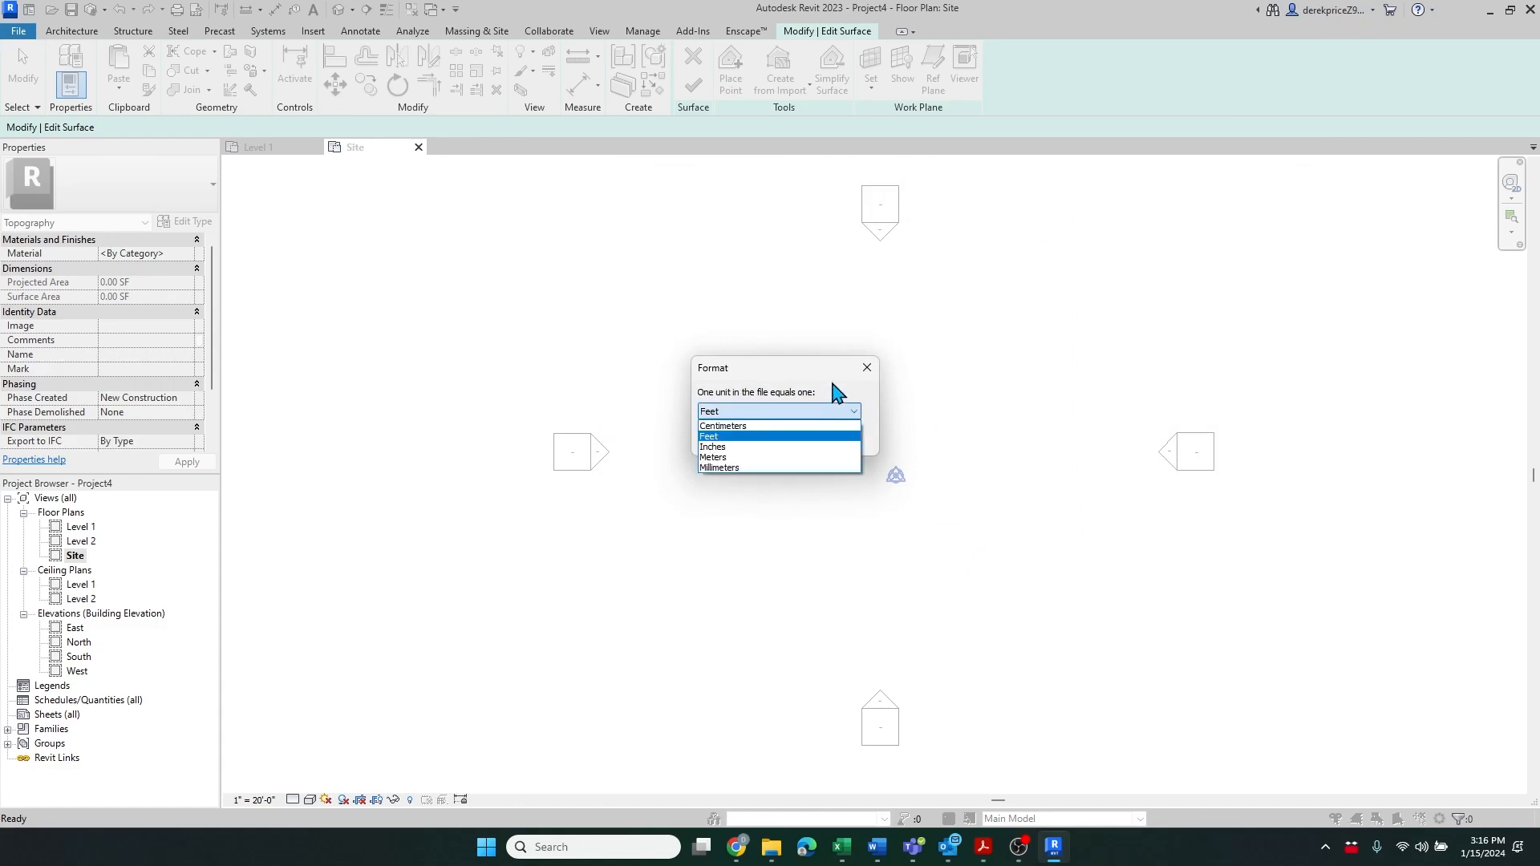
pyautogui.click(834, 436)
pyautogui.click(766, 443)
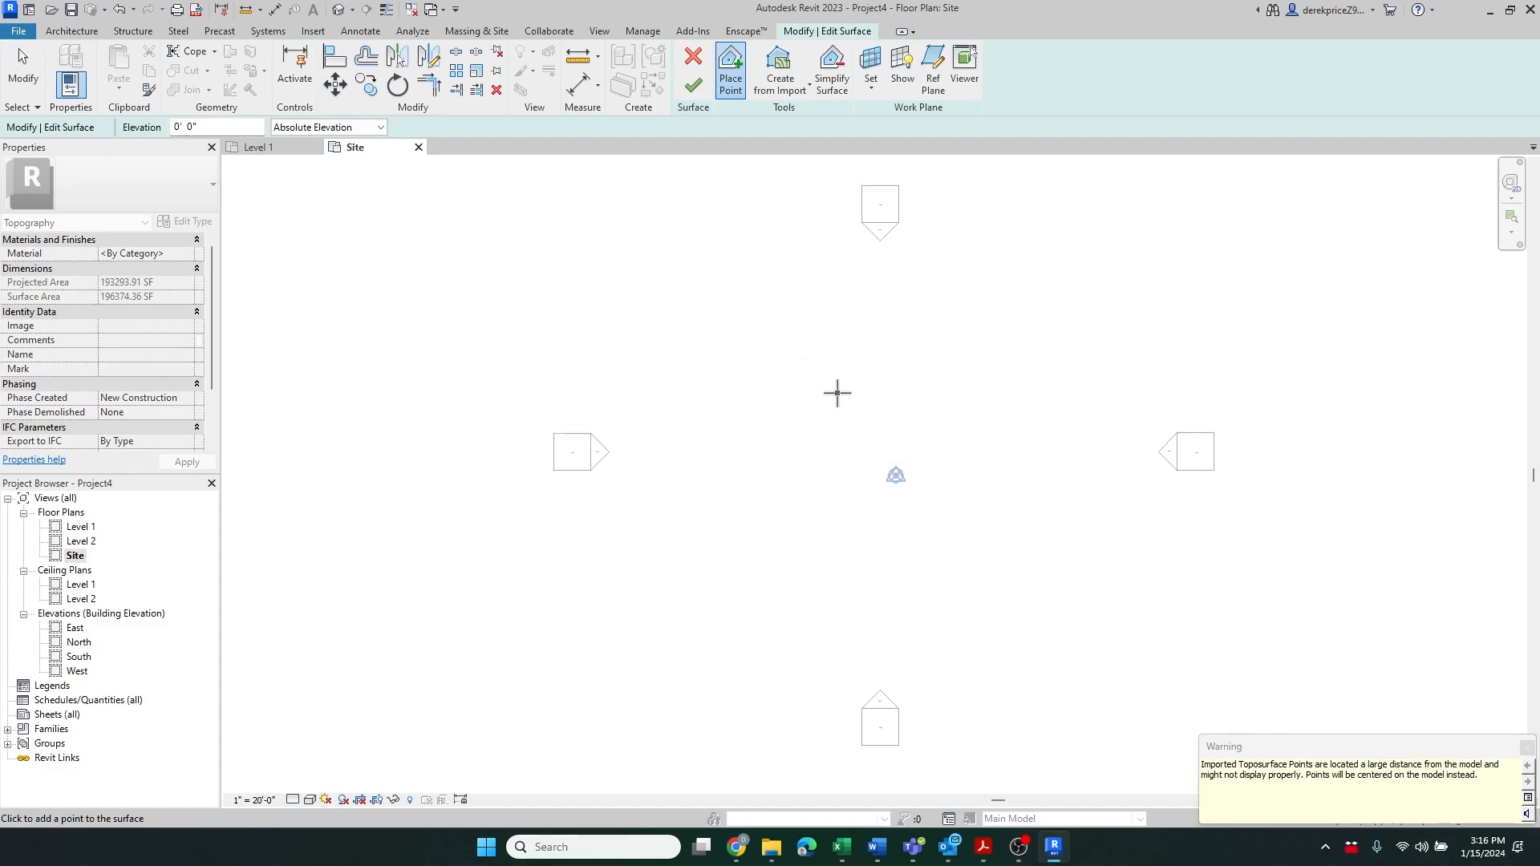
pyautogui.click(694, 90)
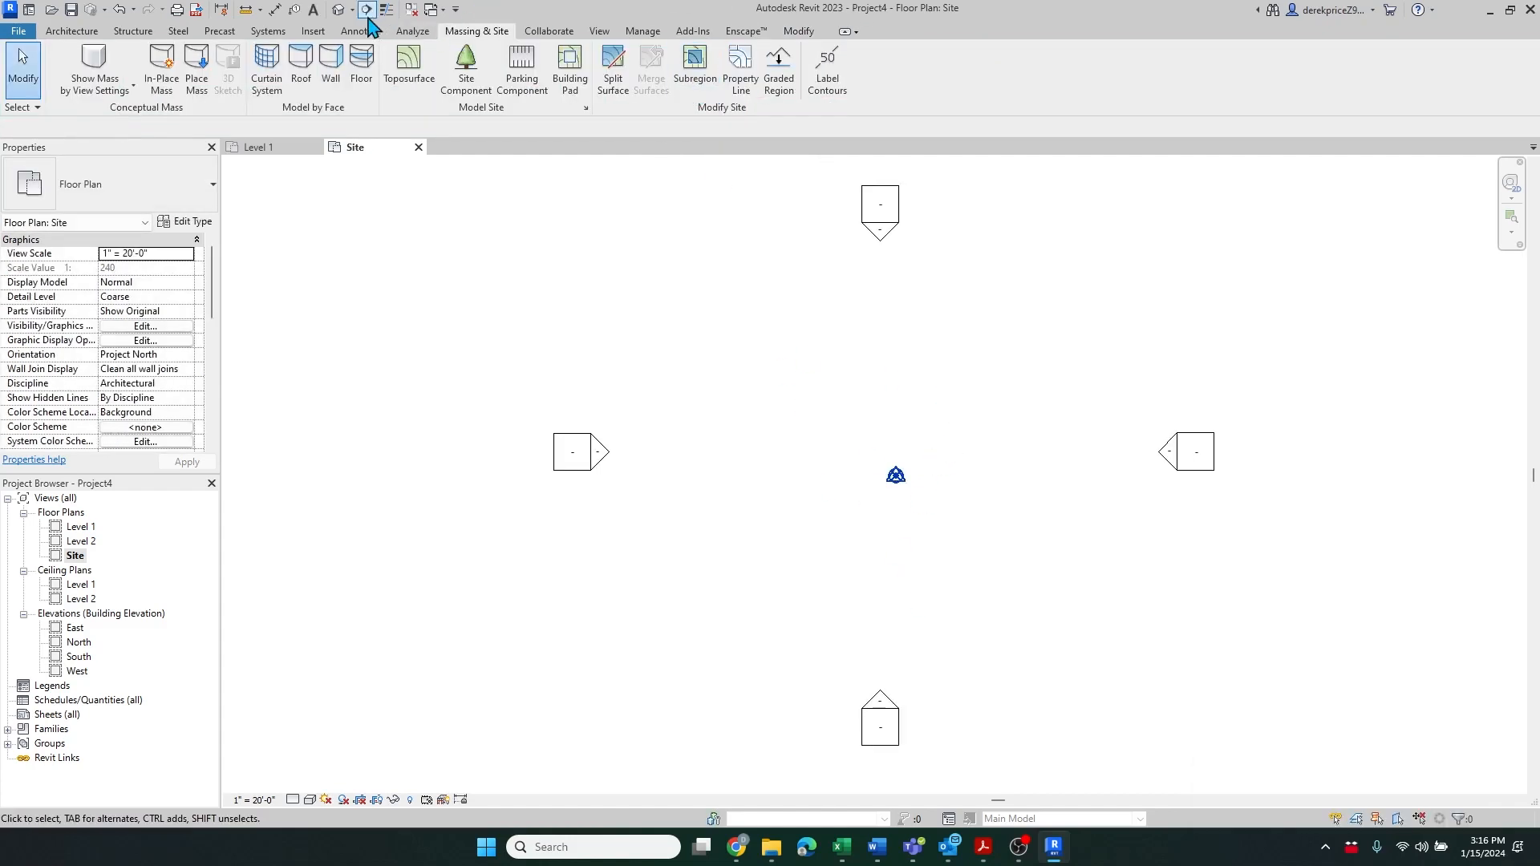
# Examine the new toposurface in the default 3D view and the North elevation
pyautogui.click(338, 10)
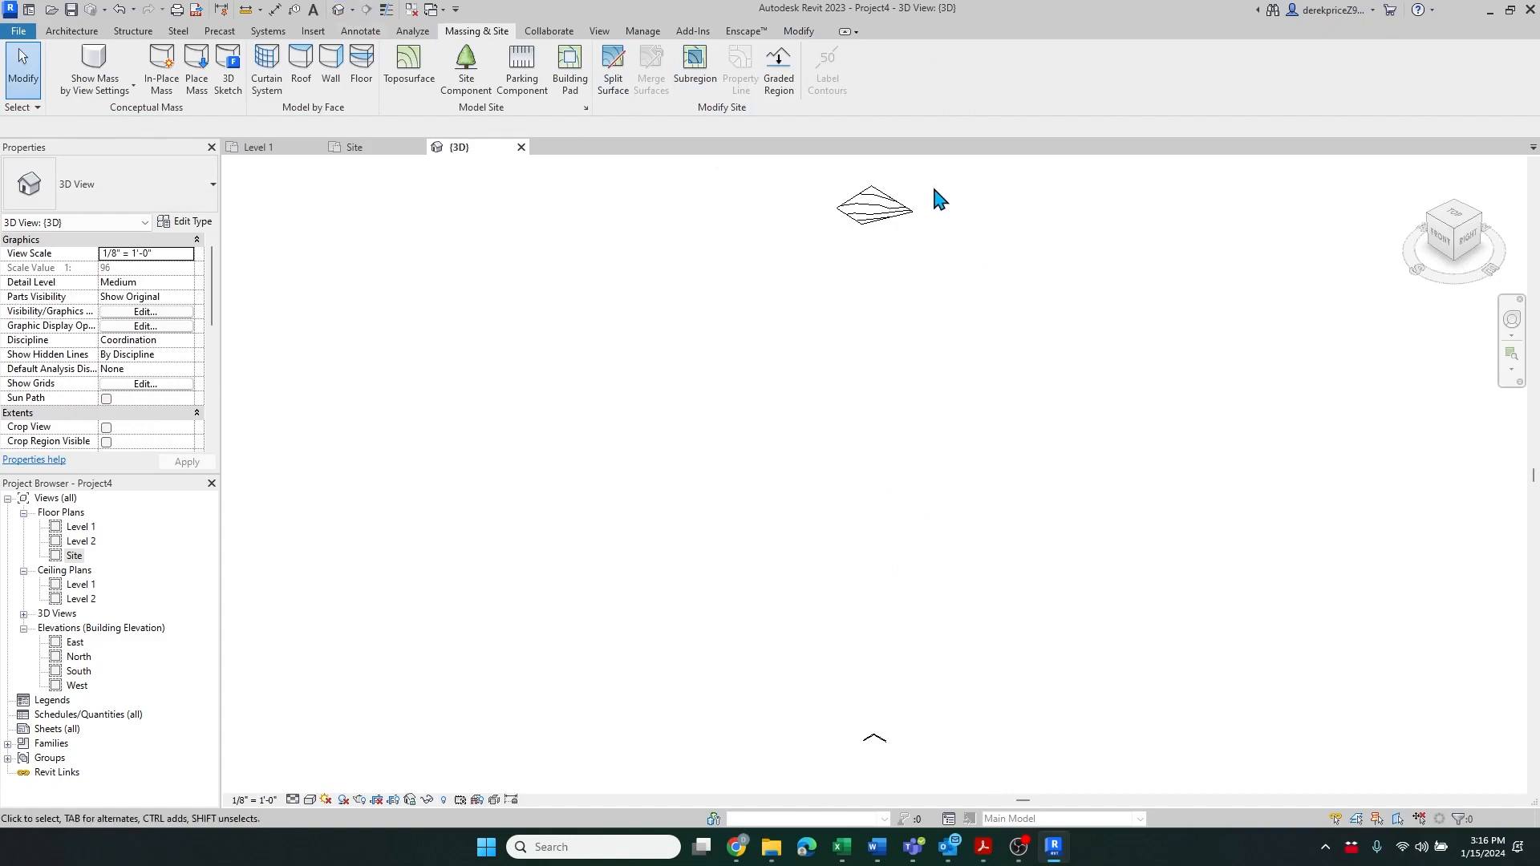
pyautogui.click(888, 209)
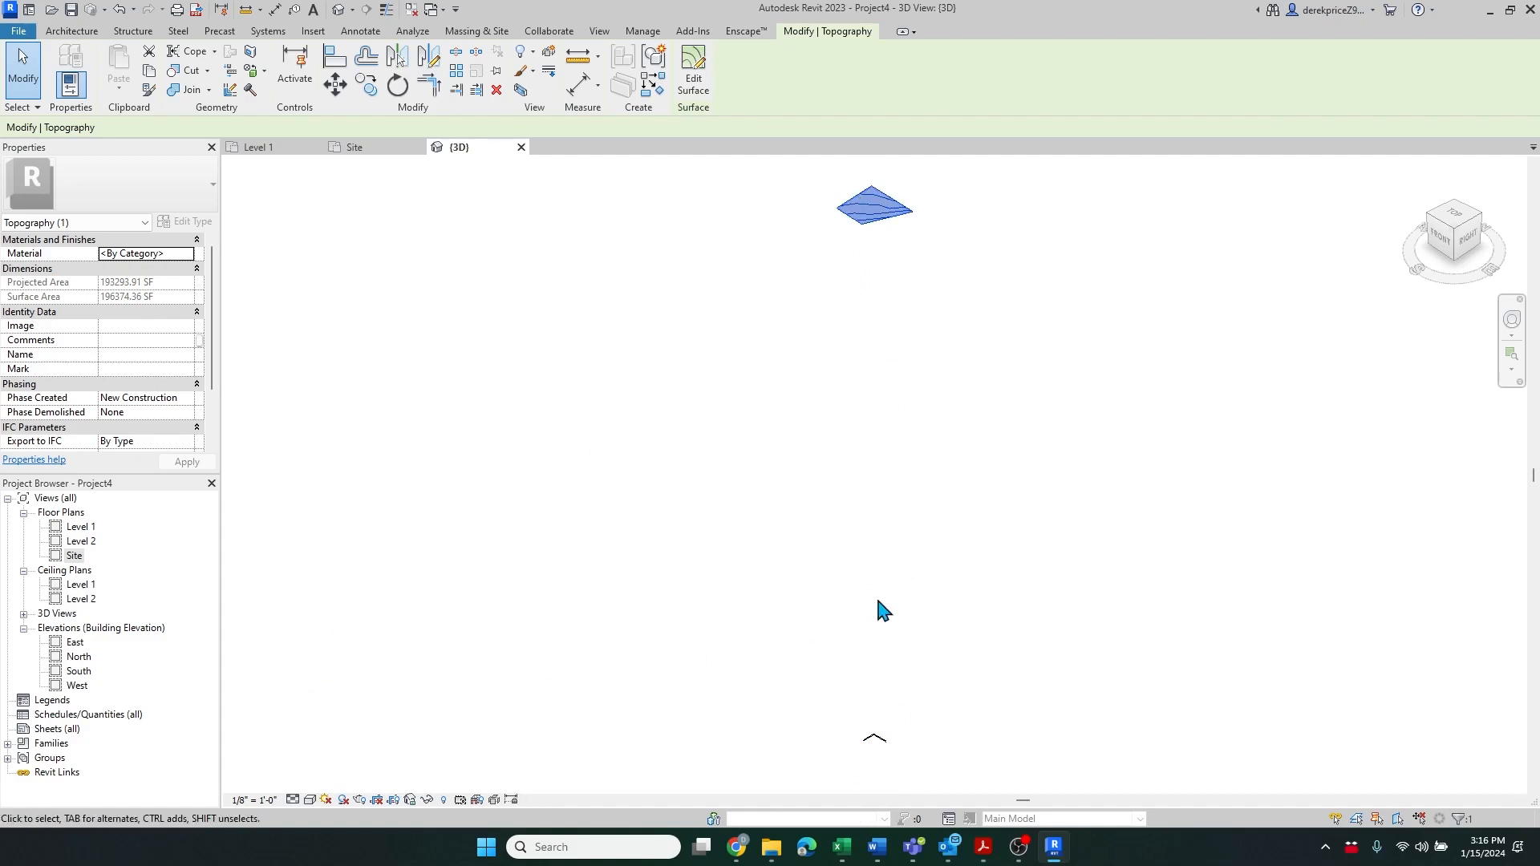
pyautogui.doubleClick(79, 658)
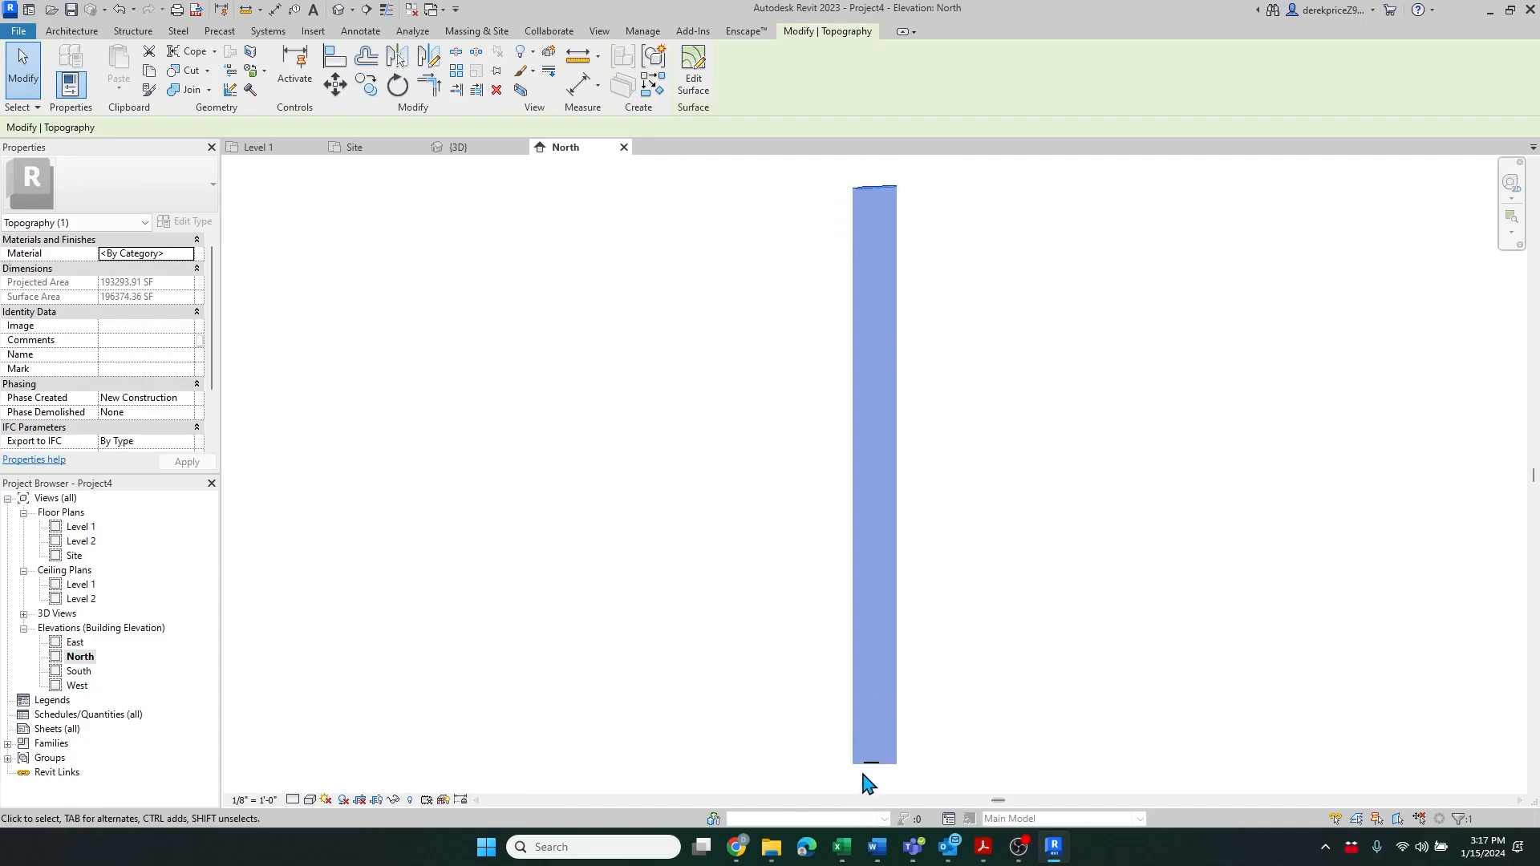
pyautogui.scroll(6, 883, 792)
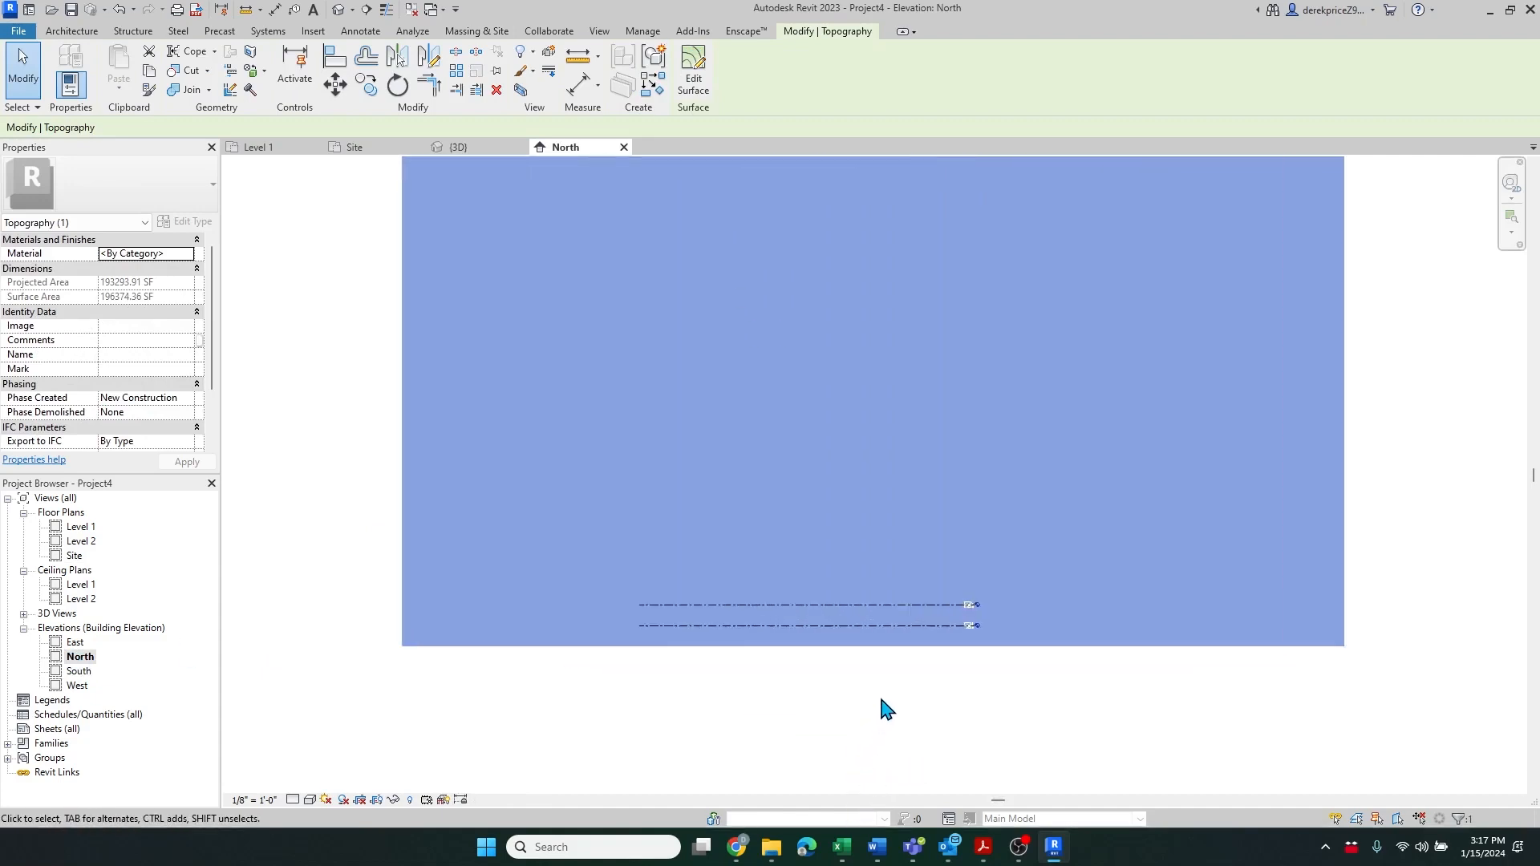
pyautogui.click(903, 688)
pyautogui.scroll(2, 921, 557)
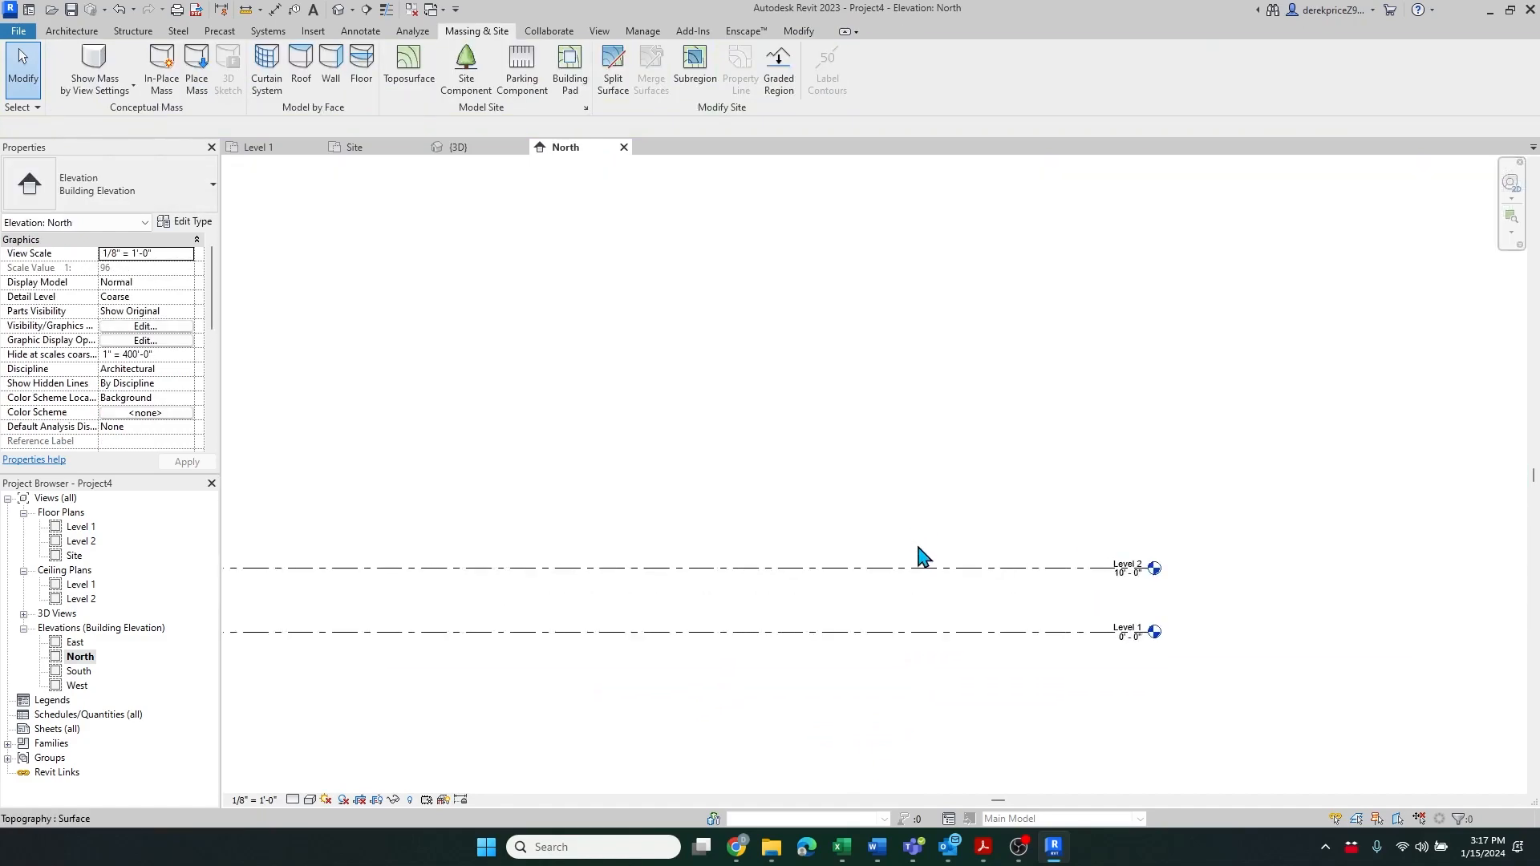
pyautogui.scroll(-3, 778, 571)
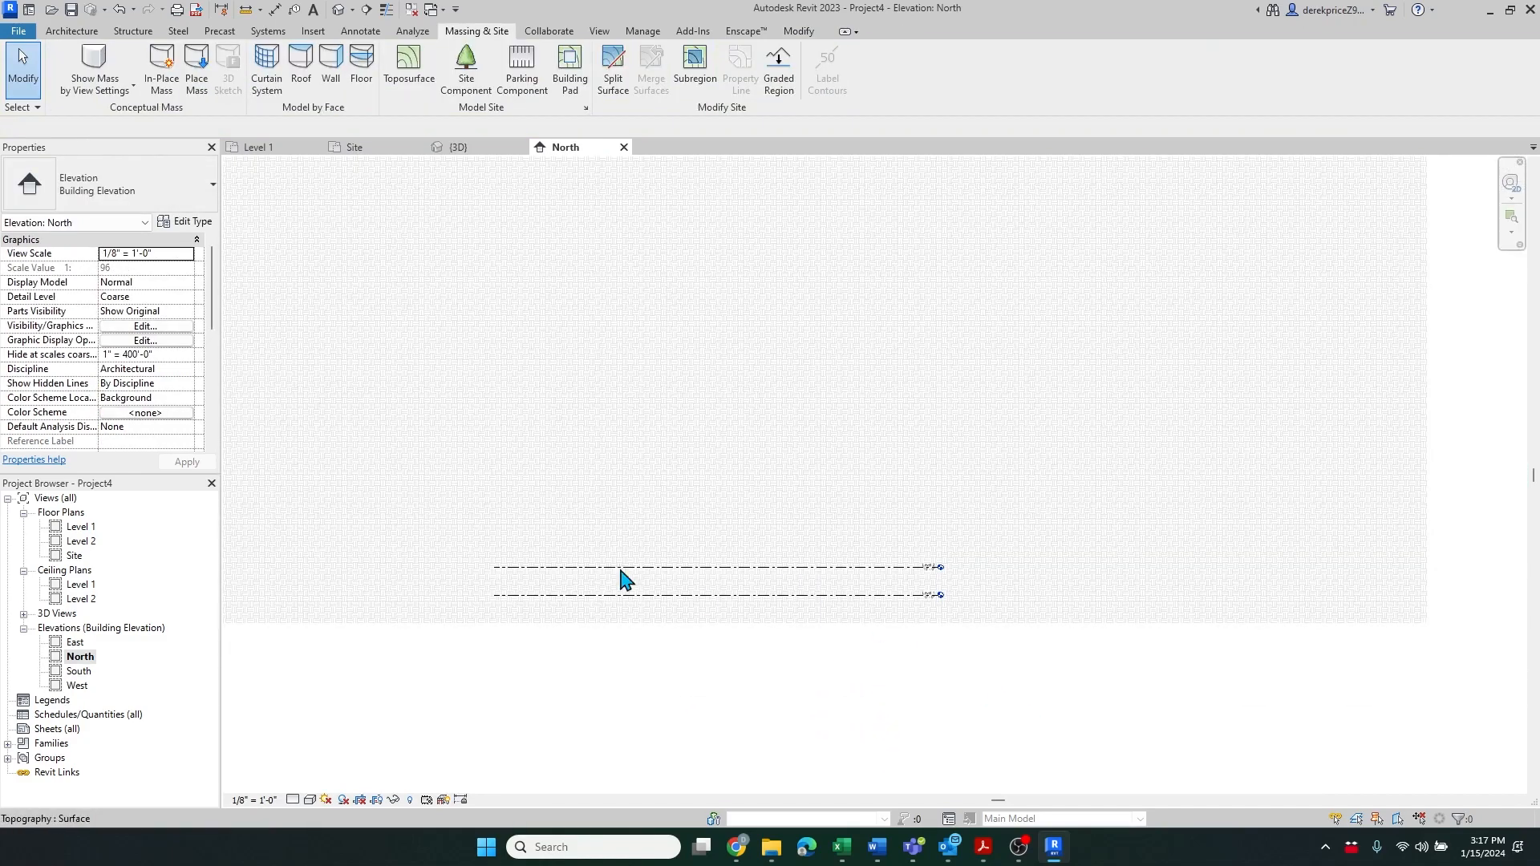
# Move Levels 1 and 2 up from their default height onto the top of the toposurface
pyautogui.moveTo(464, 655); pyautogui.dragTo(1038, 553)
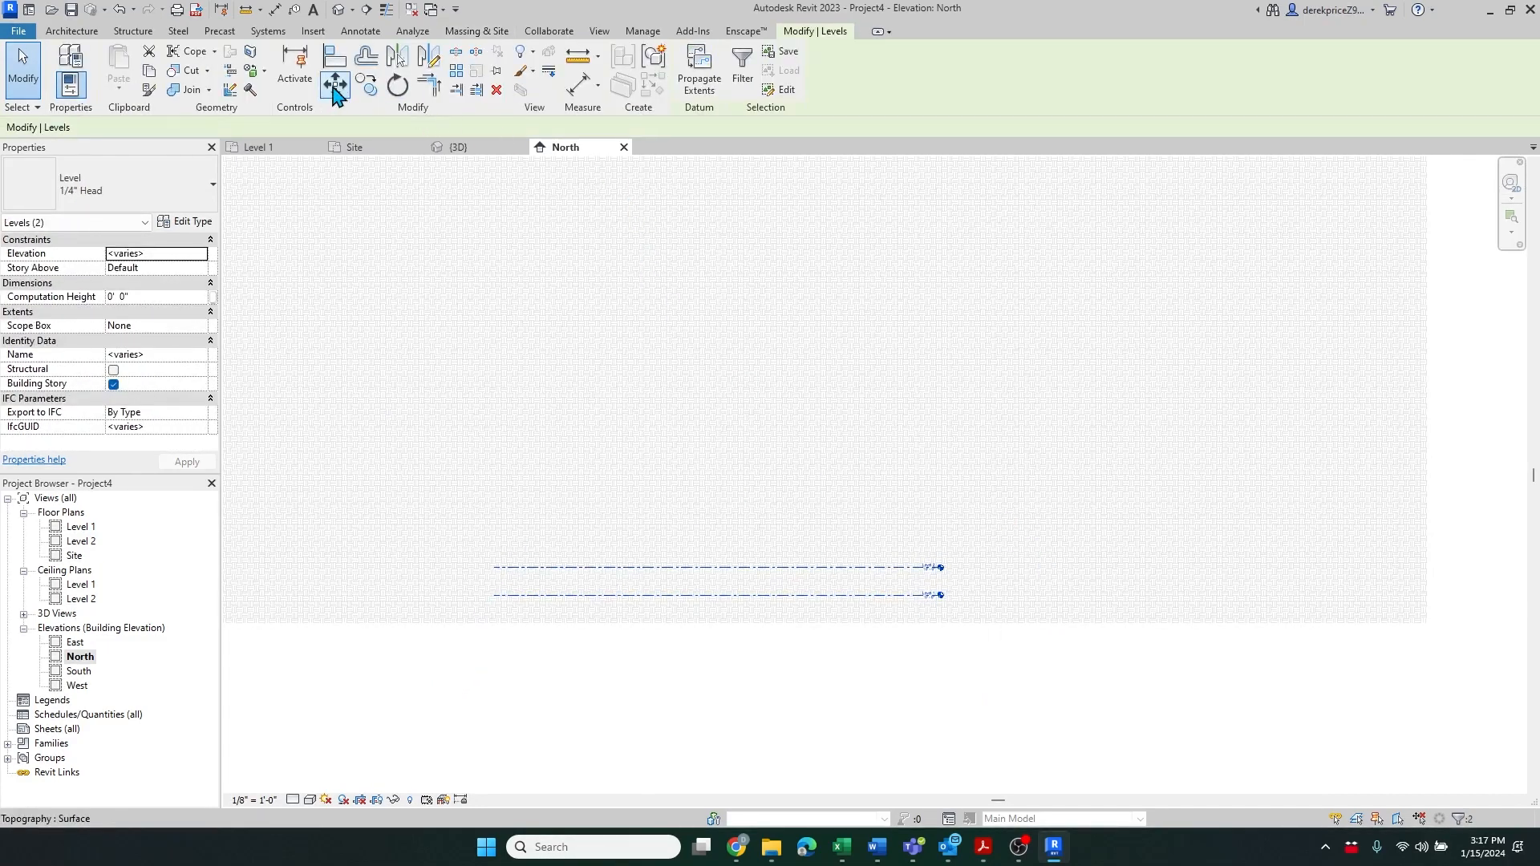
pyautogui.click(337, 87)
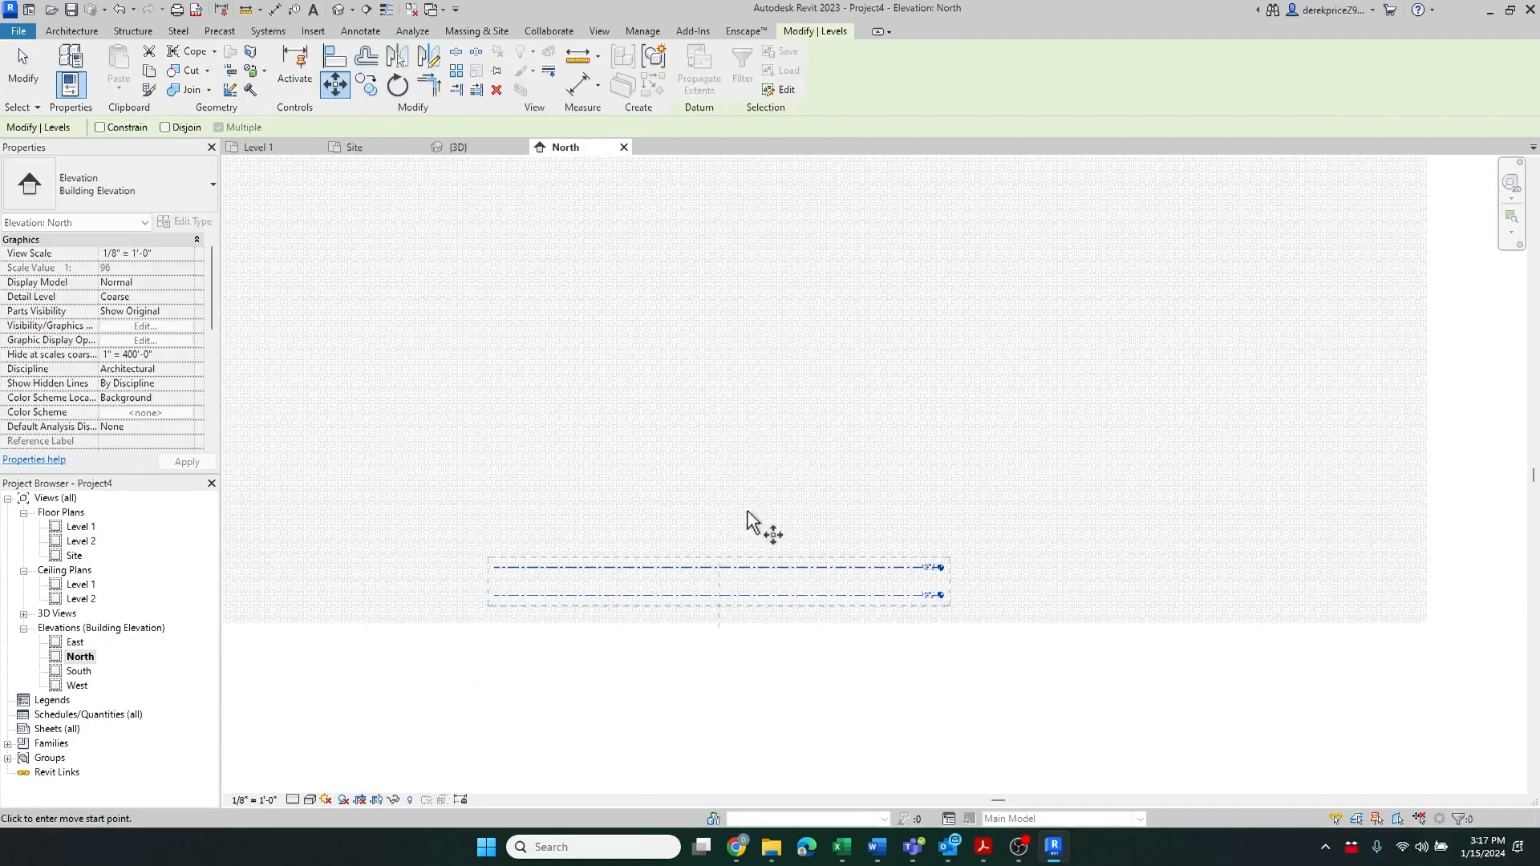
pyautogui.click(731, 595)
pyautogui.scroll(-10, 729, 699)
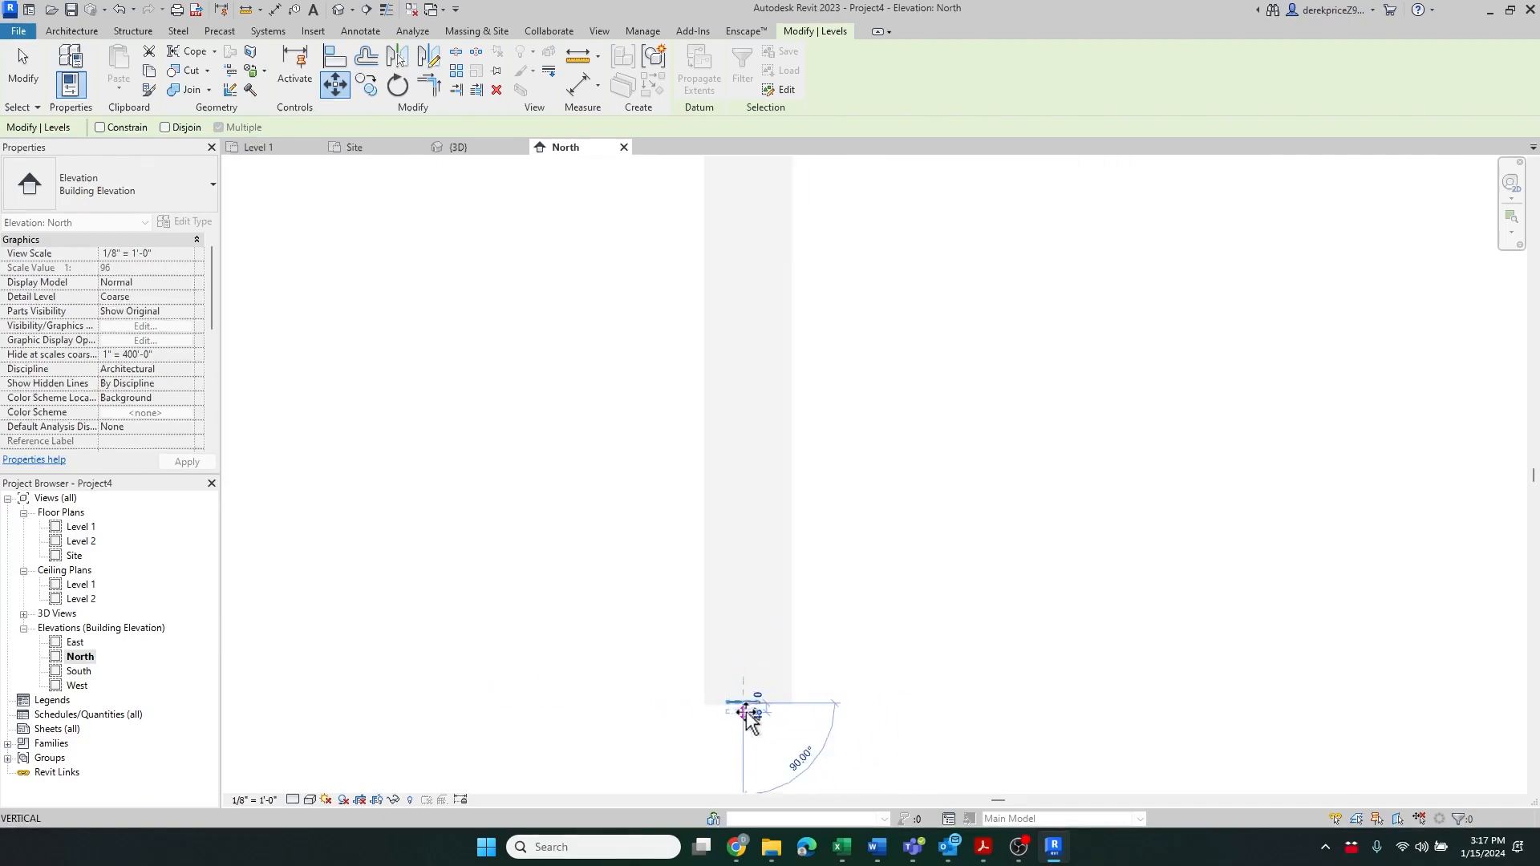
pyautogui.scroll(6, 739, 508)
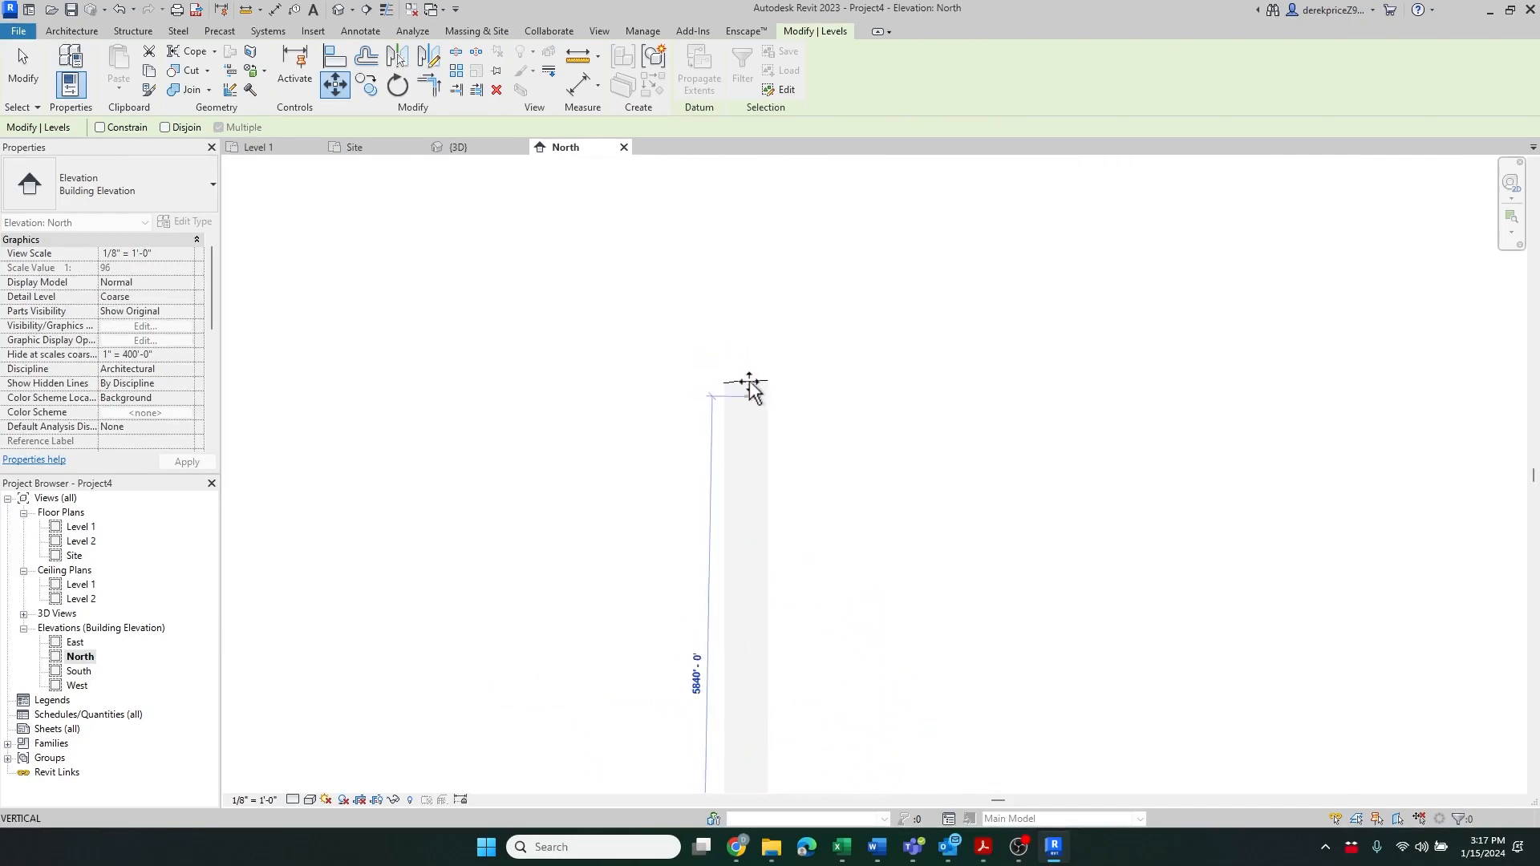
pyautogui.scroll(4, 747, 385)
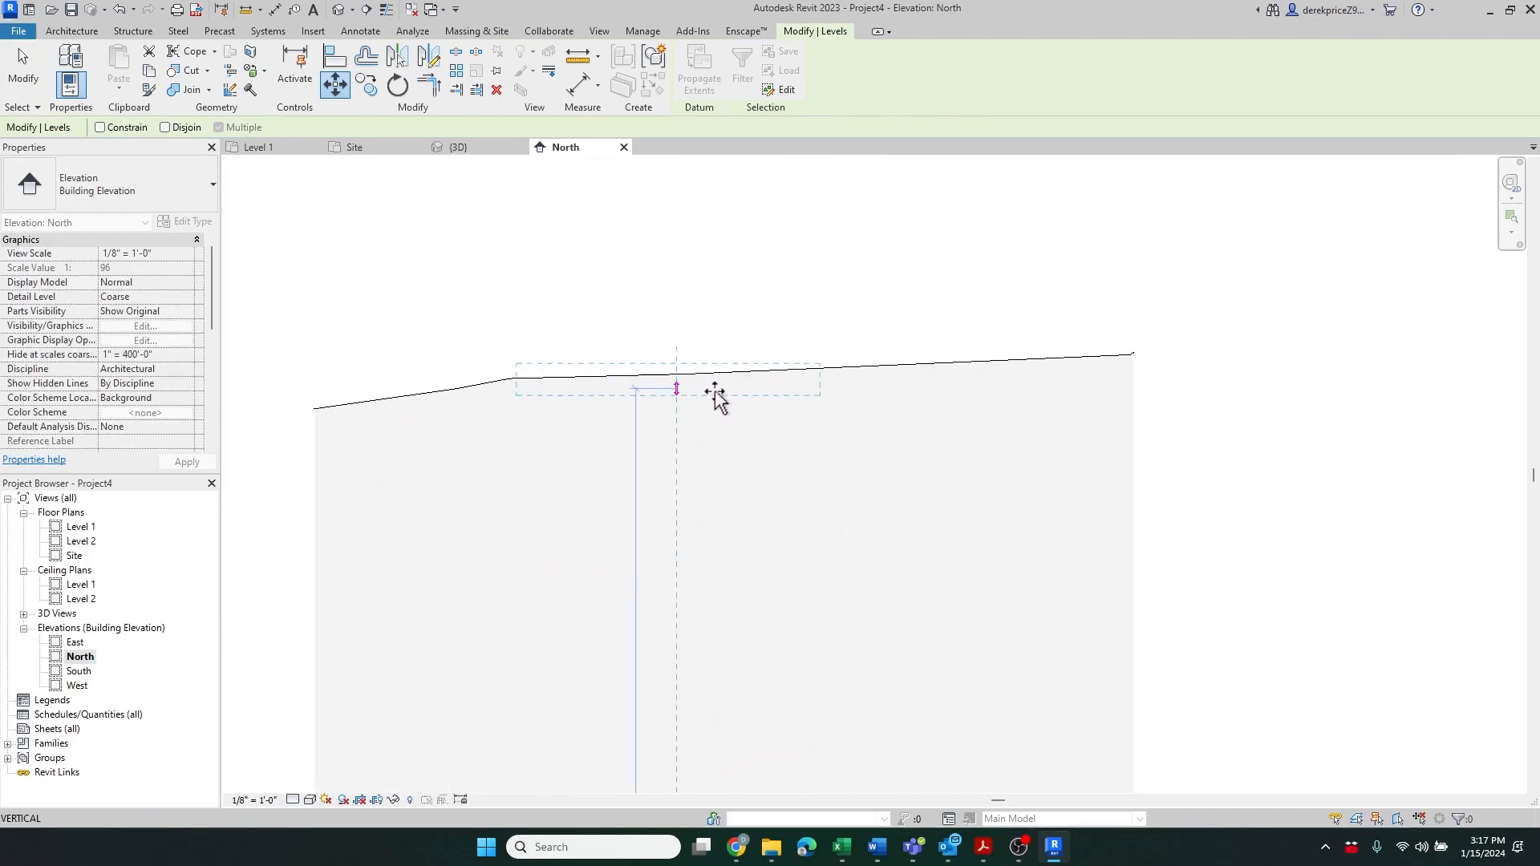
pyautogui.click(705, 351)
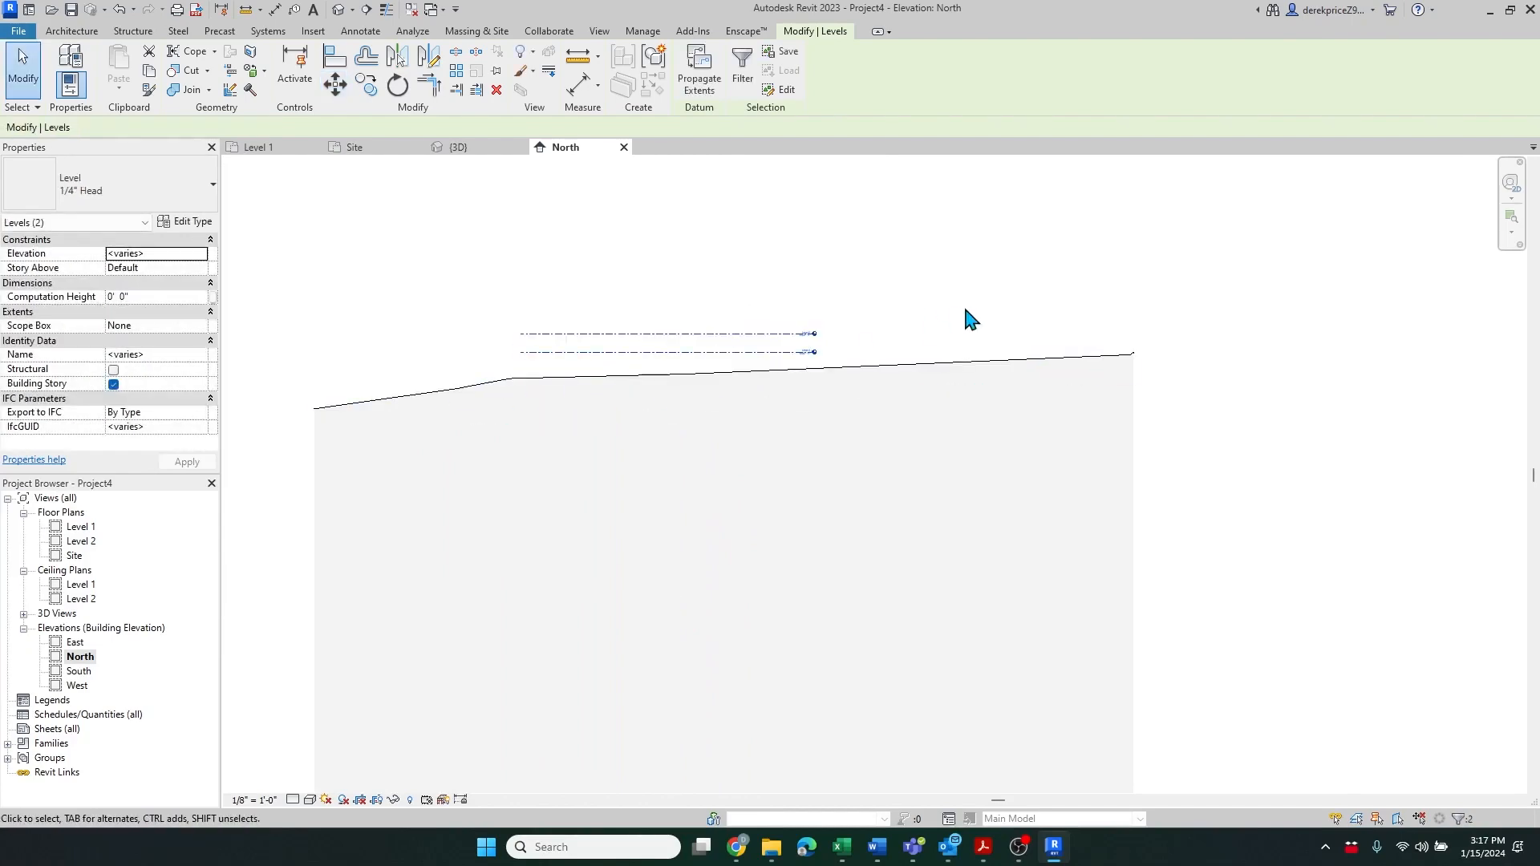
# Nudge the selected levels slightly downward and zoom in on the Level 1 and Level 2 heads
pyautogui.scroll(3, 1089, 360)
pyautogui.scroll(-2, 1457, 407)
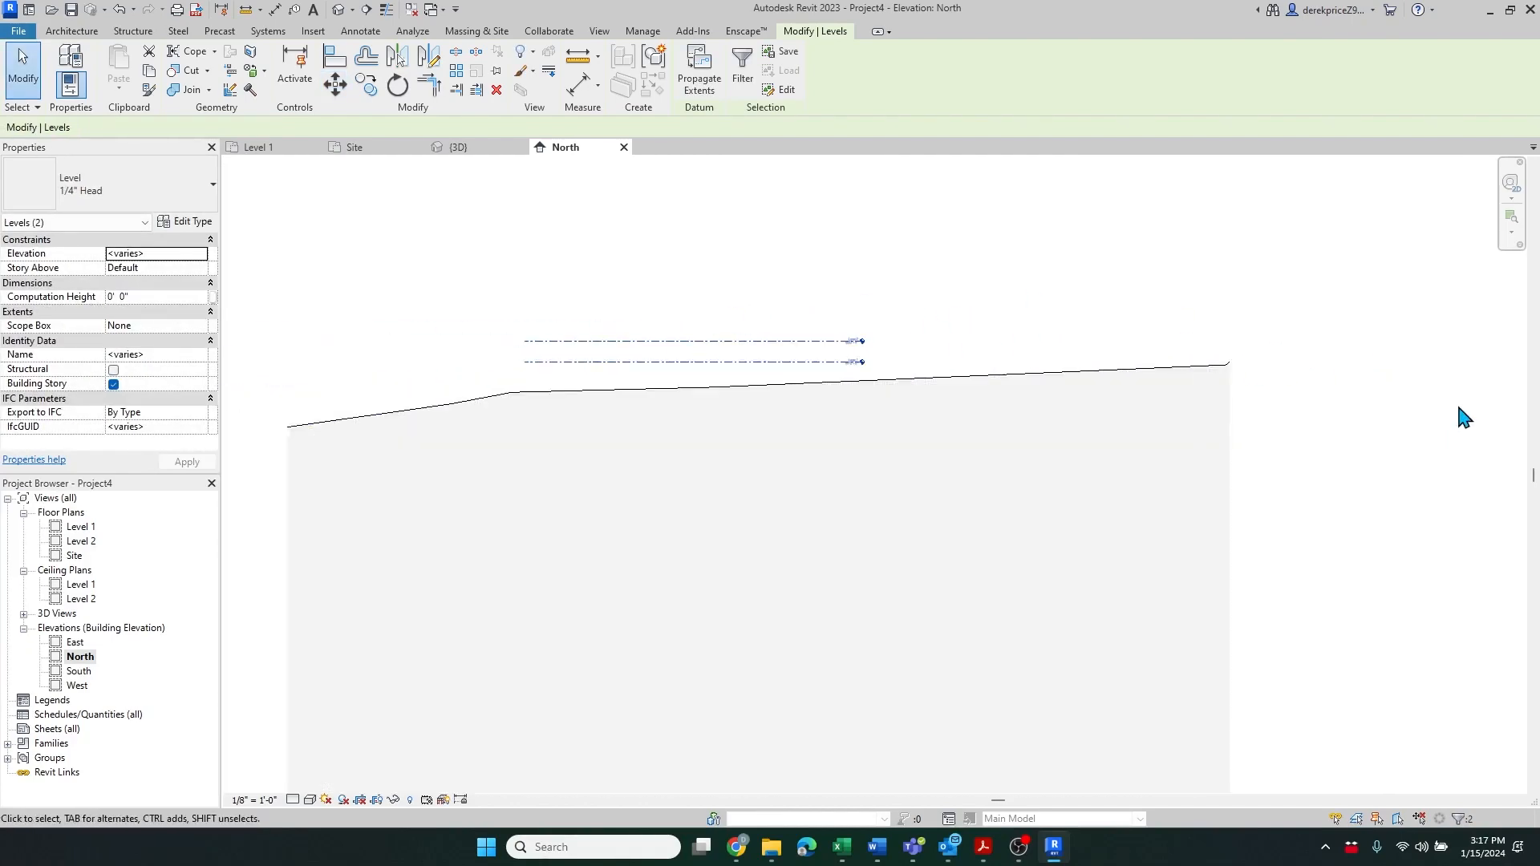
pyautogui.scroll(-1, 1460, 407)
pyautogui.scroll(3, 730, 391)
pyautogui.press('Down')
pyautogui.press('Down')
pyautogui.press('Down')
pyautogui.press('Down')
pyautogui.press('Down')
pyautogui.press('Down')
pyautogui.press('Down')
pyautogui.press('Down')
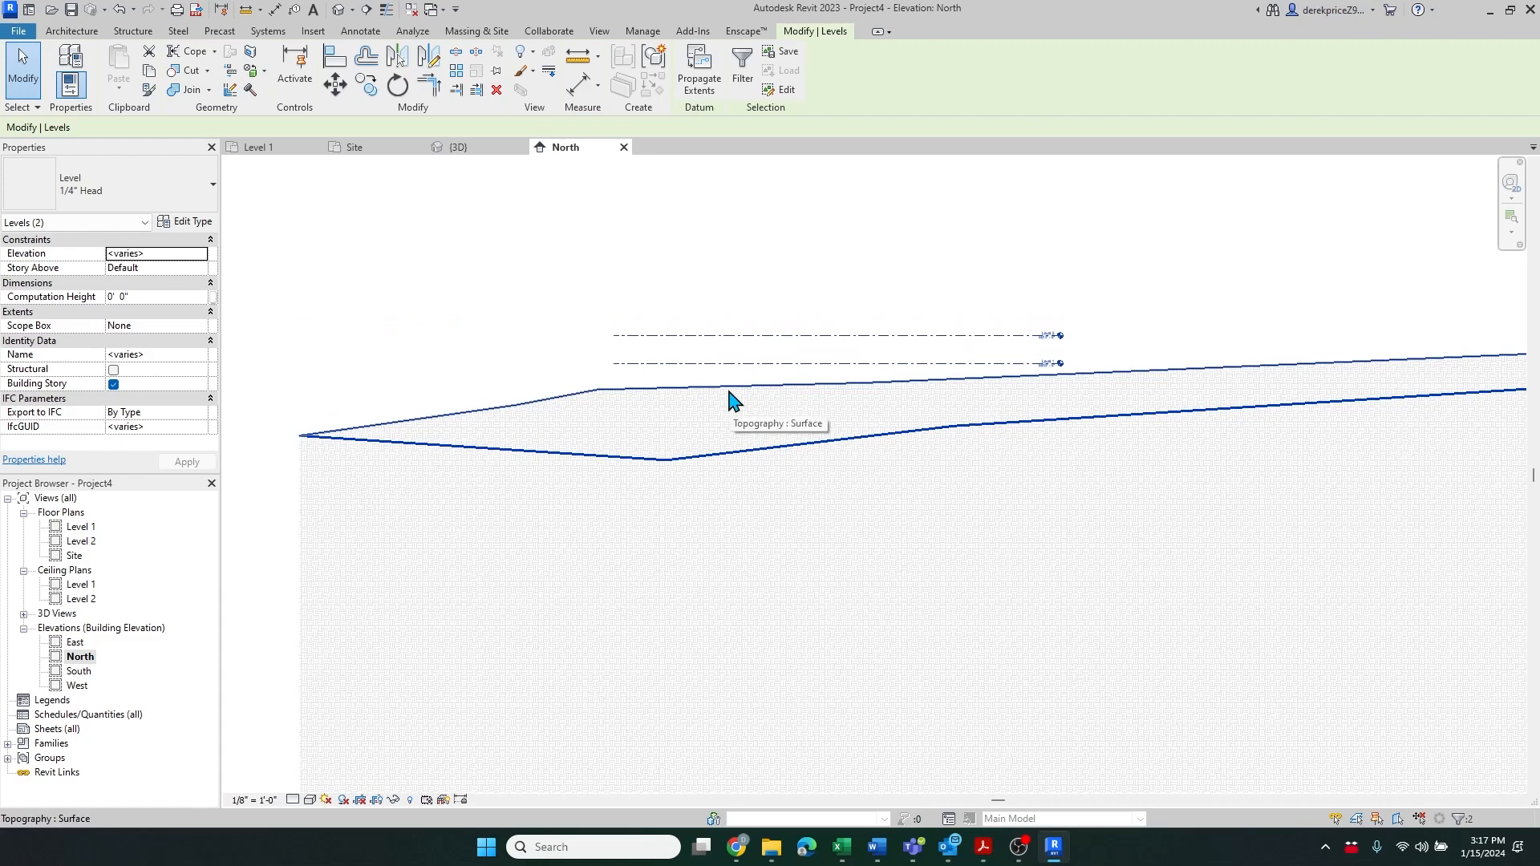
pyautogui.scroll(2, 923, 335)
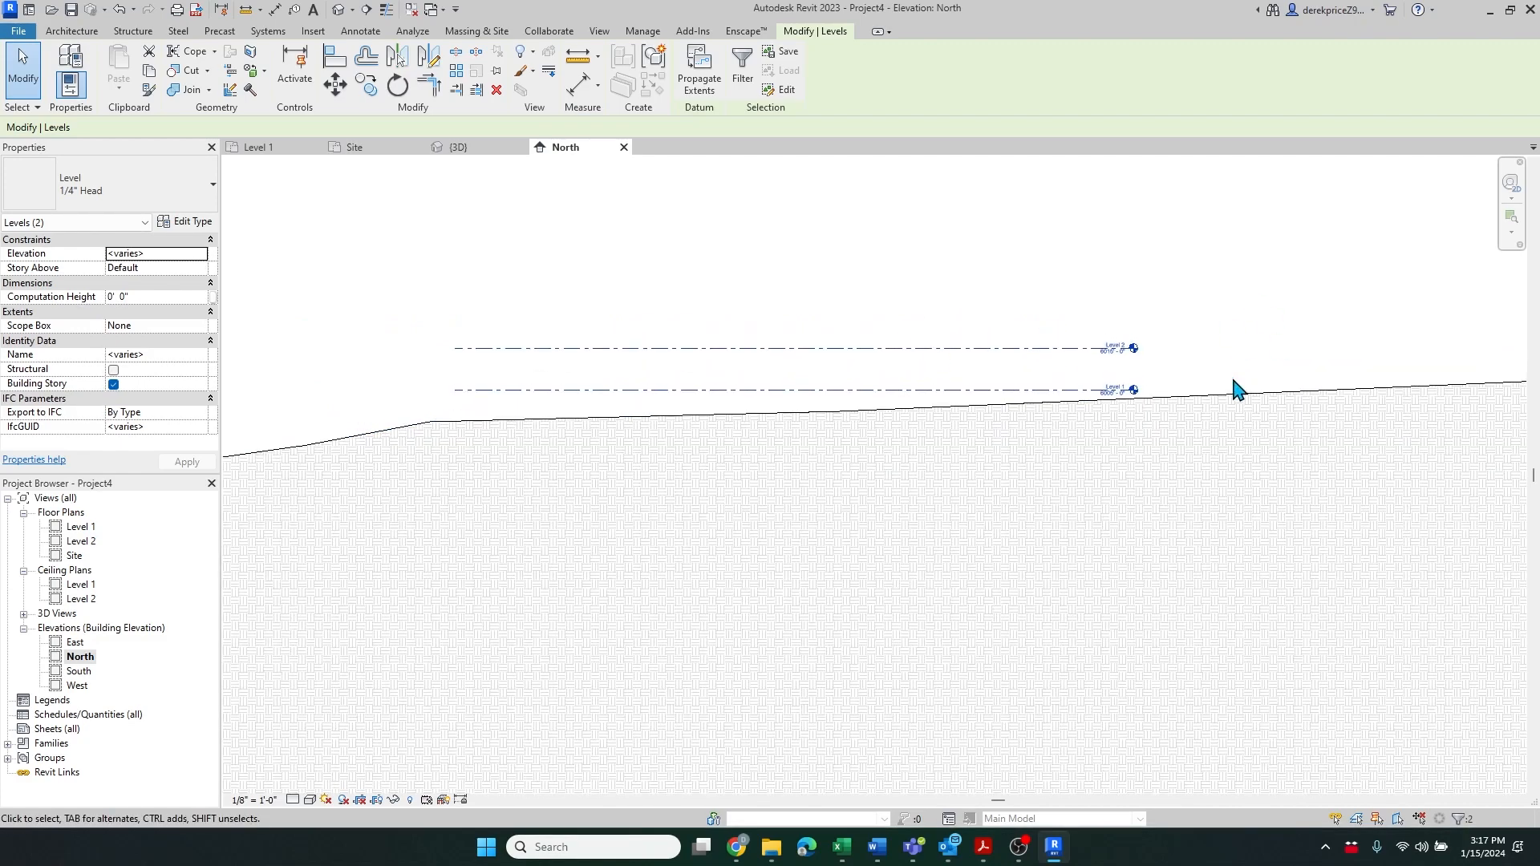
pyautogui.scroll(5, 1111, 390)
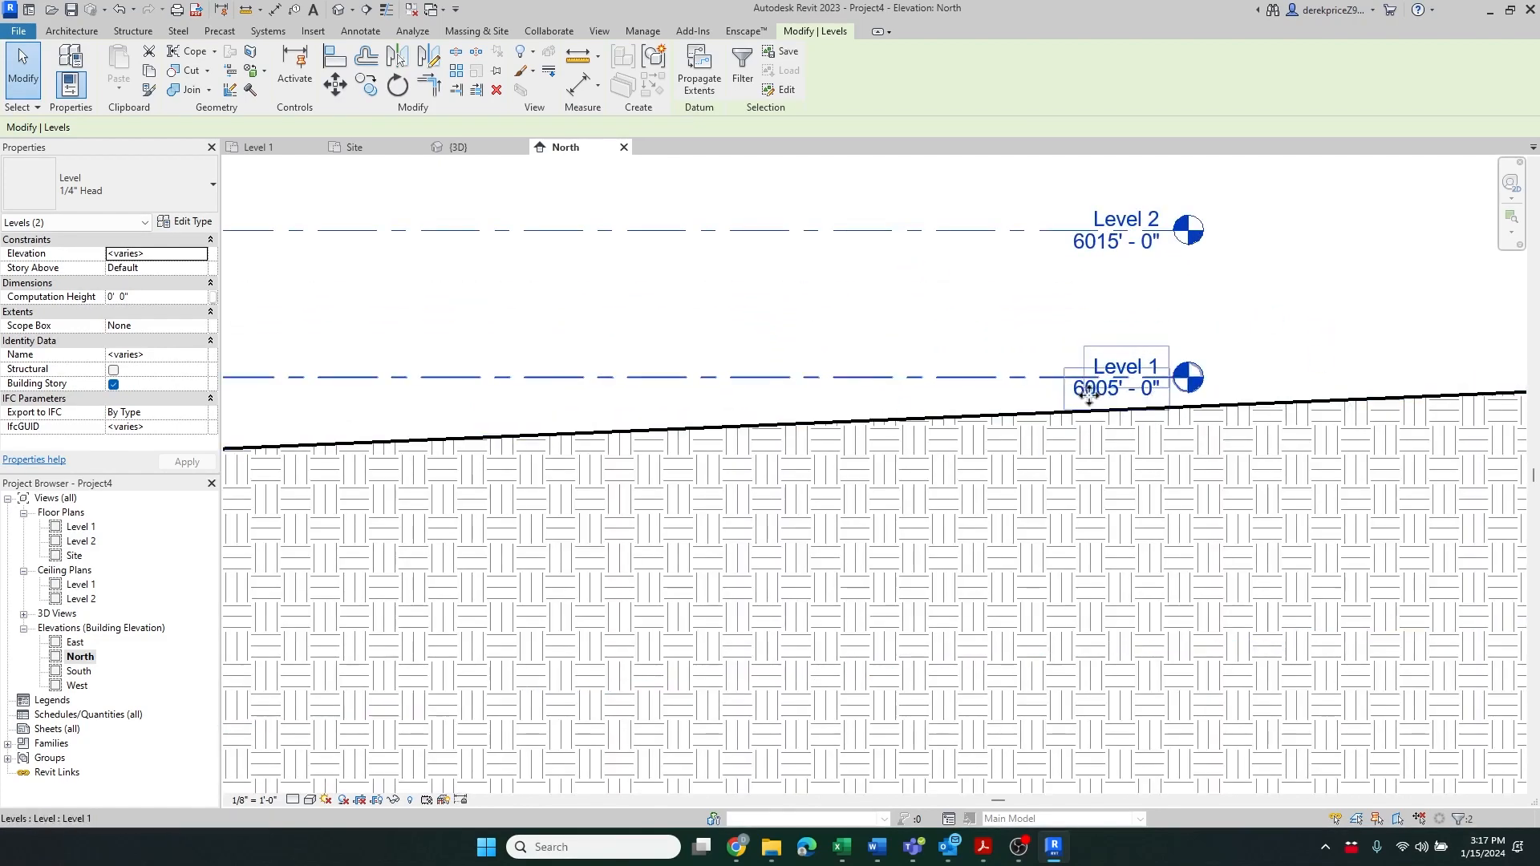
pyautogui.scroll(-2, 882, 377)
pyautogui.scroll(-6, 1079, 373)
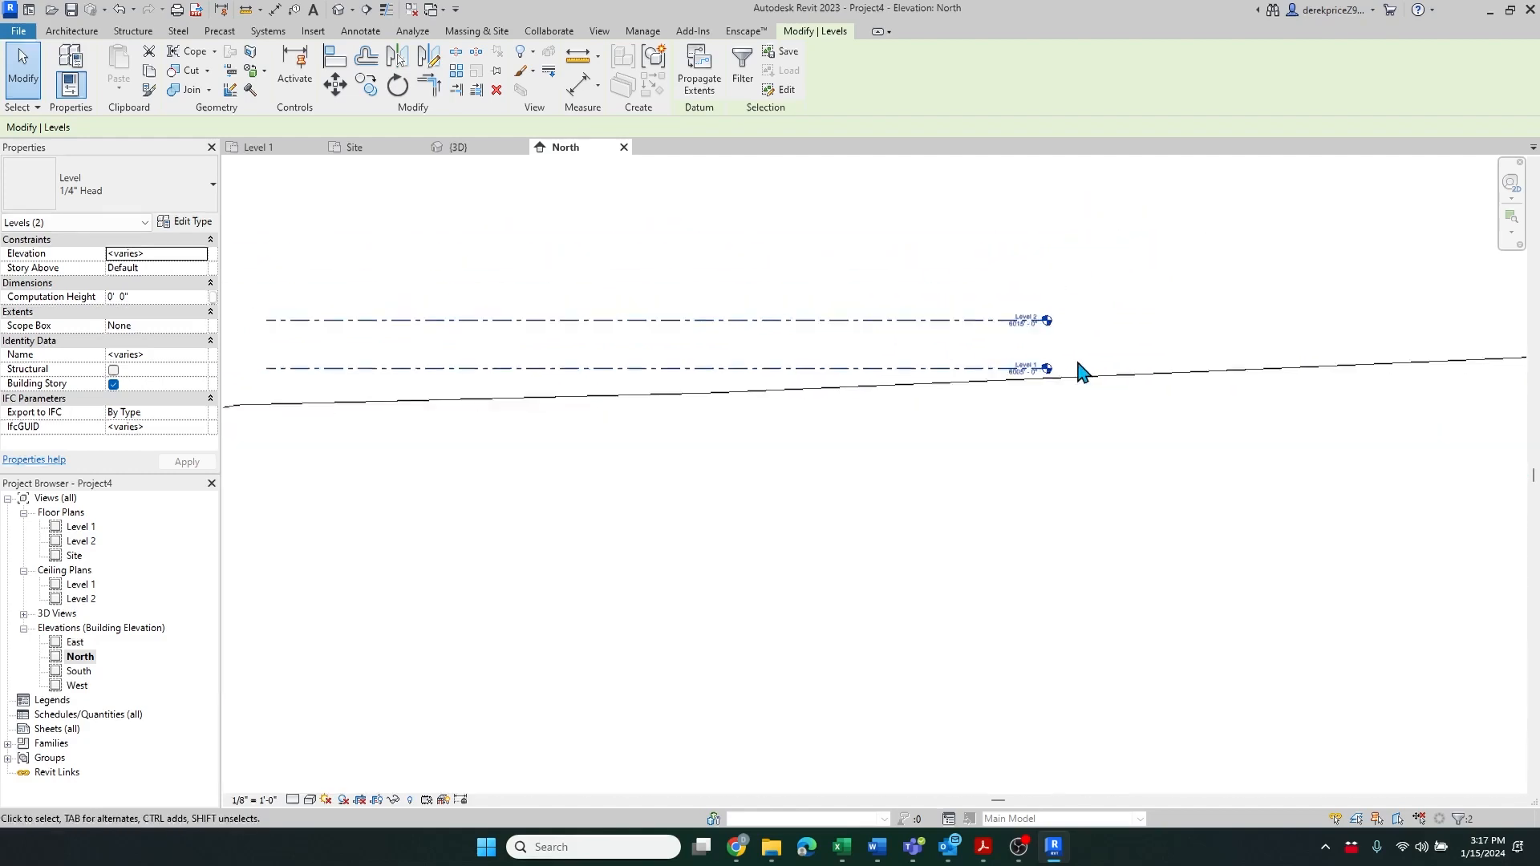
pyautogui.scroll(5, 1036, 361)
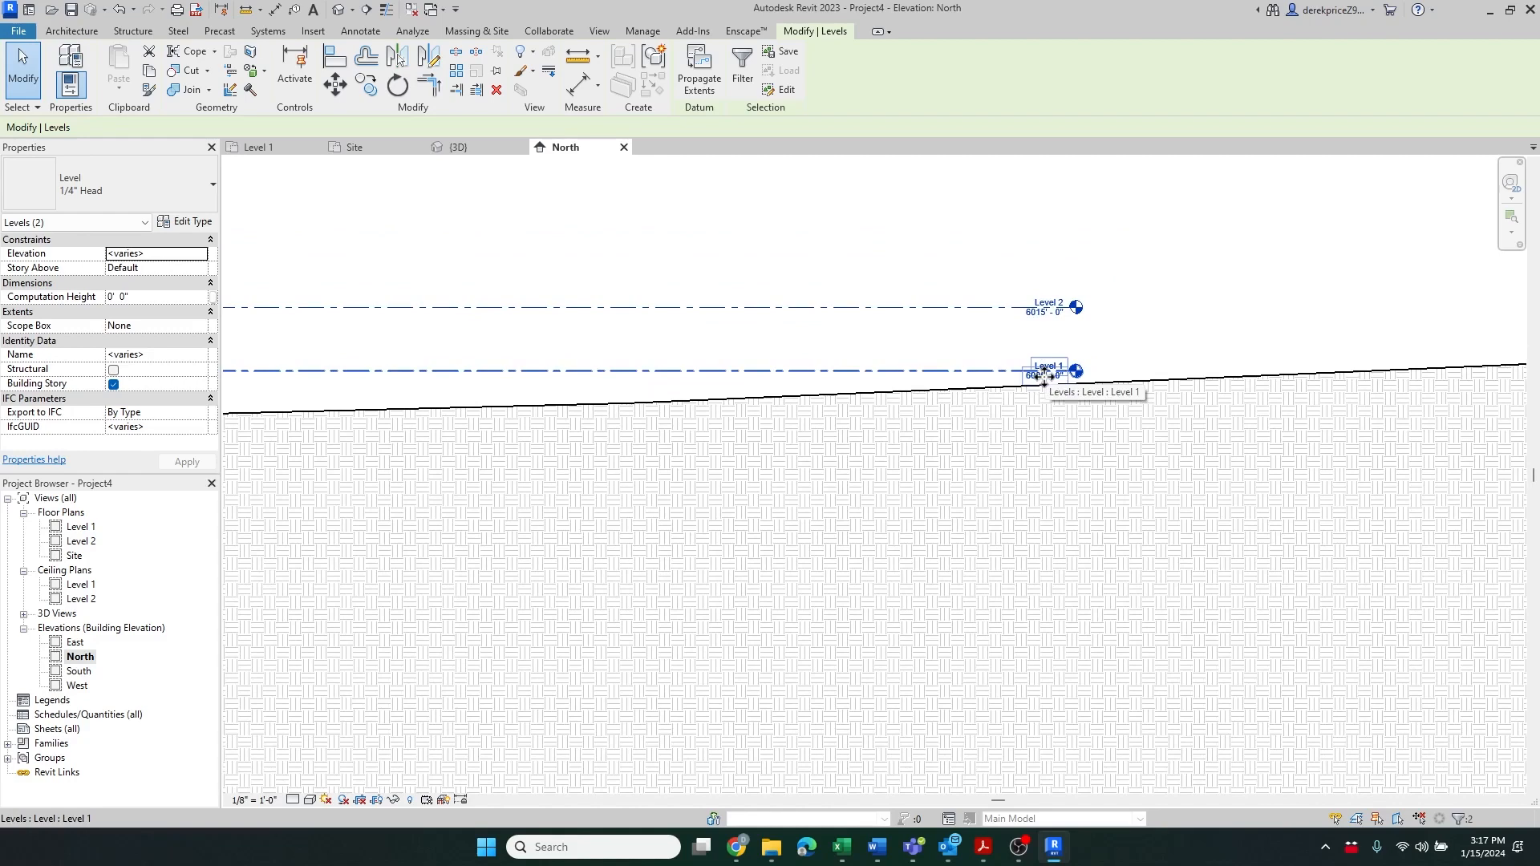
pyautogui.click(827, 234)
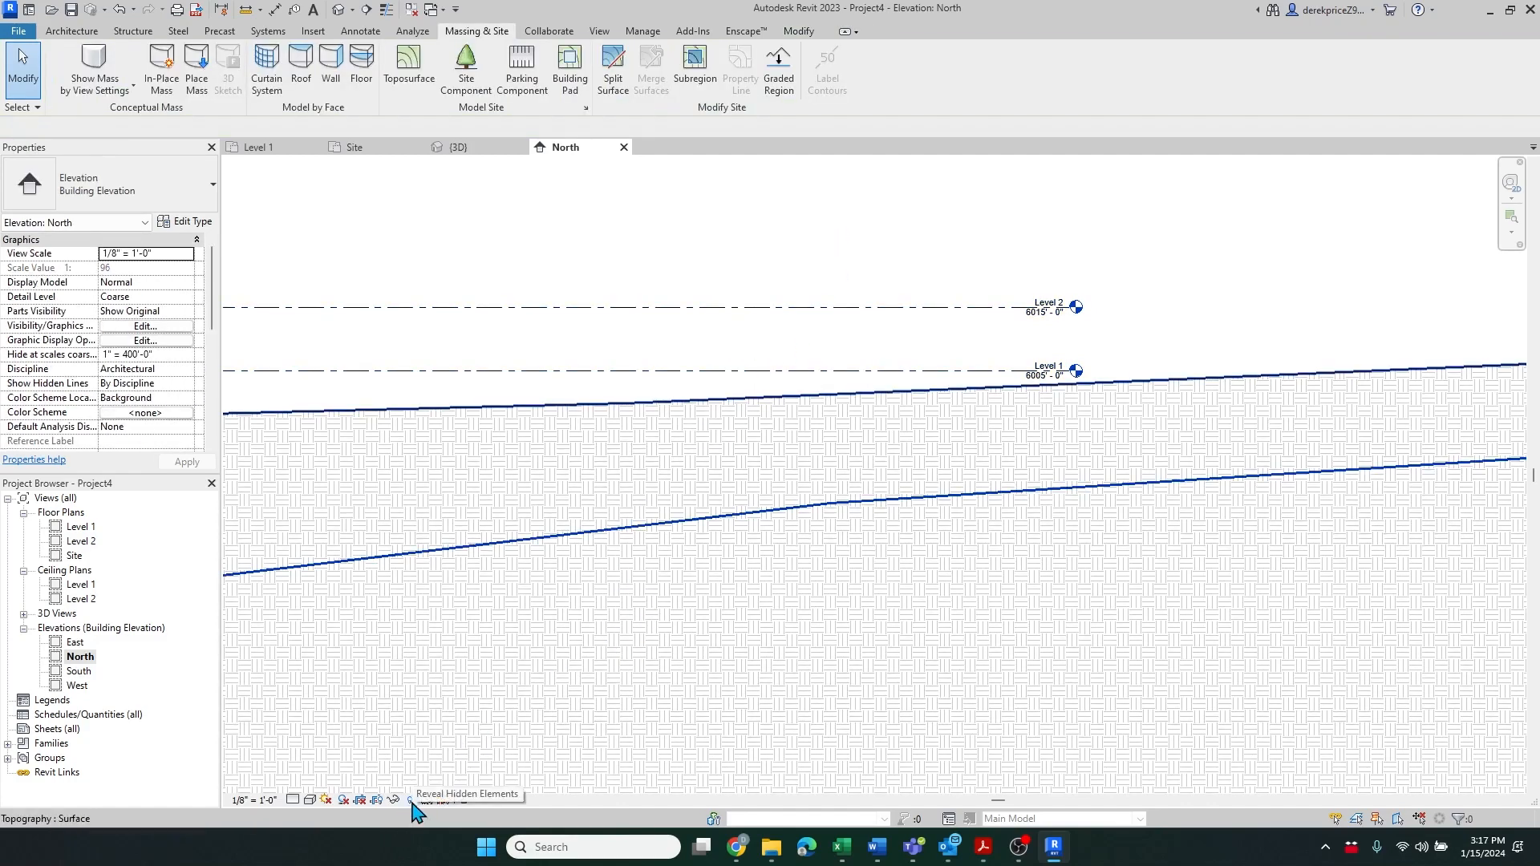
# Turn on Reveal Hidden Elements and locate the hidden project base point and survey point
pyautogui.click(410, 800)
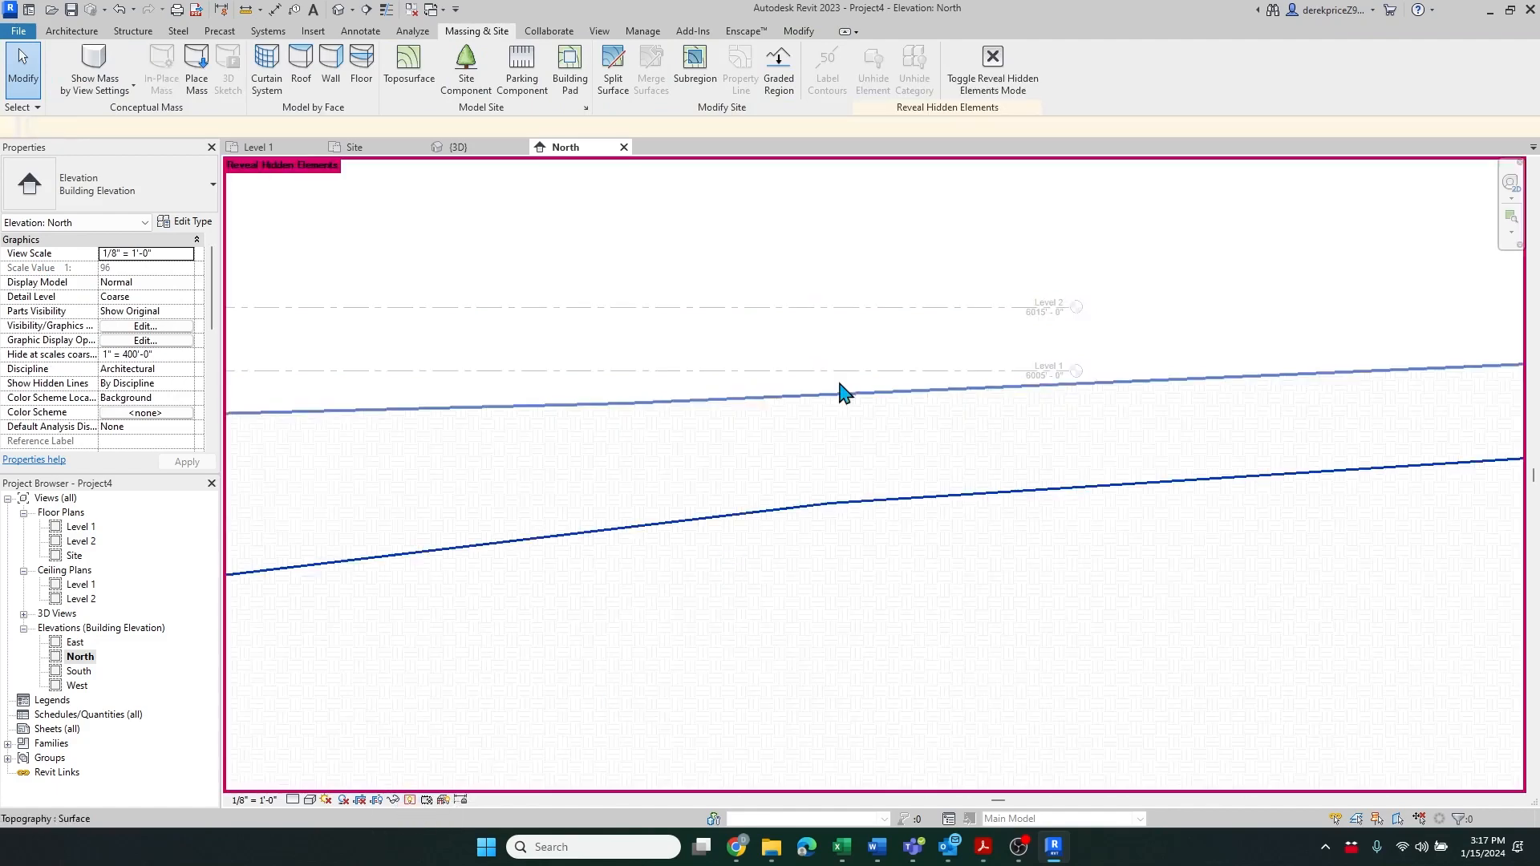
pyautogui.scroll(-5, 843, 316)
pyautogui.scroll(-5, 791, 288)
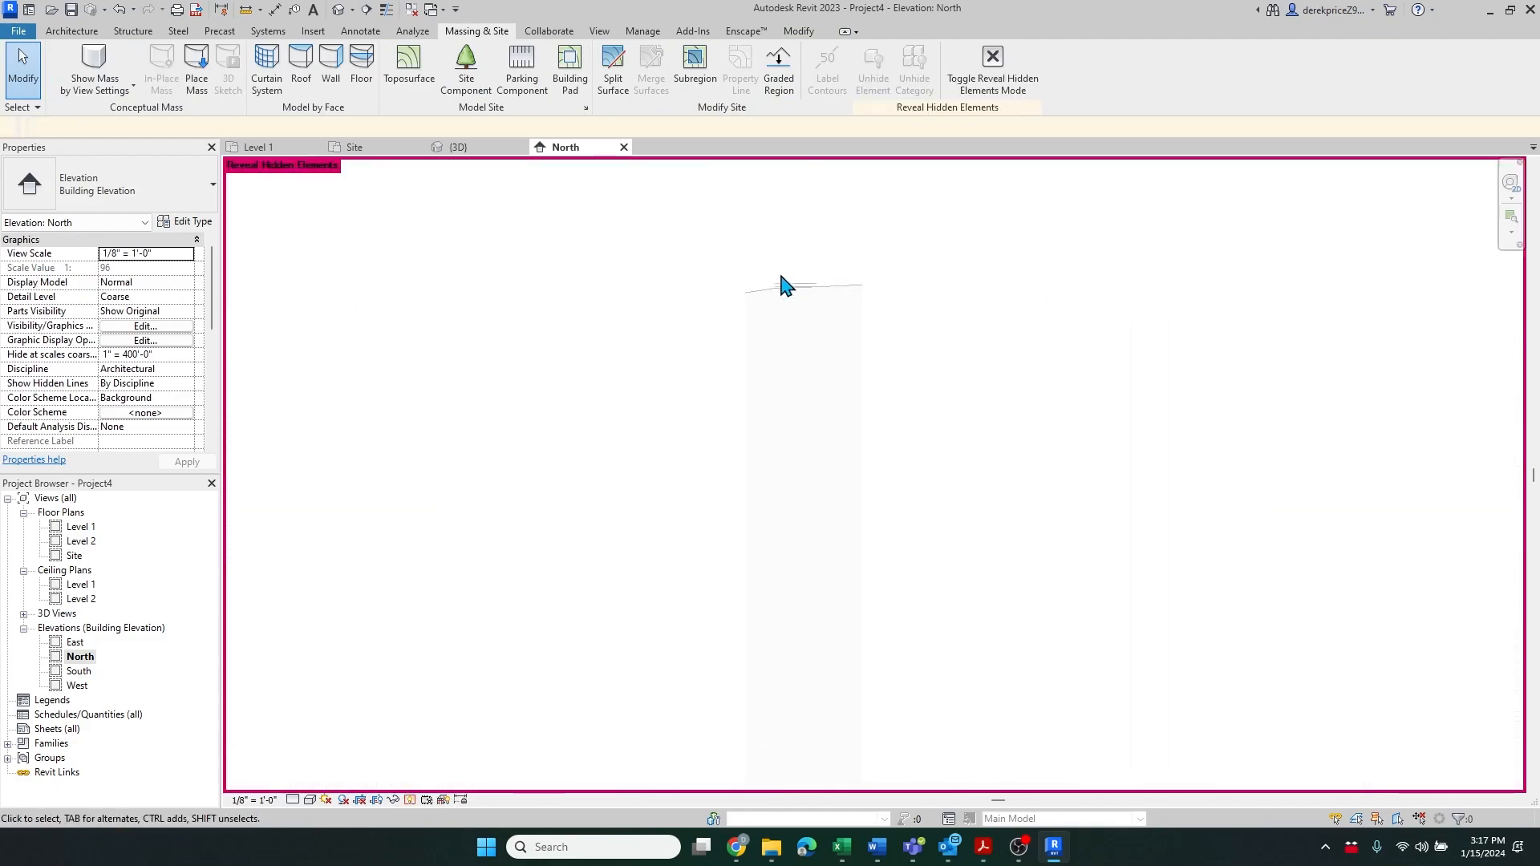
pyautogui.scroll(10, 777, 681)
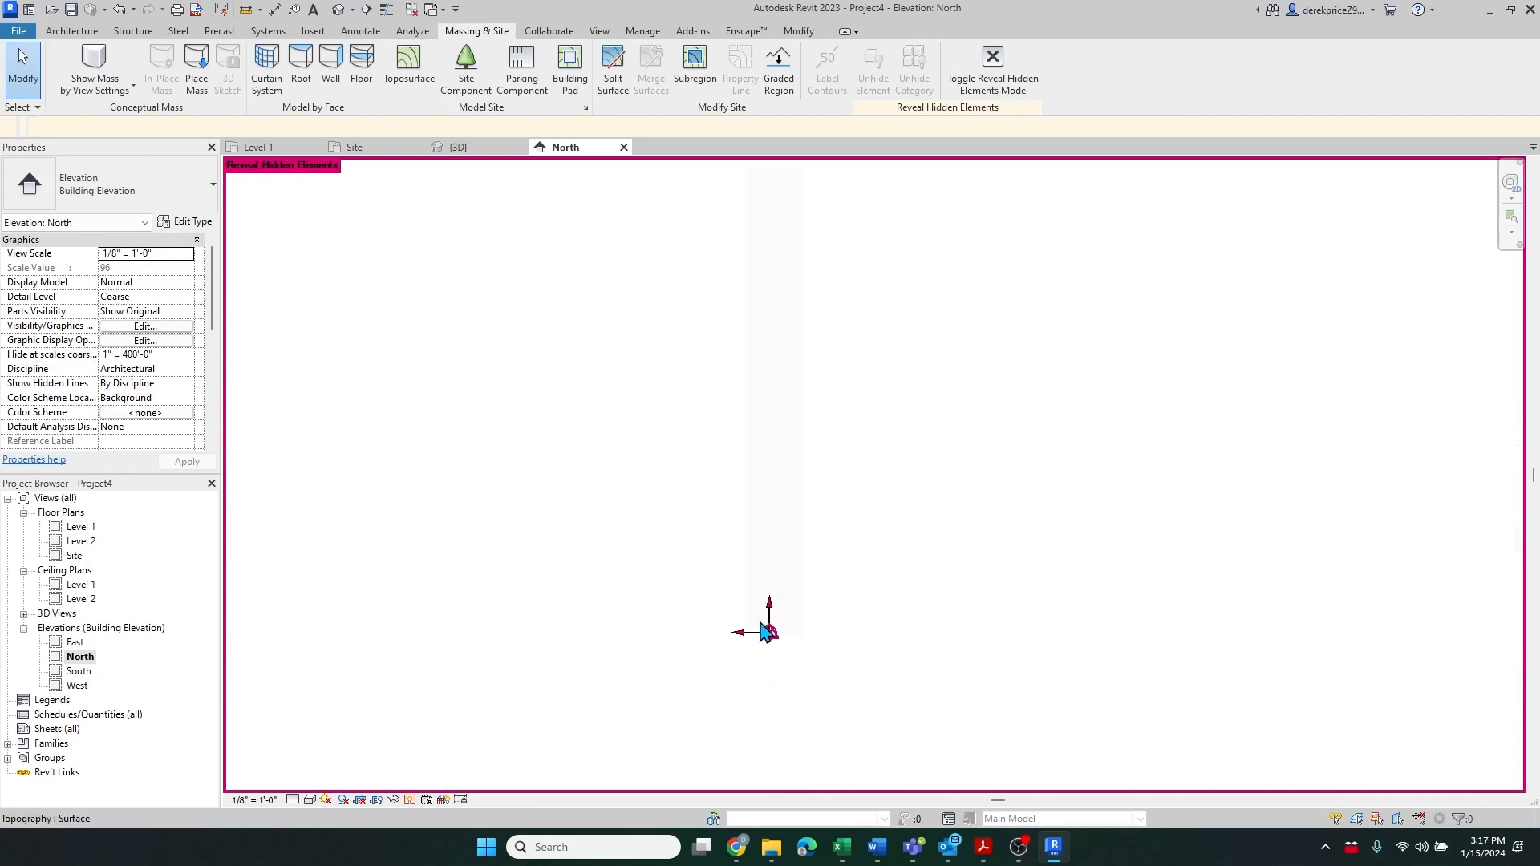
pyautogui.moveTo(735, 627); pyautogui.dragTo(826, 585)
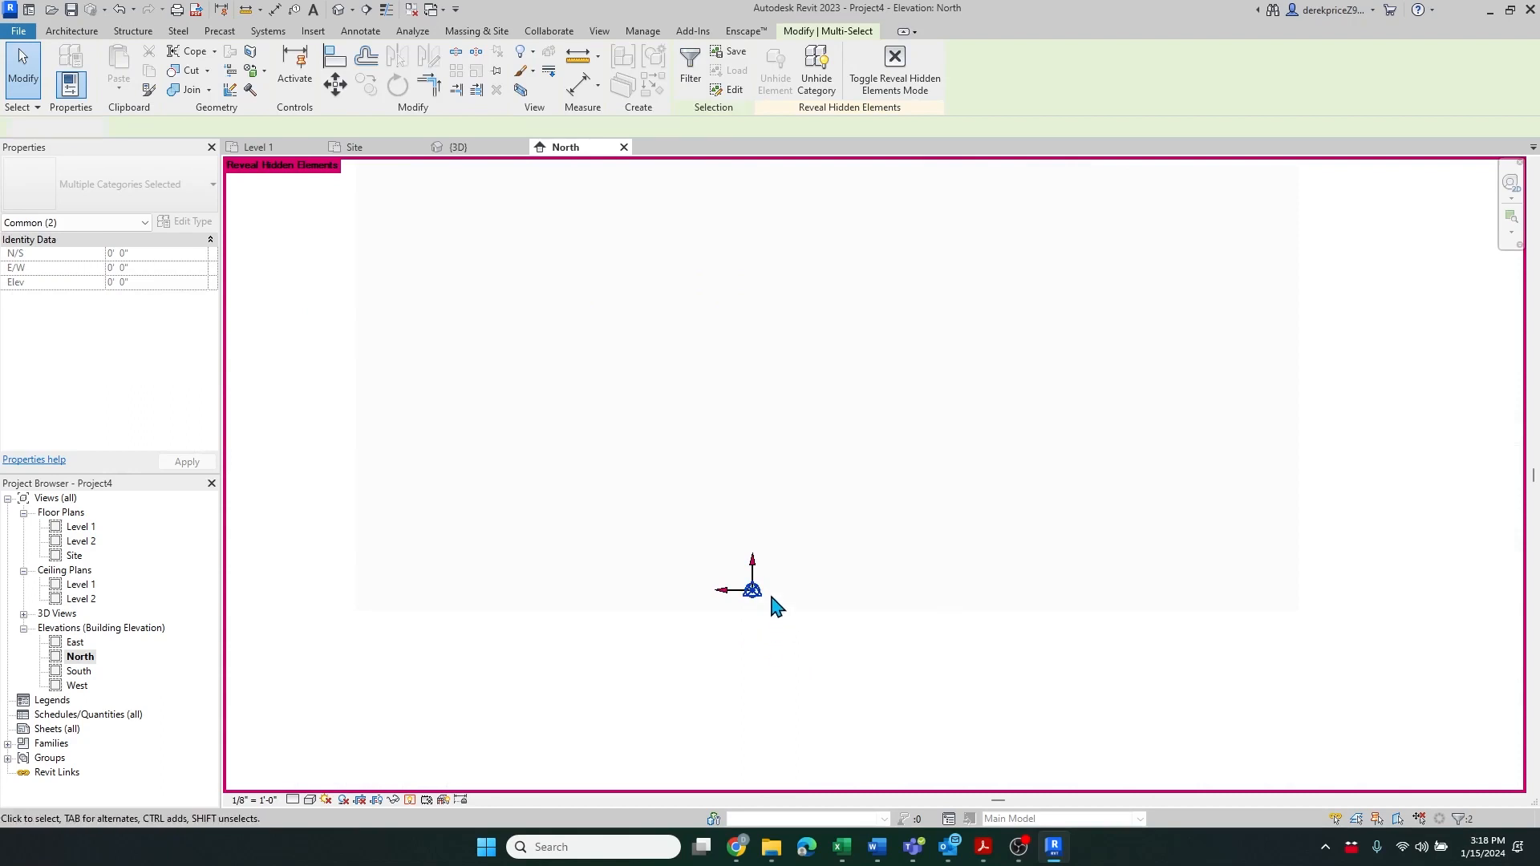
pyautogui.press('Escape')
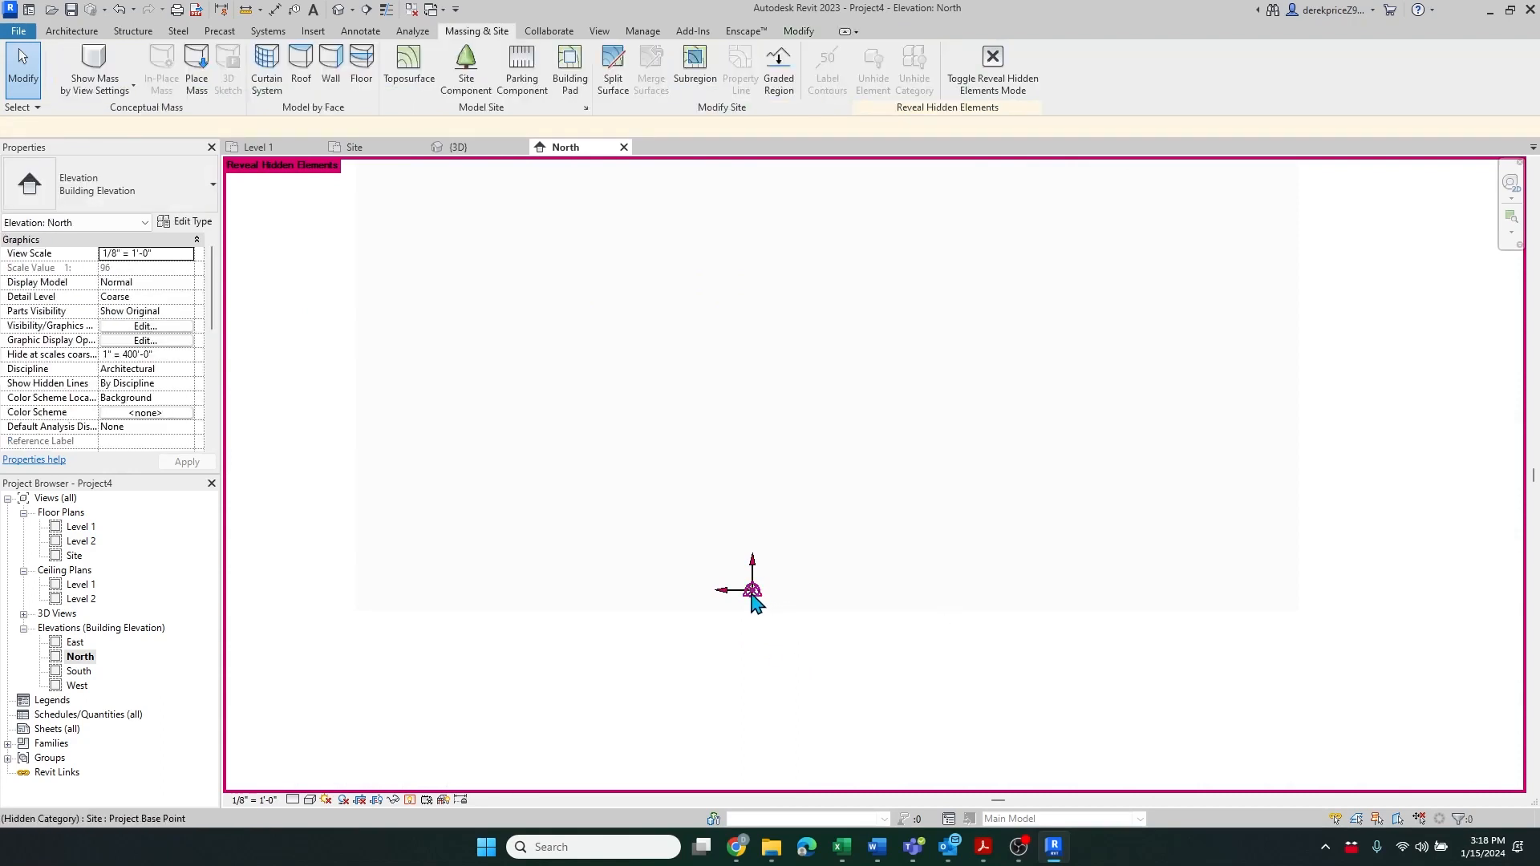
# Inspect the project base point and the survey point one after the other
pyautogui.click(754, 597)
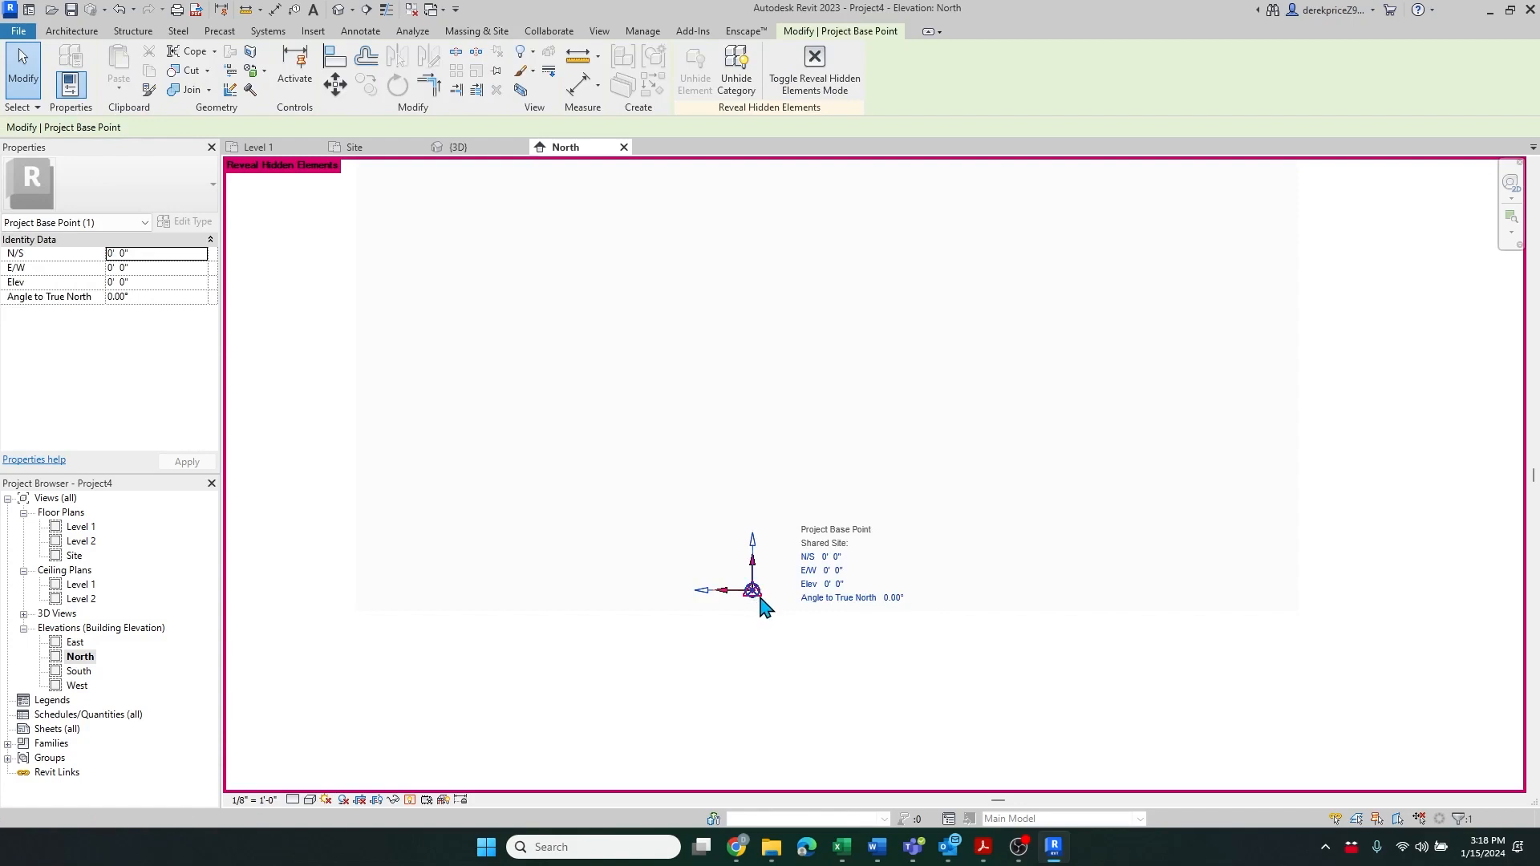
pyautogui.click(756, 645)
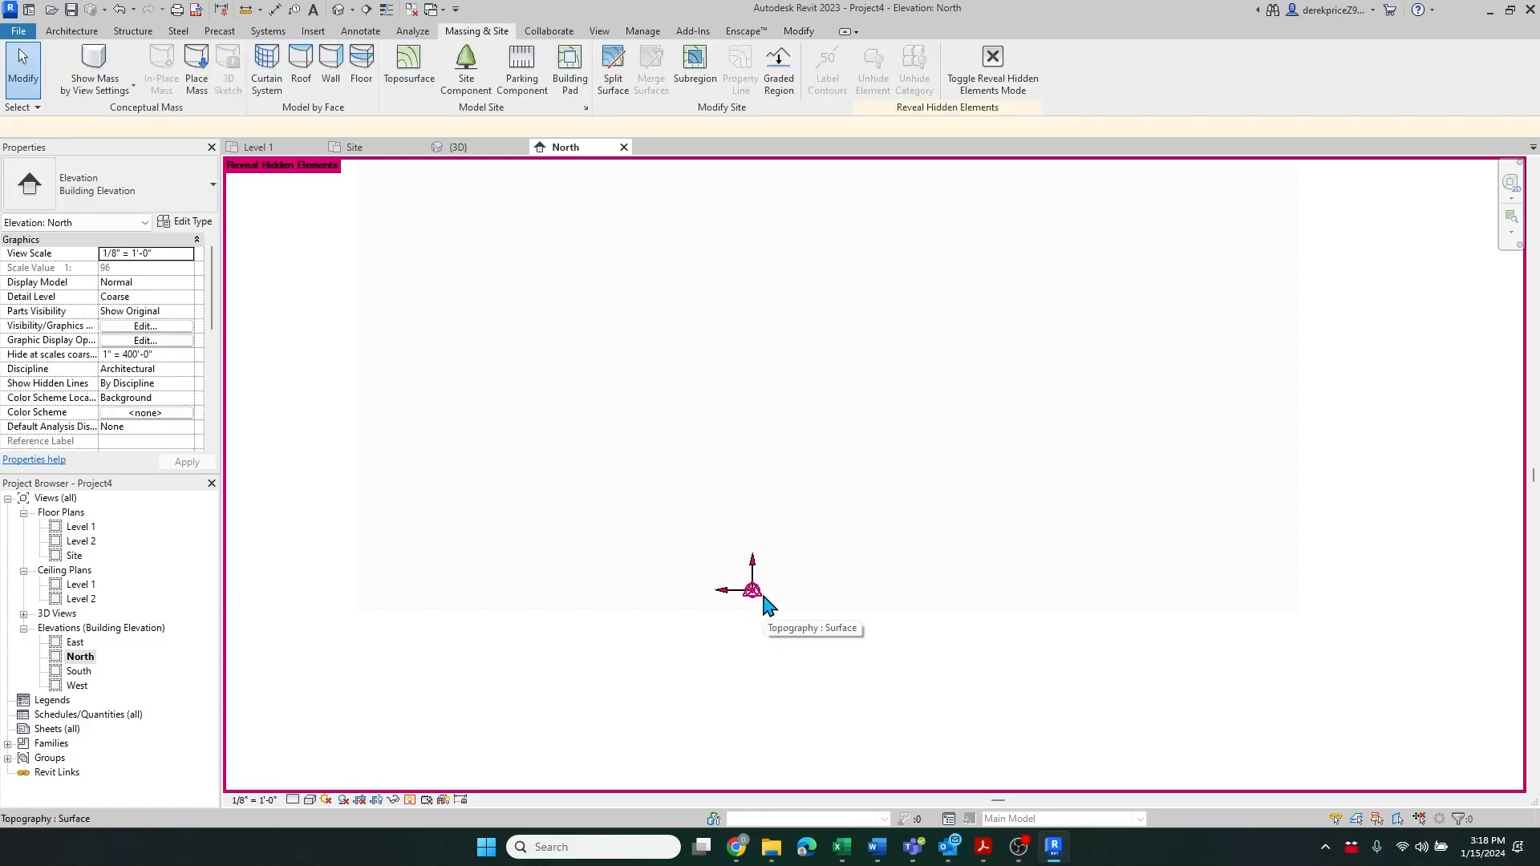
pyautogui.click(758, 602)
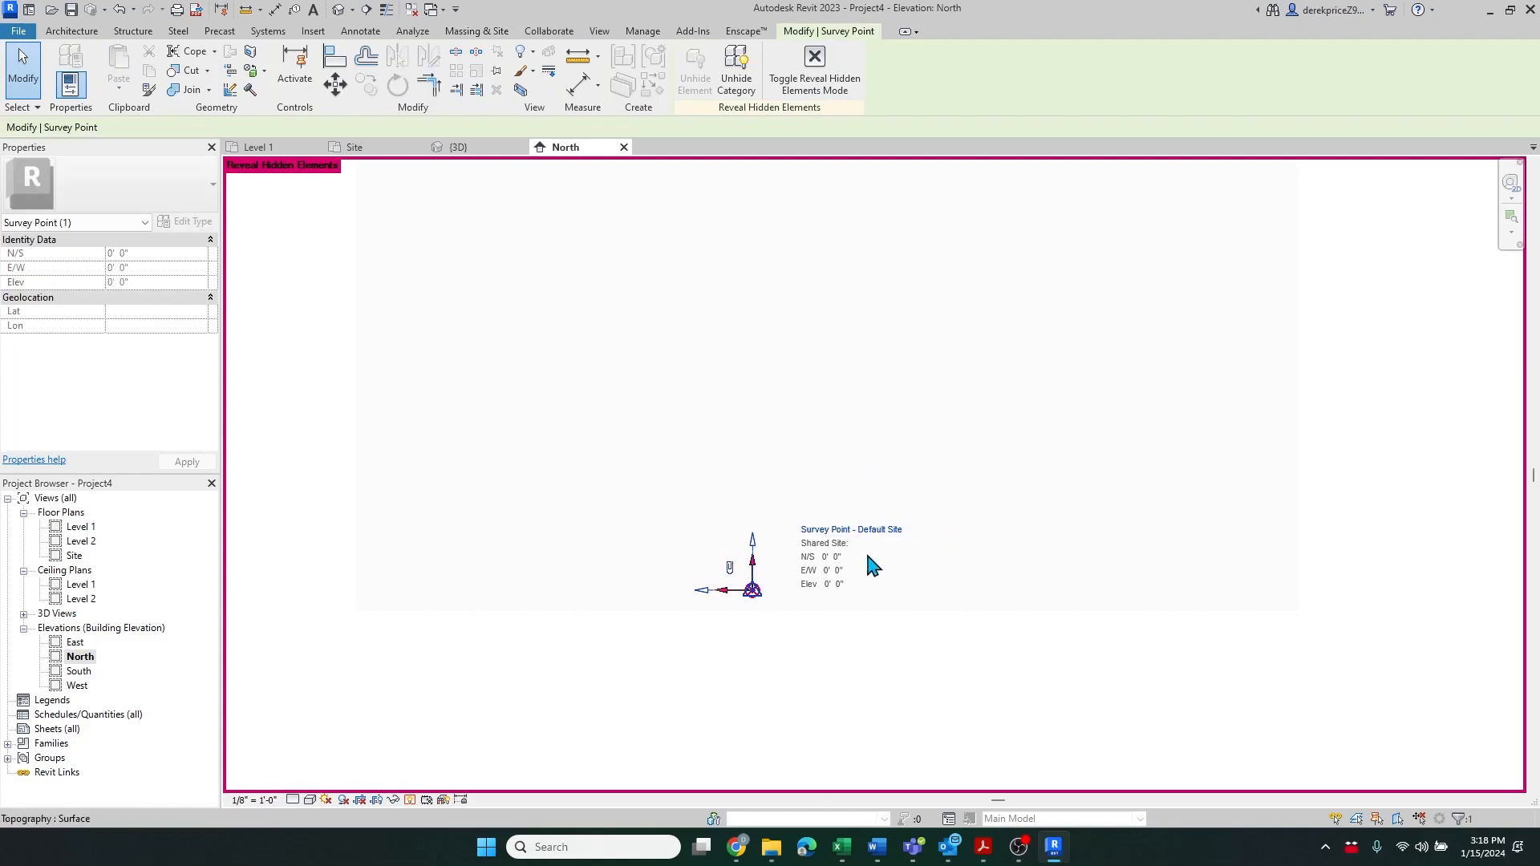
pyautogui.click(711, 651)
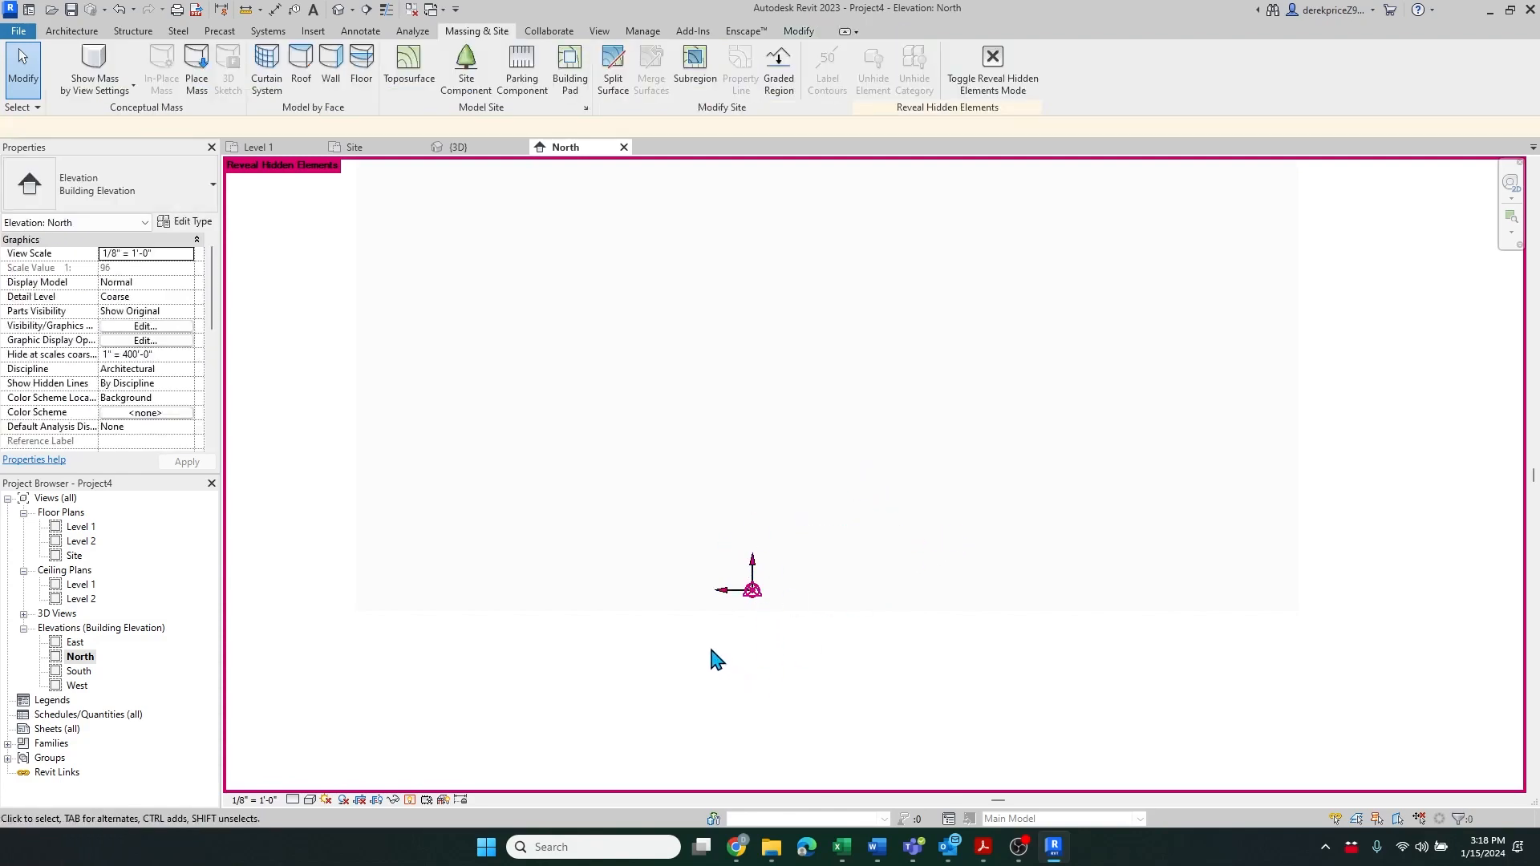
# Move the project base point and survey point together up to Level 1 on the topography
pyautogui.moveTo(712, 650); pyautogui.dragTo(817, 594)
pyautogui.press('m')
pyautogui.press('v')
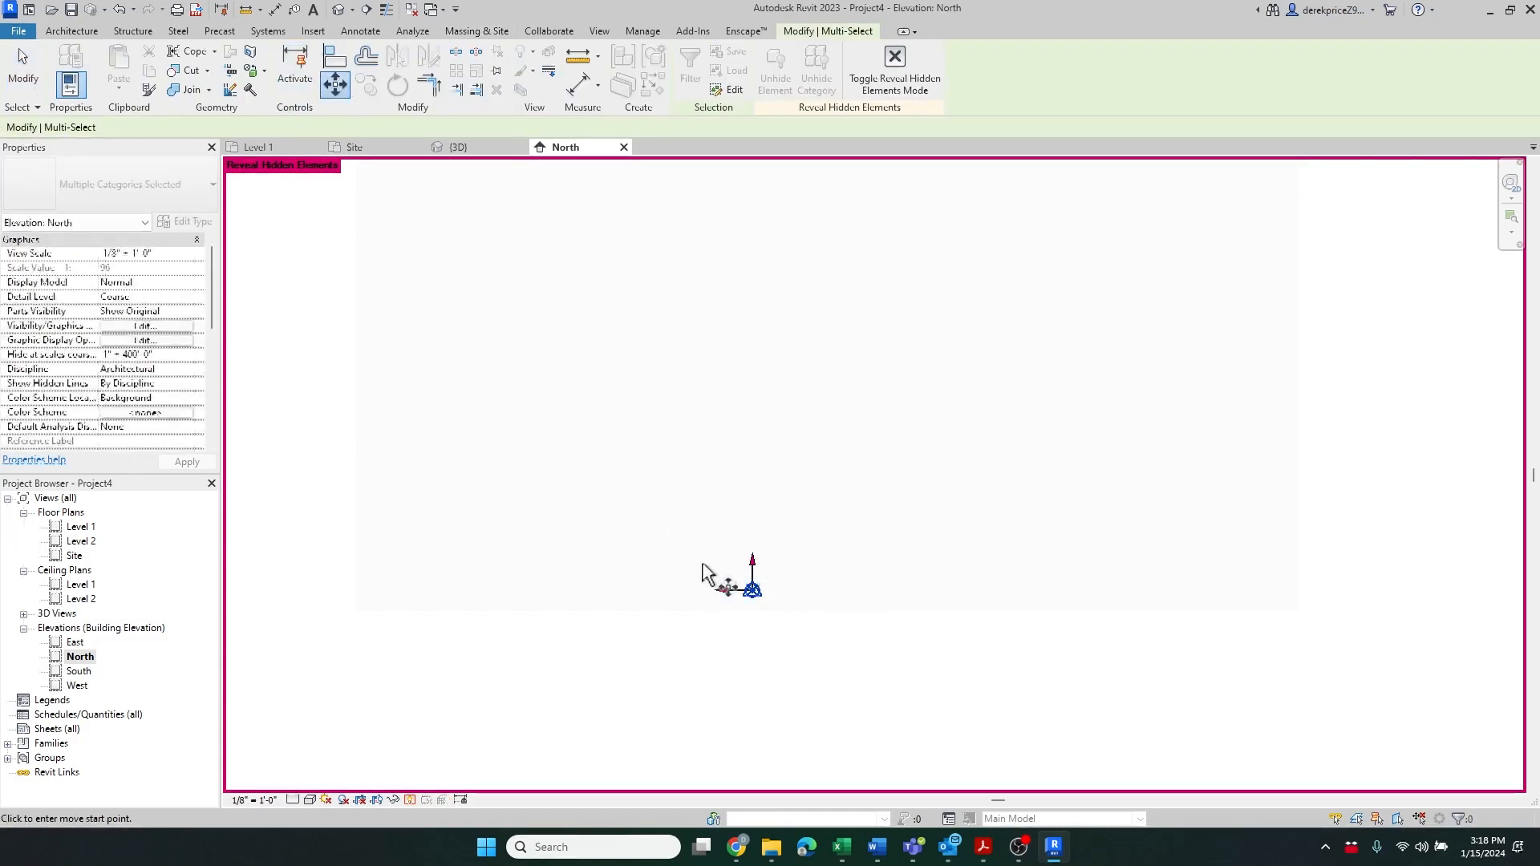
pyautogui.click(762, 618)
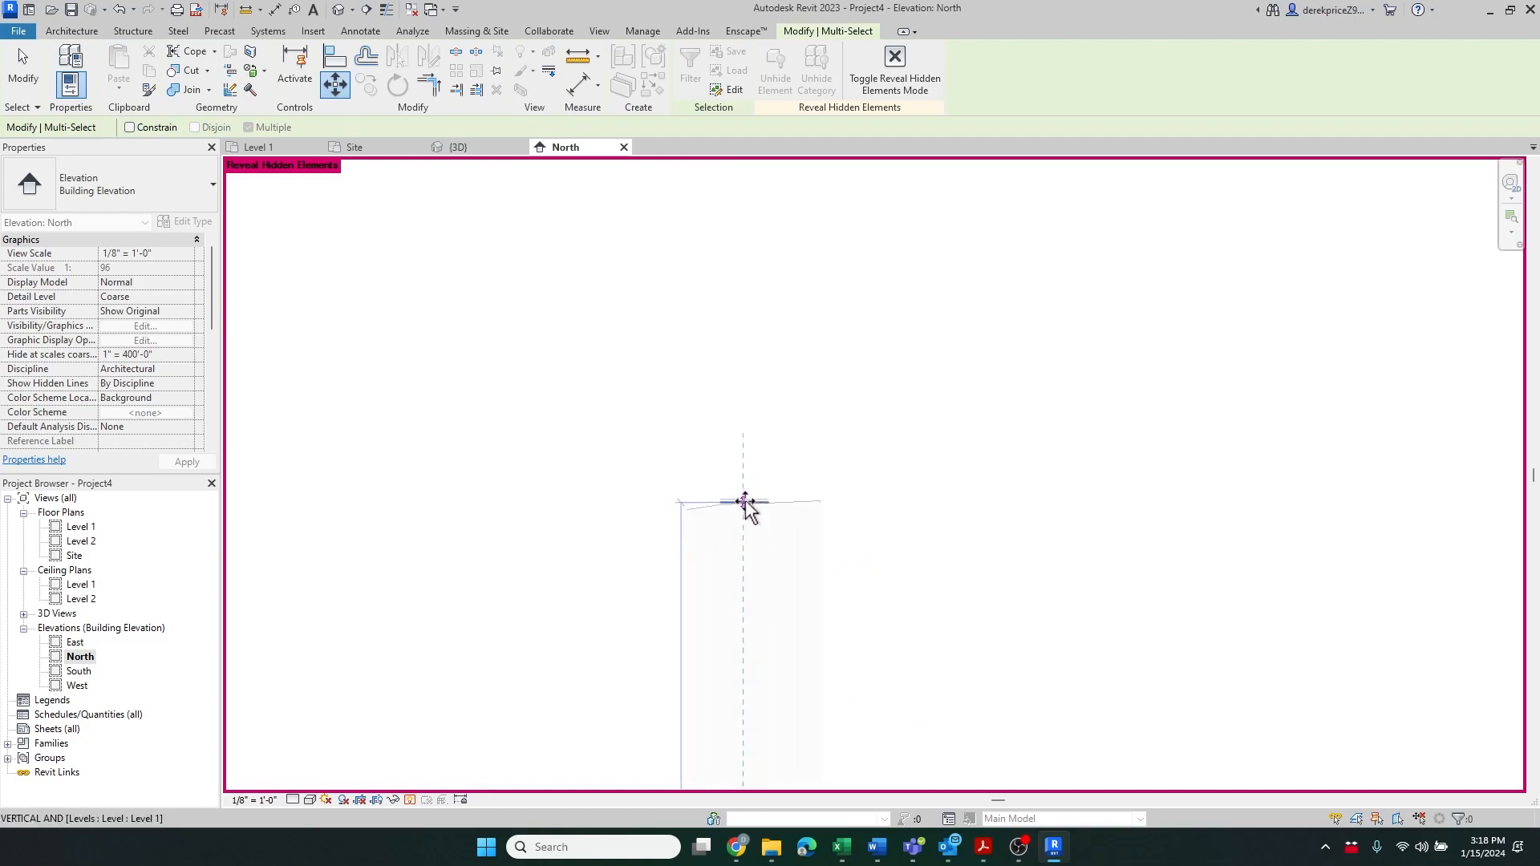
pyautogui.scroll(-3, 745, 506)
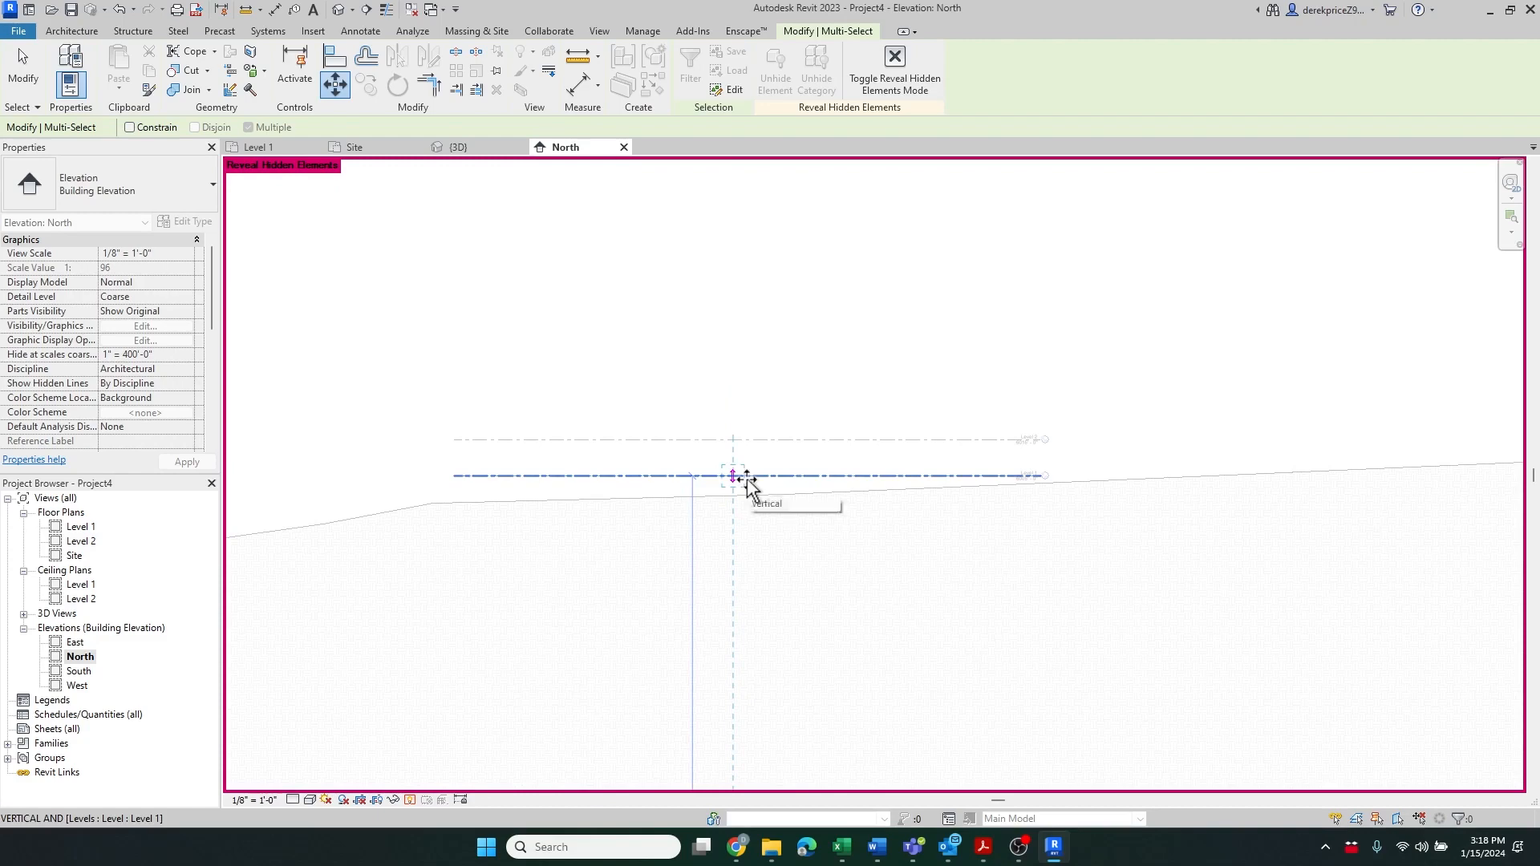
pyautogui.click(739, 477)
pyautogui.scroll(2, 1038, 512)
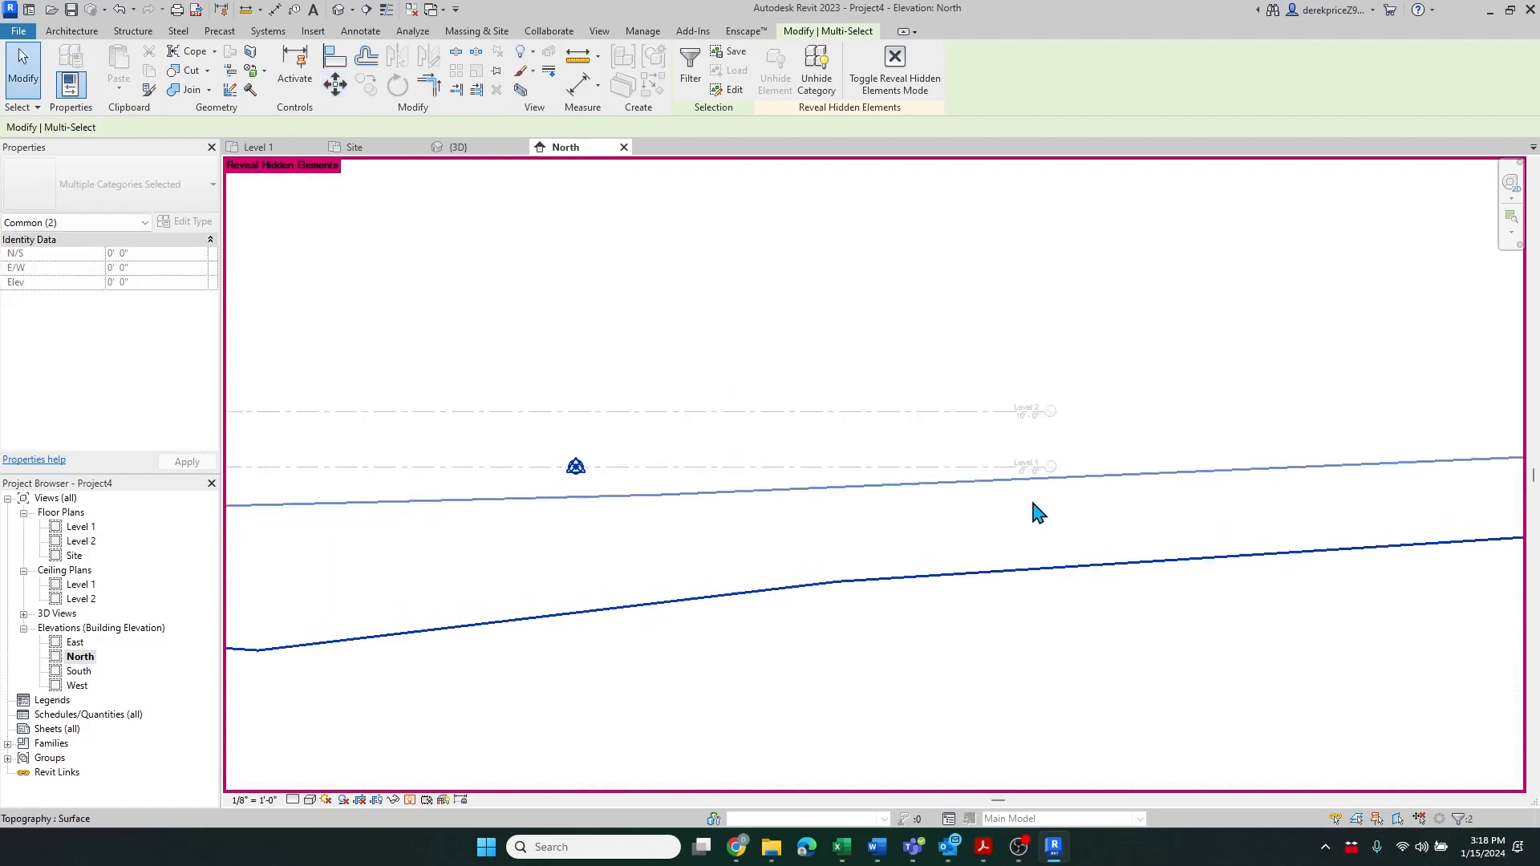
pyautogui.scroll(-3, 1083, 471)
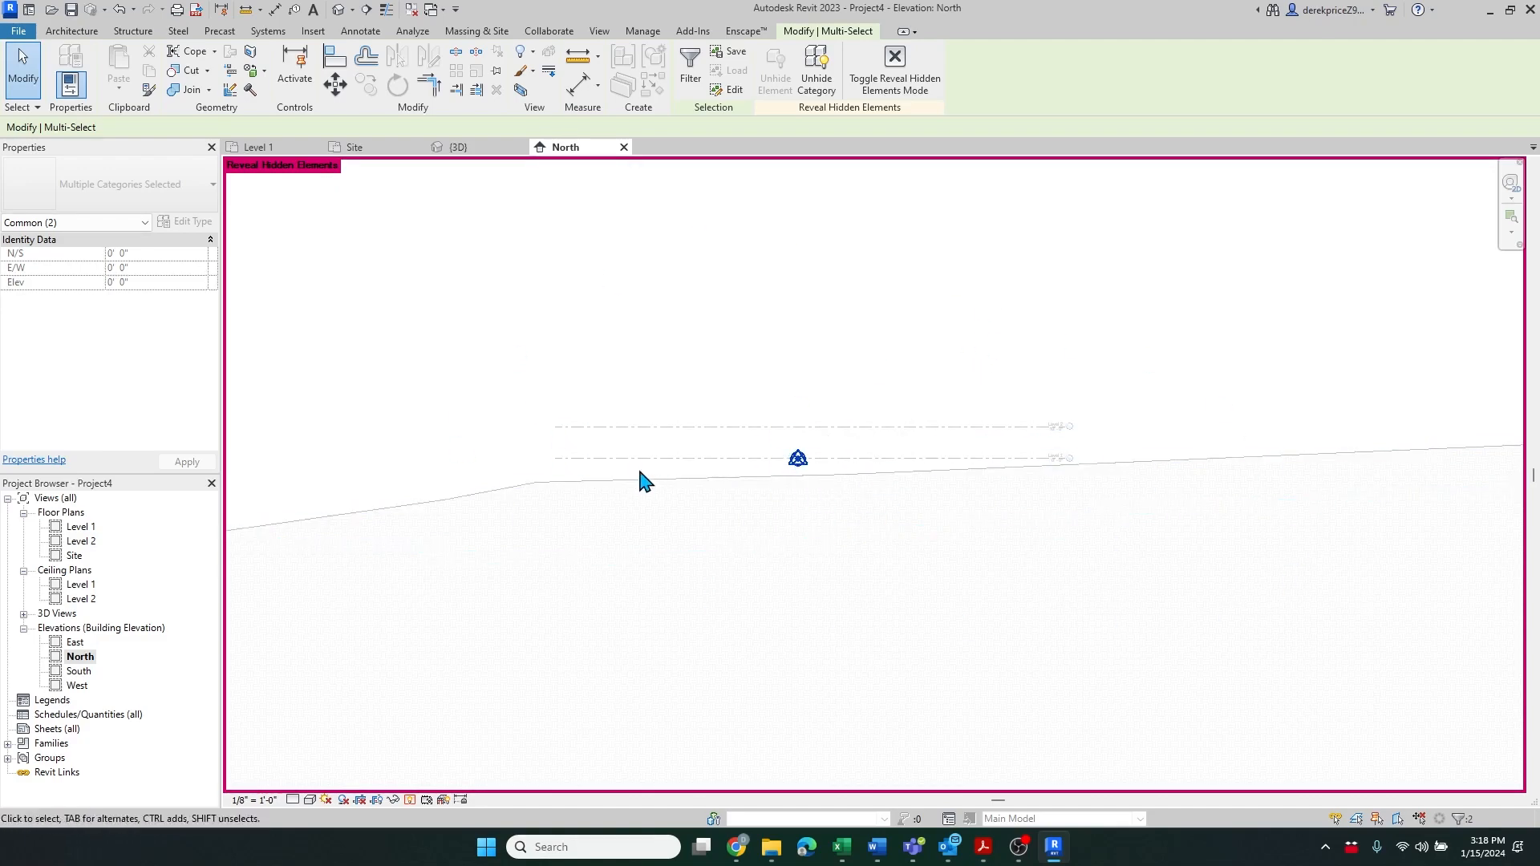
# Move the project base point alone slightly downward, about 8 ft below Level 1
pyautogui.click(826, 446)
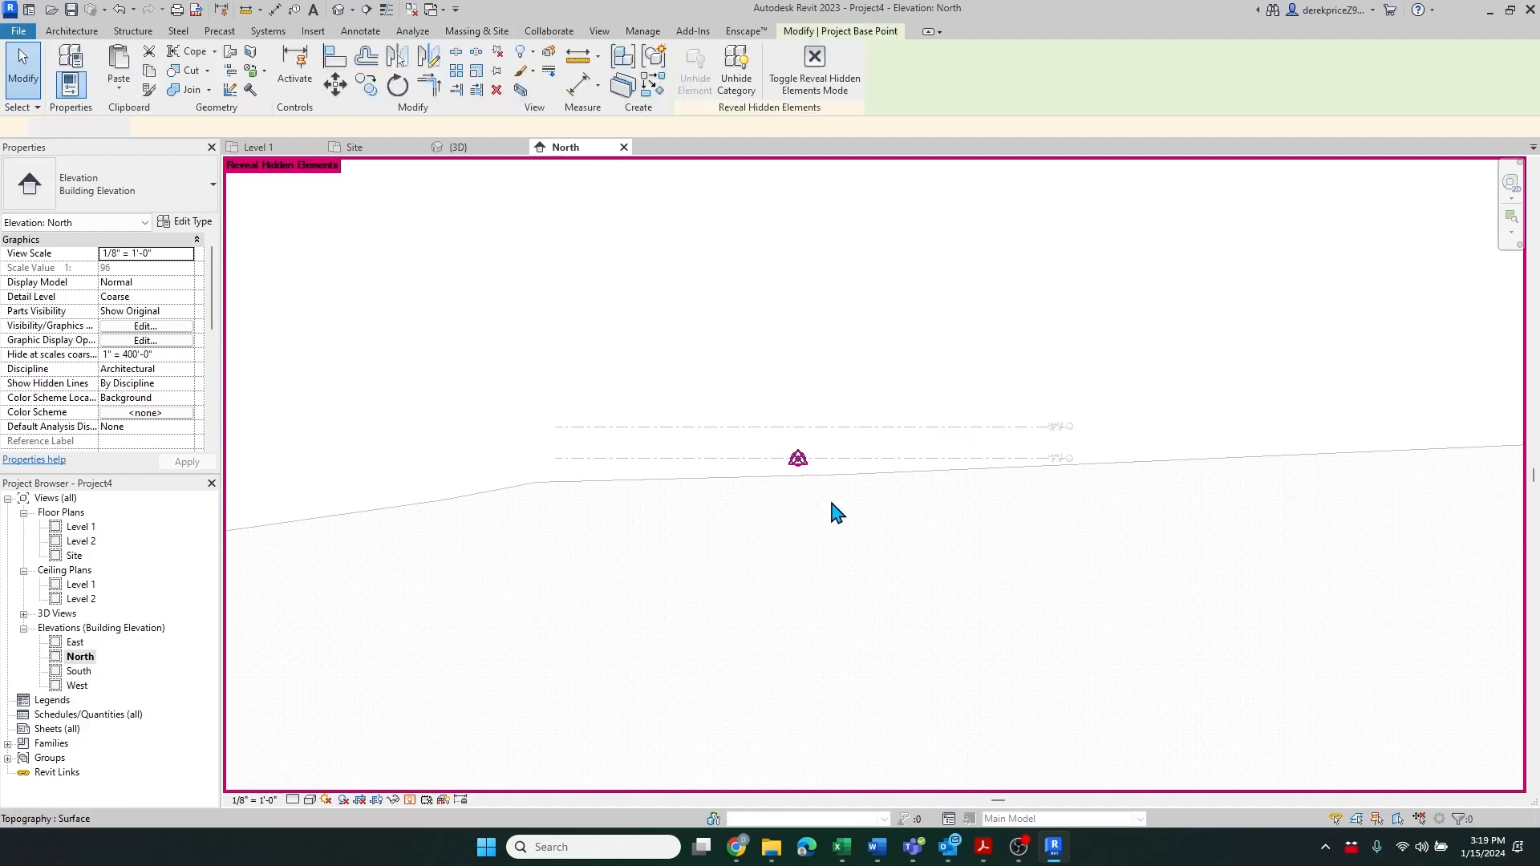
pyautogui.click(798, 459)
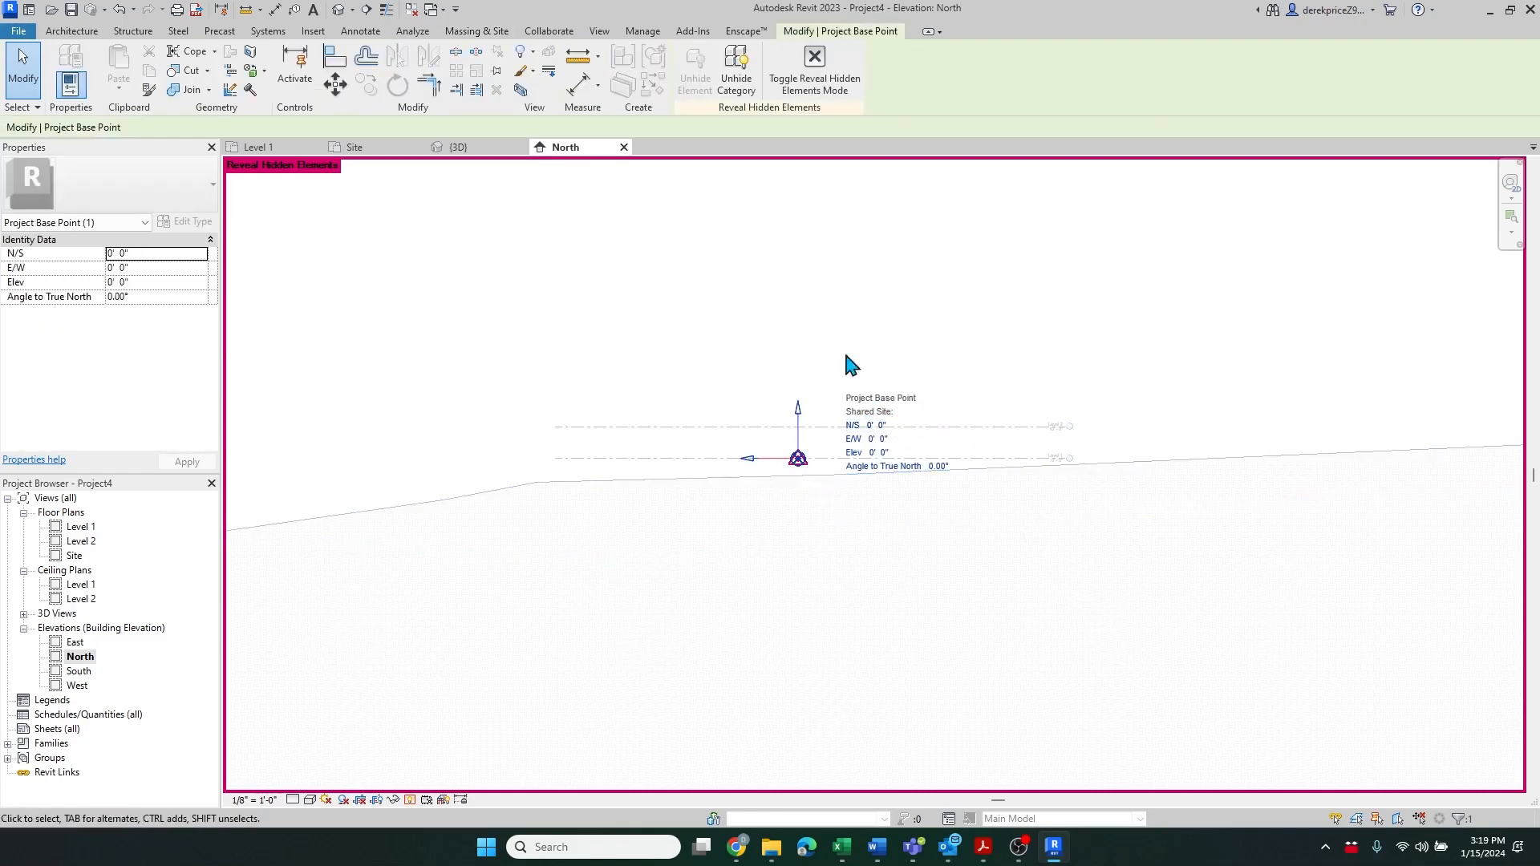
pyautogui.click(335, 84)
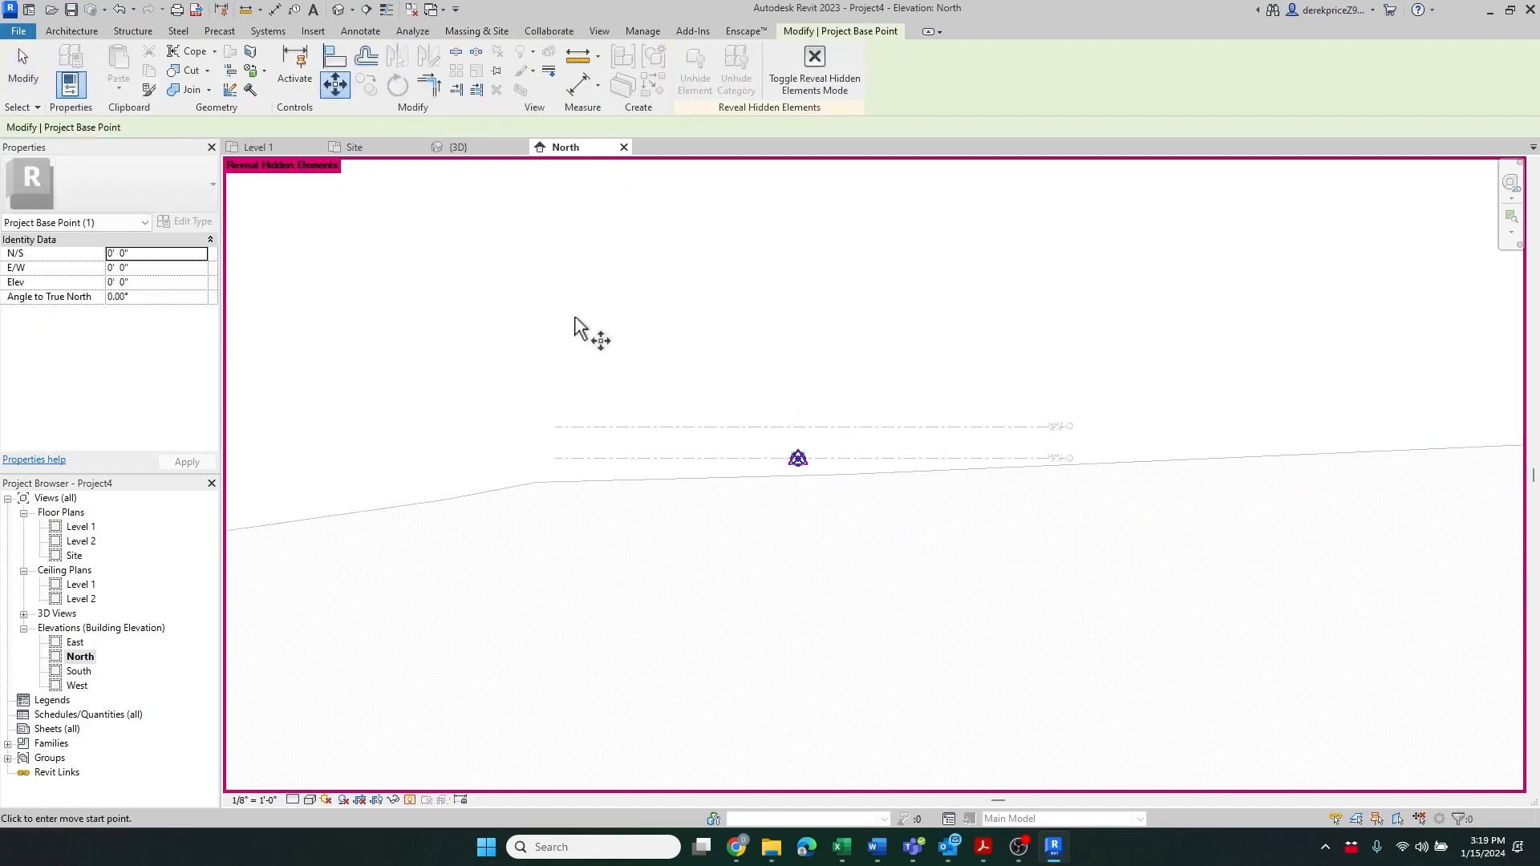
pyautogui.click(622, 321)
pyautogui.click(622, 348)
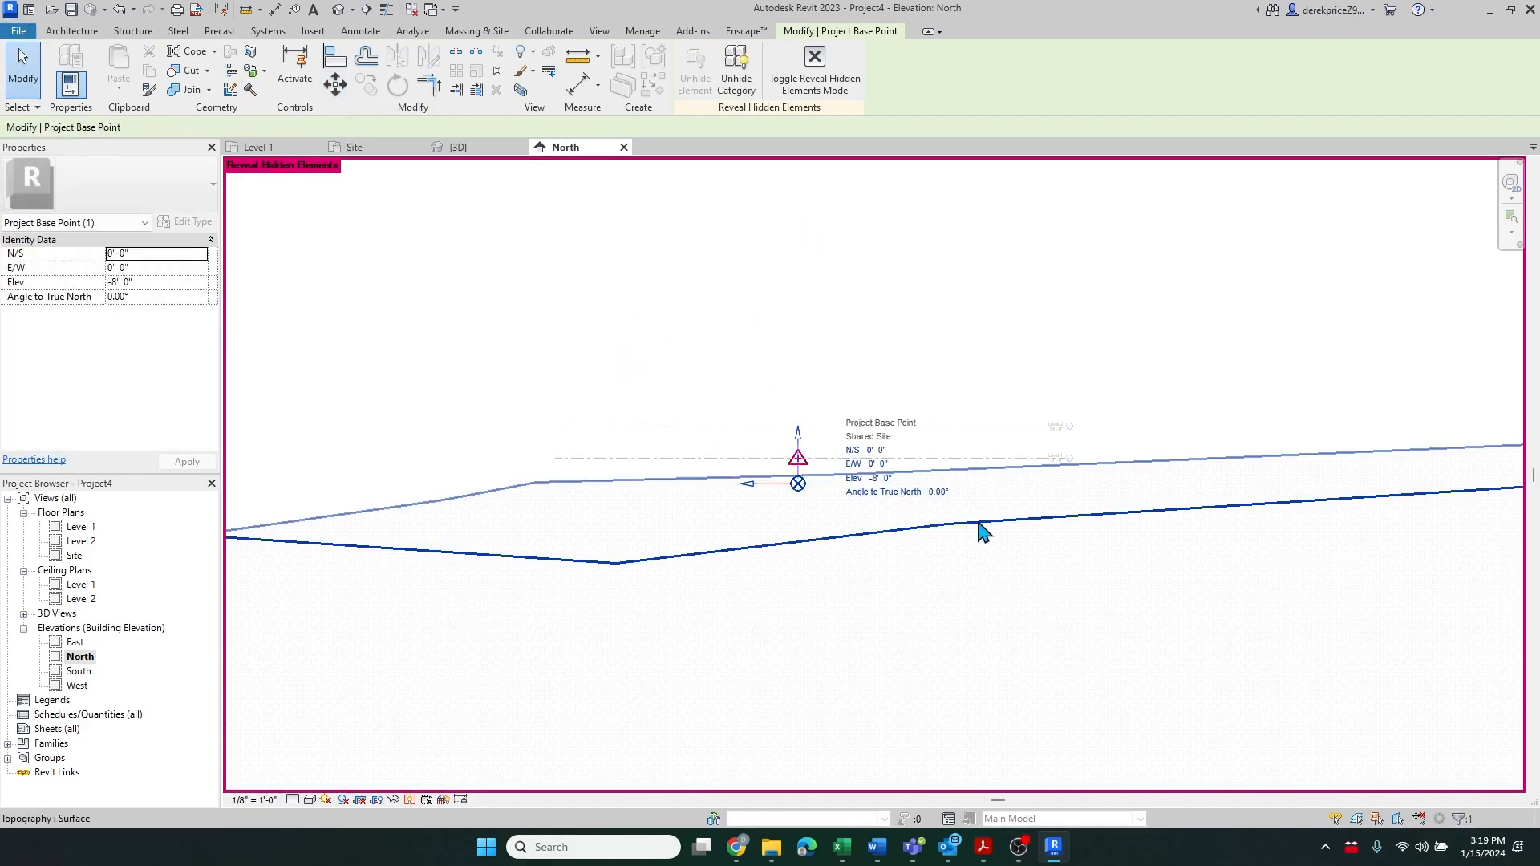
# Set the project base point's elevation to -100' 0"
pyautogui.scroll(2, 1072, 487)
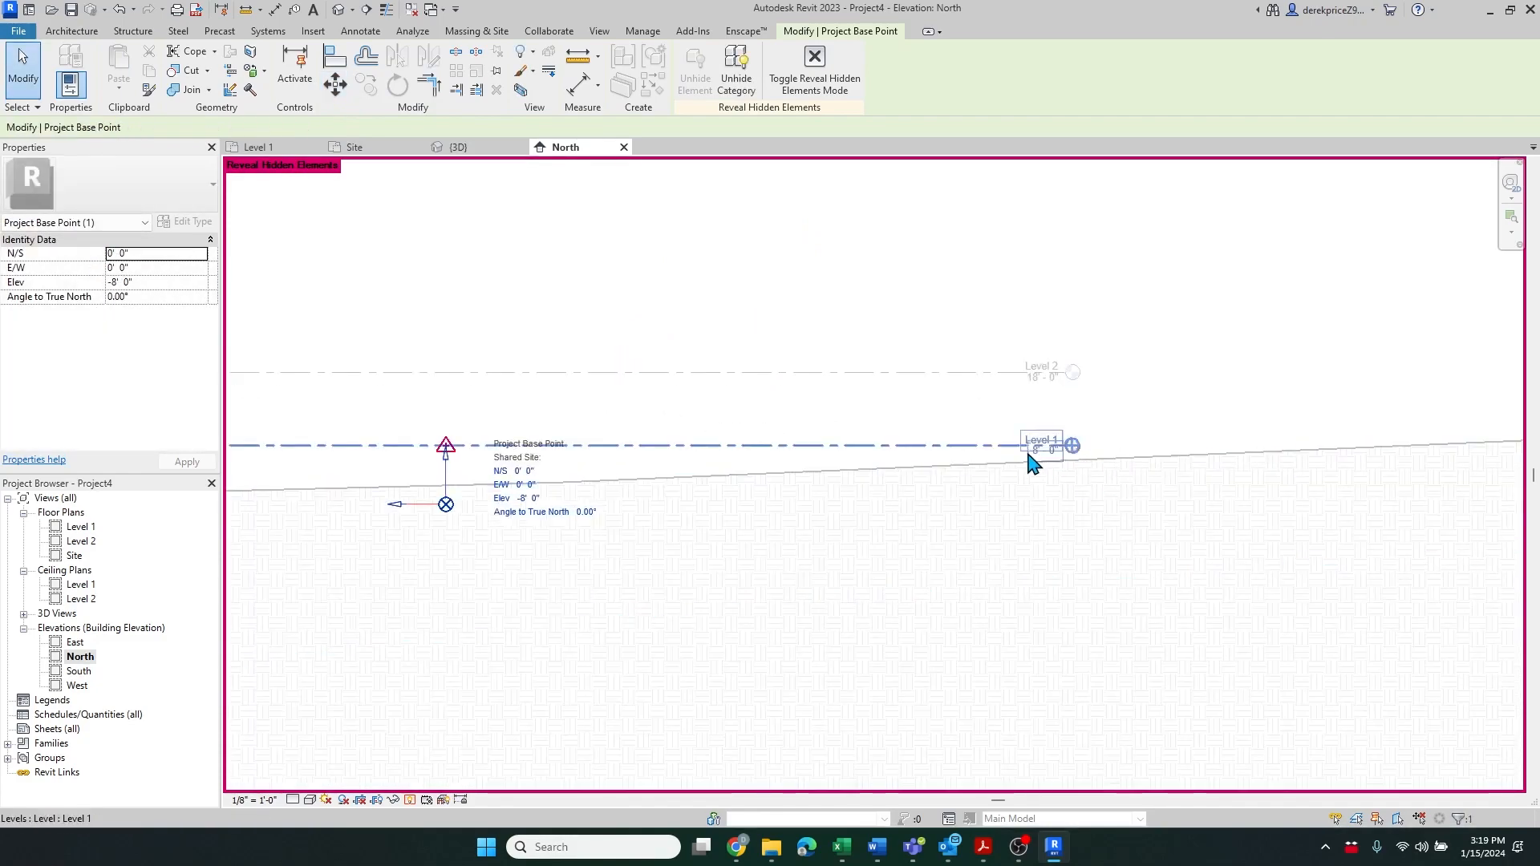
pyautogui.scroll(-2, 770, 335)
pyautogui.scroll(-1, 771, 335)
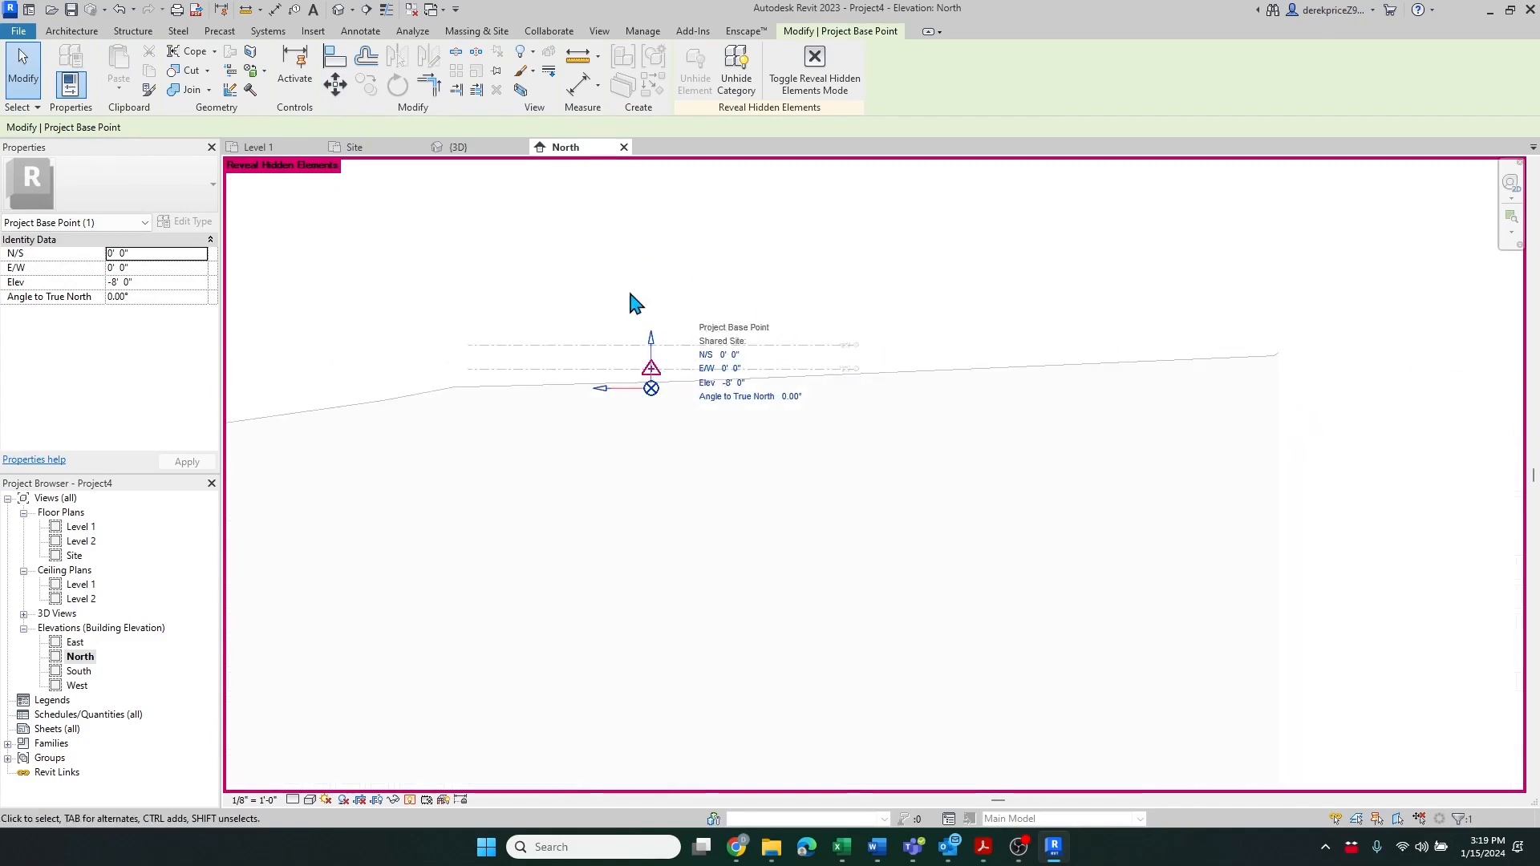
pyautogui.click(730, 385)
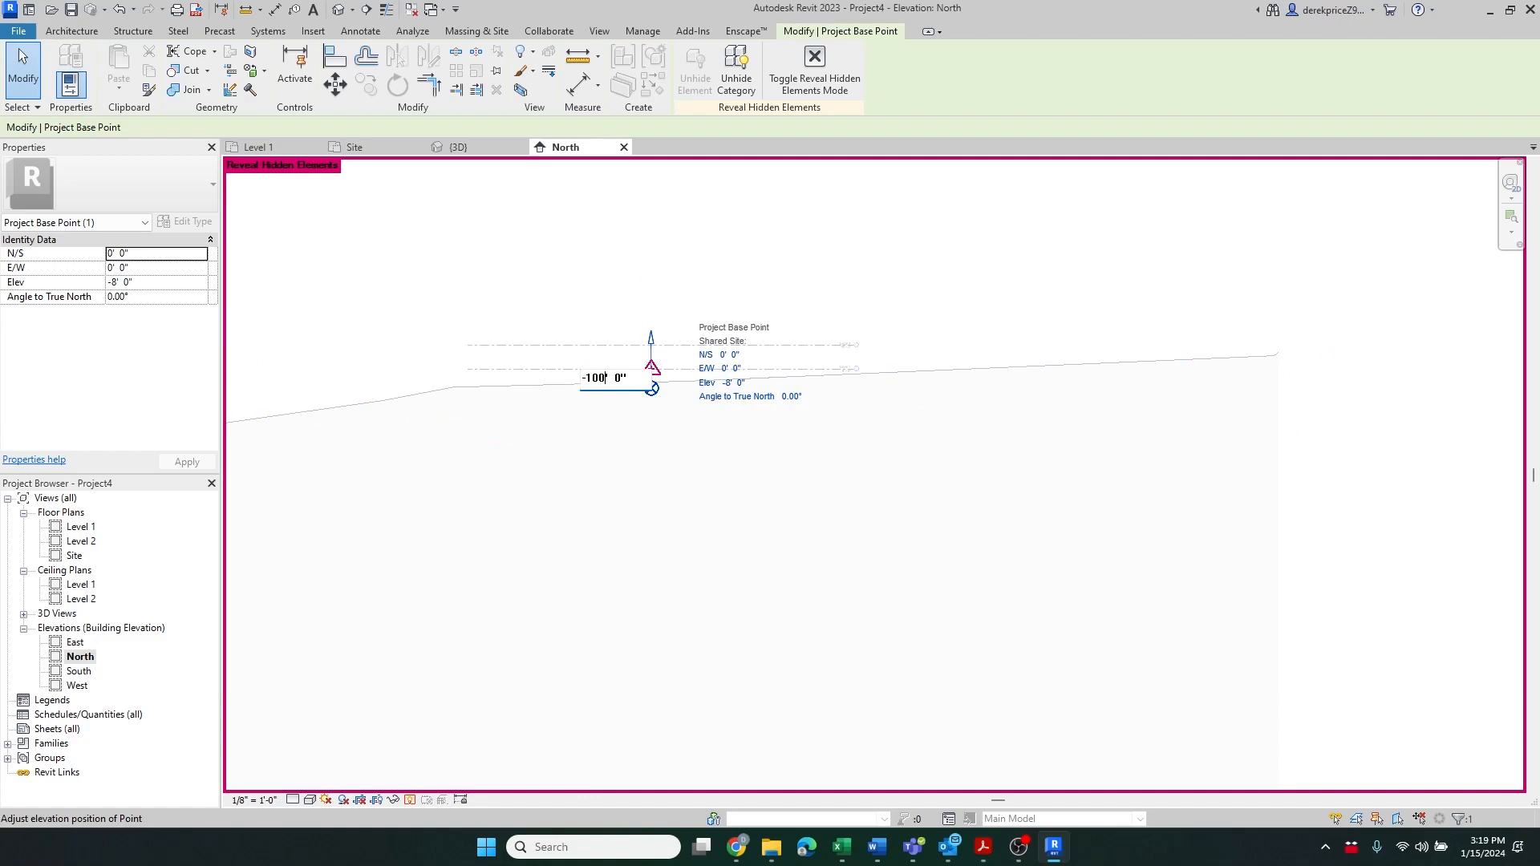
pyautogui.write('-100\' 0"')
pyautogui.press('Return')
pyautogui.scroll(3, 880, 387)
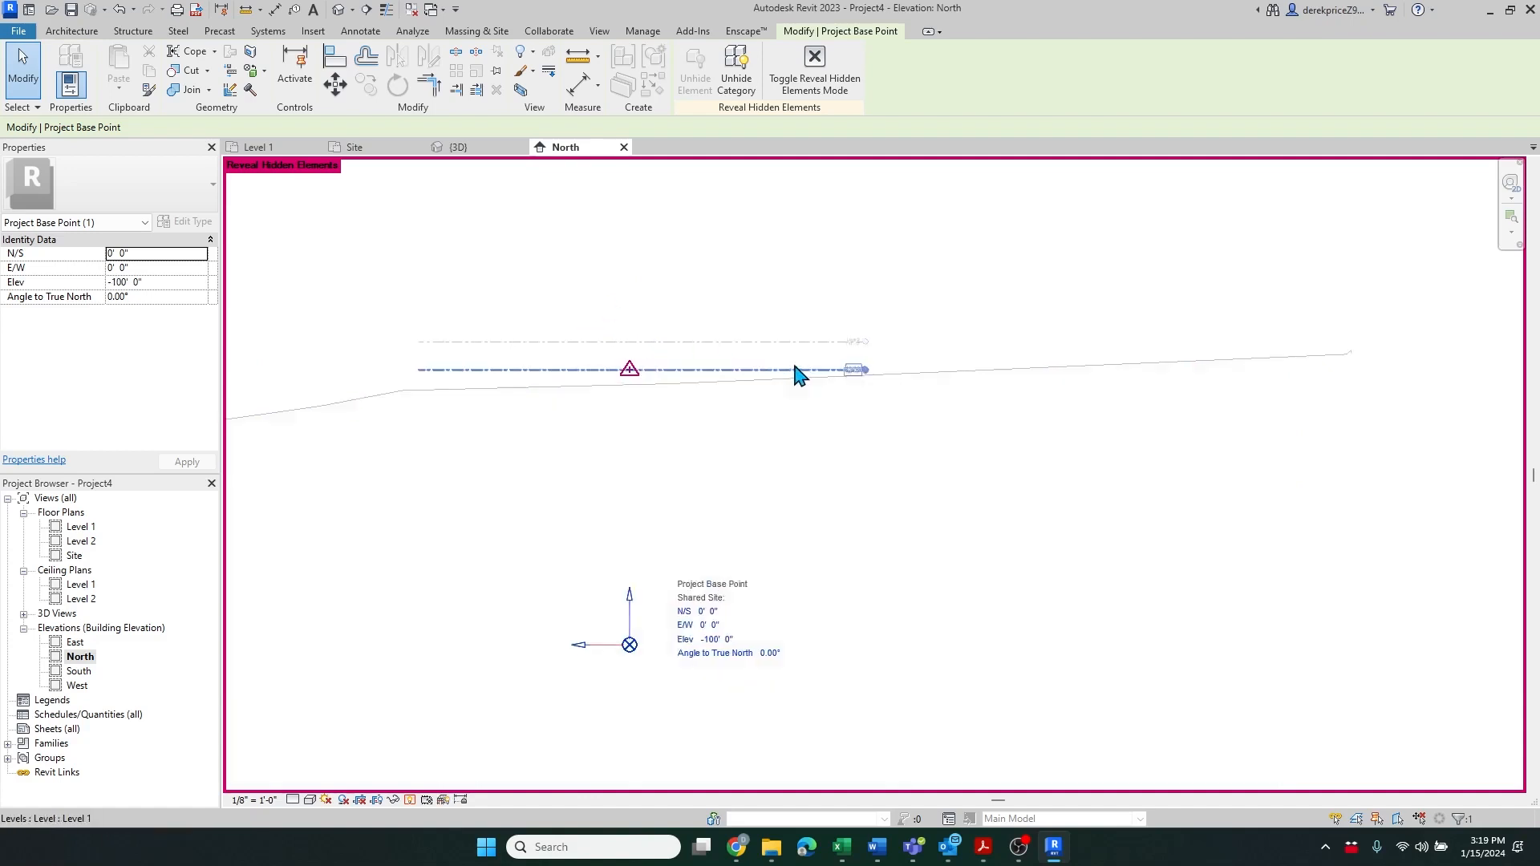
pyautogui.scroll(-3, 880, 387)
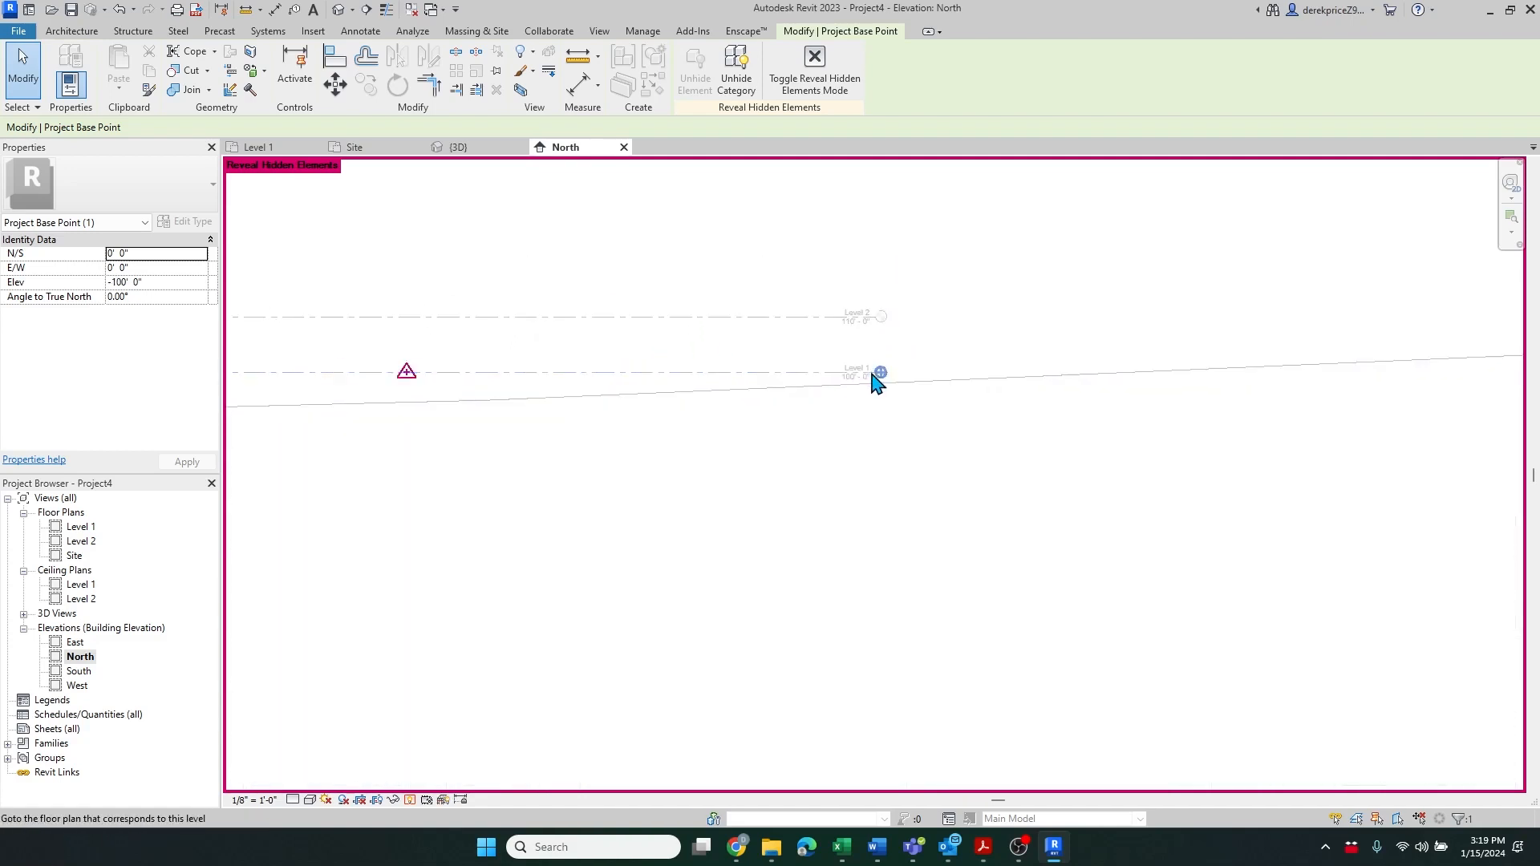
# Turn off Reveal Hidden Elements mode in the North elevation
pyautogui.scroll(-2, 1022, 412)
pyautogui.click(636, 289)
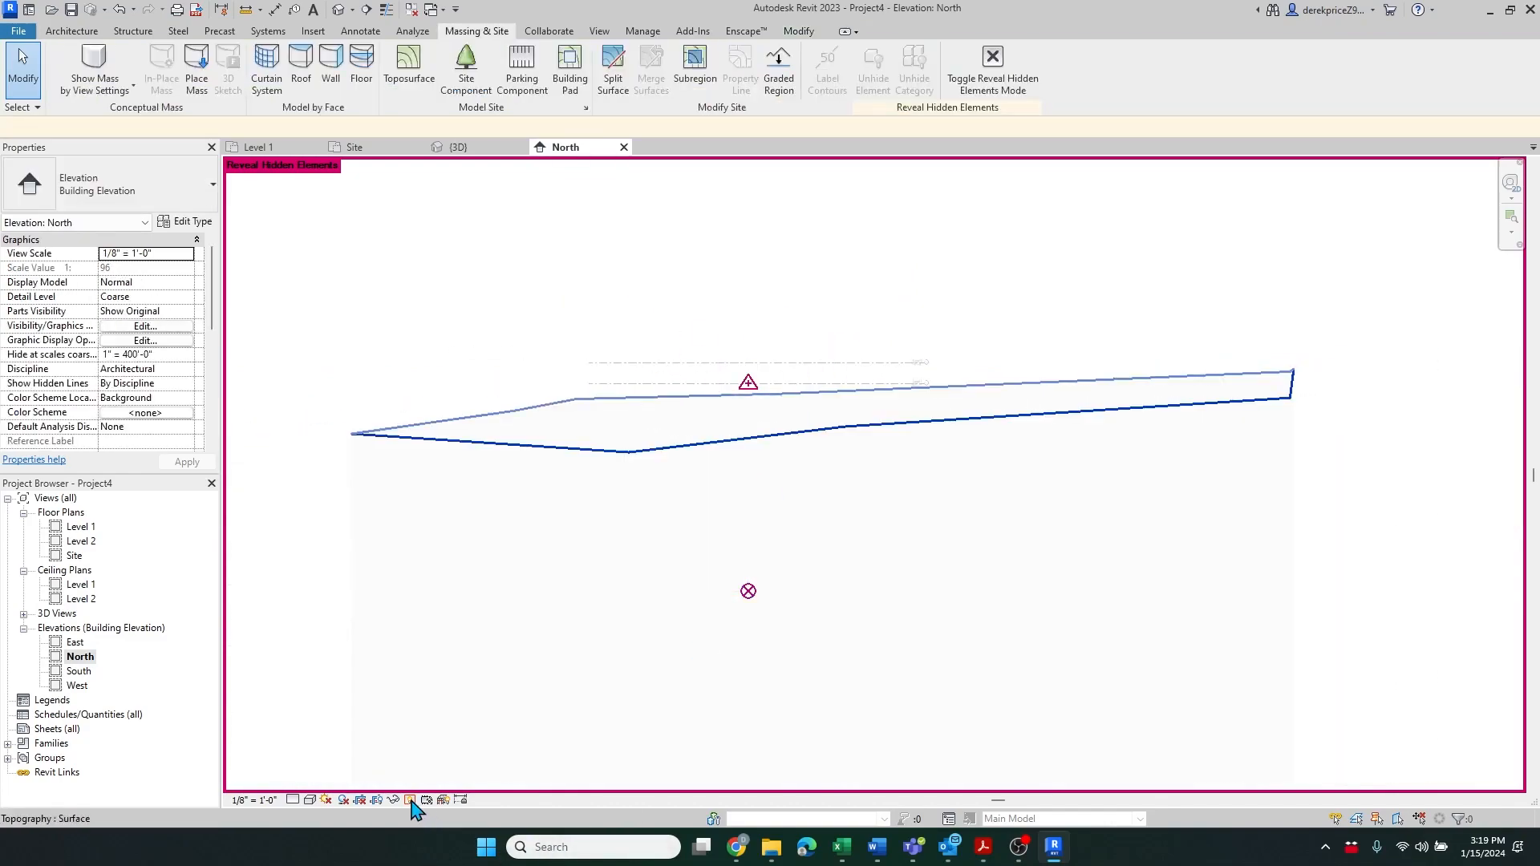
pyautogui.click(410, 801)
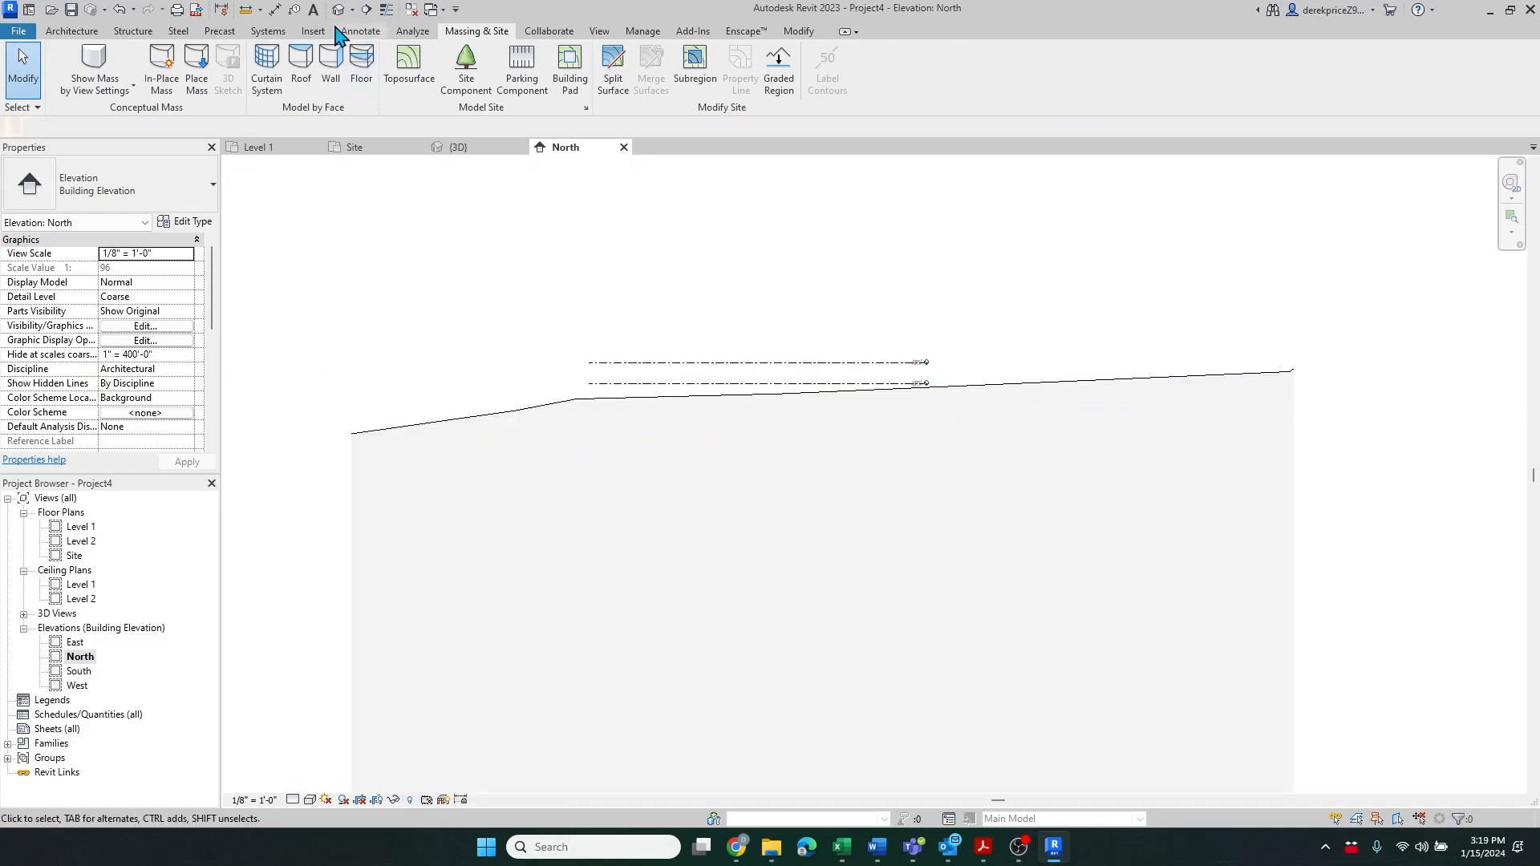
# Open the Site plan and examine the toposurface with the base points
pyautogui.scroll(-2, 660, 264)
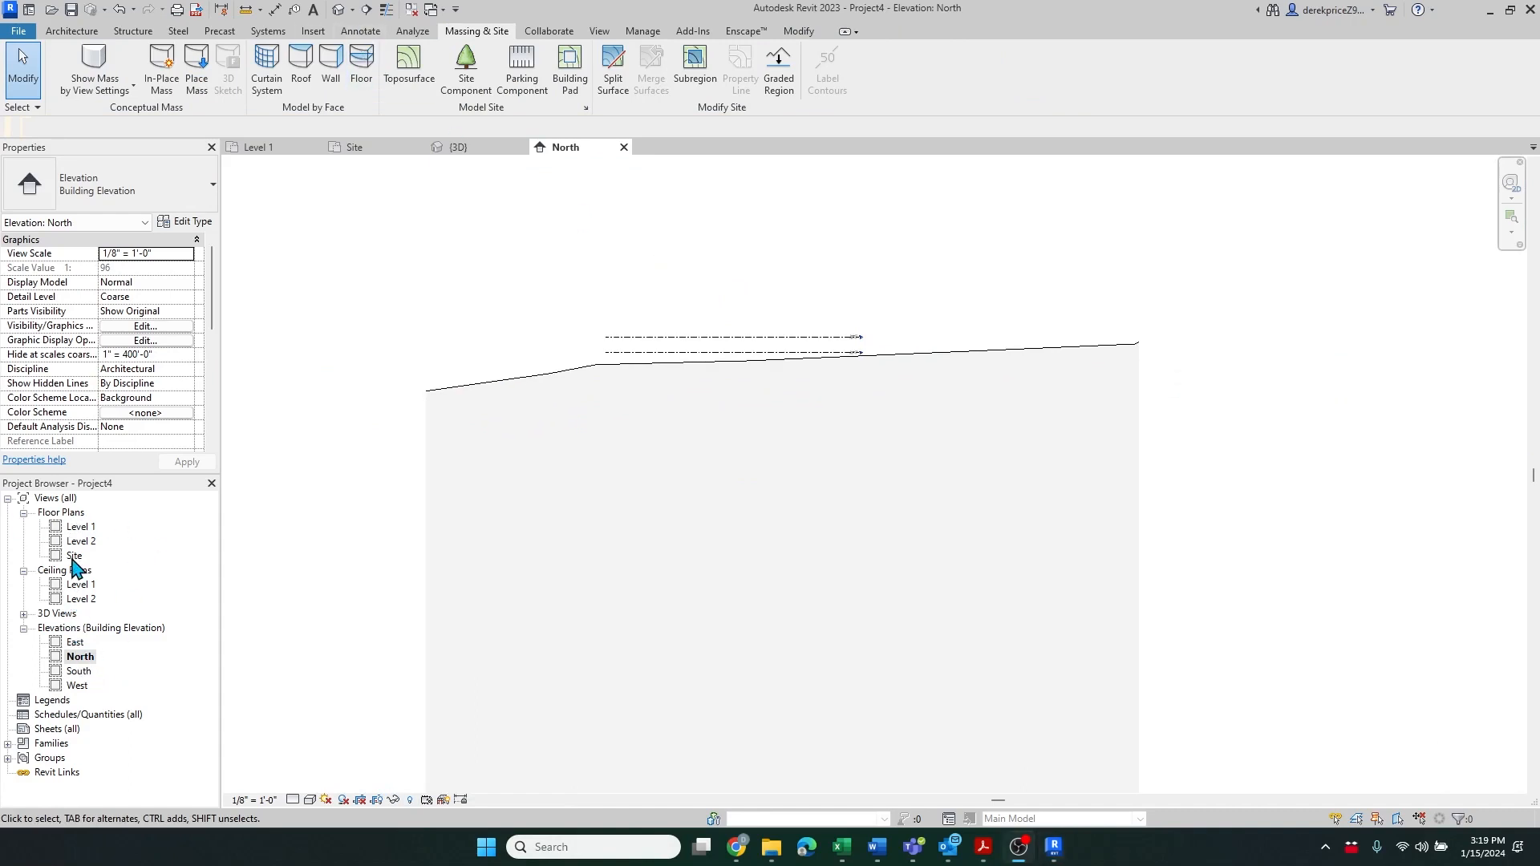
pyautogui.doubleClick(74, 556)
pyautogui.scroll(-4, 667, 446)
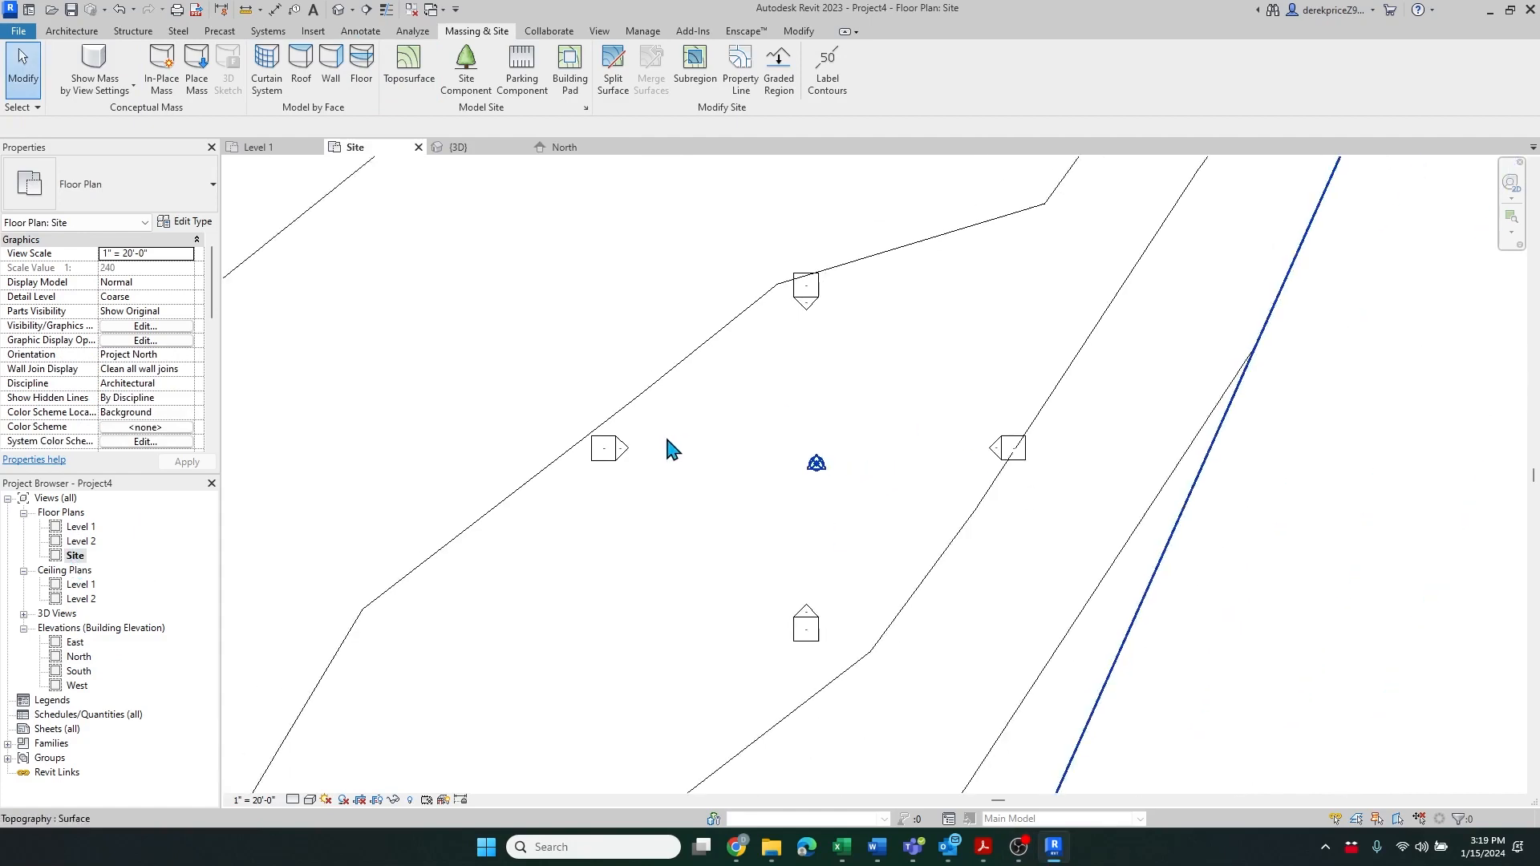
pyautogui.scroll(-2, 786, 482)
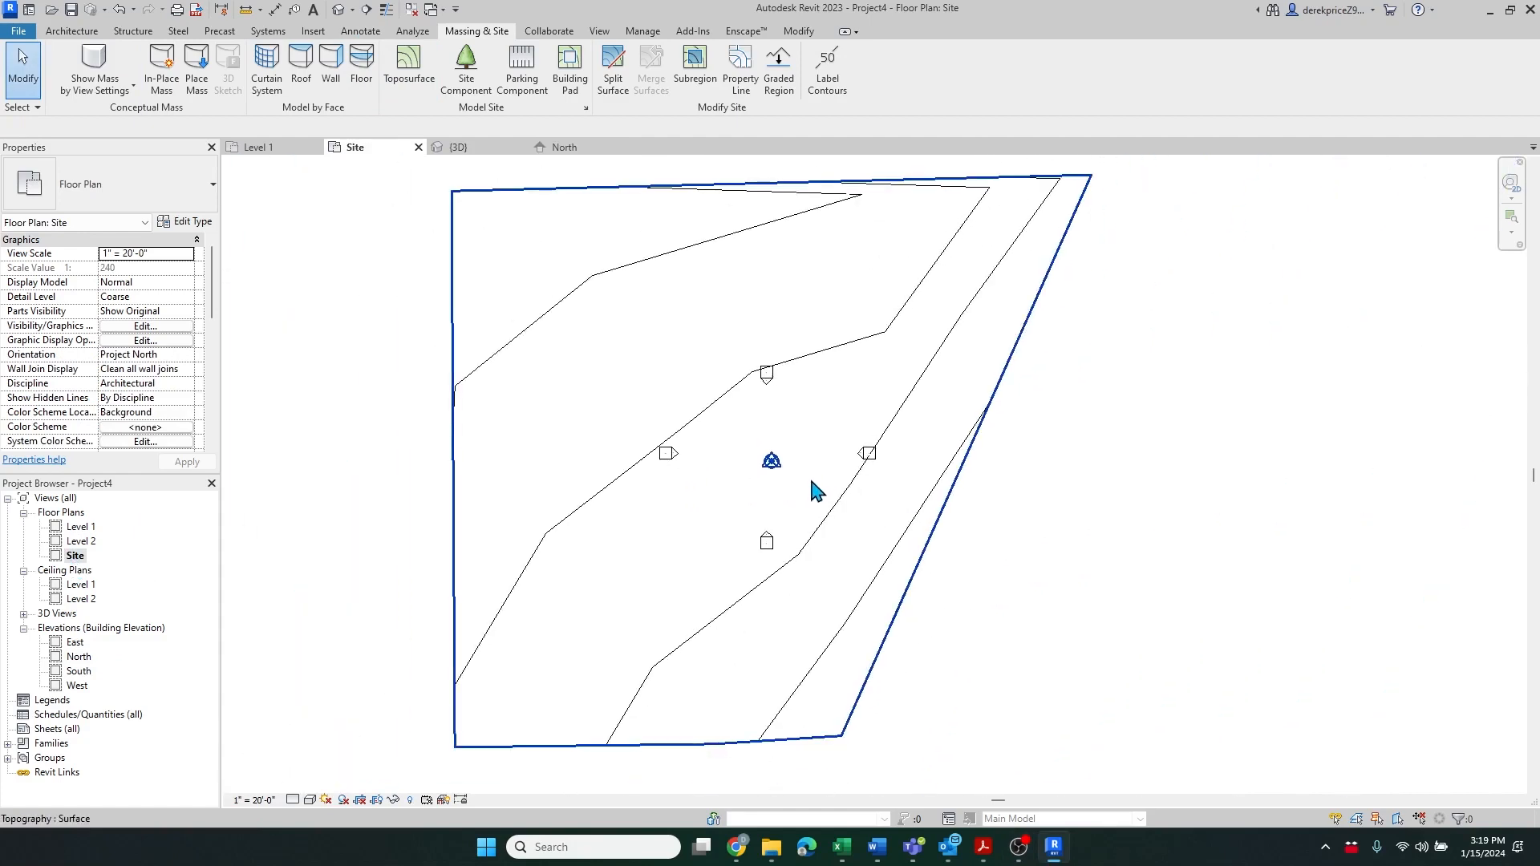
pyautogui.scroll(1, 802, 546)
pyautogui.scroll(-2, 791, 481)
pyautogui.scroll(1, 793, 427)
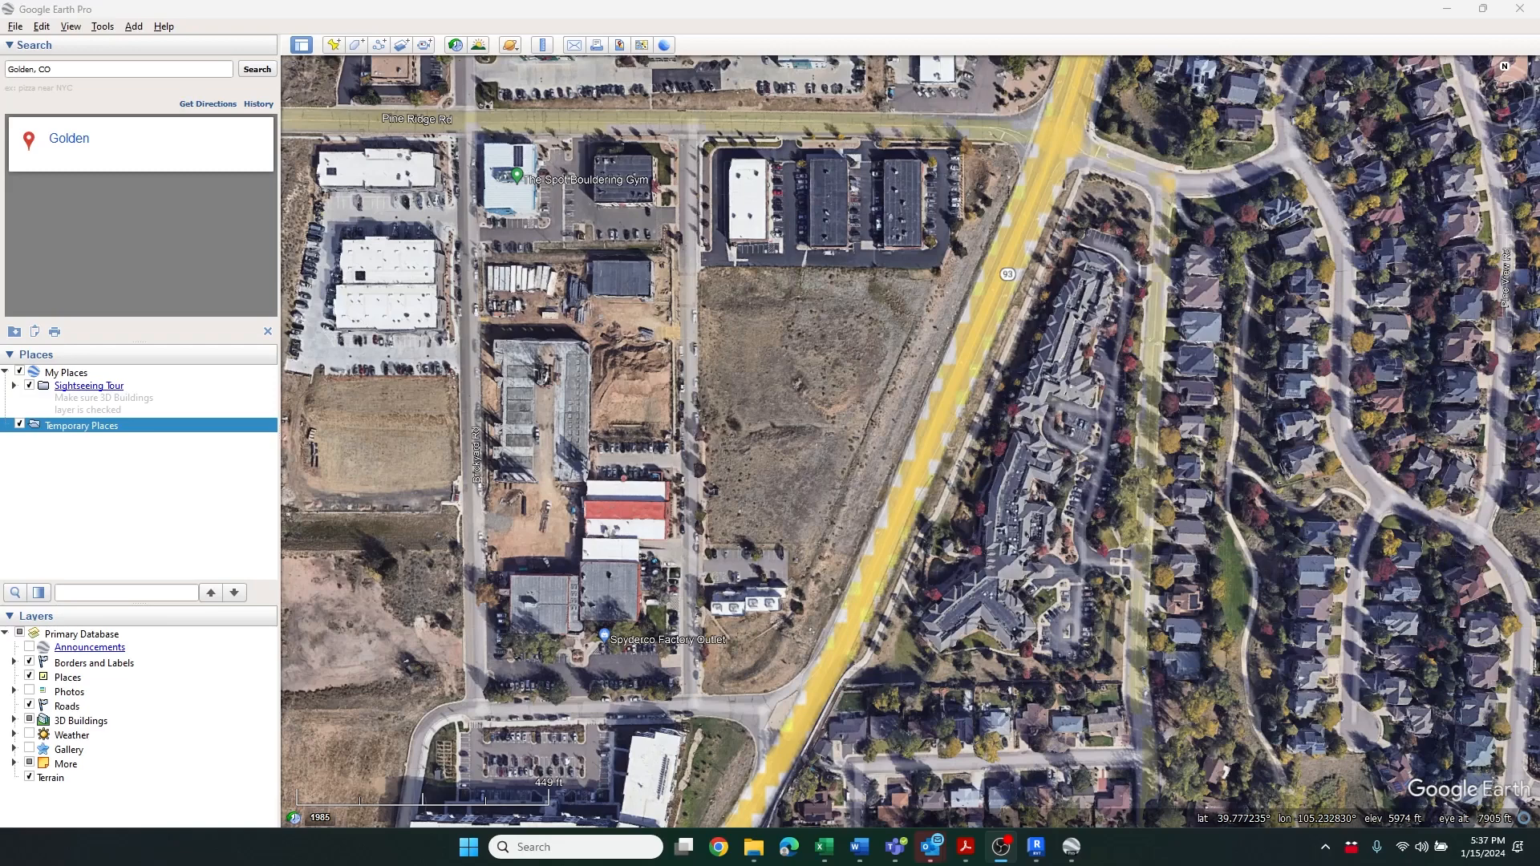
# Switch to Google Earth and open the Untitled (4).kml placemark file from Downloads
pyautogui.click(15, 26)
pyautogui.click(40, 44)
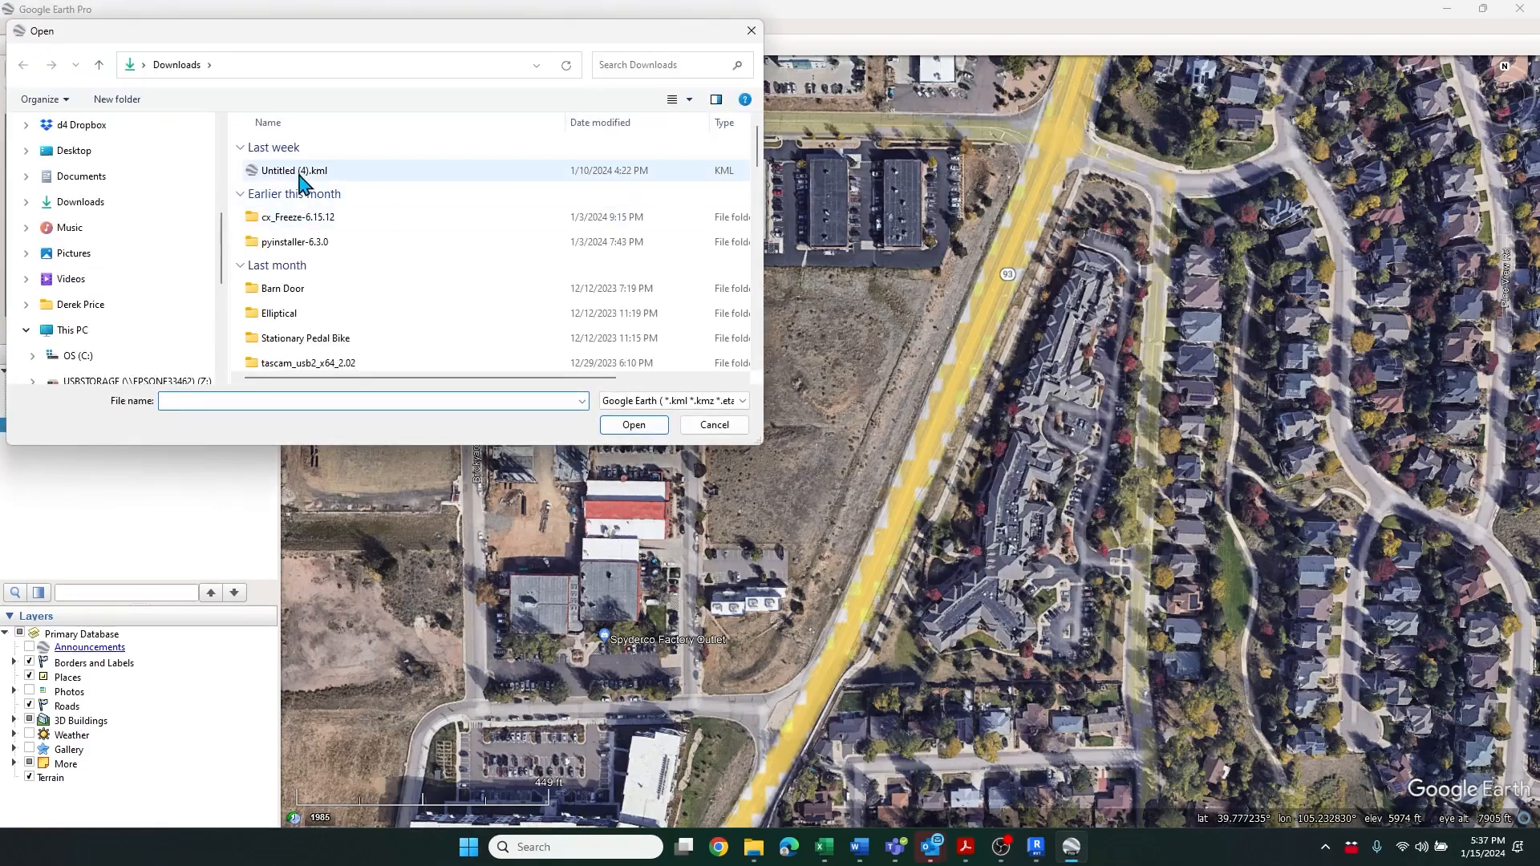
pyautogui.click(299, 171)
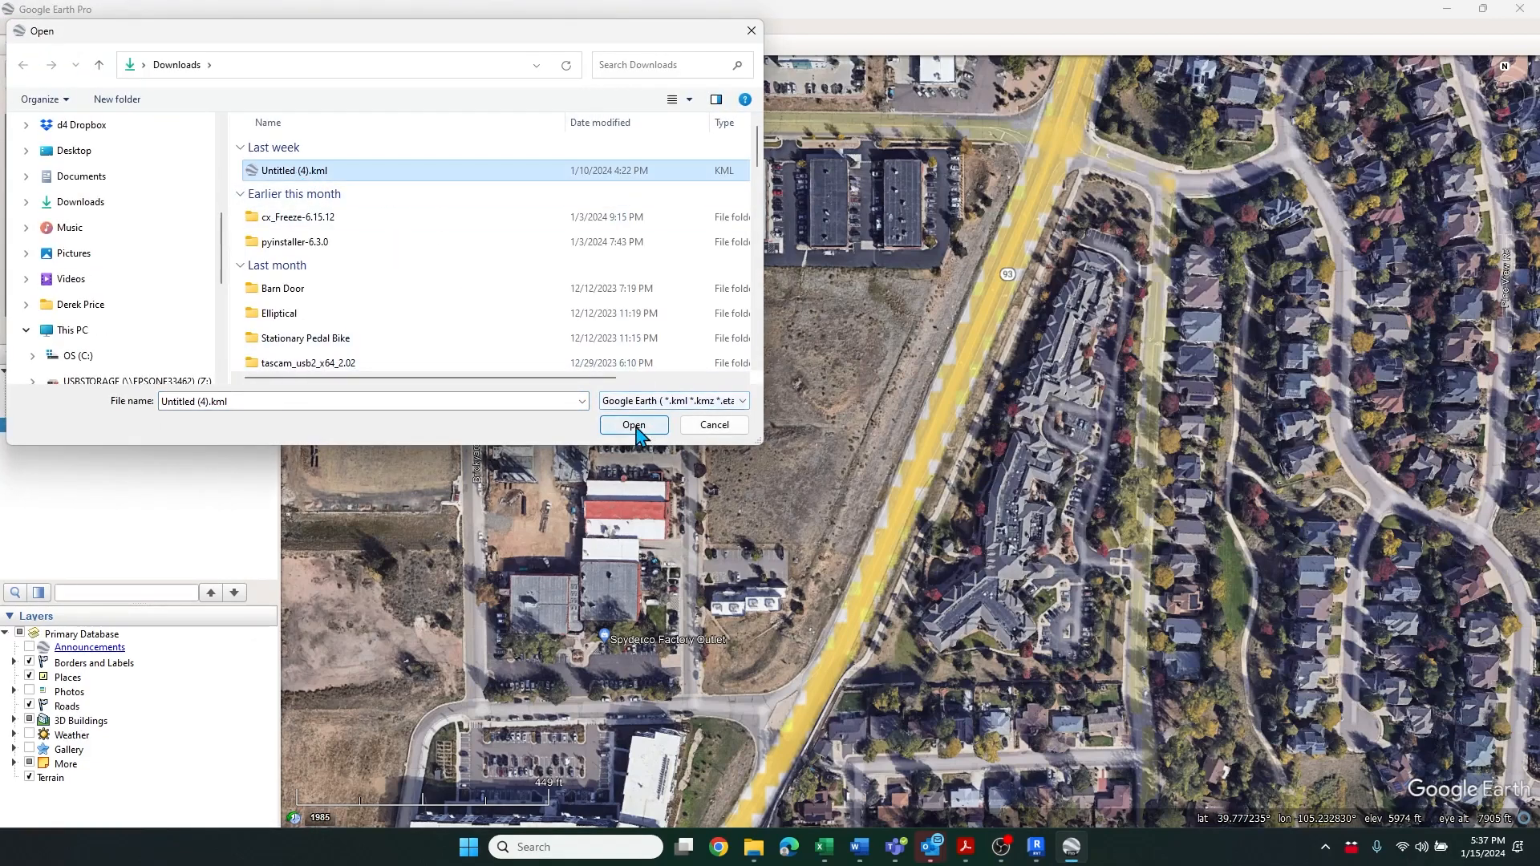
pyautogui.click(634, 425)
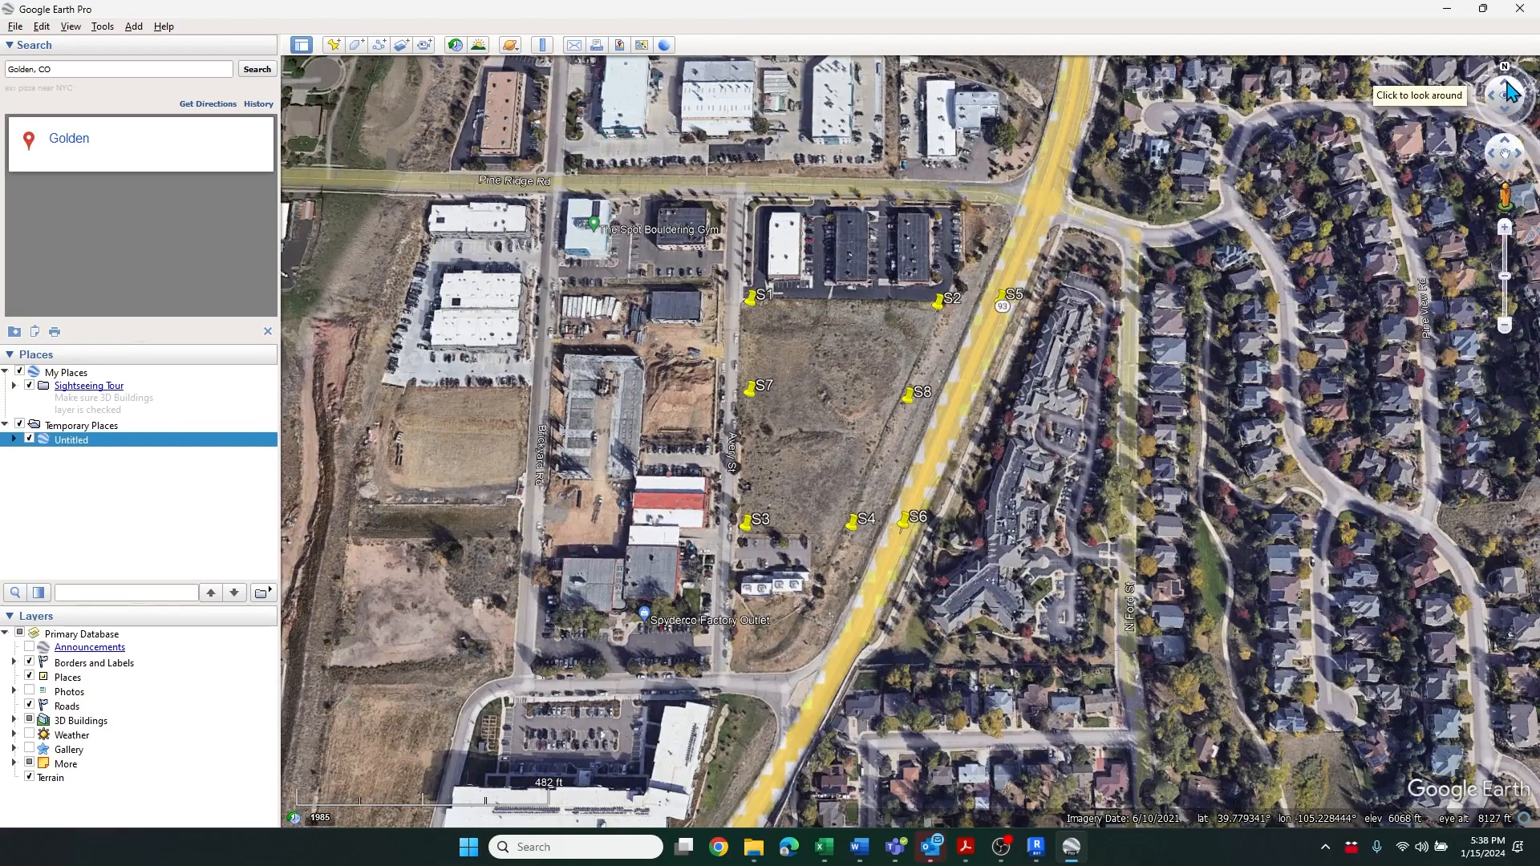
# Reset the view to north and draw a new path from placemark S1 to placemark S2
pyautogui.click(1505, 109)
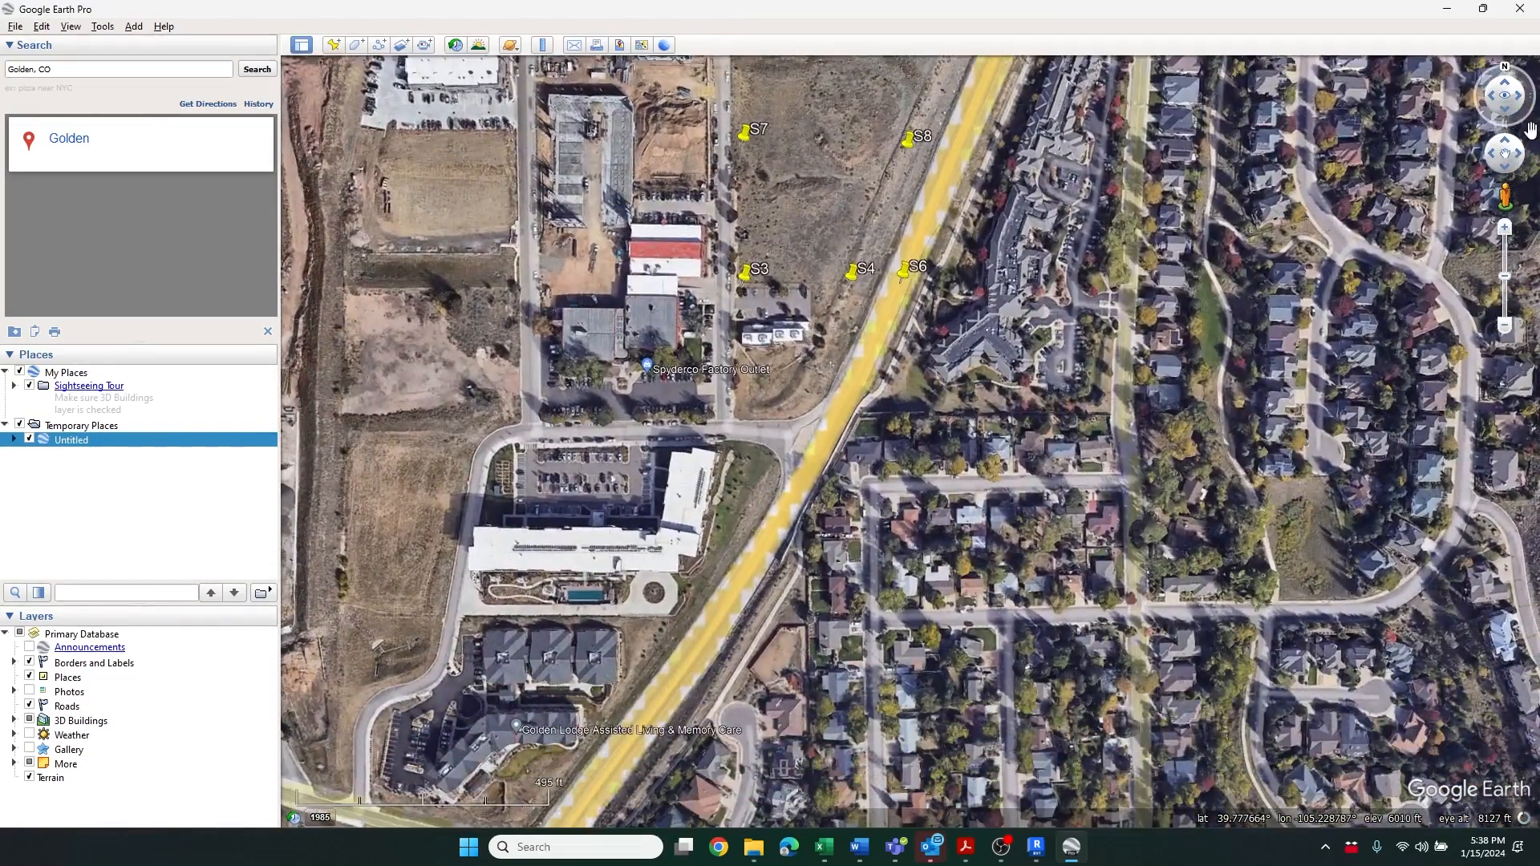
pyautogui.press('Up')
pyautogui.press('Up')
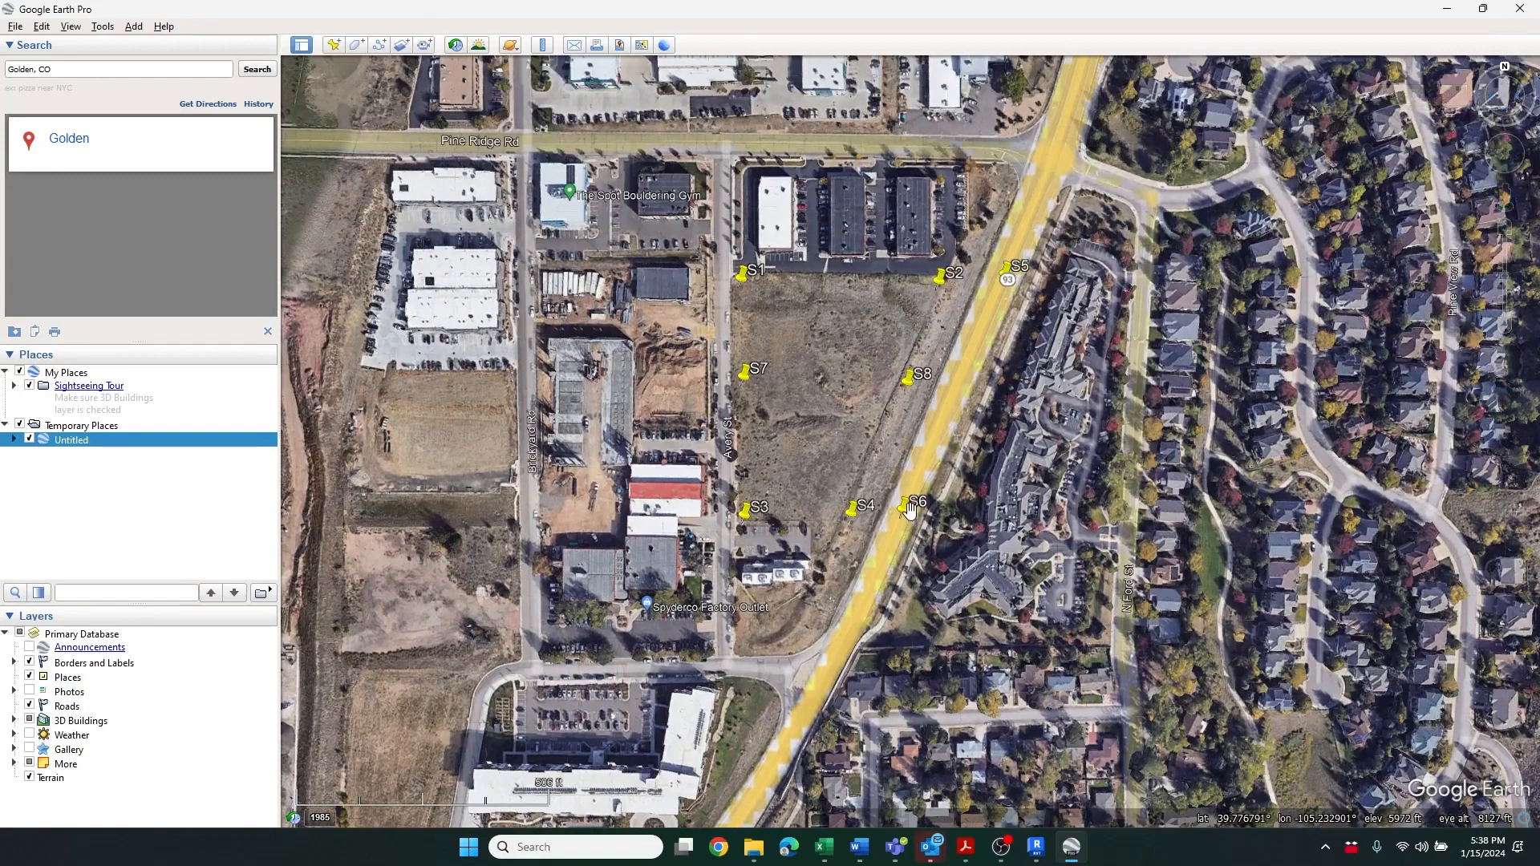
pyautogui.press('Left')
pyautogui.press('Right')
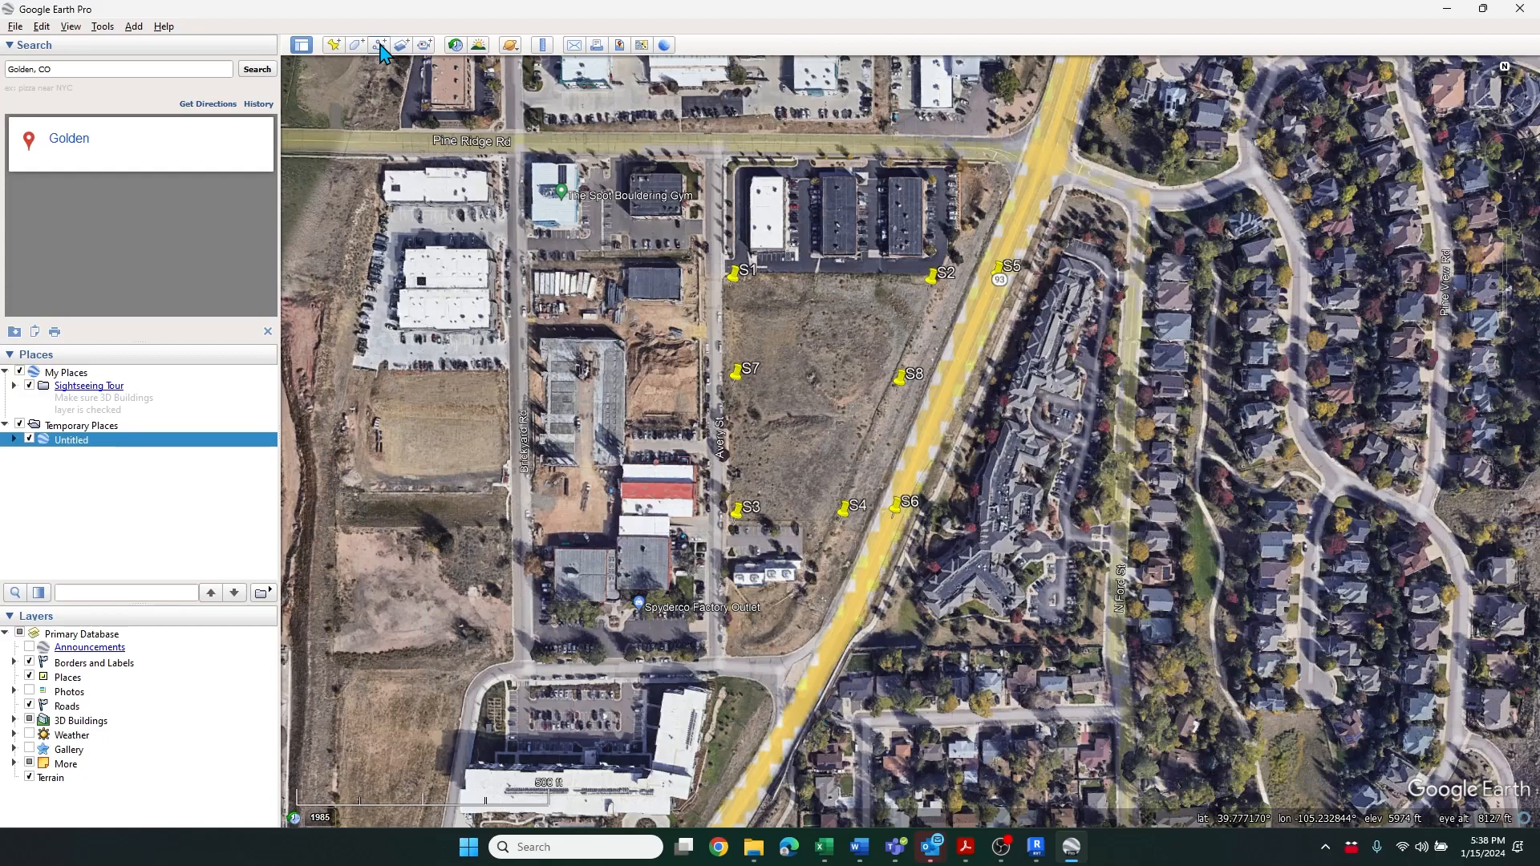
pyautogui.click(381, 47)
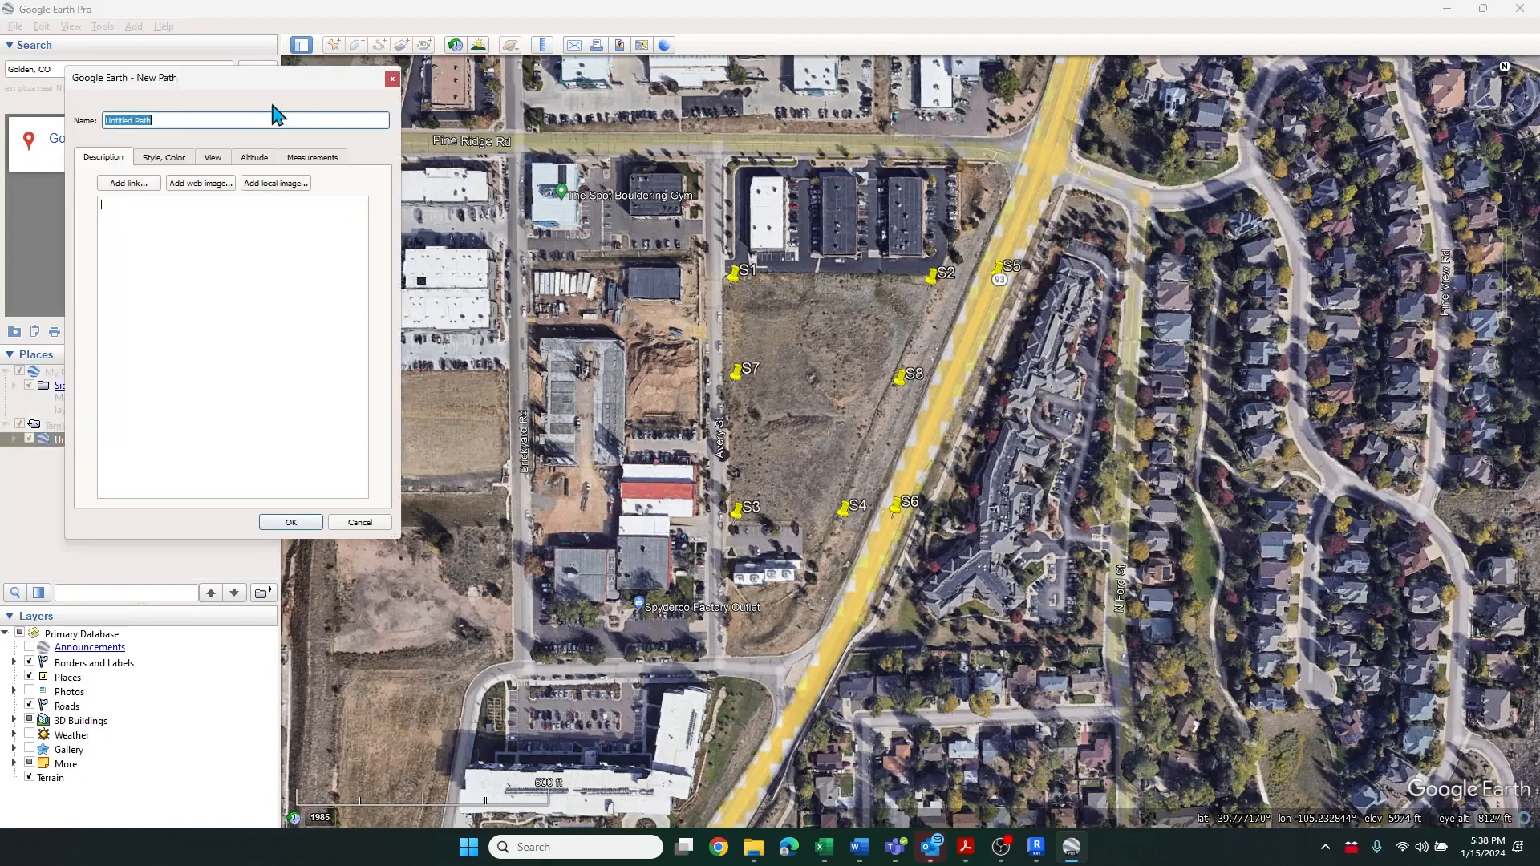
pyautogui.click(730, 288)
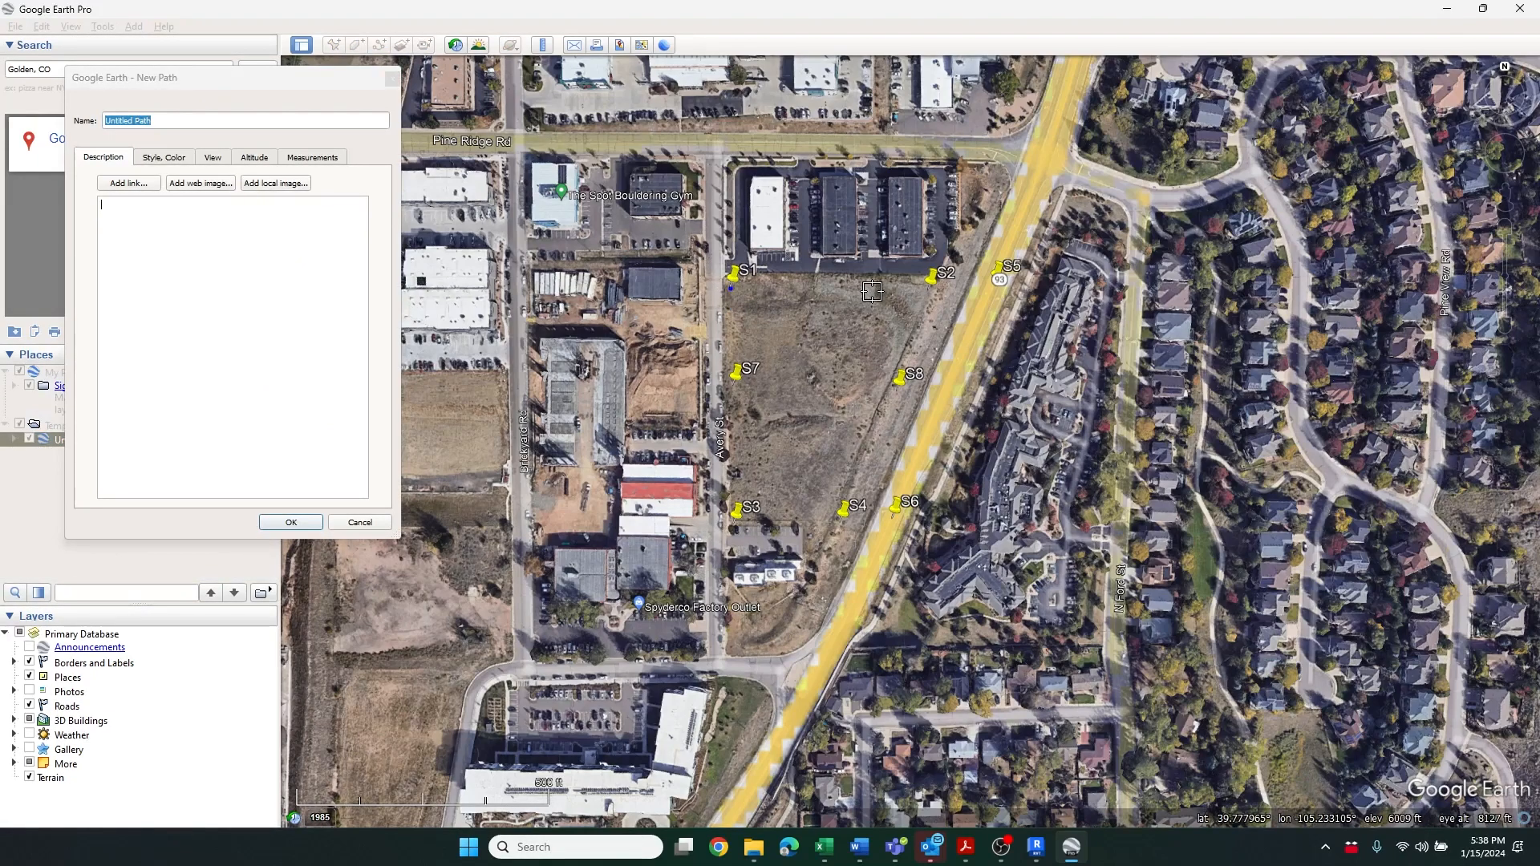
pyautogui.click(928, 292)
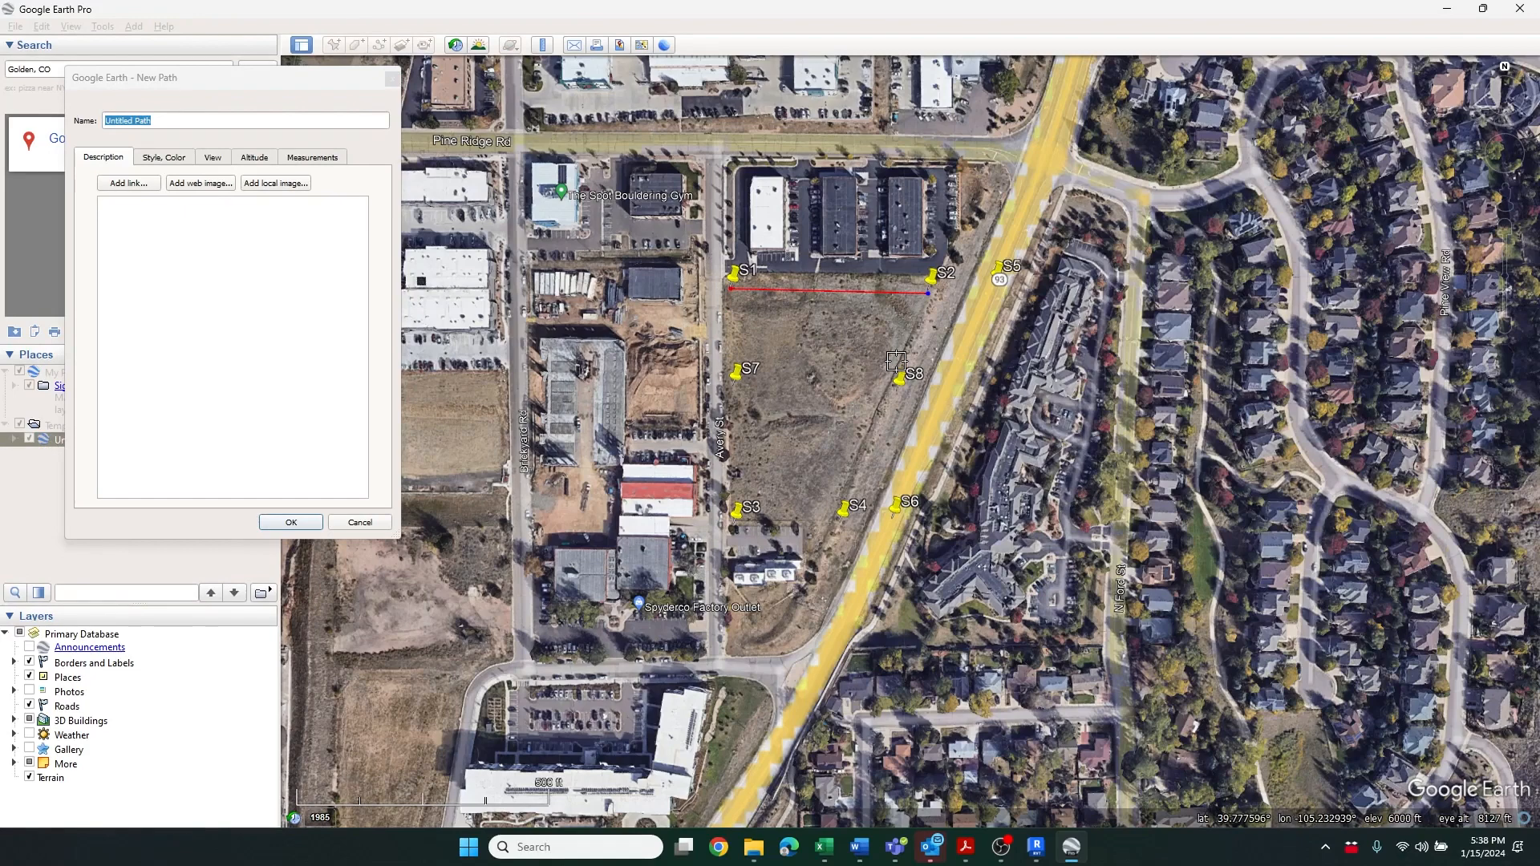
pyautogui.click(291, 522)
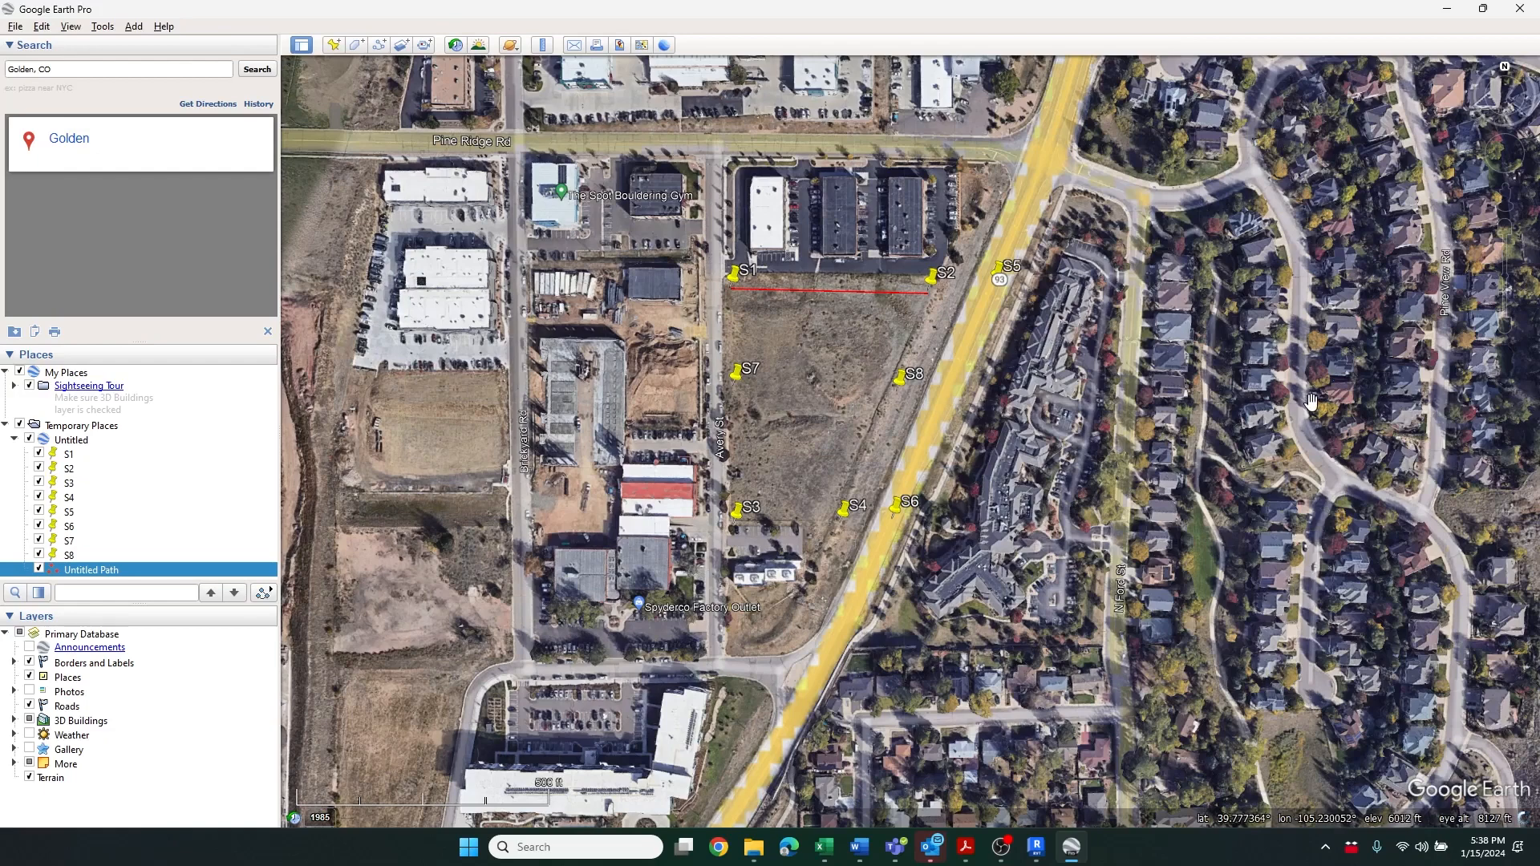
# Save a map image at 1920x1080 (1080 HD) resolution to the Desktop as IMG 01.jpg
pyautogui.click(15, 26)
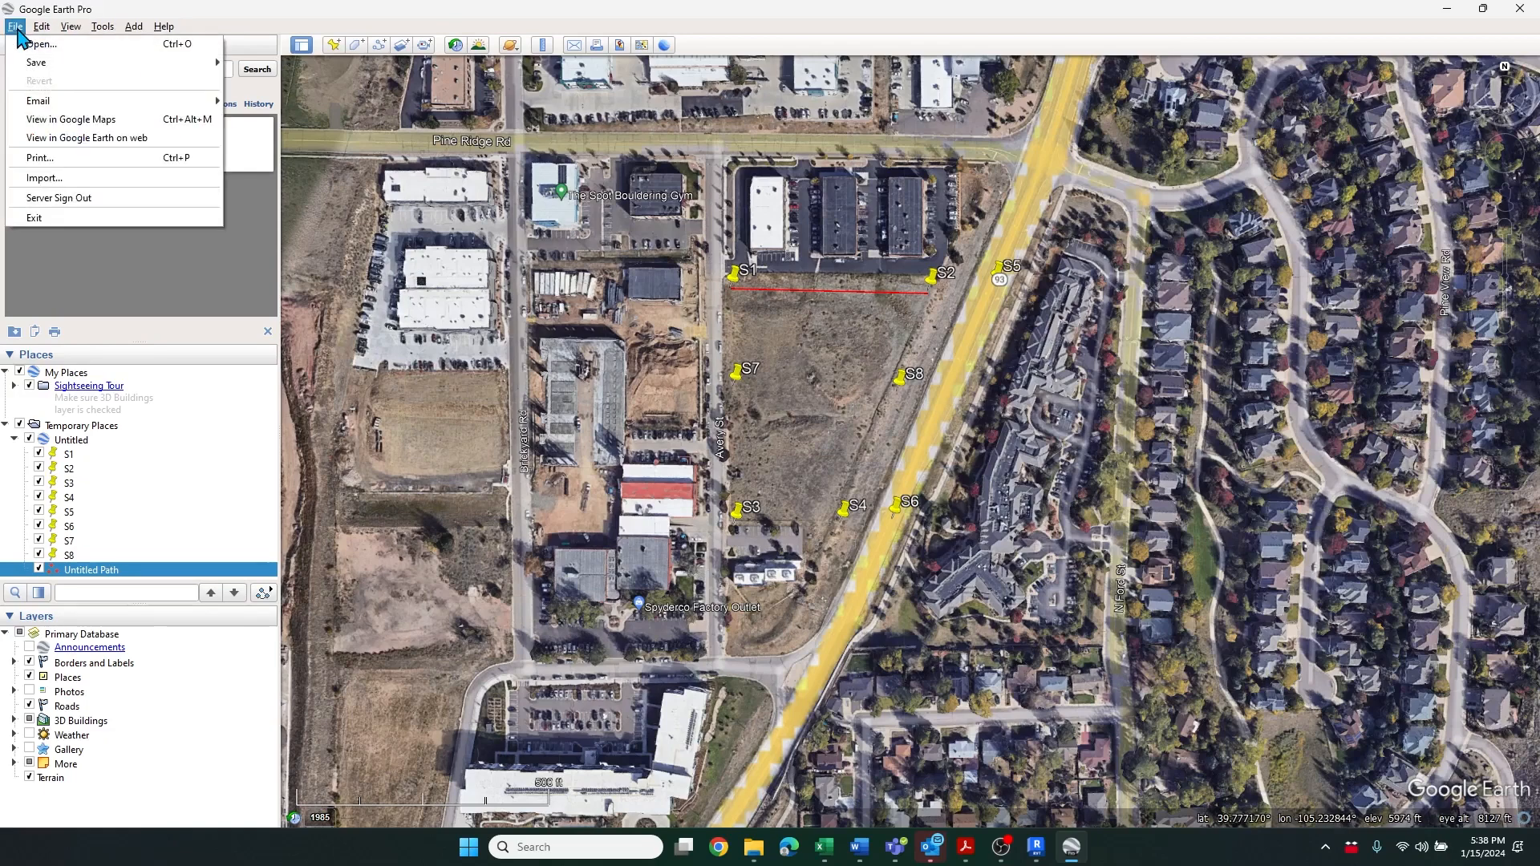
pyautogui.moveTo(41, 70)
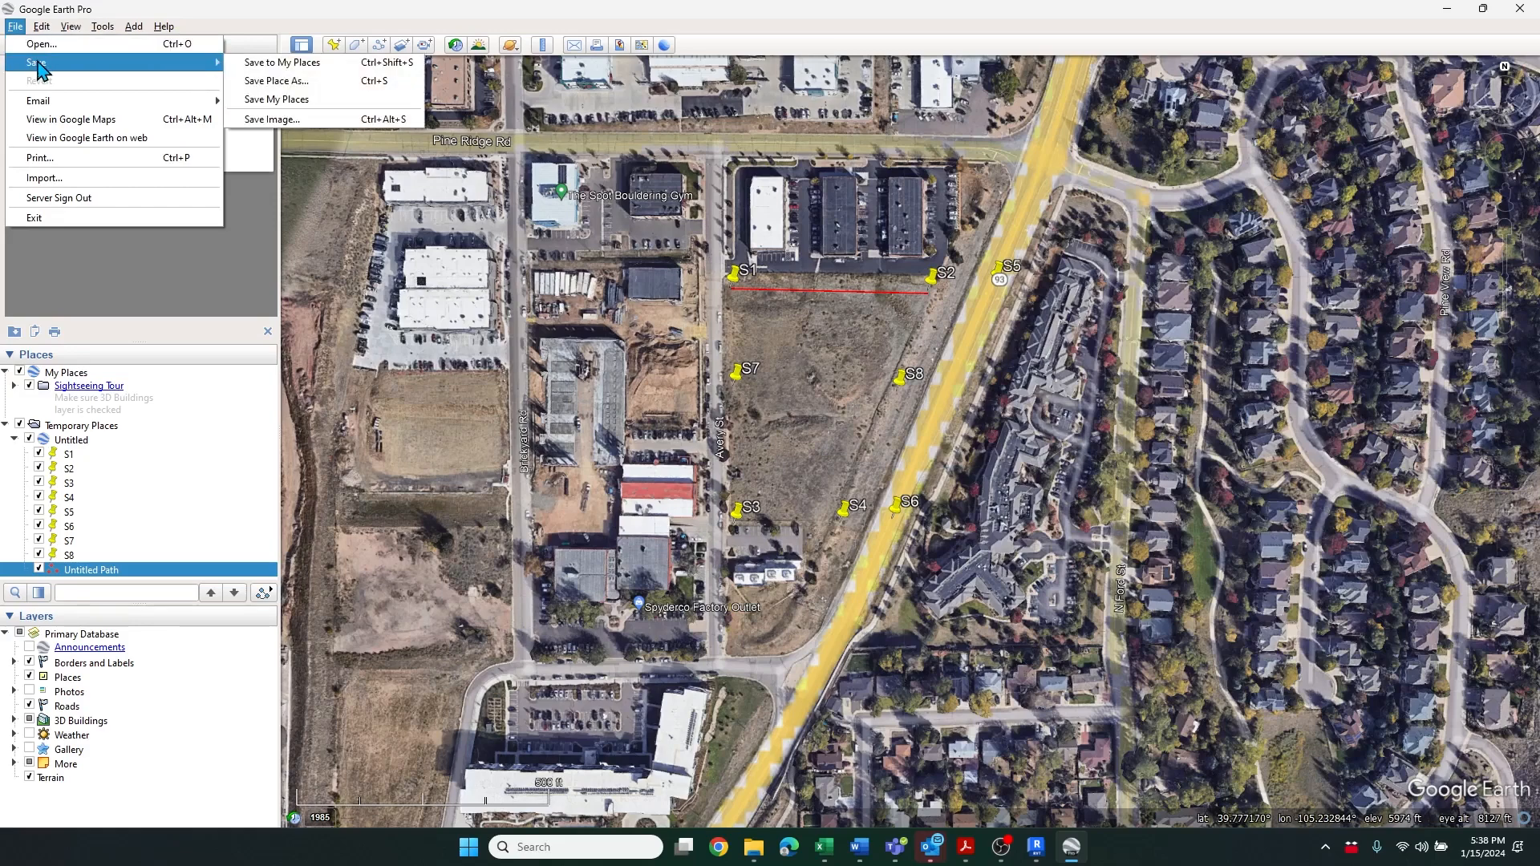
pyautogui.click(270, 119)
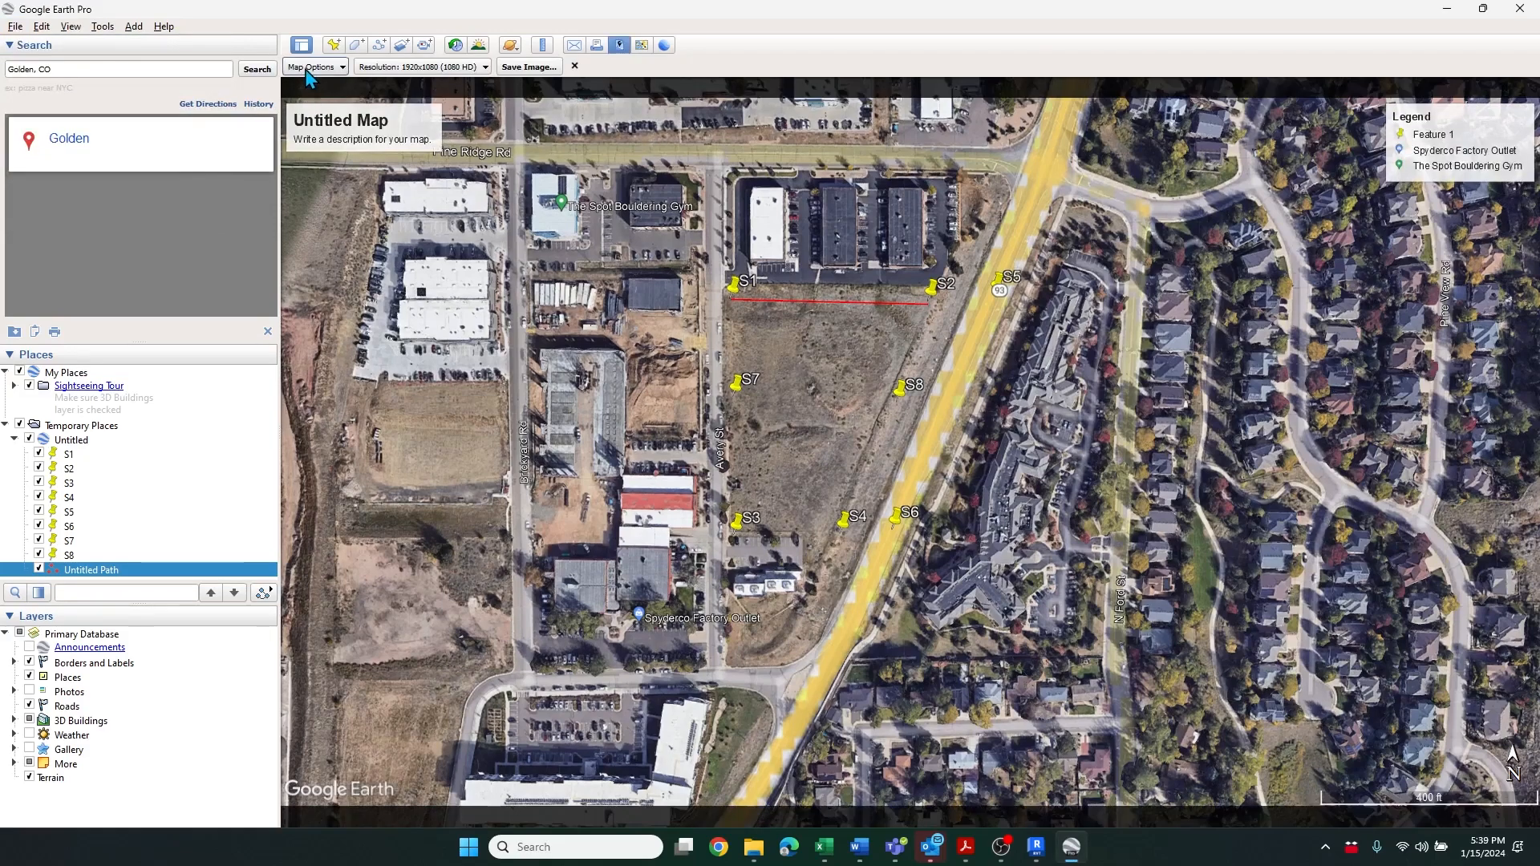
pyautogui.click(485, 70)
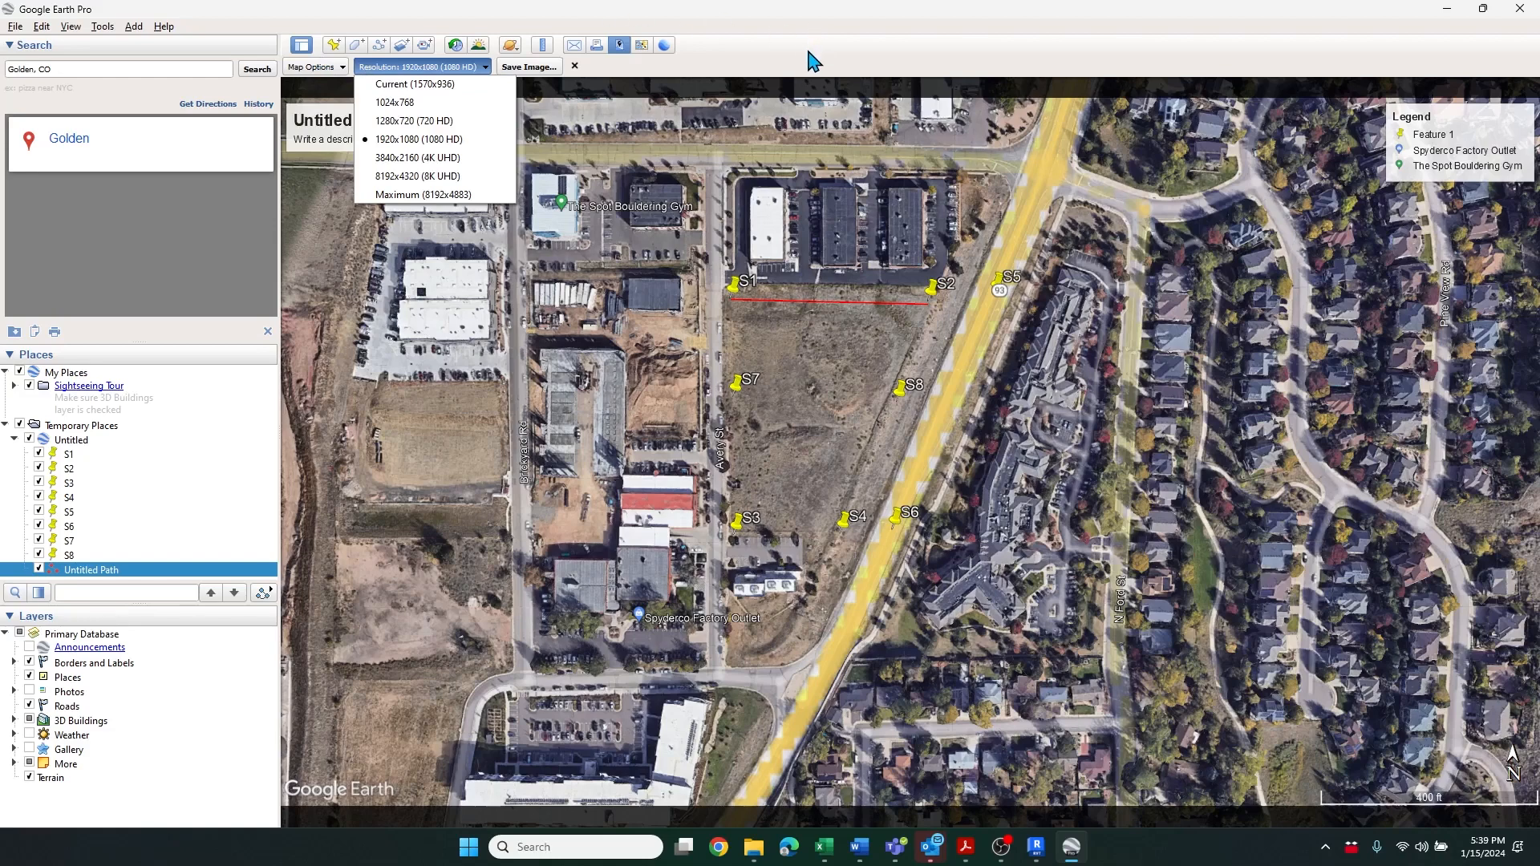
pyautogui.click(454, 142)
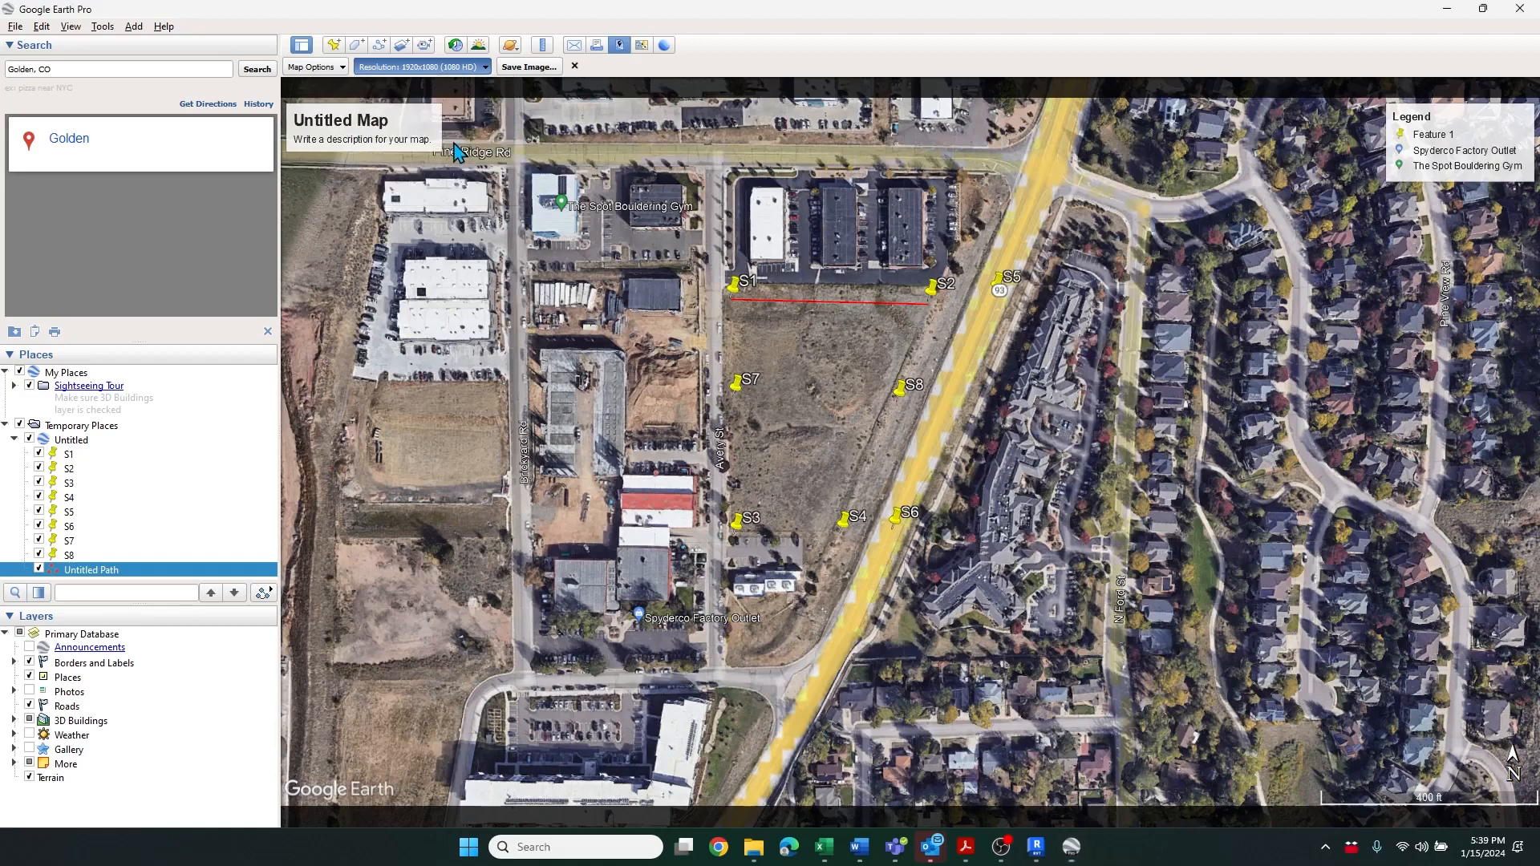
pyautogui.click(528, 67)
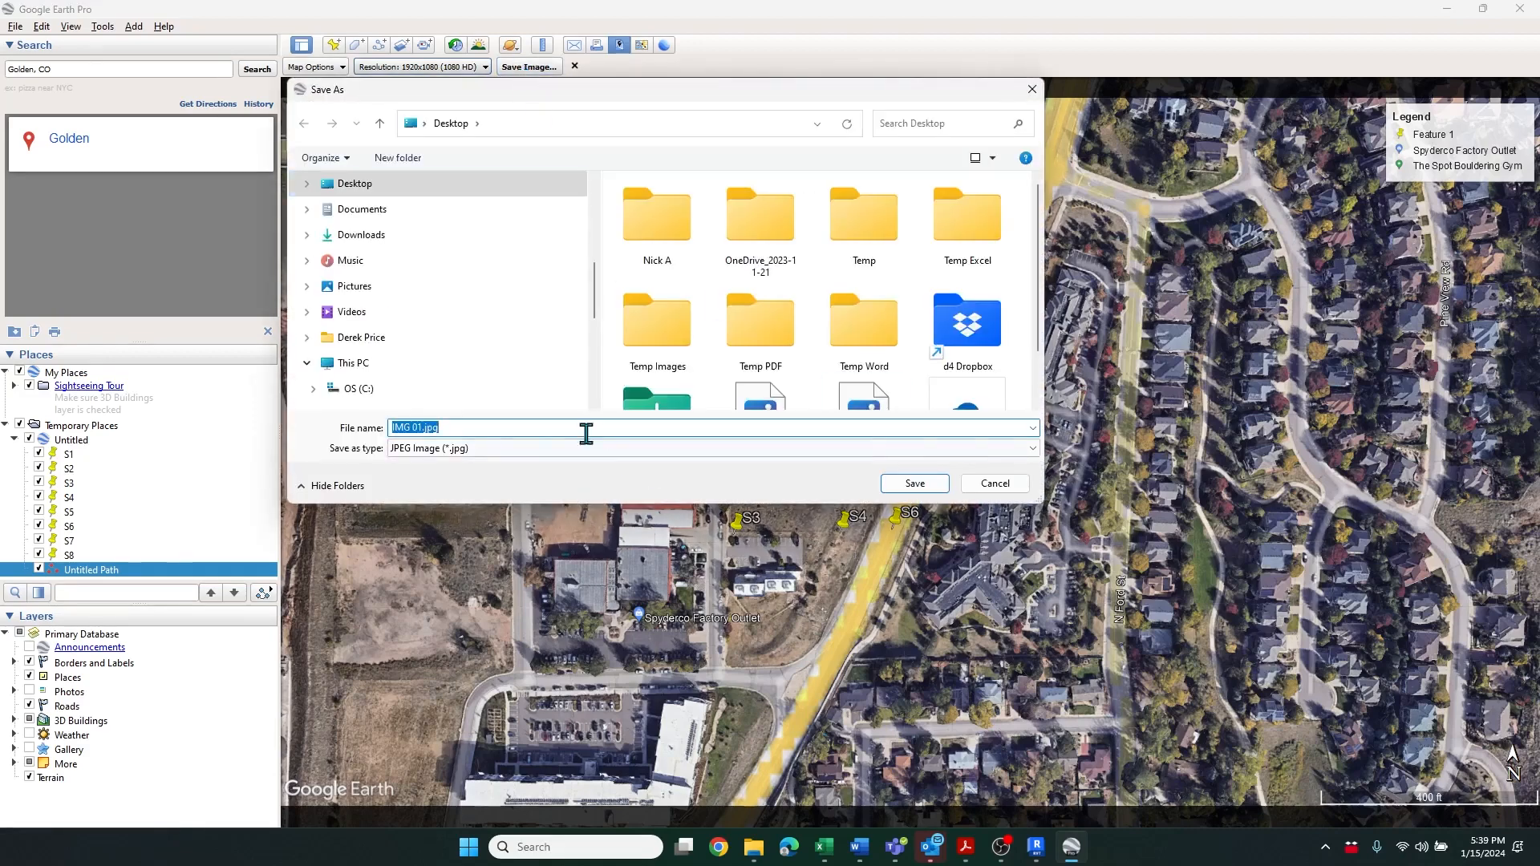
pyautogui.click(915, 484)
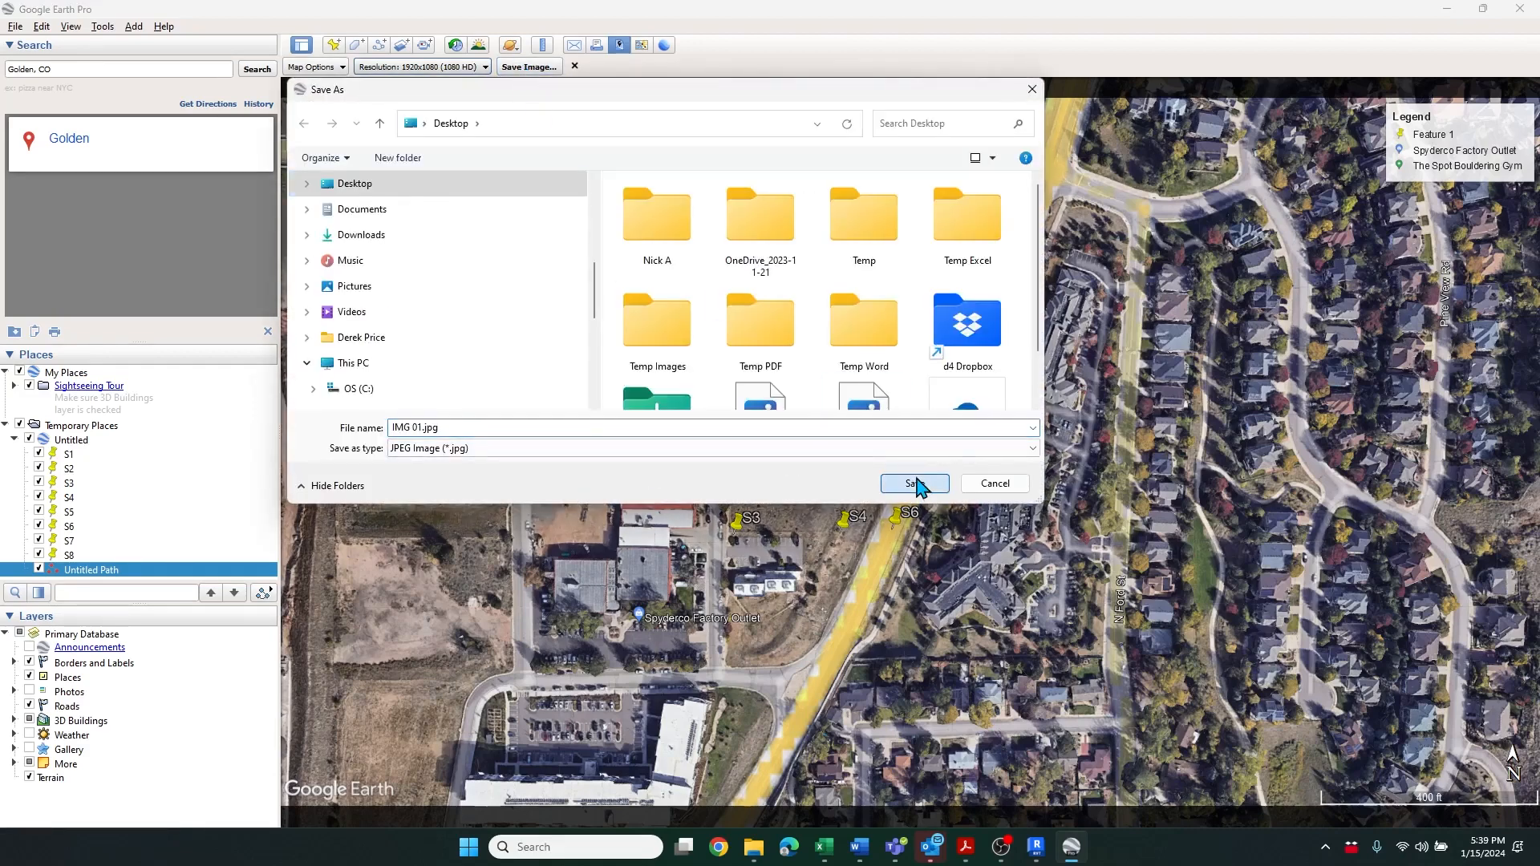
pyautogui.click(815, 427)
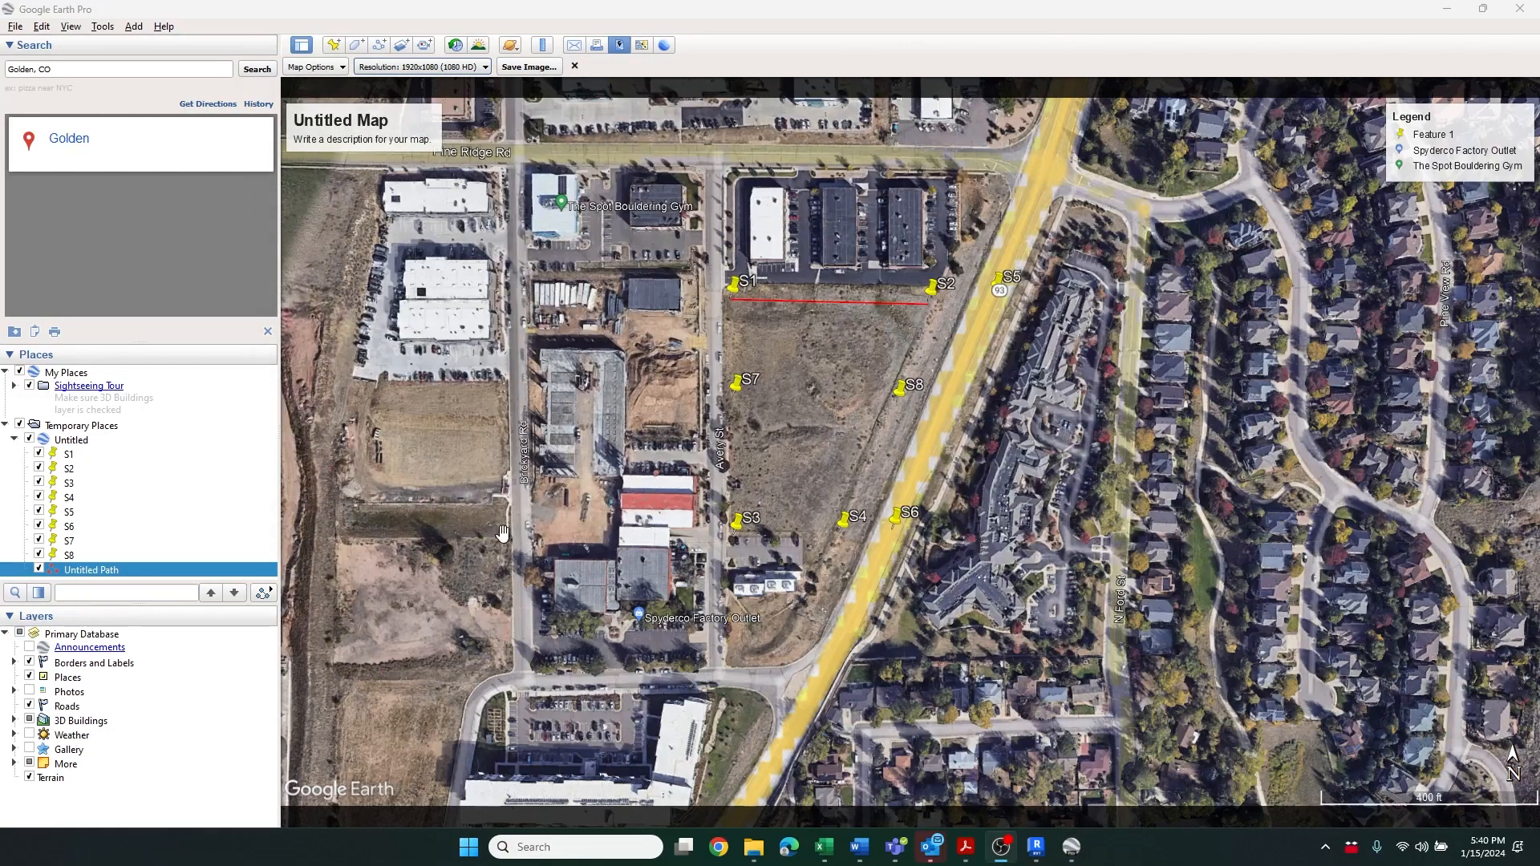
# Switch to Revit and import IMG 01.jpg into the Site plan, placing it beside the toposurface
pyautogui.moveTo(1039, 845)
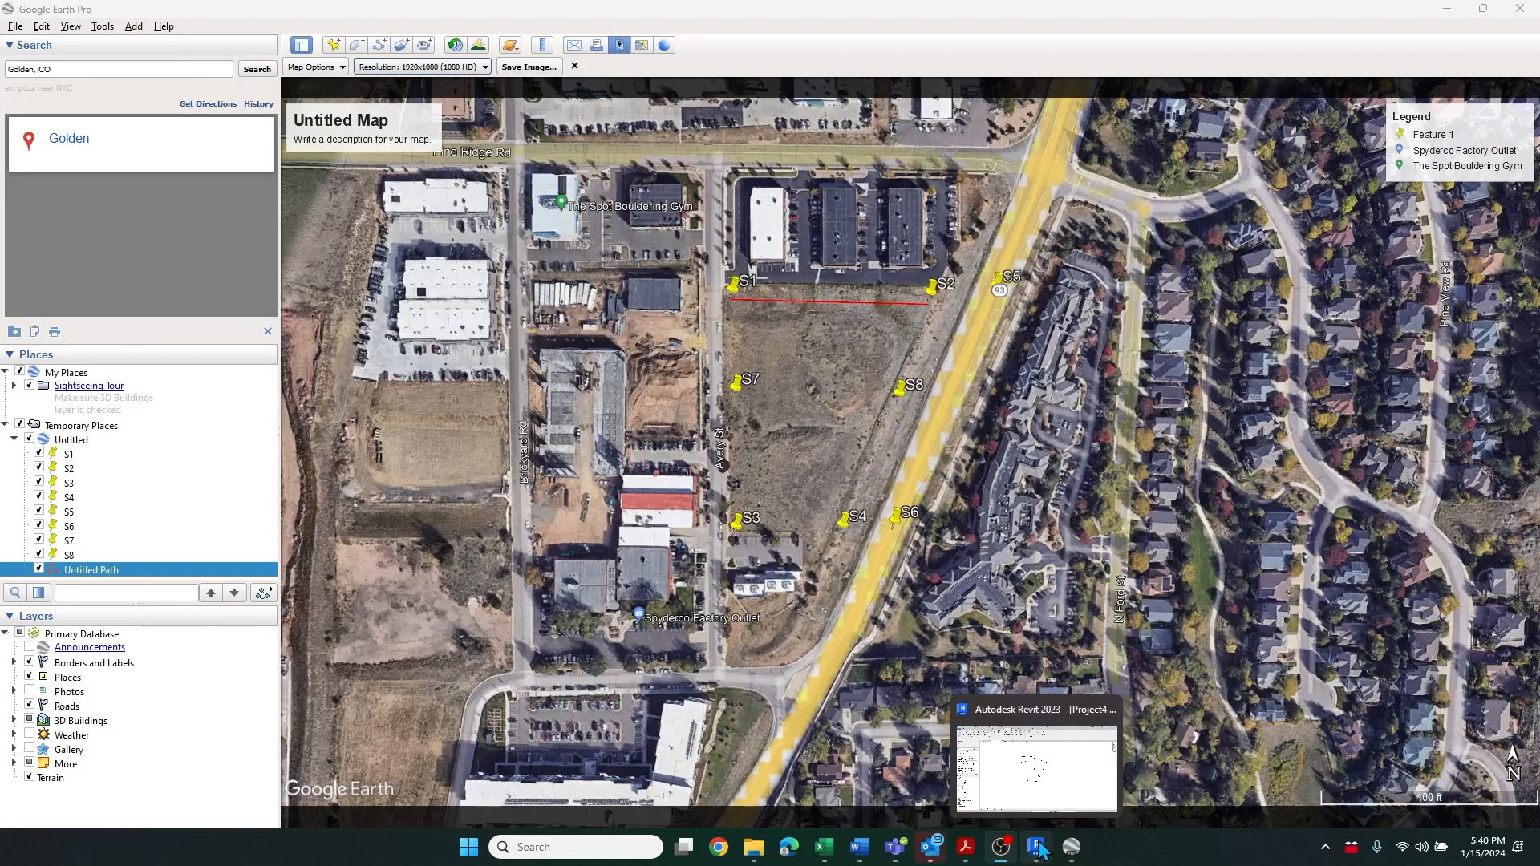
pyautogui.click(1037, 847)
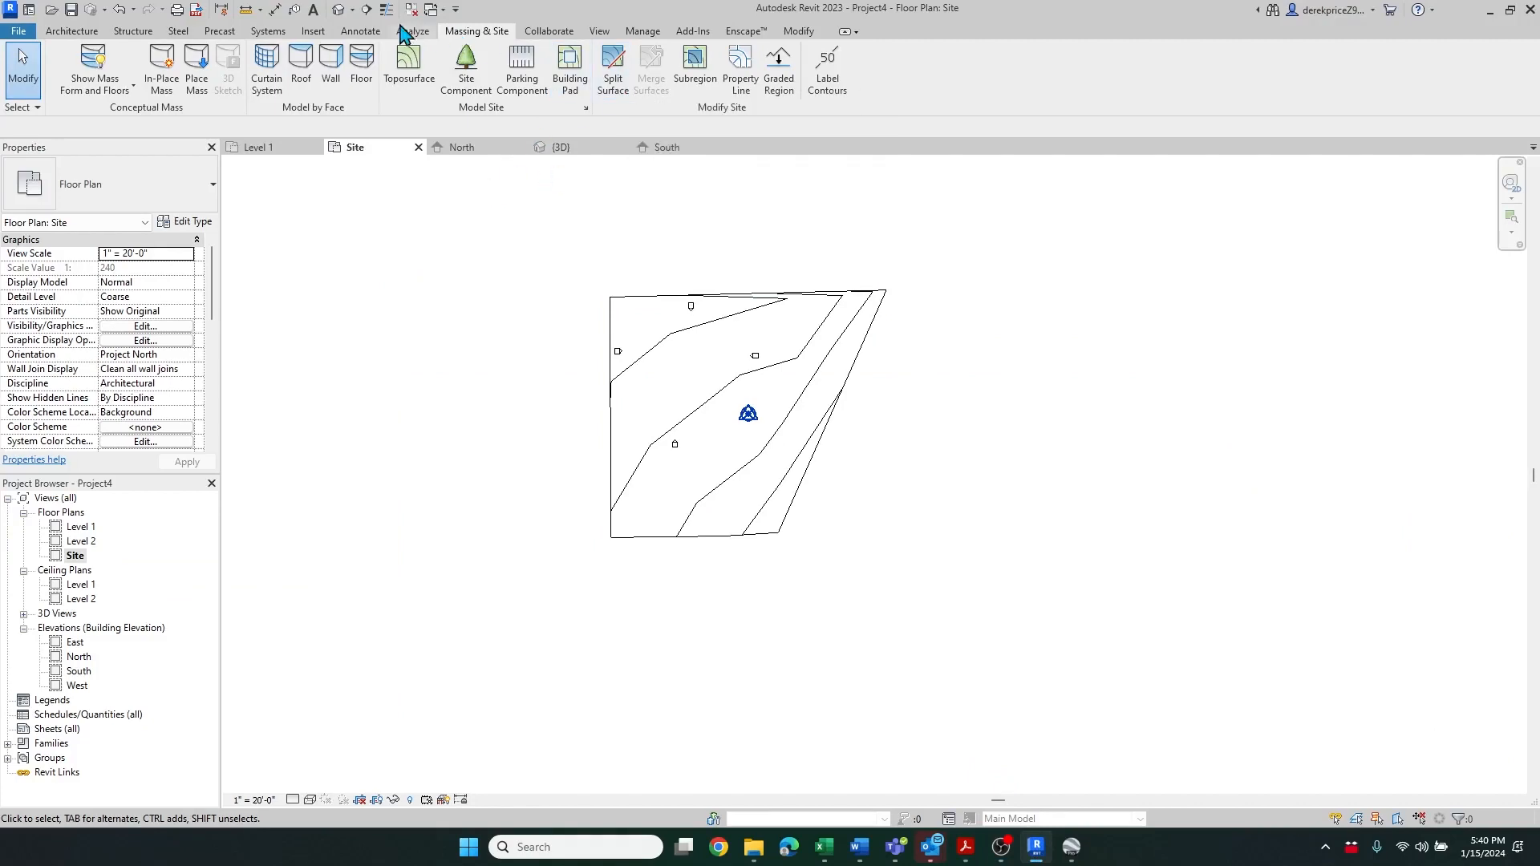
pyautogui.click(313, 34)
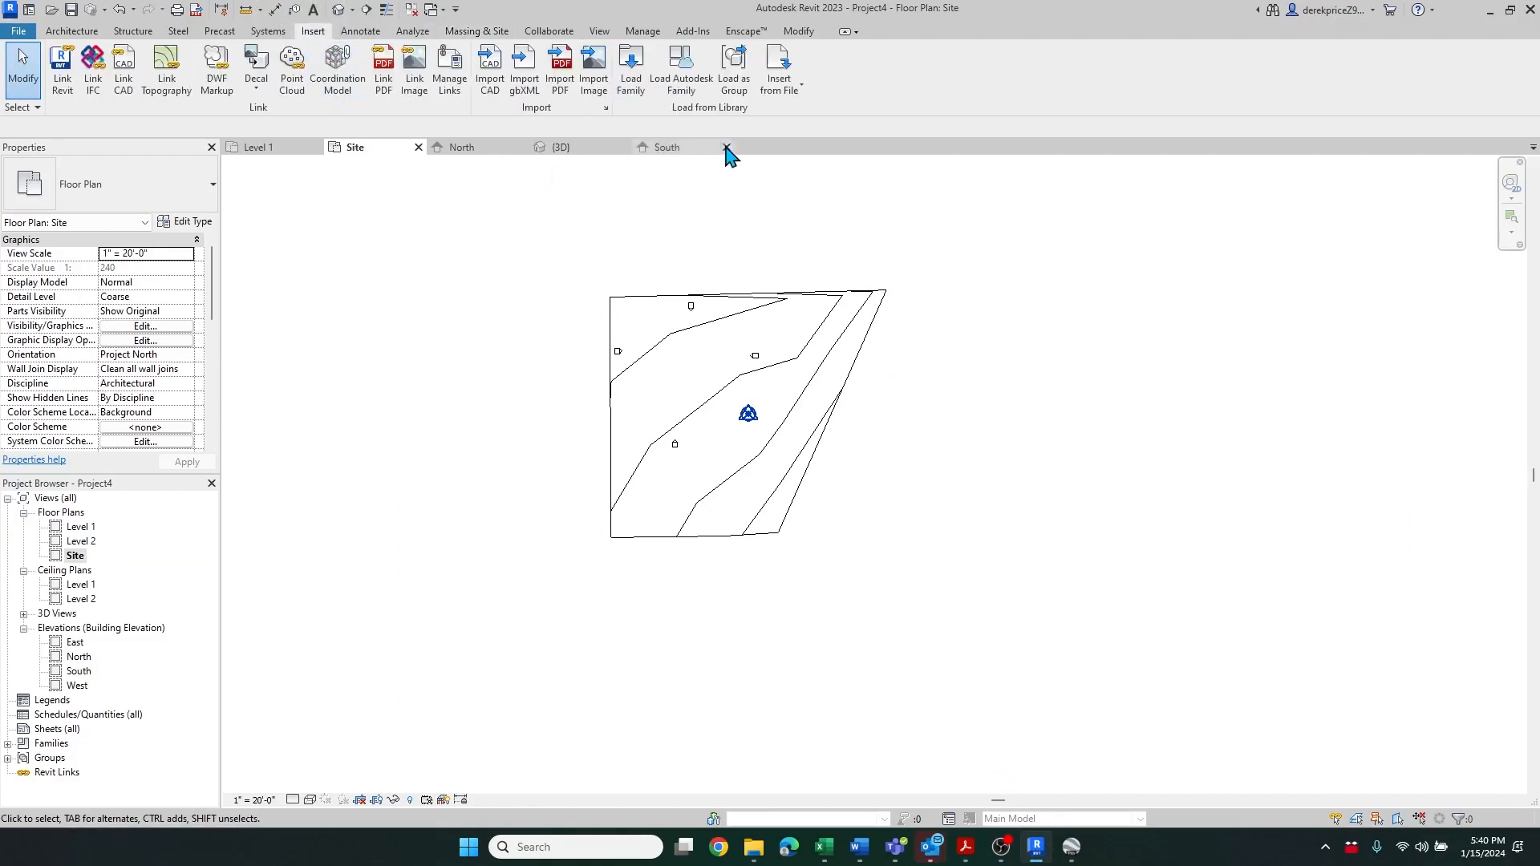
pyautogui.click(593, 73)
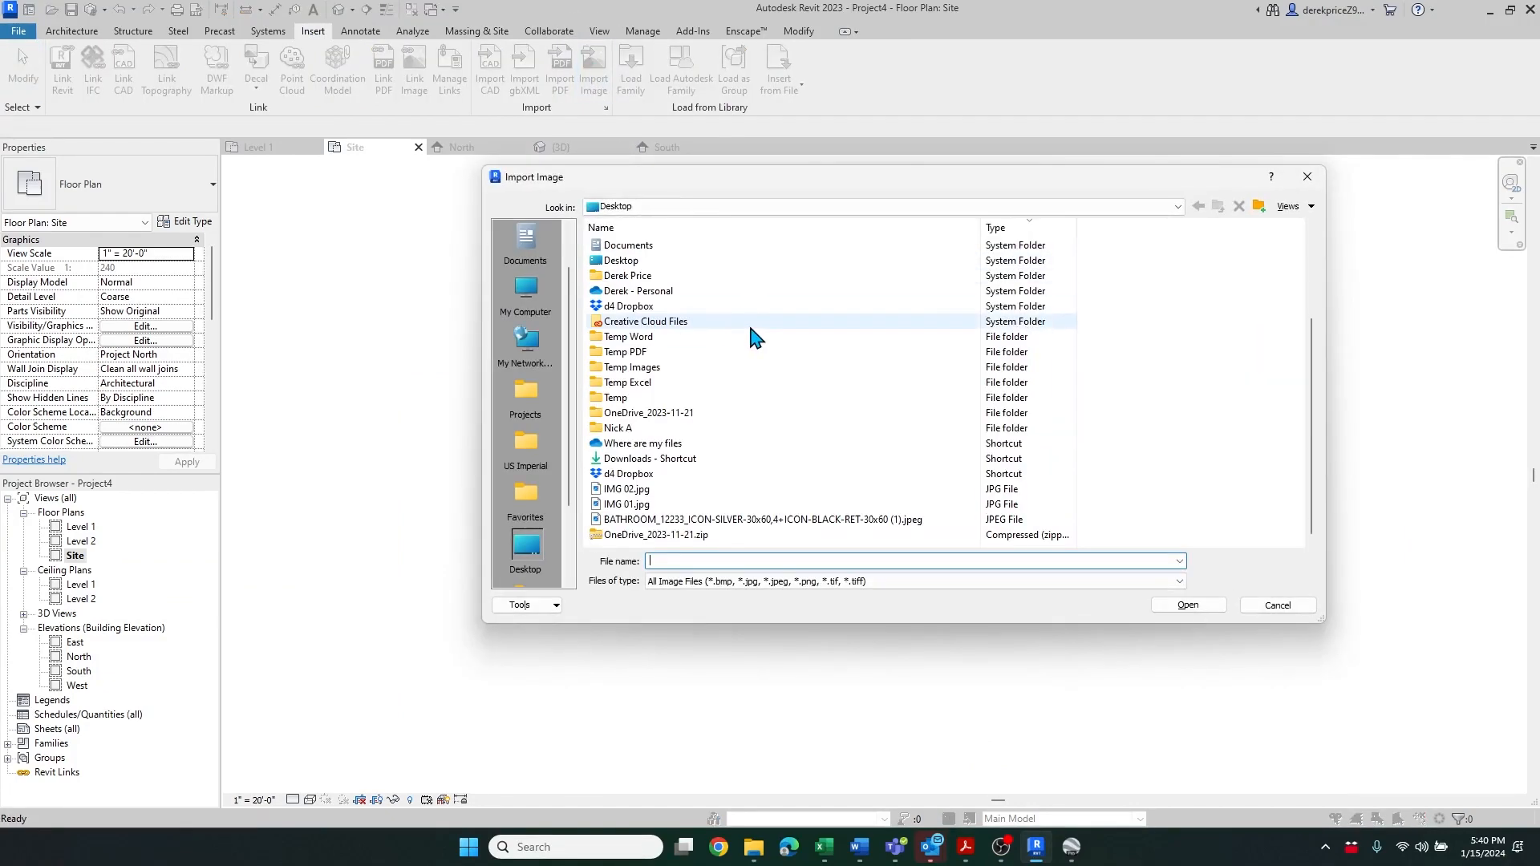
pyautogui.click(634, 504)
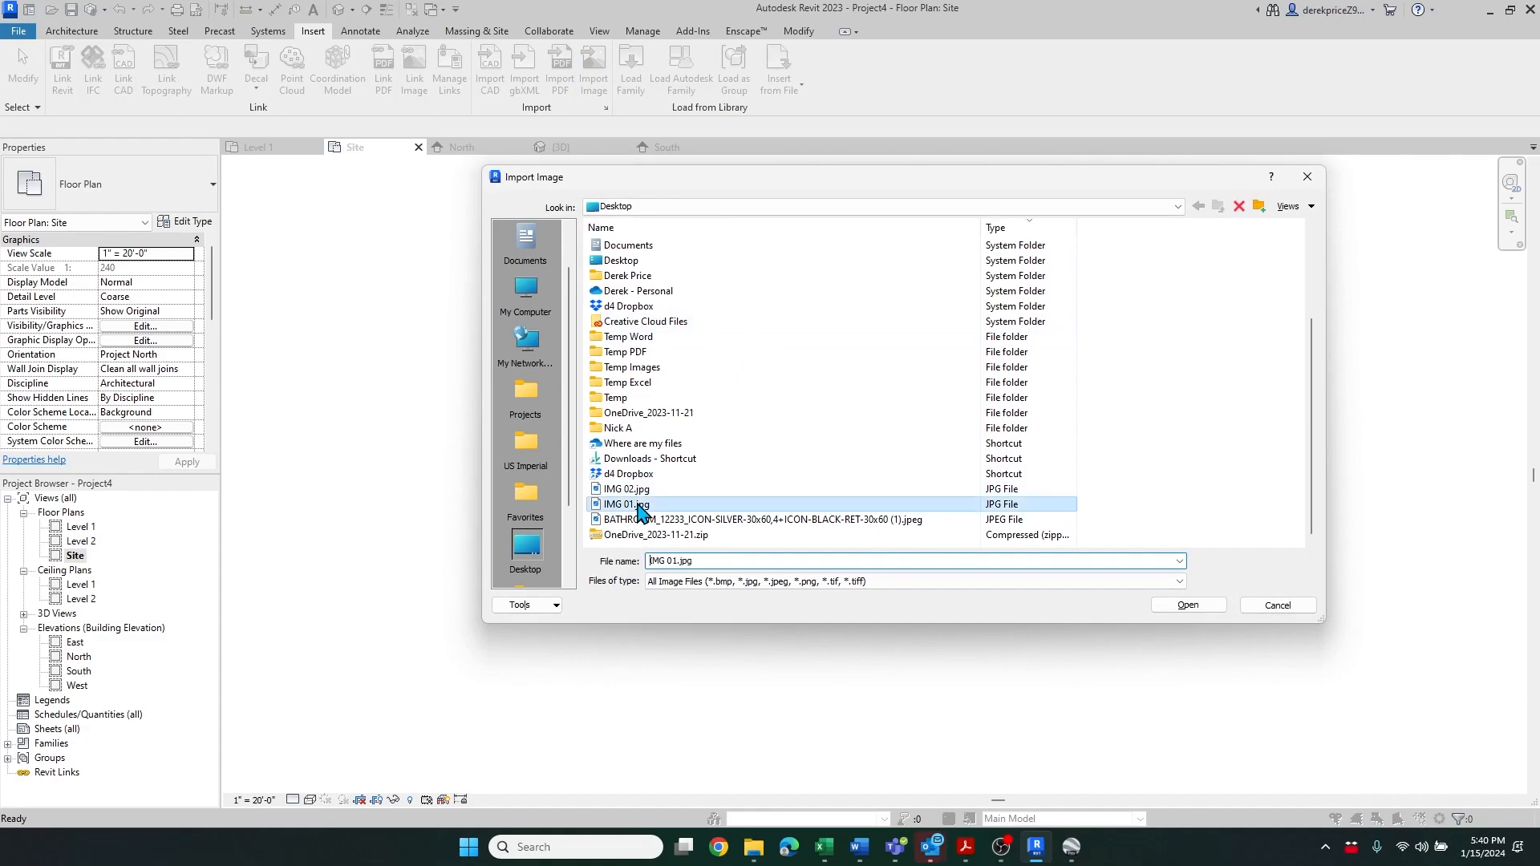
pyautogui.click(1187, 605)
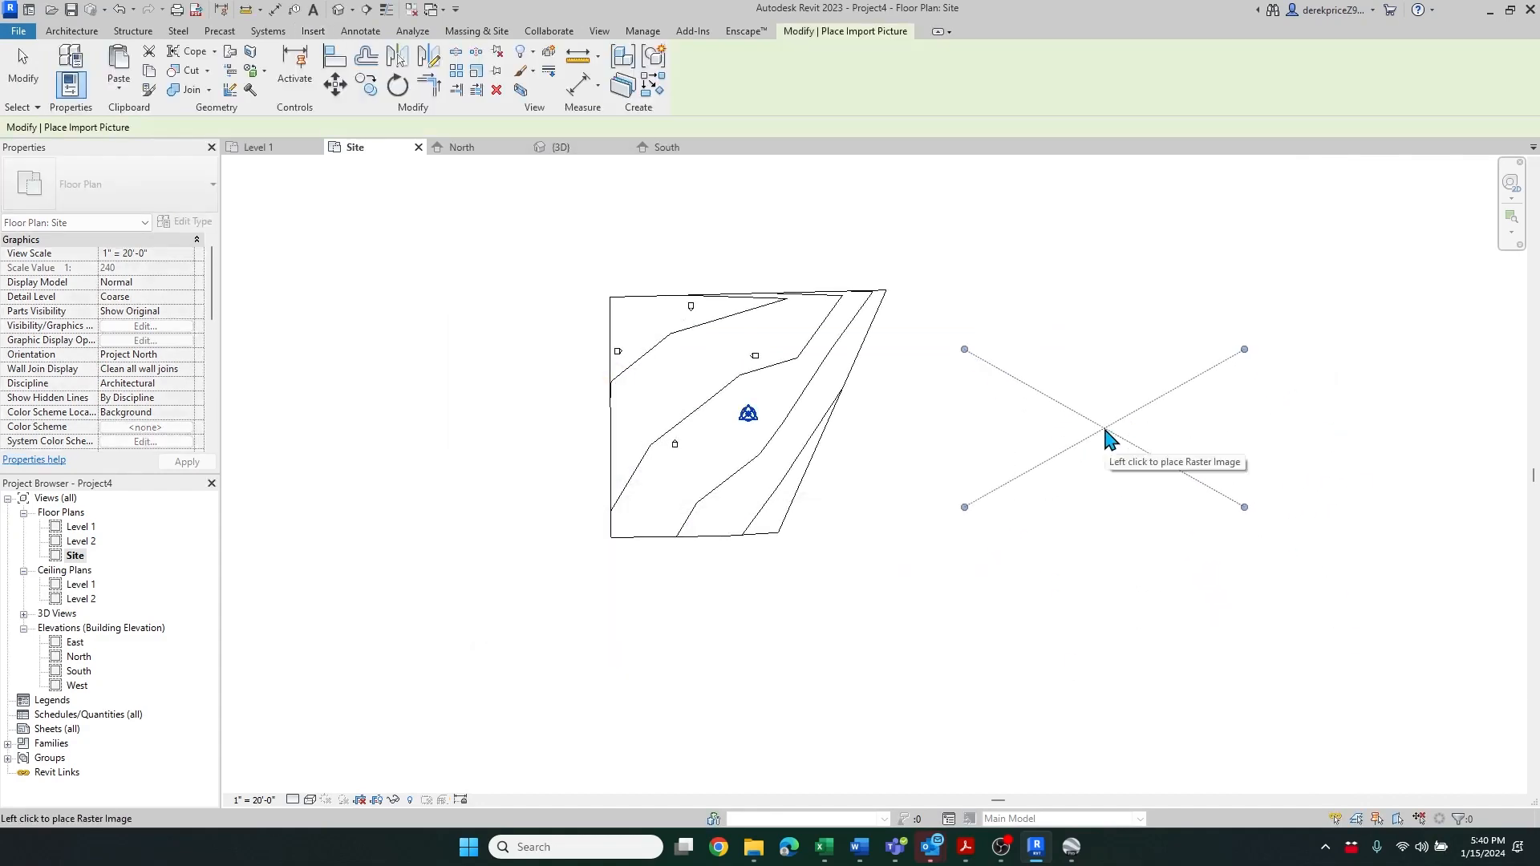
pyautogui.click(1115, 428)
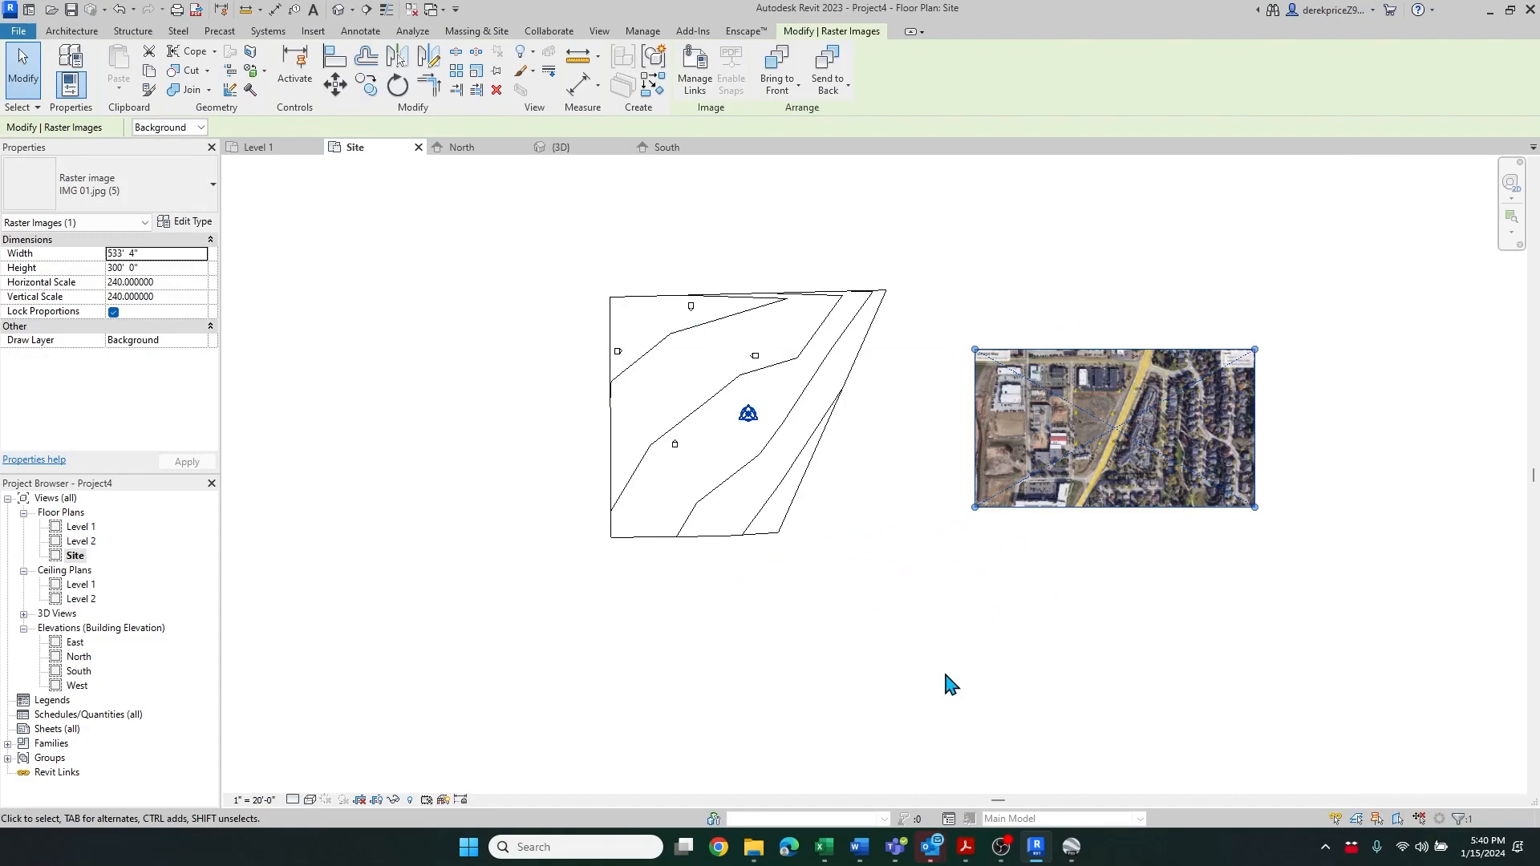
# Switch to Google Earth and check the measured length of the Untitled Path in its properties
pyautogui.scroll(5, 1128, 368)
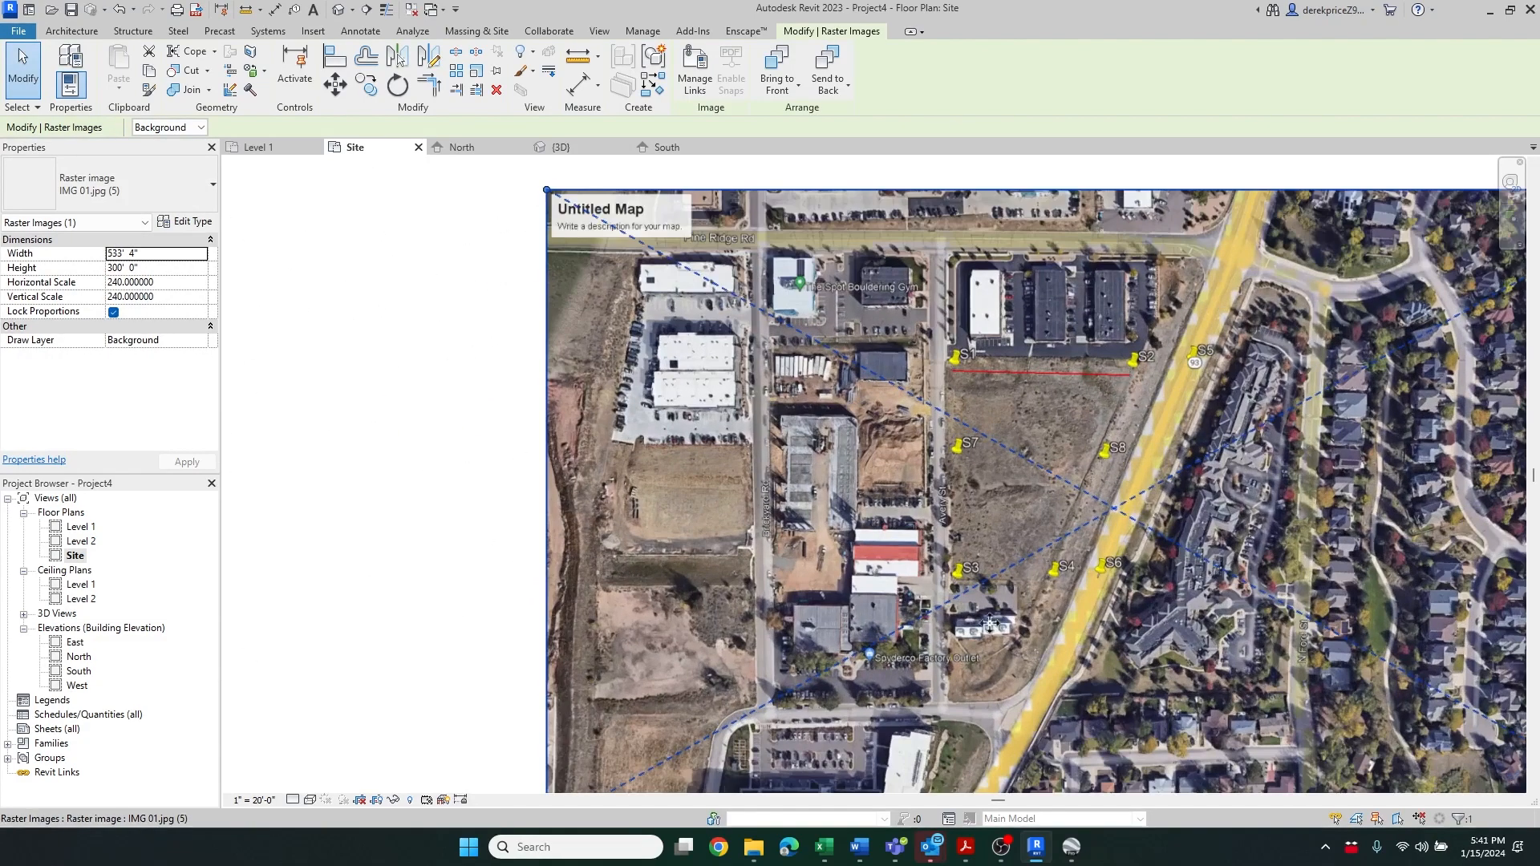
pyautogui.click(1035, 710)
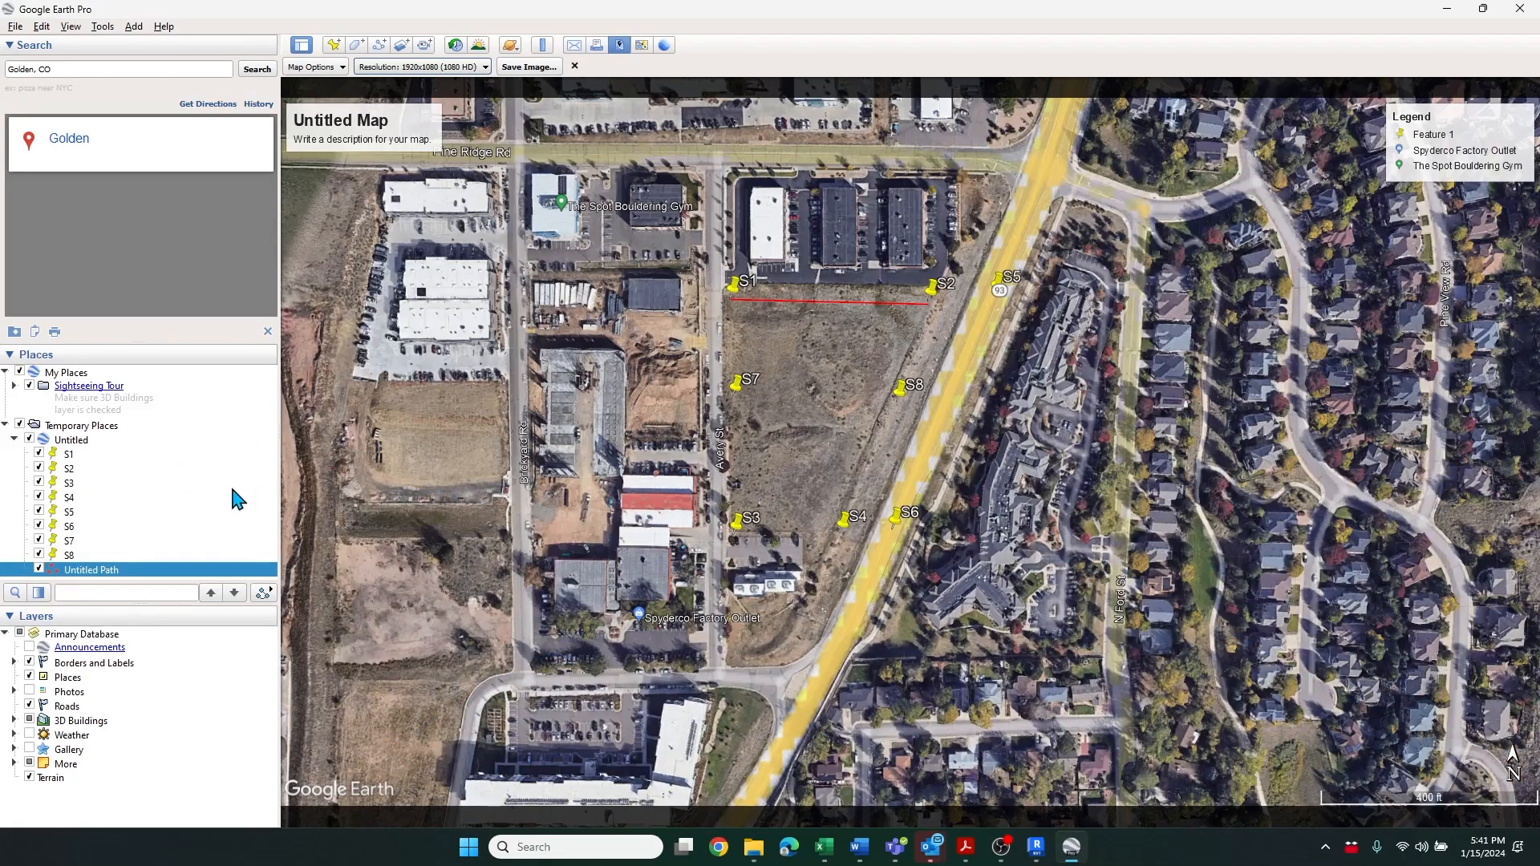
pyautogui.rightClick(97, 570)
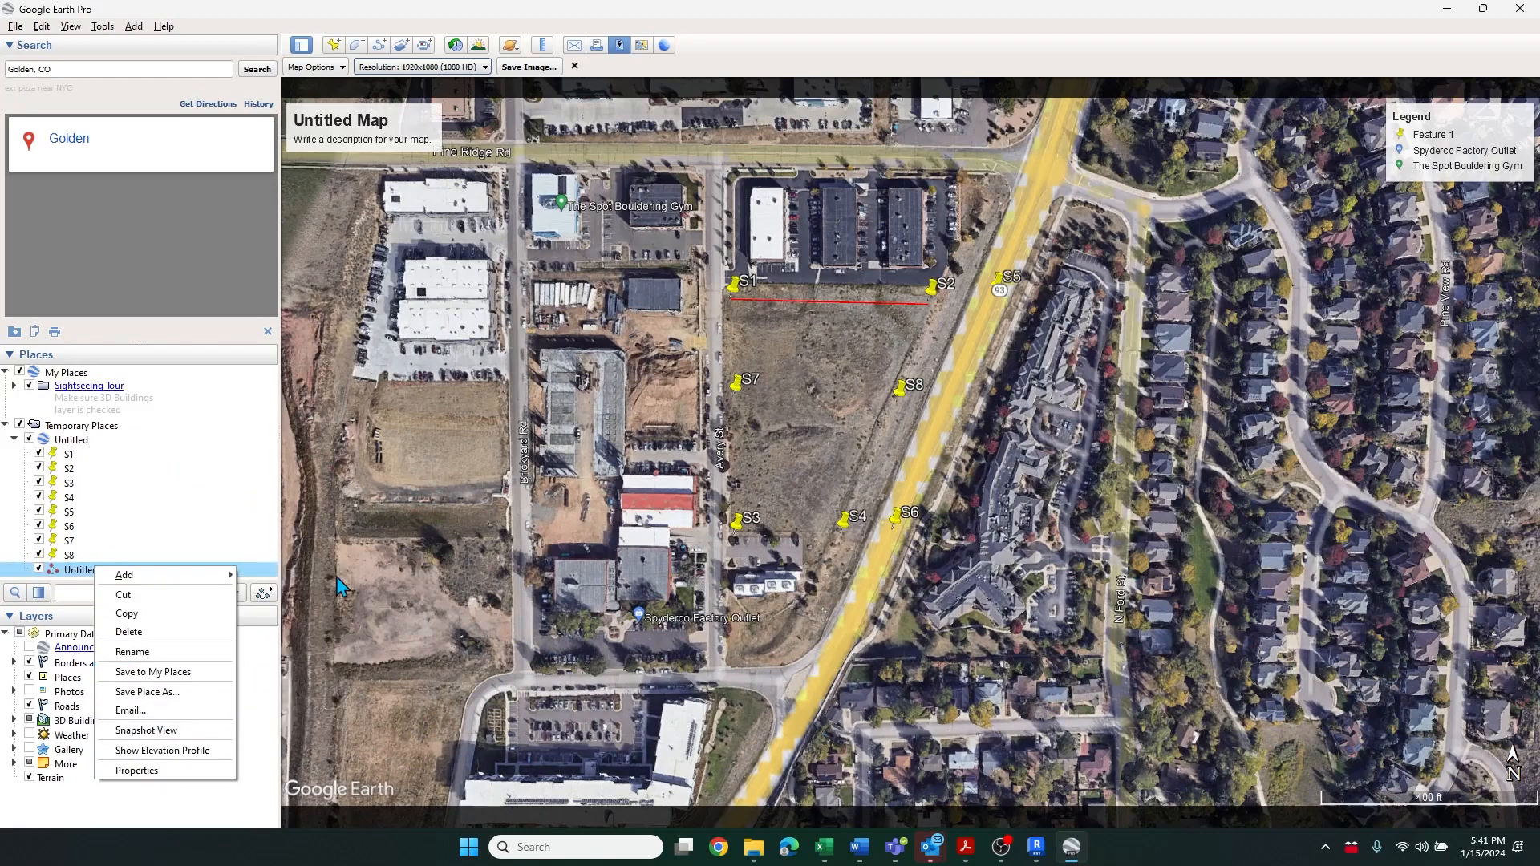
pyautogui.click(161, 770)
pyautogui.click(307, 163)
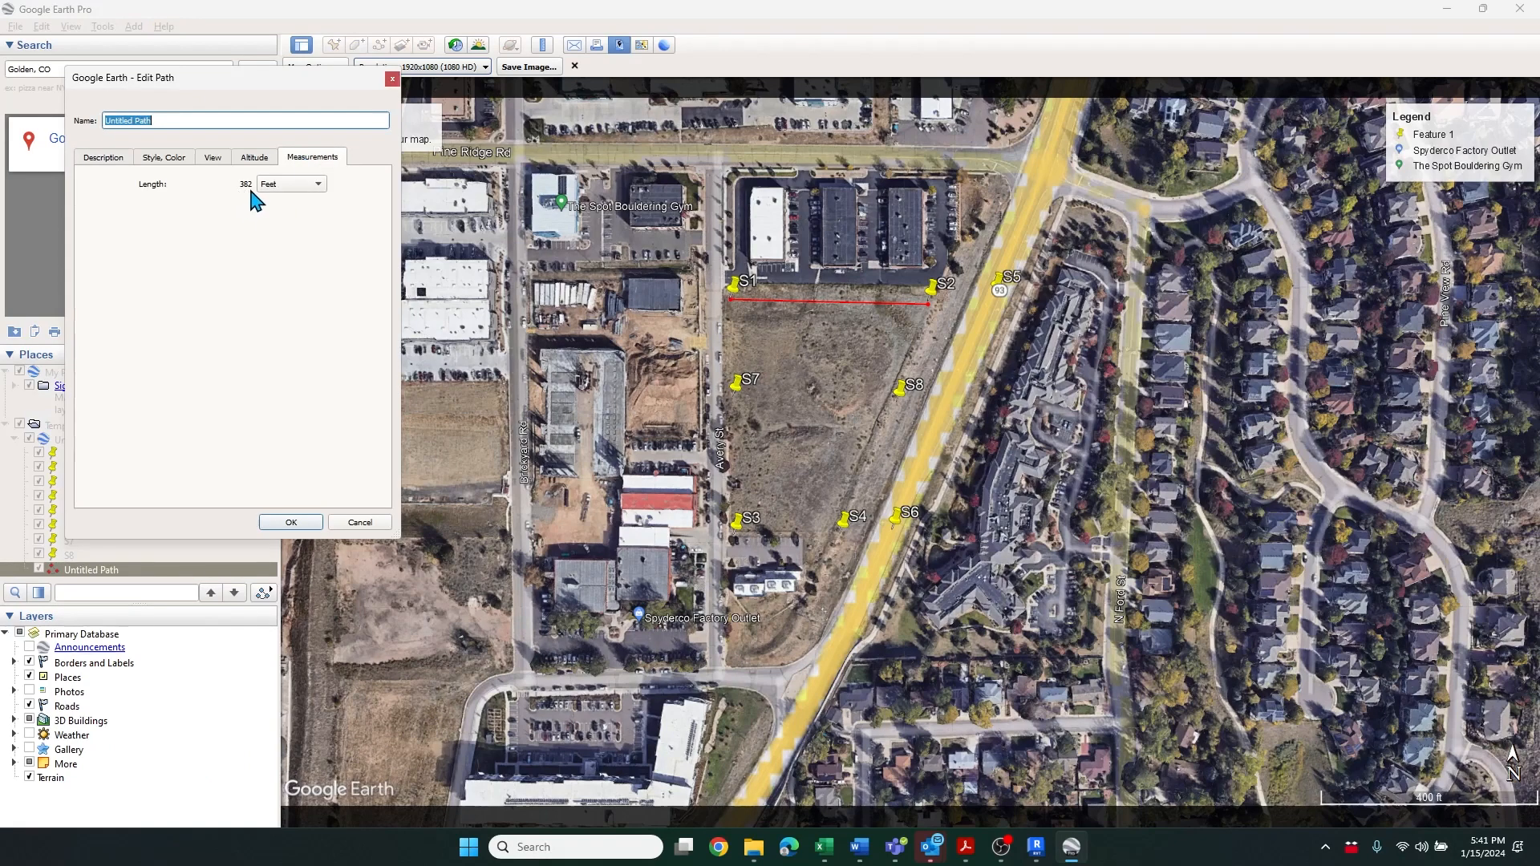
pyautogui.click(291, 522)
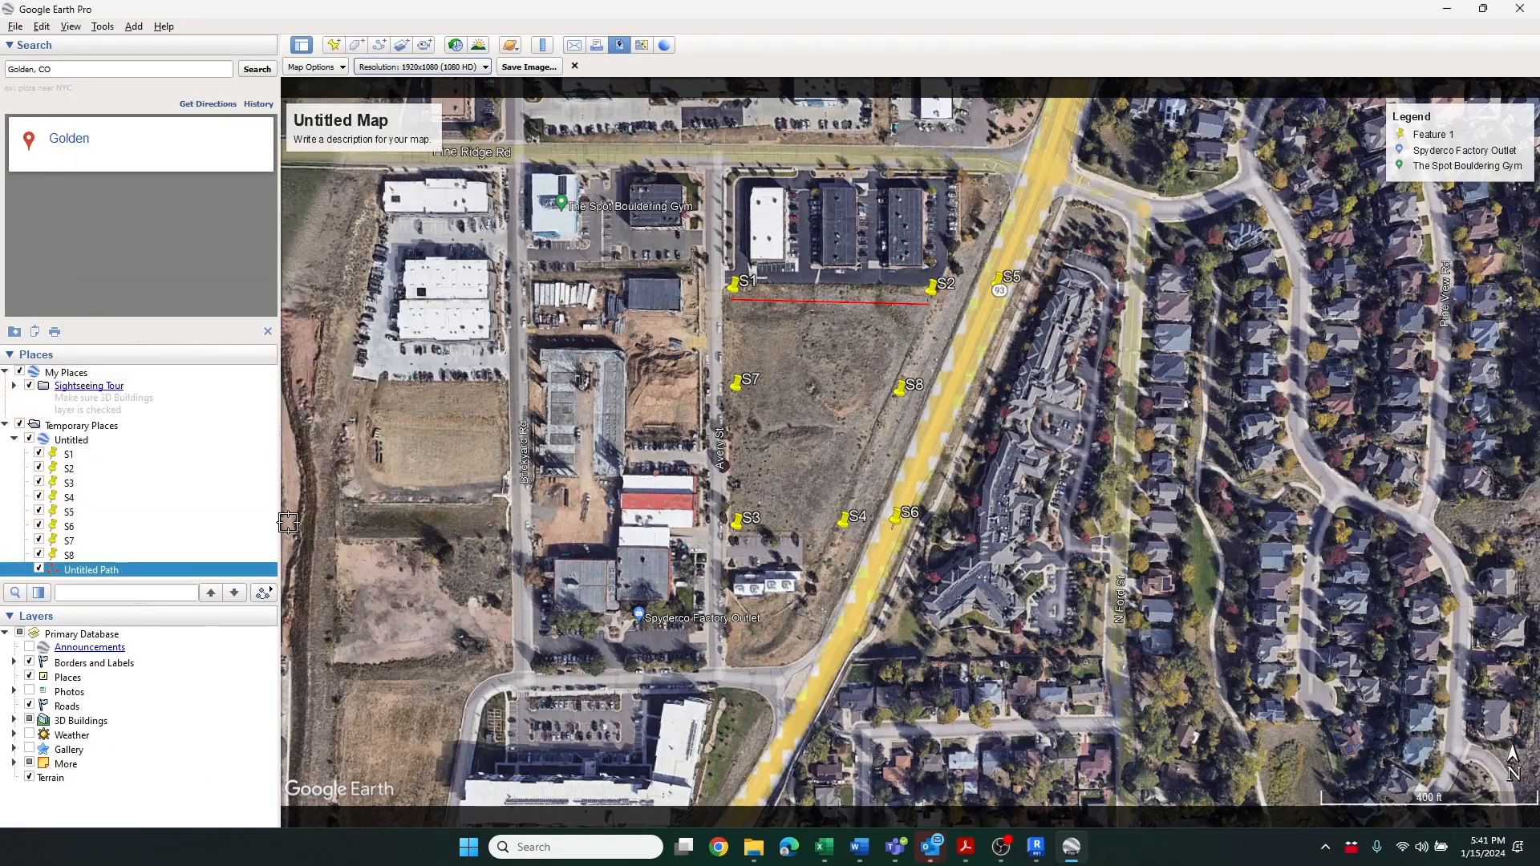
# Switch back to Revit and draw a horizontal detail line 382 feet long above the imported image
pyautogui.click(1036, 847)
pyautogui.scroll(-3, 574, 377)
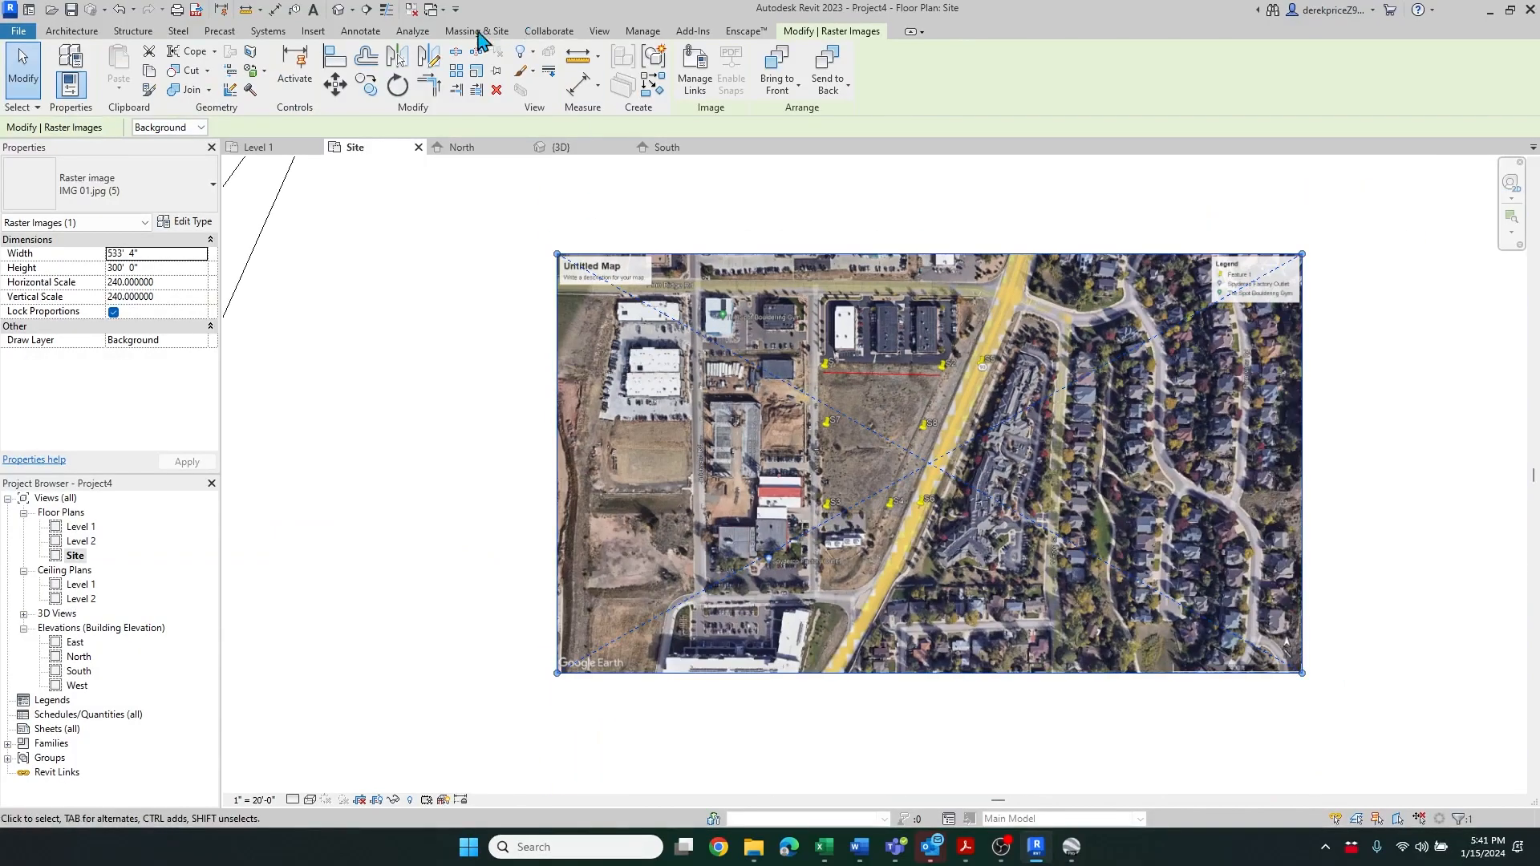
pyautogui.click(361, 31)
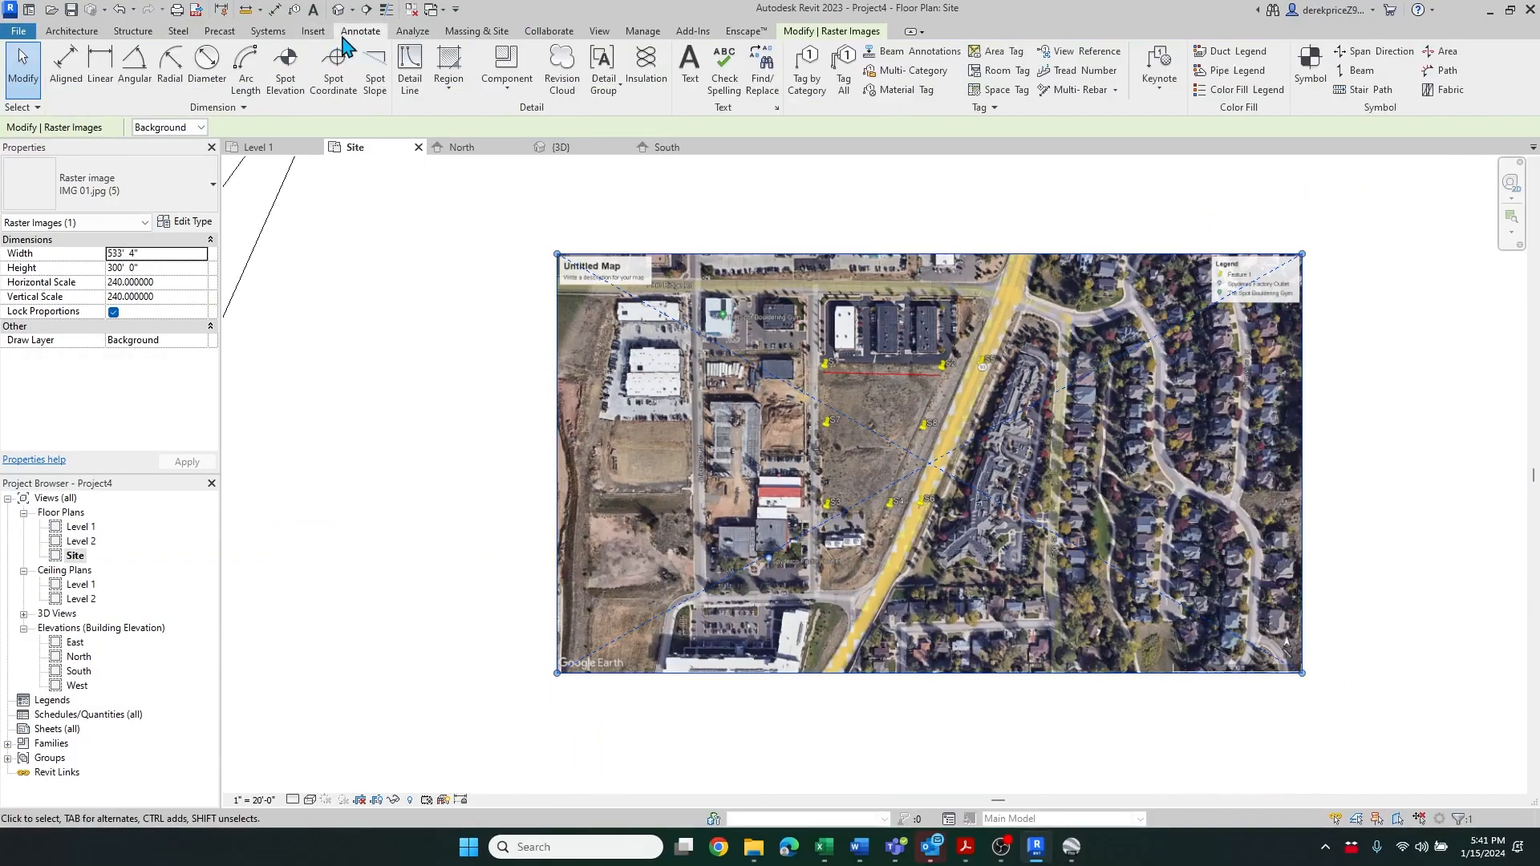
pyautogui.click(410, 70)
pyautogui.click(757, 209)
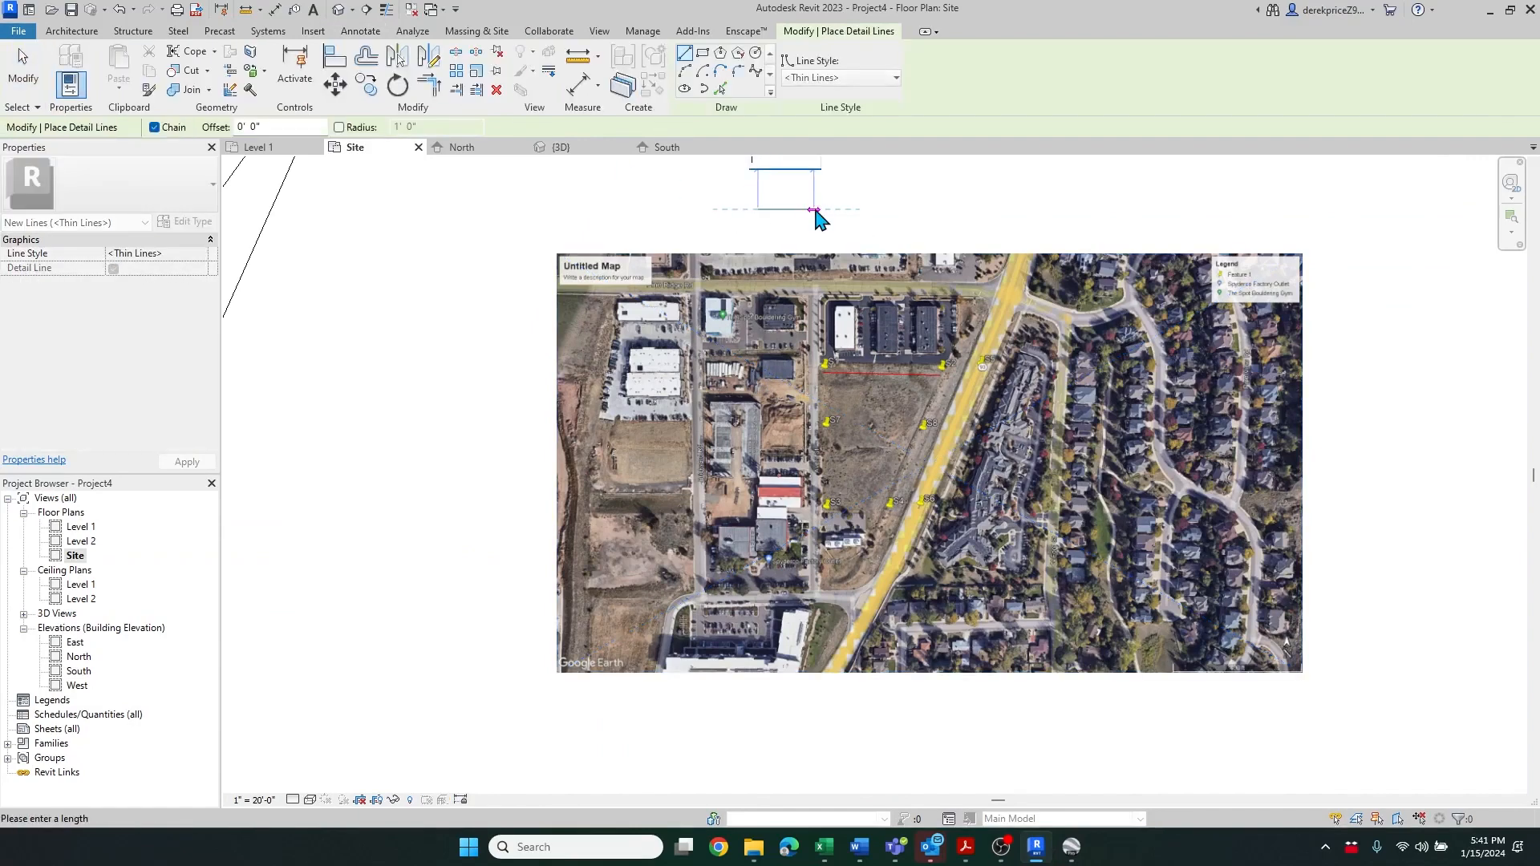
pyautogui.write('302')
pyautogui.press('Return')
pyautogui.scroll(-2, 764, 287)
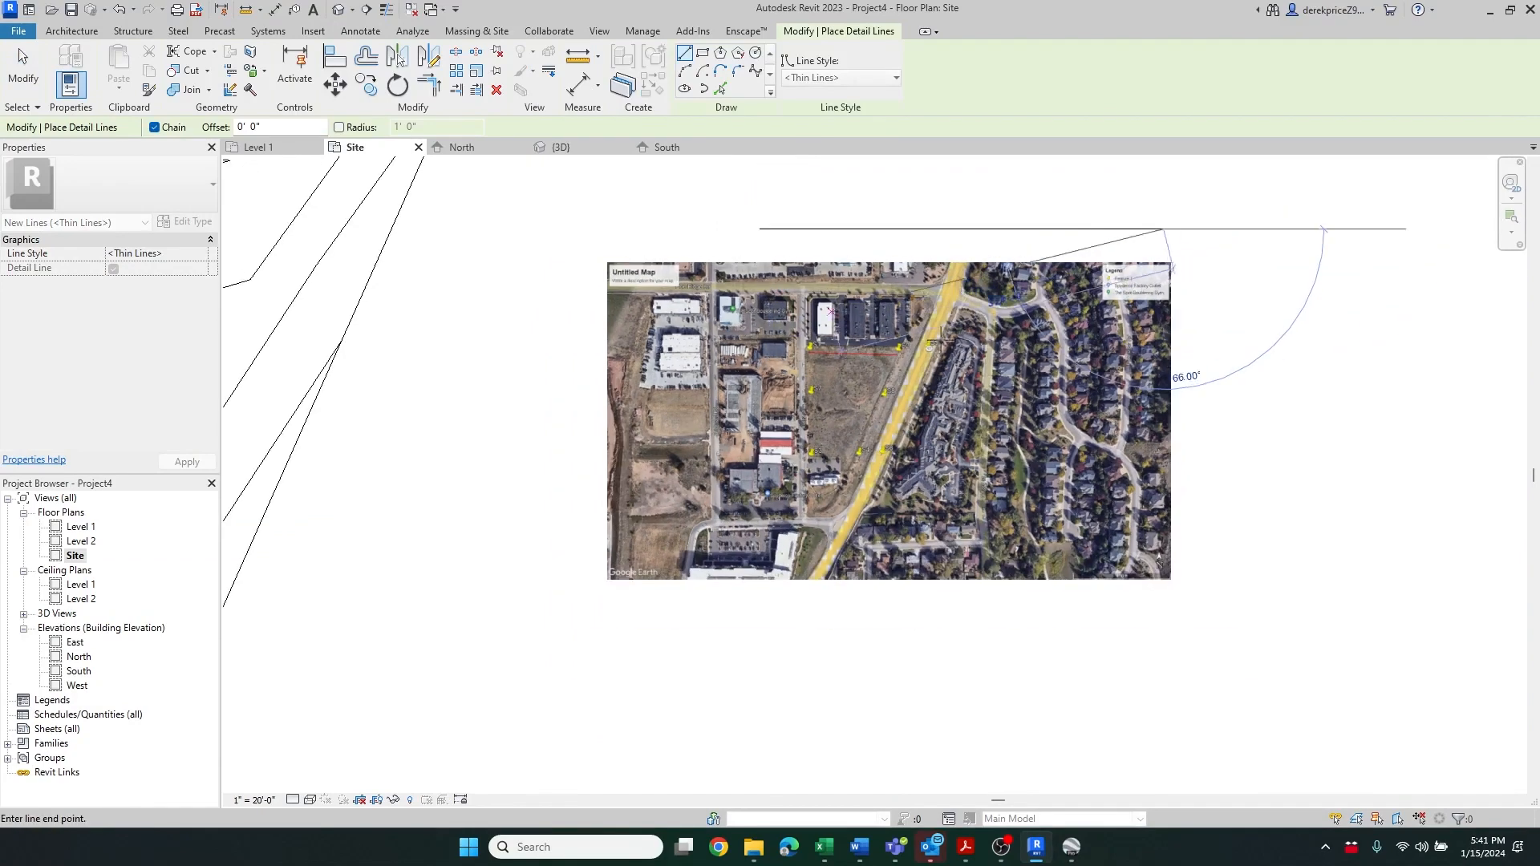
pyautogui.press('Escape')
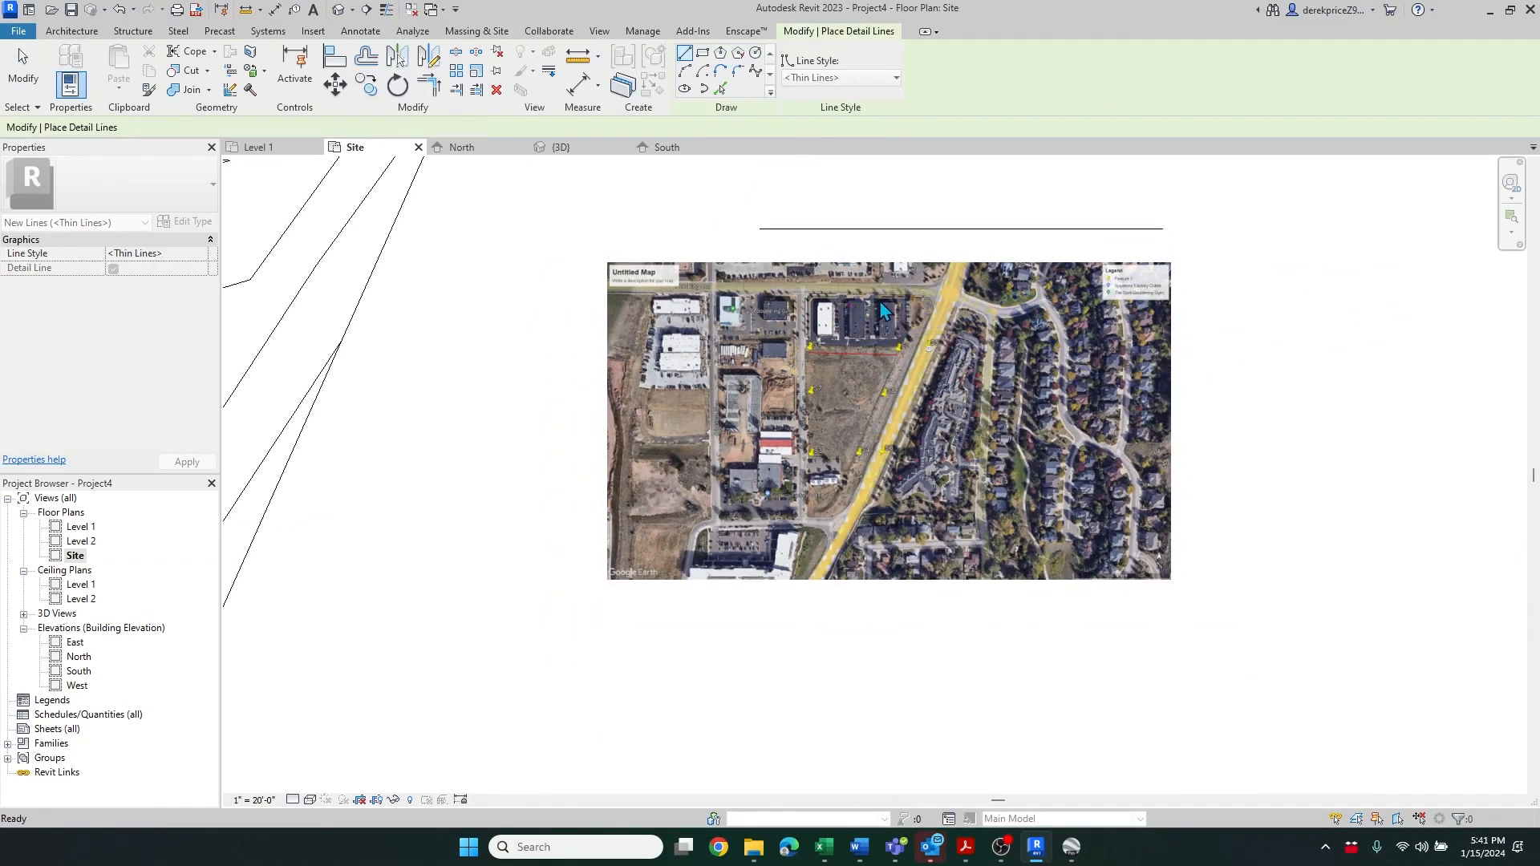
pyautogui.press('Escape')
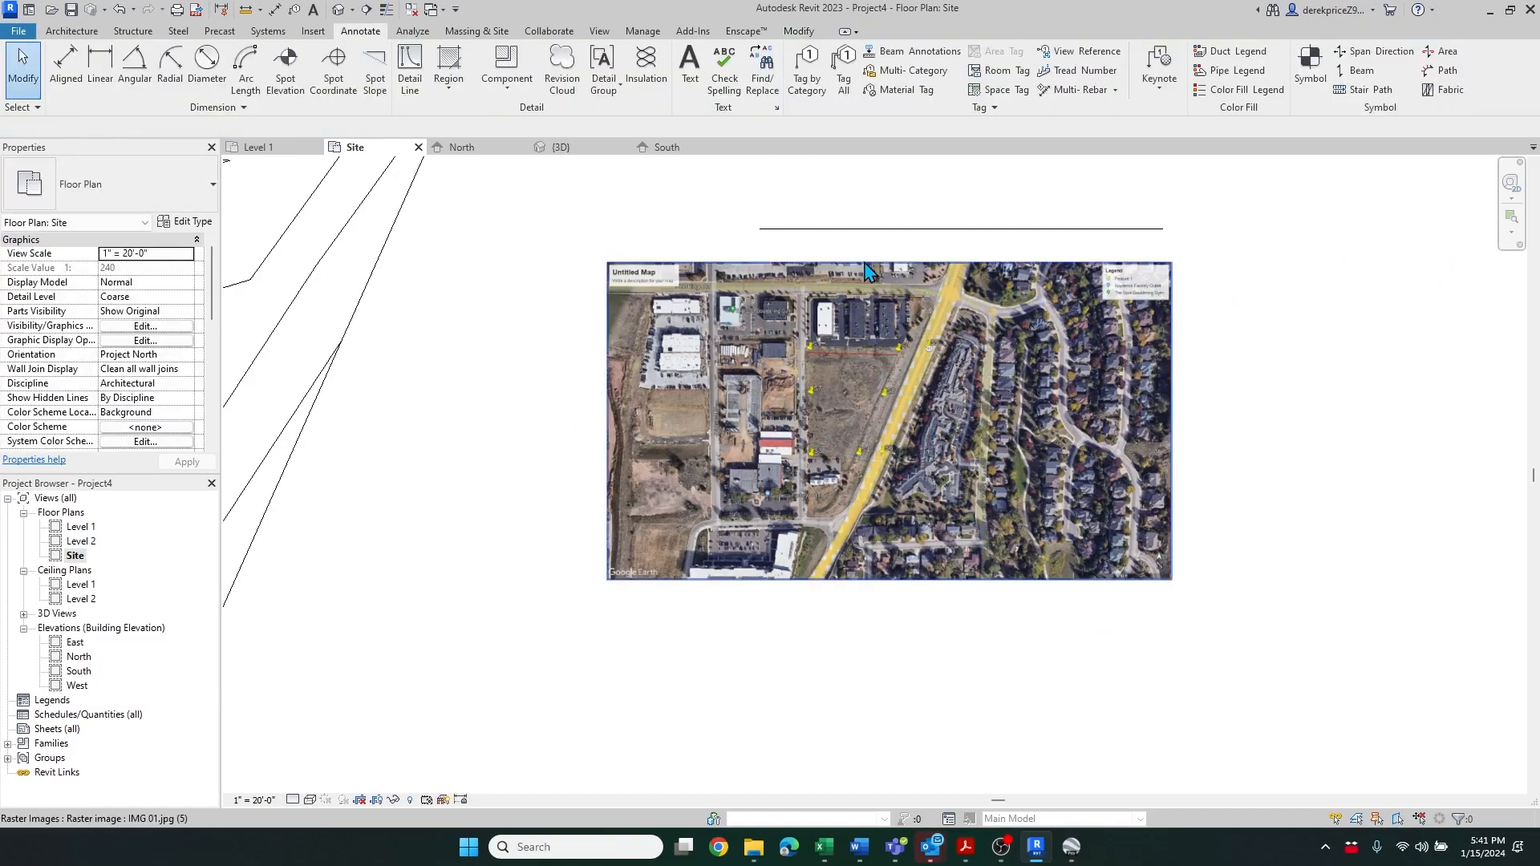
# Move the aerial image so placemark S1 sits on the start point of the detail line
pyautogui.click(869, 273)
pyautogui.press('m')
pyautogui.press('v')
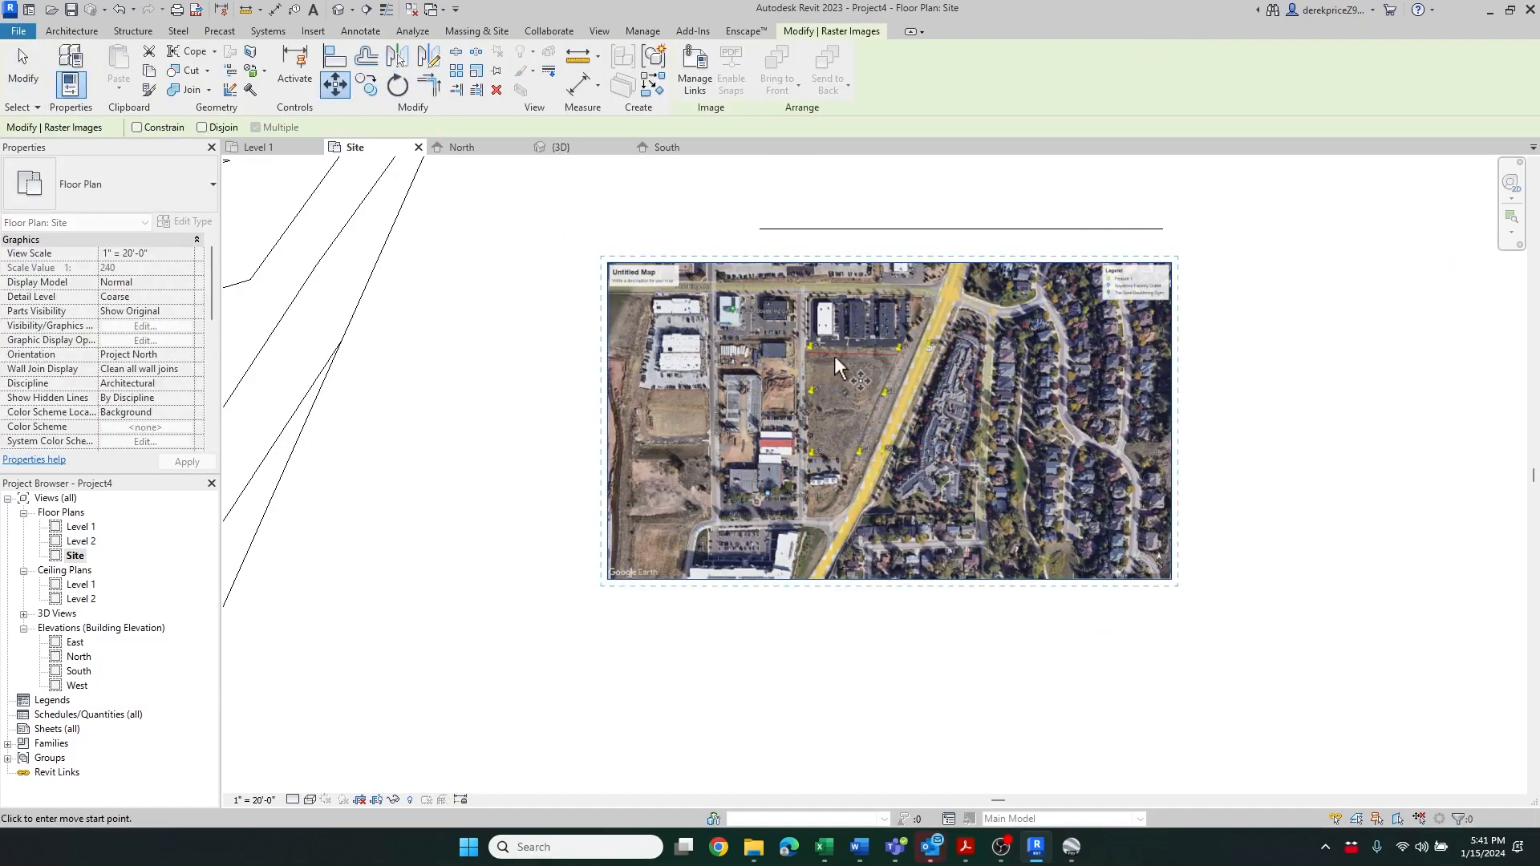
pyautogui.scroll(8, 820, 376)
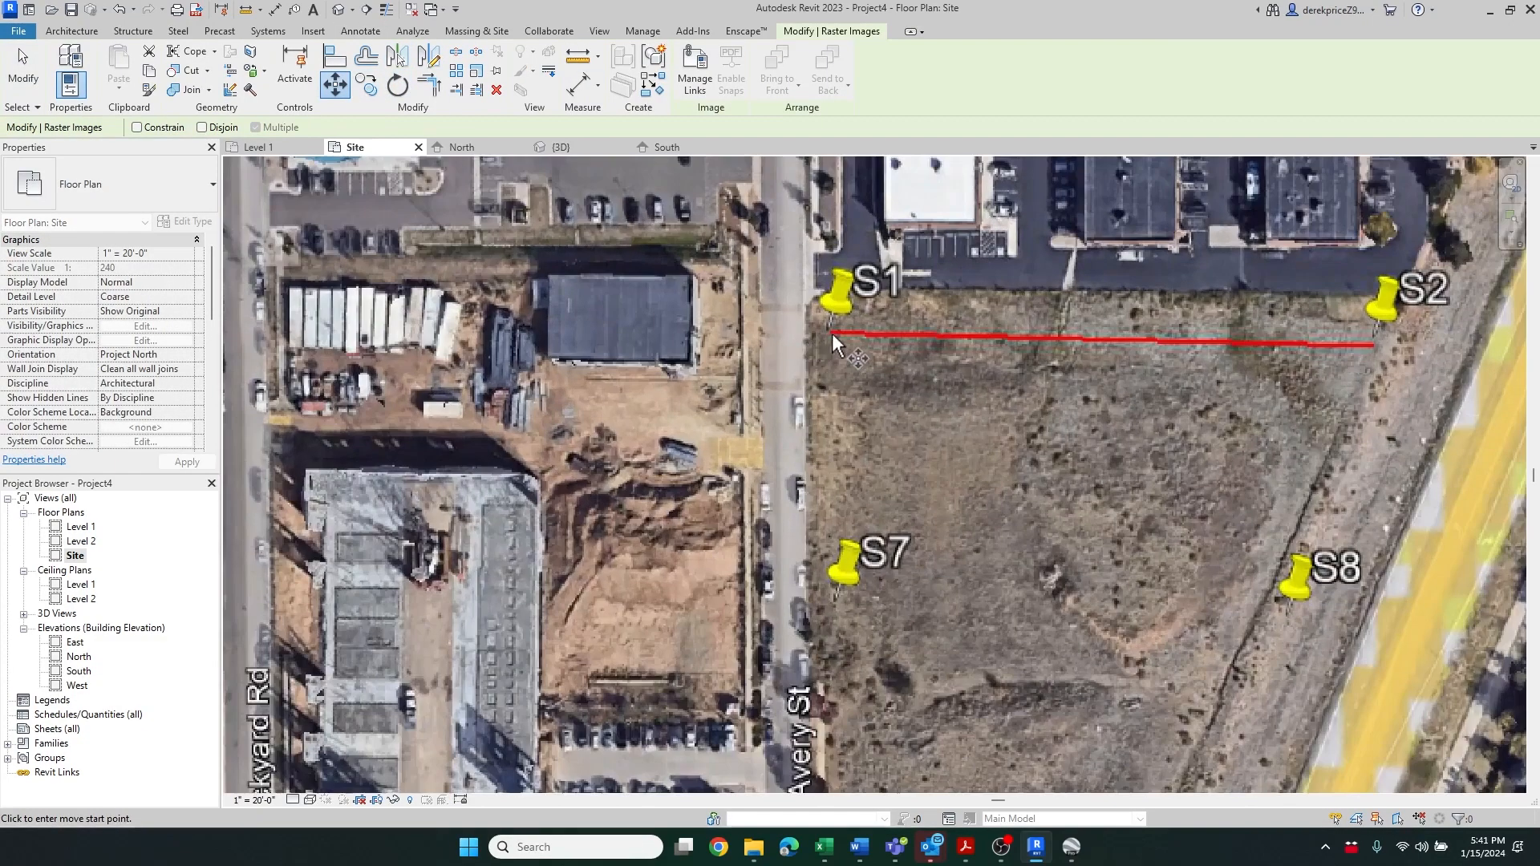
pyautogui.click(832, 334)
pyautogui.scroll(-6, 831, 334)
pyautogui.scroll(2, 789, 336)
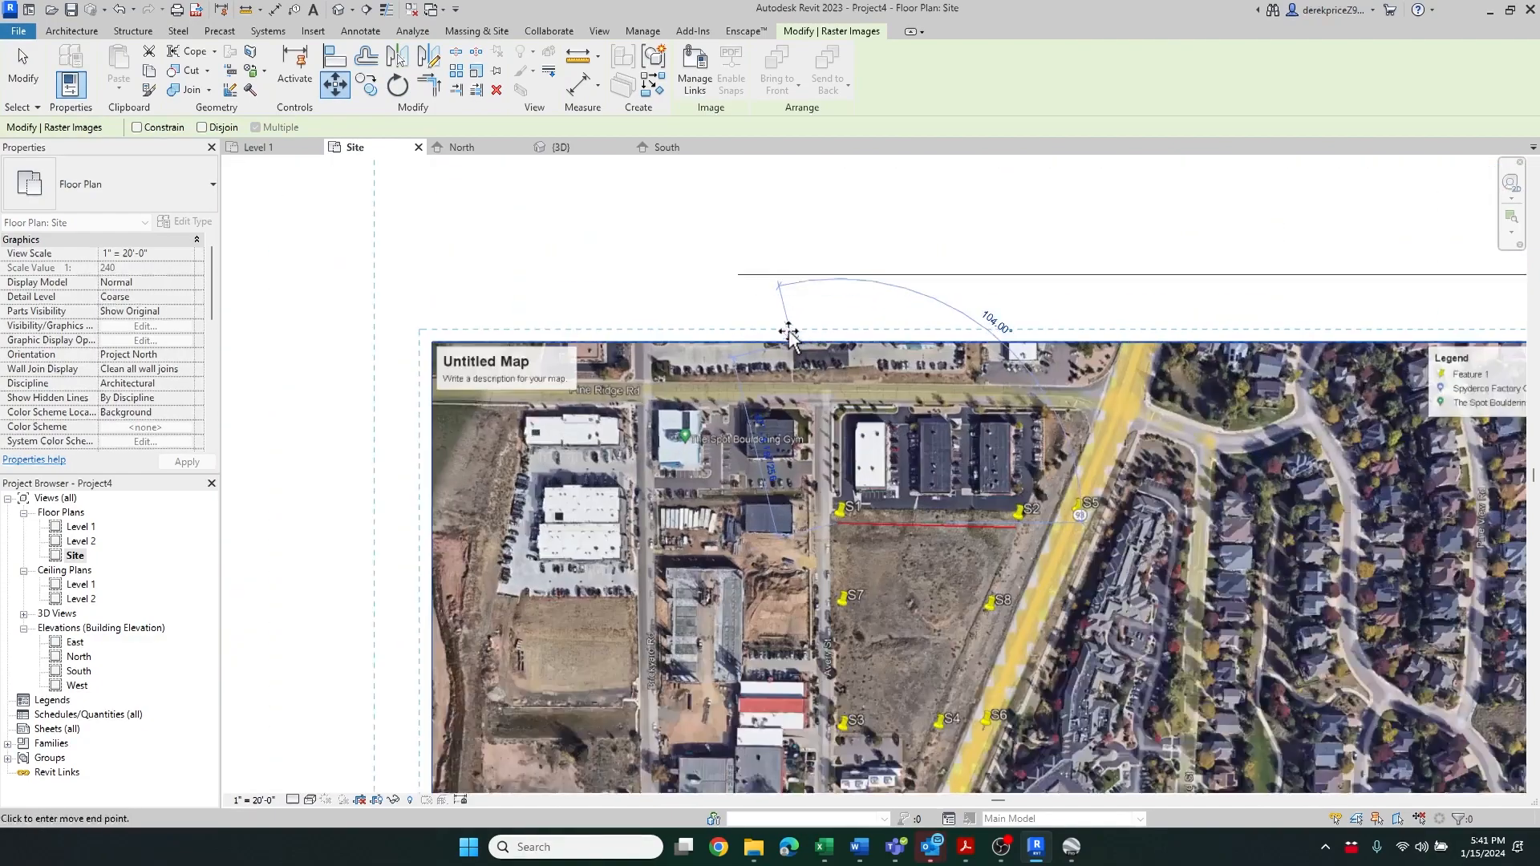
pyautogui.scroll(3, 789, 335)
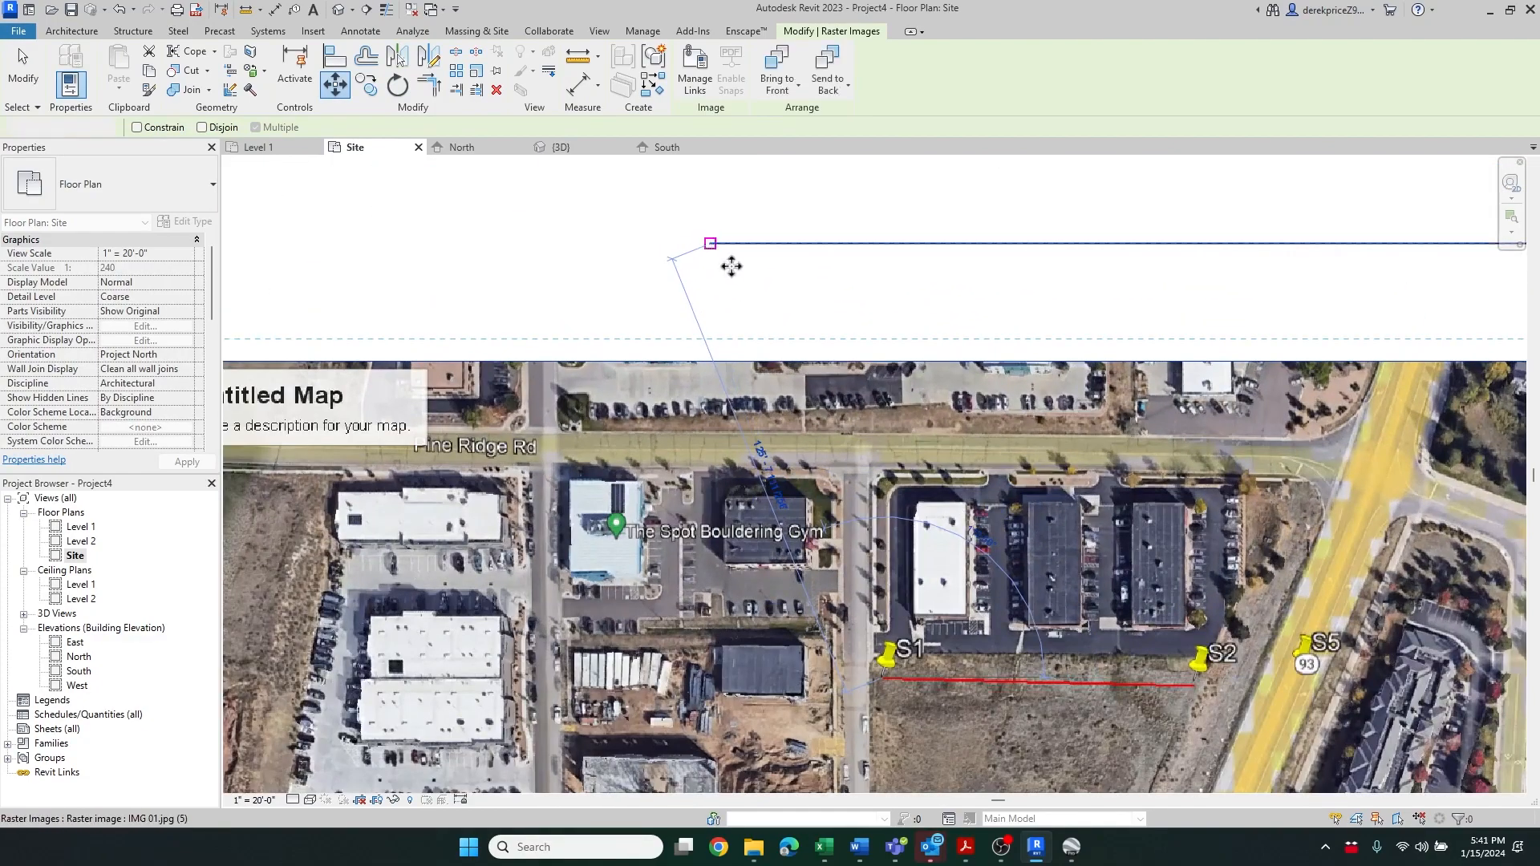
pyautogui.click(731, 267)
# Scale the image graphically about S1 so placemark S2 lands on the detail line's end point
pyautogui.scroll(-4, 603, 343)
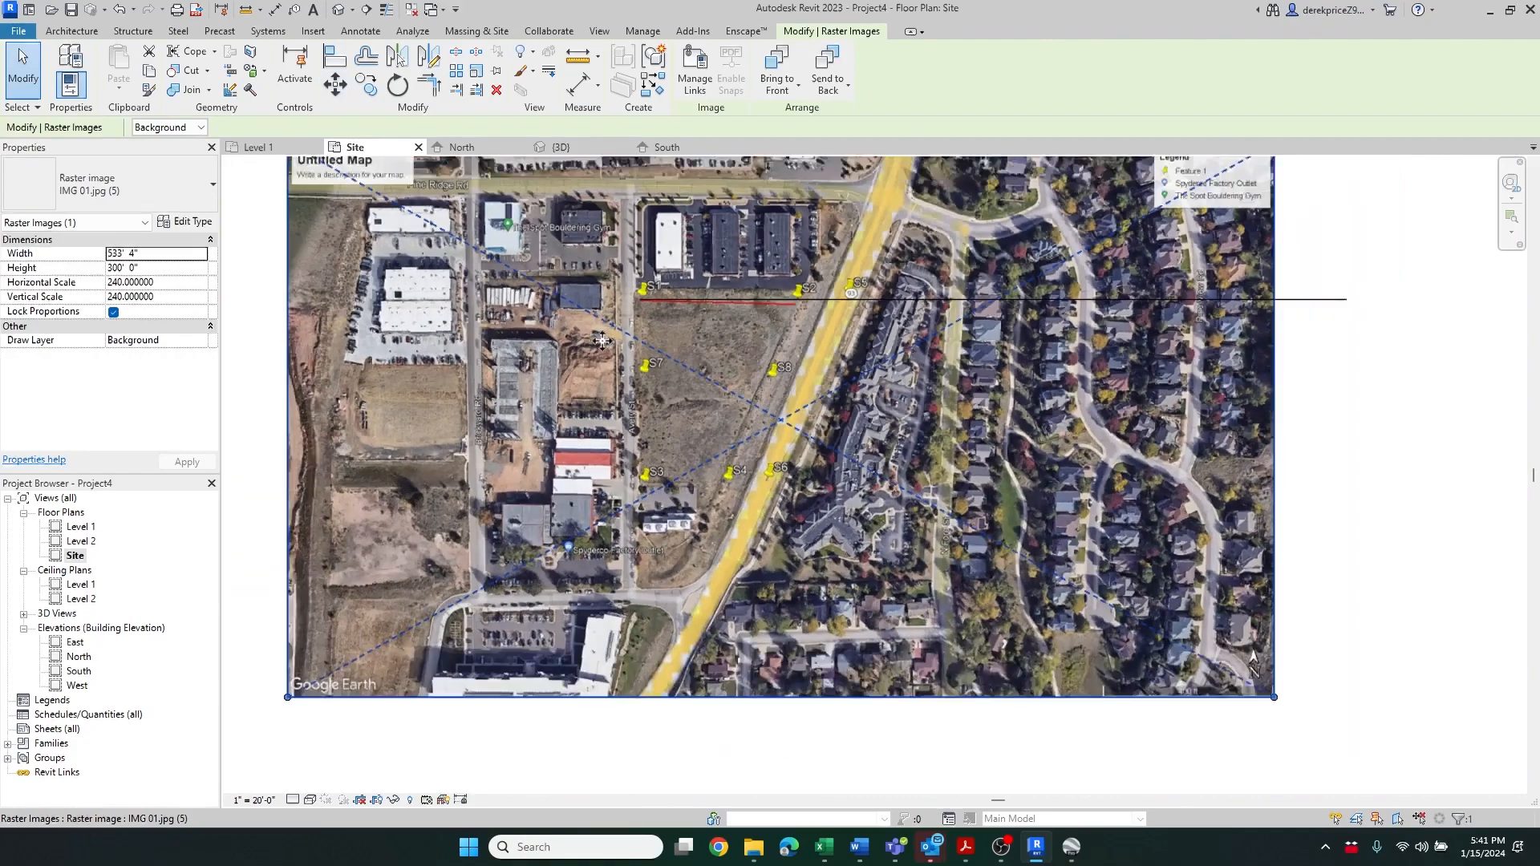
pyautogui.scroll(-1, 602, 341)
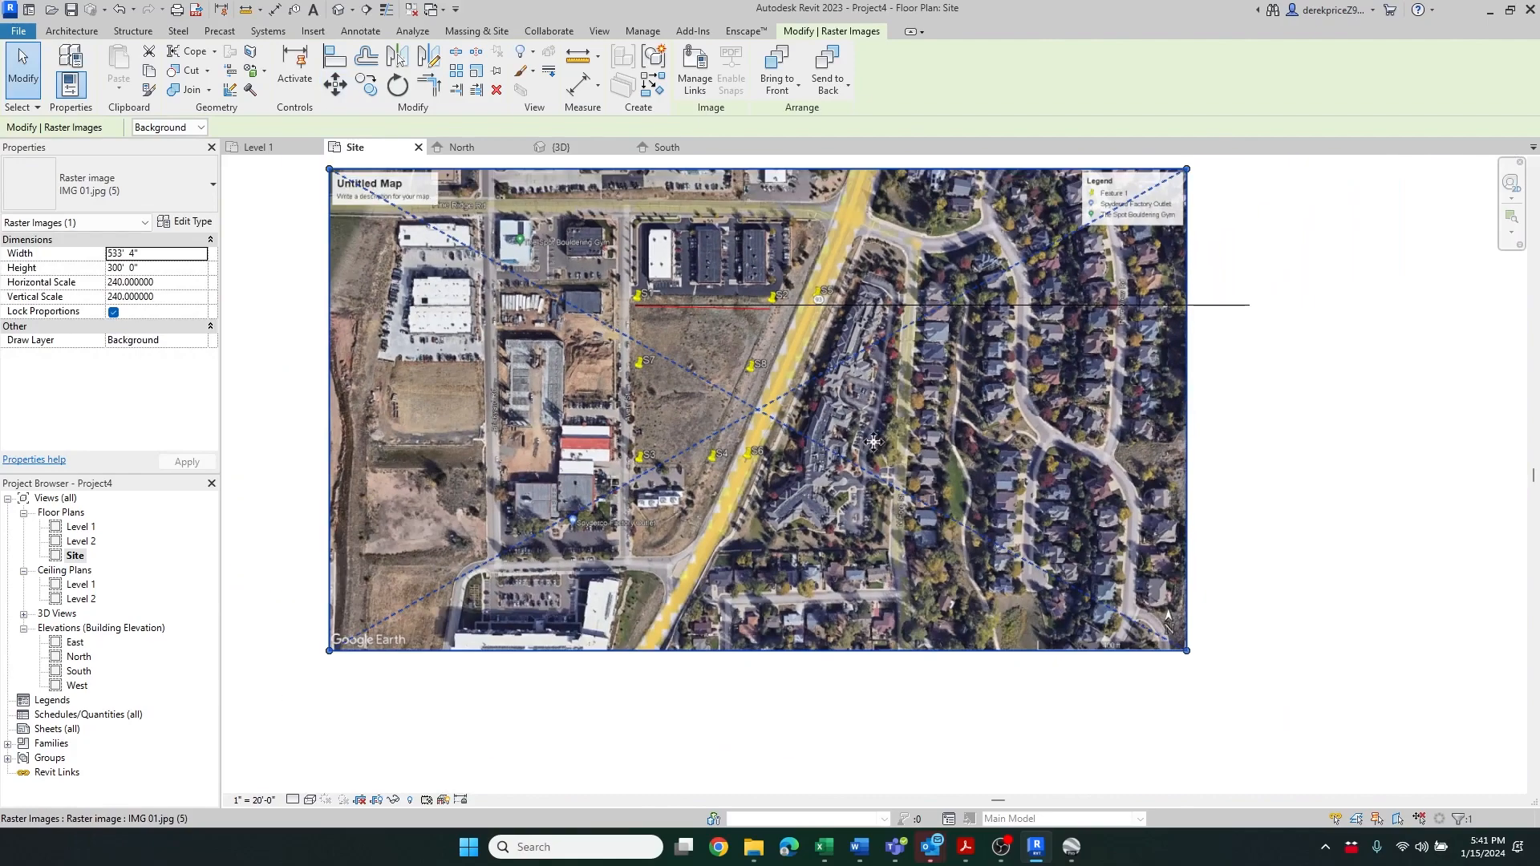
pyautogui.click(476, 75)
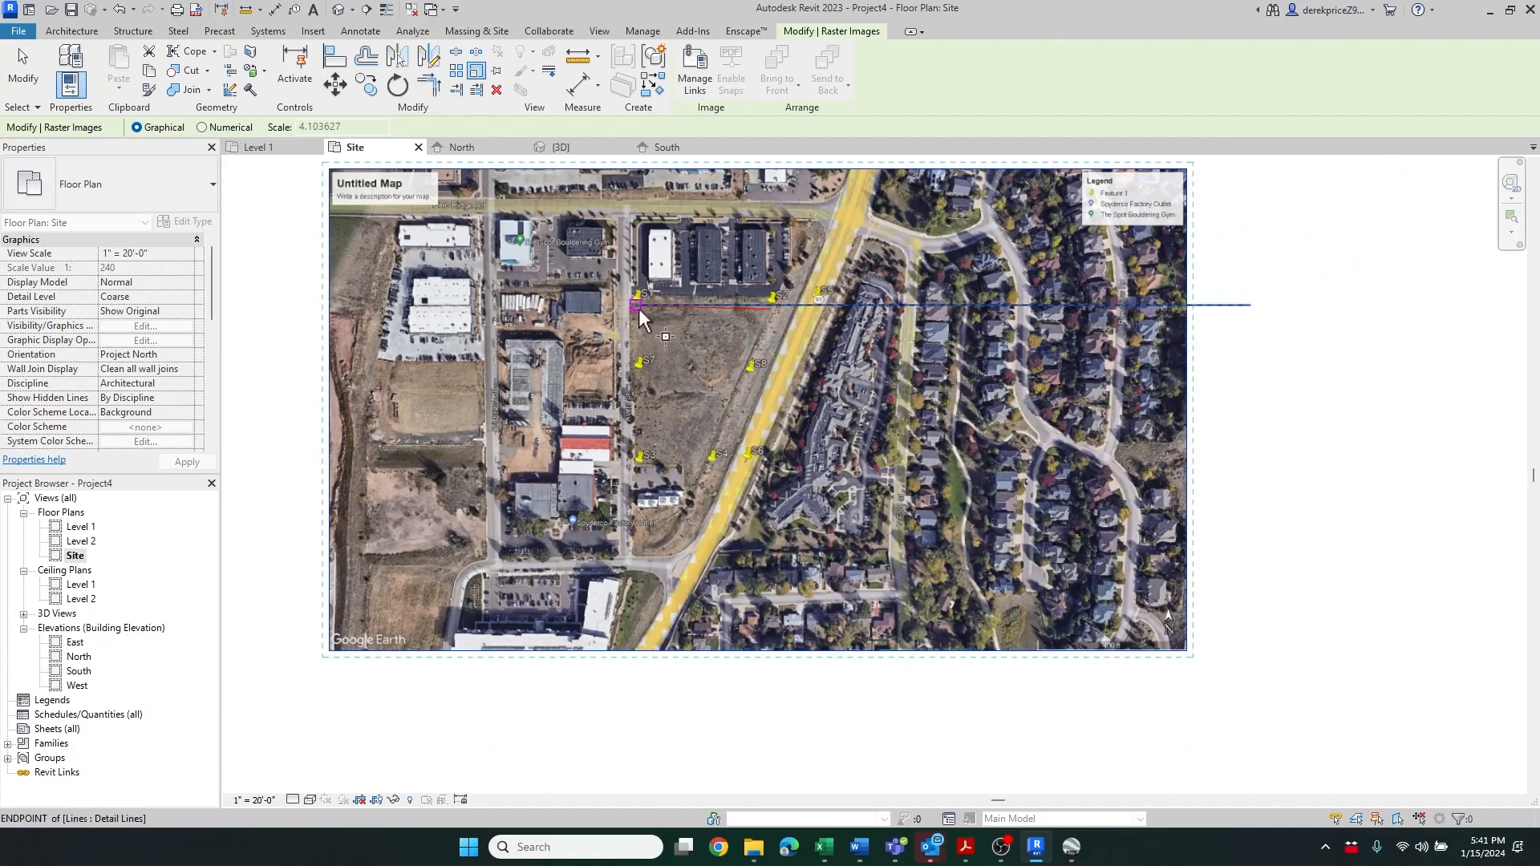
pyautogui.click(634, 304)
pyautogui.scroll(6, 785, 307)
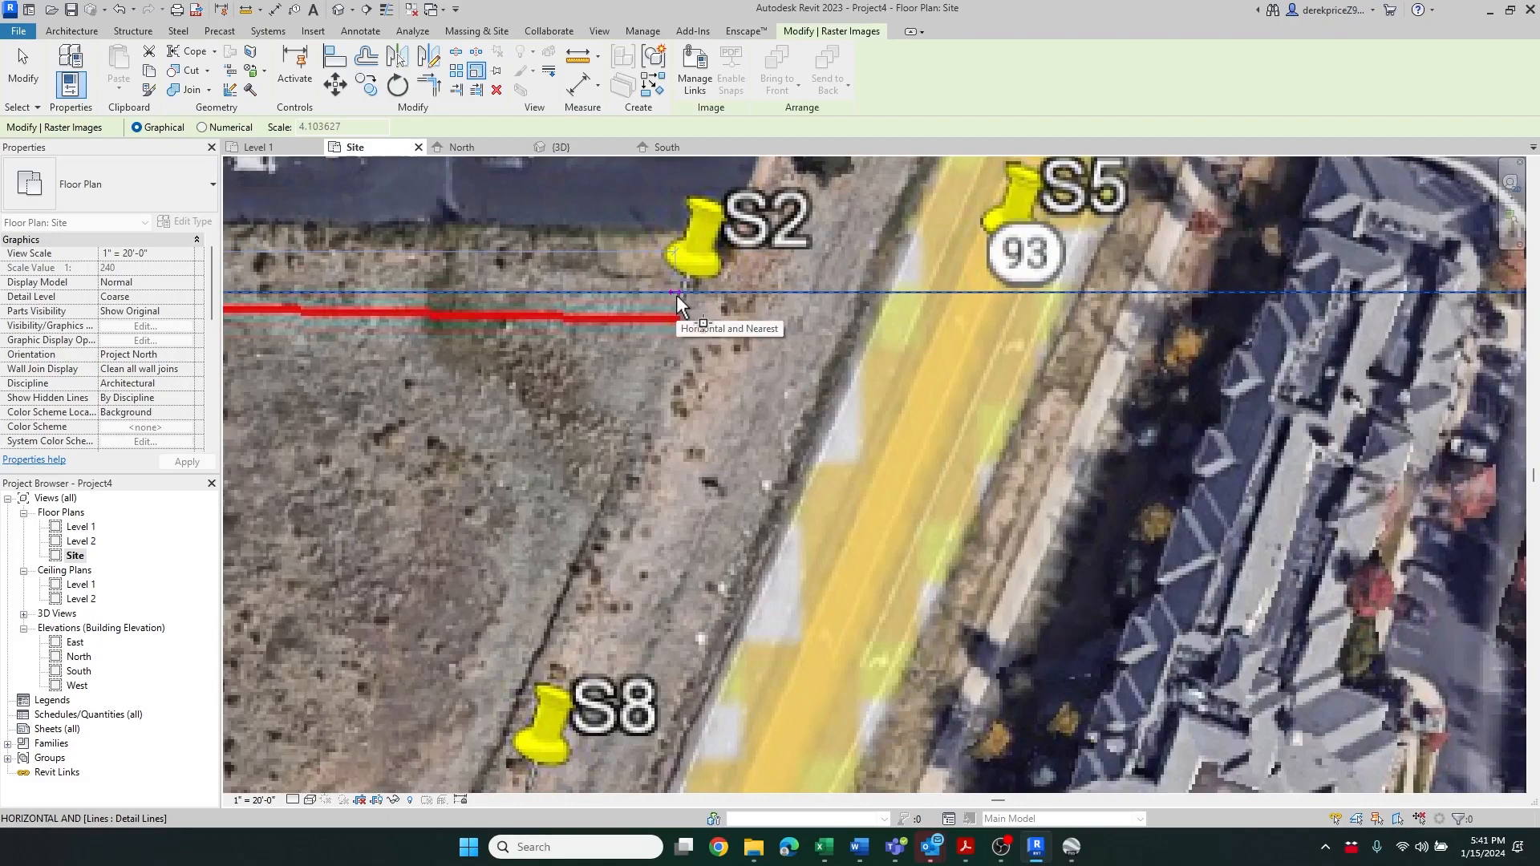
pyautogui.scroll(-1, 581, 303)
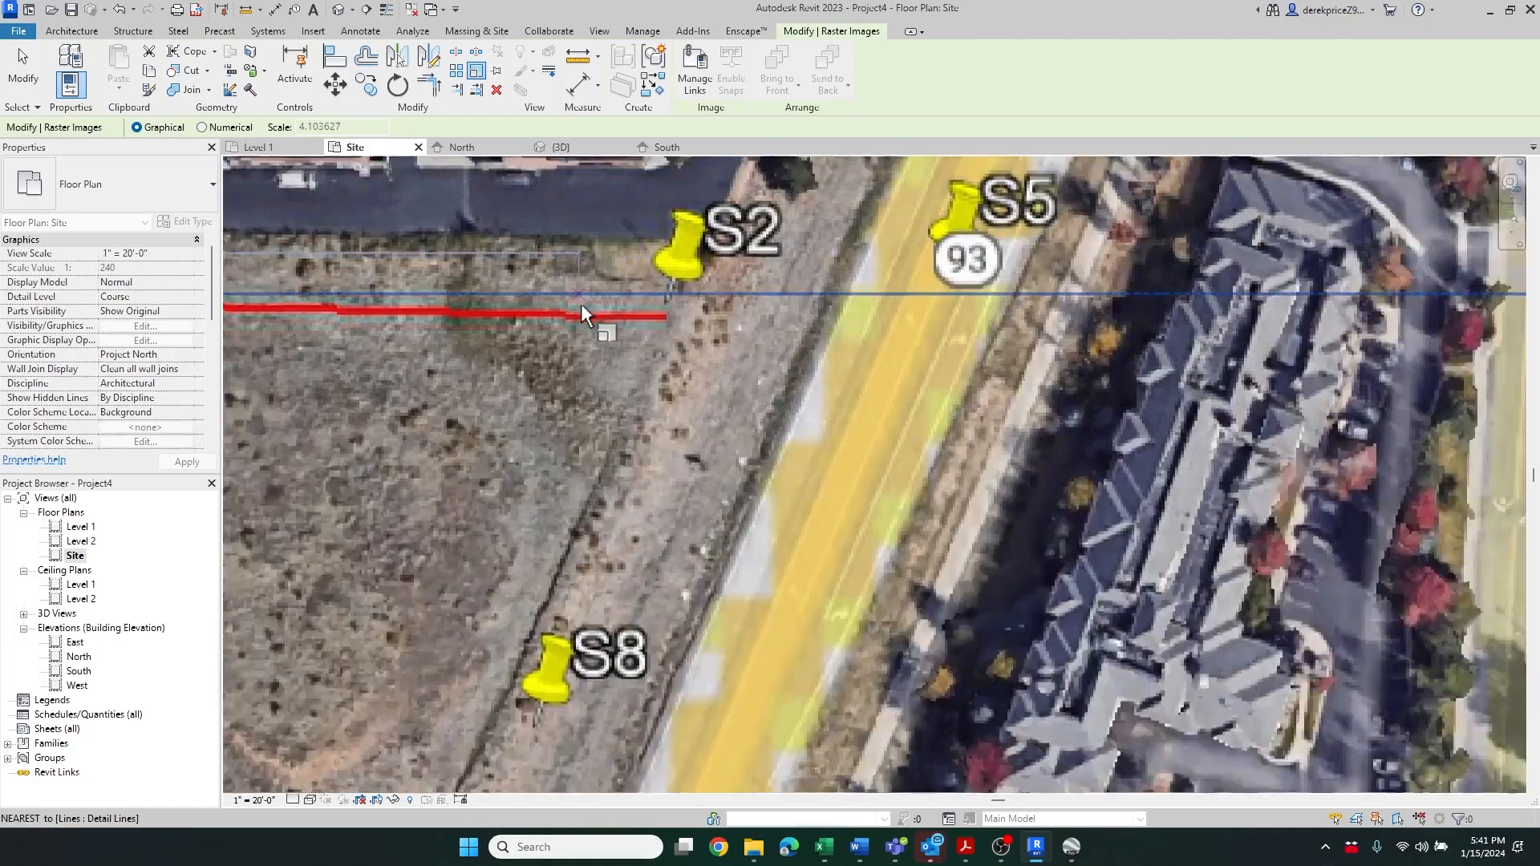
pyautogui.scroll(-5, 581, 305)
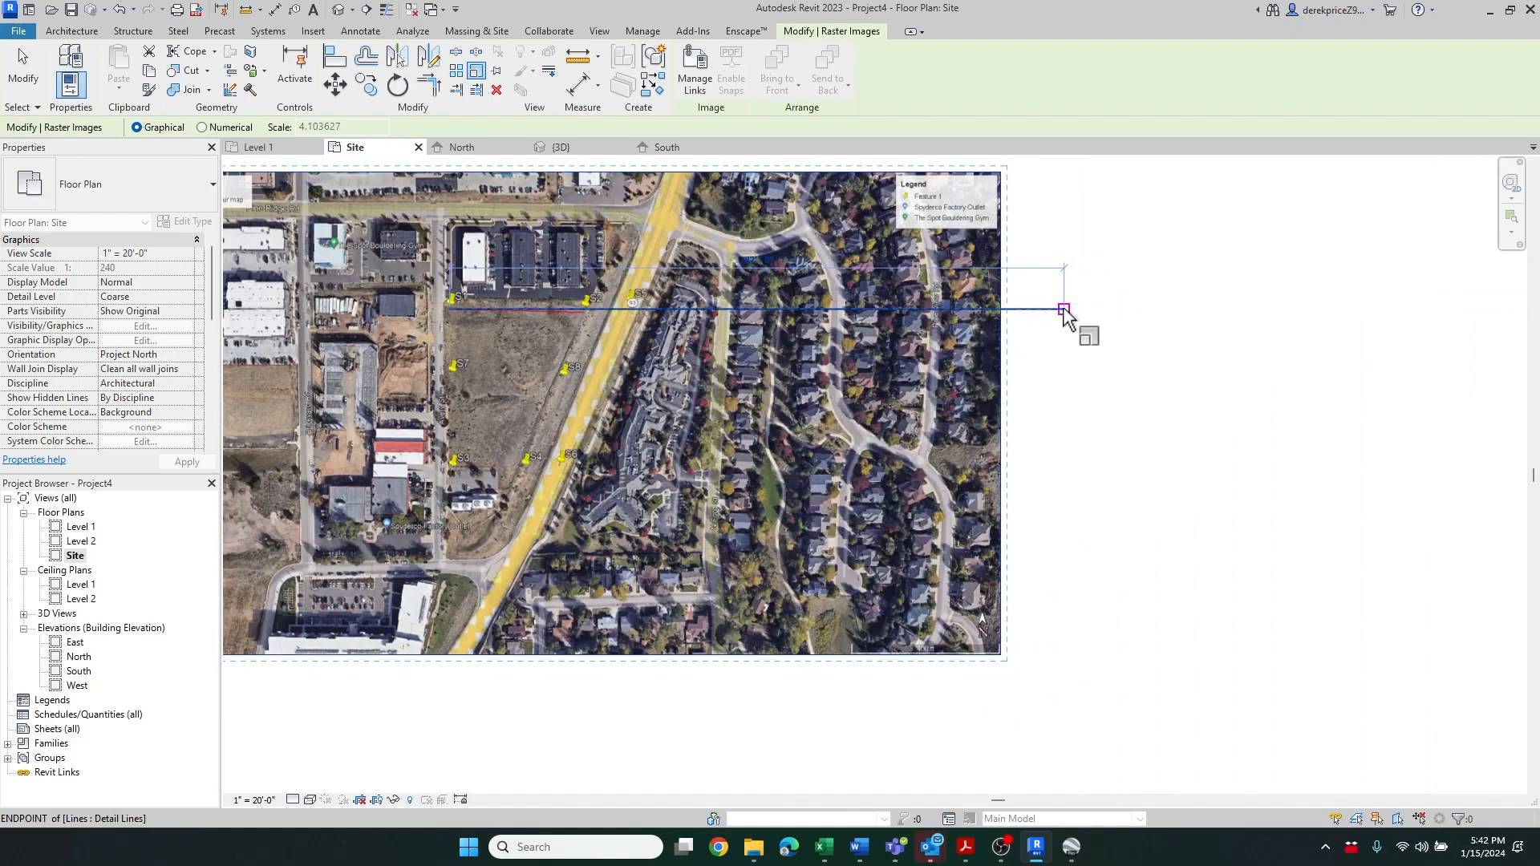
pyautogui.click(1064, 309)
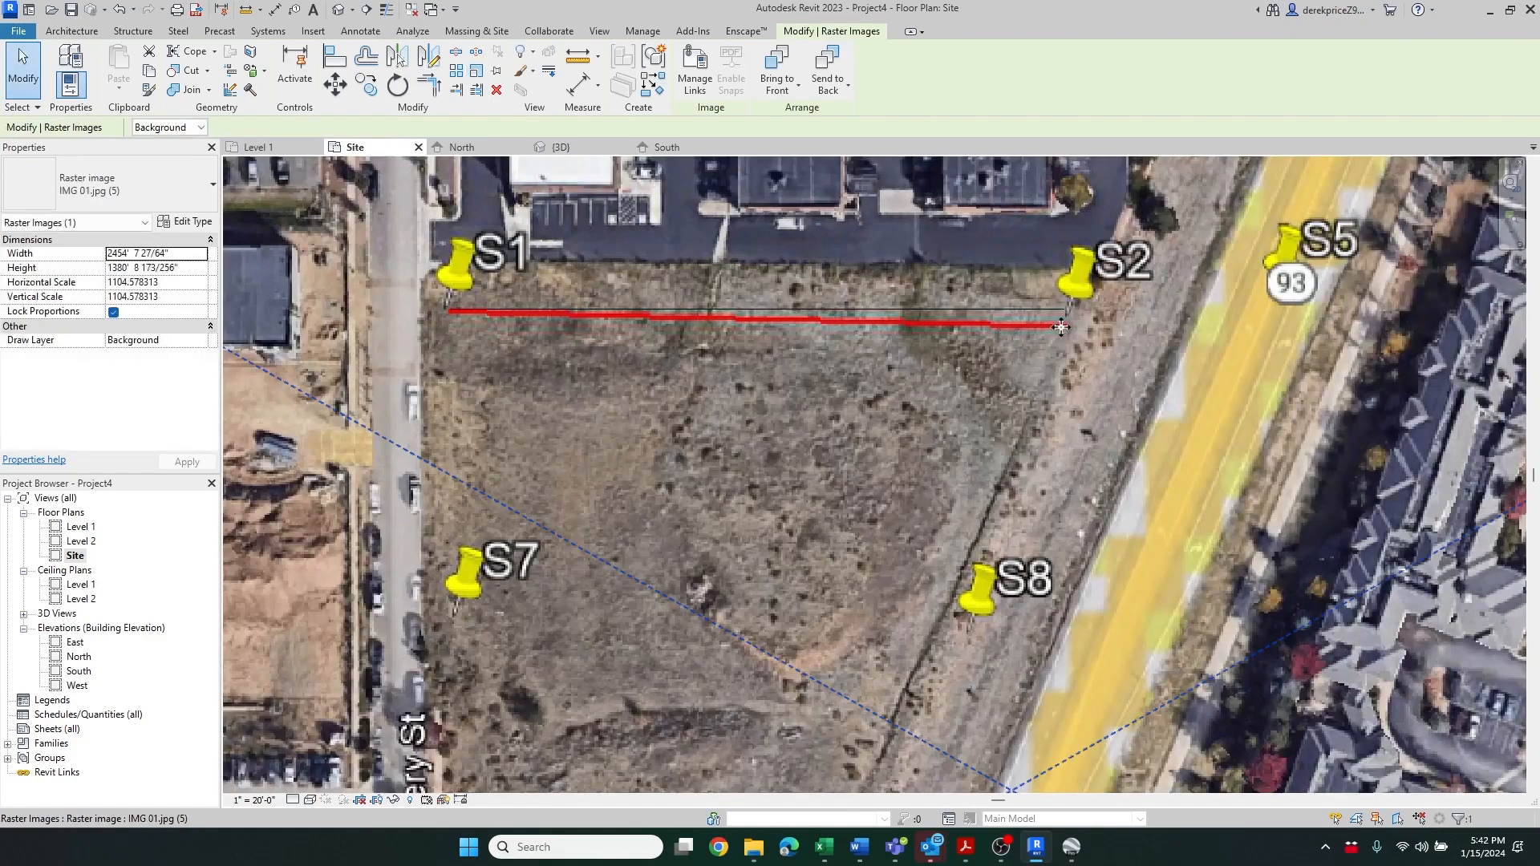
# Move the scaled image under the toposurface and nudge it down and left to align the placemarks with its corners
pyautogui.scroll(-6, 1008, 323)
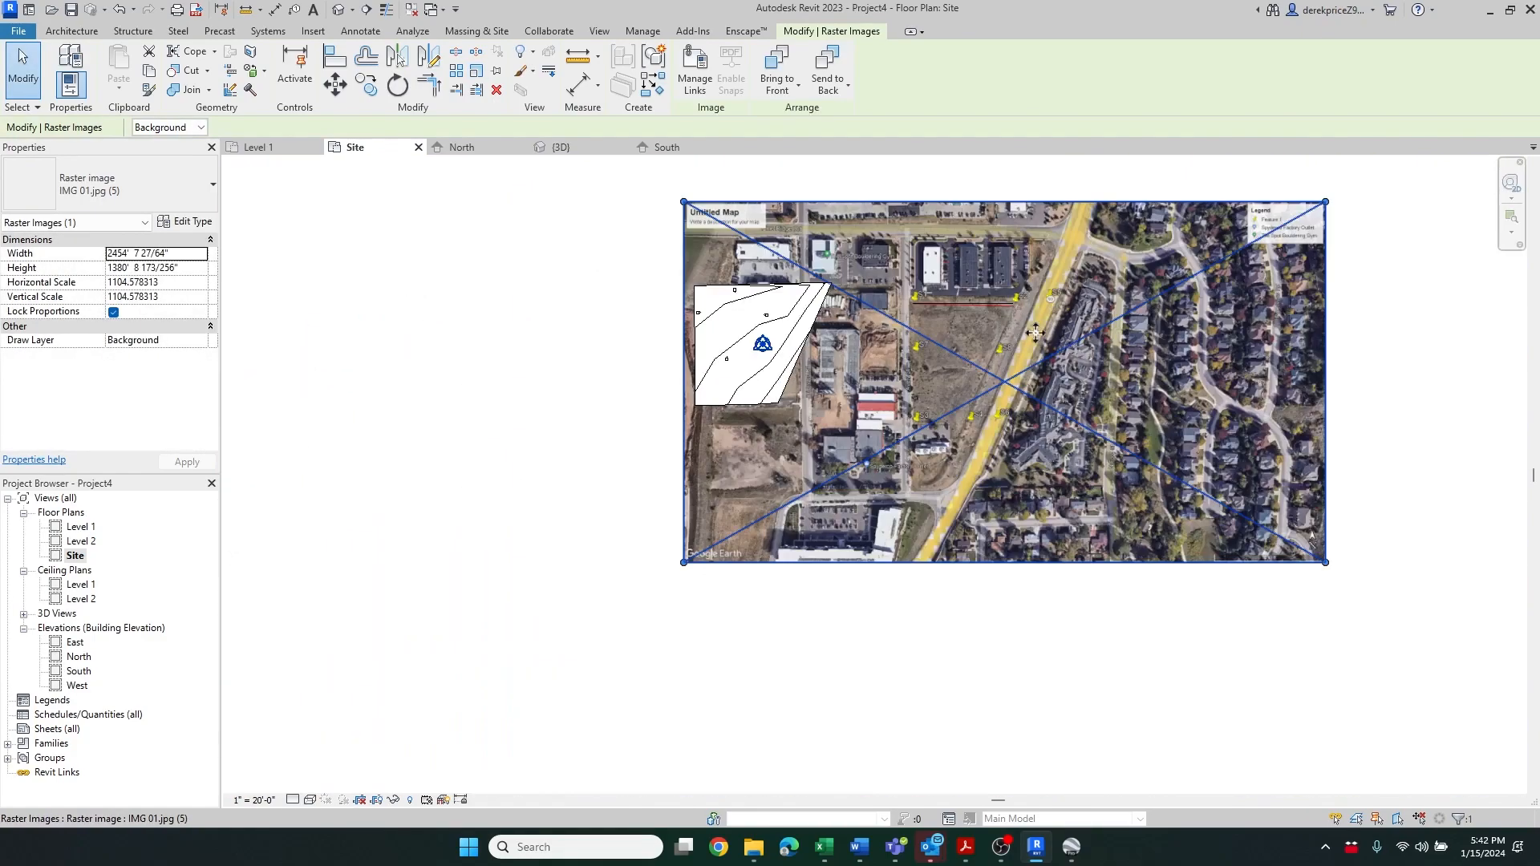
pyautogui.moveTo(991, 373); pyautogui.dragTo(777, 346)
pyautogui.scroll(3, 764, 332)
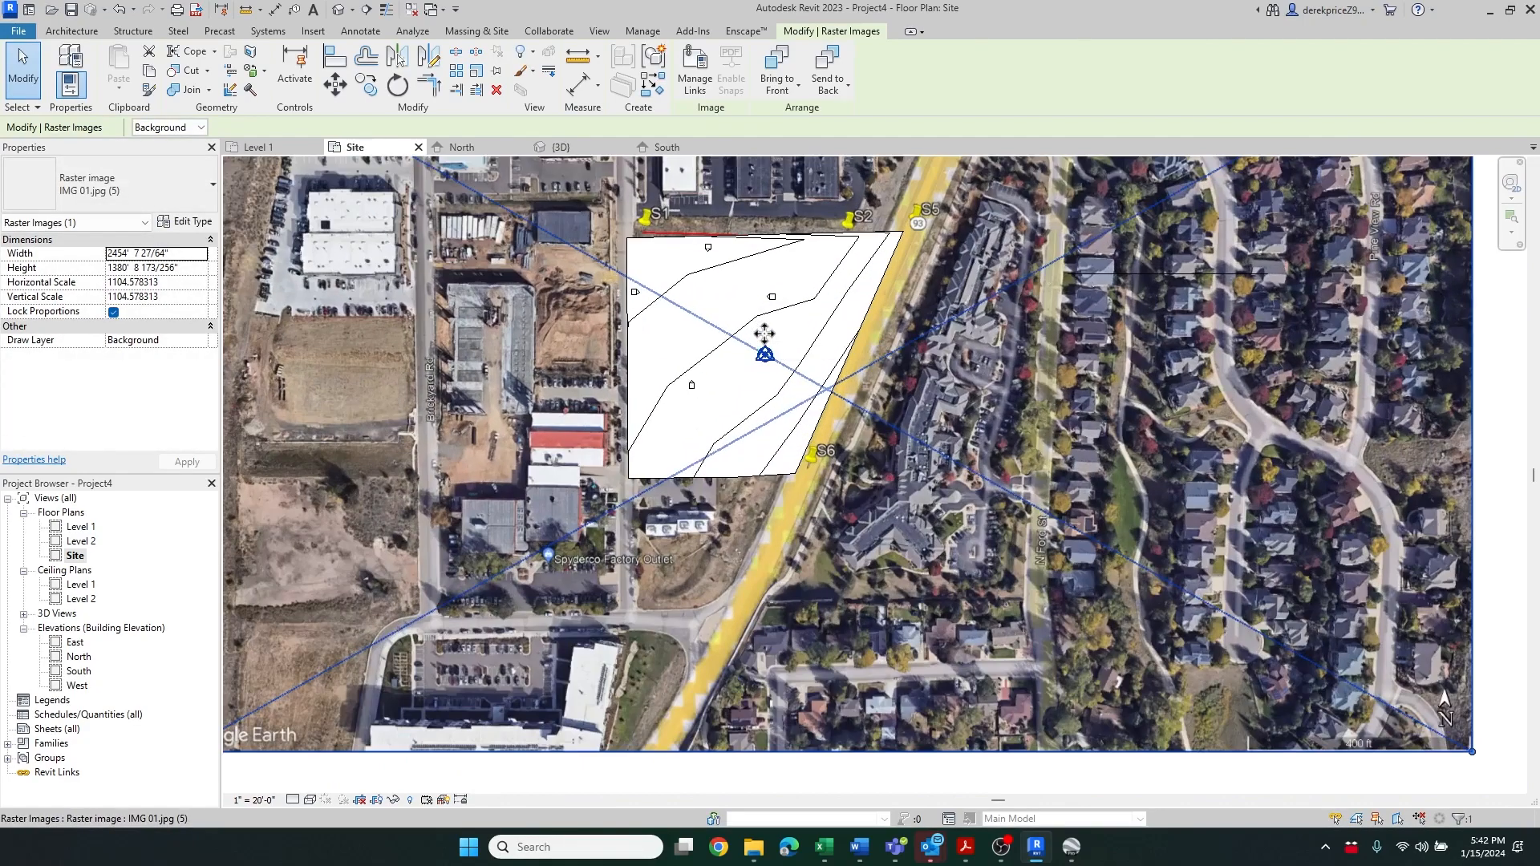
pyautogui.press('Left')
pyautogui.press('Down')
pyautogui.press('Down')
pyautogui.press('Down')
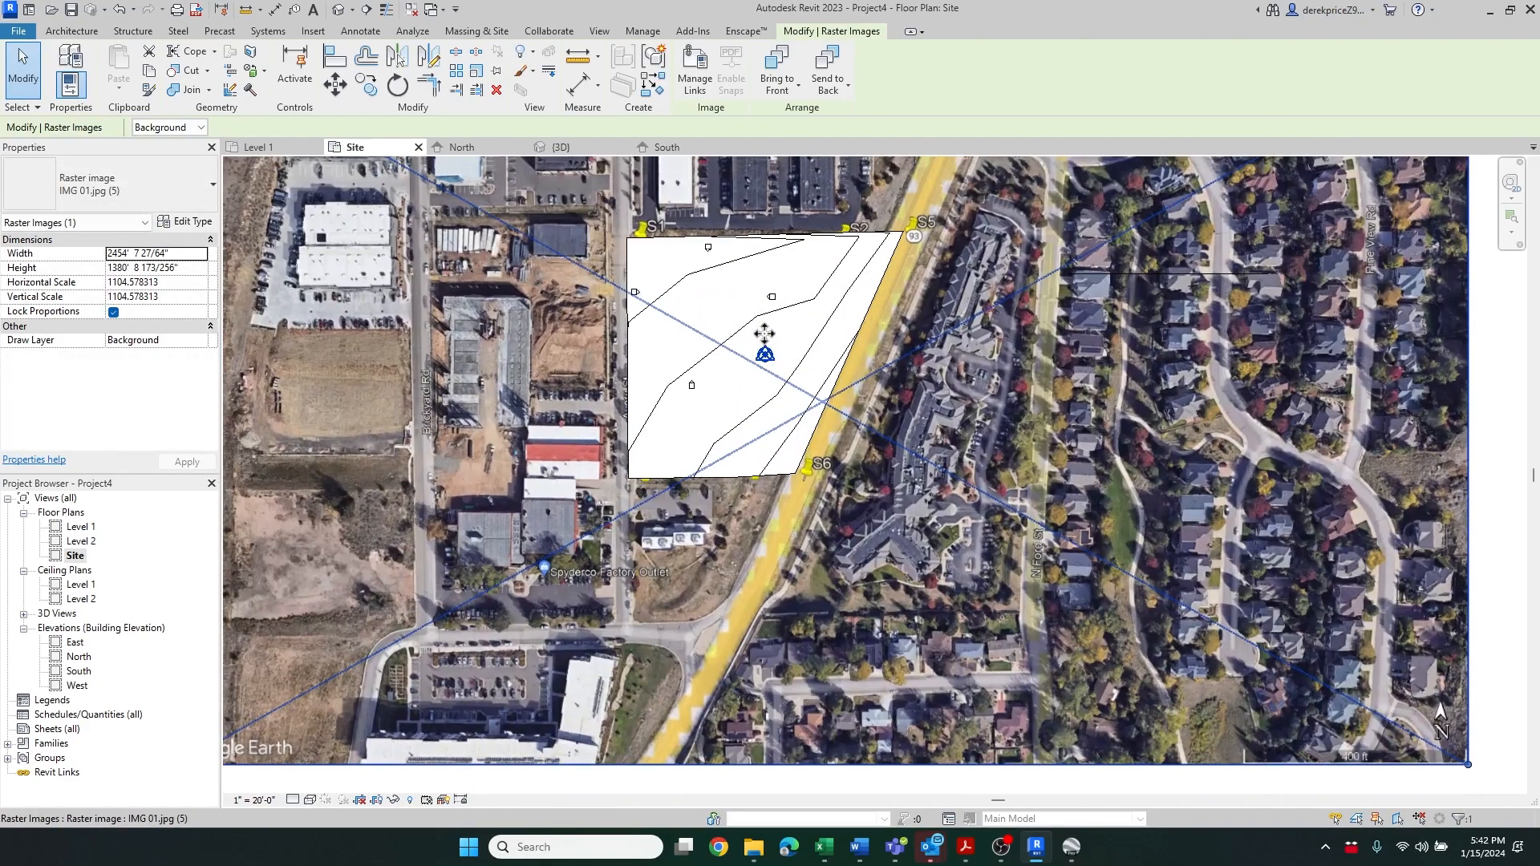
pyautogui.press('Left')
pyautogui.press('Left')
pyautogui.press('Left')
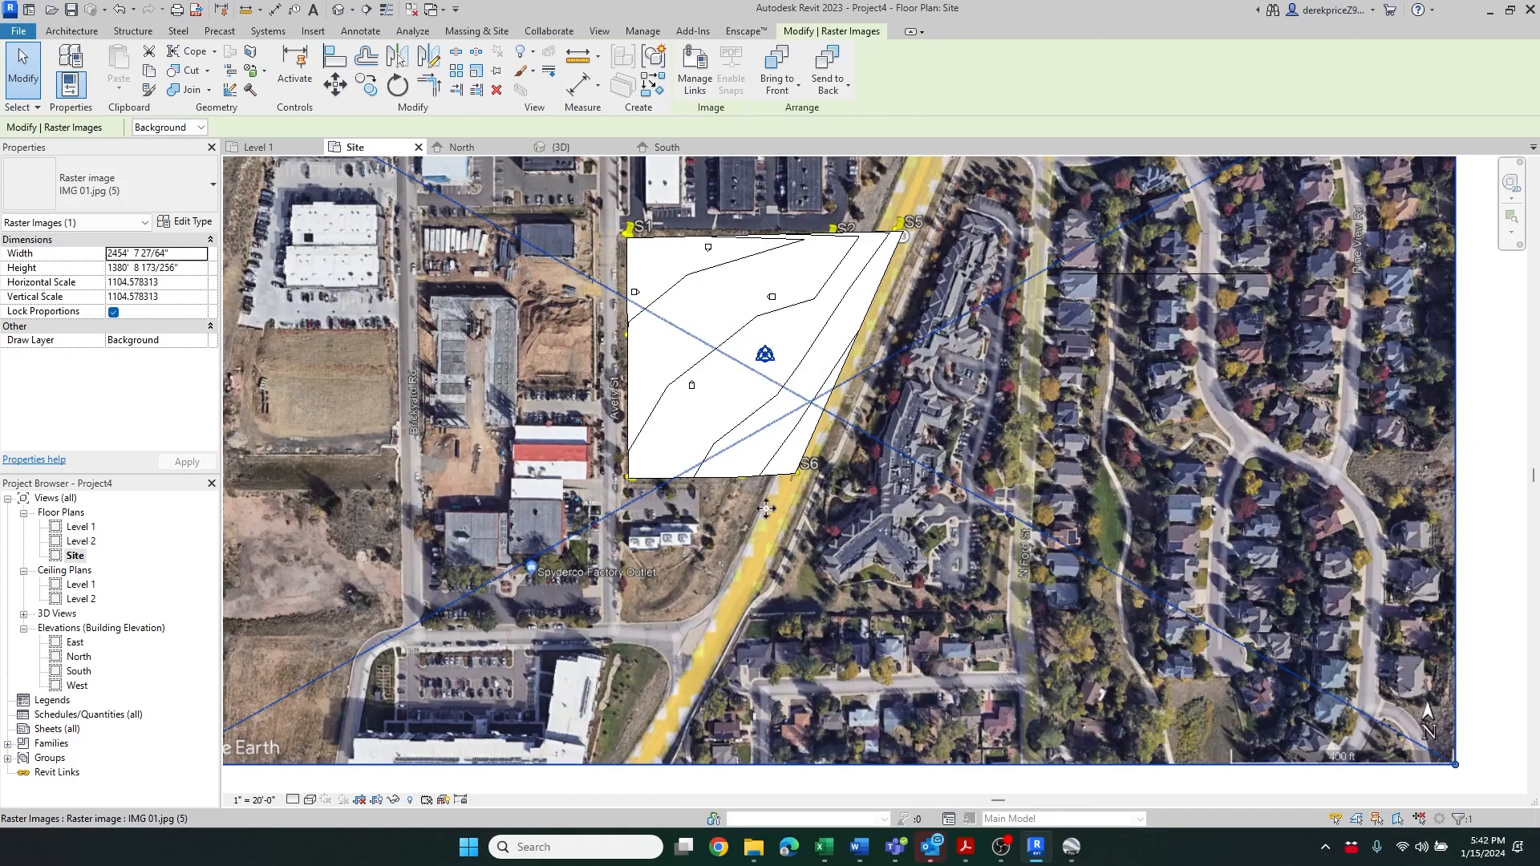
# Nudge the image upward to line up placemark S6 with the toposurface's lower corner
pyautogui.scroll(3, 684, 273)
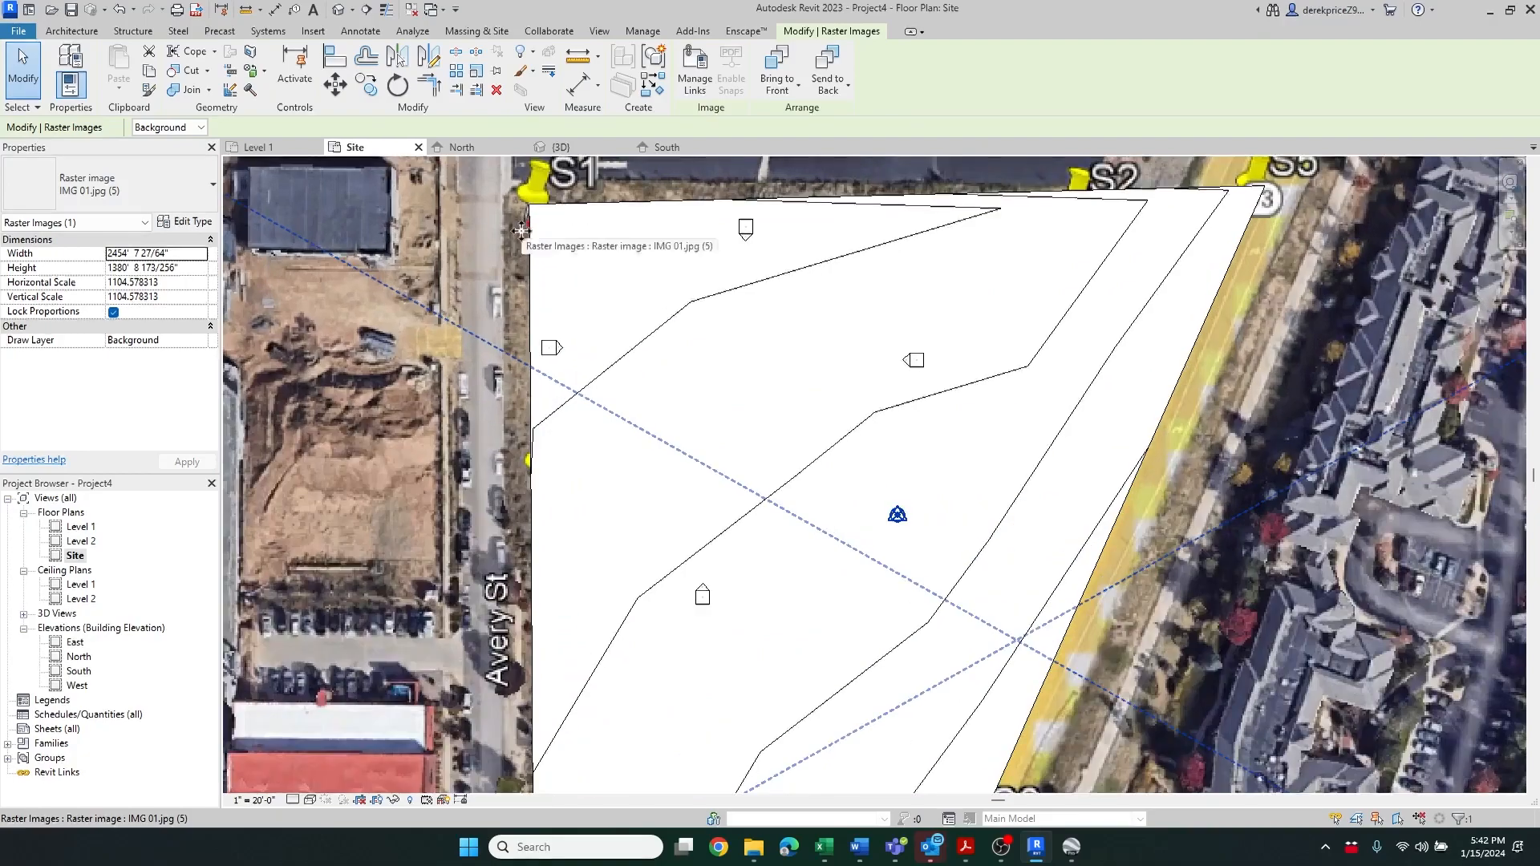
pyautogui.scroll(-2, 453, 286)
pyautogui.scroll(3, 512, 638)
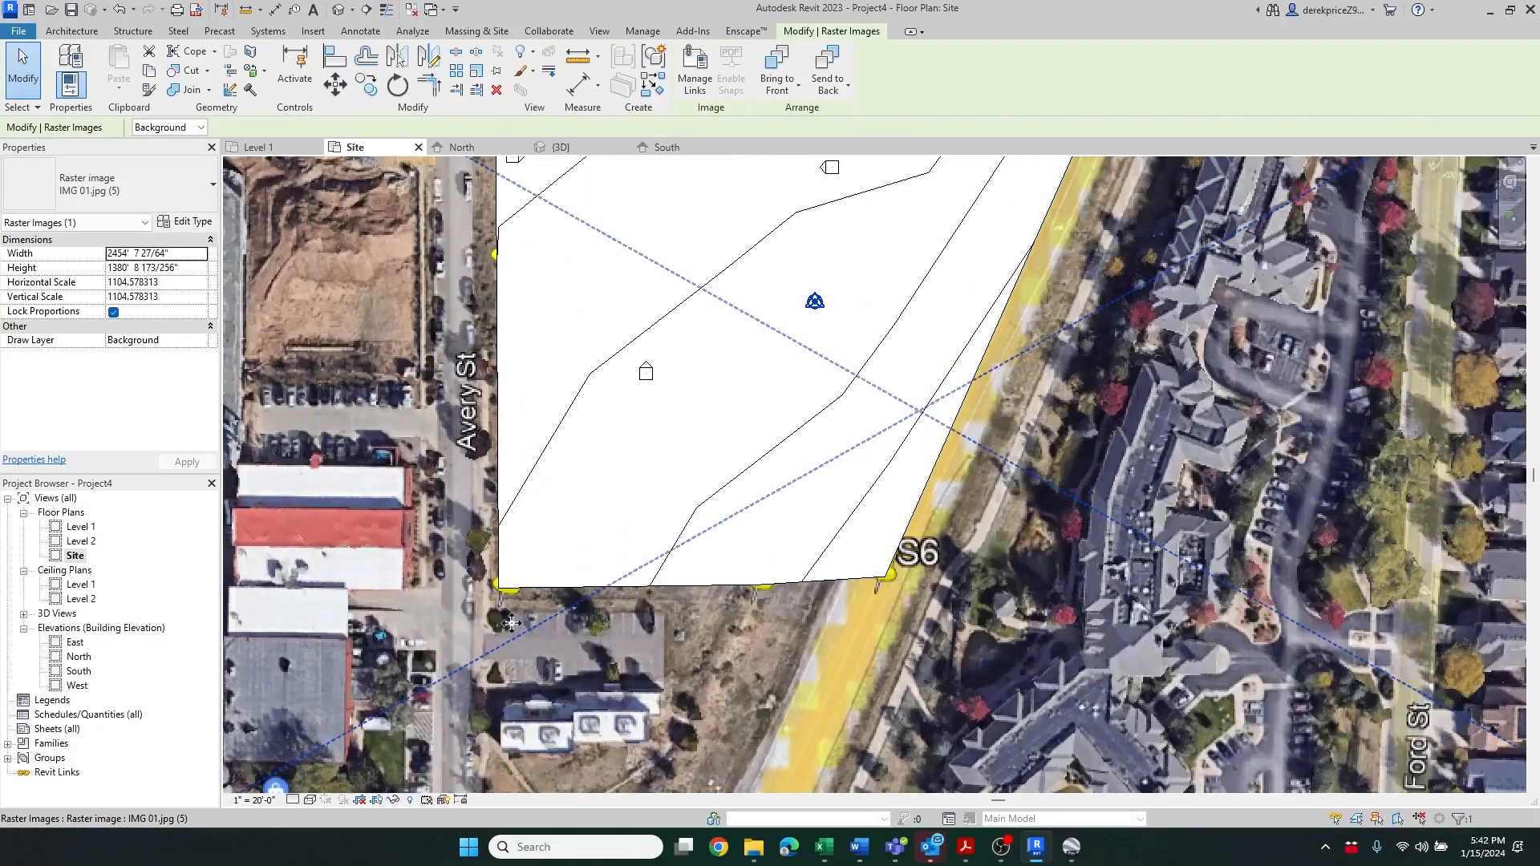
pyautogui.press('Up')
pyautogui.press('Up')
pyautogui.press('Up')
pyautogui.press('Up')
pyautogui.press('Up')
pyautogui.press('Up')
pyautogui.press('Up')
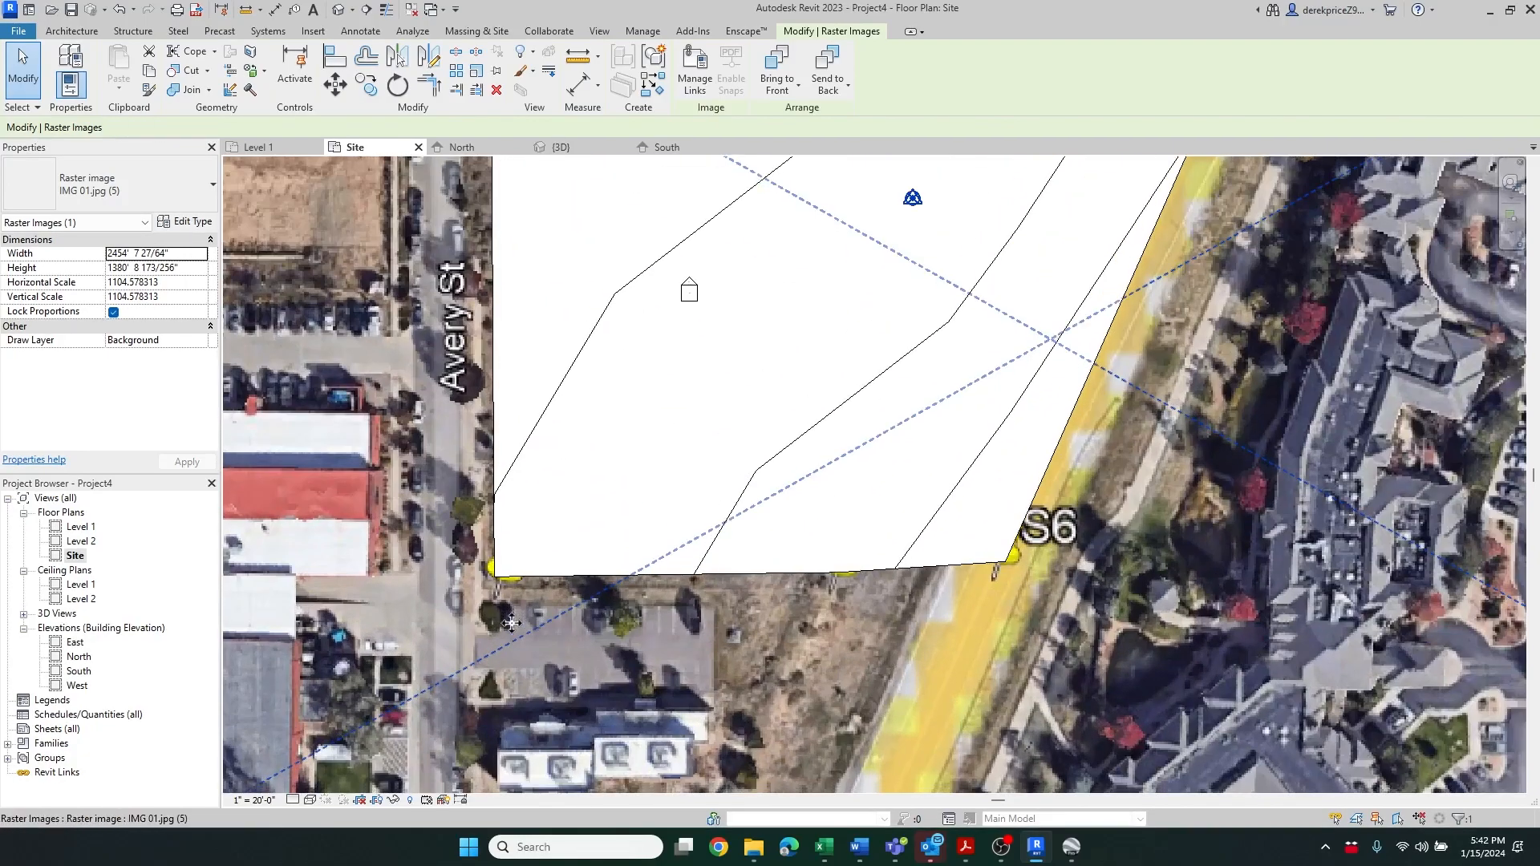
# Nudge the image left and back right twice to test the fit, then deselect it
pyautogui.press('Left')
pyautogui.press('Left')
pyautogui.press('Left')
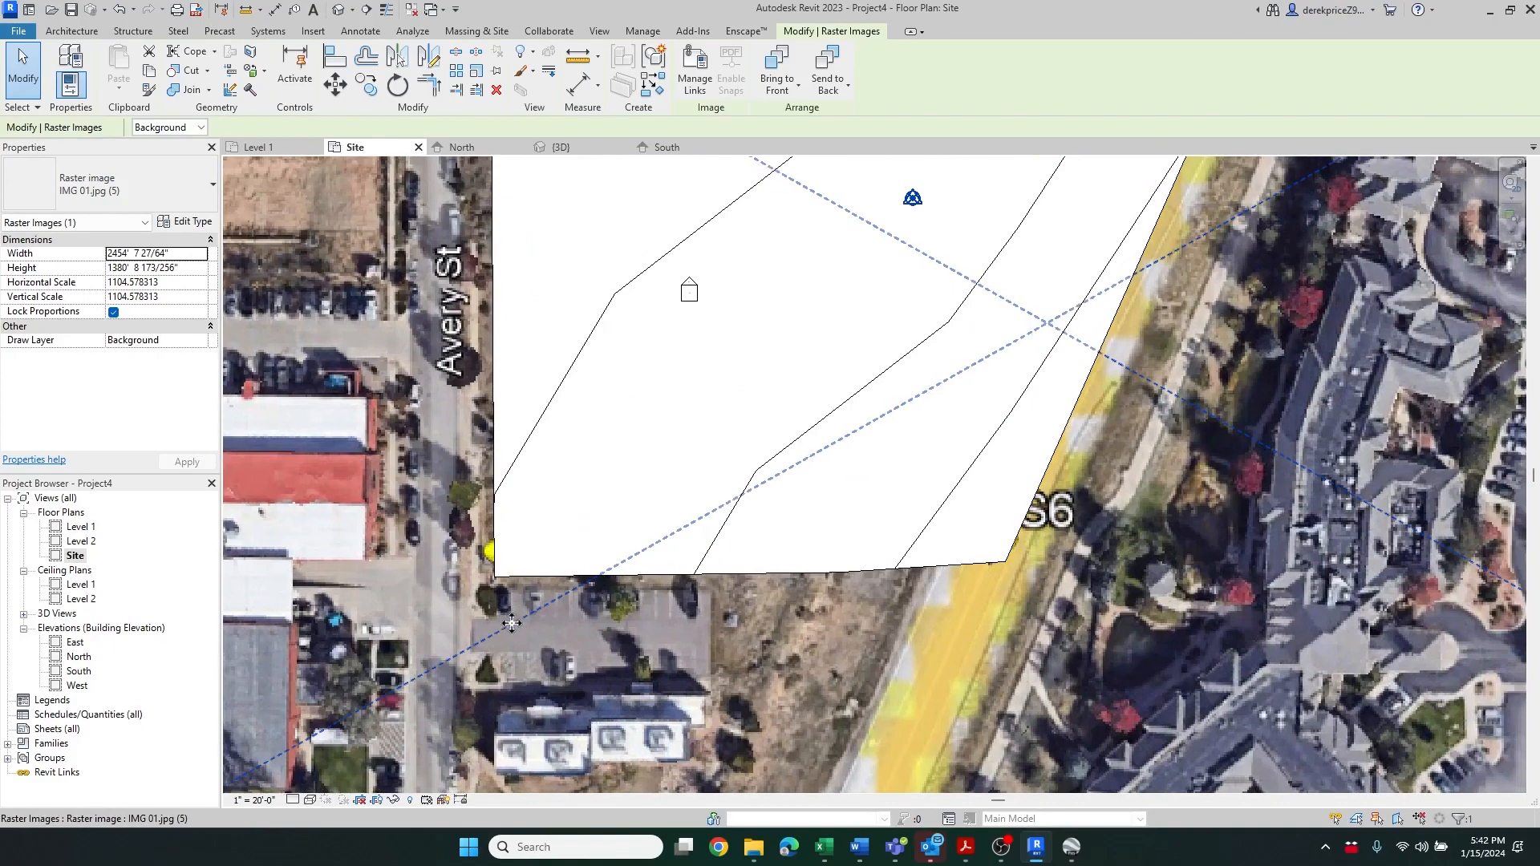
pyautogui.press('Right')
pyautogui.press('Right')
pyautogui.press('Right')
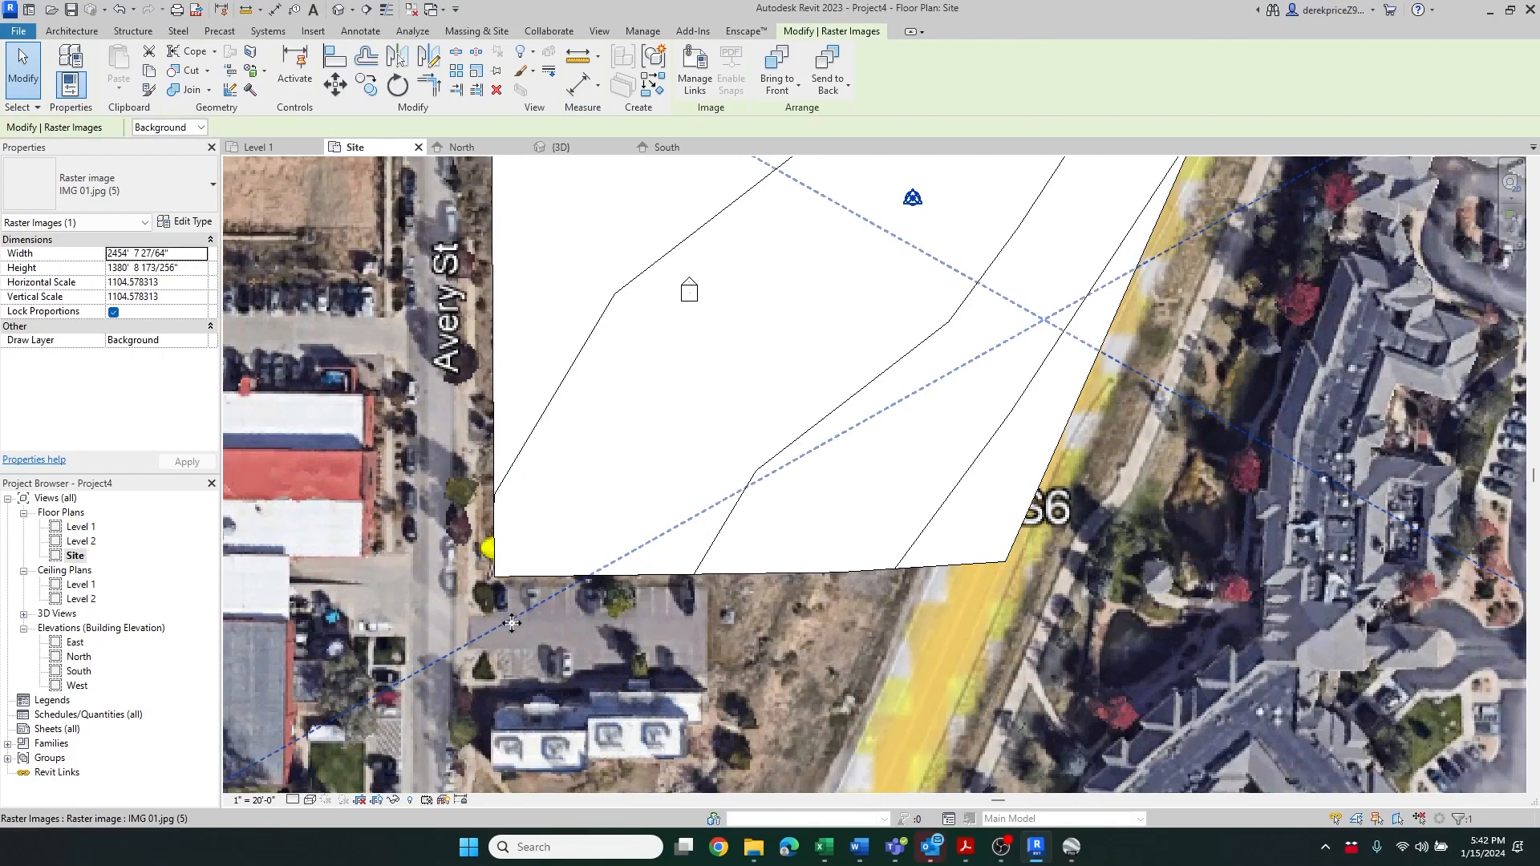
pyautogui.scroll(-3, 532, 696)
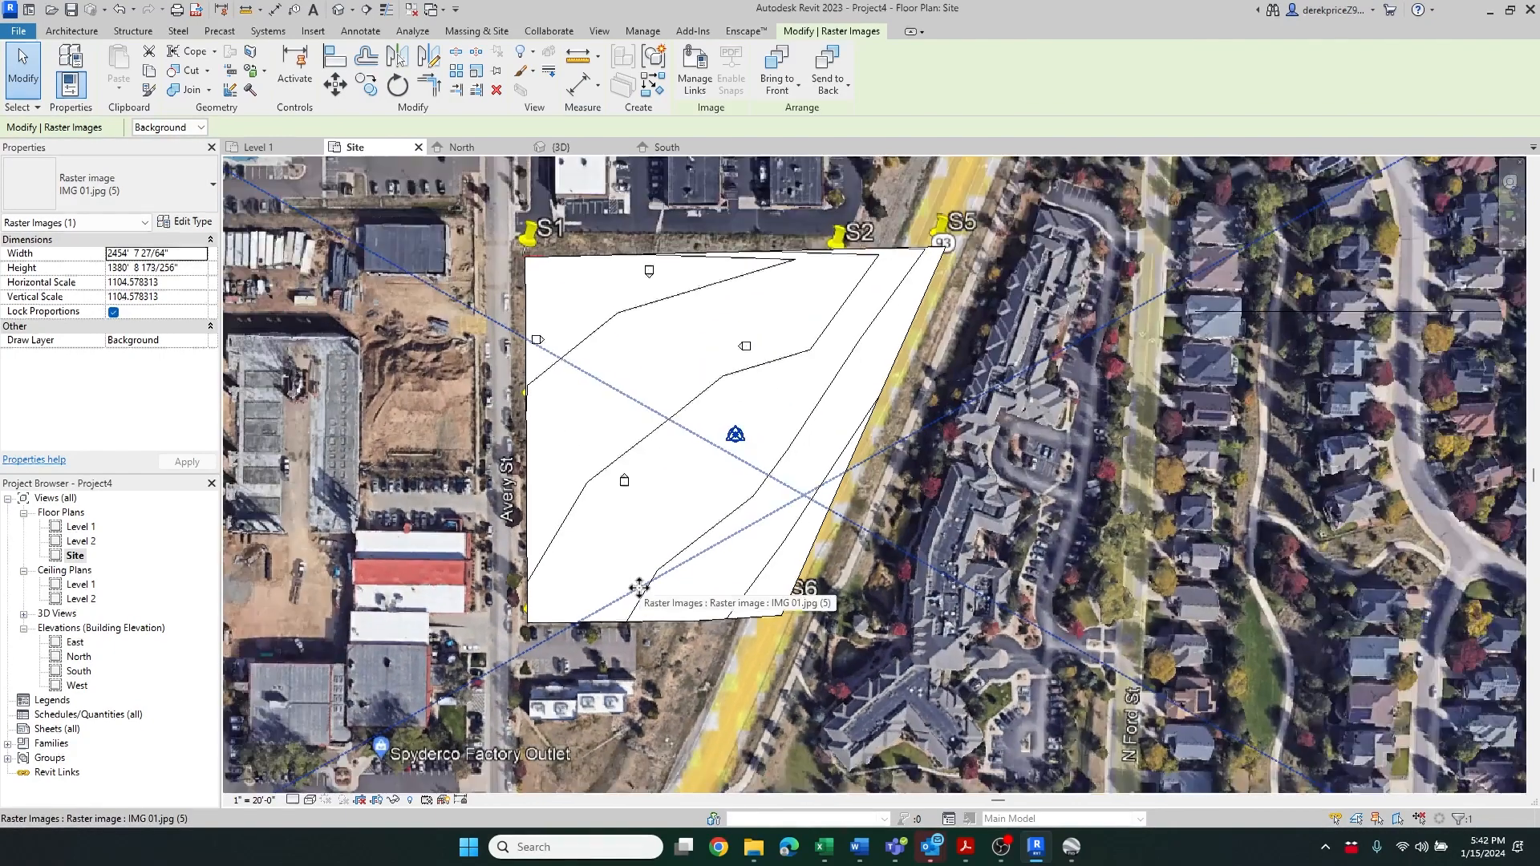
pyautogui.scroll(1, 617, 553)
pyautogui.press('Left')
pyautogui.press('Left')
pyautogui.press('Left')
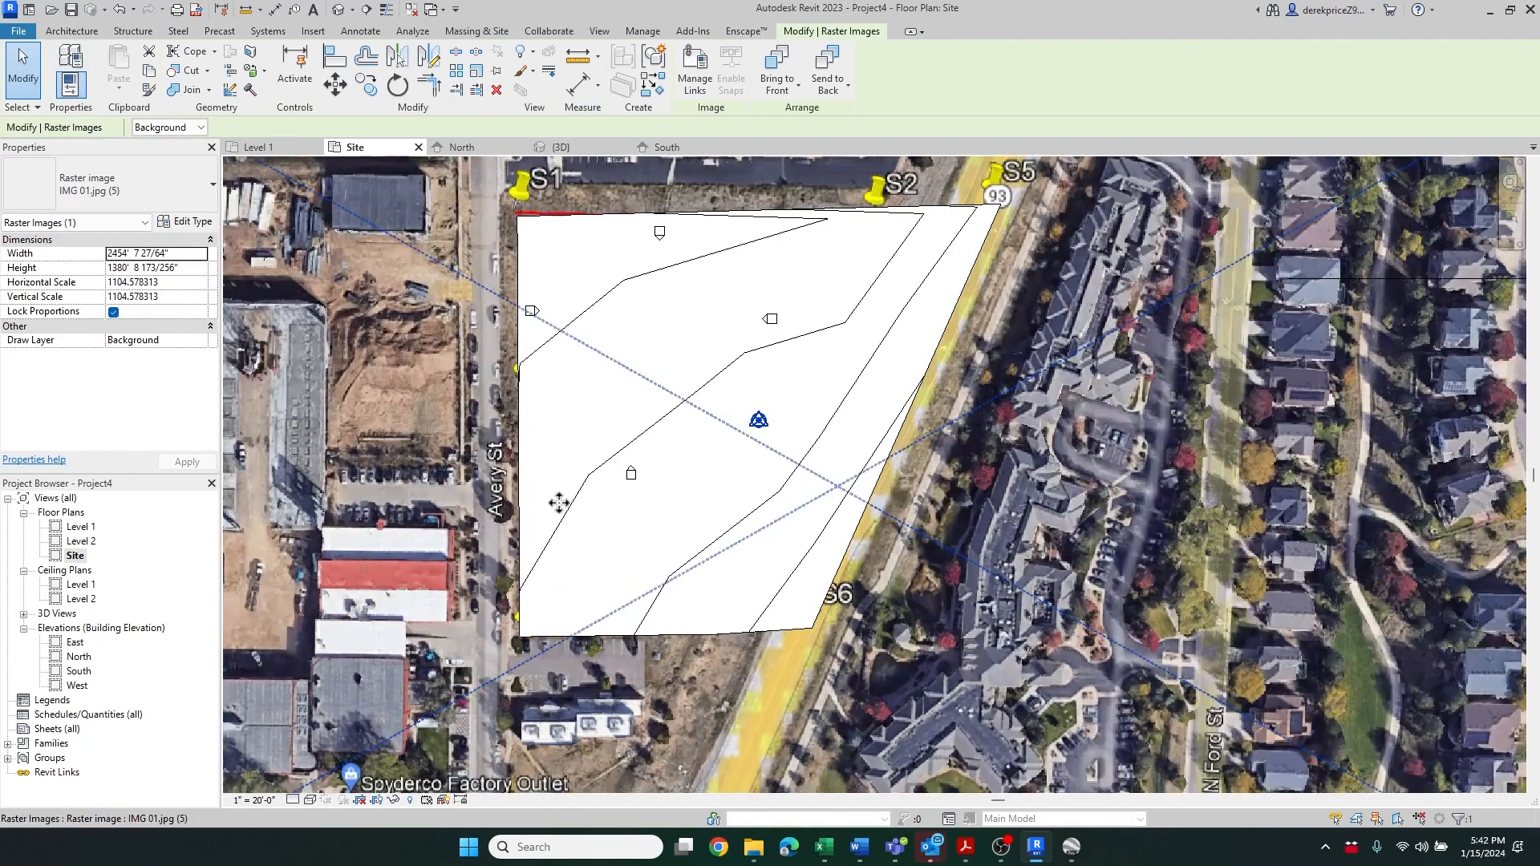
pyautogui.press('Right')
pyautogui.press('Right')
pyautogui.press('Right')
pyautogui.press('Right')
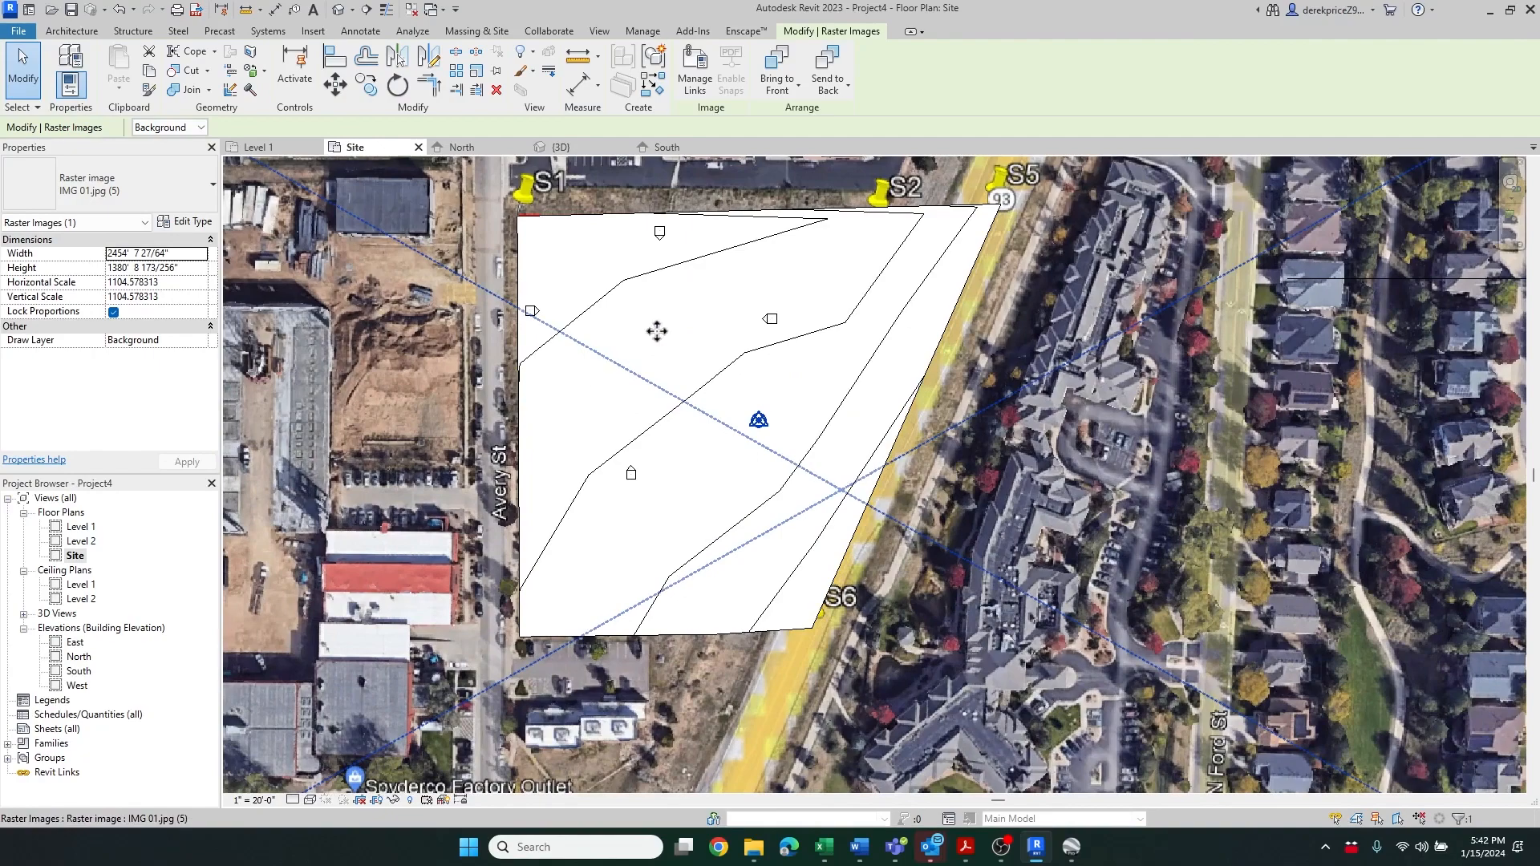
pyautogui.scroll(-4, 727, 307)
pyautogui.click(1025, 390)
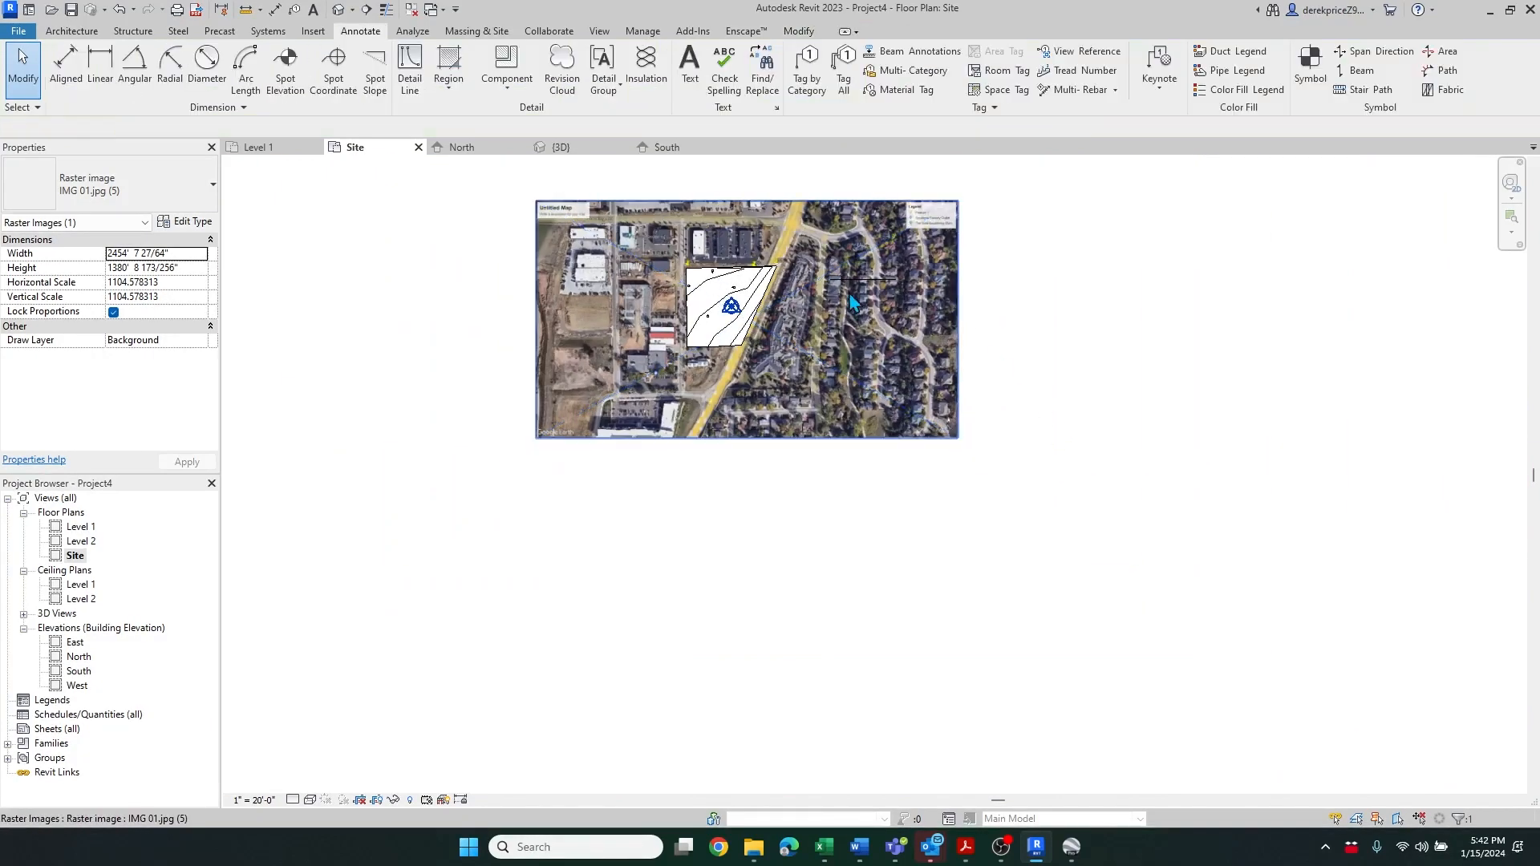
# Zoom in on the site and start a new in-place mass, accepting the default name
pyautogui.scroll(2, 747, 279)
pyautogui.scroll(2, 746, 279)
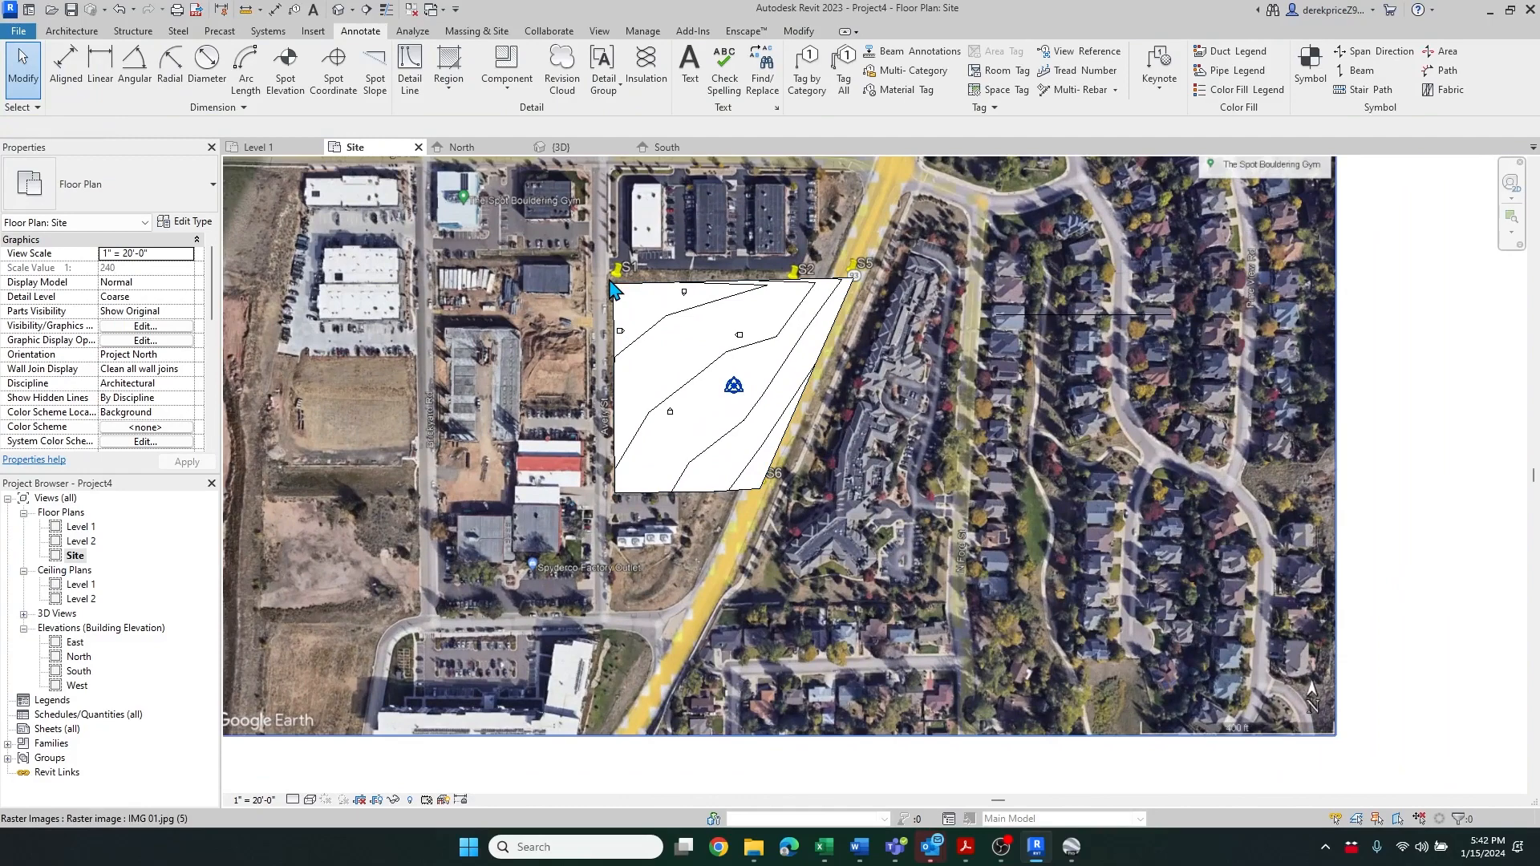
pyautogui.scroll(2, 698, 305)
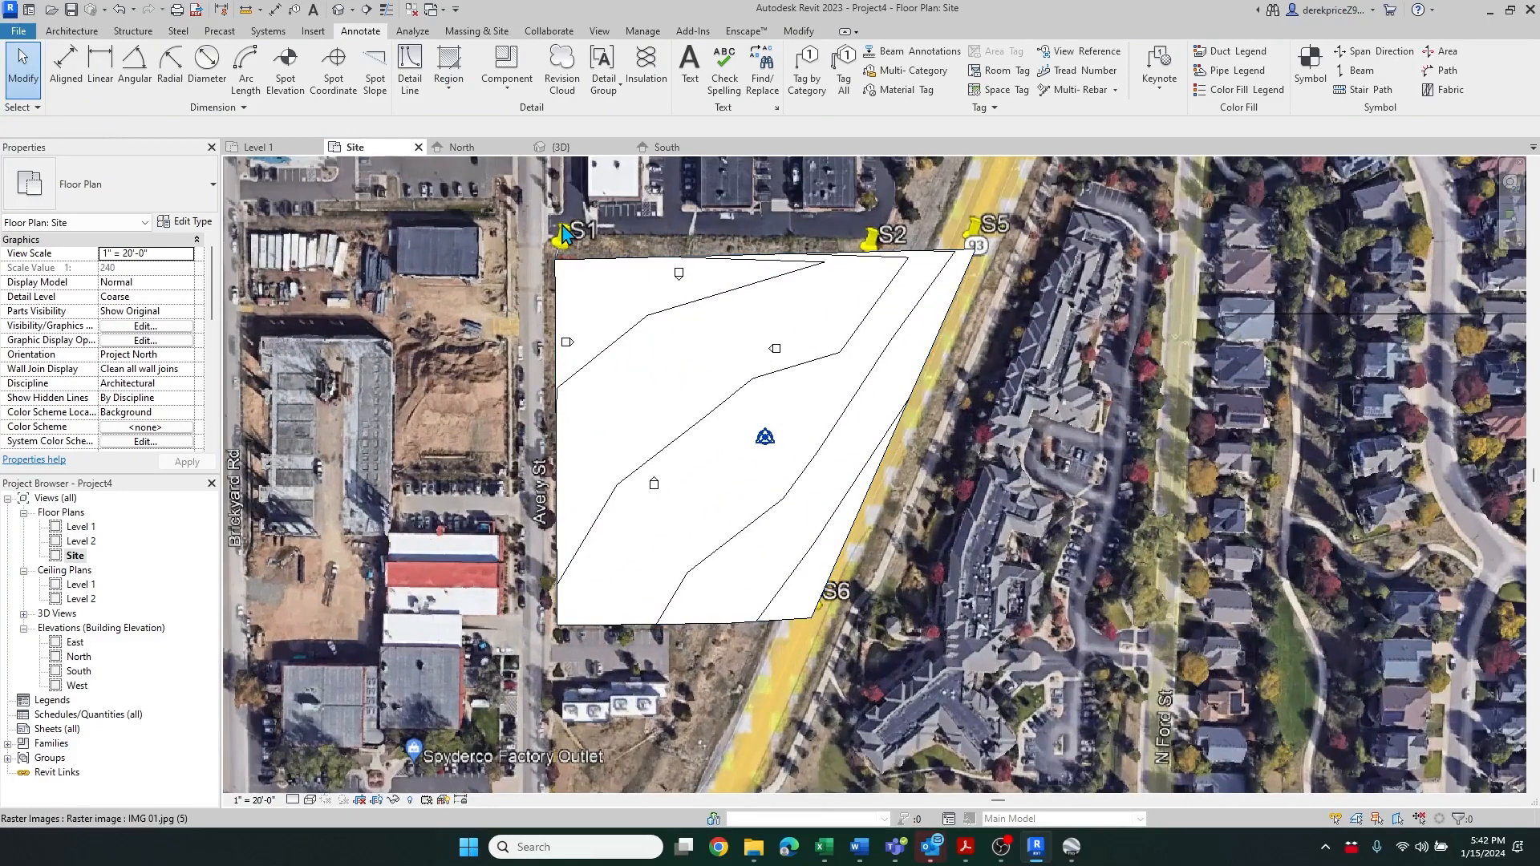
pyautogui.click(494, 37)
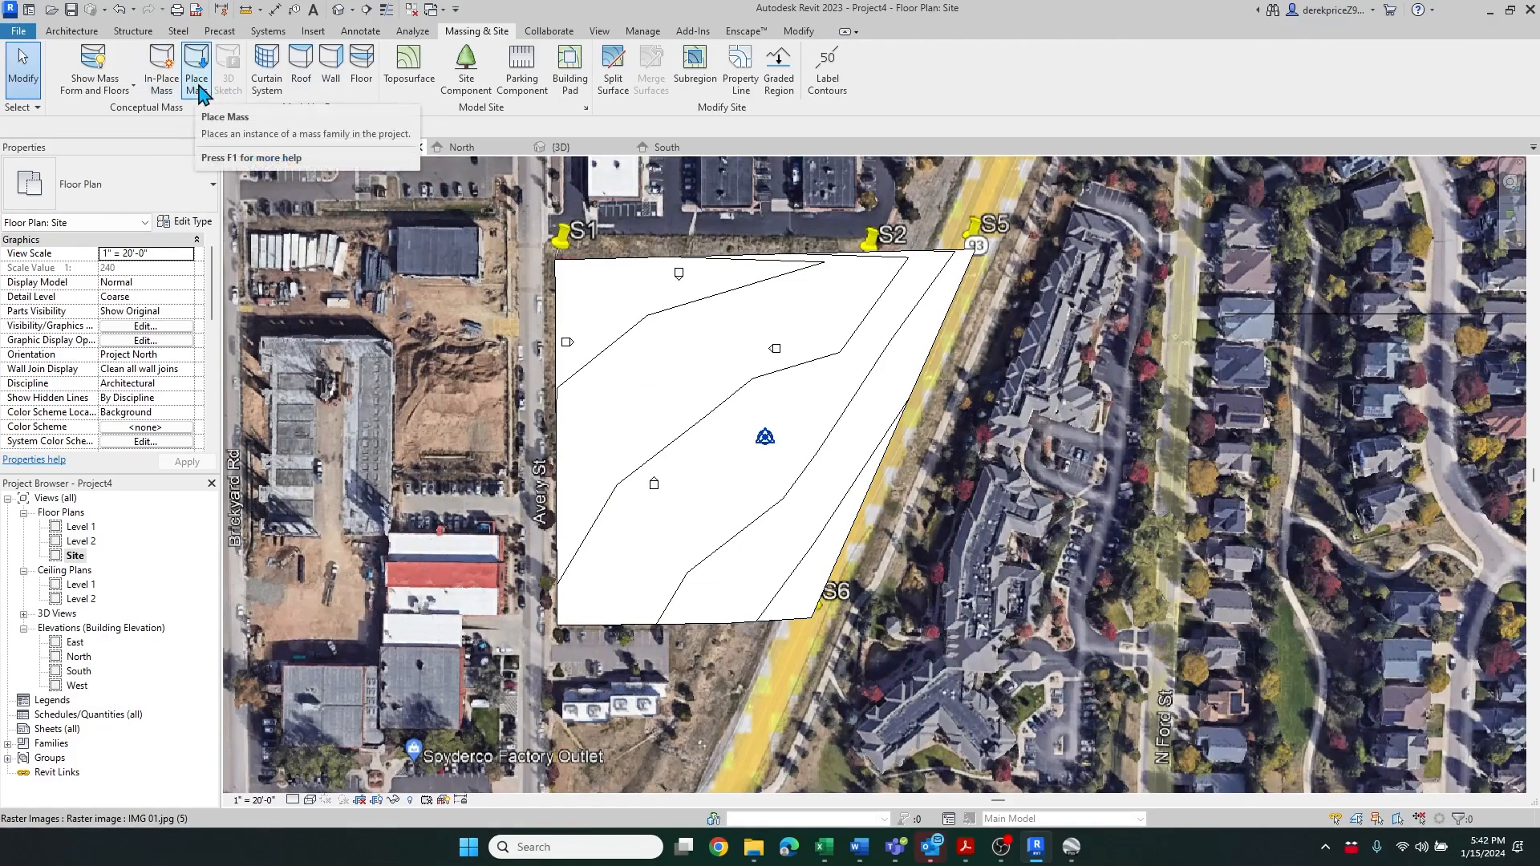
pyautogui.click(160, 91)
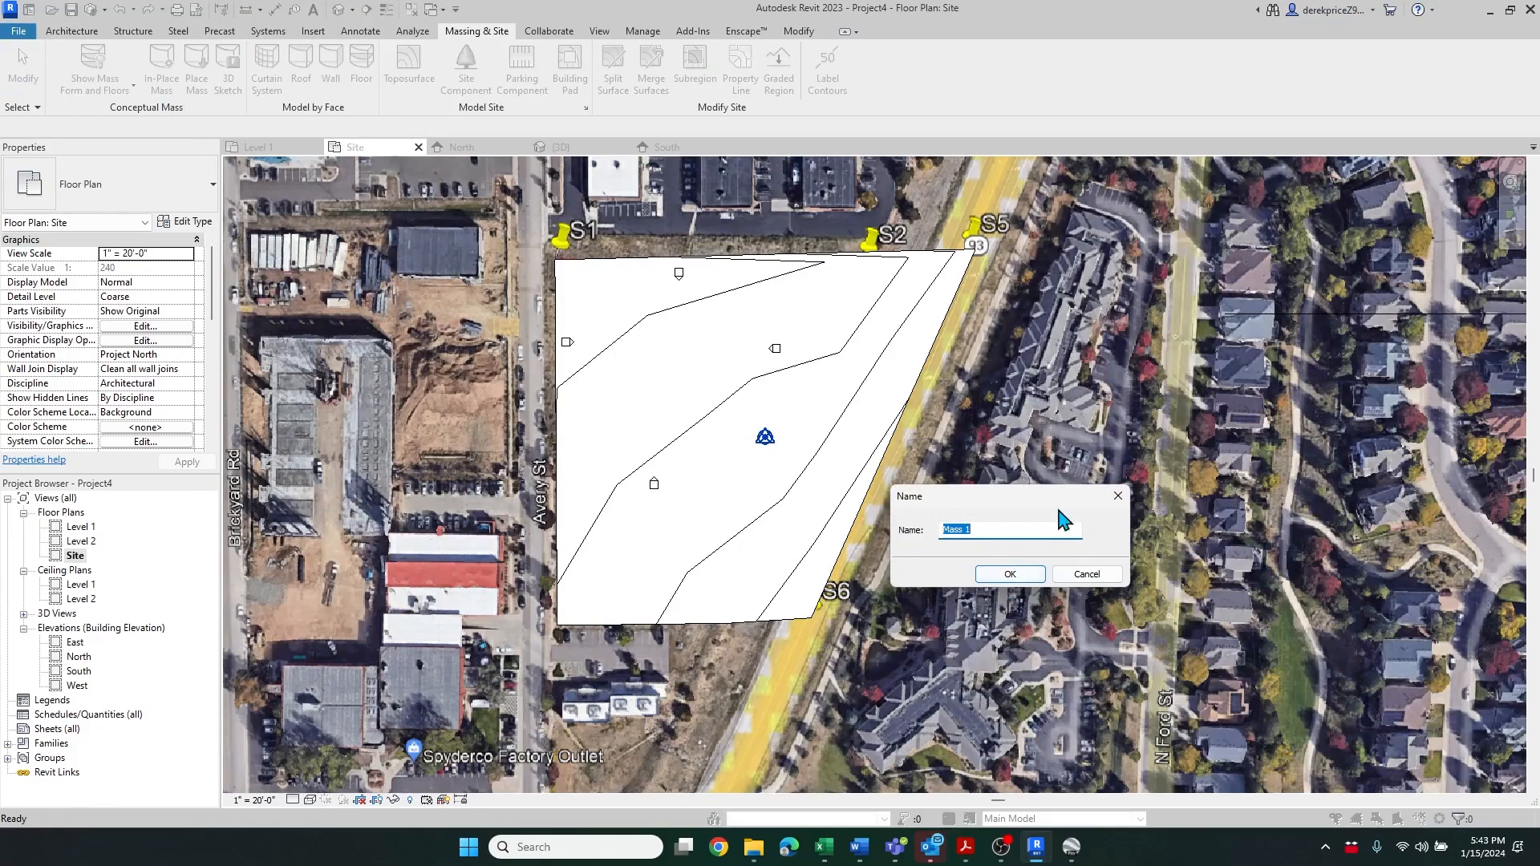
pyautogui.click(1016, 577)
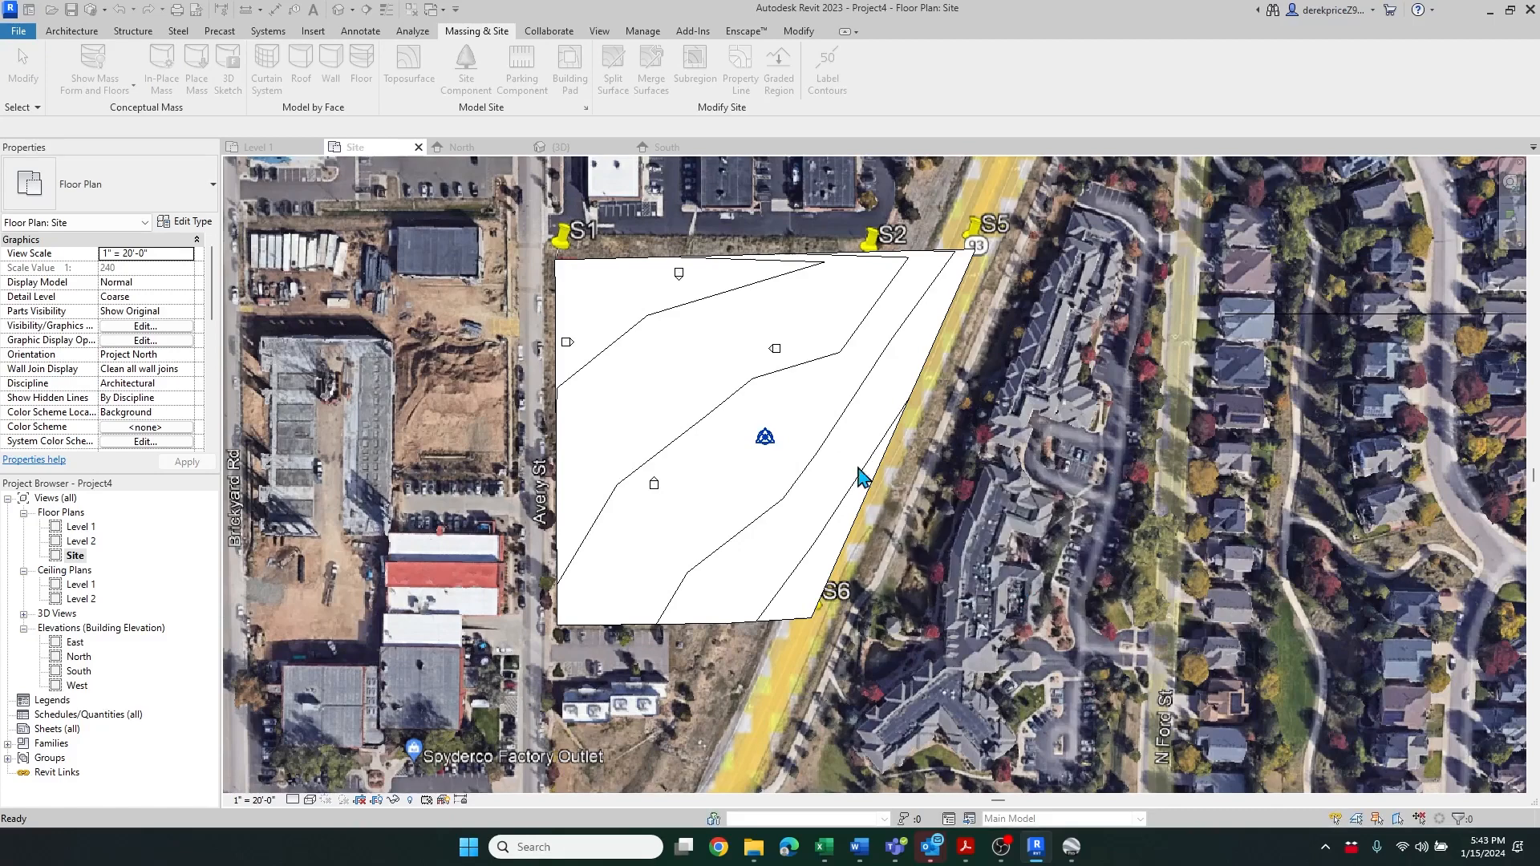
# Sketch a closed L-shaped outline of model lines, about 140 by 188 ft, over the toposurface for the building footprint
pyautogui.scroll(1, 657, 313)
pyautogui.scroll(1, 666, 320)
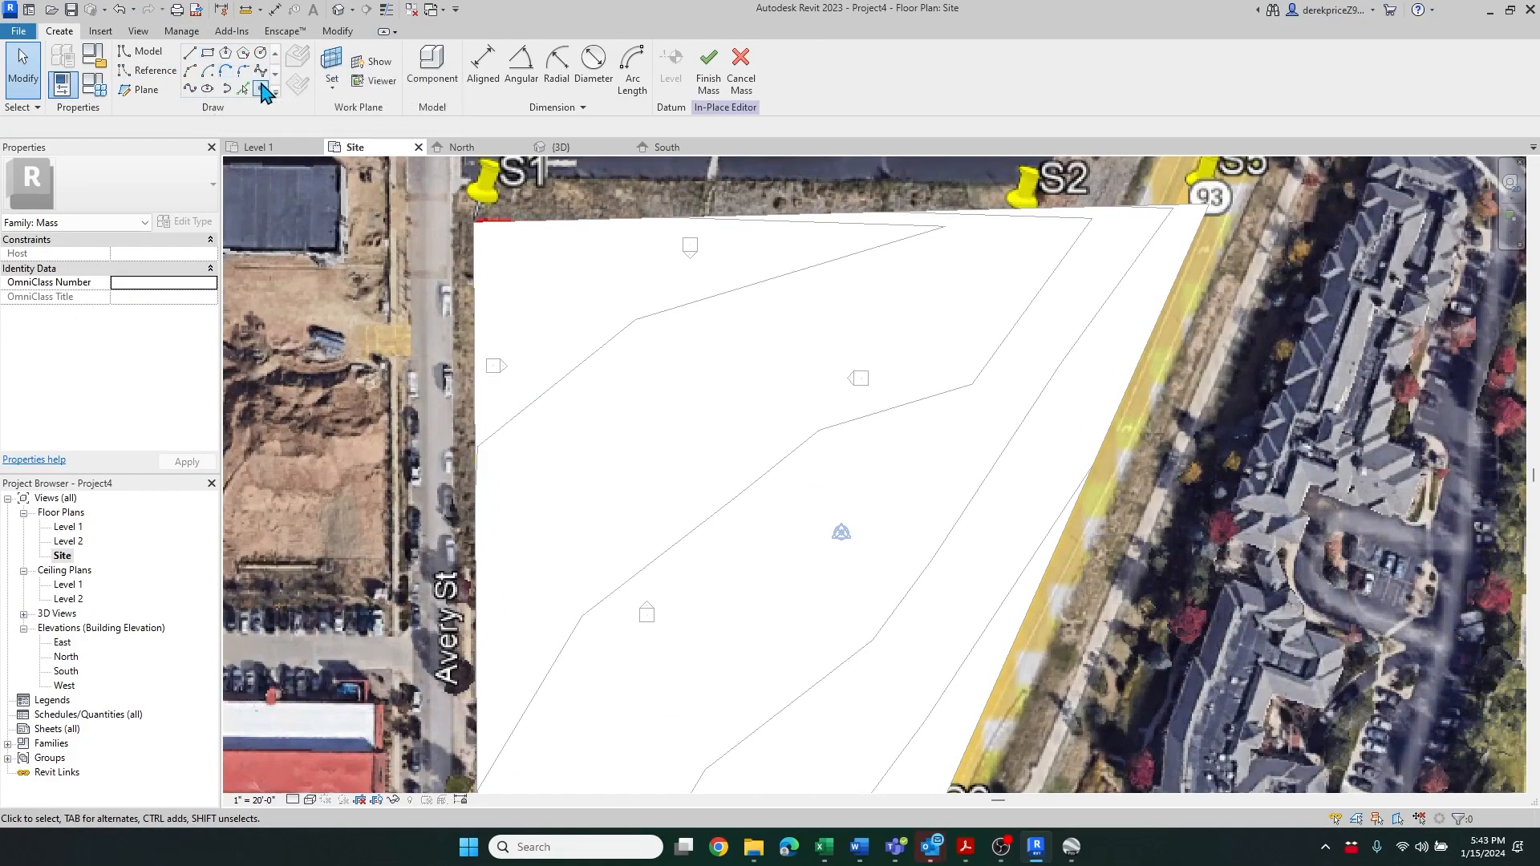
pyautogui.click(190, 53)
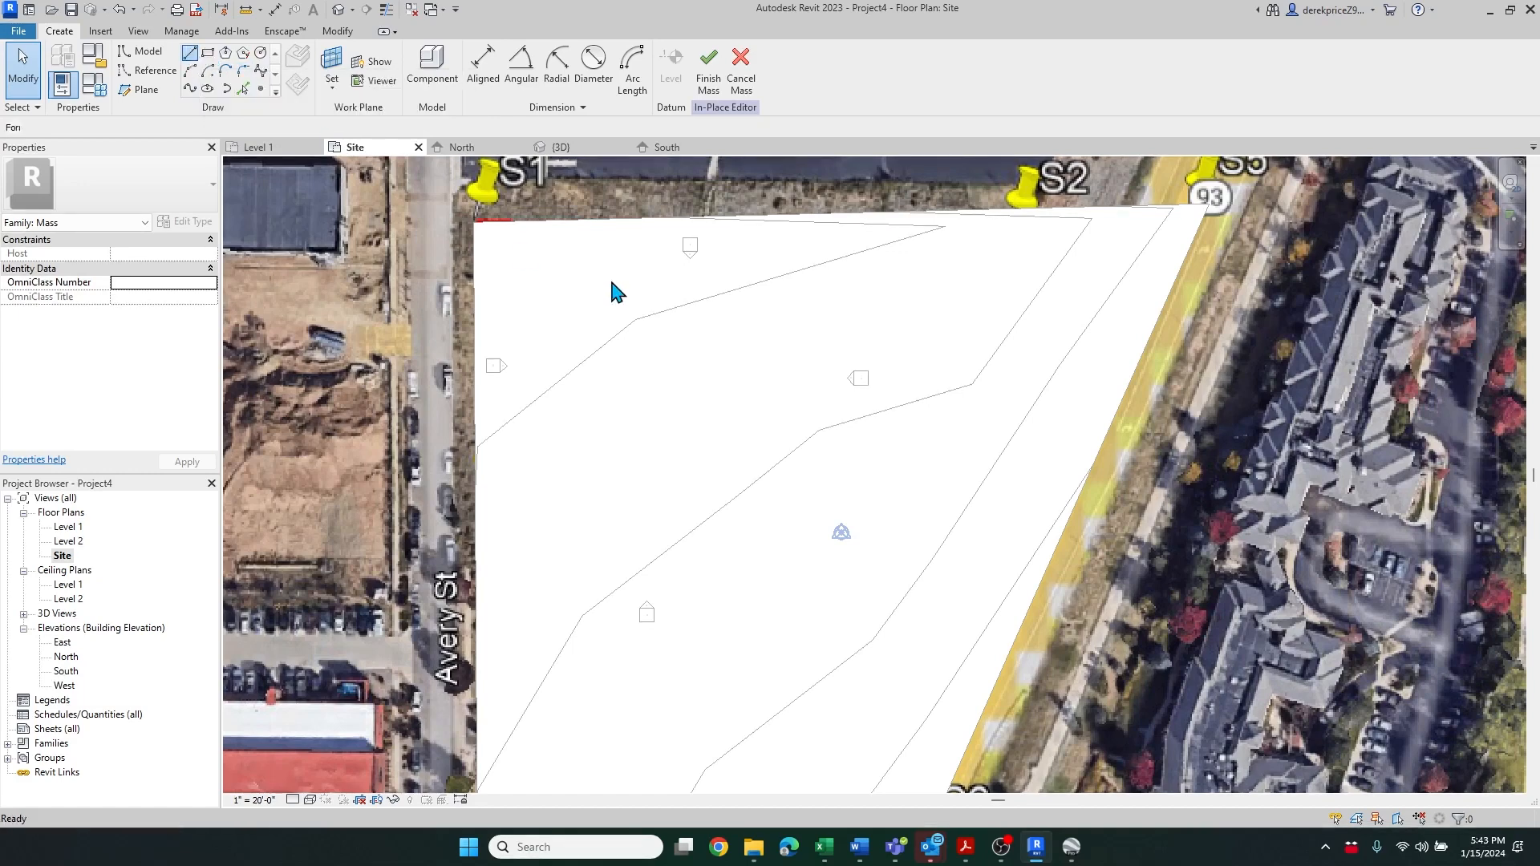
pyautogui.click(776, 296)
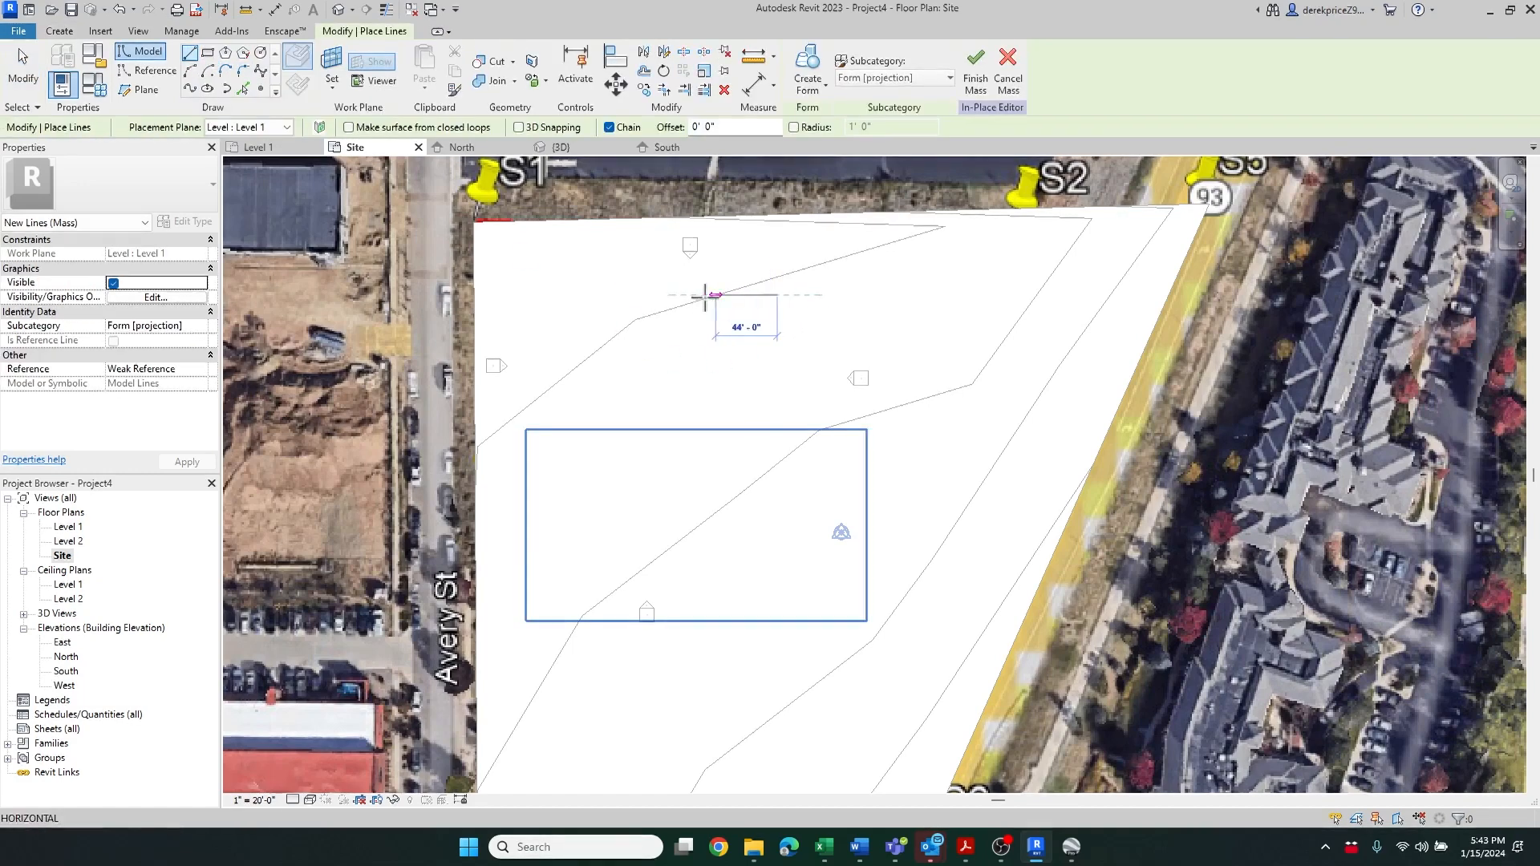
pyautogui.click(597, 295)
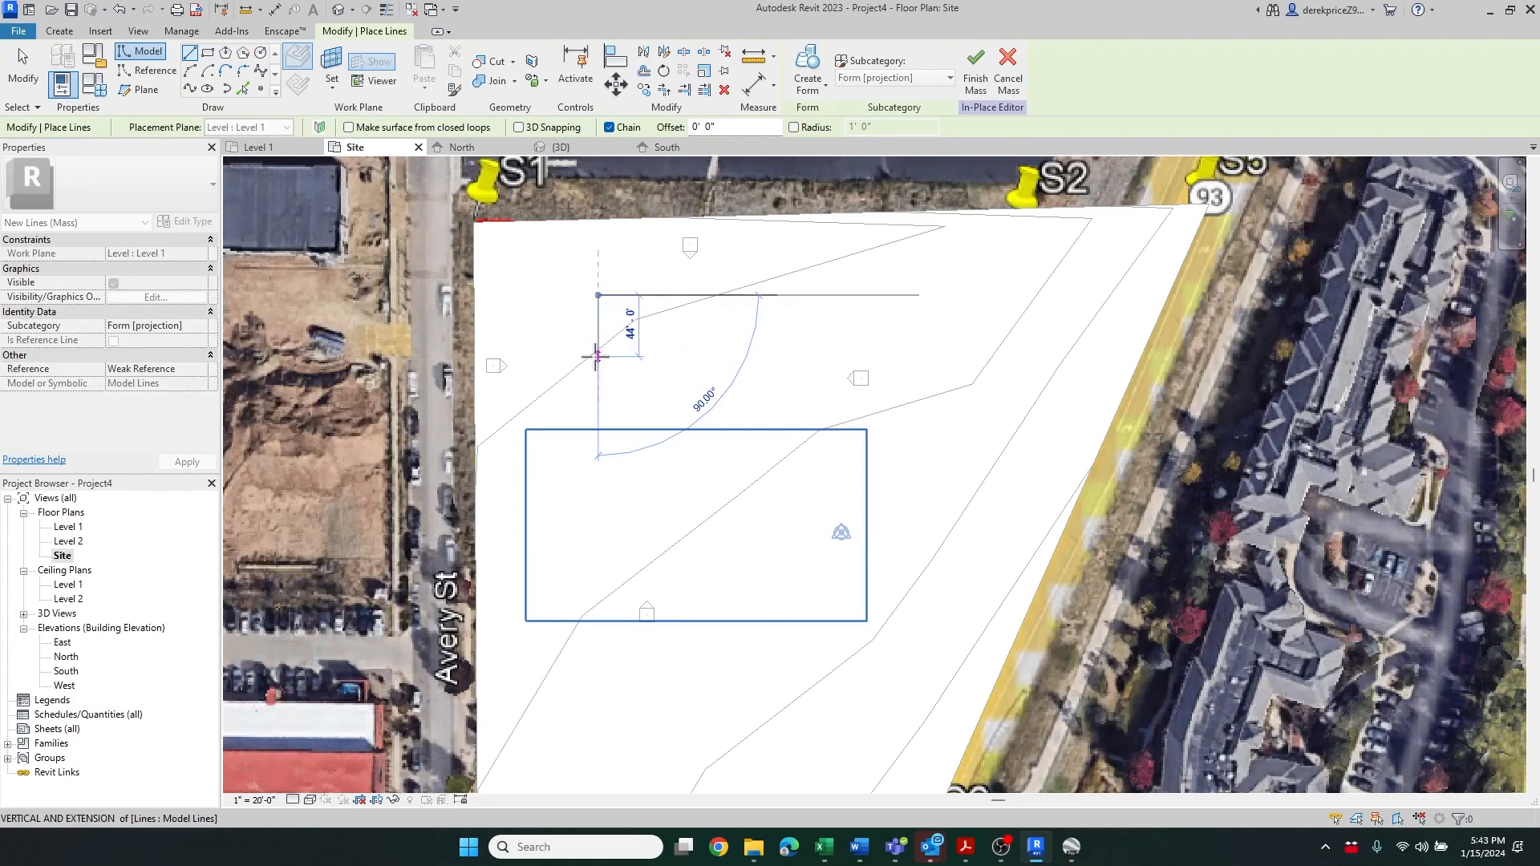
pyautogui.click(598, 356)
pyautogui.click(582, 356)
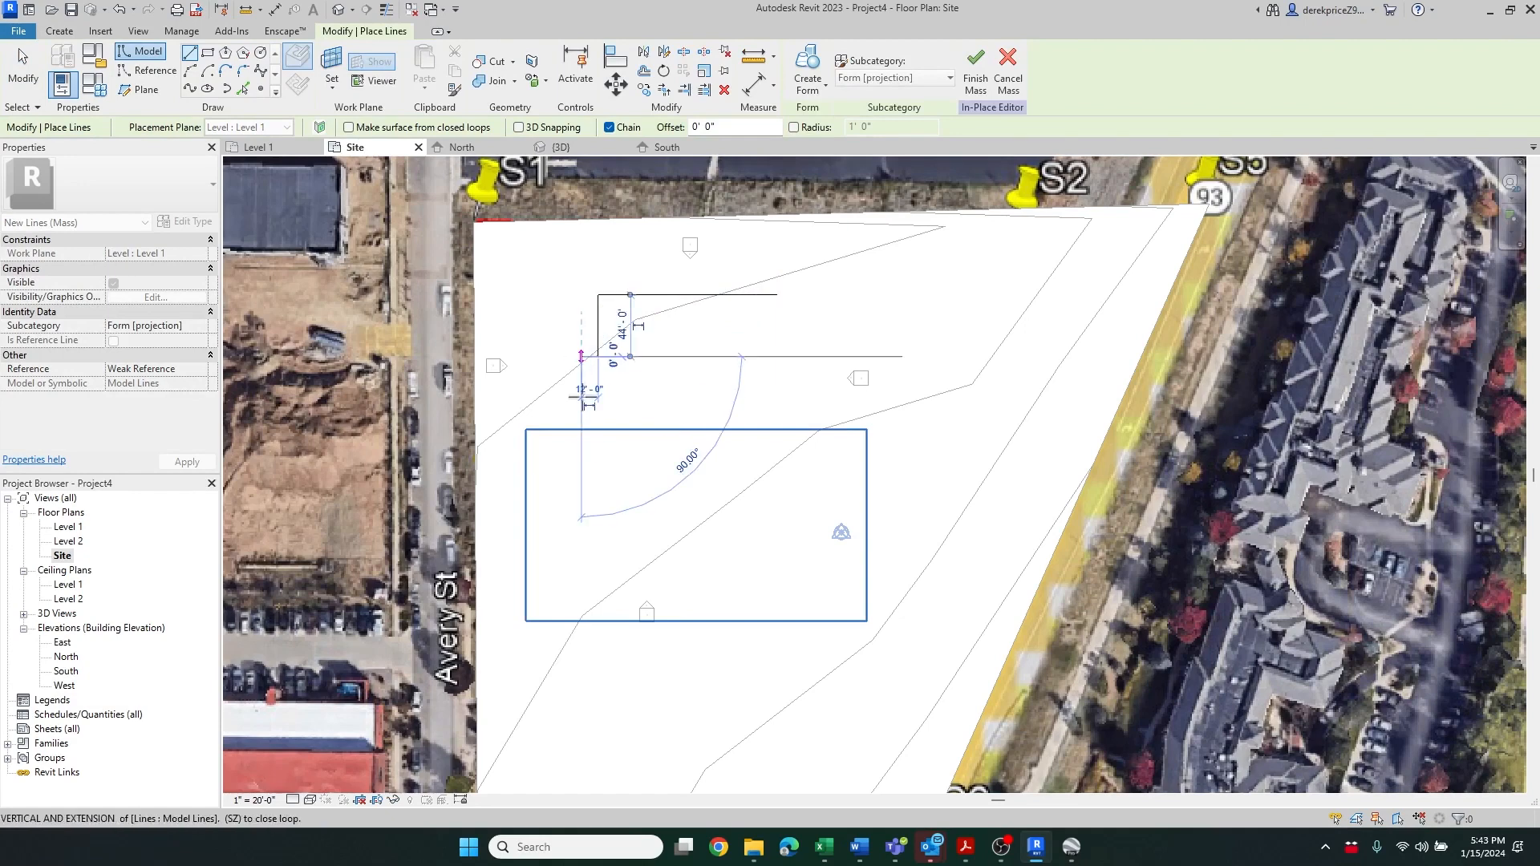
pyautogui.click(582, 497)
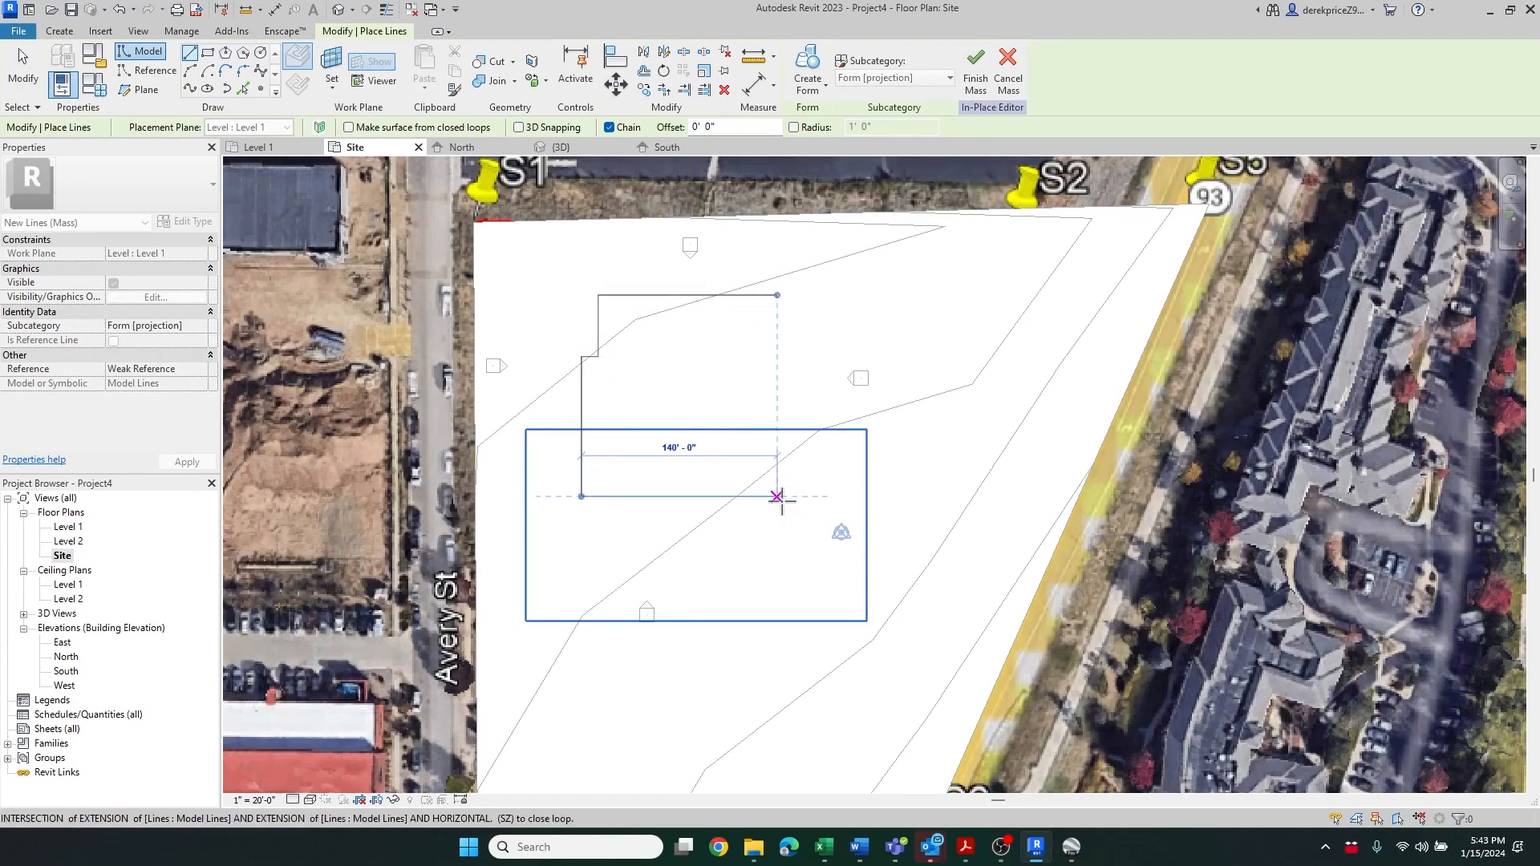
pyautogui.click(710, 496)
pyautogui.click(710, 558)
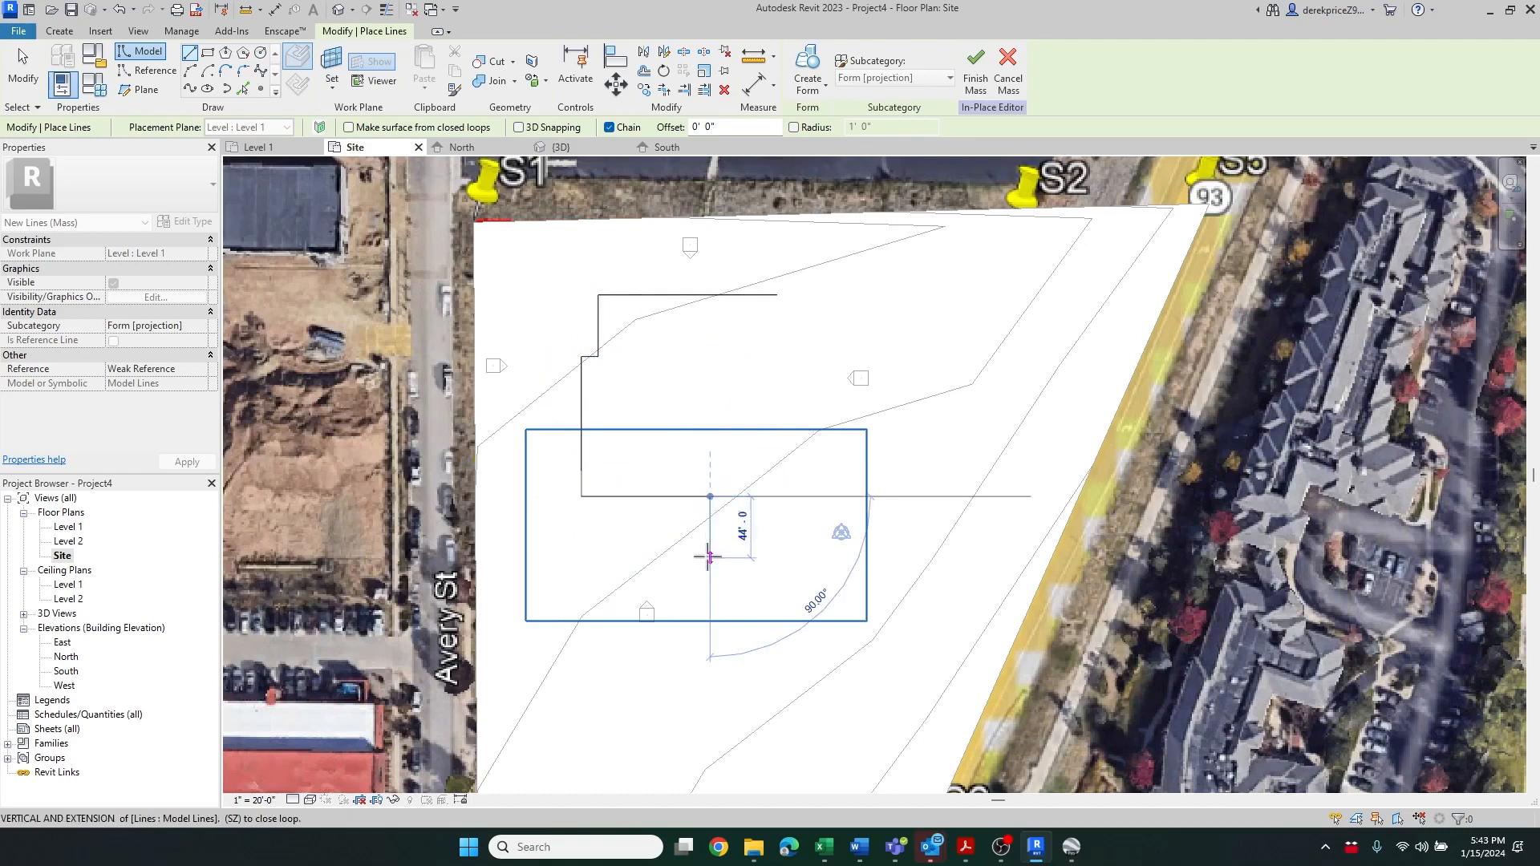
pyautogui.click(777, 558)
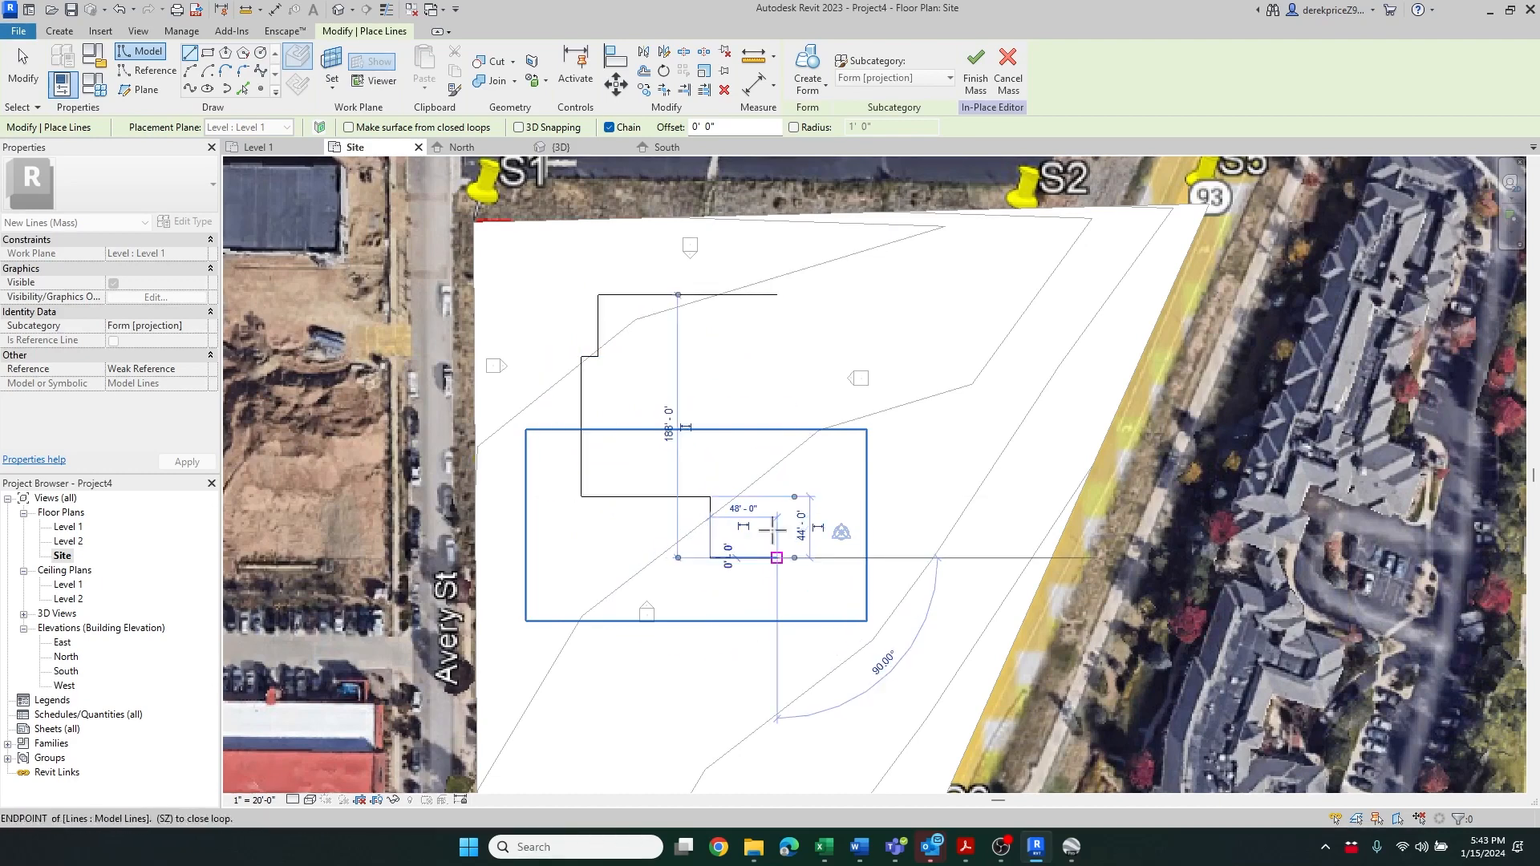
pyautogui.click(776, 296)
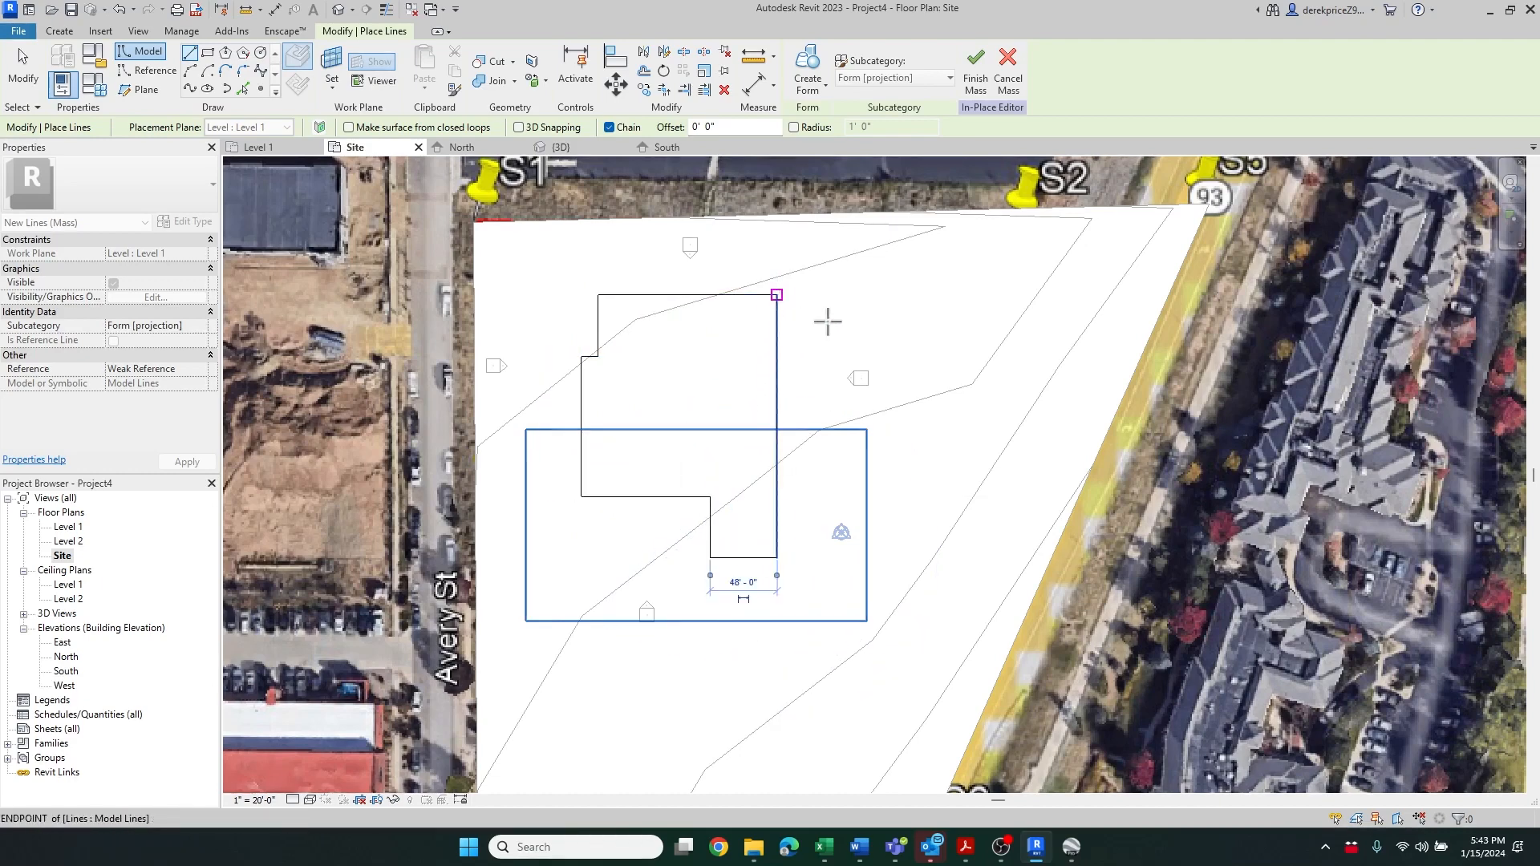
pyautogui.press('Escape')
pyautogui.press('Escape')
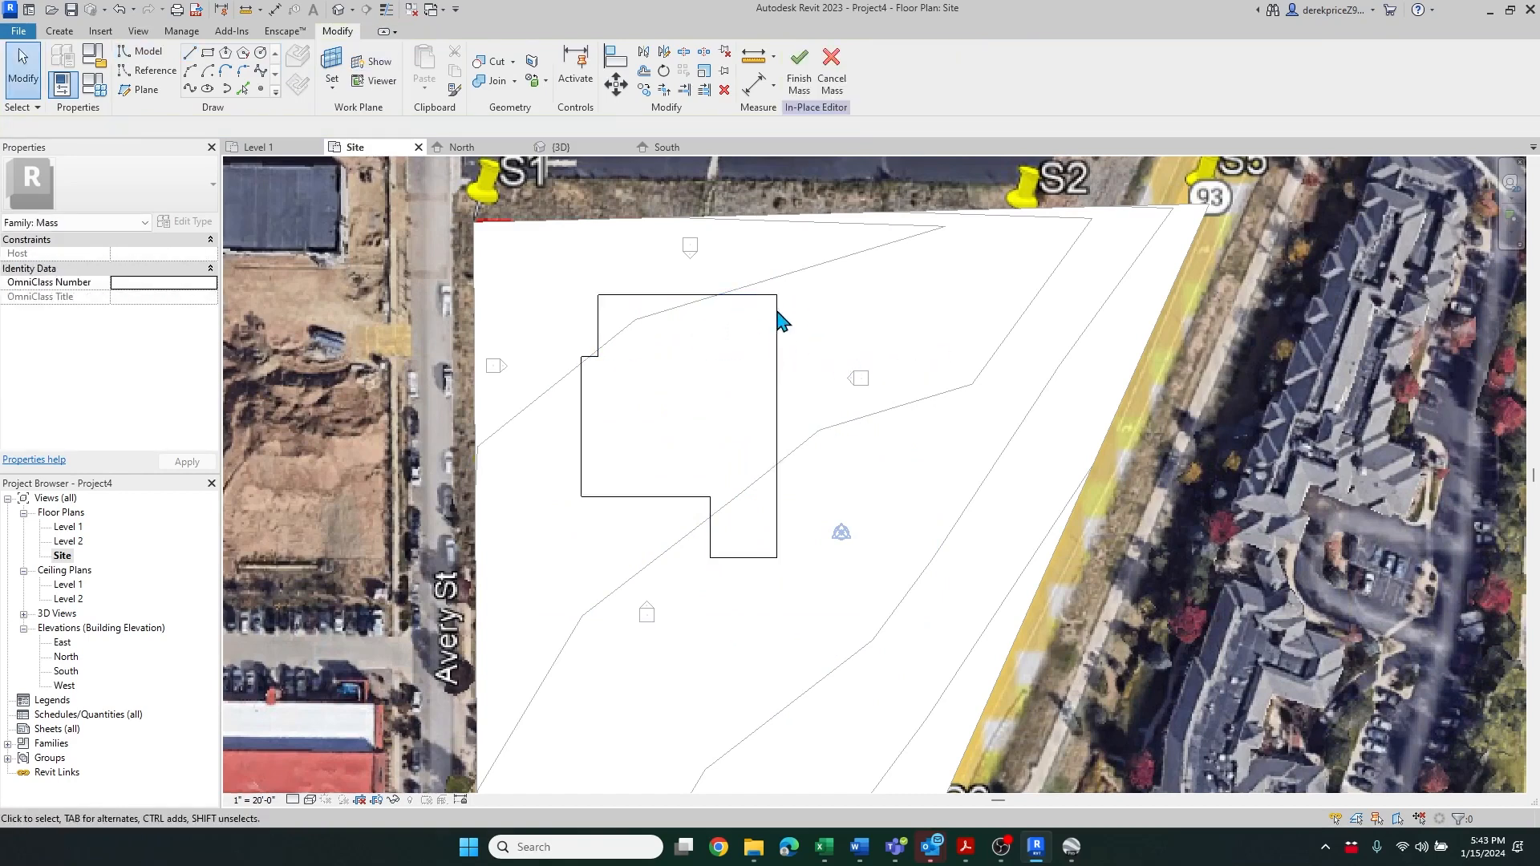
# Select the whole outline loop, create a solid form from it, and finish the mass
pyautogui.press('Tab')
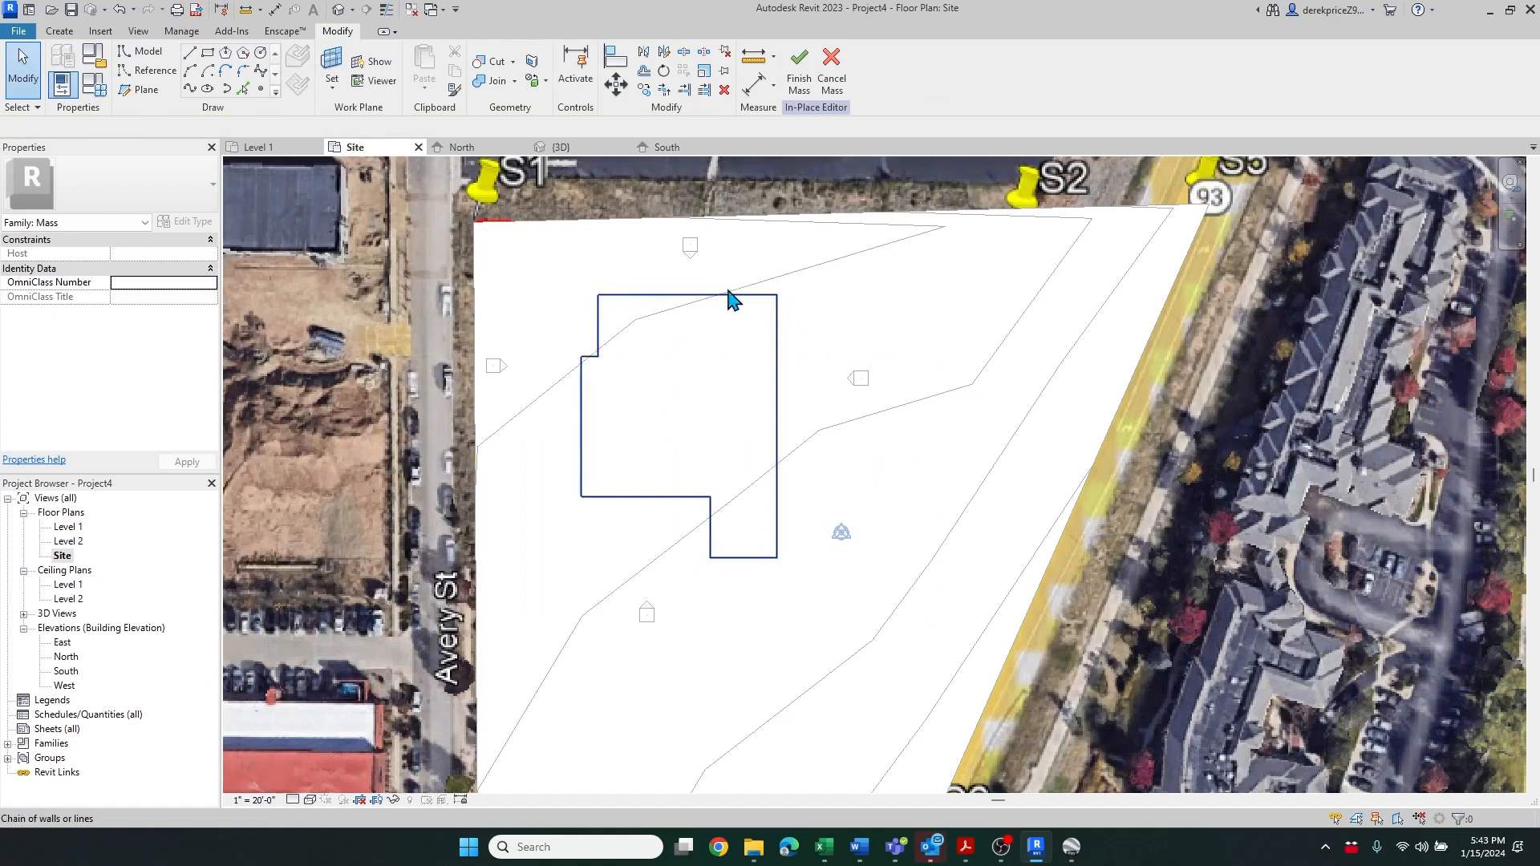
pyautogui.click(596, 311)
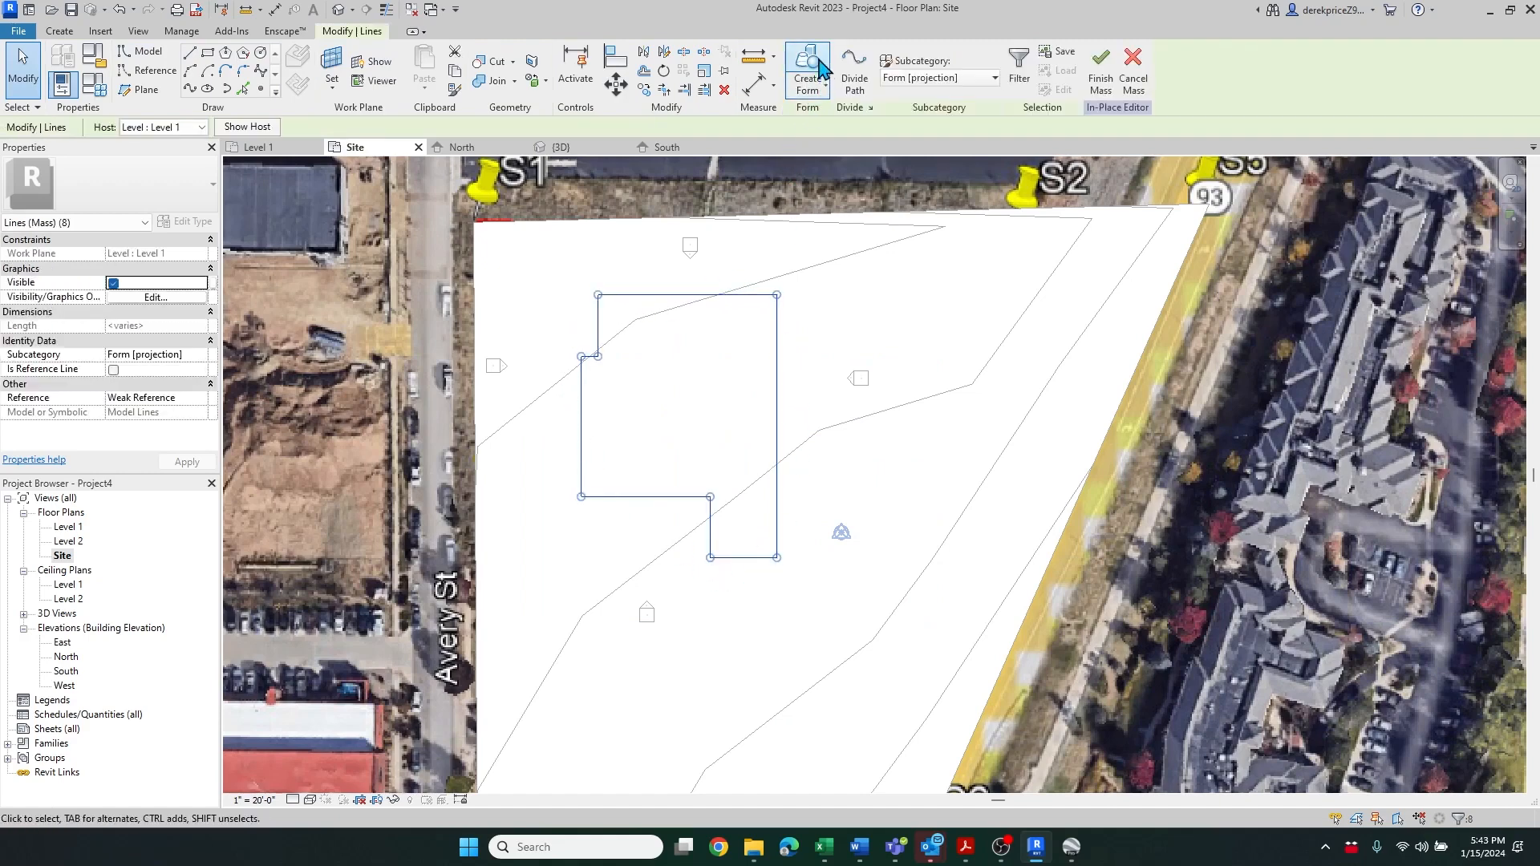
pyautogui.click(812, 86)
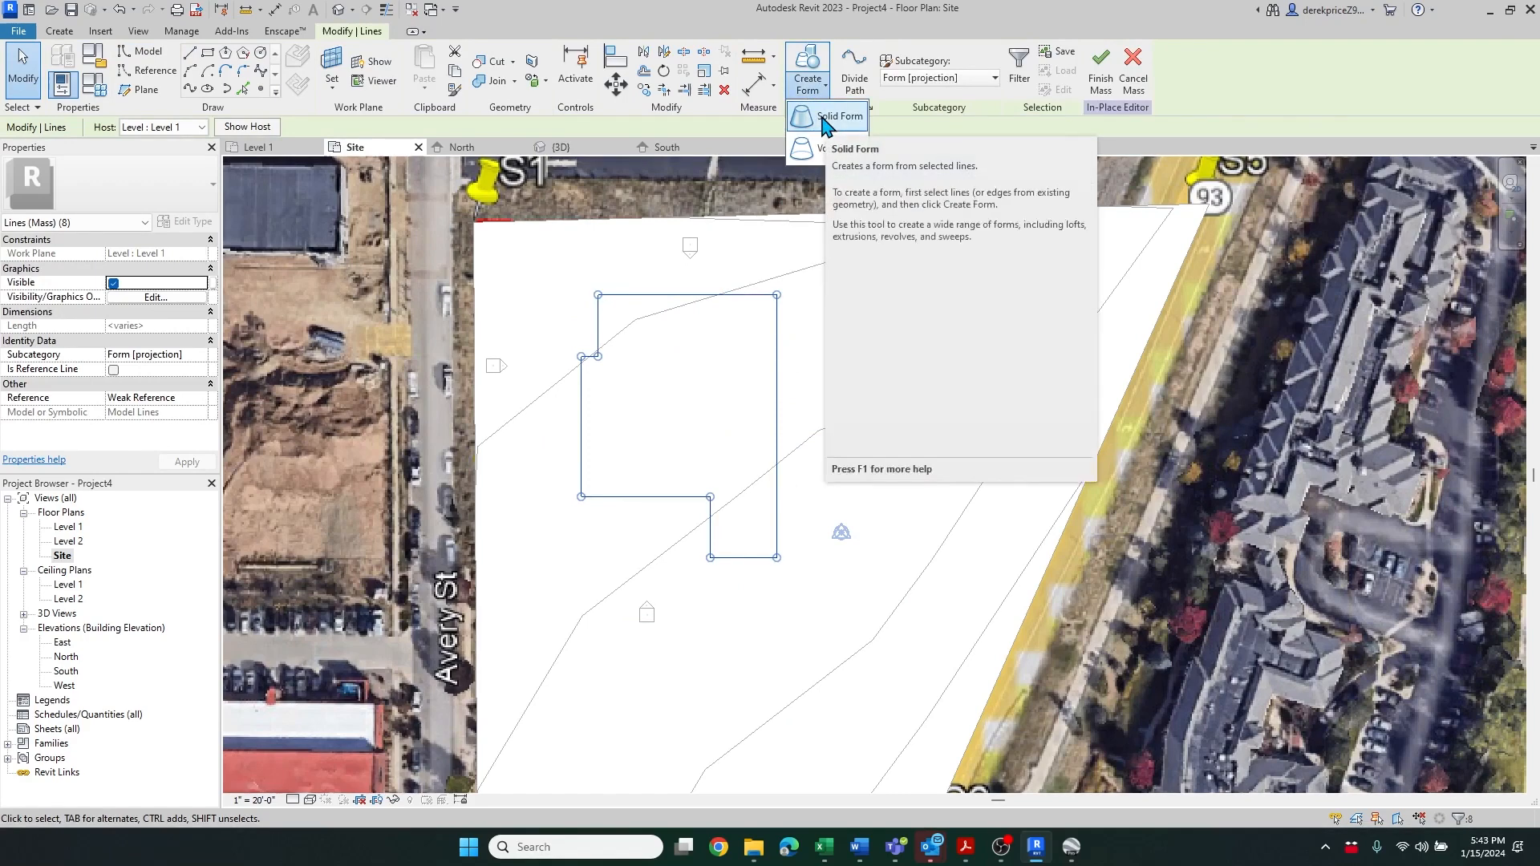
pyautogui.click(826, 120)
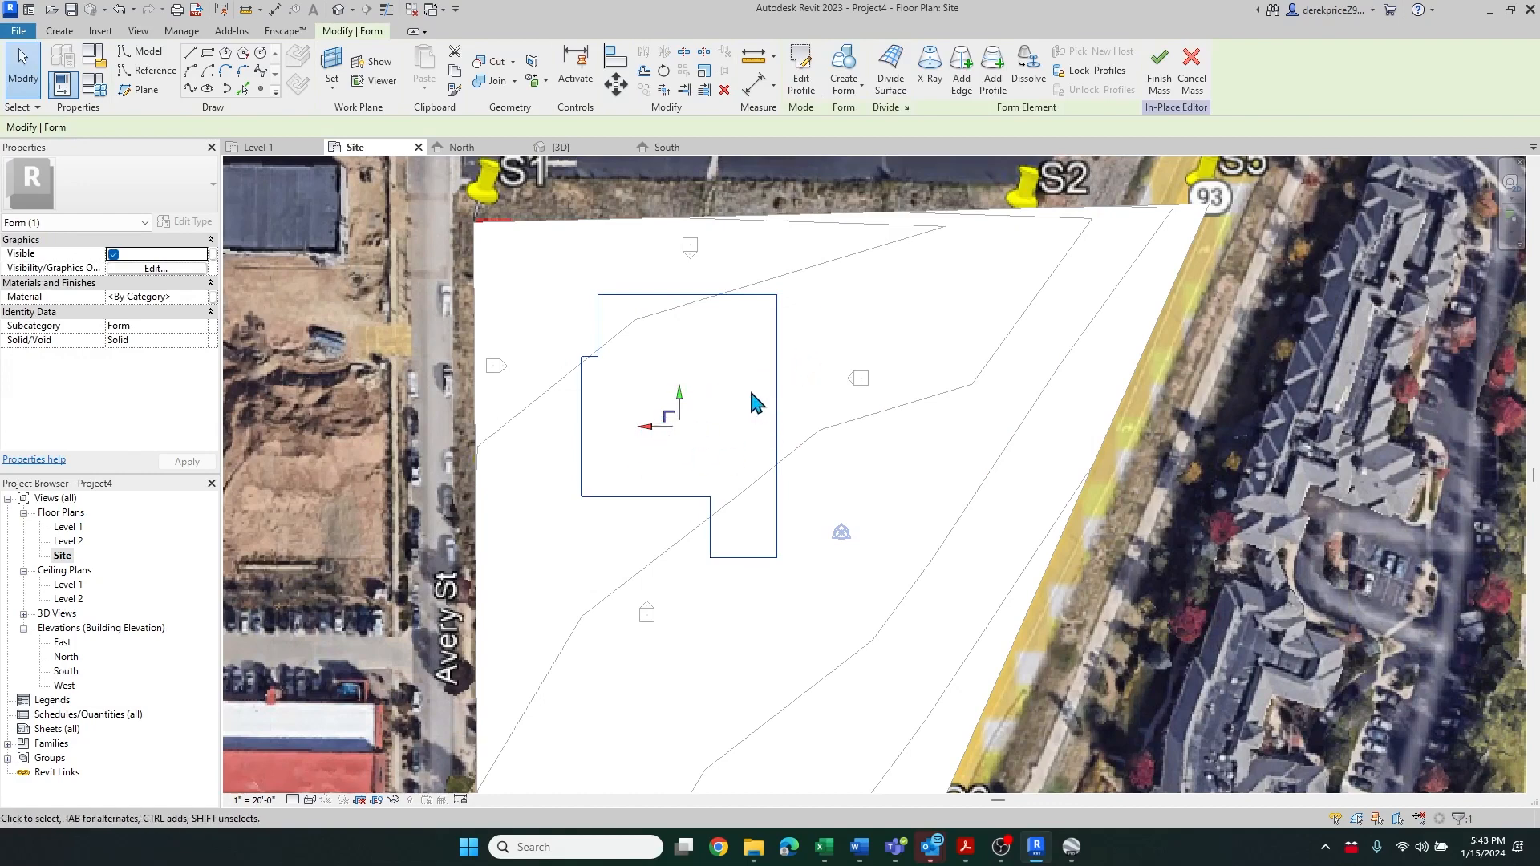
pyautogui.click(1166, 77)
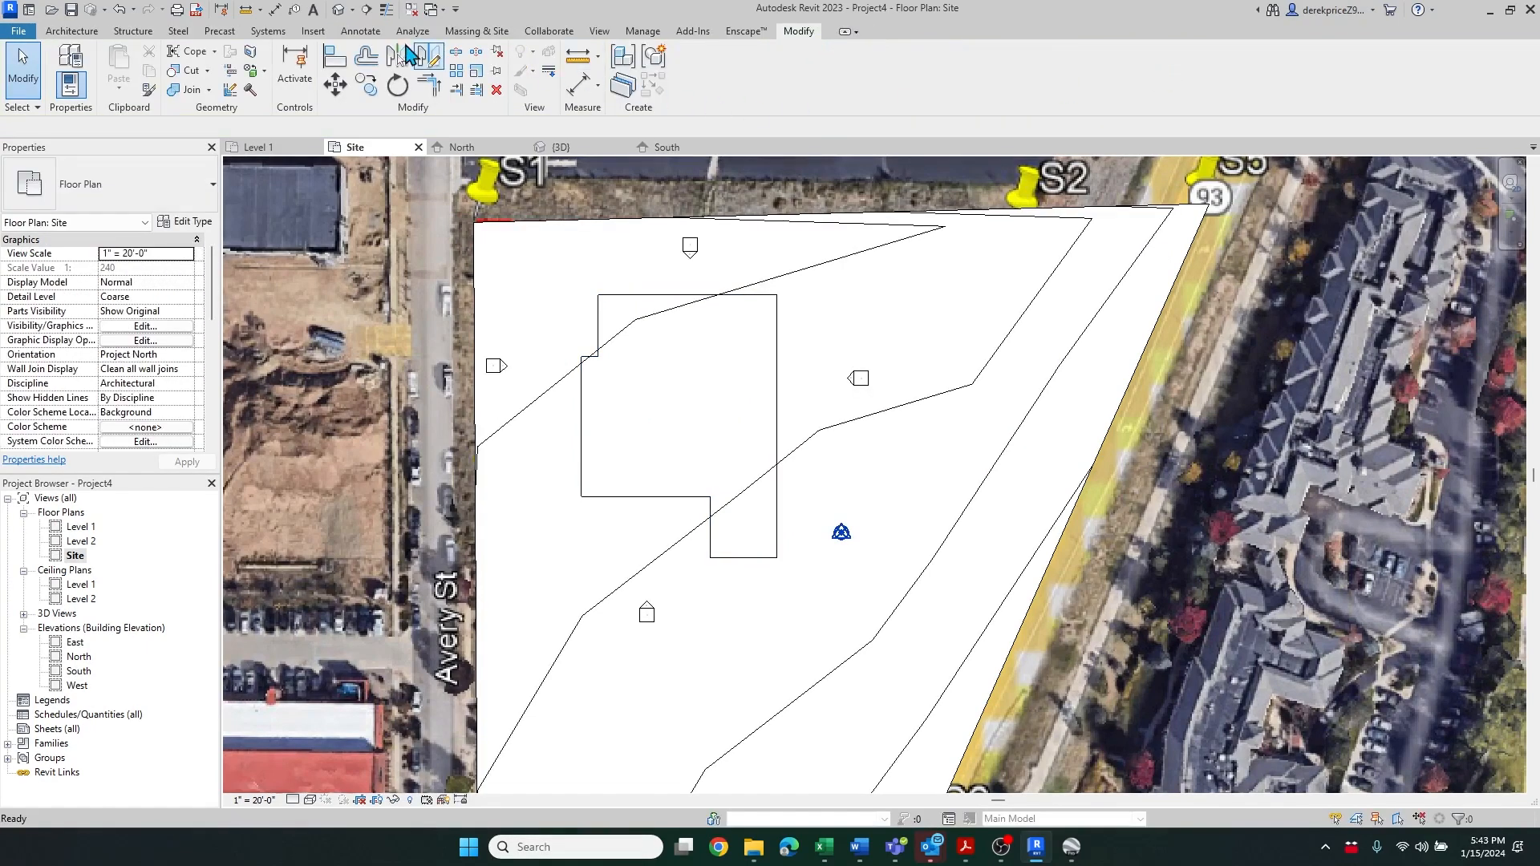
# In the 3D view, copy Level 4 up 10 feet to add a new level above it
pyautogui.click(338, 10)
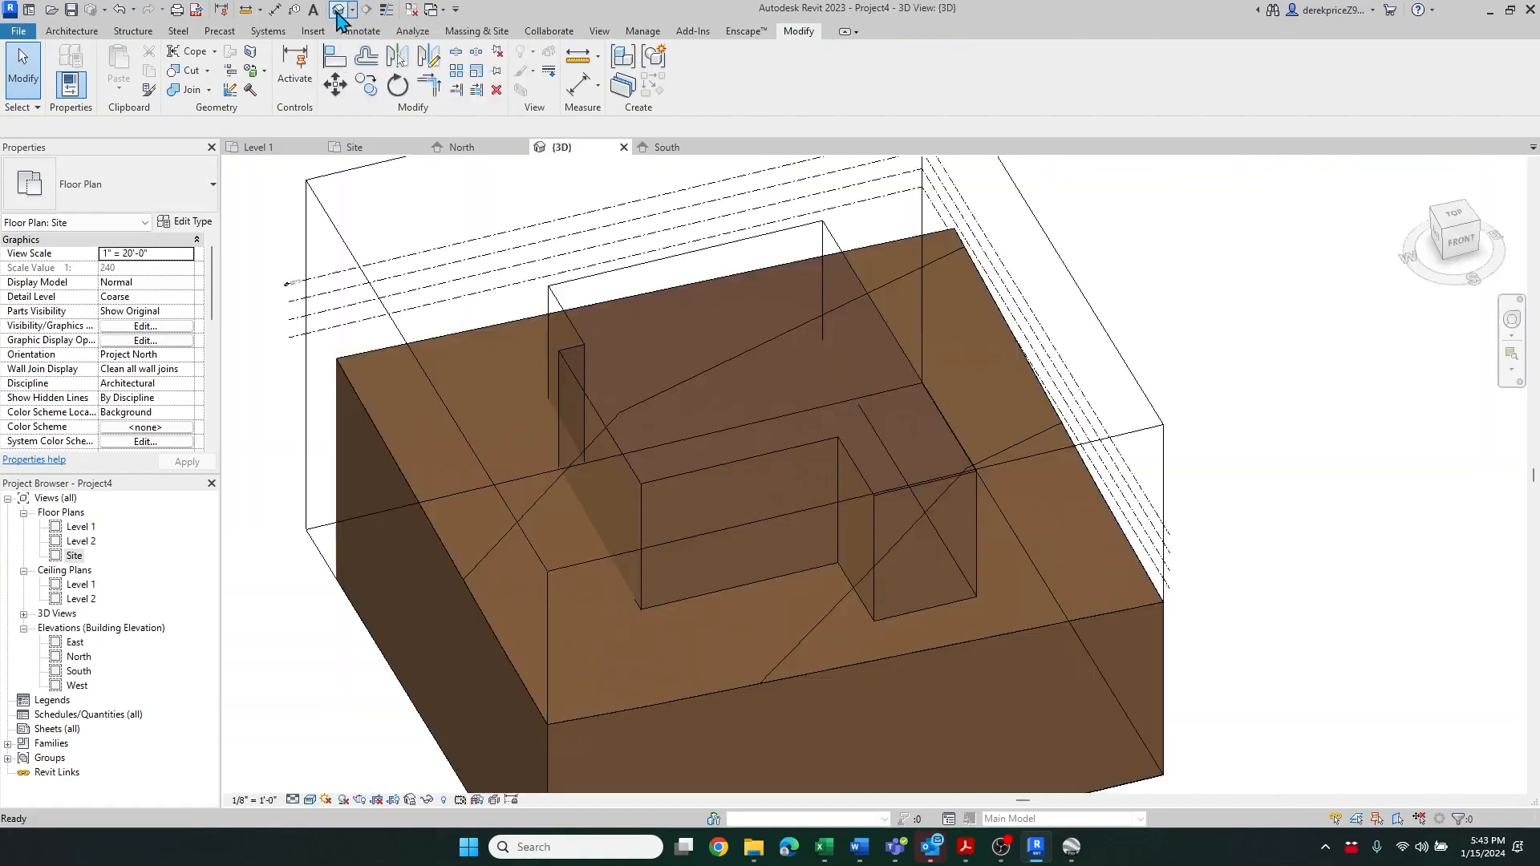
pyautogui.click(763, 406)
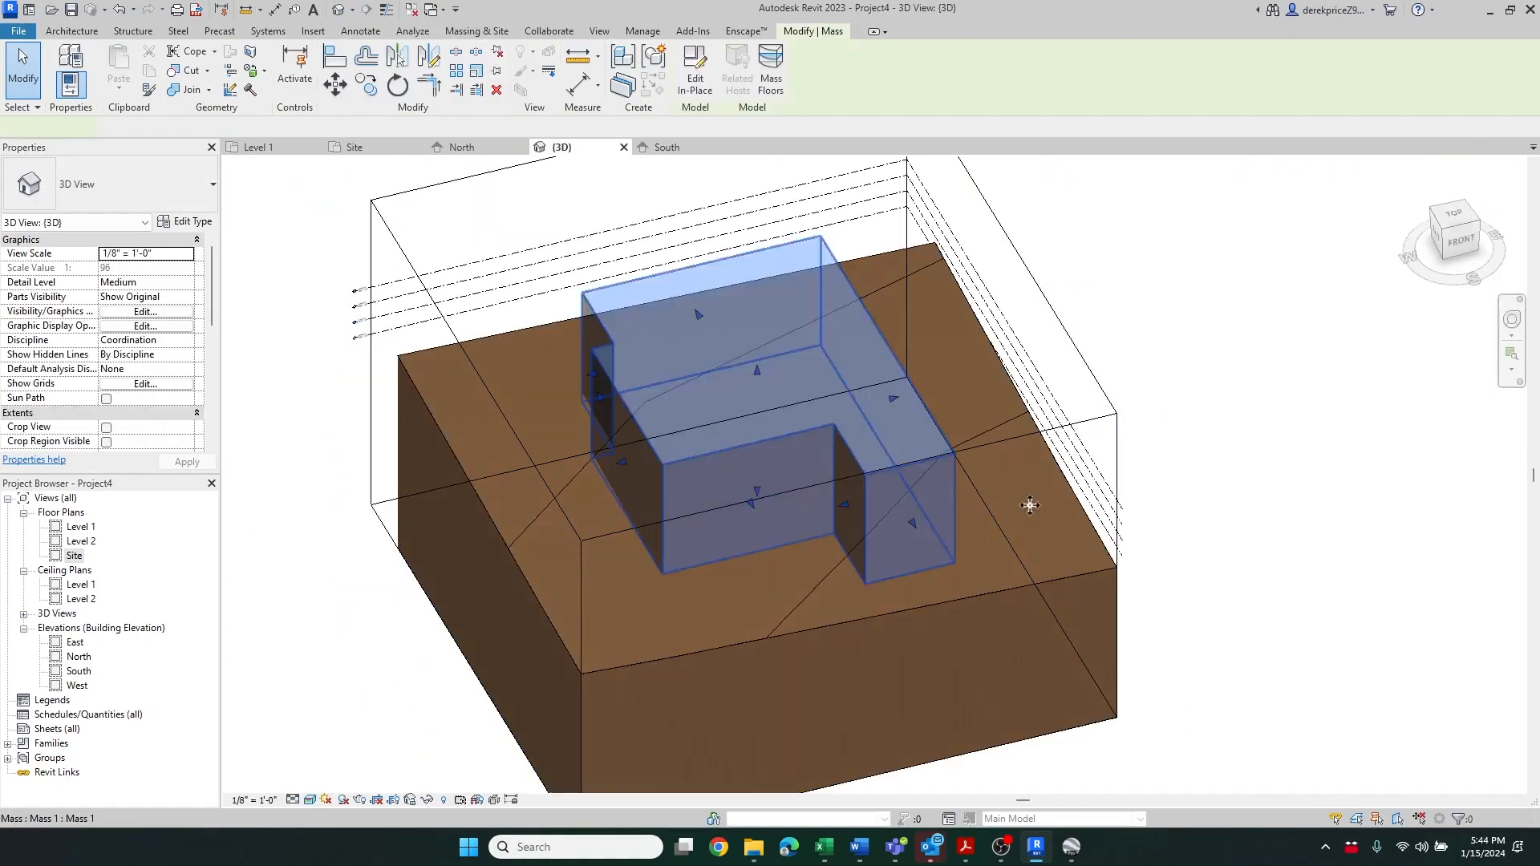
pyautogui.scroll(-3, 582, 409)
pyautogui.scroll(5, 586, 465)
pyautogui.scroll(-1, 638, 347)
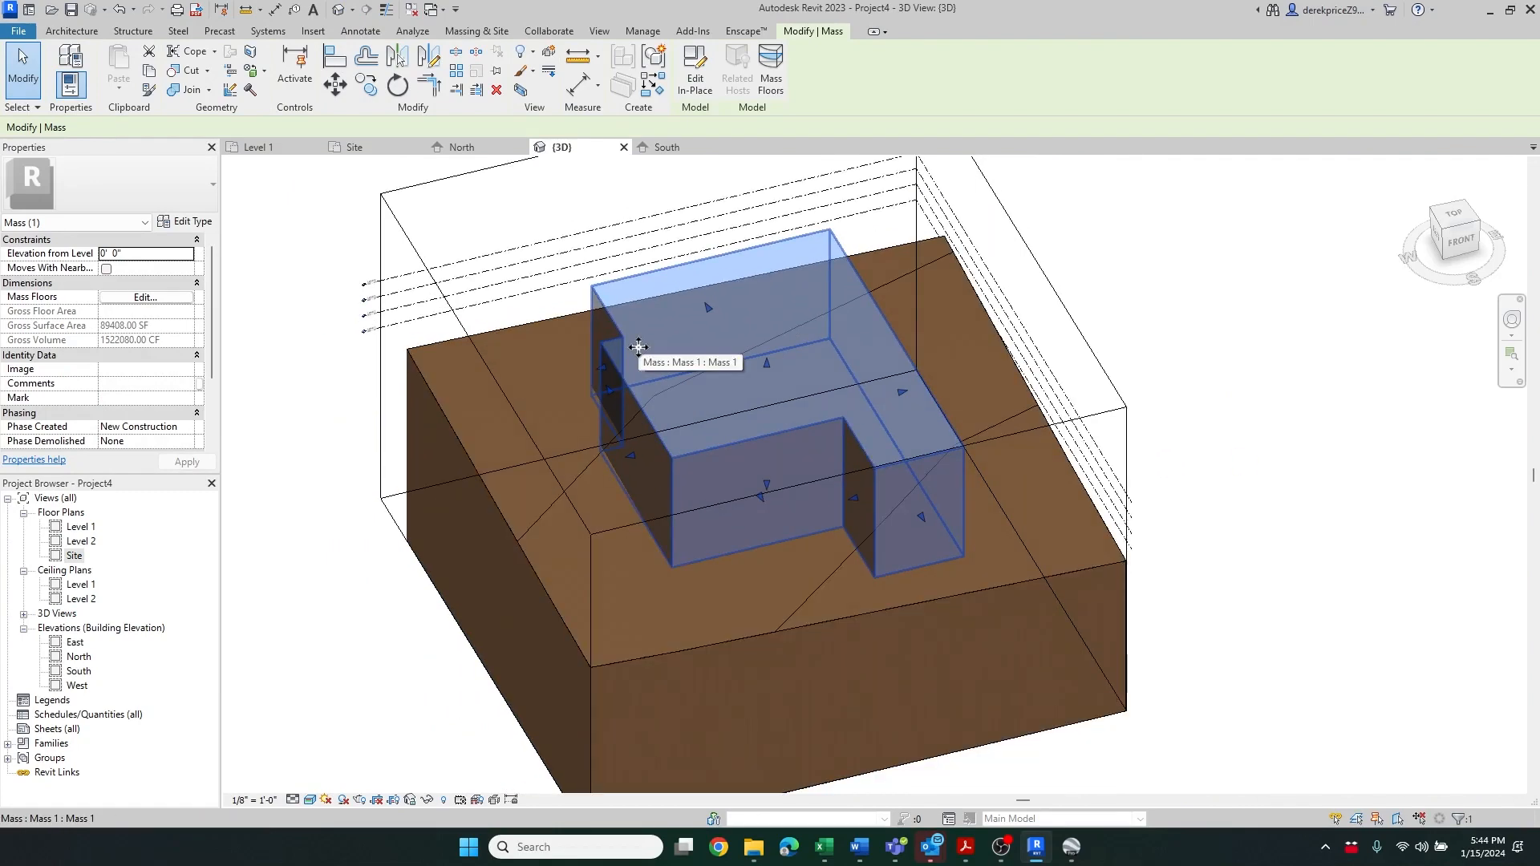
pyautogui.scroll(2, 327, 295)
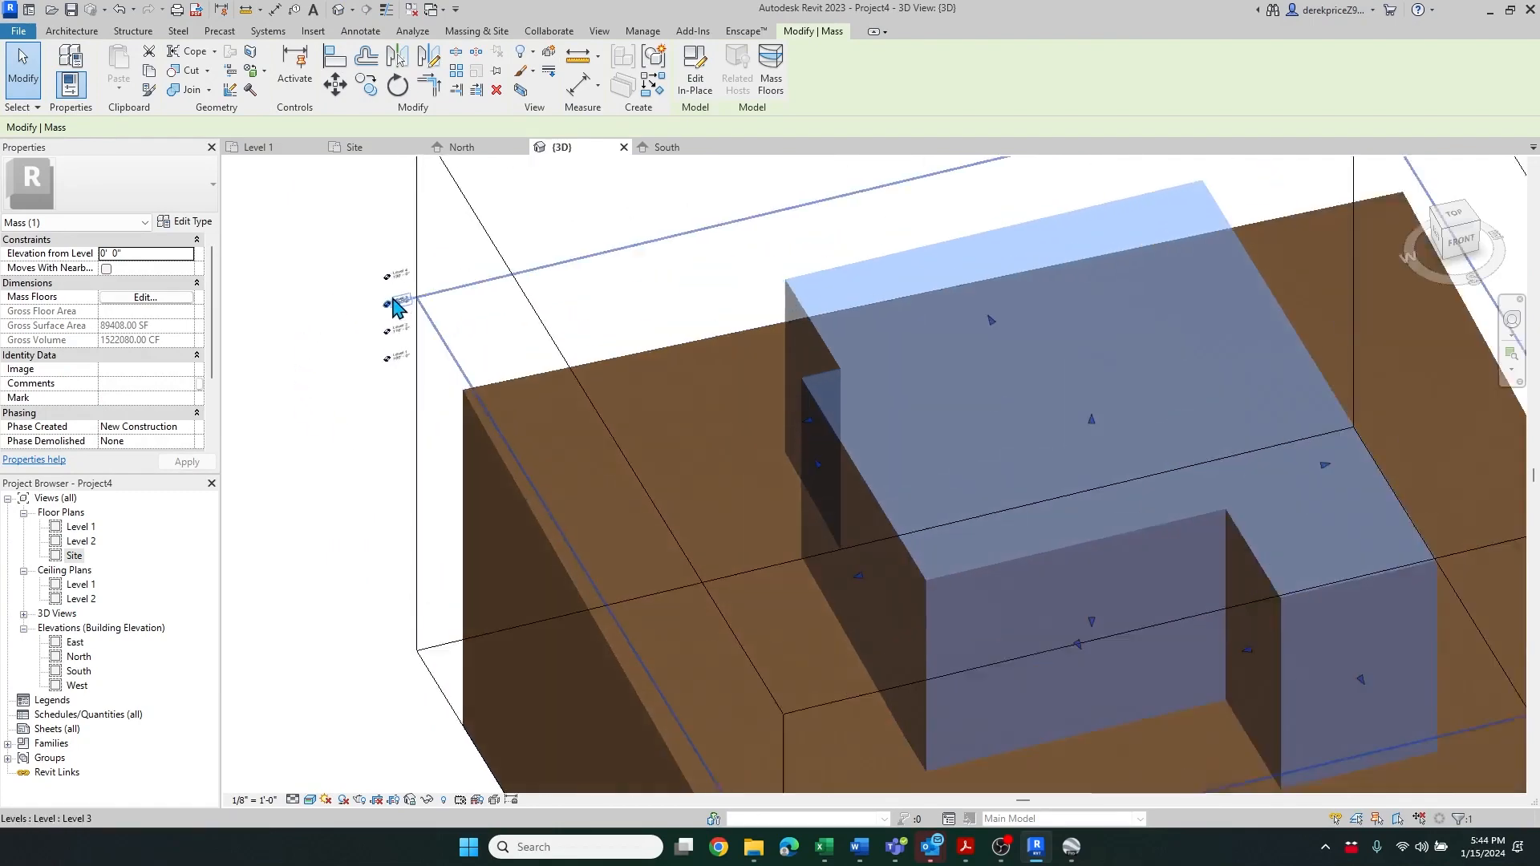
pyautogui.scroll(1, 395, 300)
pyautogui.click(316, 259)
pyautogui.scroll(1, 399, 259)
pyautogui.scroll(1, 399, 265)
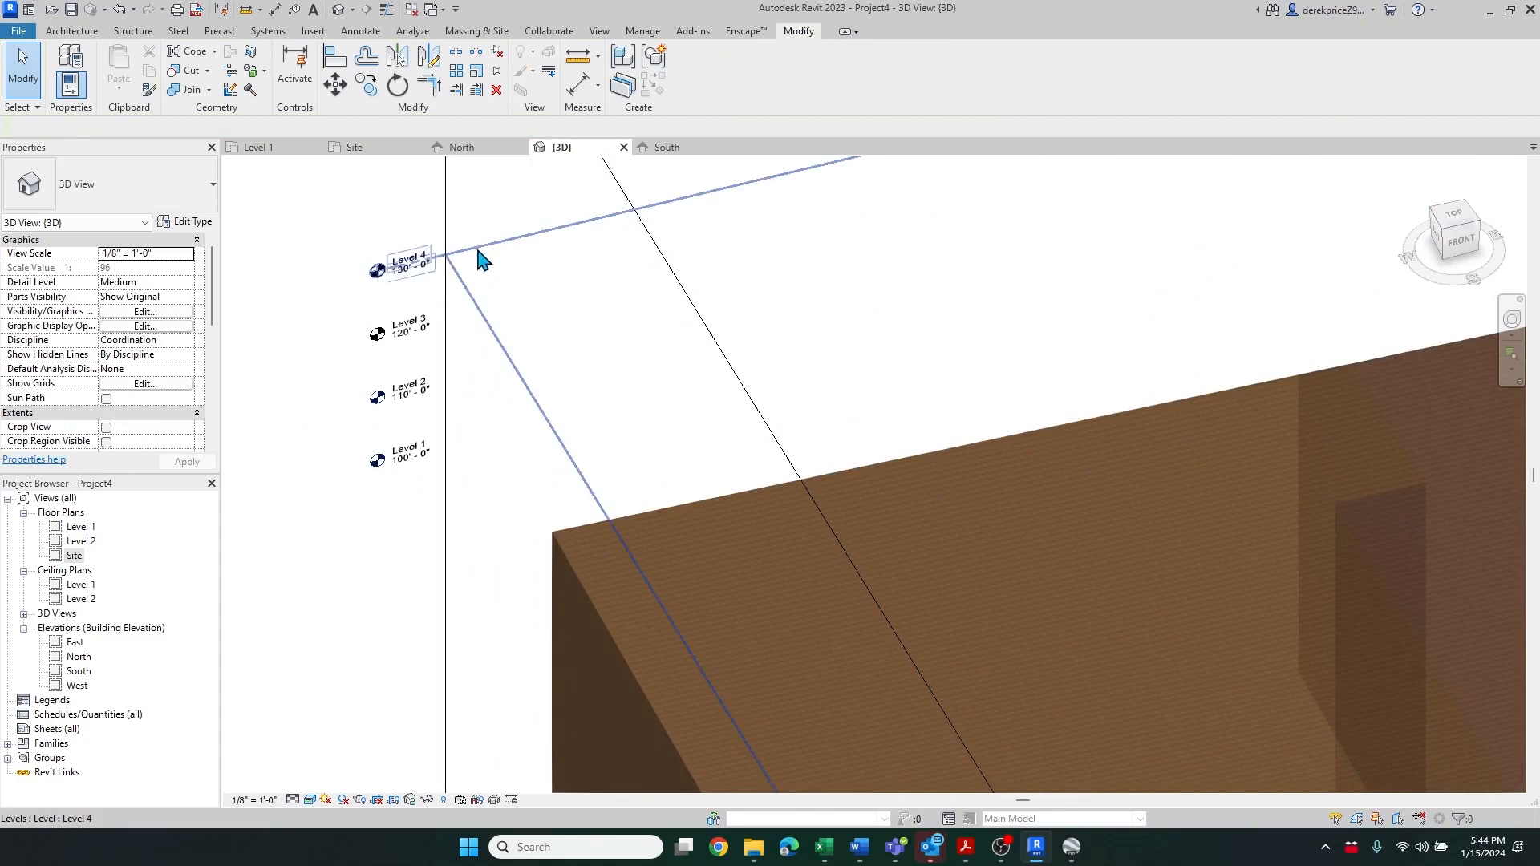
pyautogui.click(468, 265)
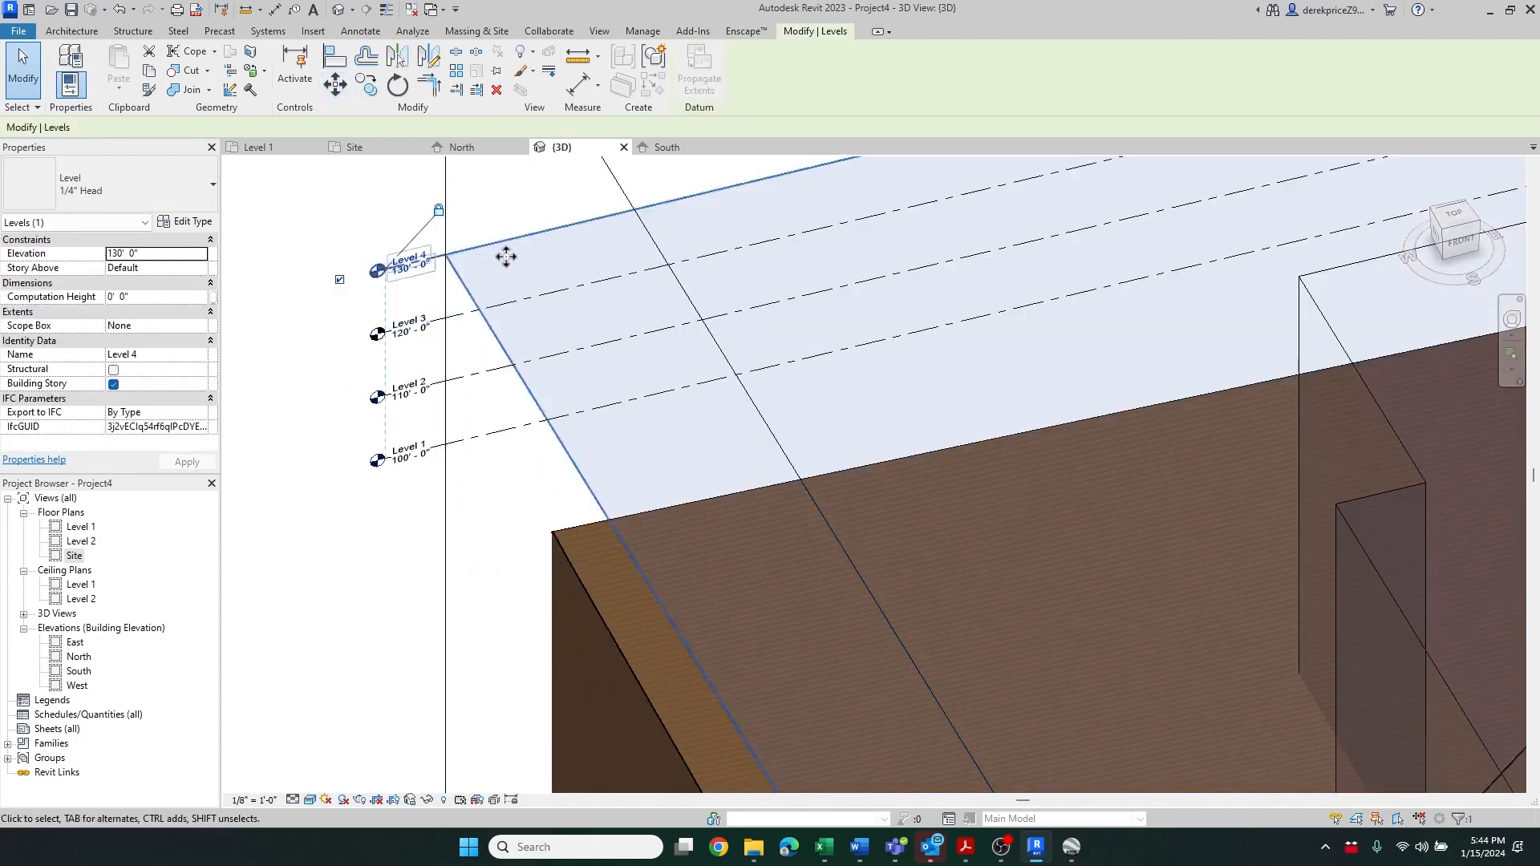
pyautogui.click(366, 85)
pyautogui.click(349, 242)
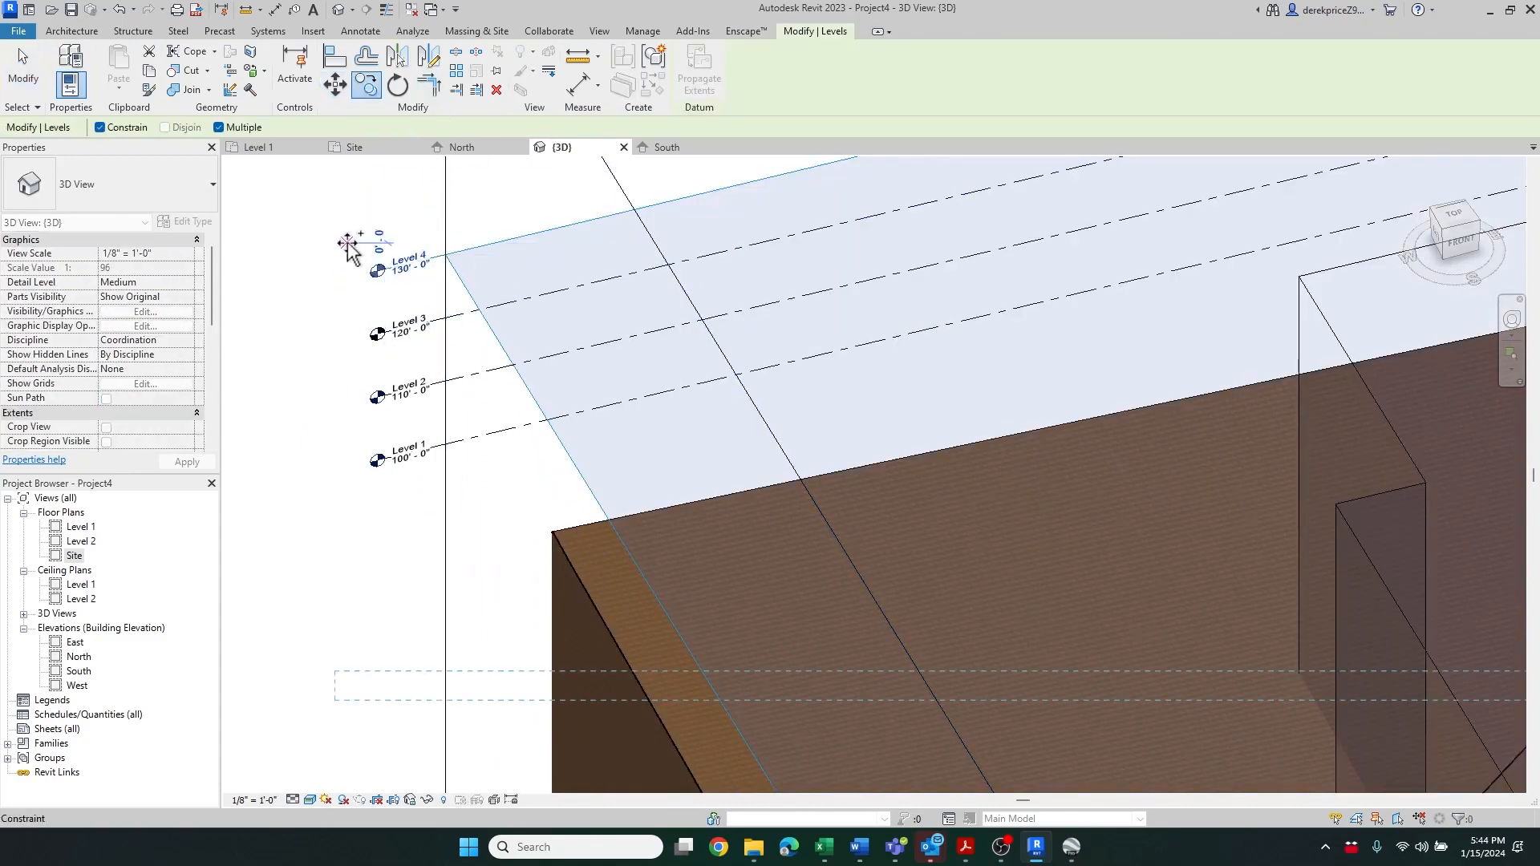
pyautogui.write('10')
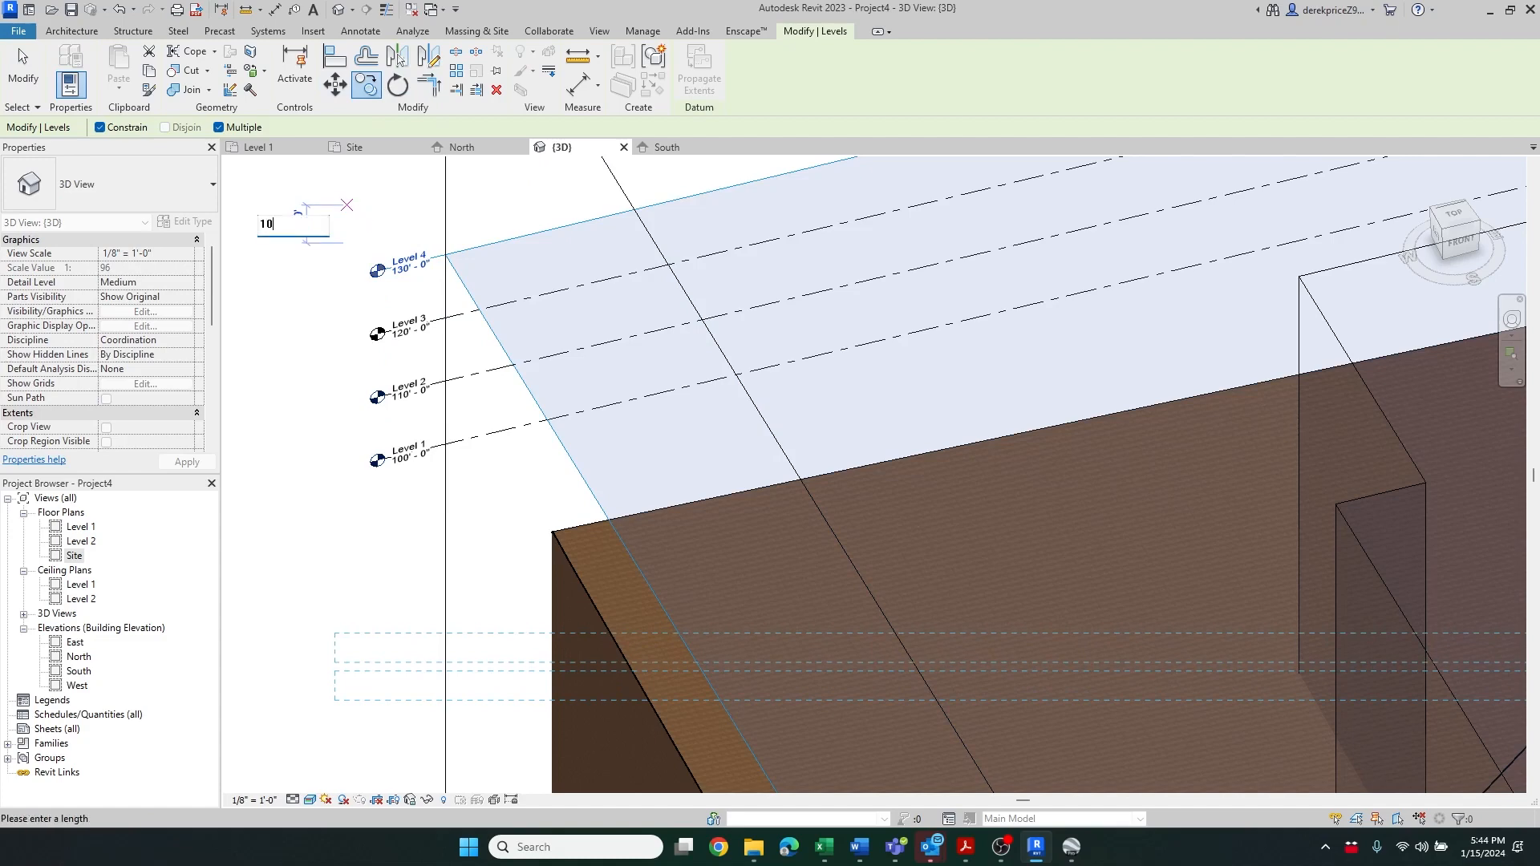
pyautogui.press('Return')
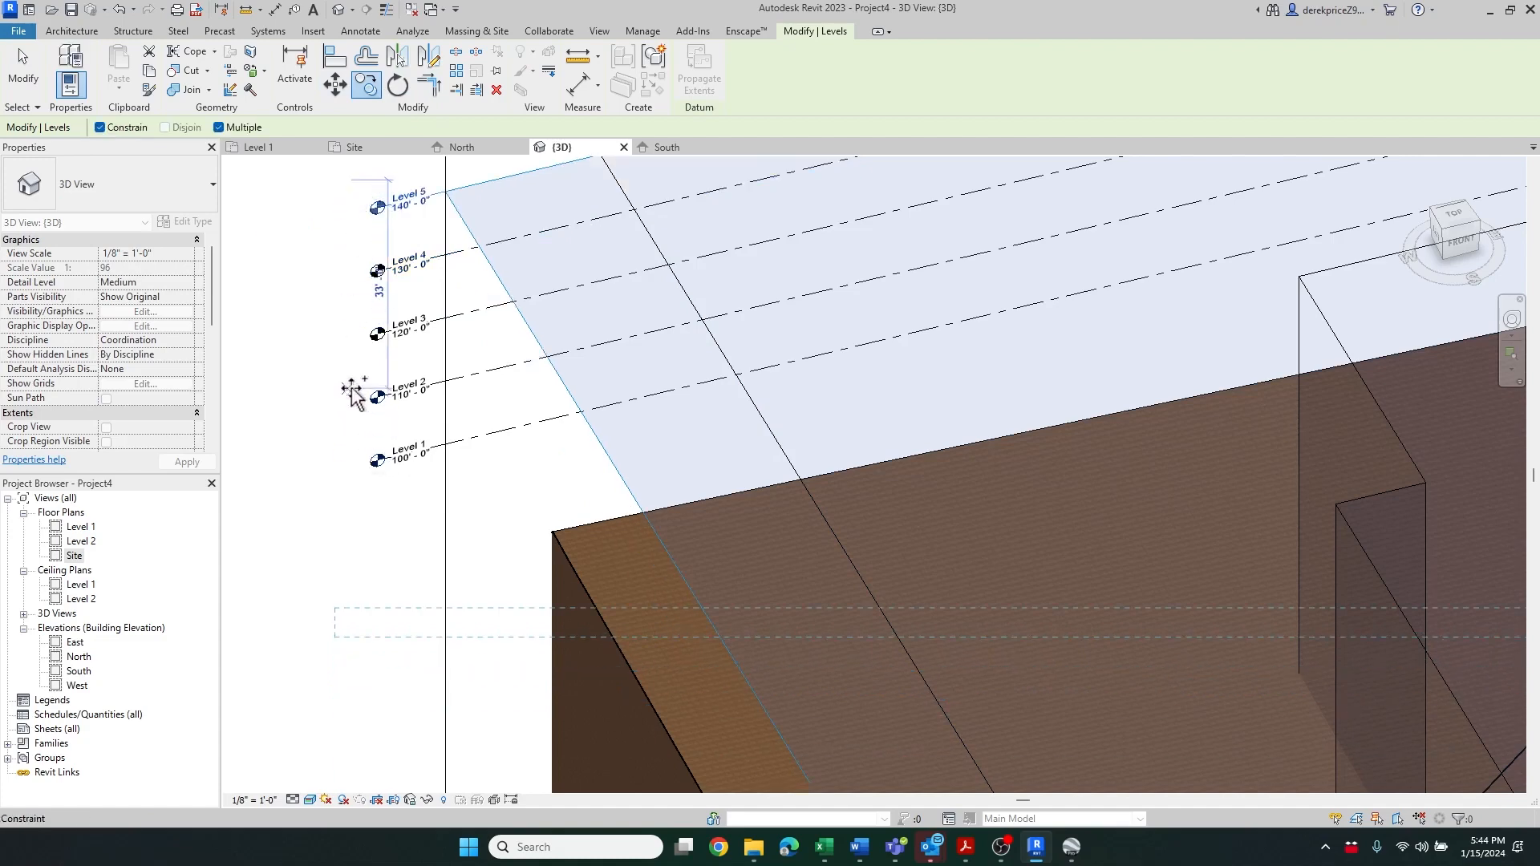
pyautogui.scroll(-3, 350, 388)
pyautogui.scroll(-2, 351, 387)
pyautogui.press('Escape')
pyautogui.press('Escape')
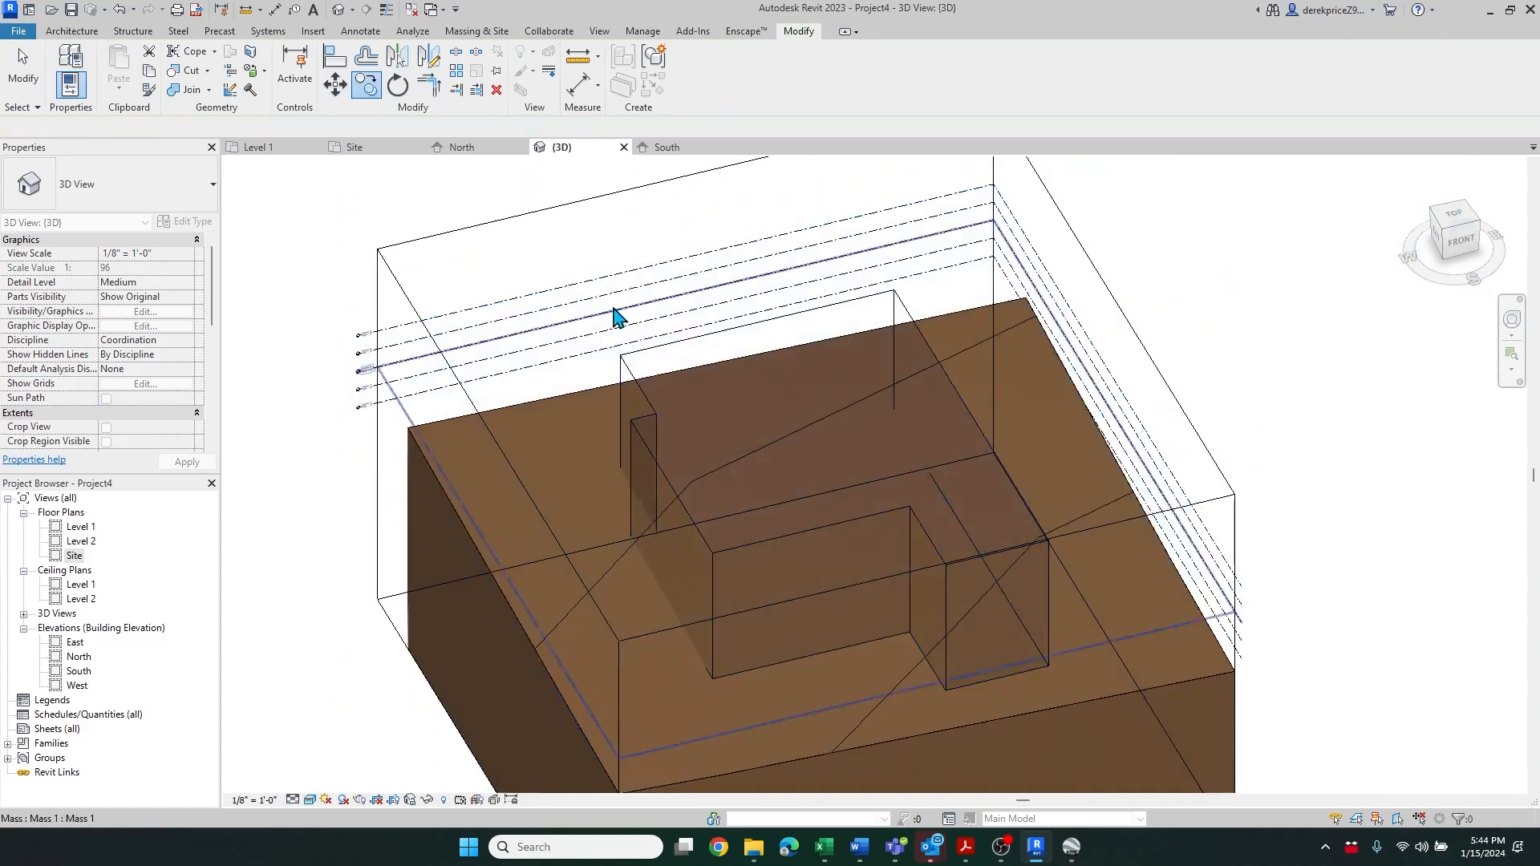
pyautogui.scroll(-2, 612, 259)
pyautogui.scroll(-2, 612, 259)
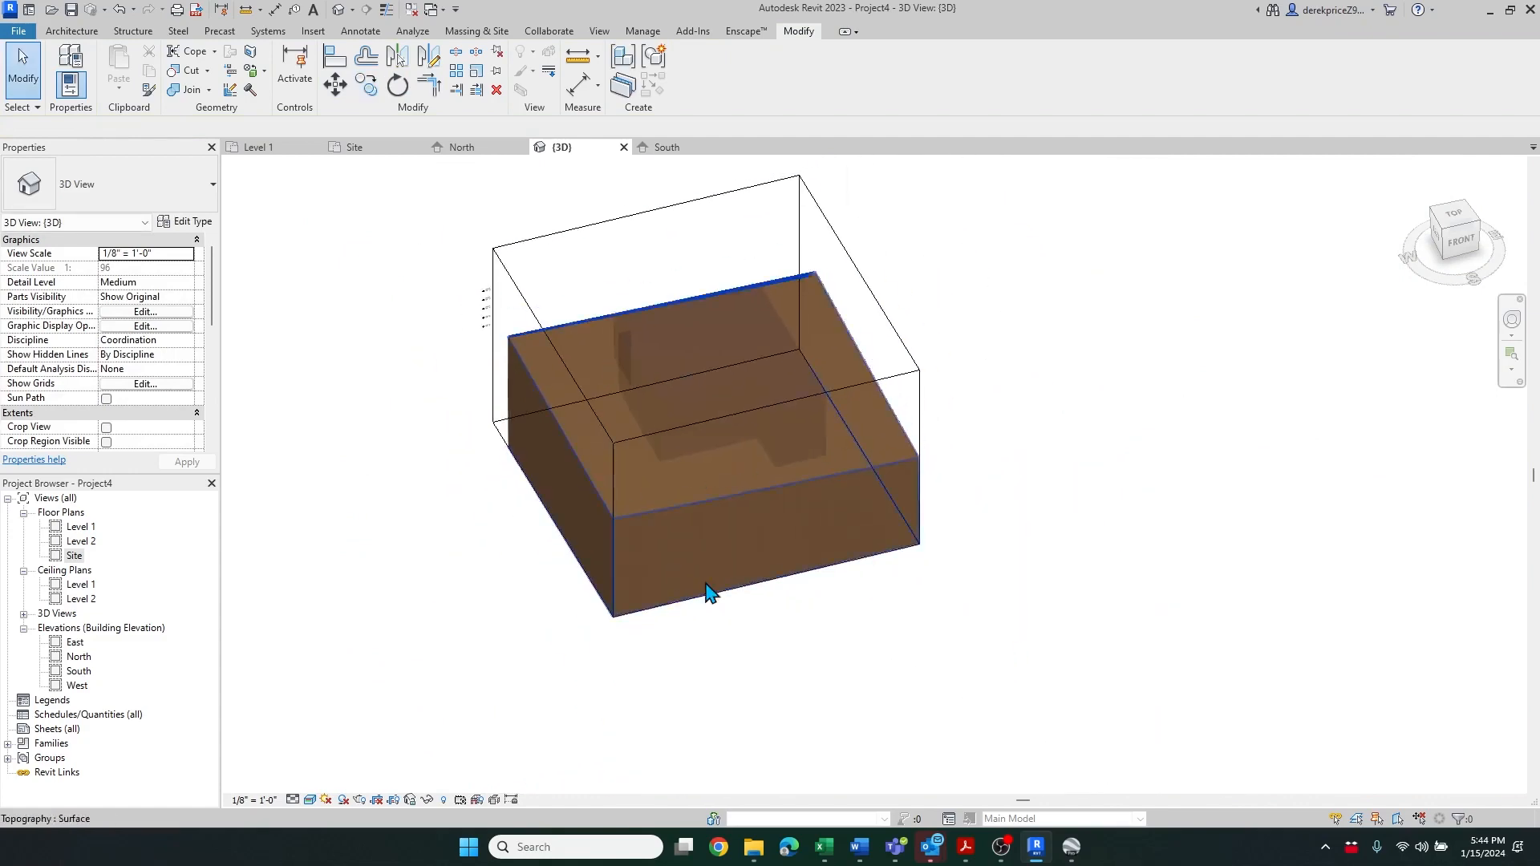
pyautogui.click(927, 365)
pyautogui.moveTo(928, 365)
pyautogui.mouseDown()
pyautogui.moveTo(947, 349)
pyautogui.moveTo(918, 355)
pyautogui.mouseUp()
pyautogui.moveTo(554, 433)
pyautogui.mouseDown()
pyautogui.moveTo(469, 457)
pyautogui.moveTo(556, 434)
pyautogui.mouseUp()
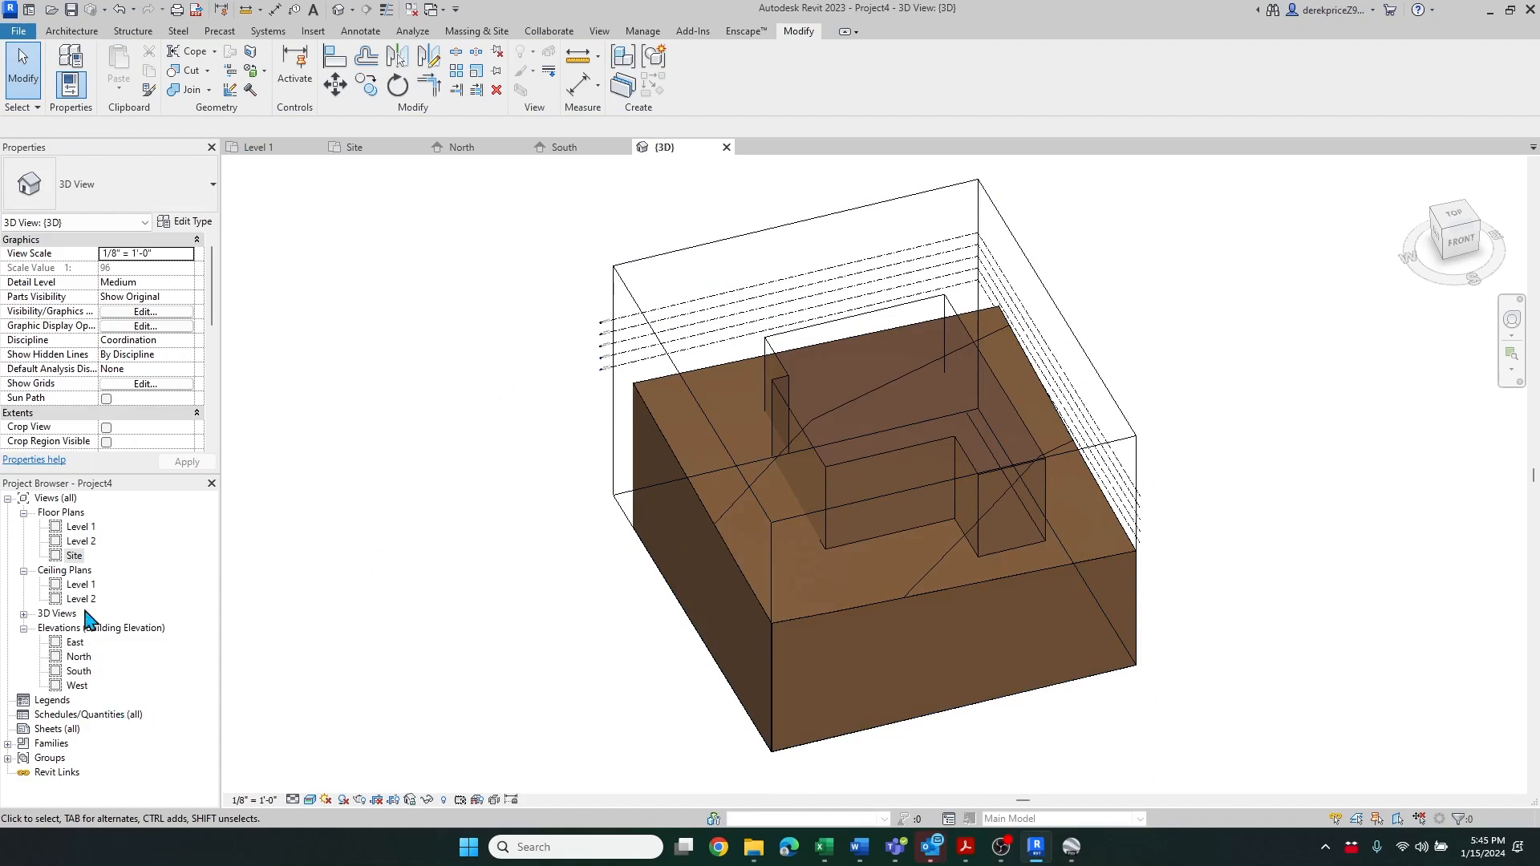
# Open the Site floor plan and start a building pad whose boundary picks the mass footprint's whole outline chain
pyautogui.doubleClick(73, 556)
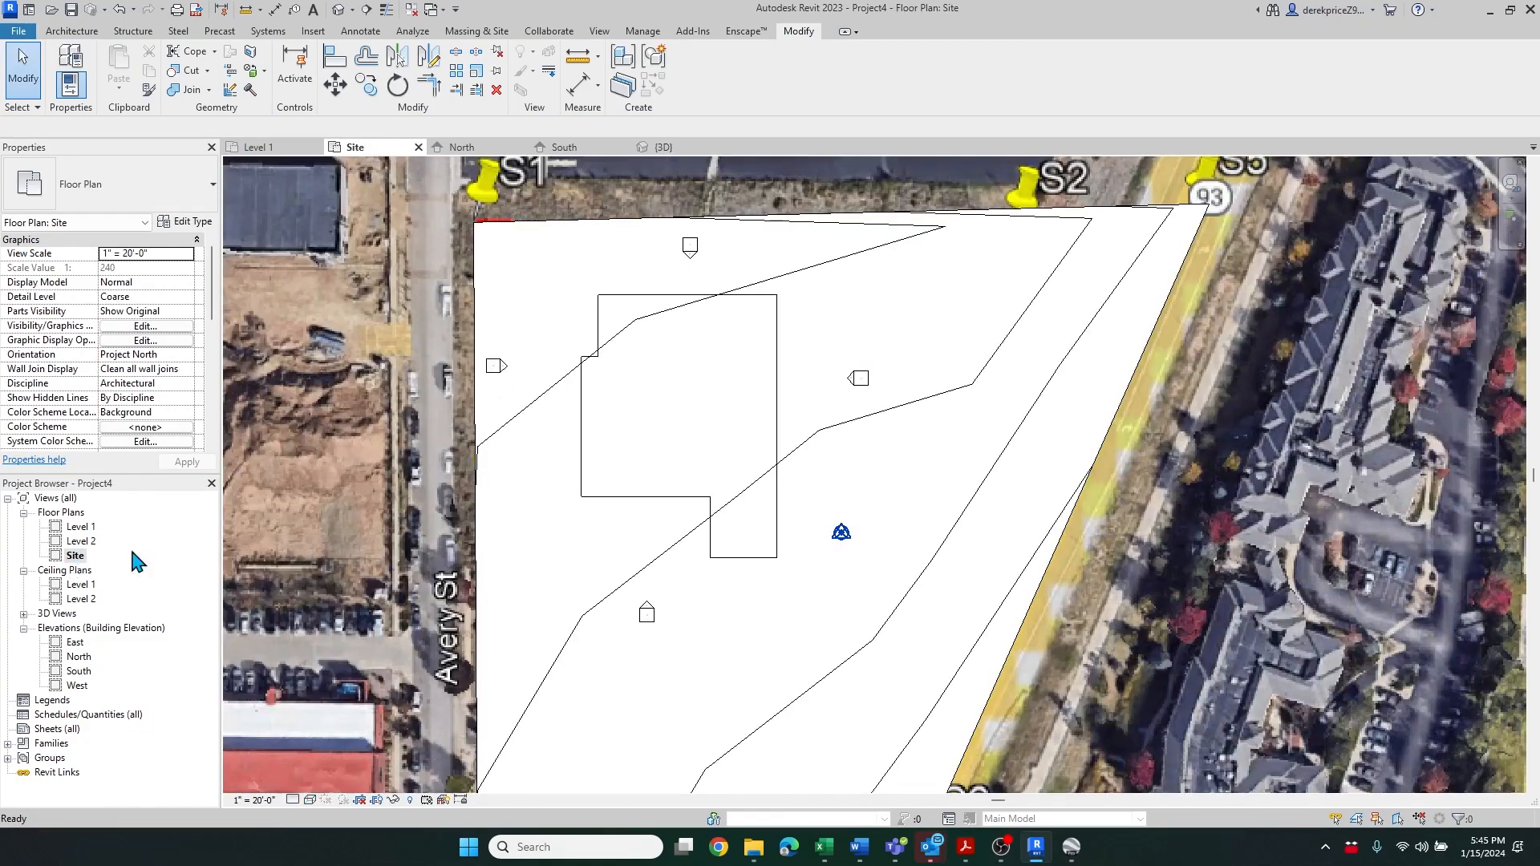
pyautogui.scroll(1, 672, 347)
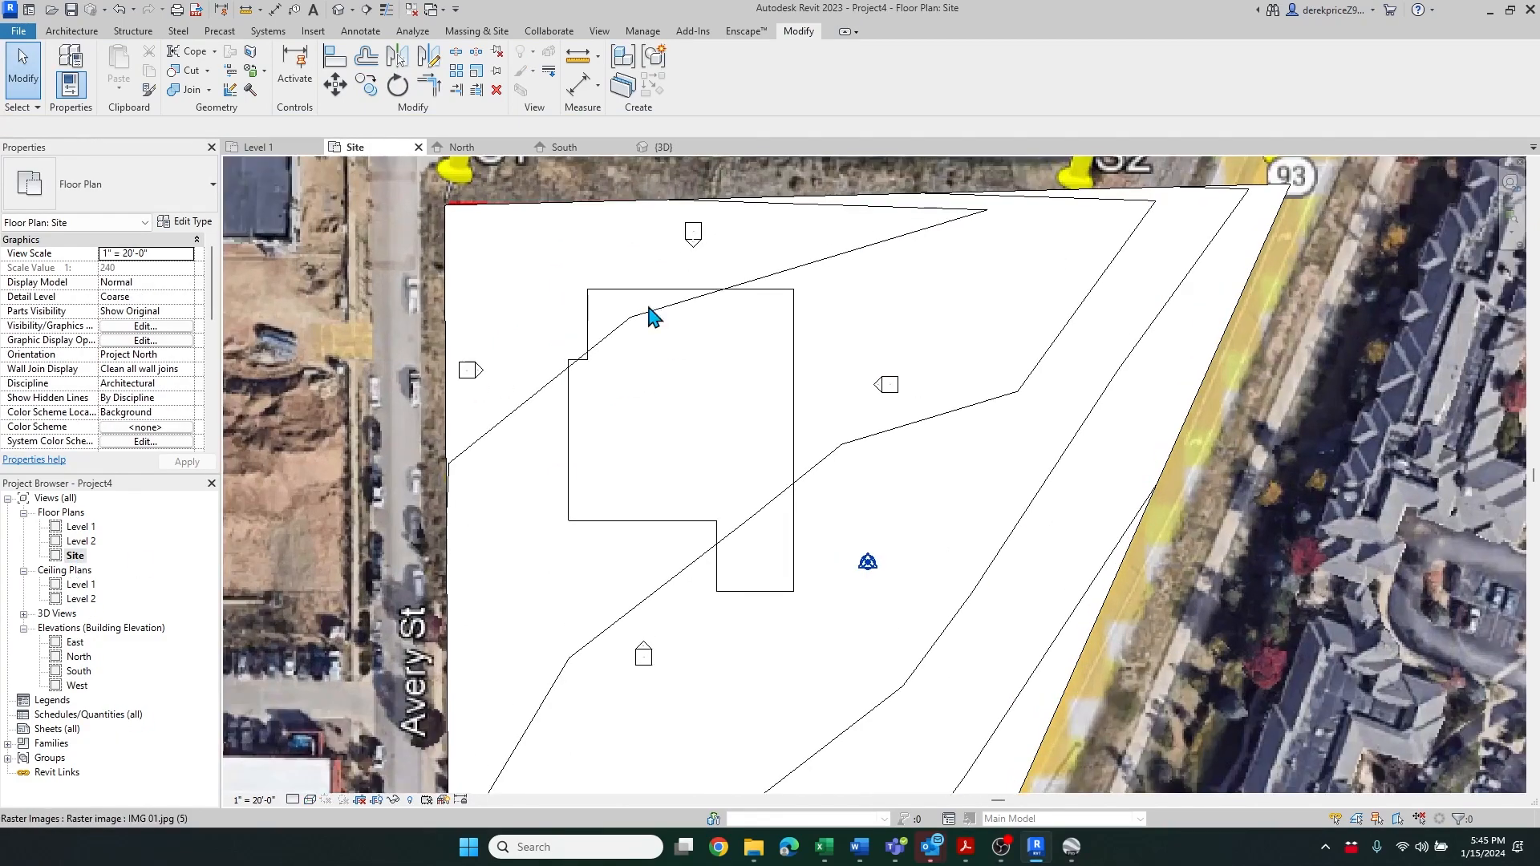
pyautogui.click(478, 33)
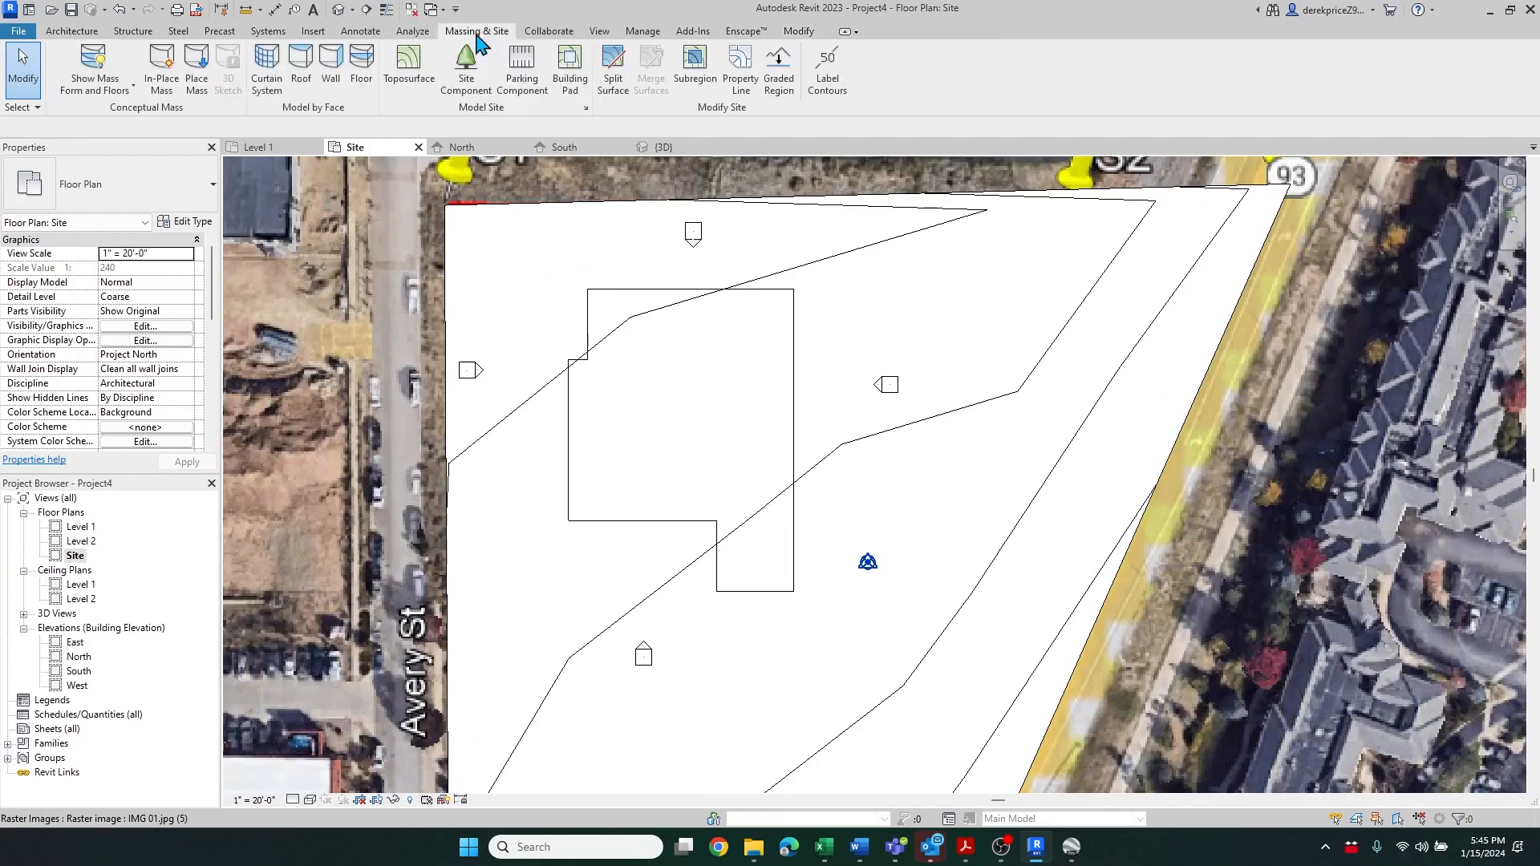
pyautogui.click(566, 66)
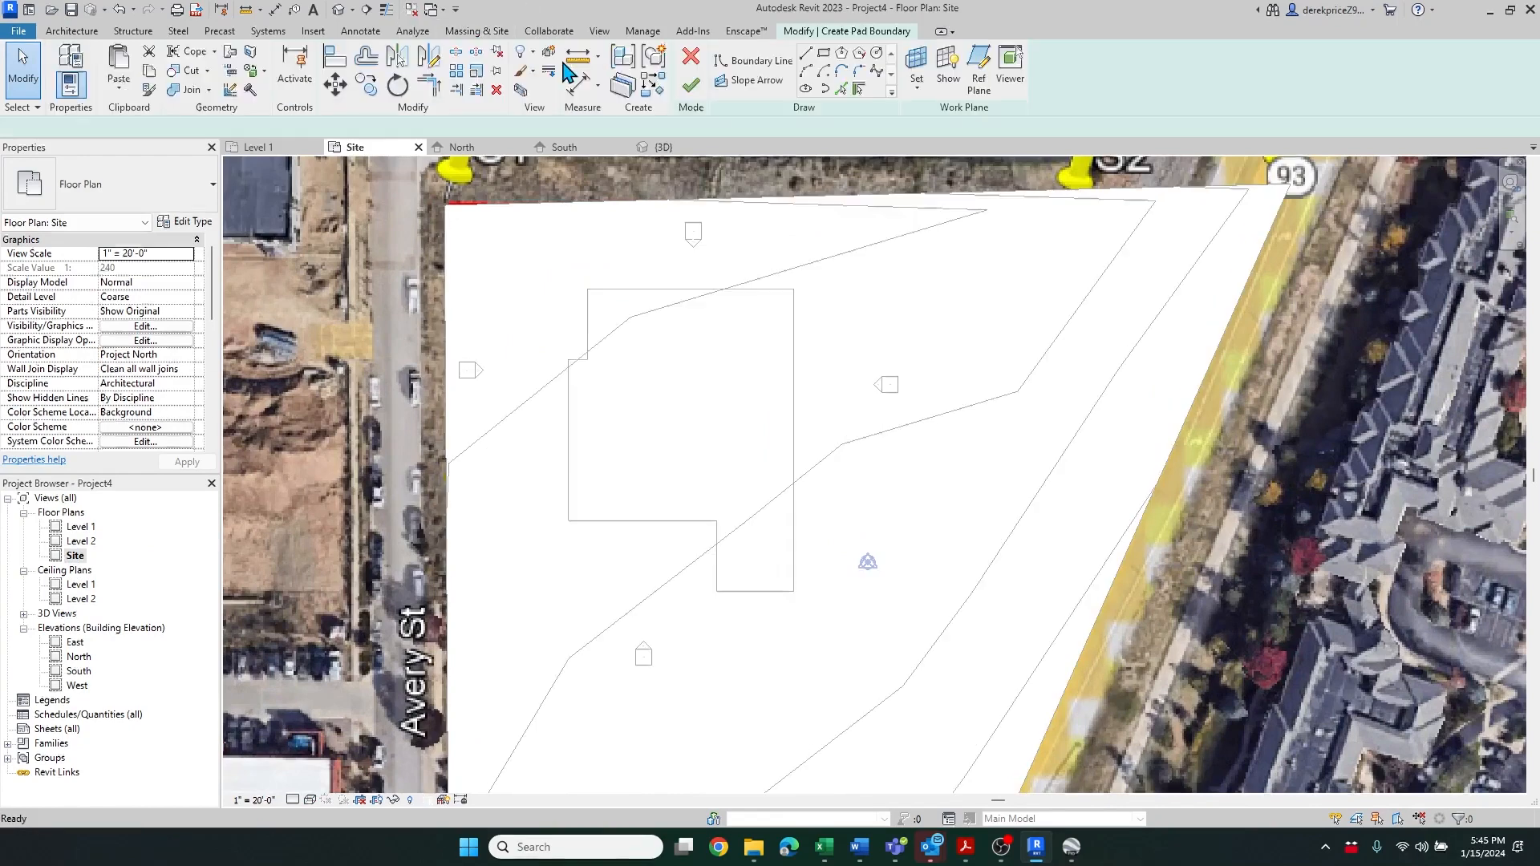
pyautogui.click(844, 92)
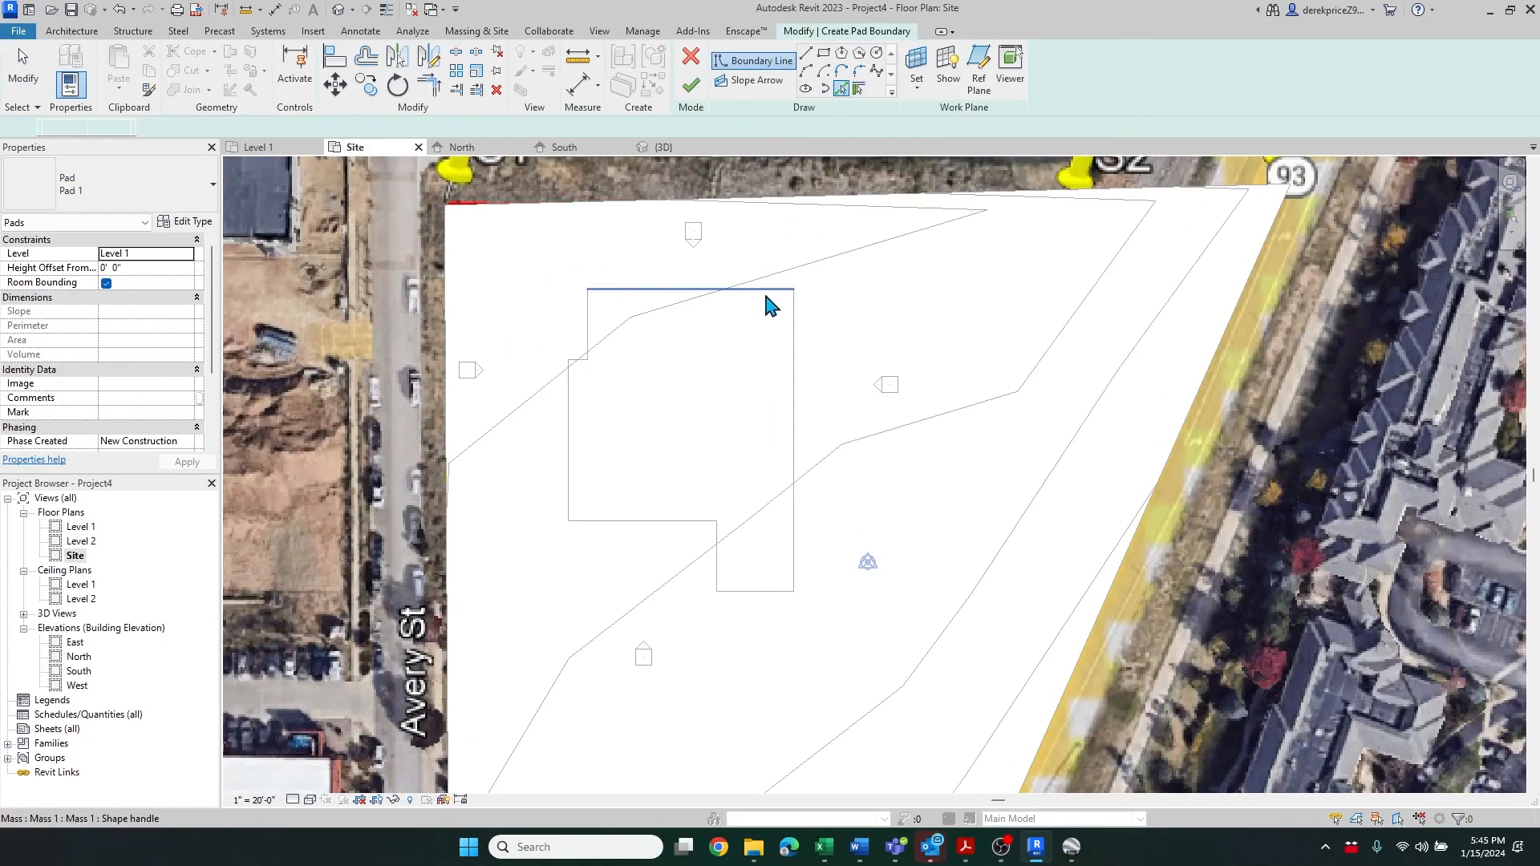
pyautogui.press('Tab')
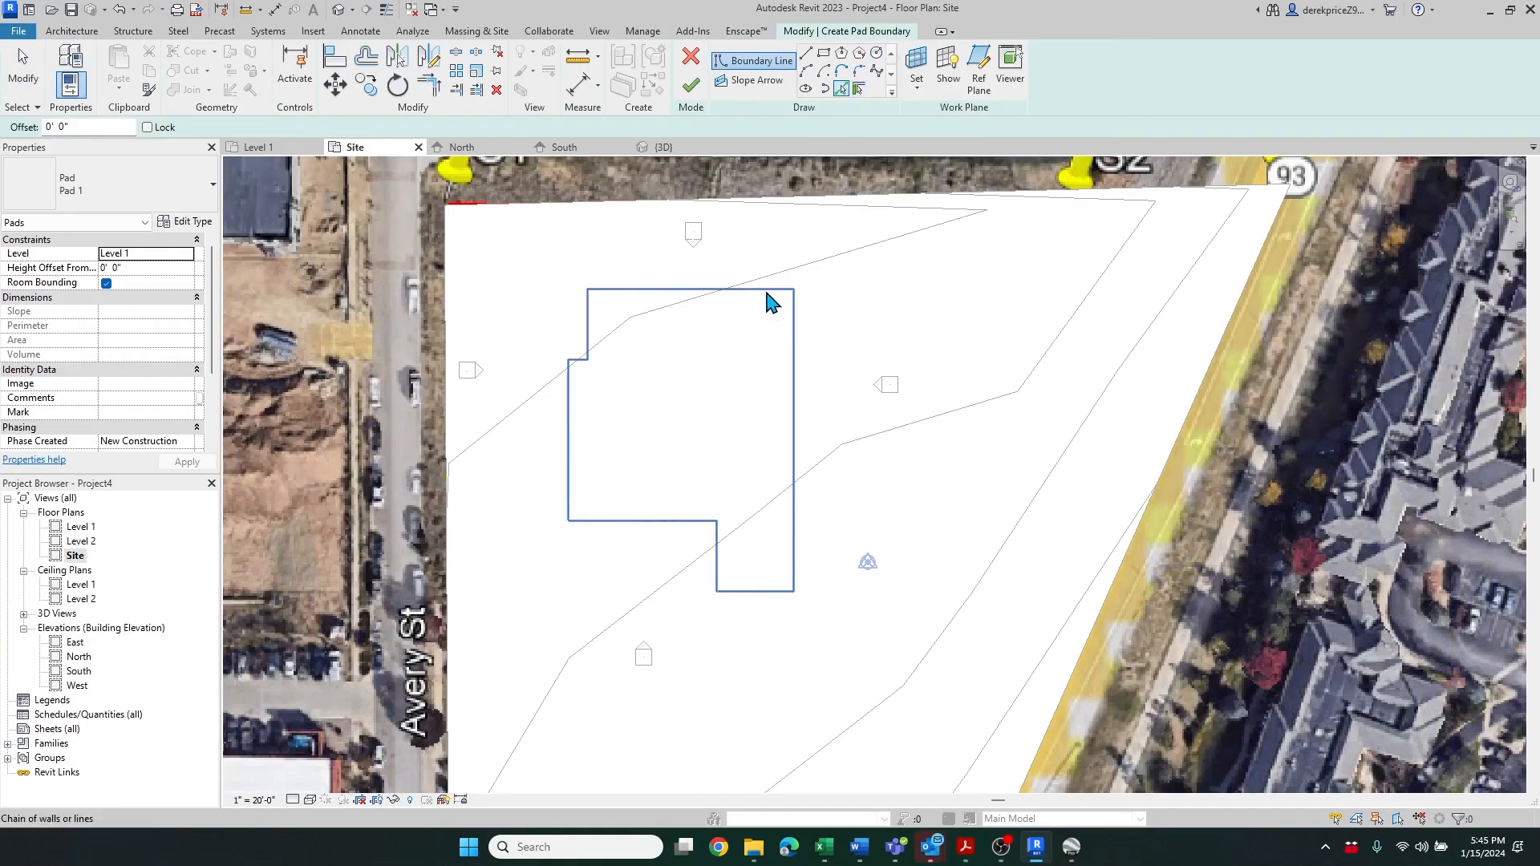
pyautogui.click(767, 293)
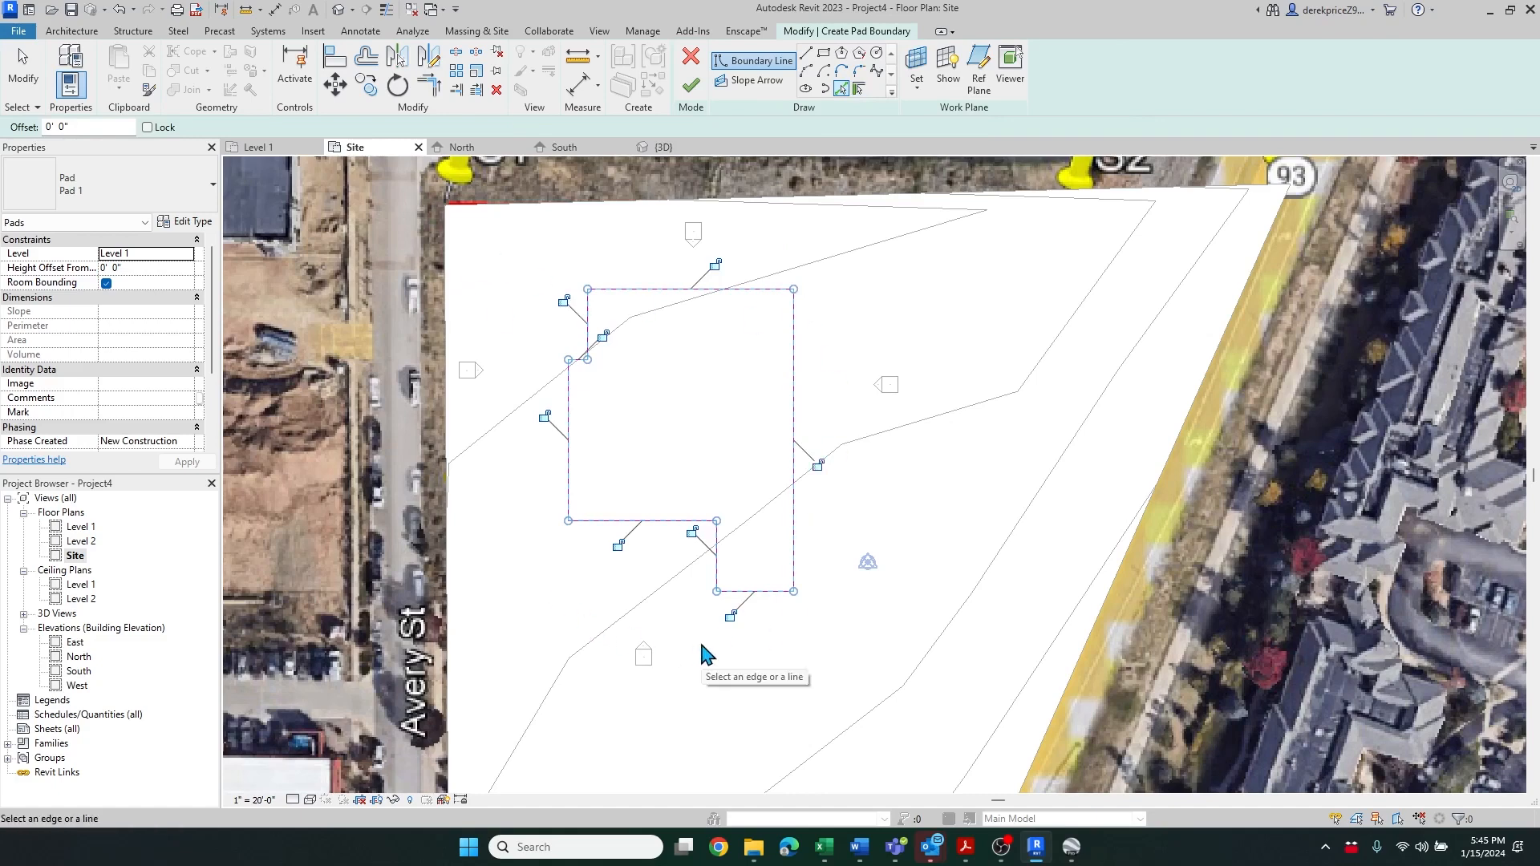
# Lock each picked pad boundary line to the mass edges and finish the building pad
pyautogui.click(715, 264)
pyautogui.click(817, 463)
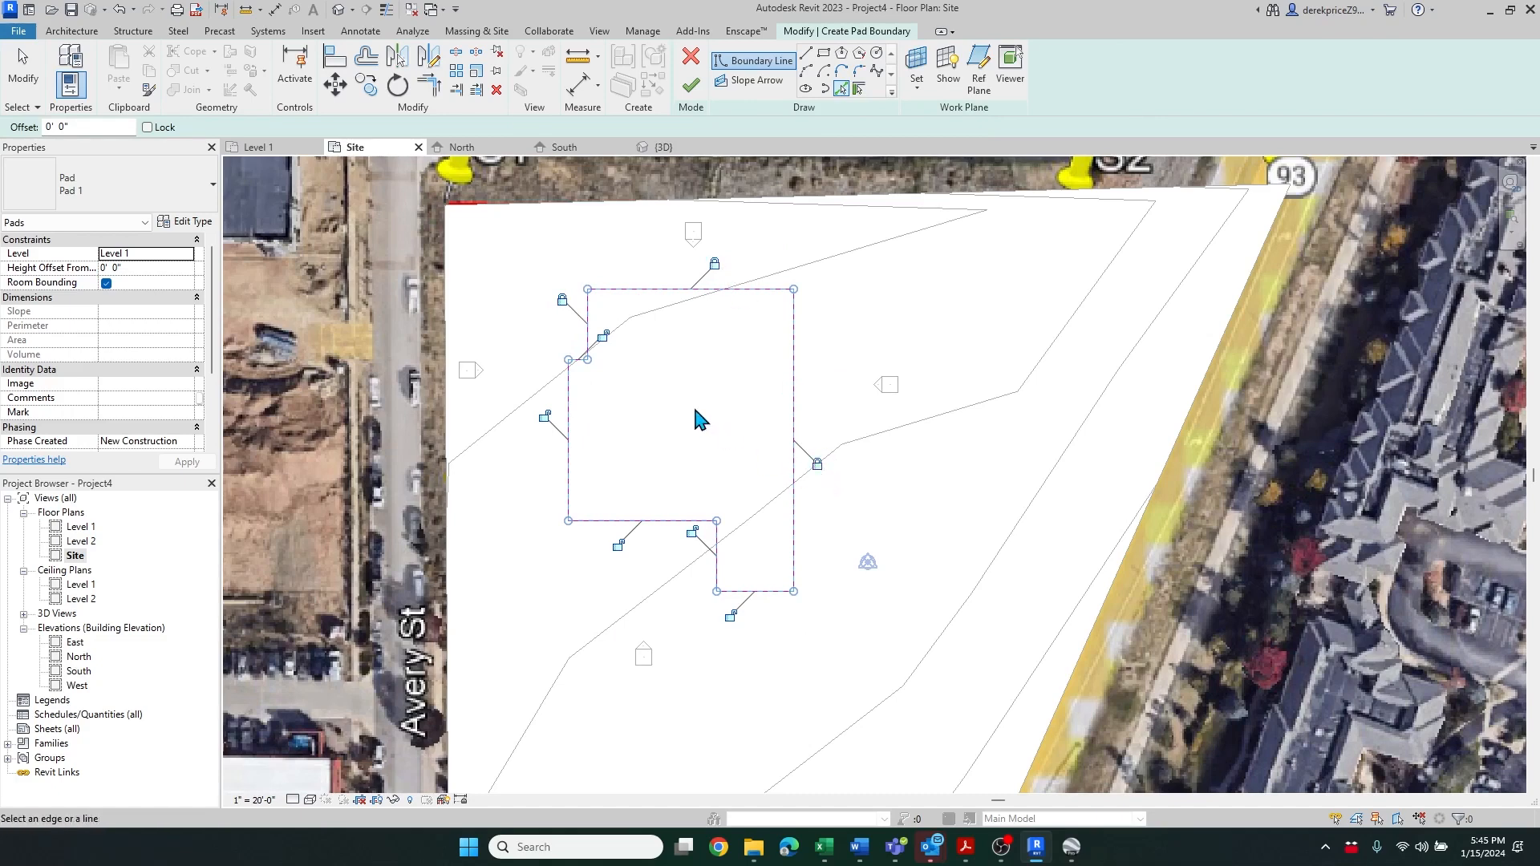
pyautogui.click(602, 337)
pyautogui.click(544, 416)
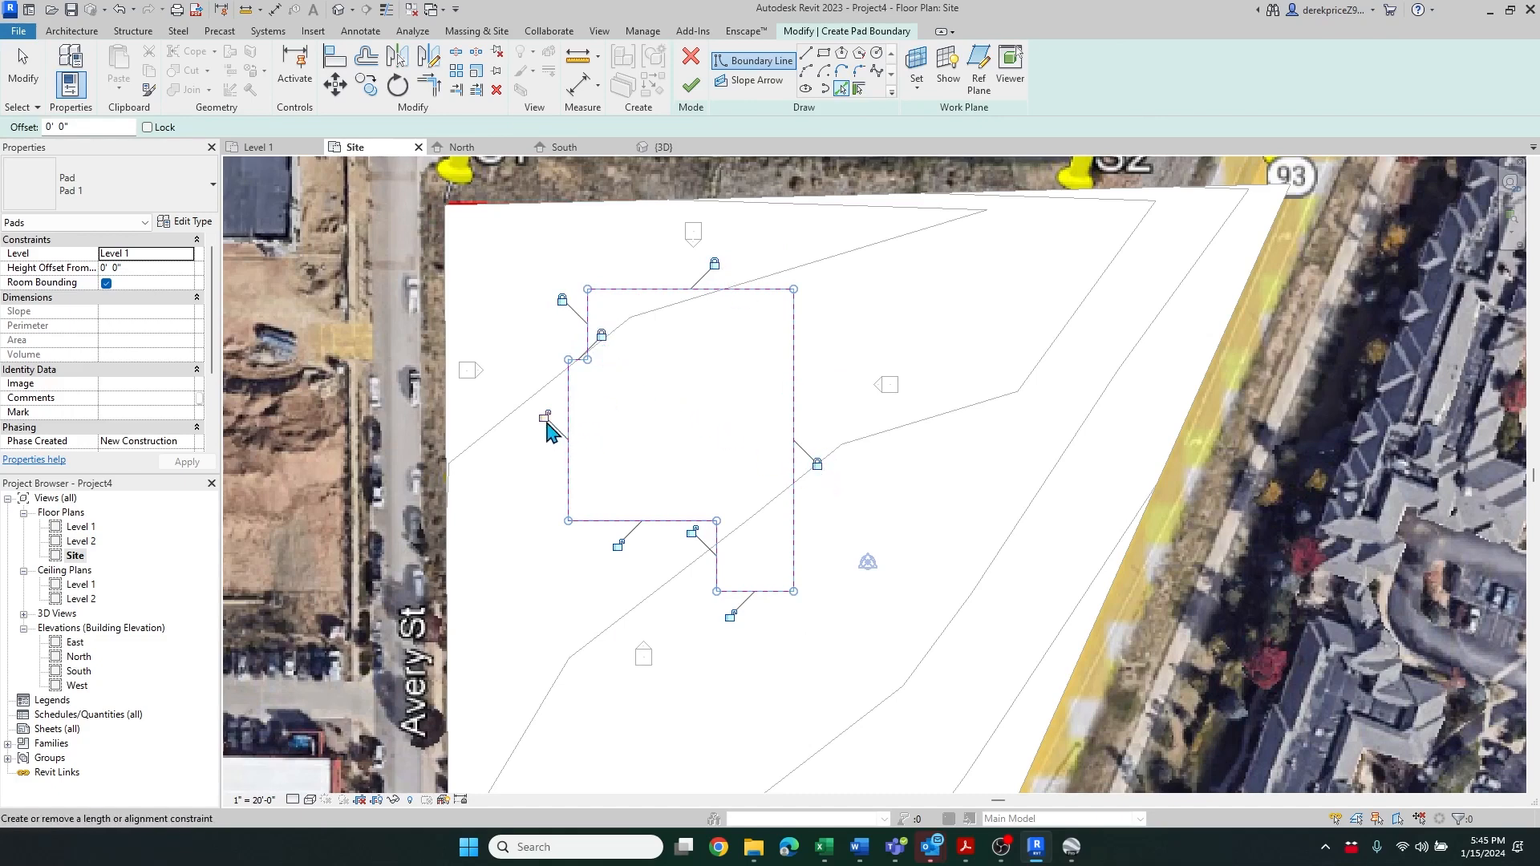
pyautogui.click(618, 546)
pyautogui.click(692, 531)
pyautogui.click(731, 617)
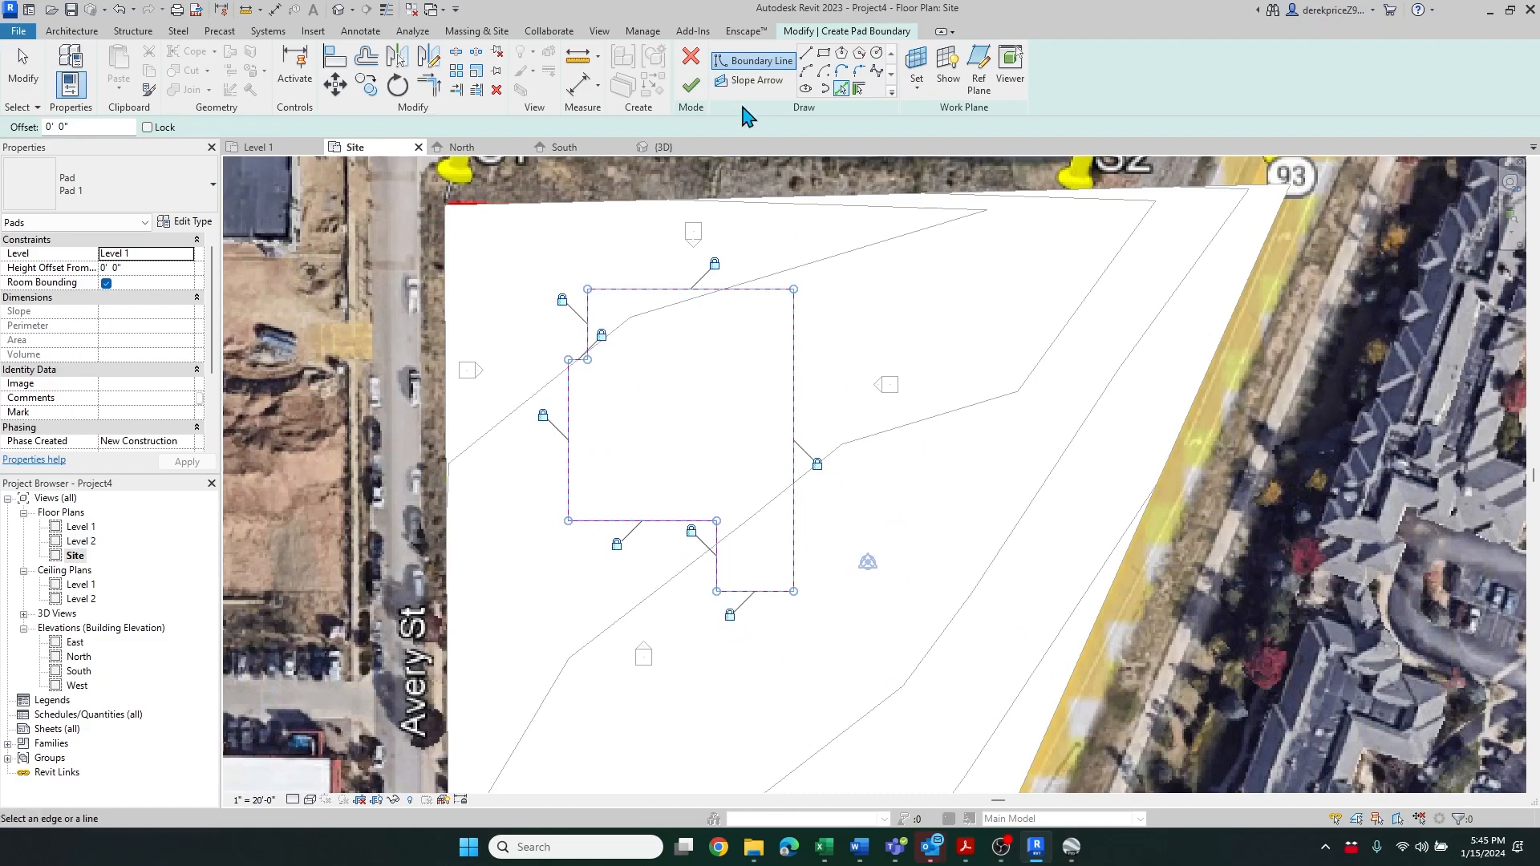
pyautogui.click(690, 84)
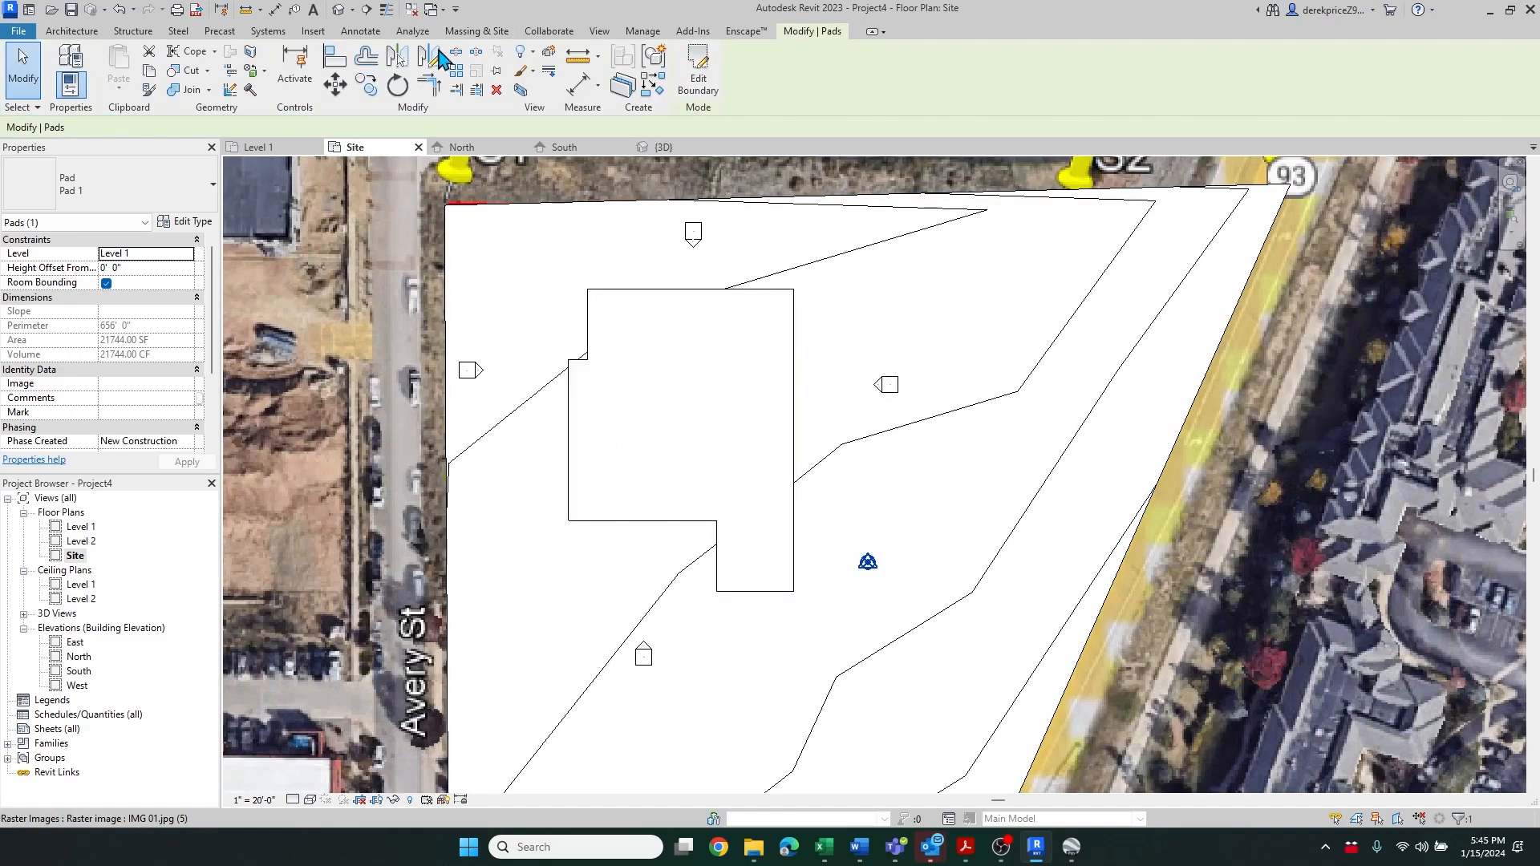
# Open the default 3D view and select the mass to inspect it against the new building pad
pyautogui.click(341, 11)
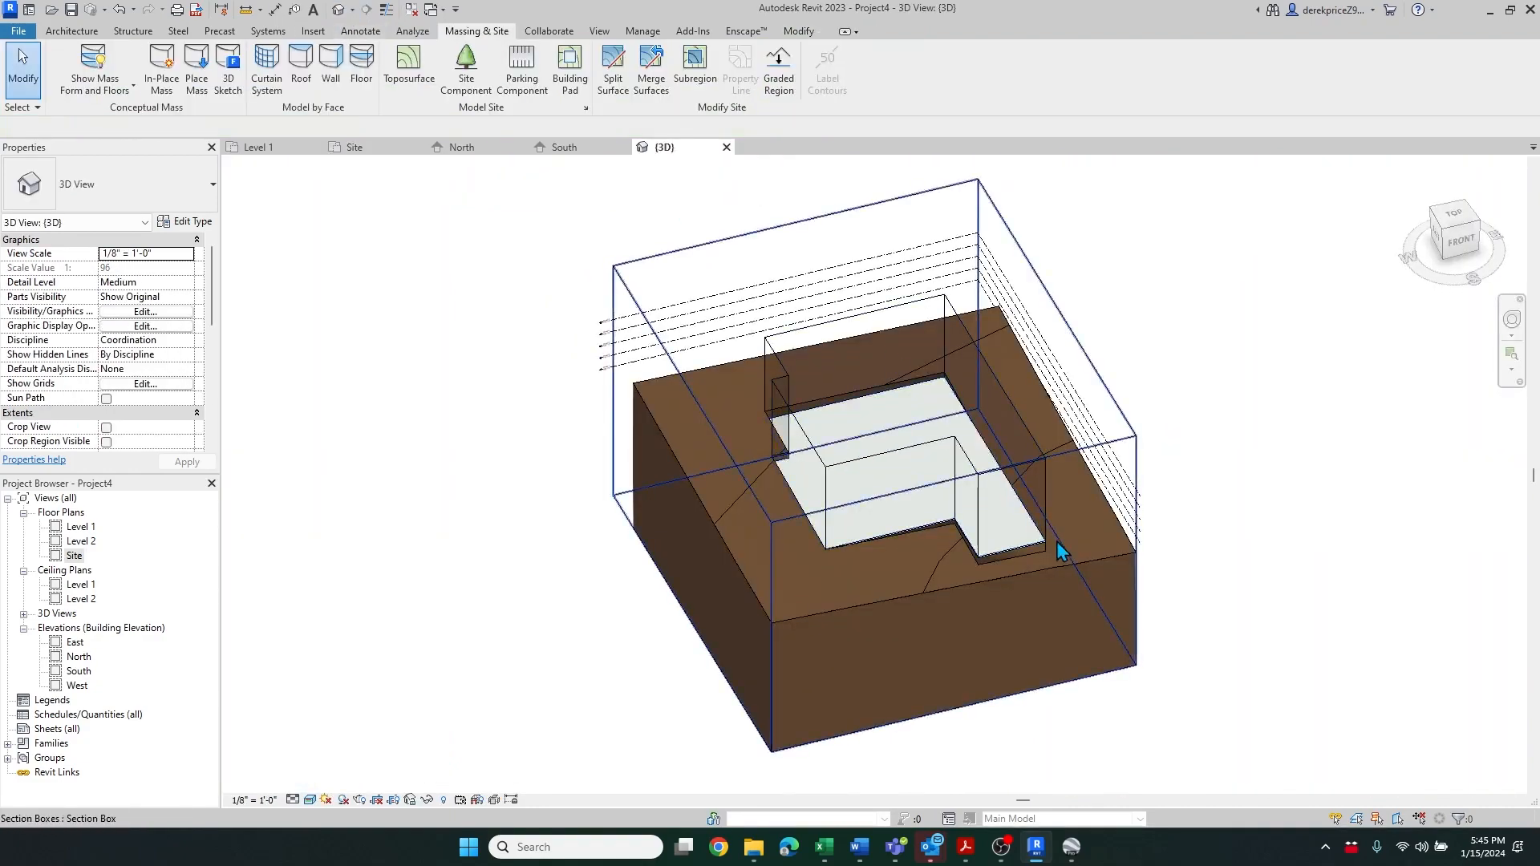
pyautogui.scroll(3, 1056, 541)
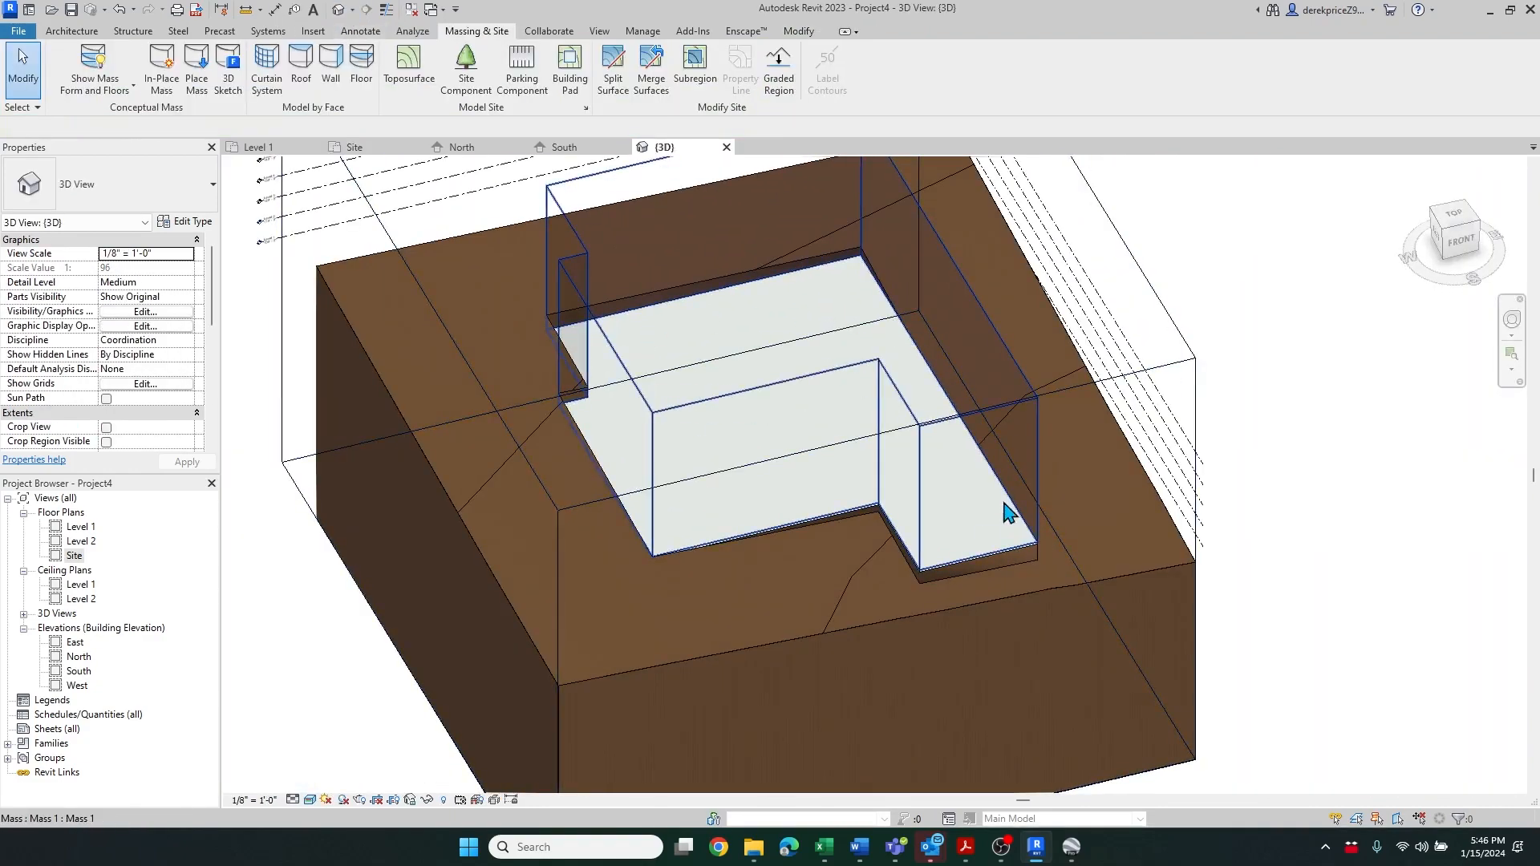
pyautogui.scroll(3, 1008, 579)
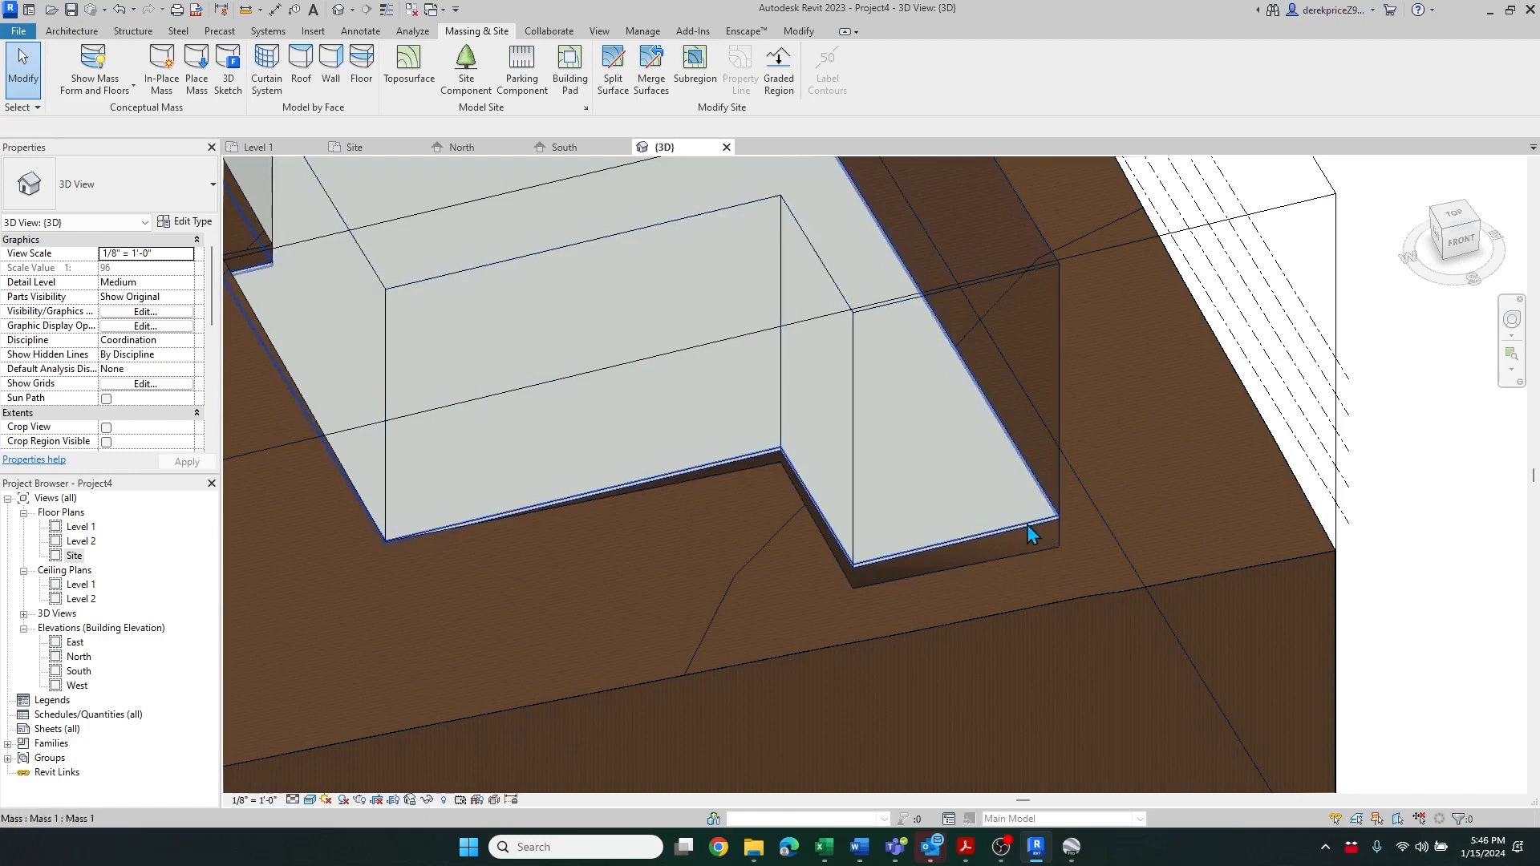
pyautogui.click(959, 474)
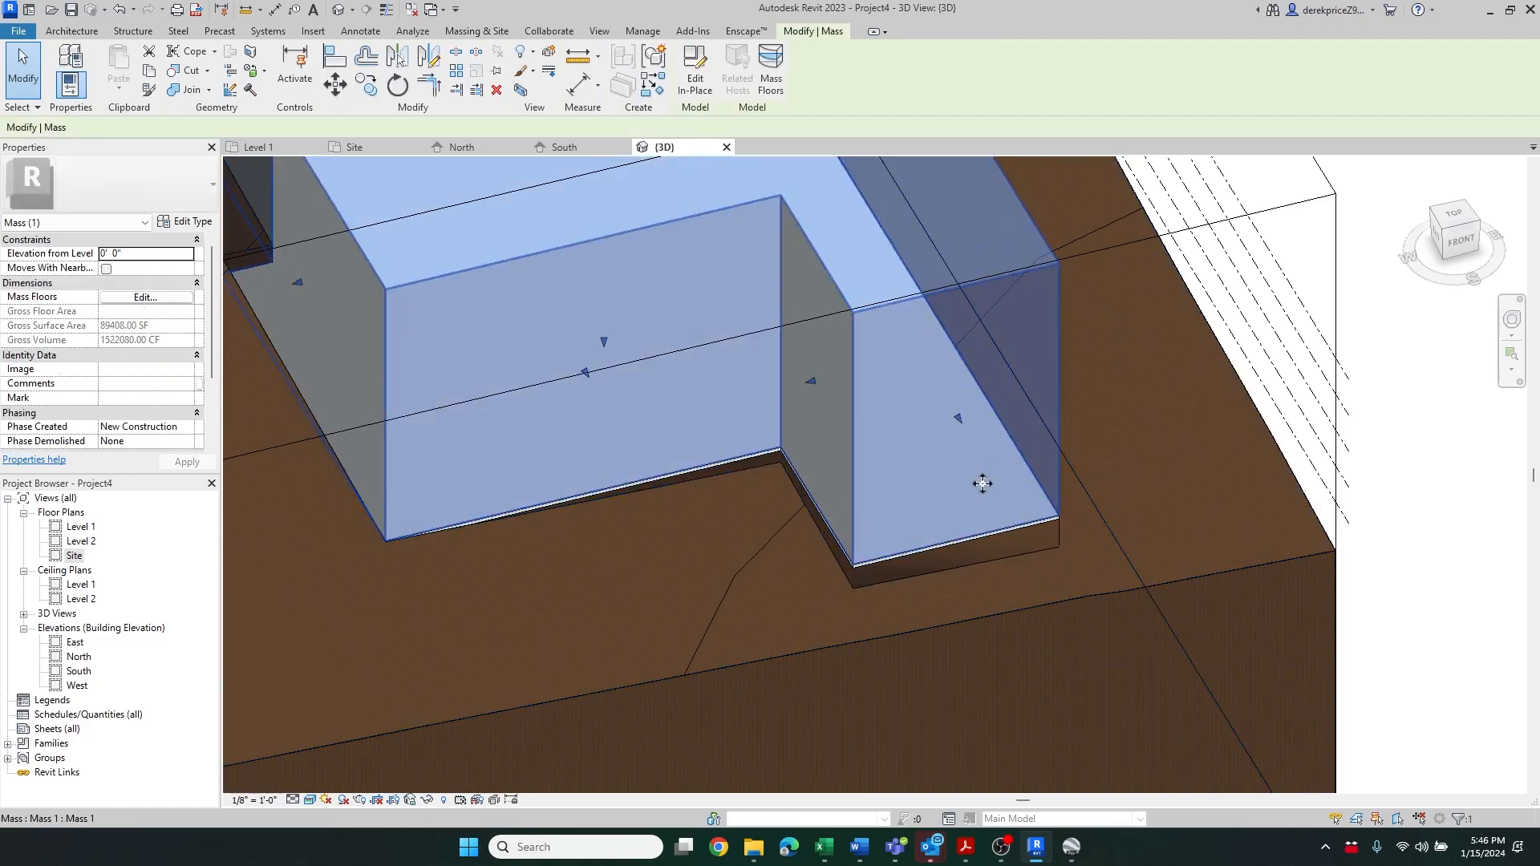
pyautogui.scroll(5, 979, 481)
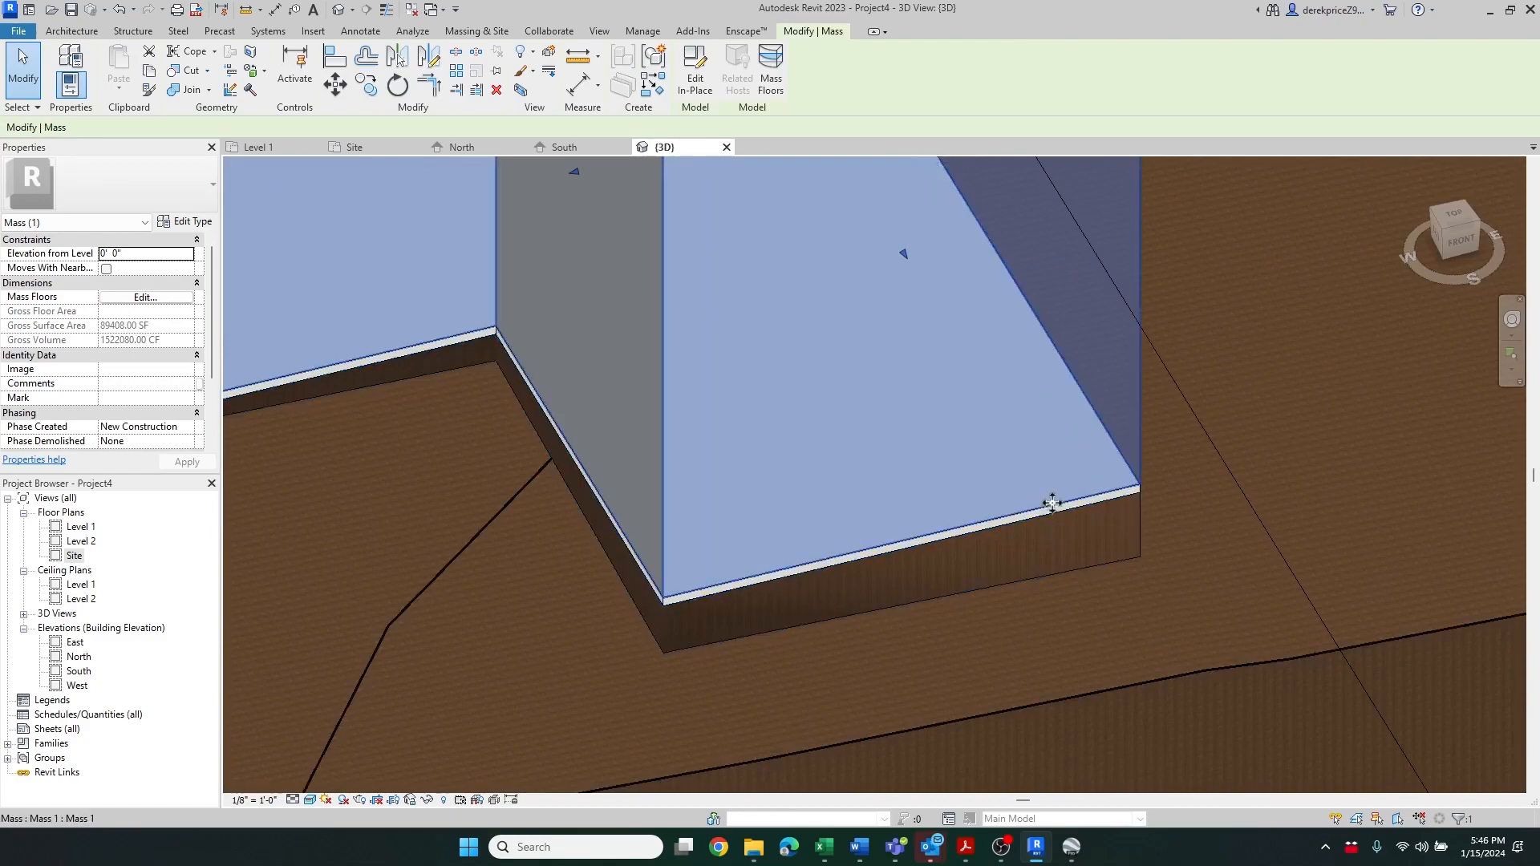
pyautogui.scroll(-5, 1045, 503)
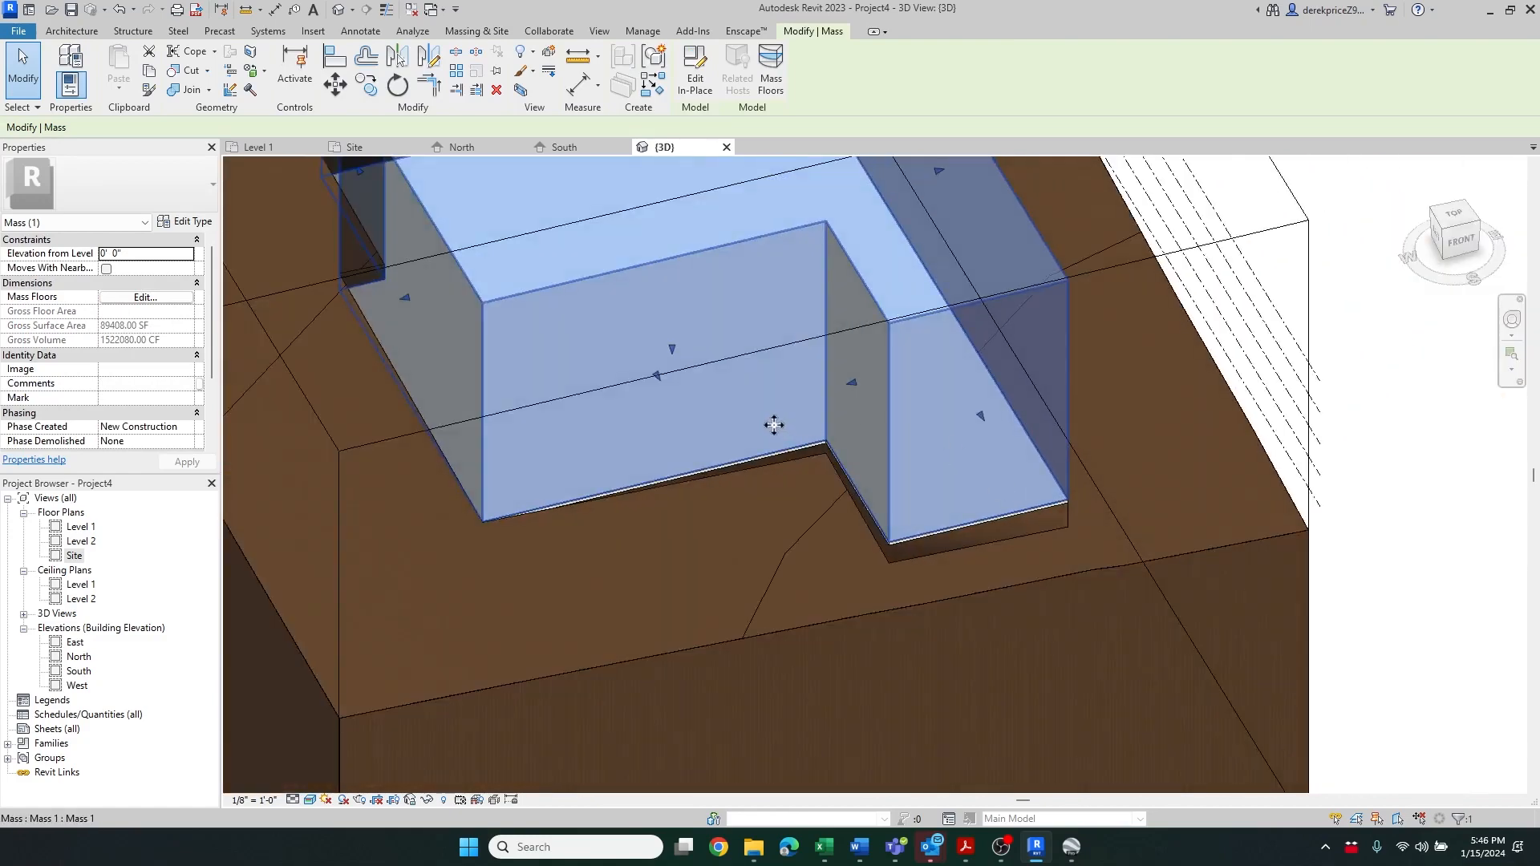
# Nudge the mass's front face slightly with its shape handle, then deselect the mass
pyautogui.moveTo(663, 383); pyautogui.dragTo(674, 396)
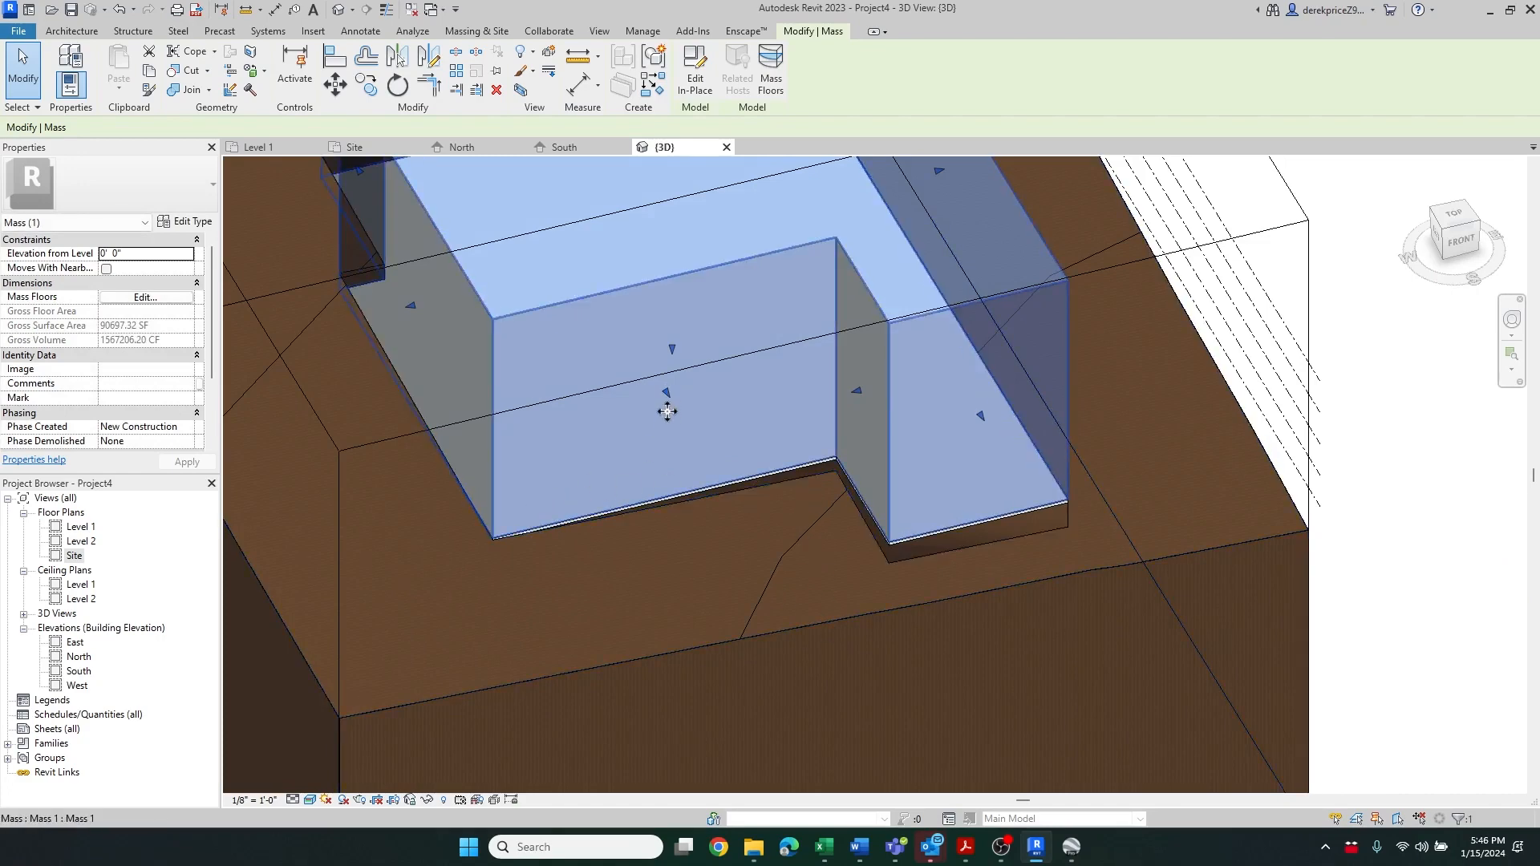
pyautogui.moveTo(671, 399); pyautogui.dragTo(647, 393)
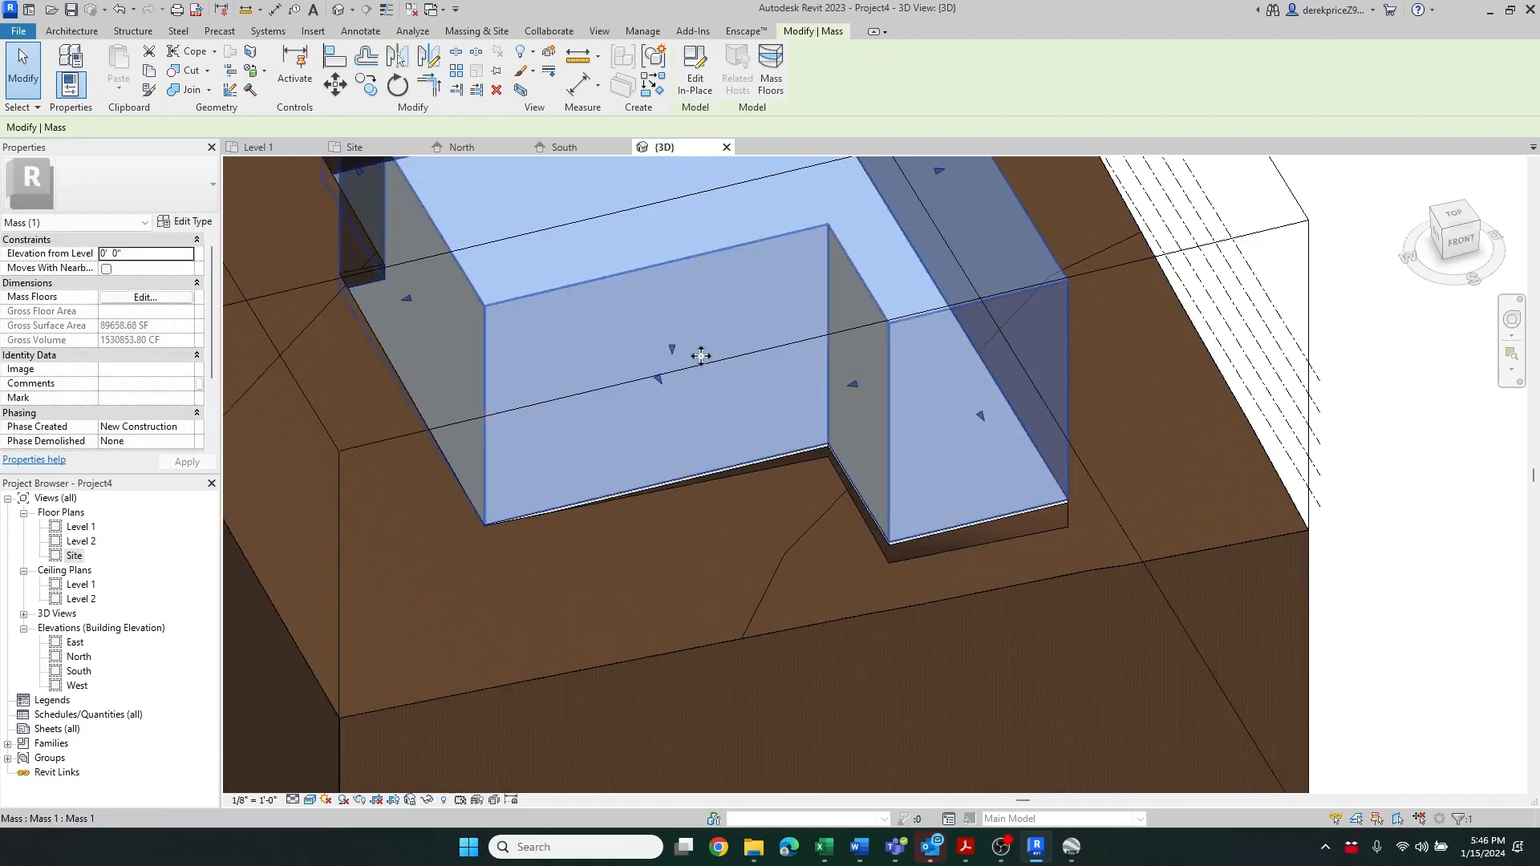
pyautogui.scroll(-5, 611, 375)
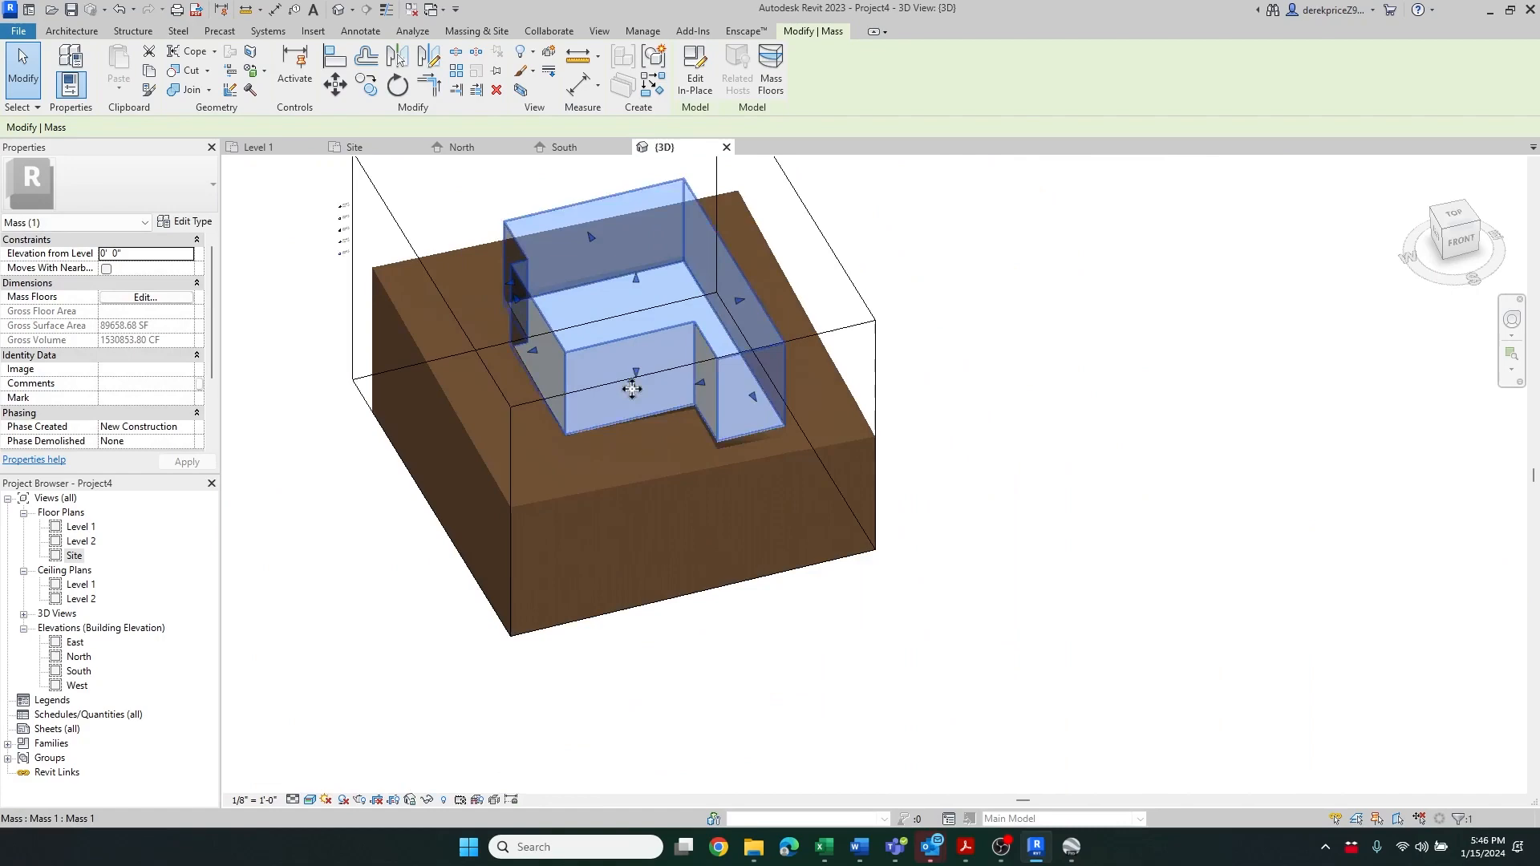
pyautogui.click(951, 319)
pyautogui.scroll(3, 577, 189)
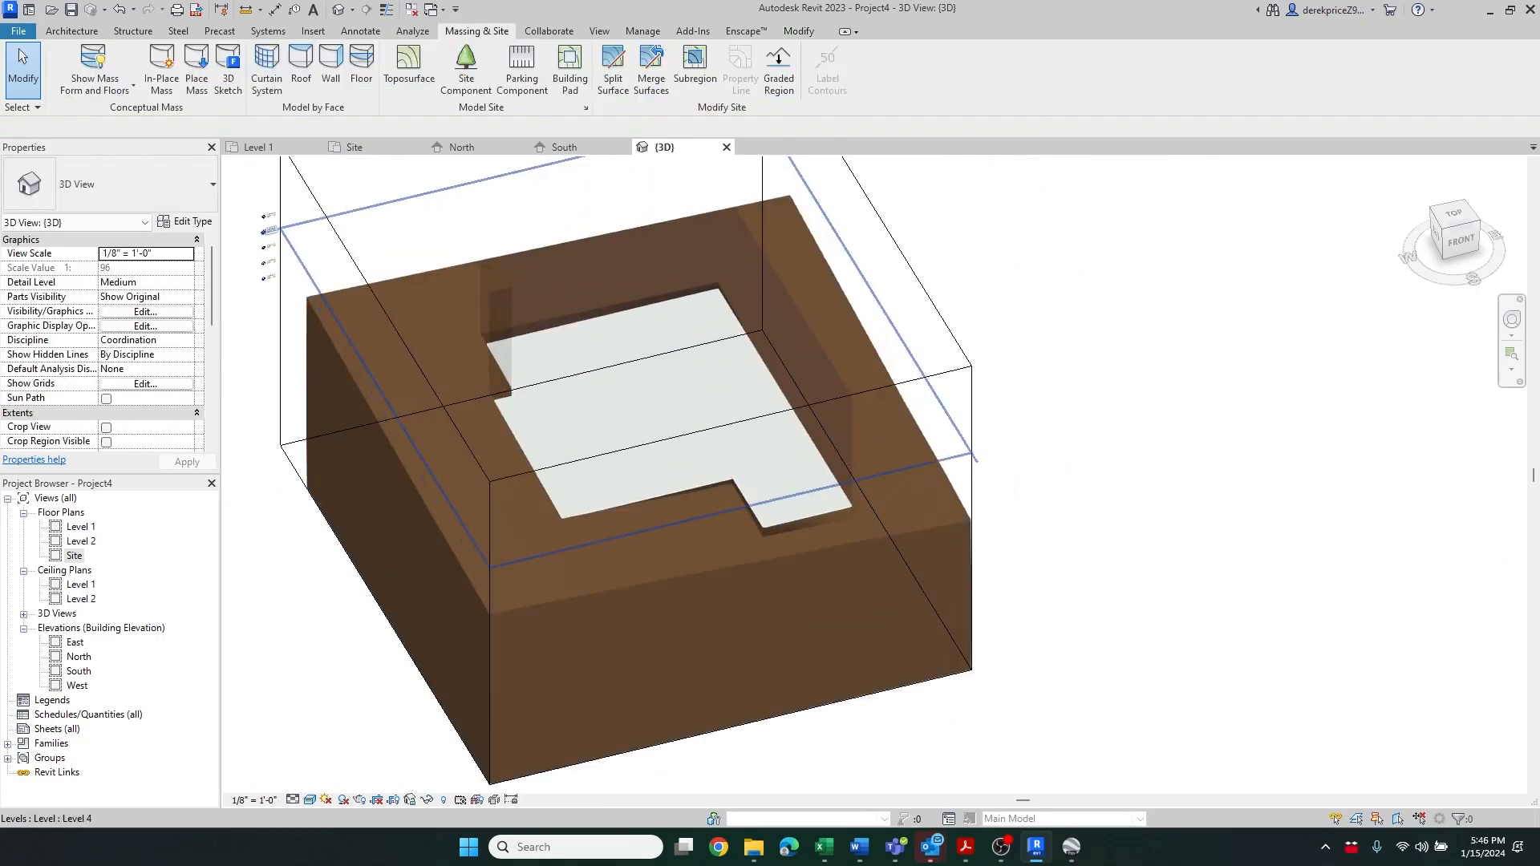
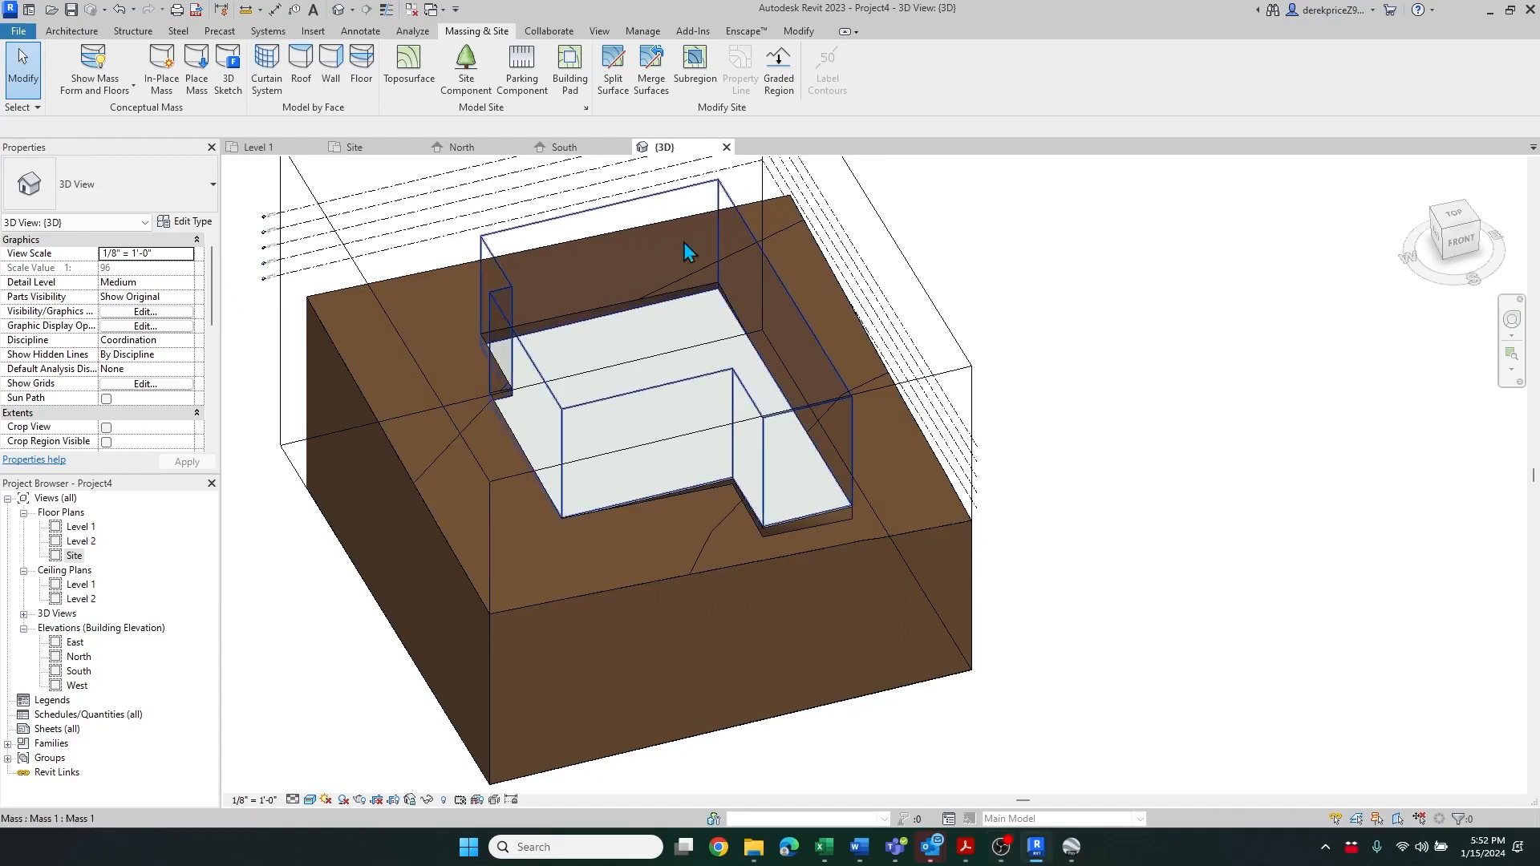
# Select the mass and enable mass floors for the project levels
pyautogui.click(695, 210)
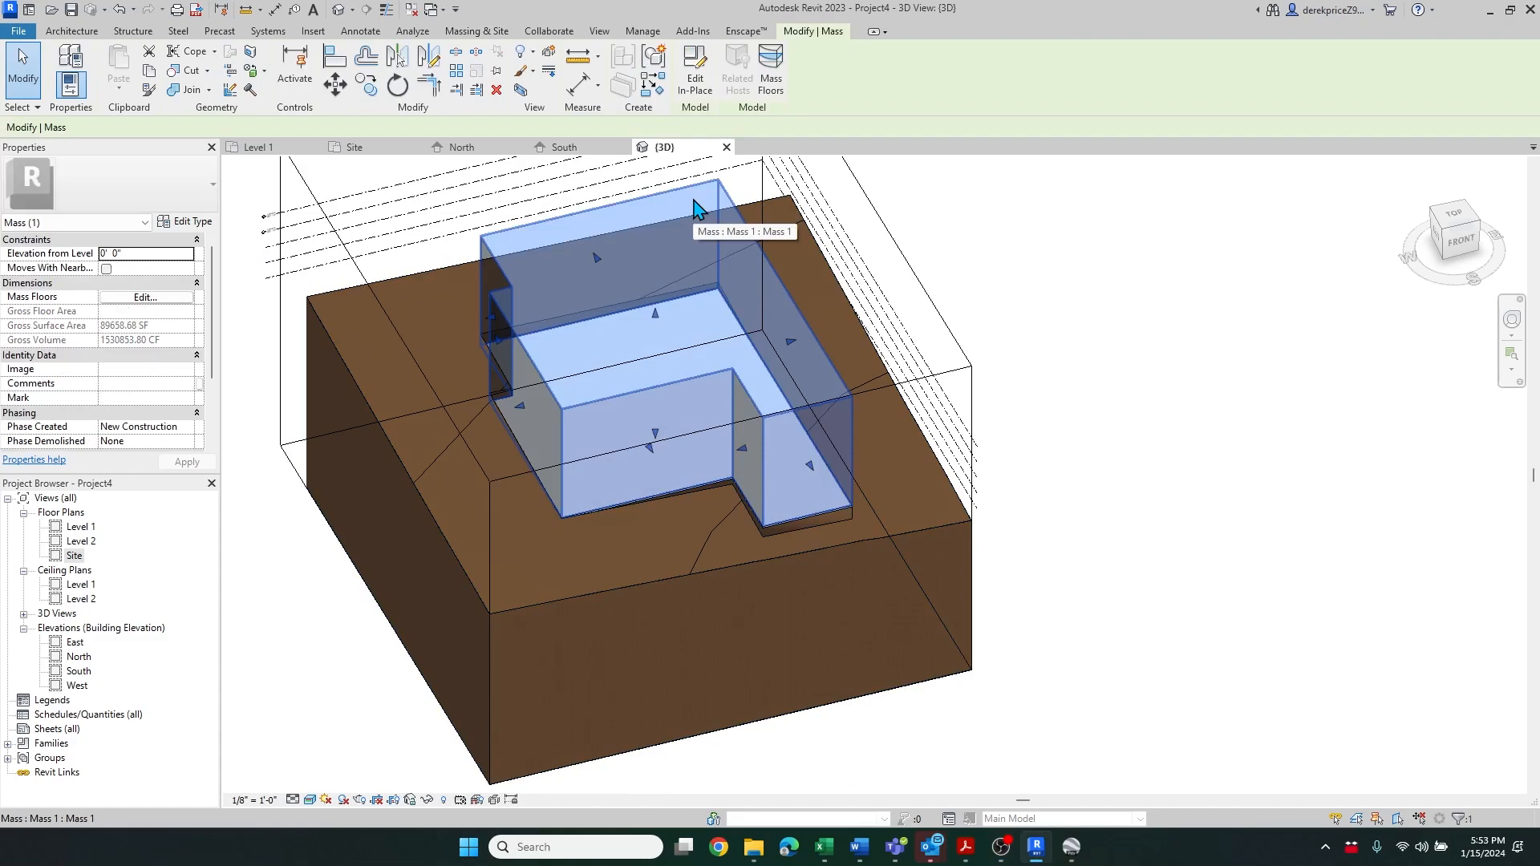
pyautogui.click(771, 85)
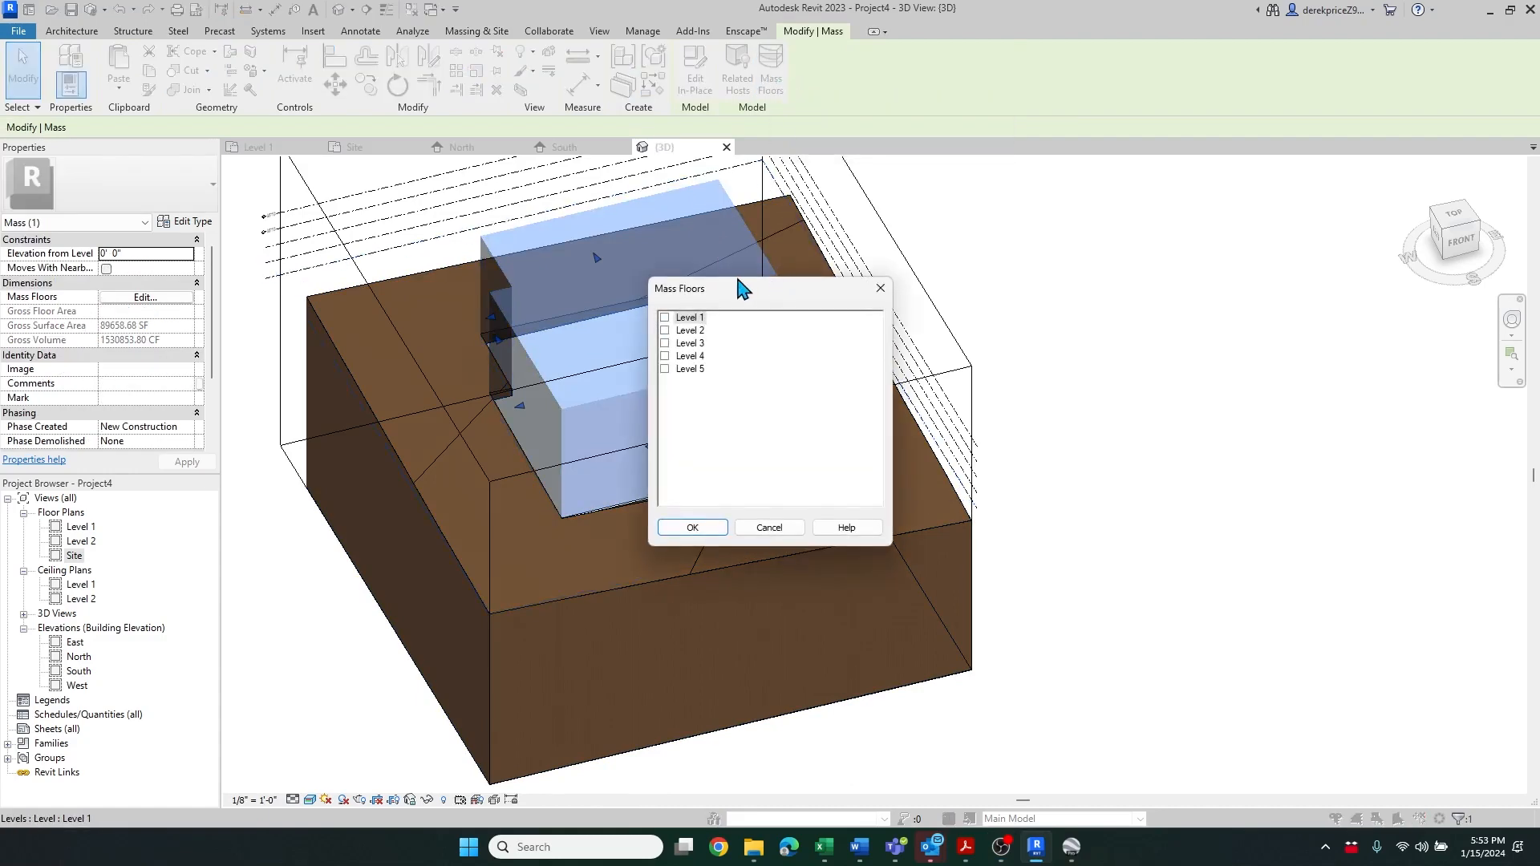
pyautogui.moveTo(743, 280); pyautogui.dragTo(767, 274)
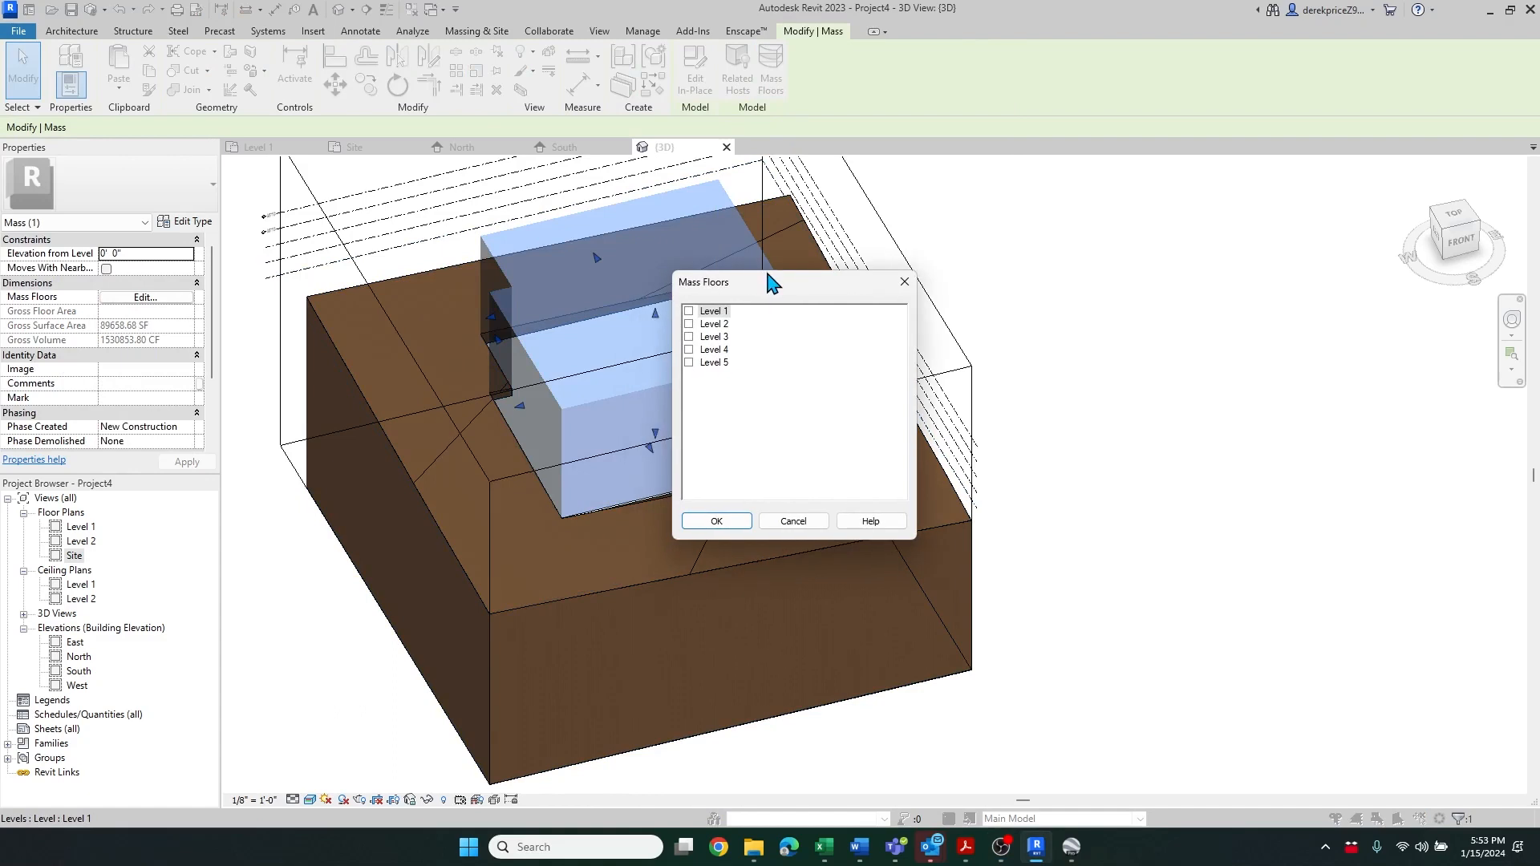
pyautogui.click(690, 324)
pyautogui.click(689, 337)
pyautogui.click(689, 350)
pyautogui.click(689, 362)
pyautogui.click(716, 522)
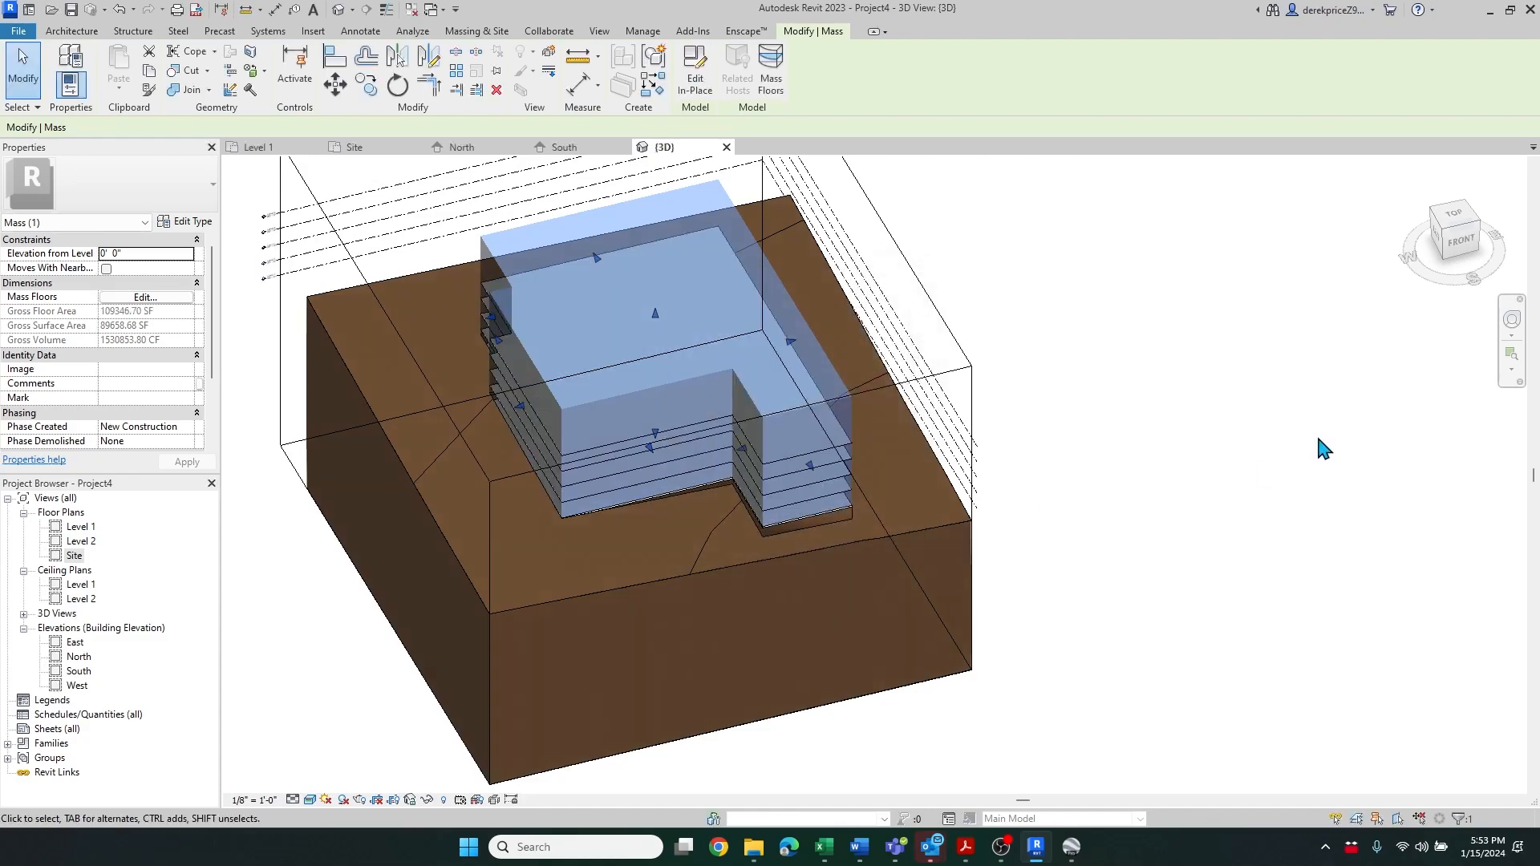
# Lower the mass's top face slightly with its shape handle, then deselect the mass
pyautogui.scroll(5, 860, 513)
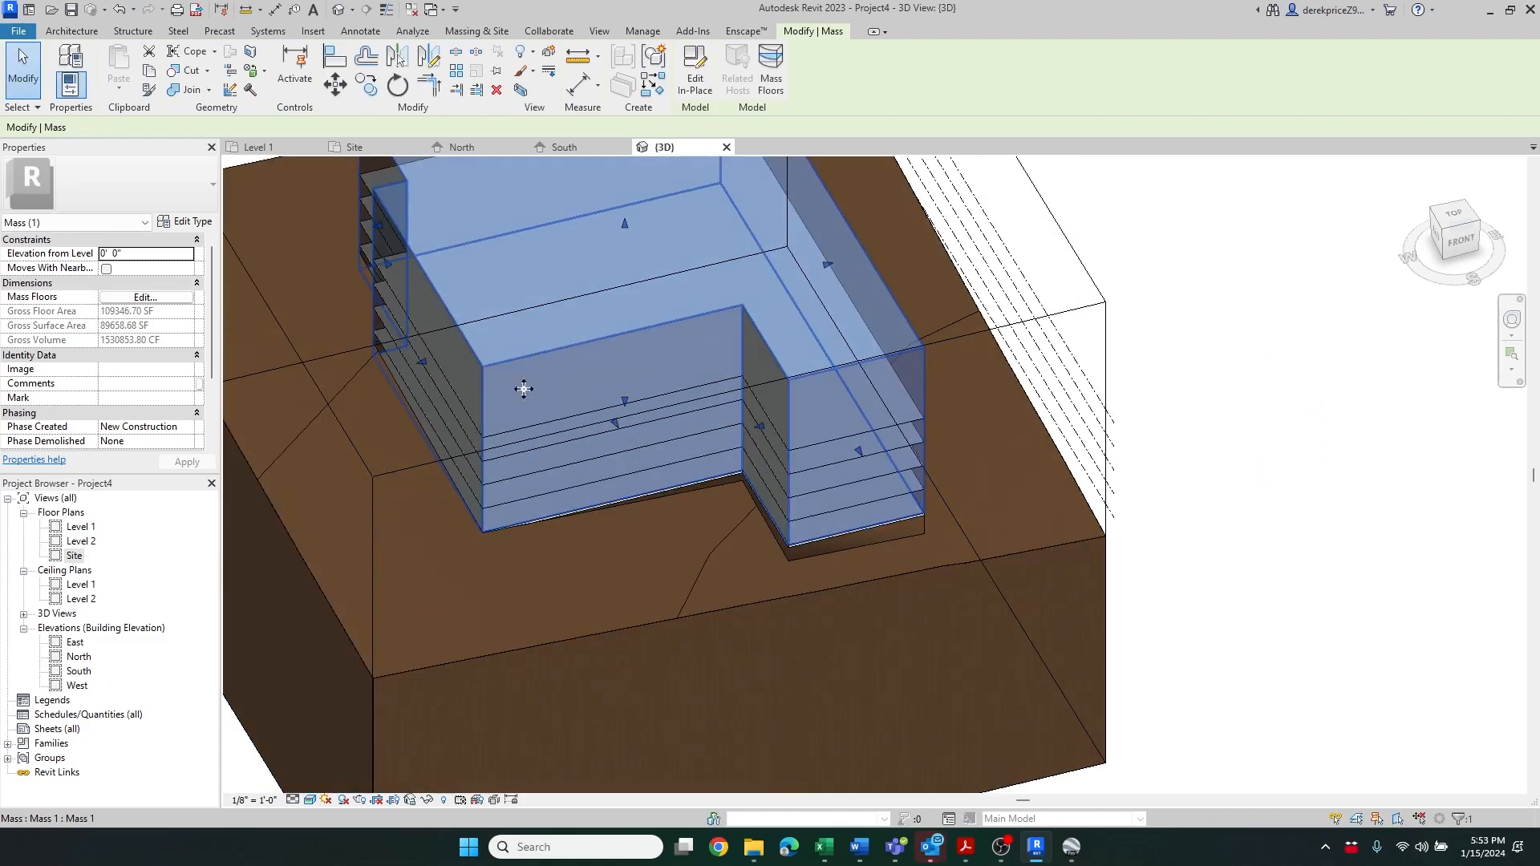
pyautogui.scroll(-4, 615, 253)
pyautogui.scroll(4, 630, 427)
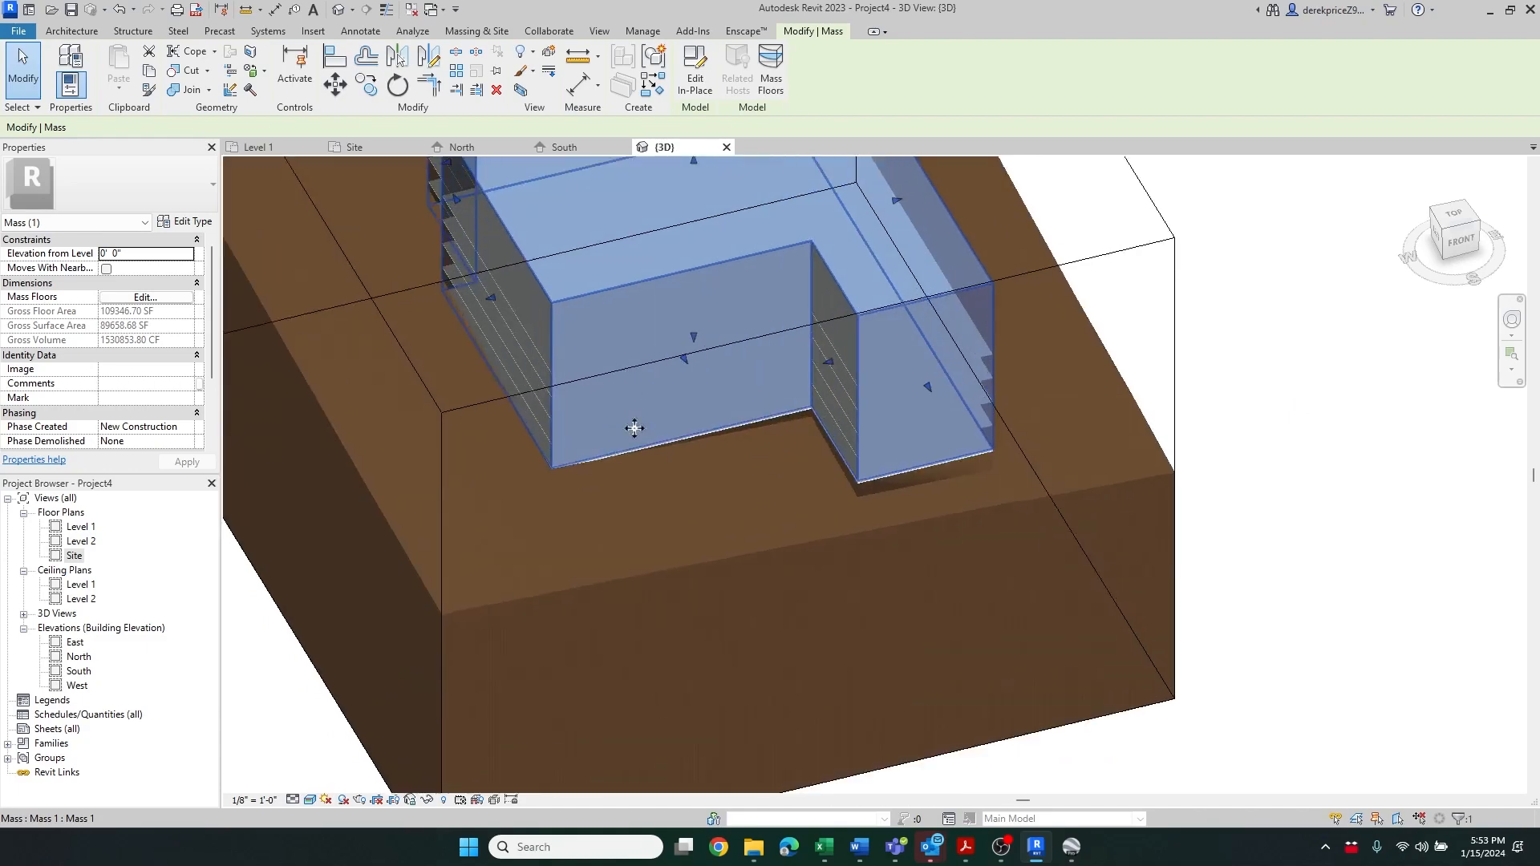
pyautogui.scroll(3, 450, 295)
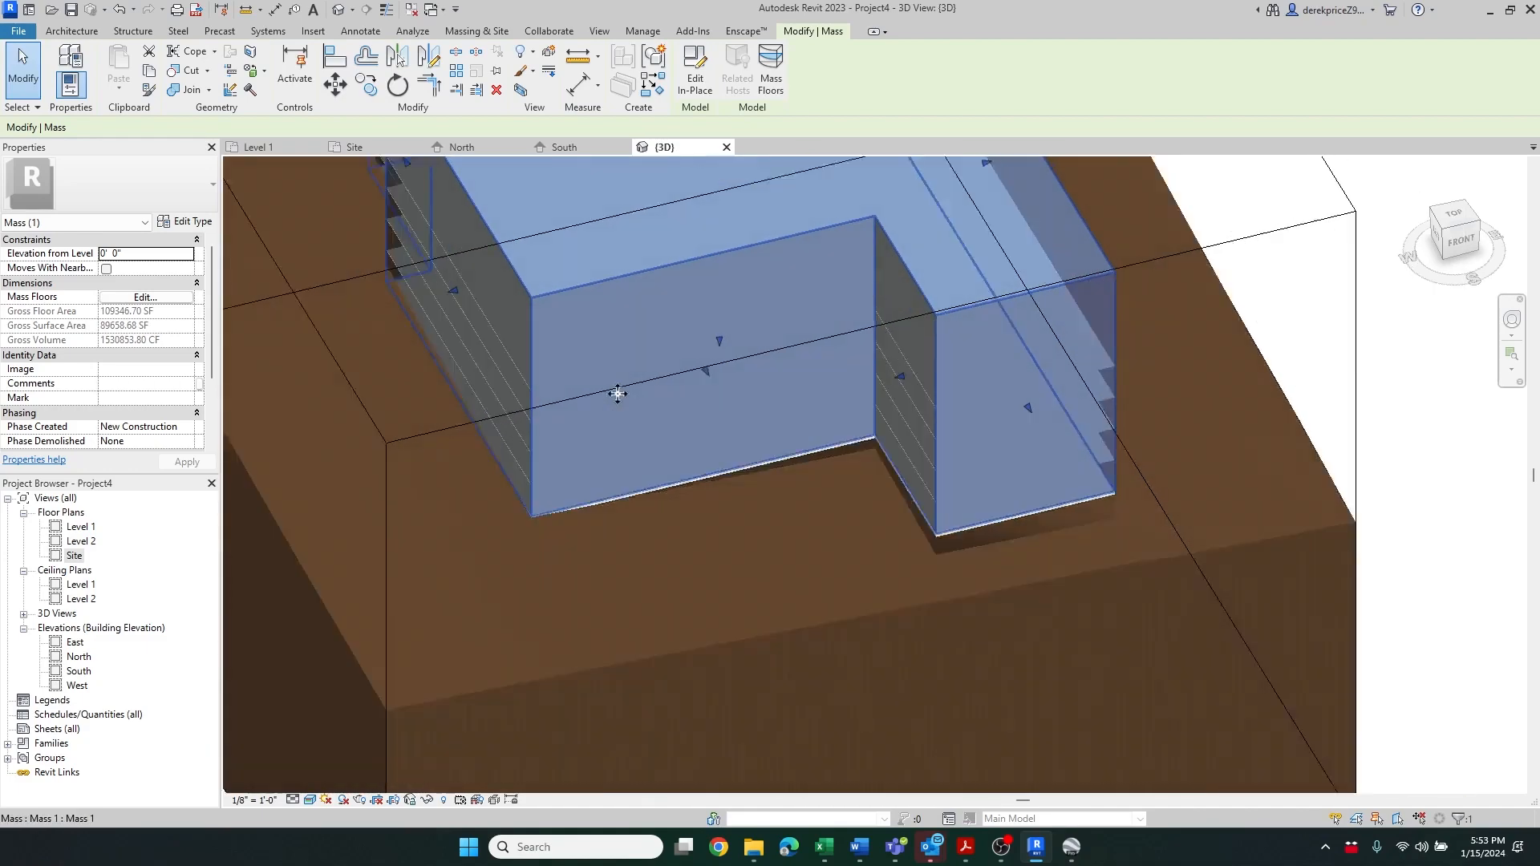
pyautogui.scroll(1, 507, 318)
pyautogui.scroll(-2, 490, 394)
pyautogui.scroll(1, 486, 333)
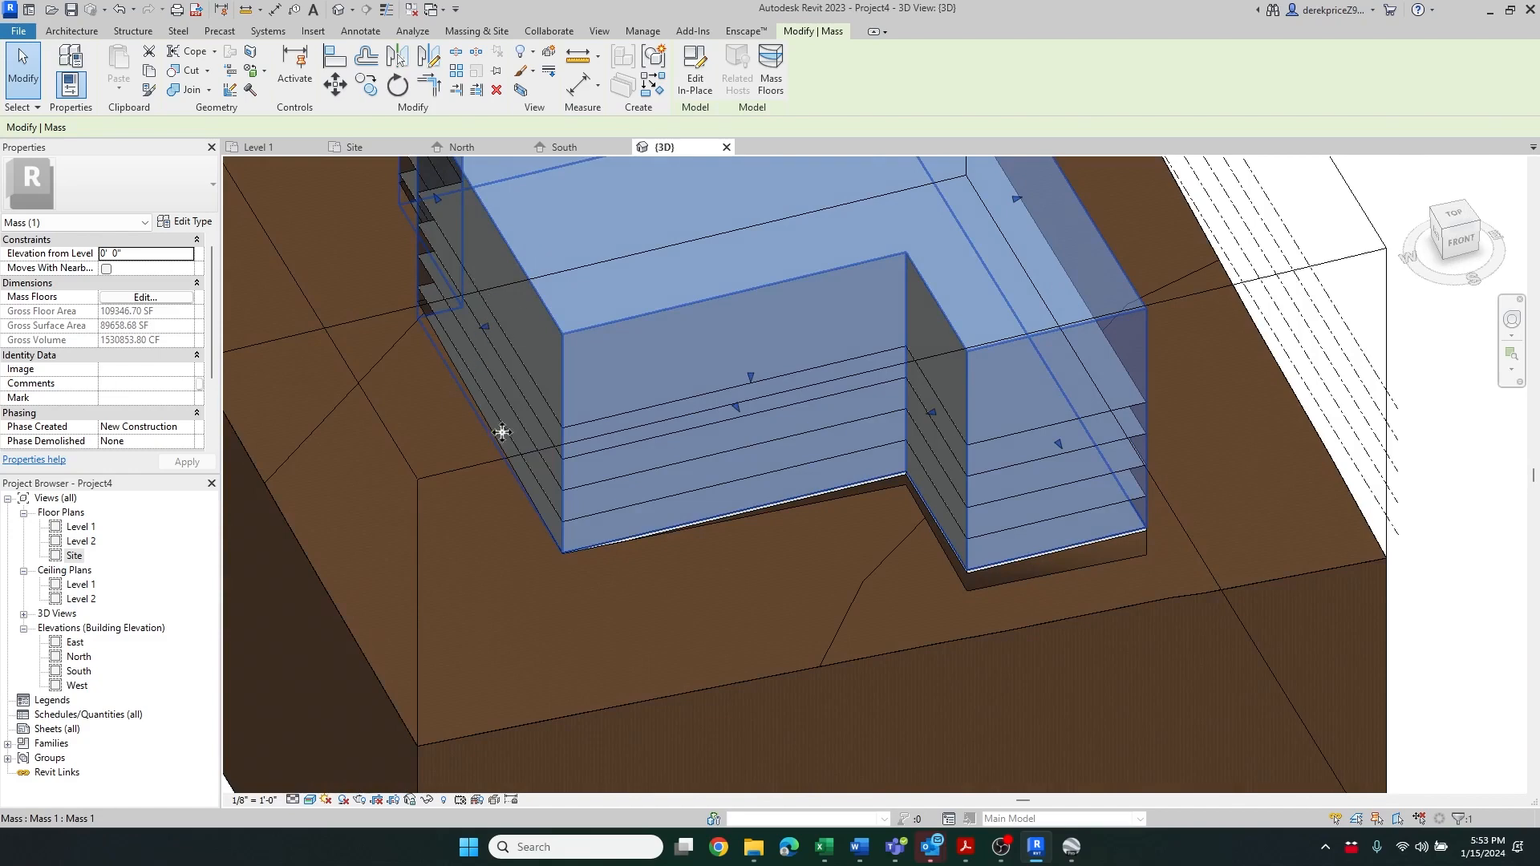
pyautogui.scroll(-2, 598, 401)
pyautogui.moveTo(700, 249); pyautogui.dragTo(701, 283)
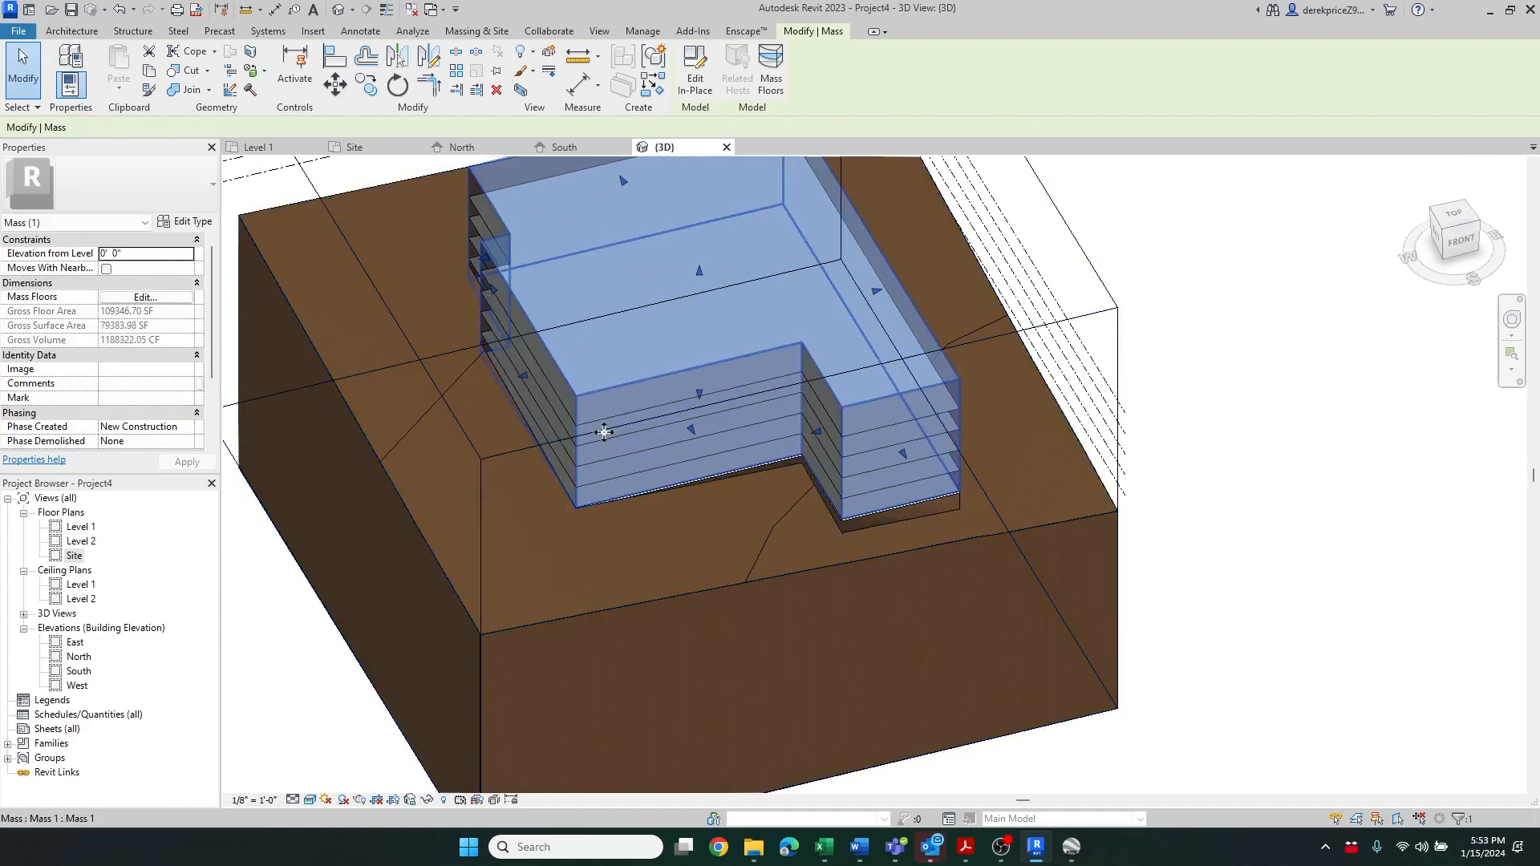
pyautogui.scroll(-2, 605, 432)
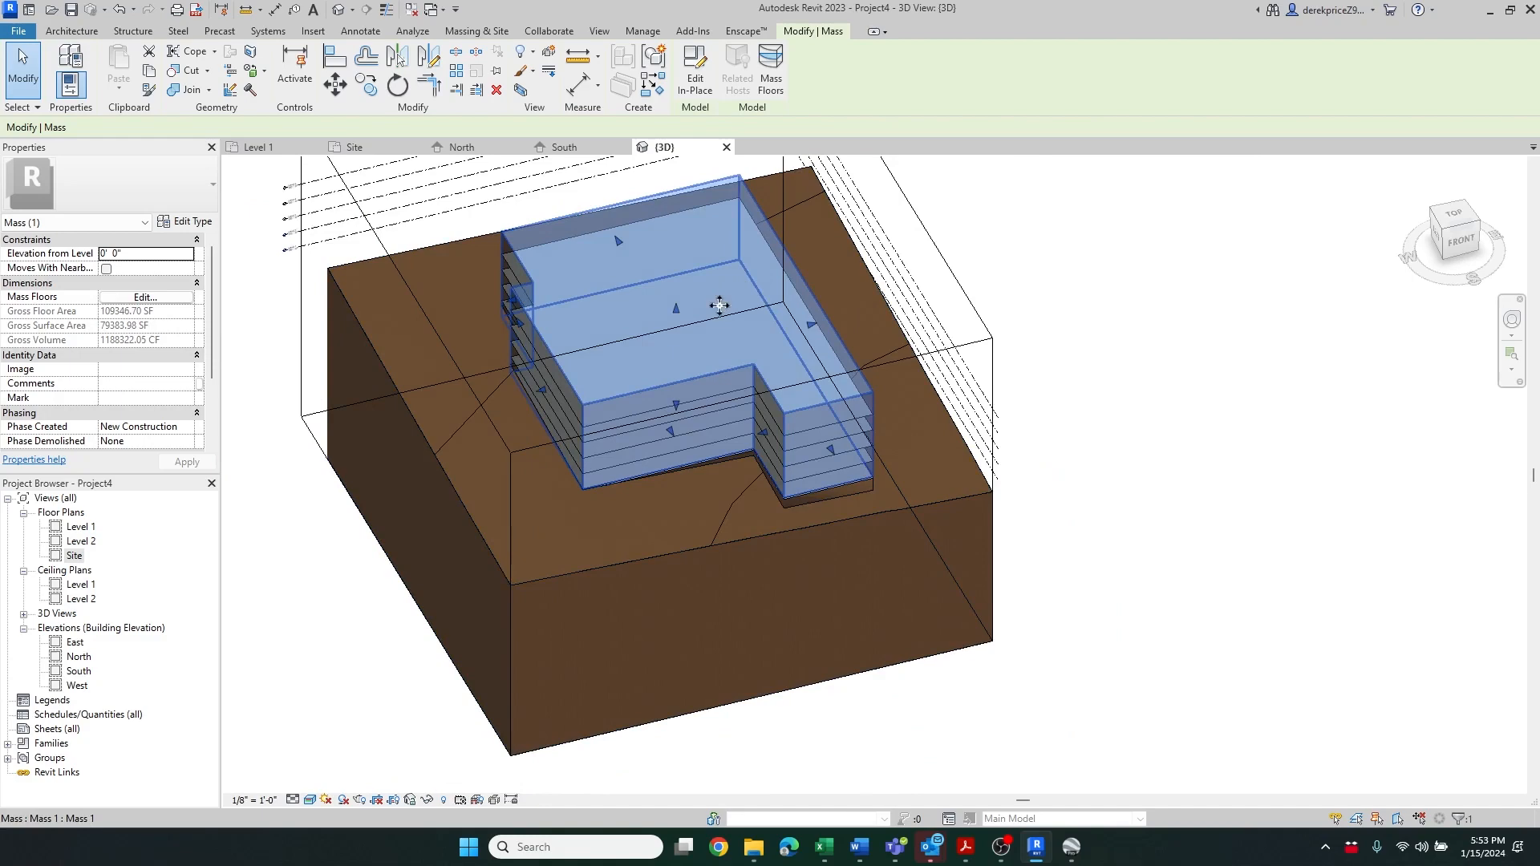
pyautogui.click(1046, 259)
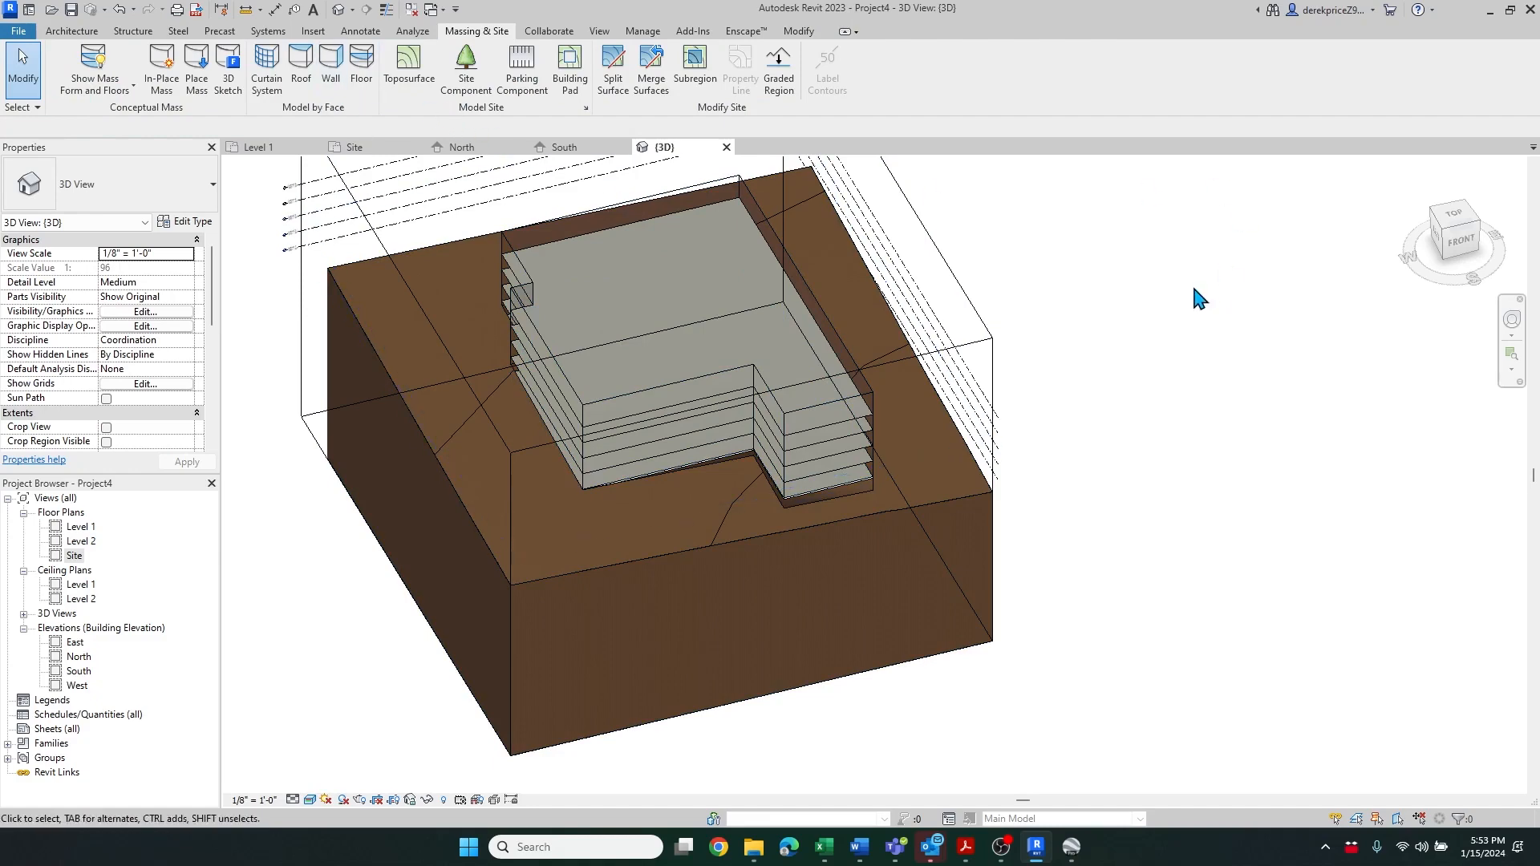
# Start Floor by Face and keep the Generic - 12" floor type
pyautogui.click(712, 217)
pyautogui.click(1189, 303)
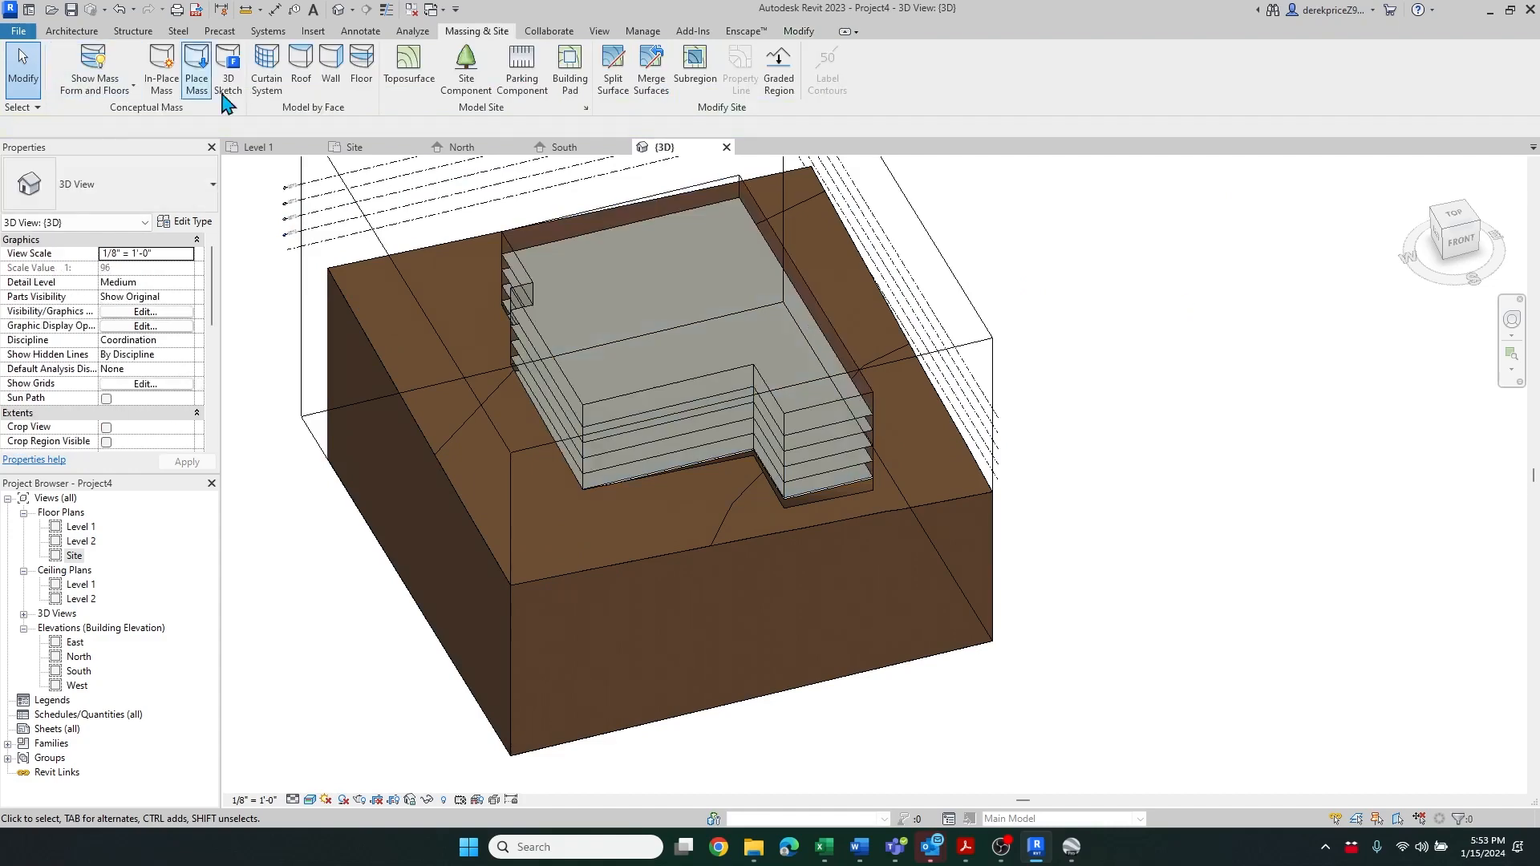
pyautogui.click(359, 81)
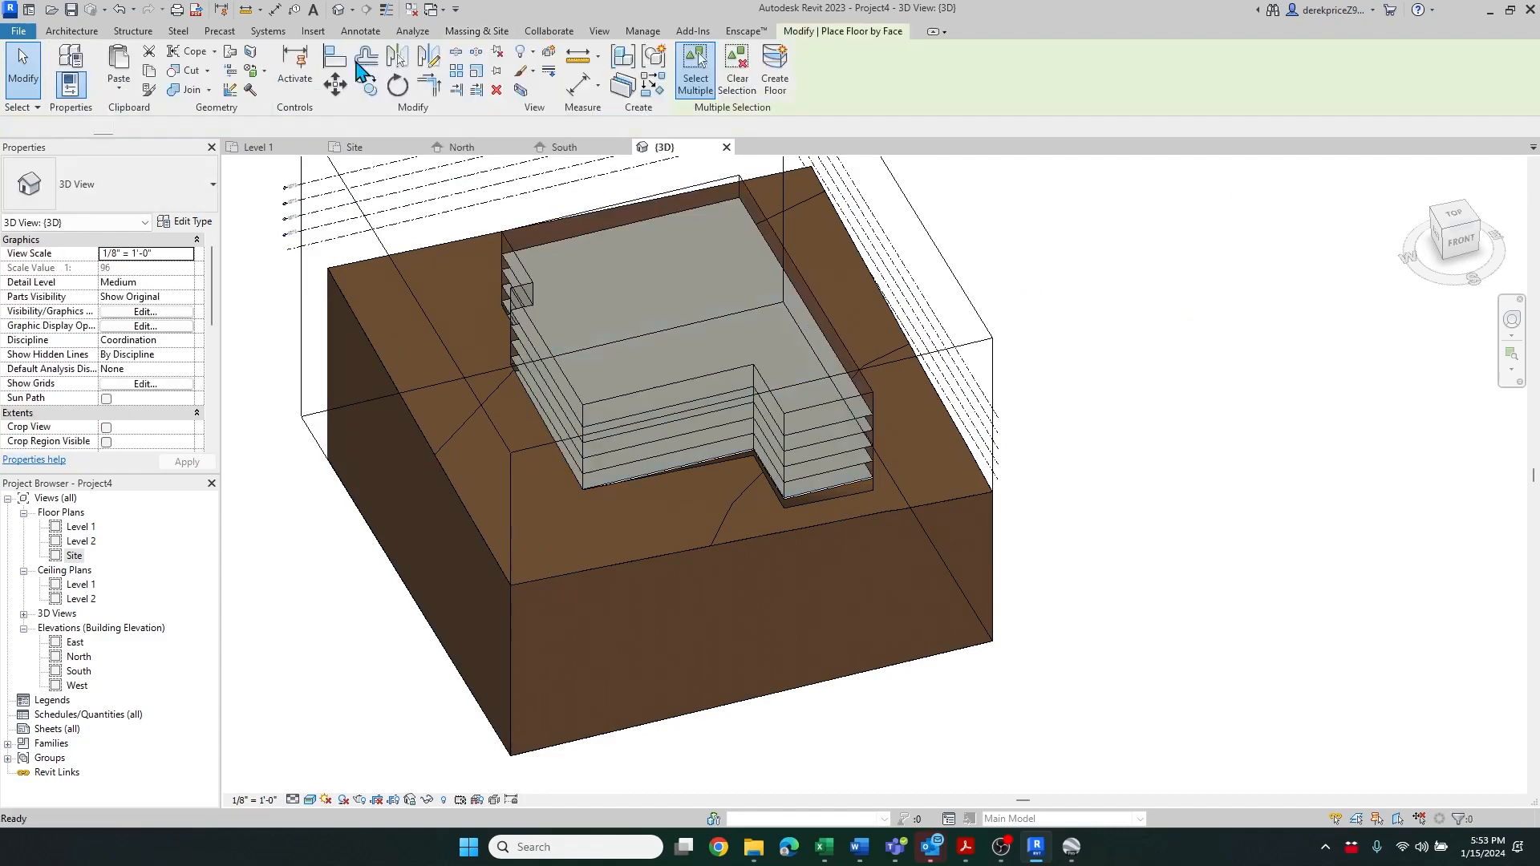
pyautogui.scroll(5, 517, 273)
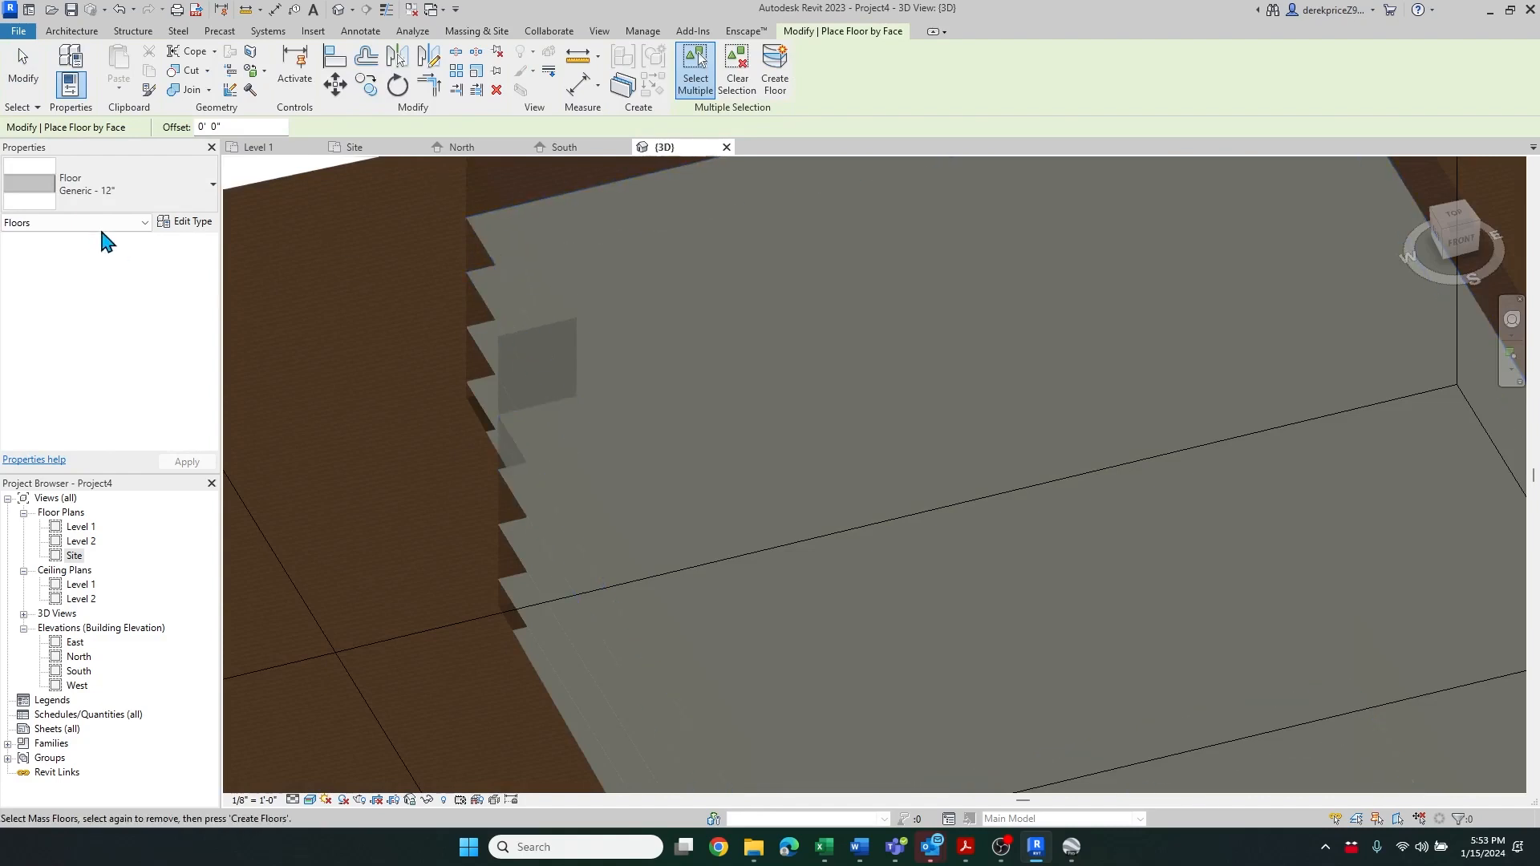
pyautogui.click(165, 196)
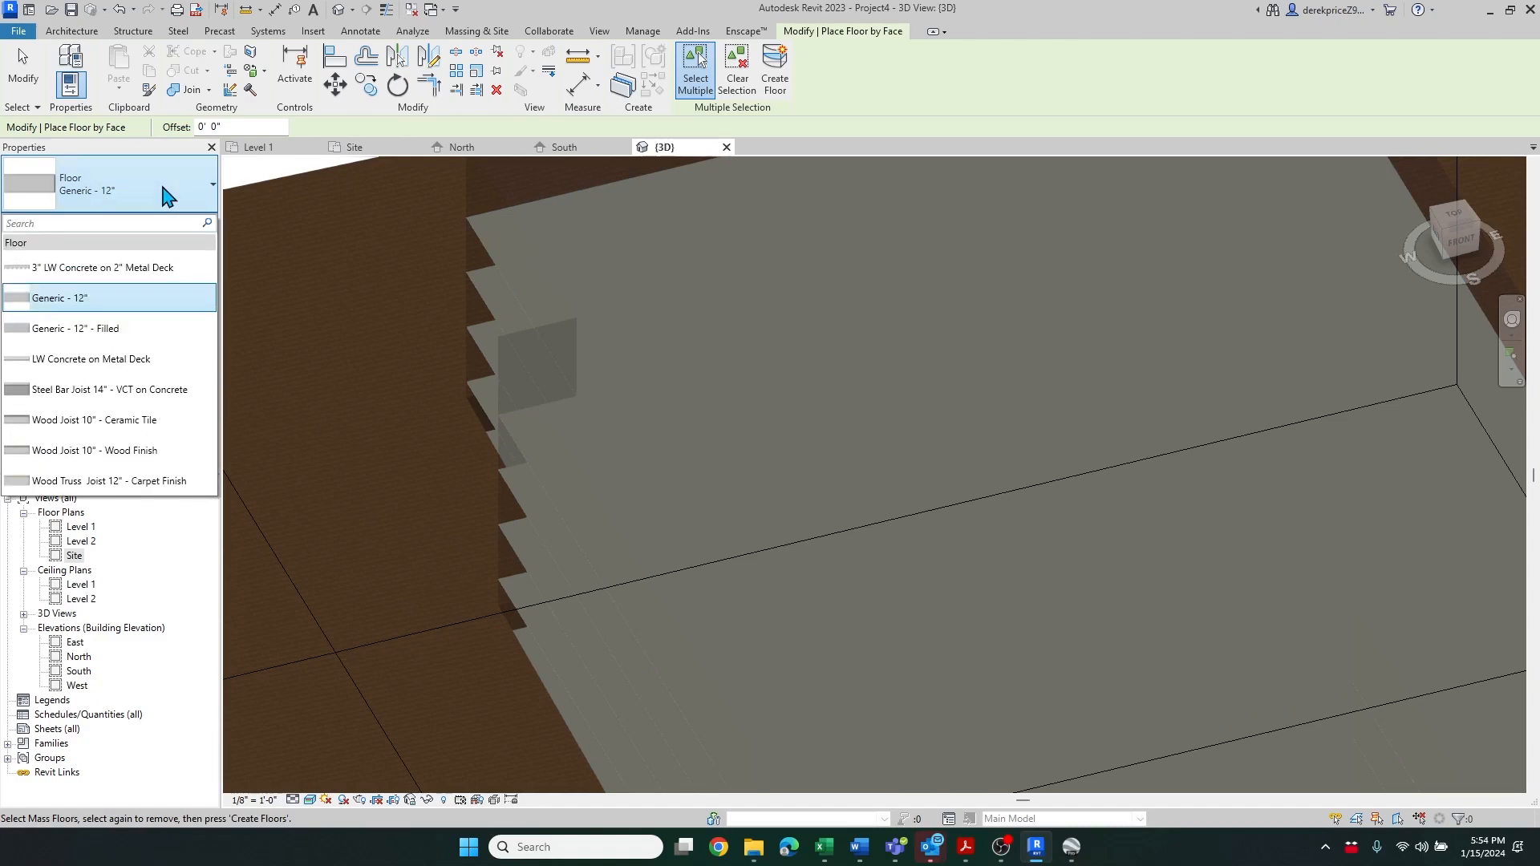
pyautogui.click(164, 189)
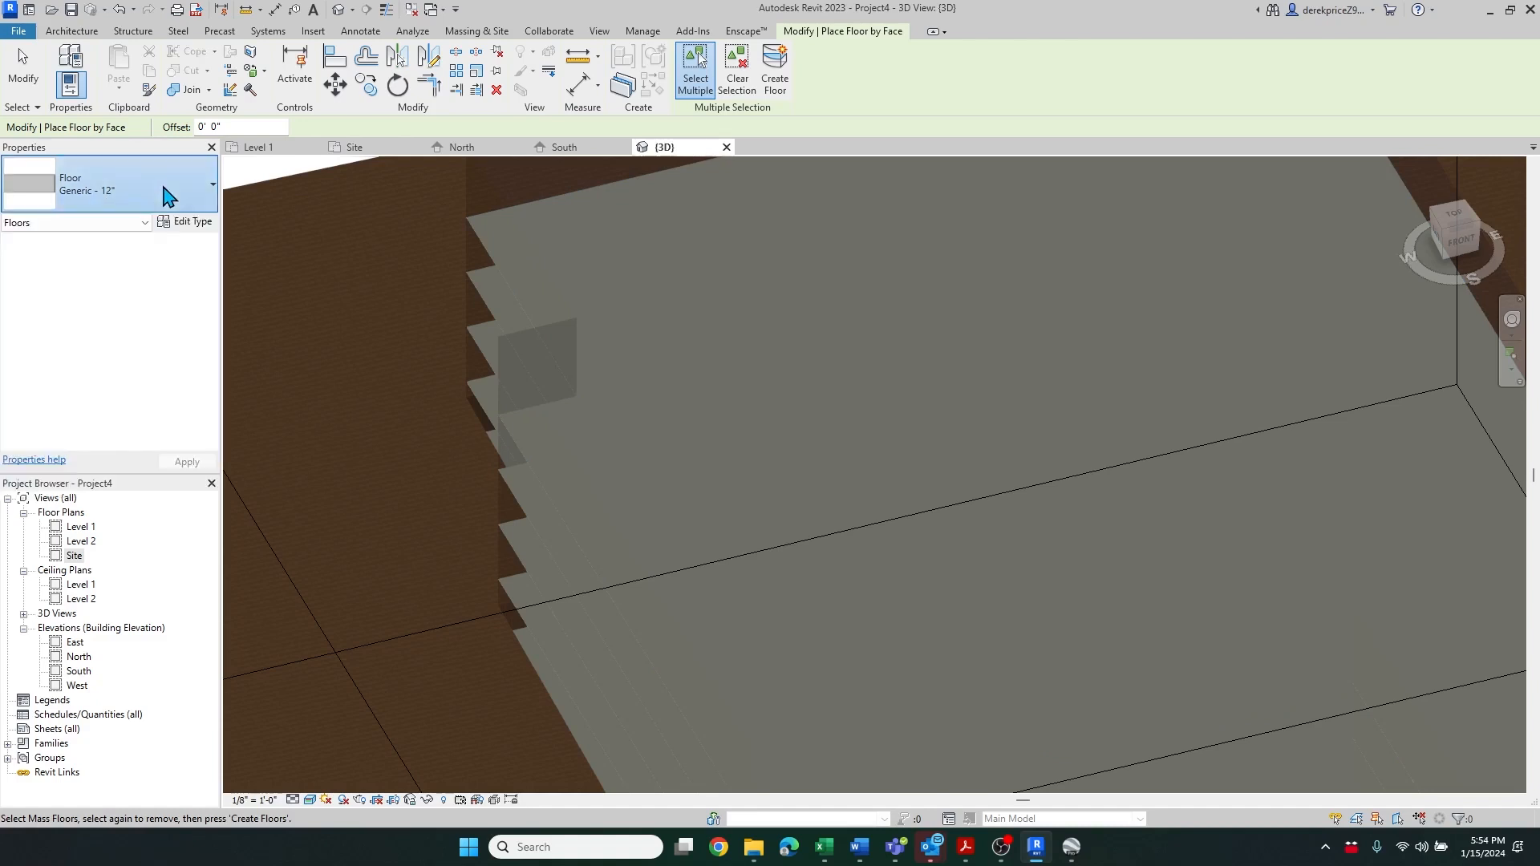
# Pick every mass floor face from the top level down to Level 1 and create the floors
pyautogui.click(524, 258)
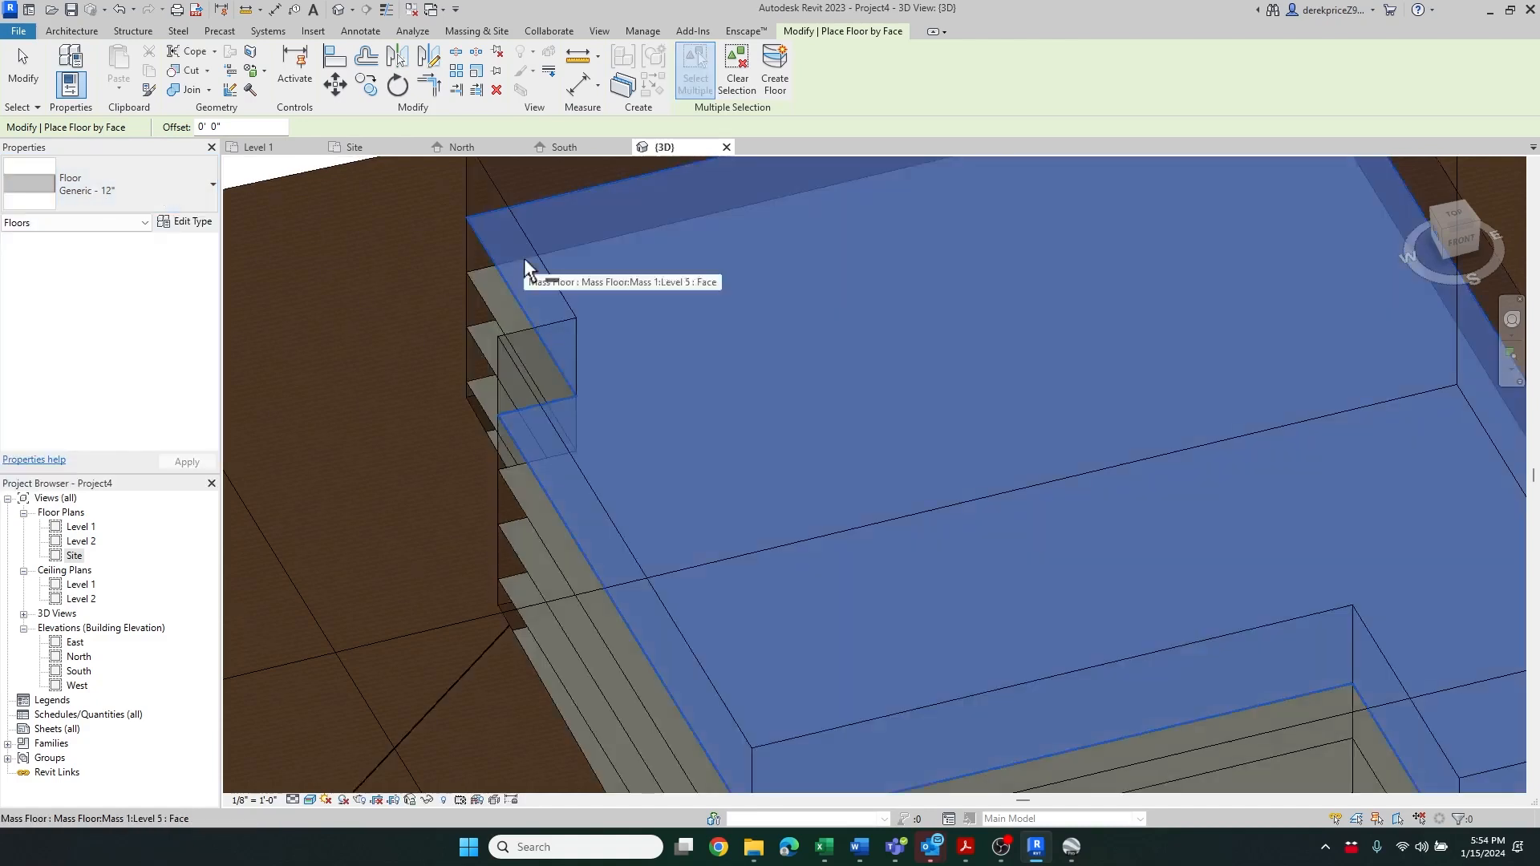
pyautogui.click(488, 292)
pyautogui.click(484, 336)
pyautogui.click(479, 387)
pyautogui.scroll(-4, 437, 271)
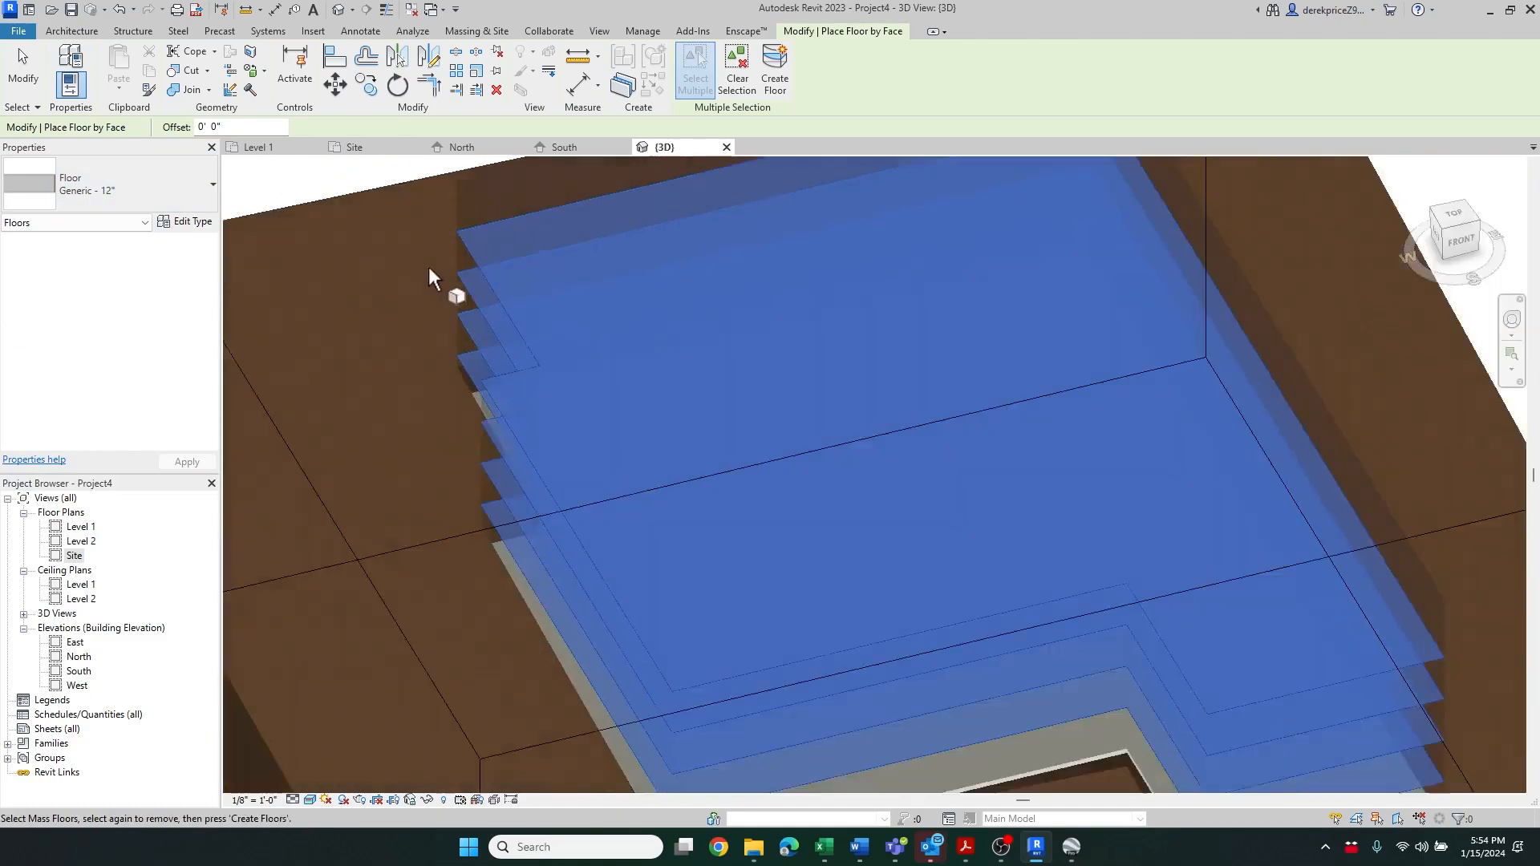
pyautogui.scroll(5, 887, 591)
pyautogui.click(867, 556)
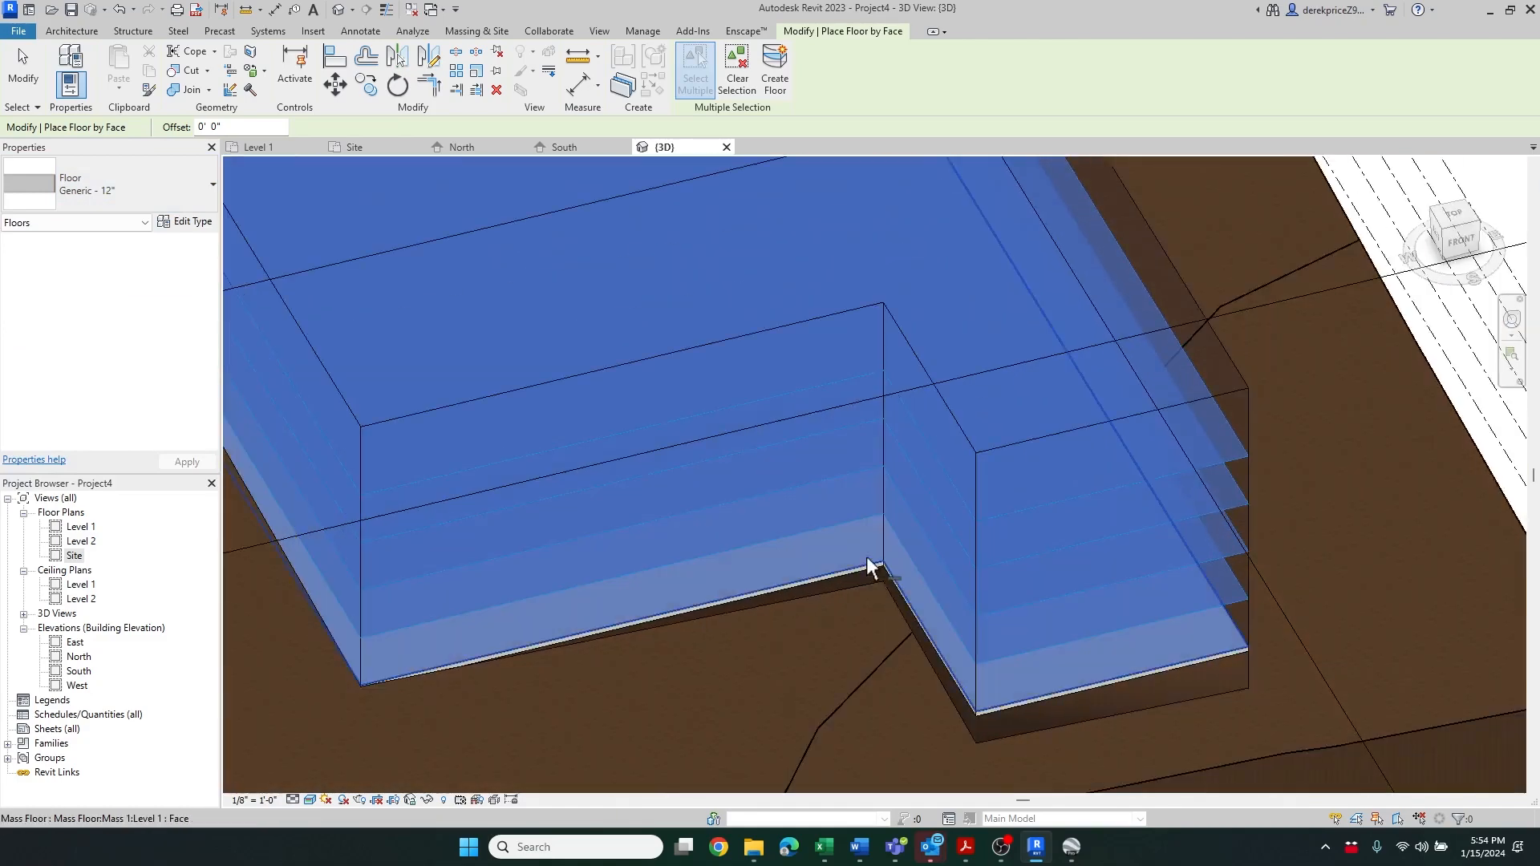
pyautogui.scroll(-5, 714, 422)
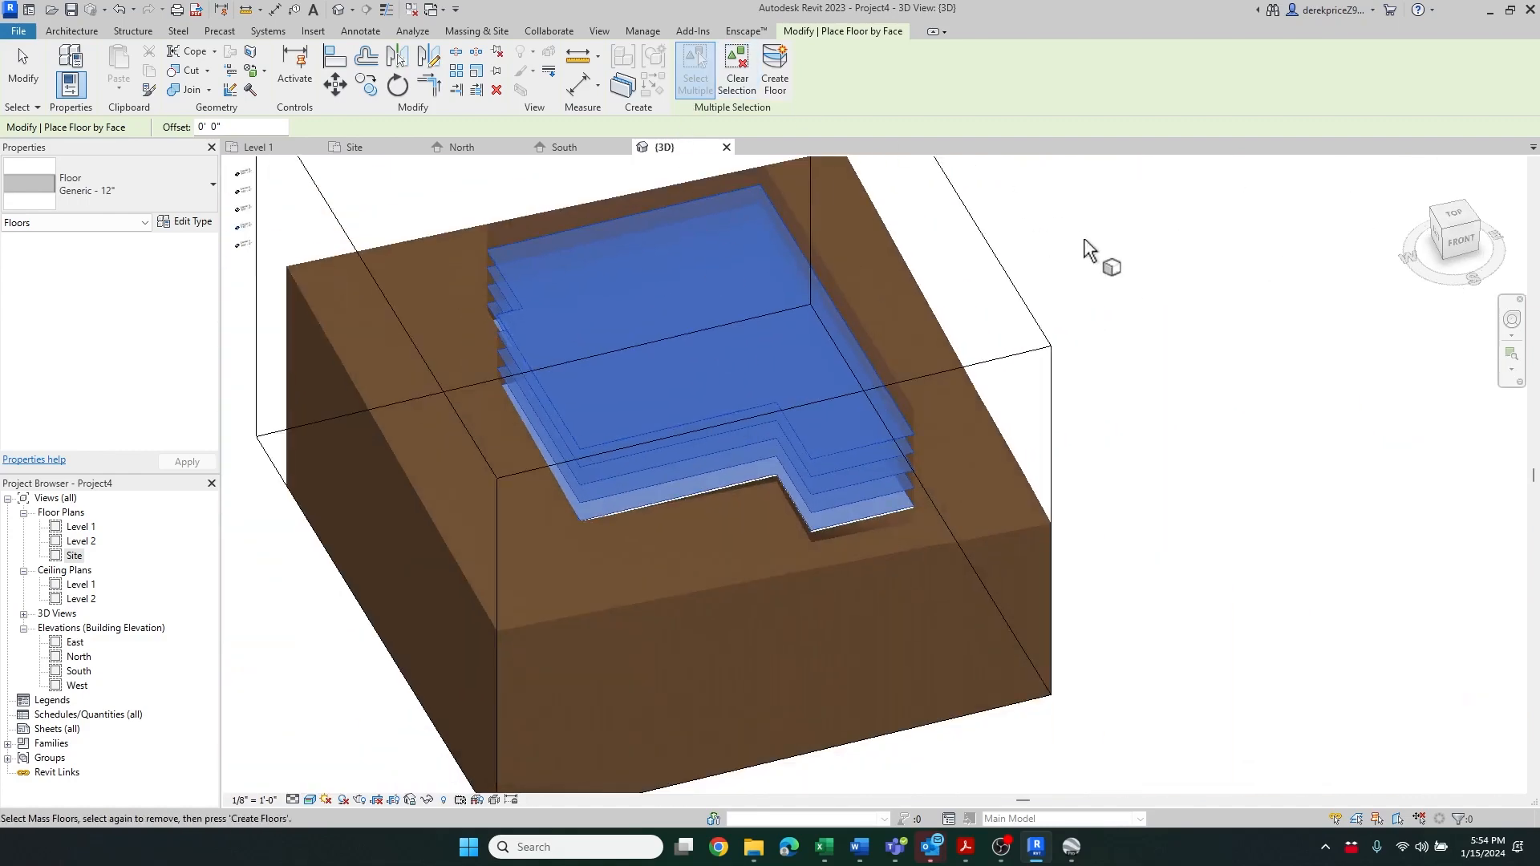
pyautogui.click(1096, 331)
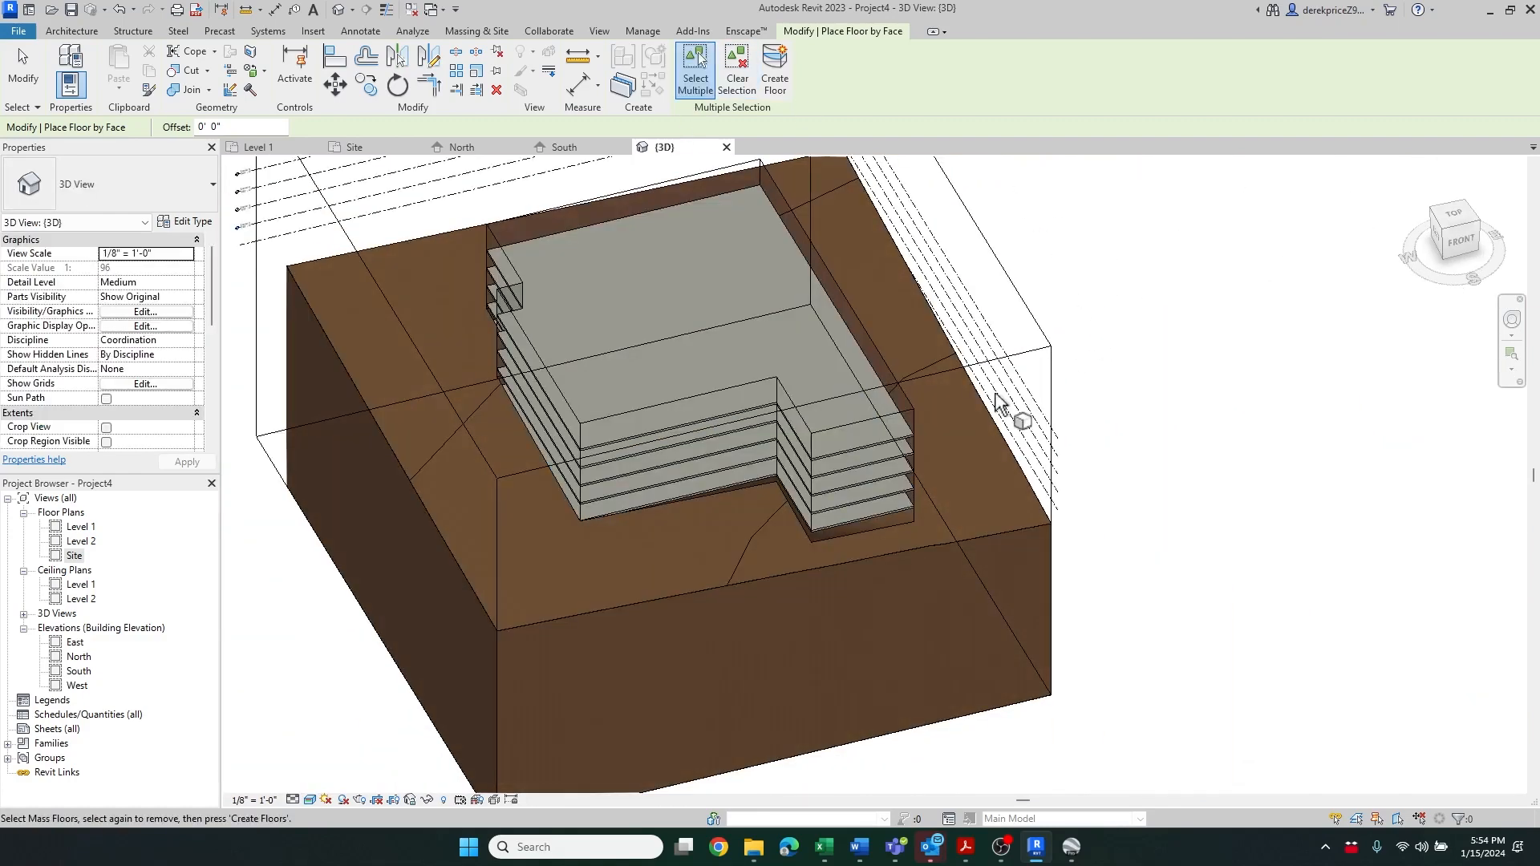
pyautogui.scroll(3, 545, 282)
pyautogui.scroll(3, 552, 285)
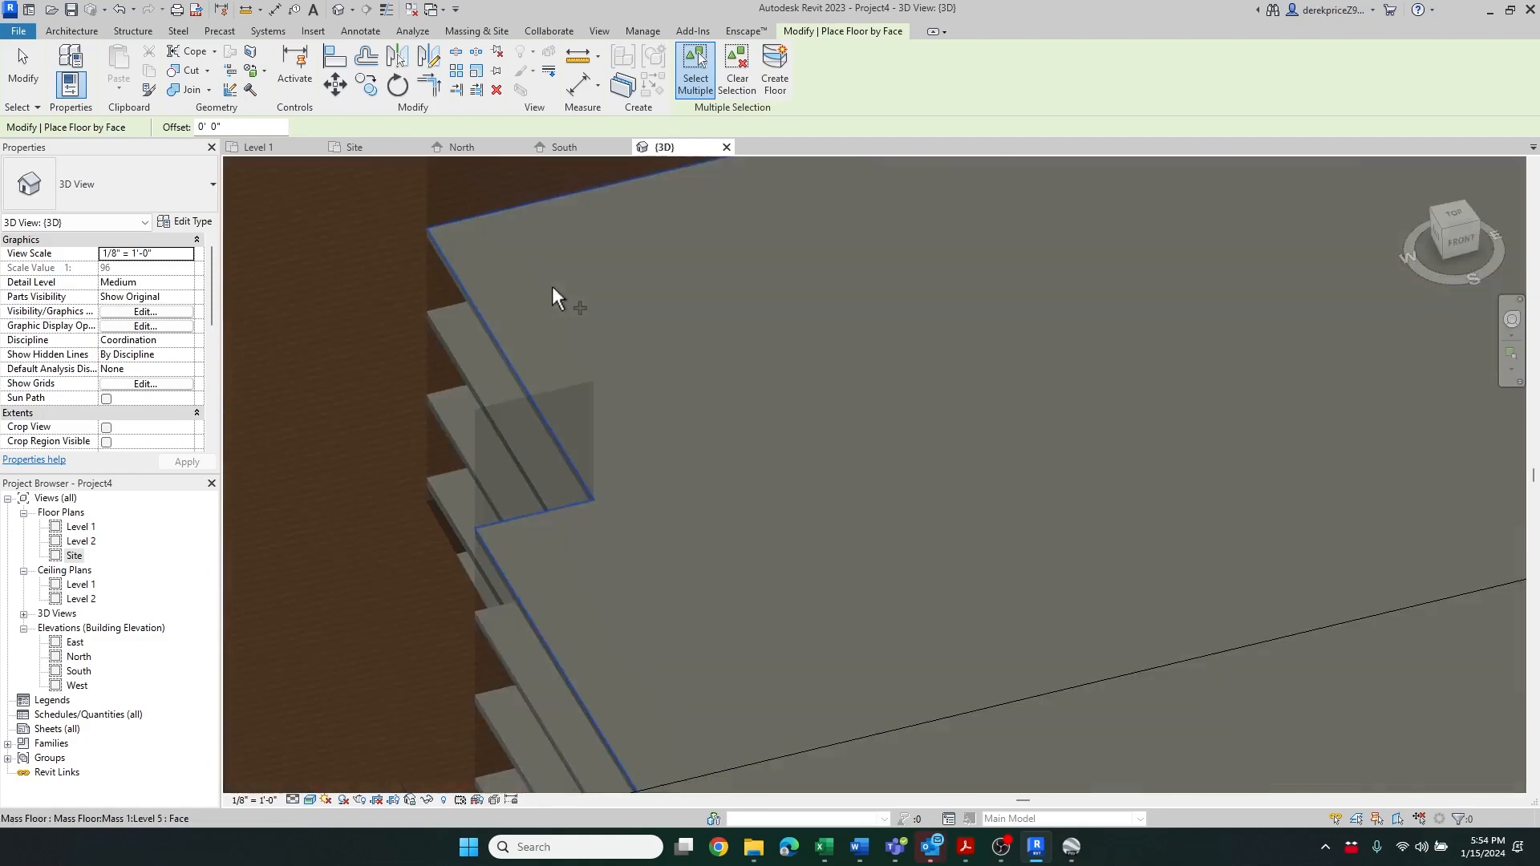
pyautogui.scroll(-4, 466, 374)
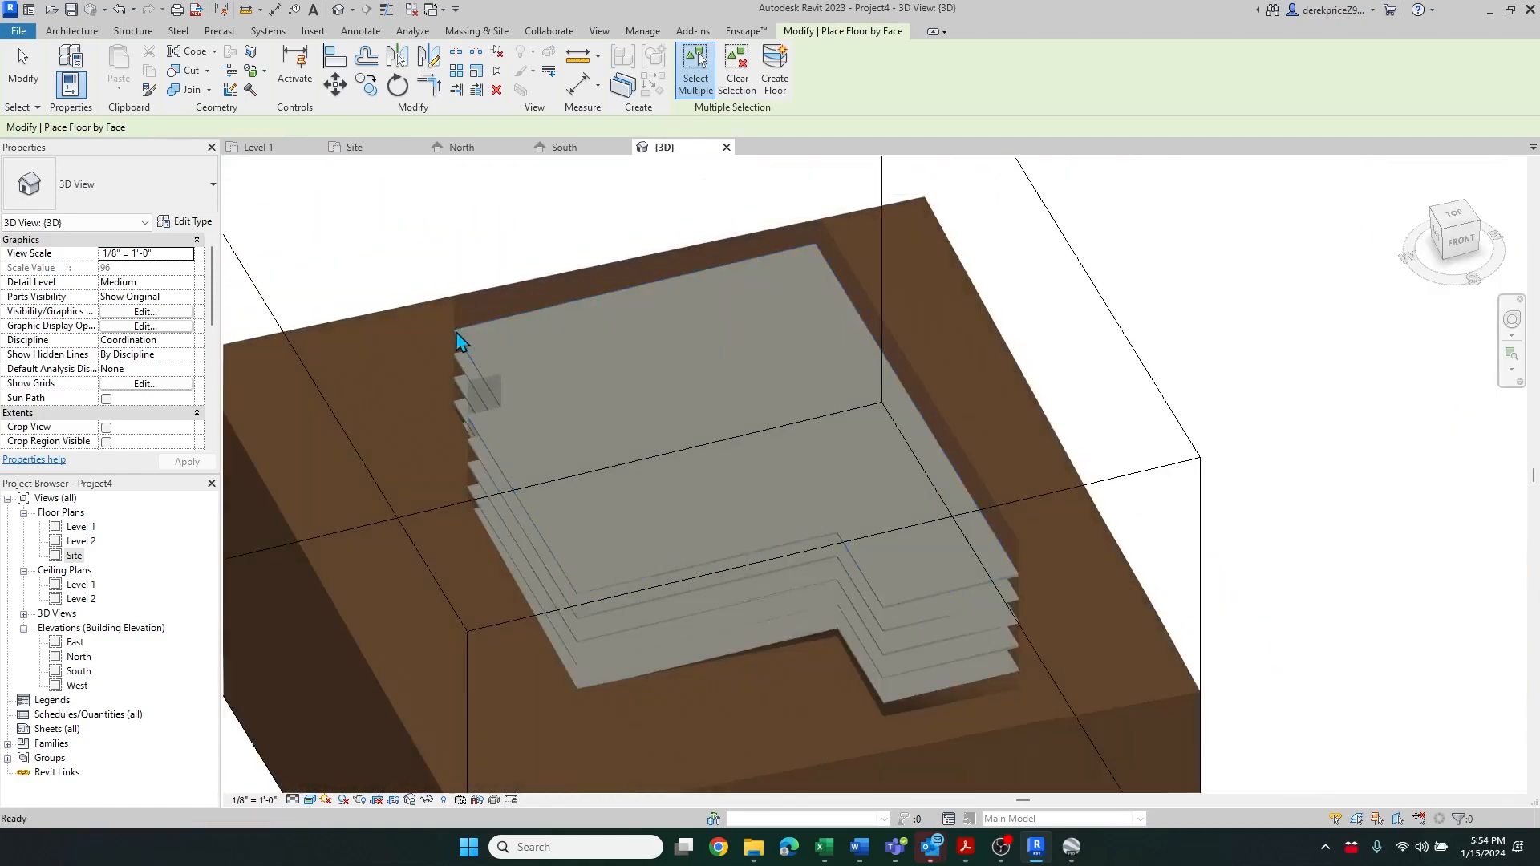
pyautogui.press('Escape')
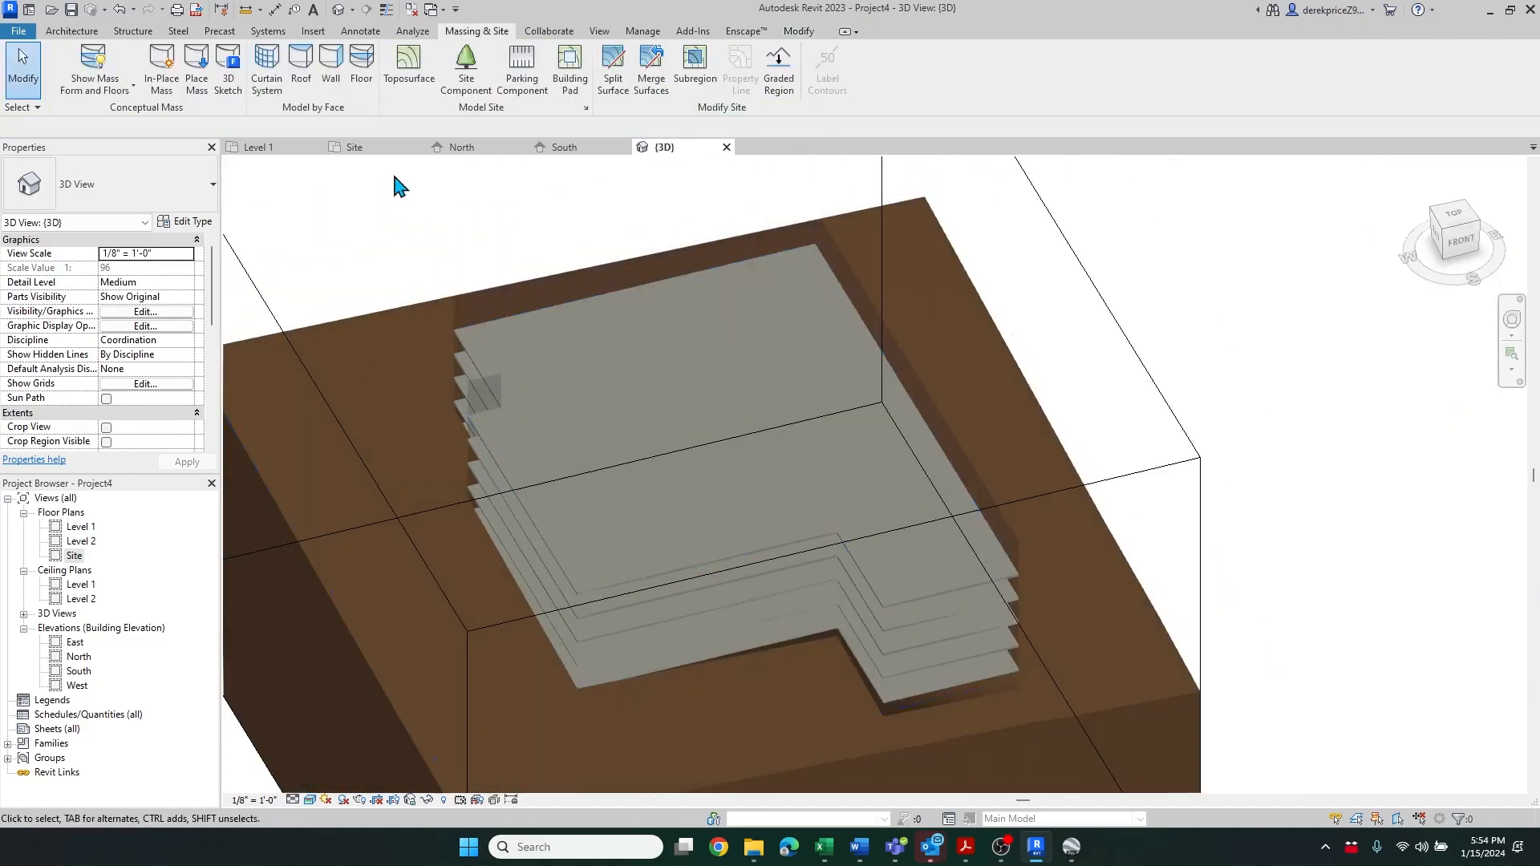
# Create a Generic - 12" roof by face on the mass's top face
pyautogui.click(303, 64)
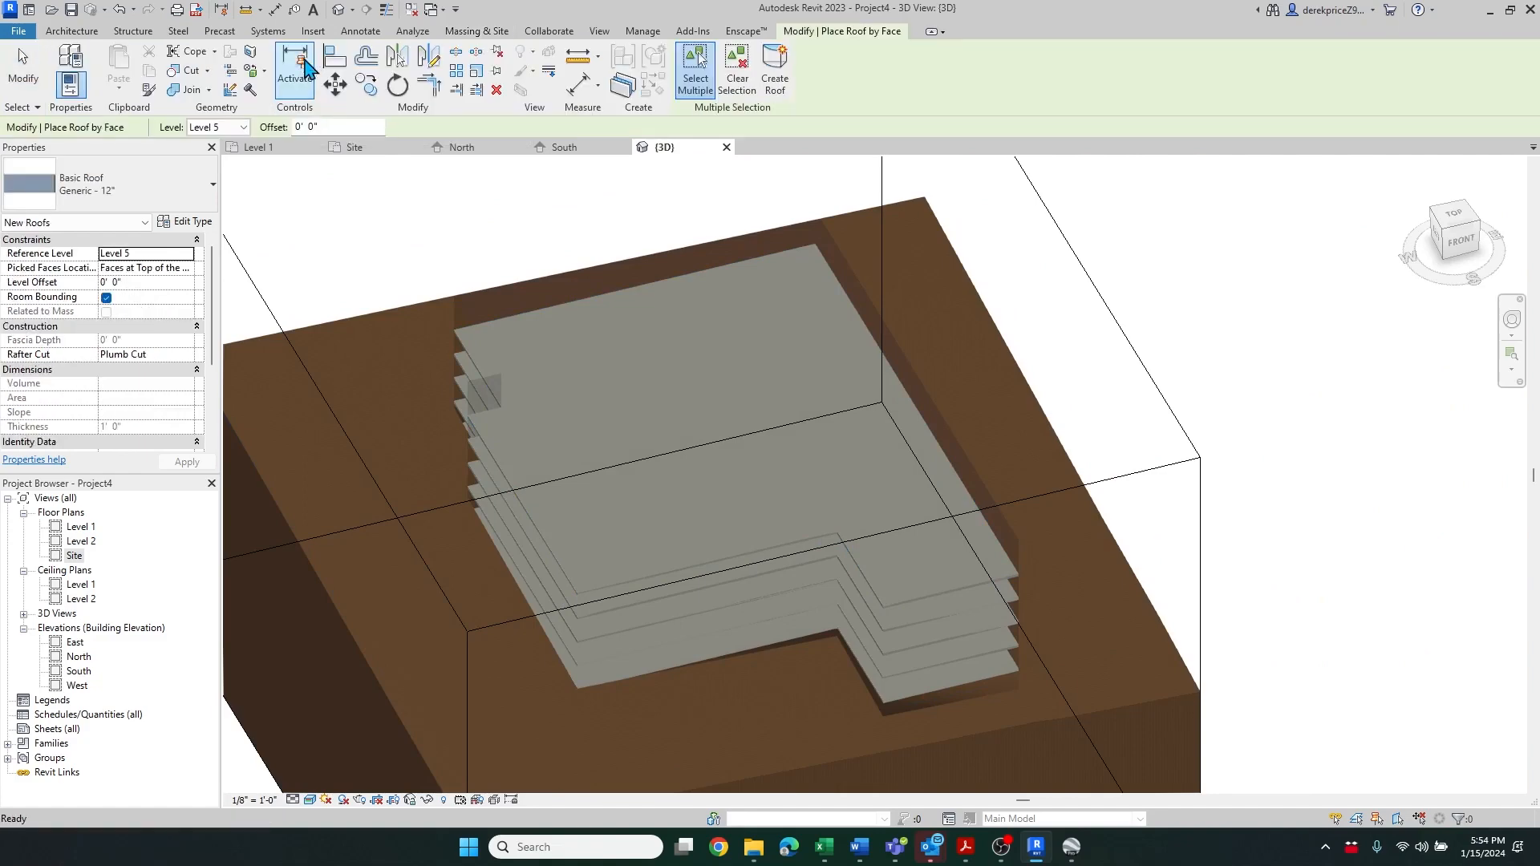
pyautogui.click(516, 332)
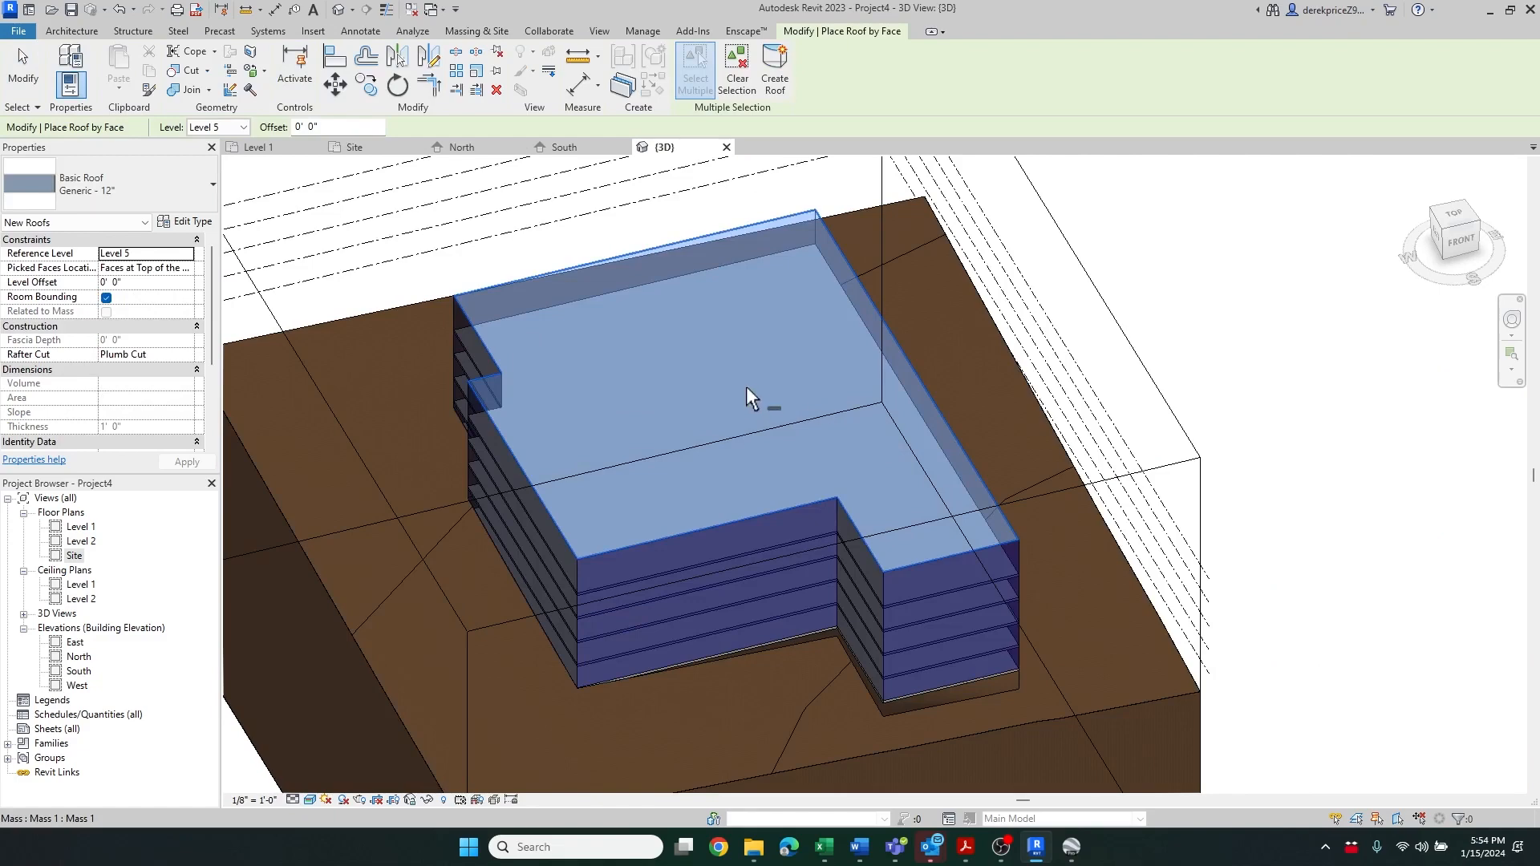
pyautogui.click(775, 73)
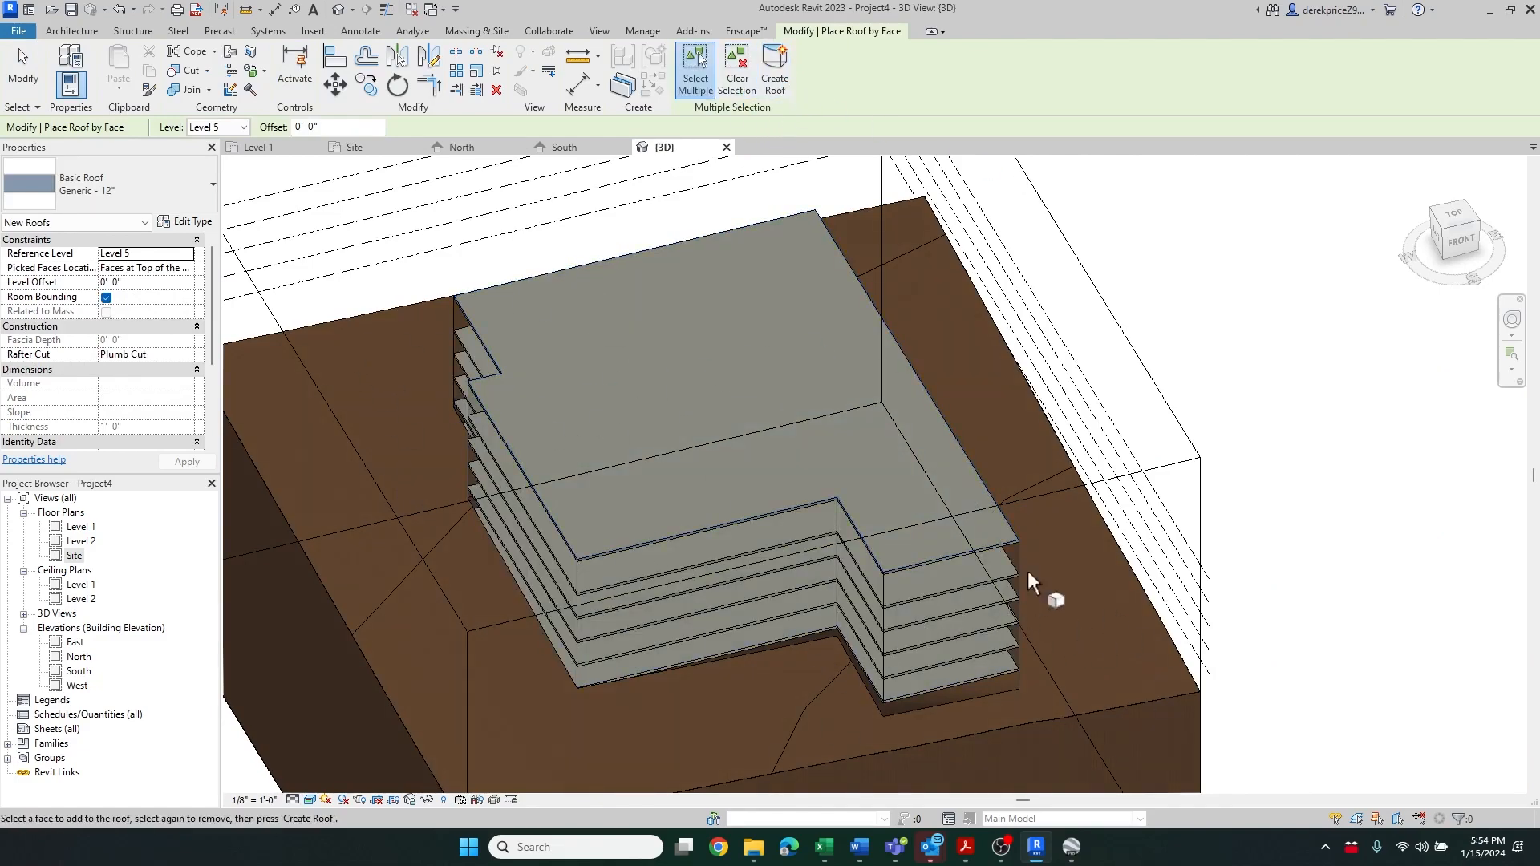
pyautogui.scroll(3, 720, 512)
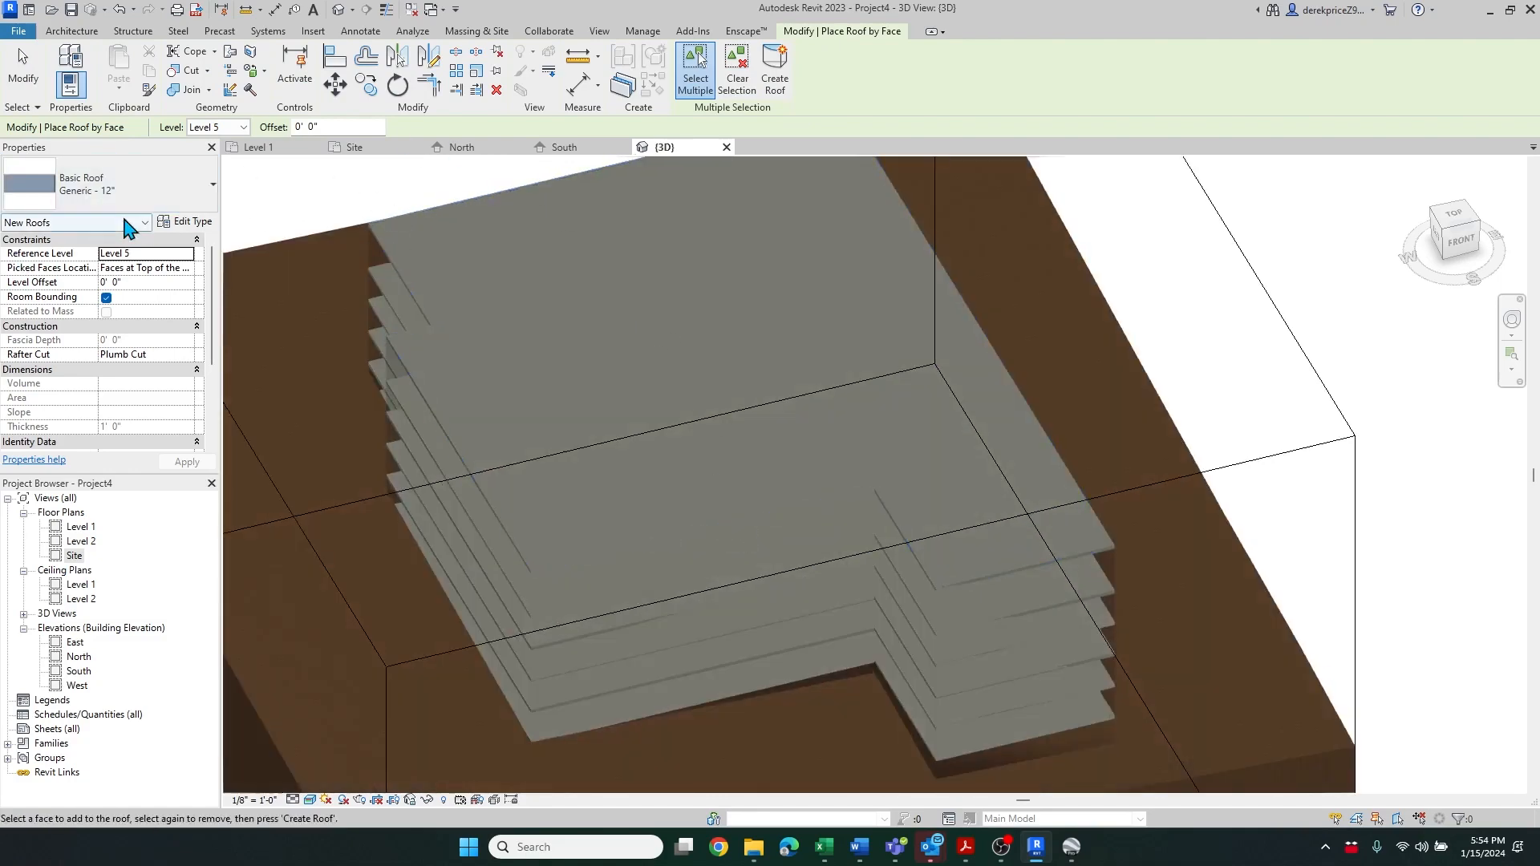
pyautogui.press('Escape')
pyautogui.press('Escape')
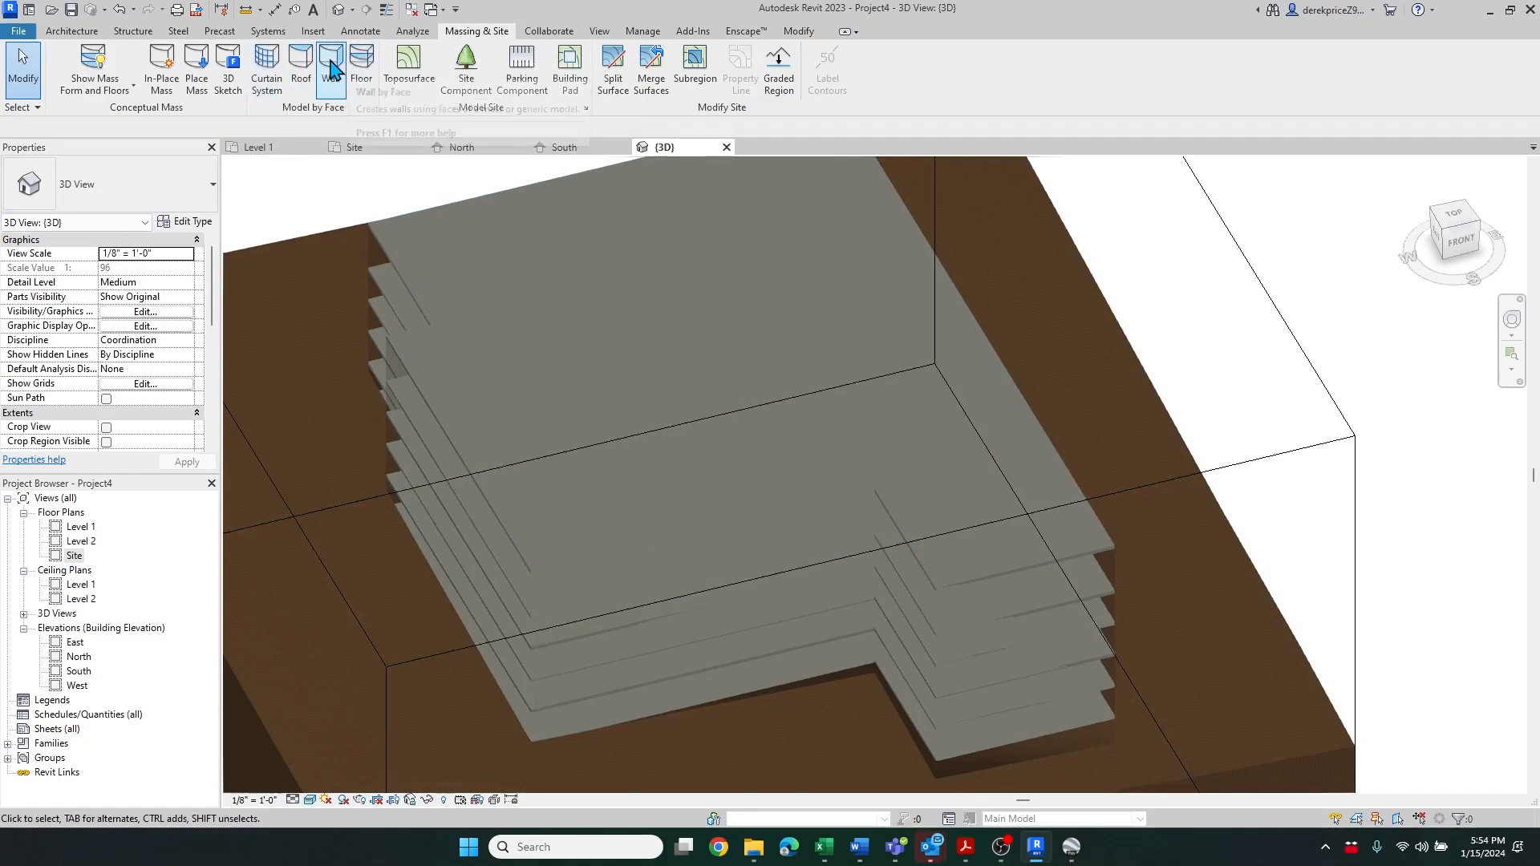
# Create a 5' x 10' curtain system by face on three side faces of the mass
pyautogui.click(267, 81)
pyautogui.click(613, 645)
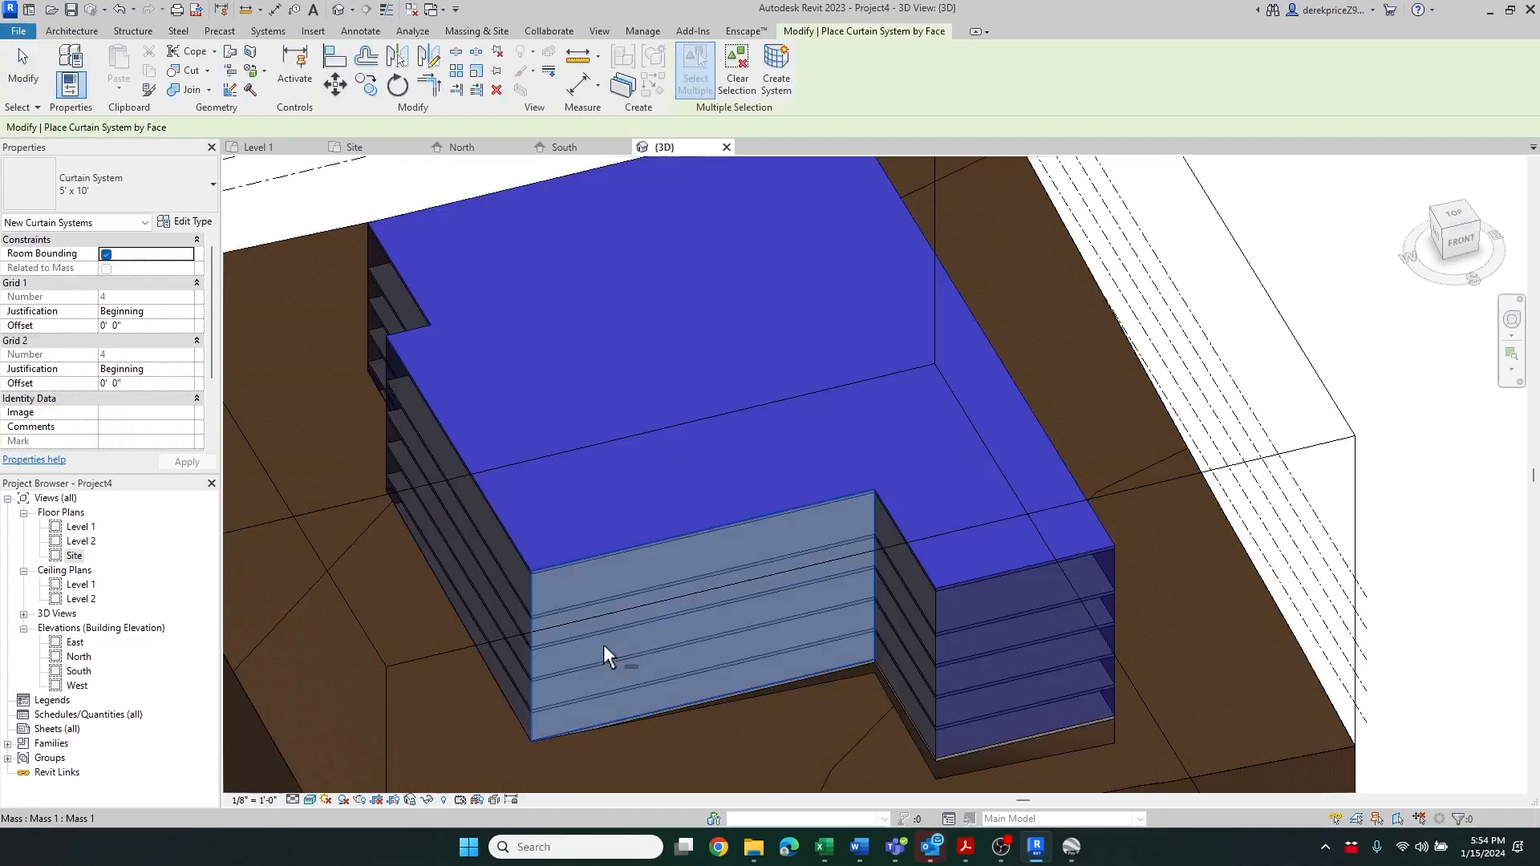
pyautogui.click(435, 515)
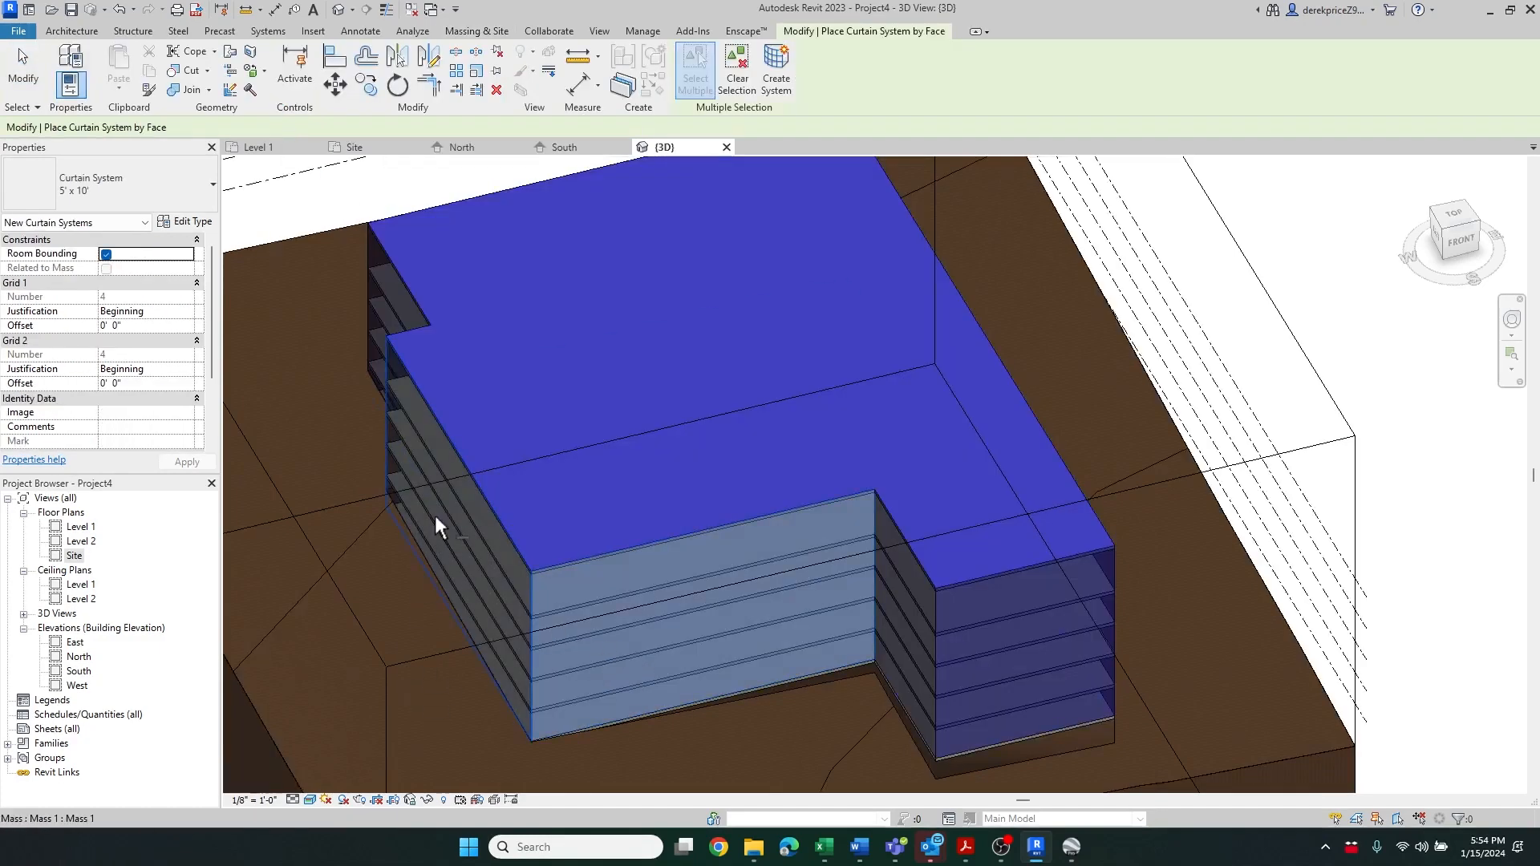
pyautogui.scroll(-2, 389, 489)
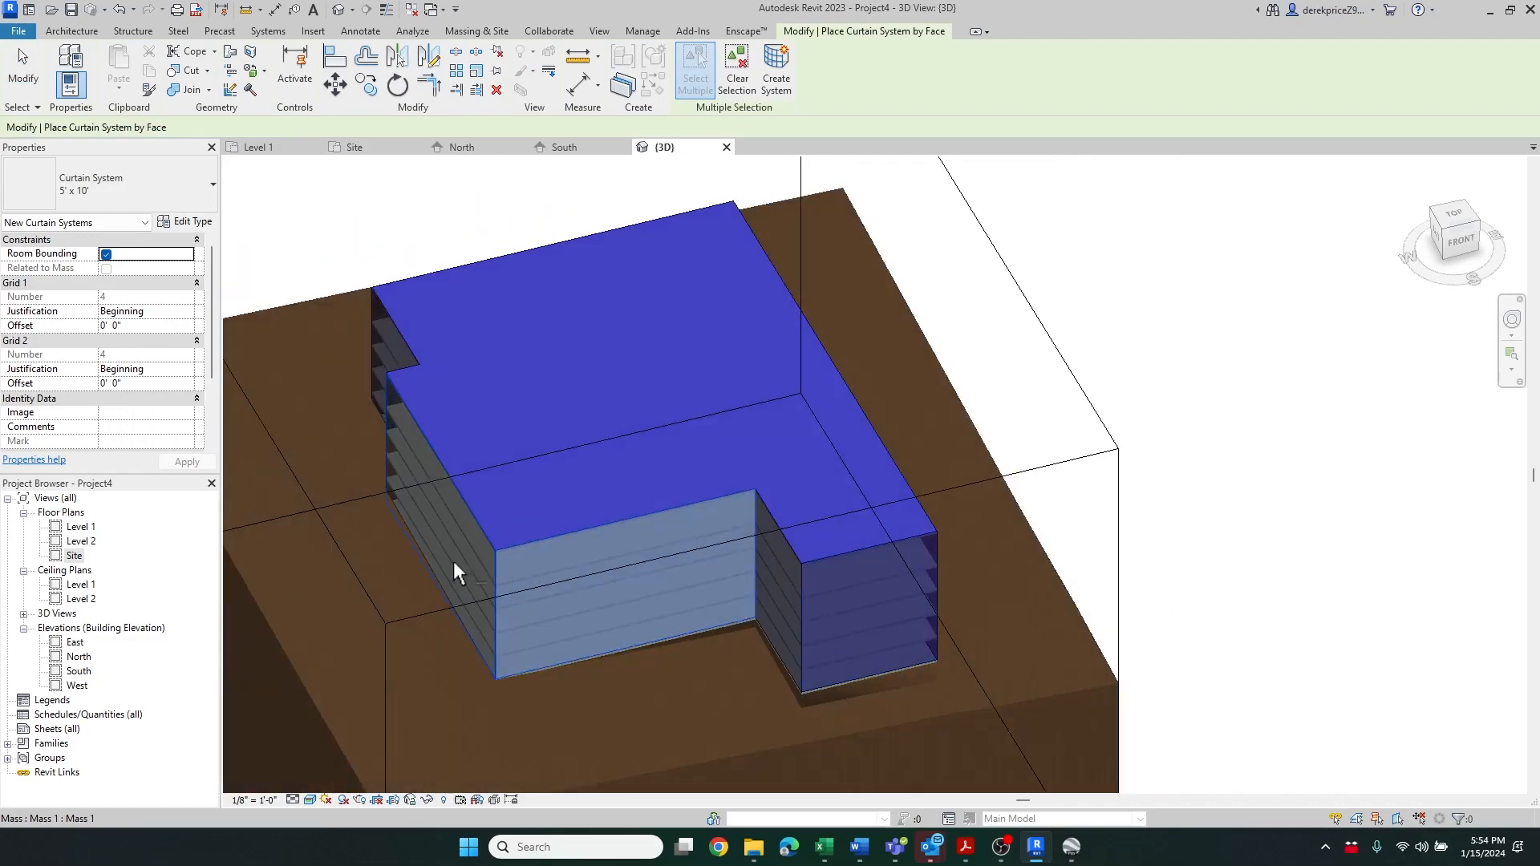
pyautogui.keyDown('shift'); pyautogui.moveTo(720, 698); pyautogui.dragTo(1181, 663, button='middle'); pyautogui.keyUp('shift')
pyautogui.click(738, 443)
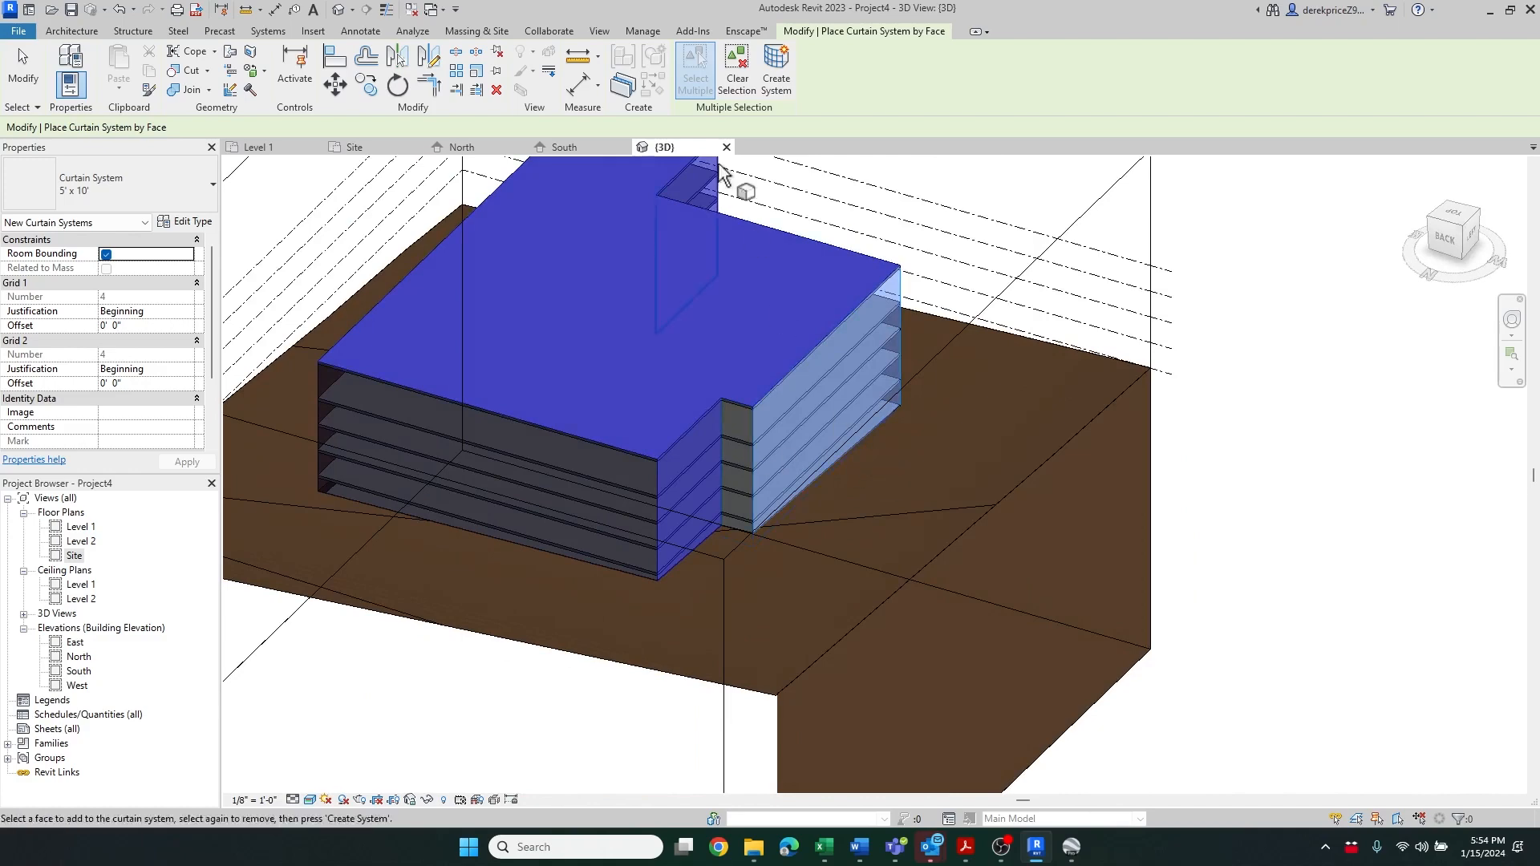
pyautogui.click(776, 72)
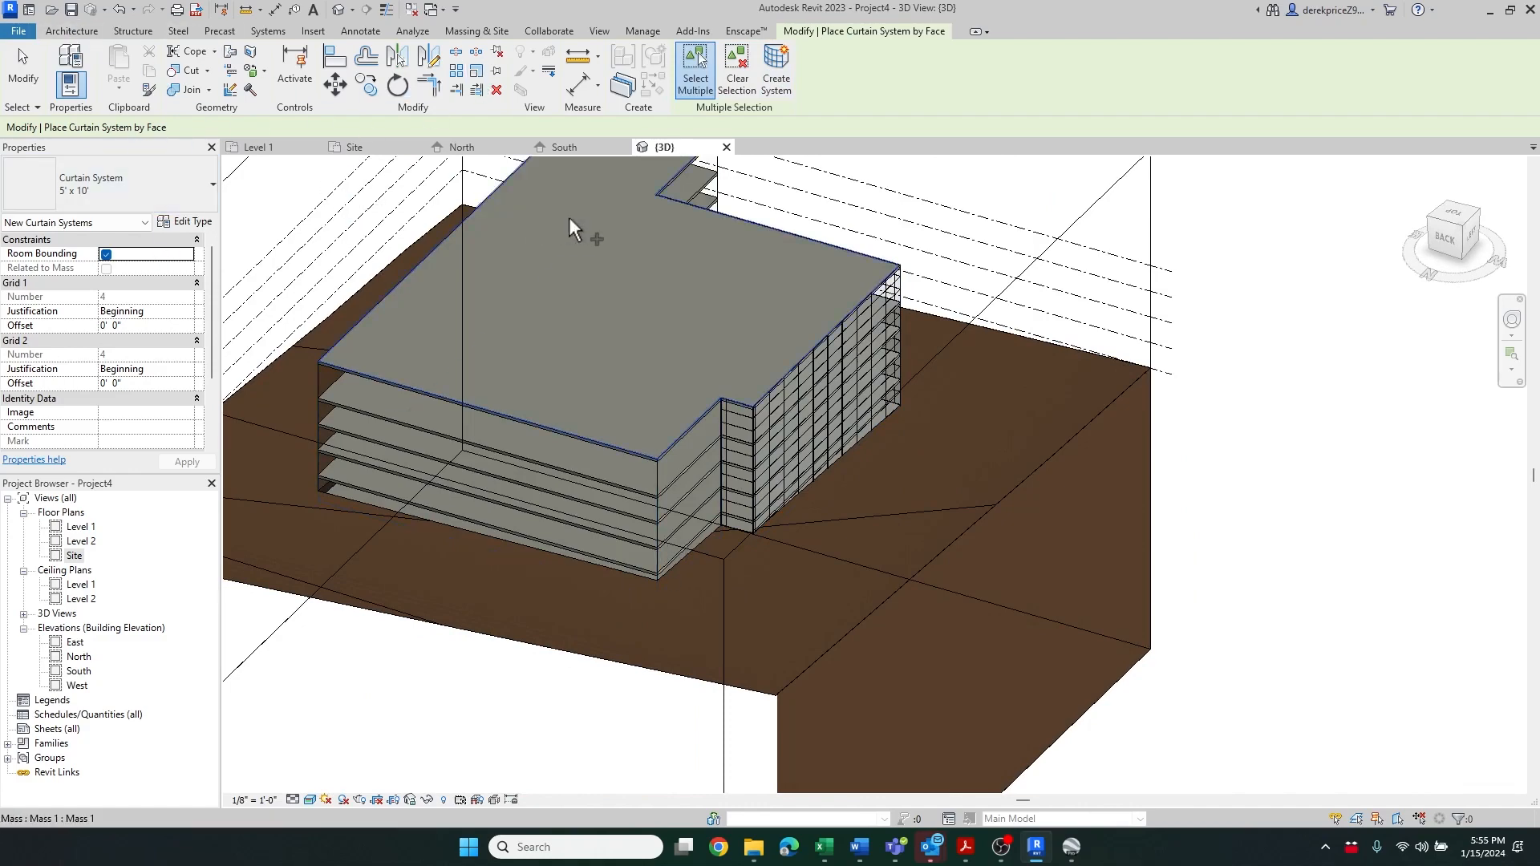
pyautogui.press('Escape')
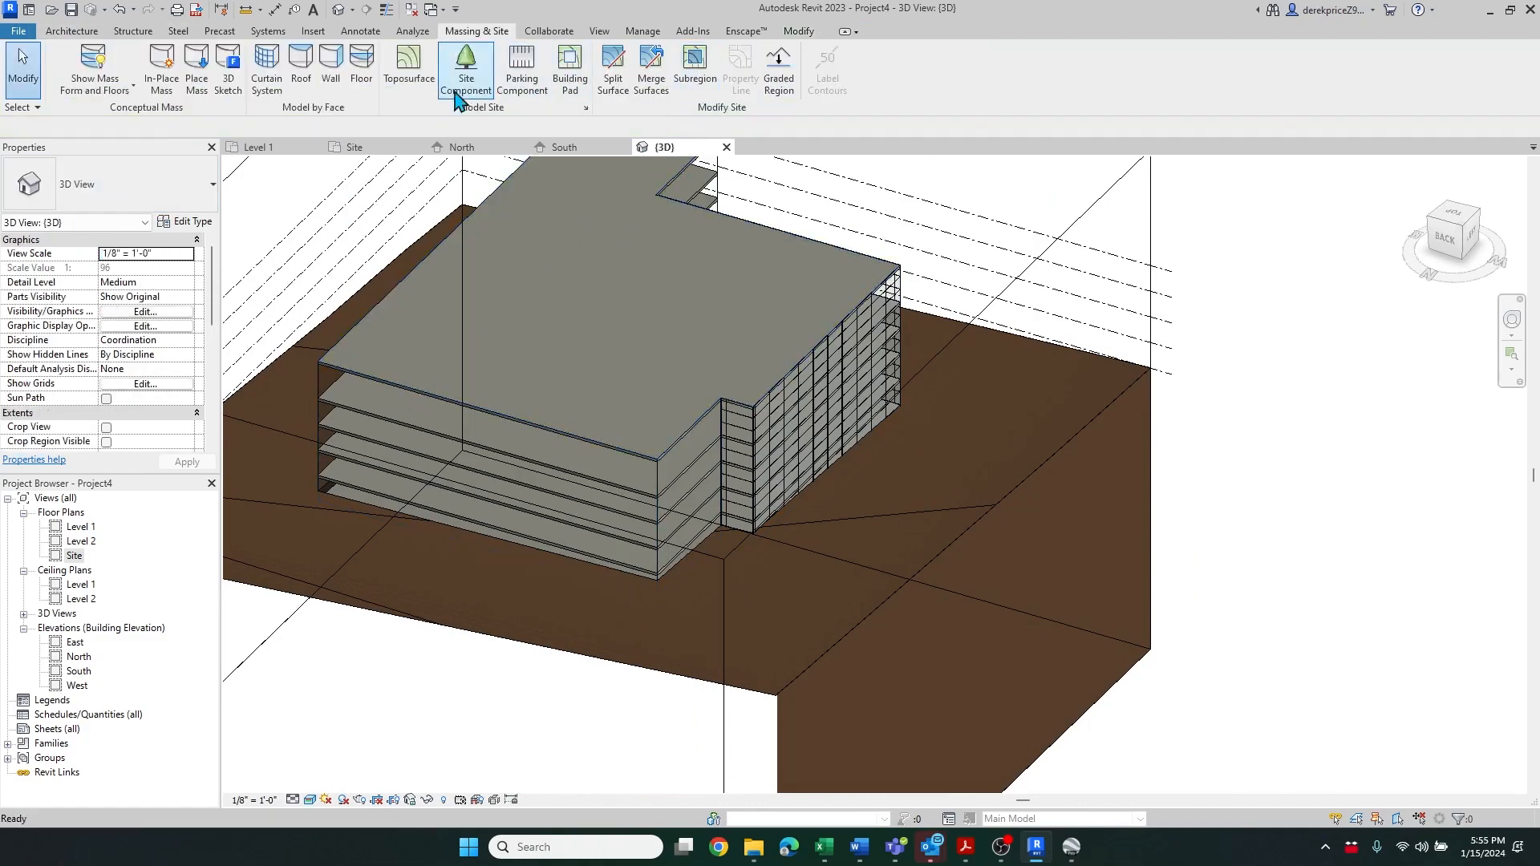
pyautogui.click(331, 71)
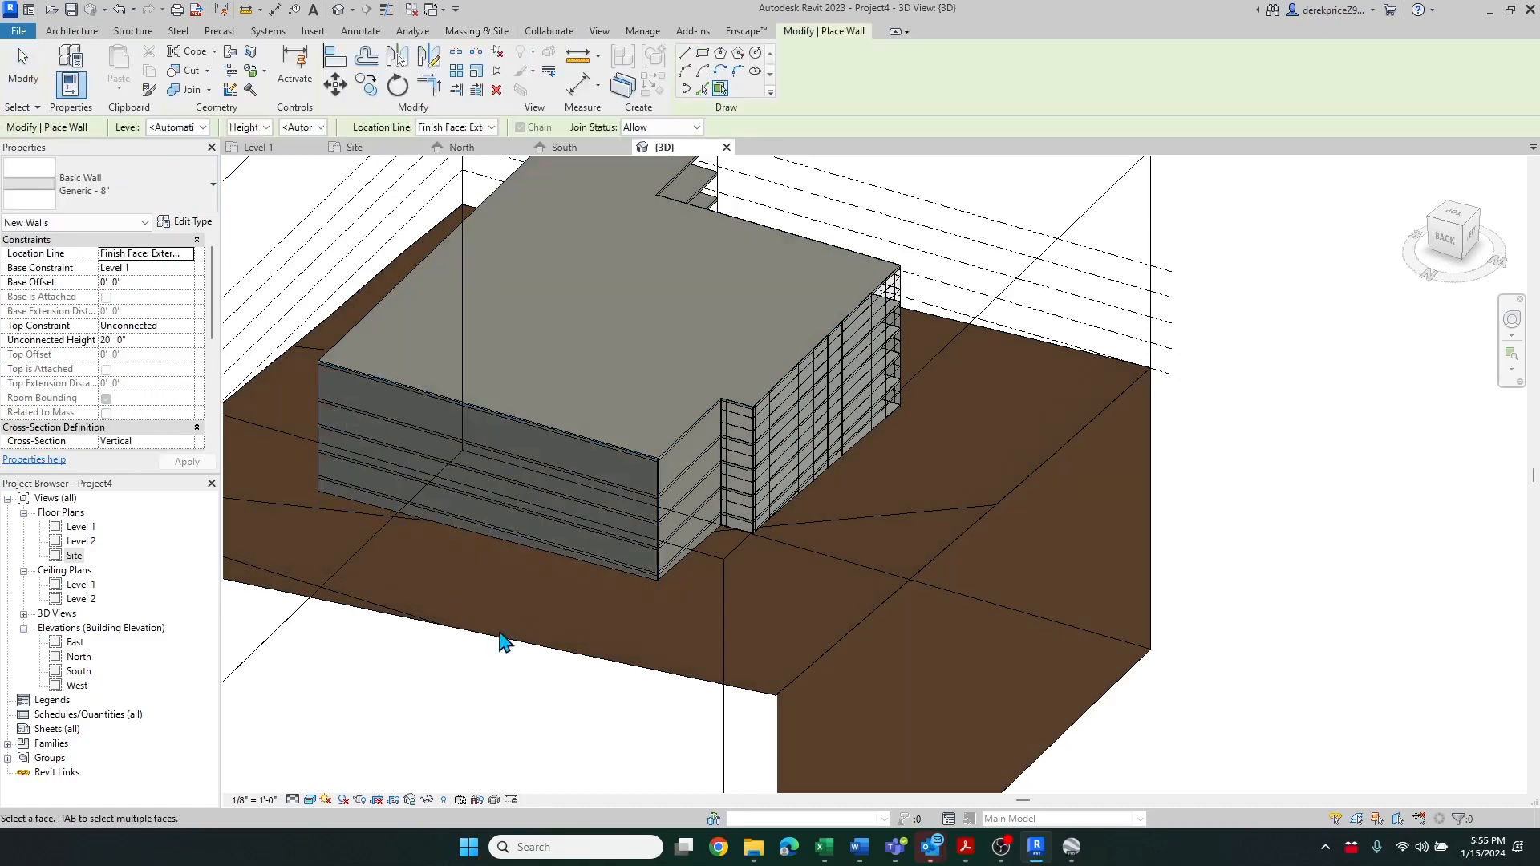
pyautogui.keyDown('shift'); pyautogui.moveTo(652, 682); pyautogui.dragTo(972, 691, button='middle'); pyautogui.keyUp('shift')
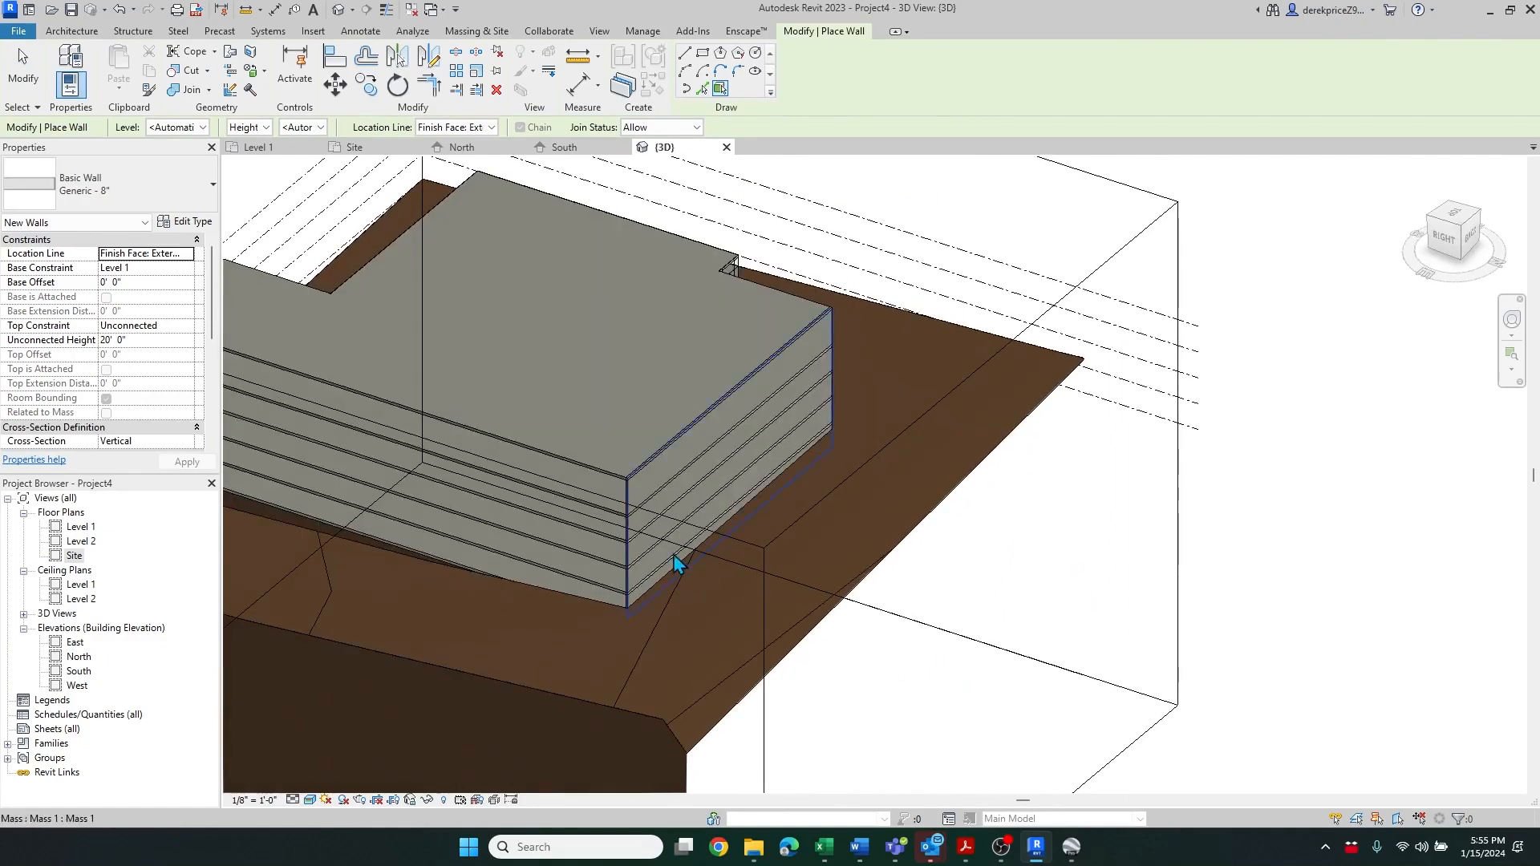
pyautogui.scroll(-5, 1094, 612)
pyautogui.keyDown('shift'); pyautogui.moveTo(1094, 612); pyautogui.dragTo(1040, 628, button='middle'); pyautogui.keyUp('shift')
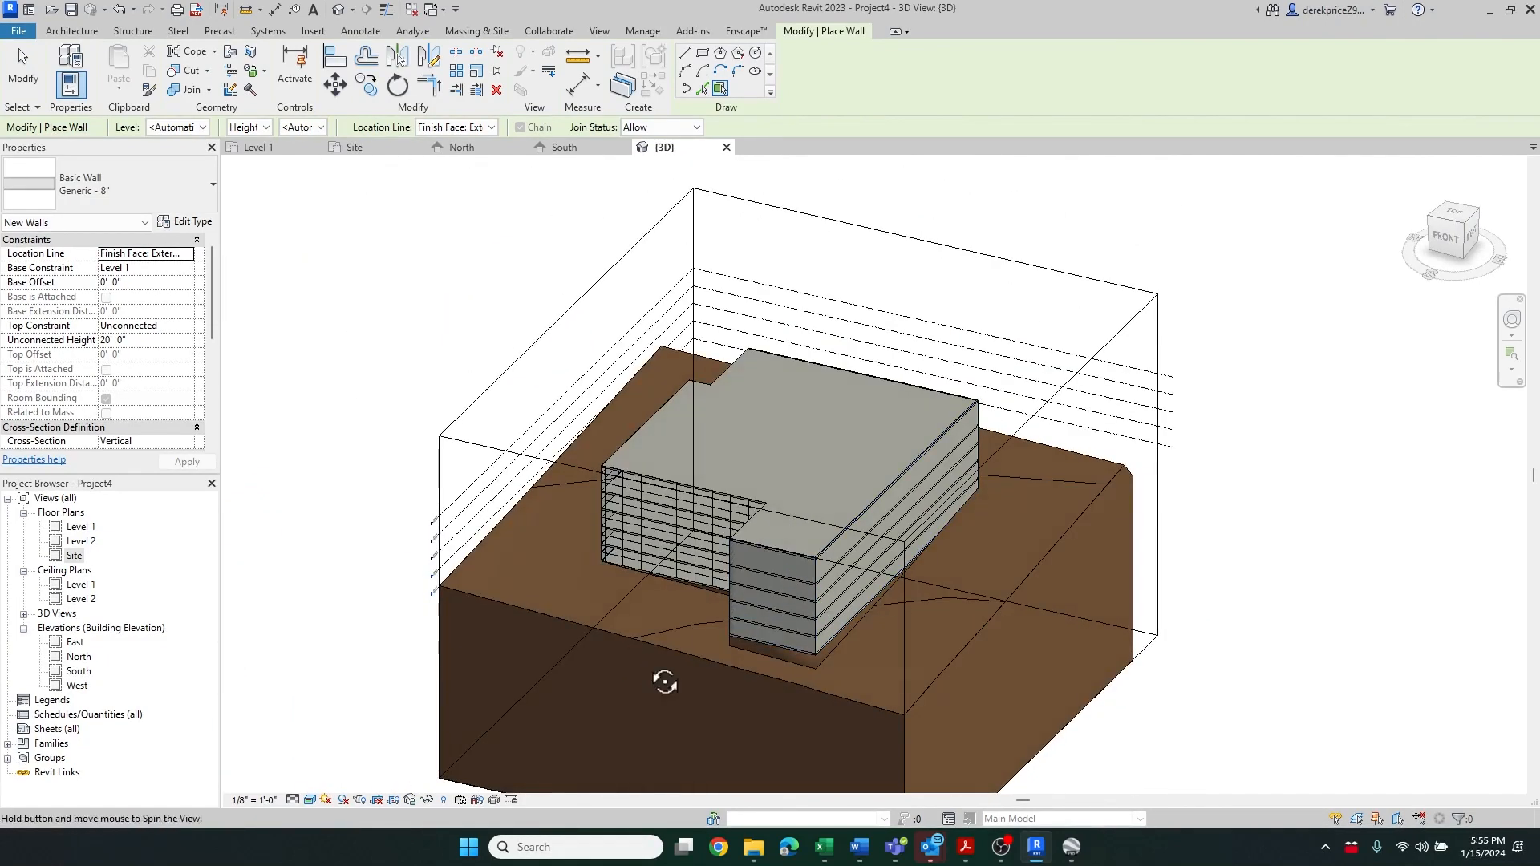
pyautogui.keyDown('shift'); pyautogui.moveTo(642, 654); pyautogui.dragTo(946, 658, button='middle'); pyautogui.keyUp('shift')
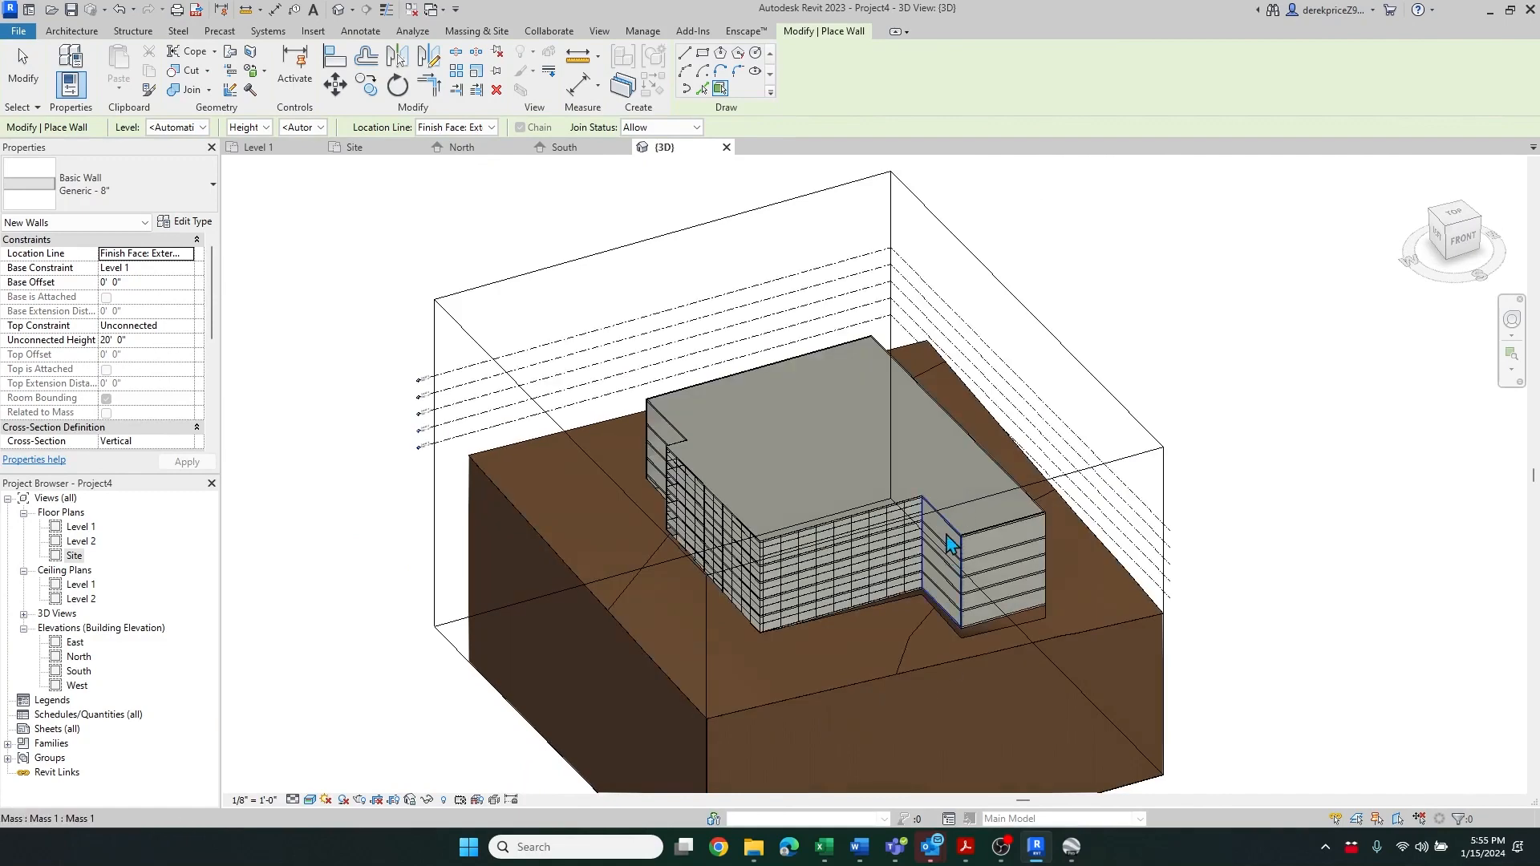
pyautogui.scroll(3, 1160, 610)
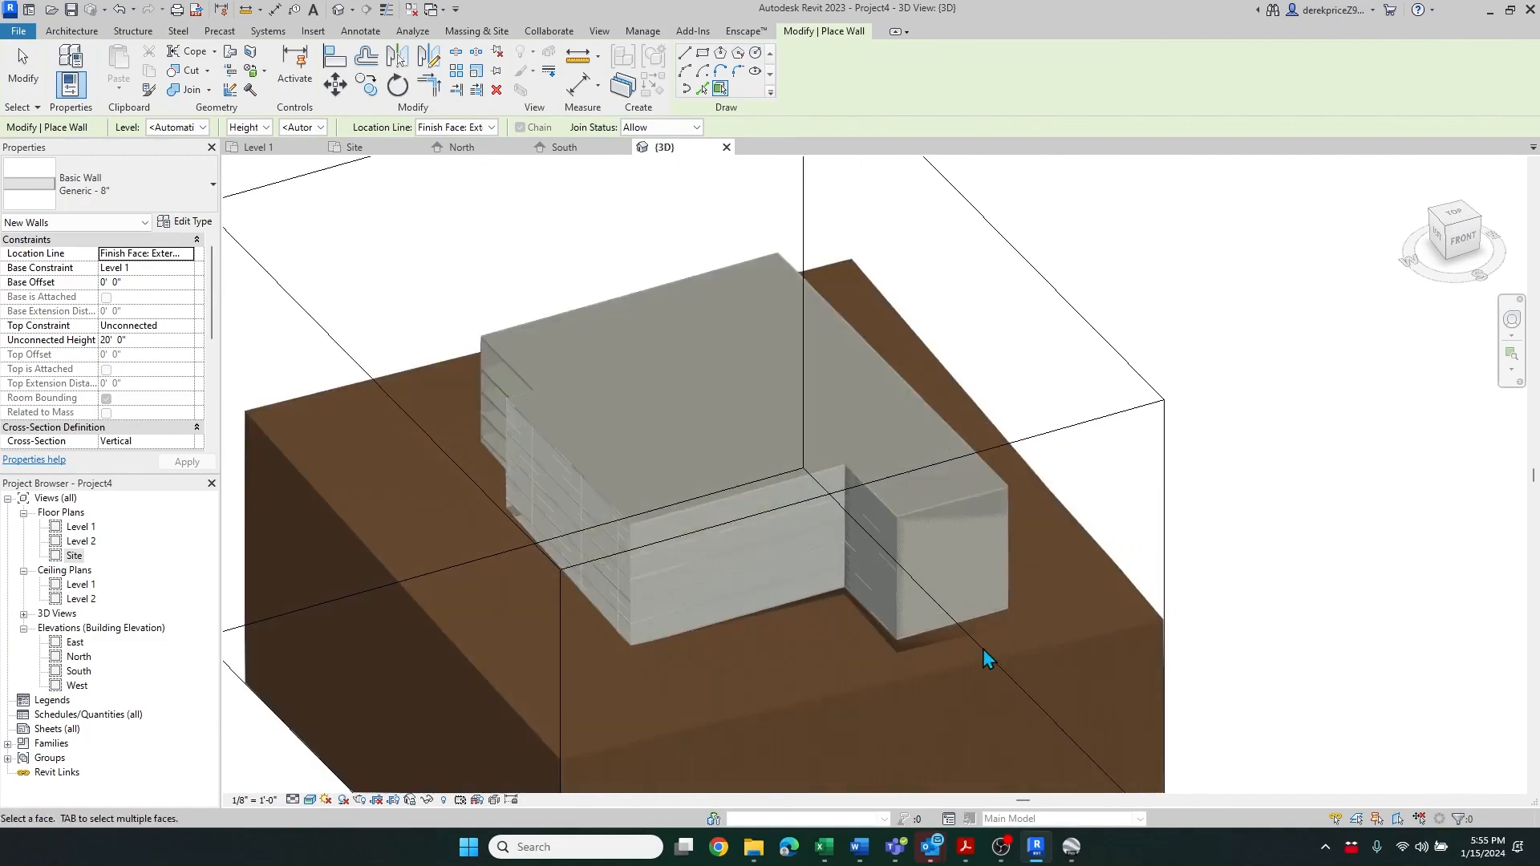
pyautogui.press('Escape')
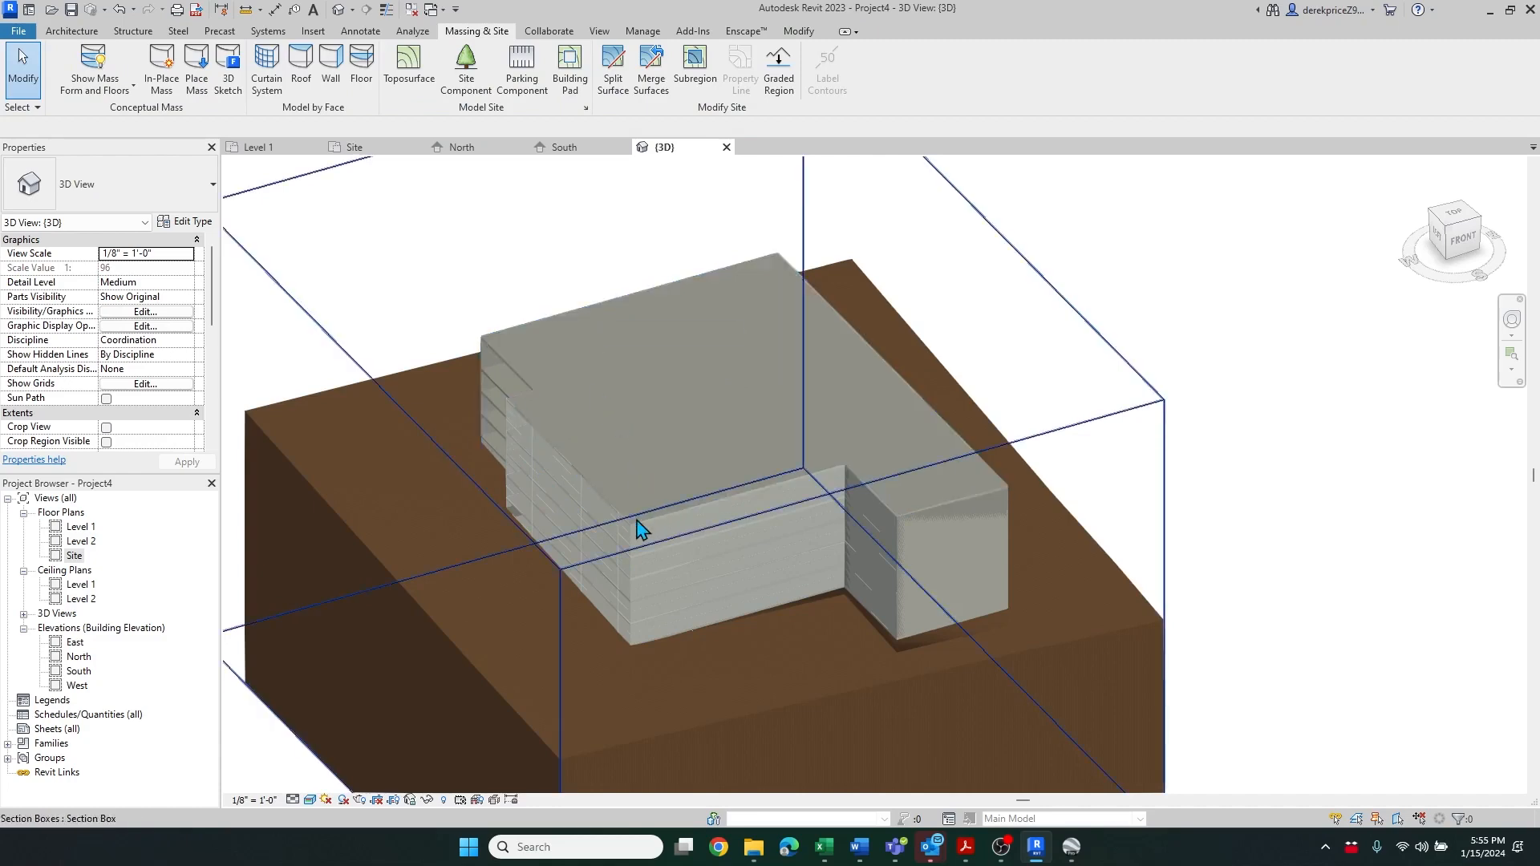
# Create a new schedule for the Floors category
pyautogui.keyDown('shift'); pyautogui.moveTo(687, 622); pyautogui.dragTo(575, 562, button='middle'); pyautogui.keyUp('shift')
pyautogui.scroll(3, 921, 530)
pyautogui.scroll(-3, 575, 562)
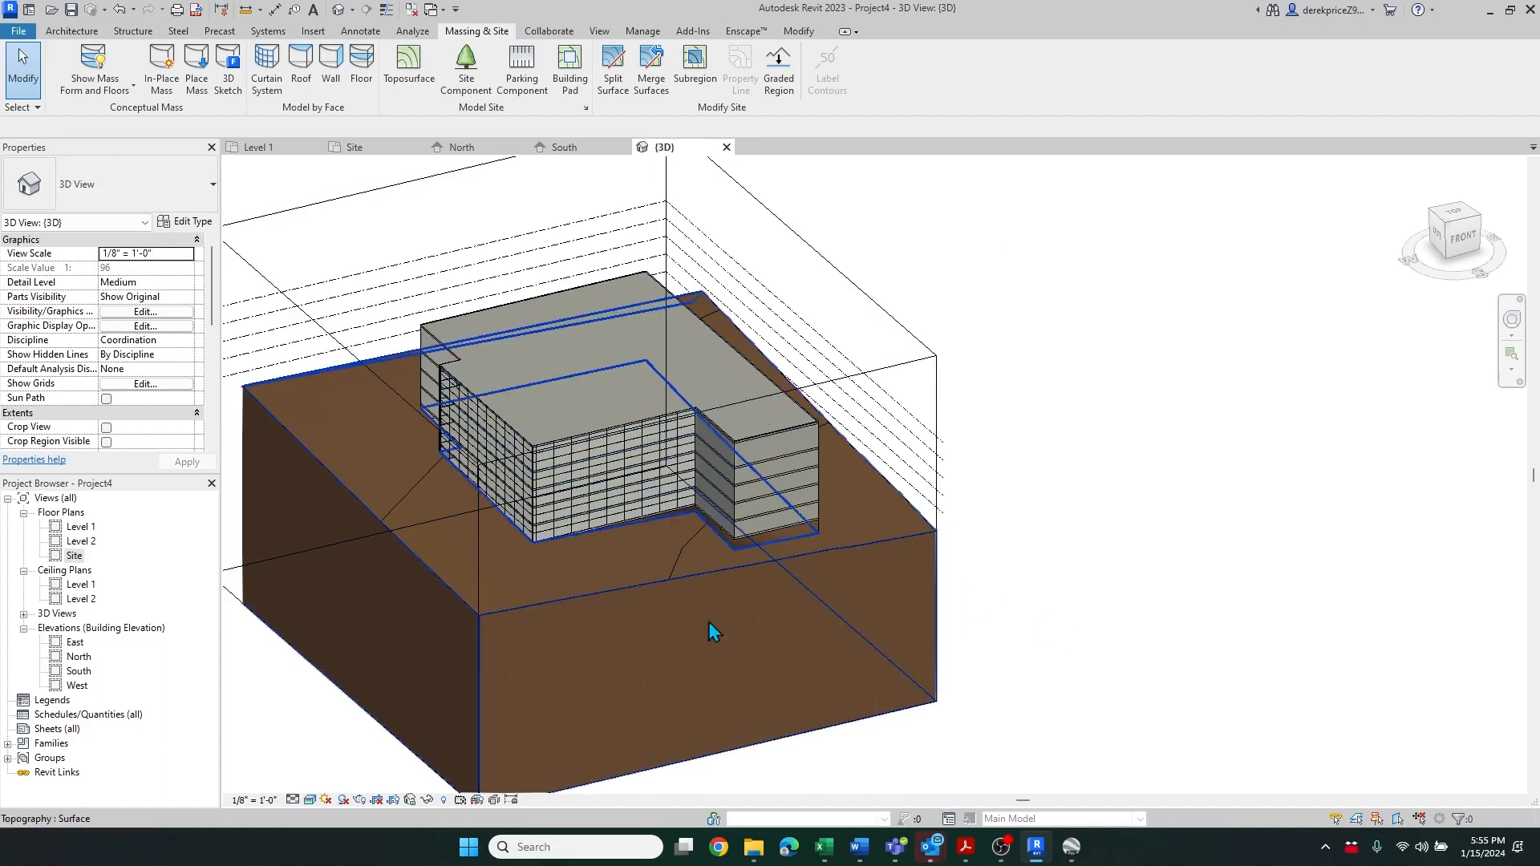
pyautogui.click(600, 32)
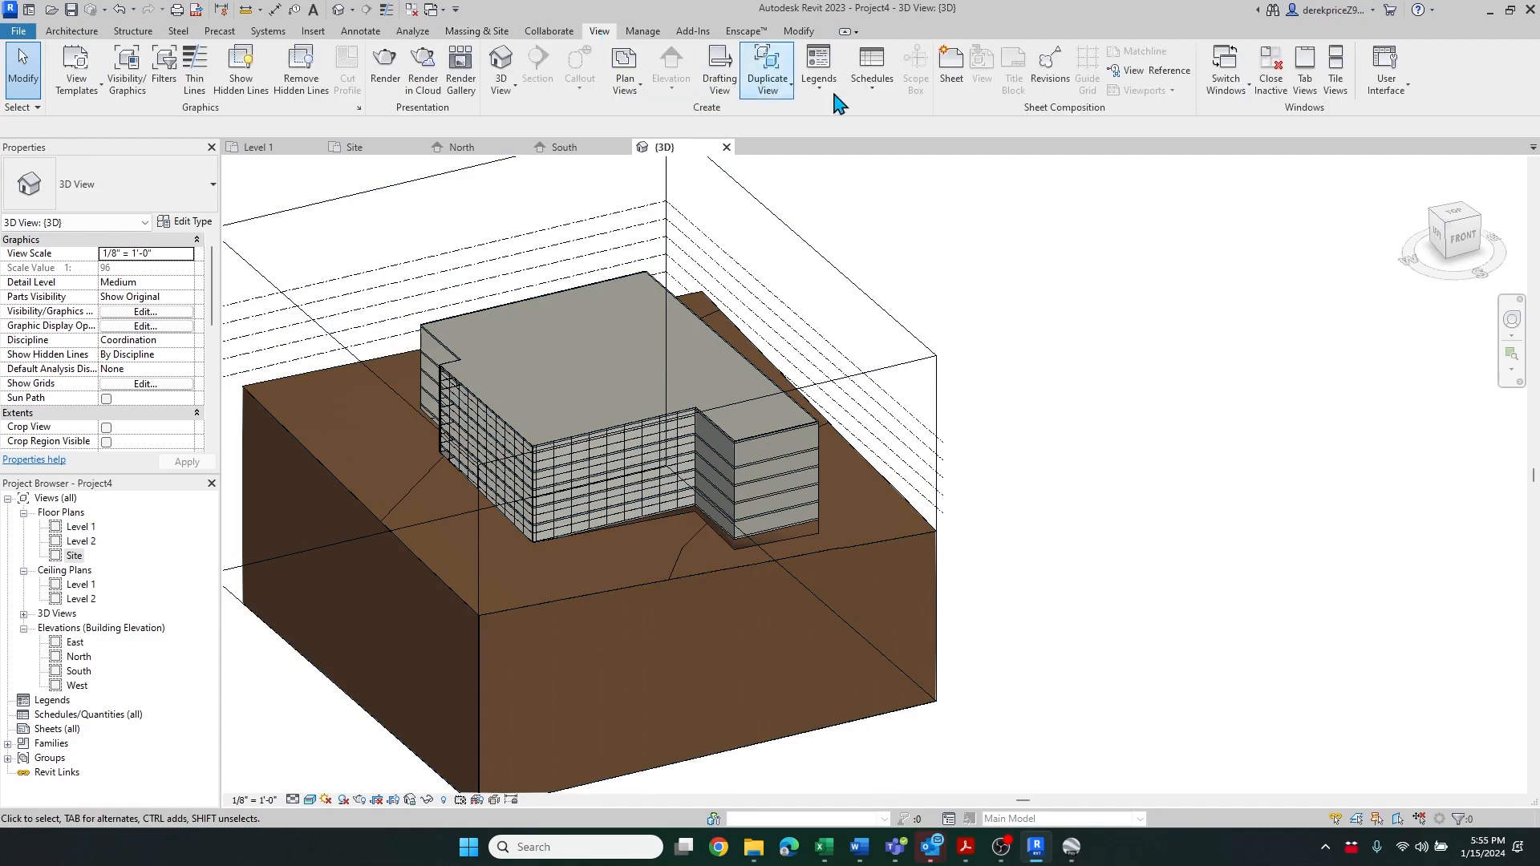
pyautogui.click(879, 92)
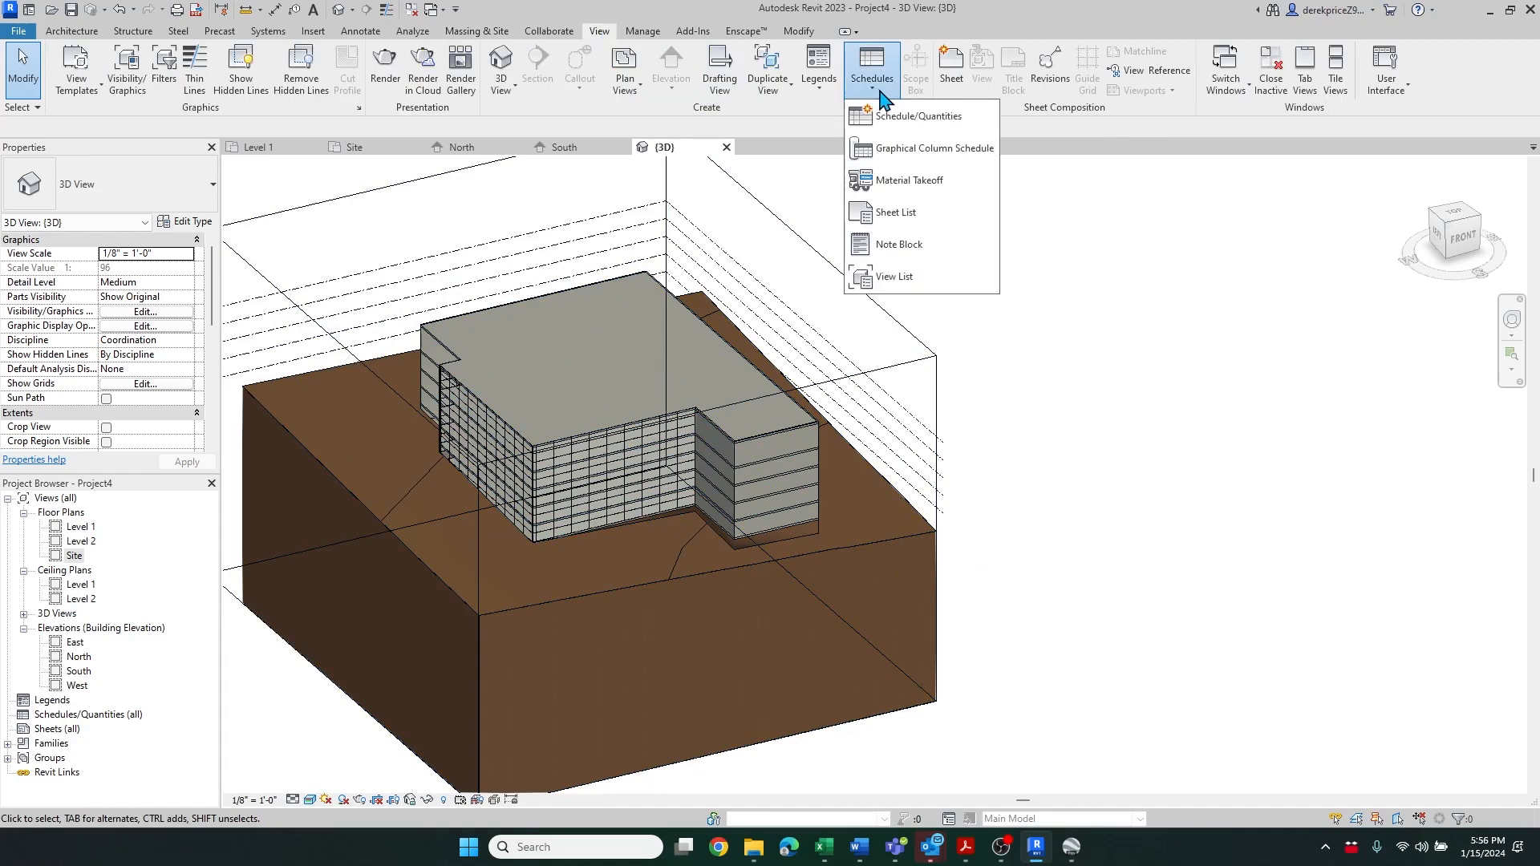
pyautogui.click(920, 120)
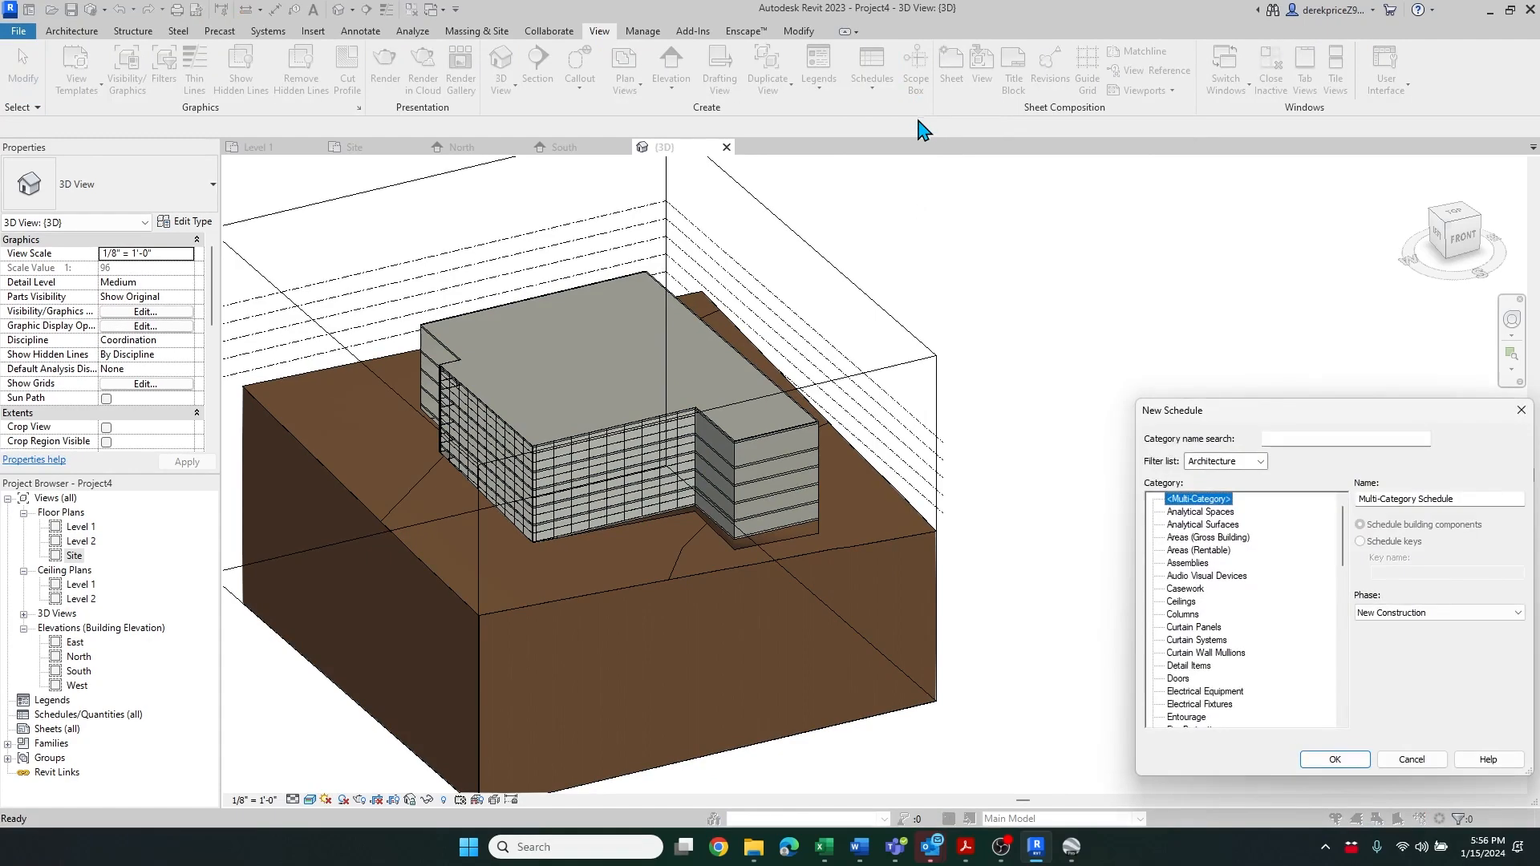
pyautogui.moveTo(1319, 416); pyautogui.dragTo(1154, 207)
pyautogui.scroll(-1, 1166, 369)
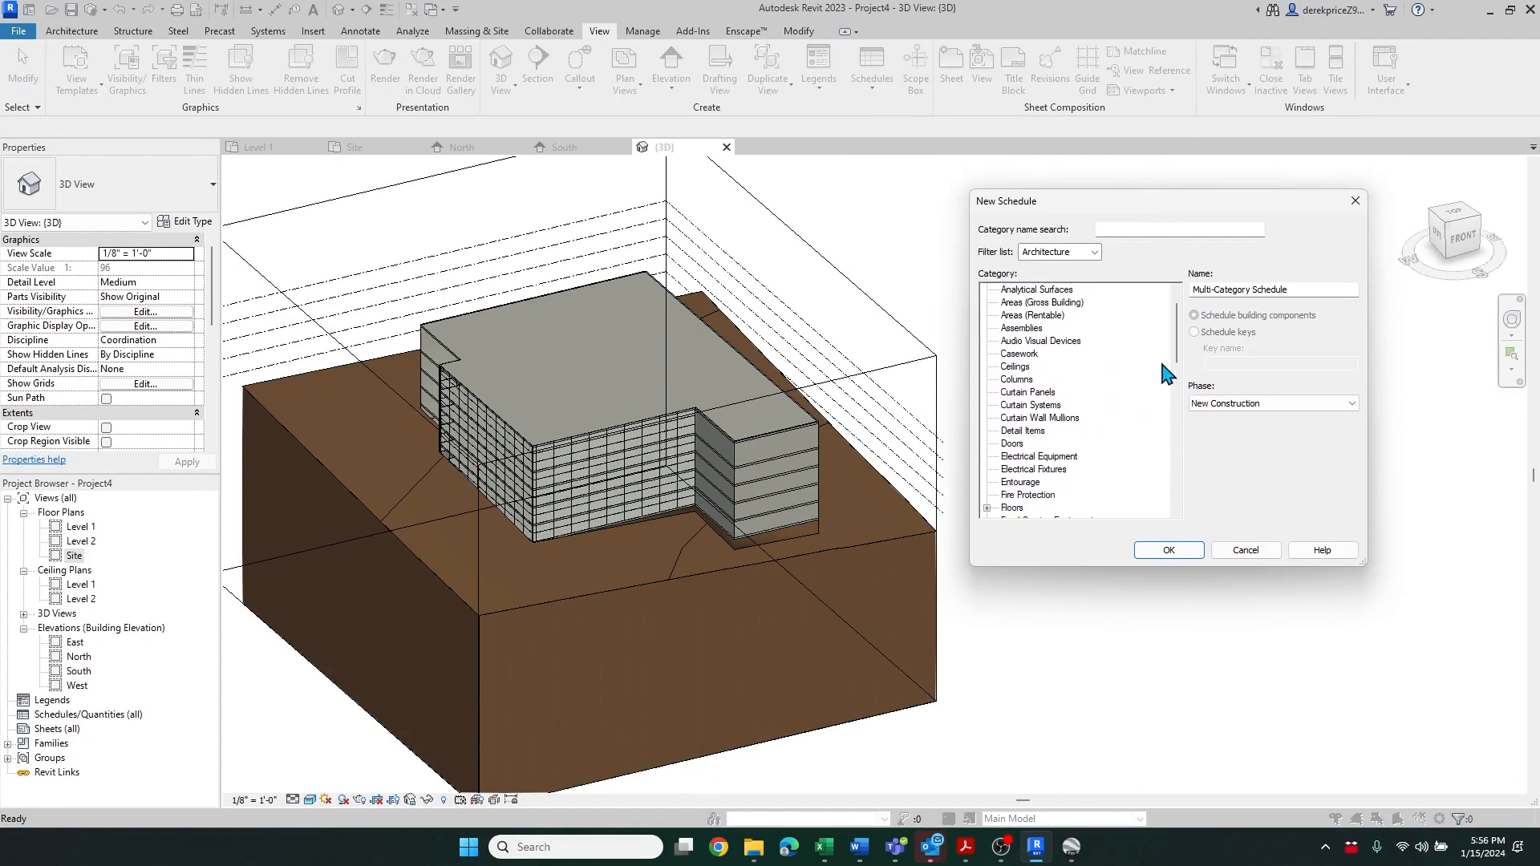
pyautogui.click(1013, 509)
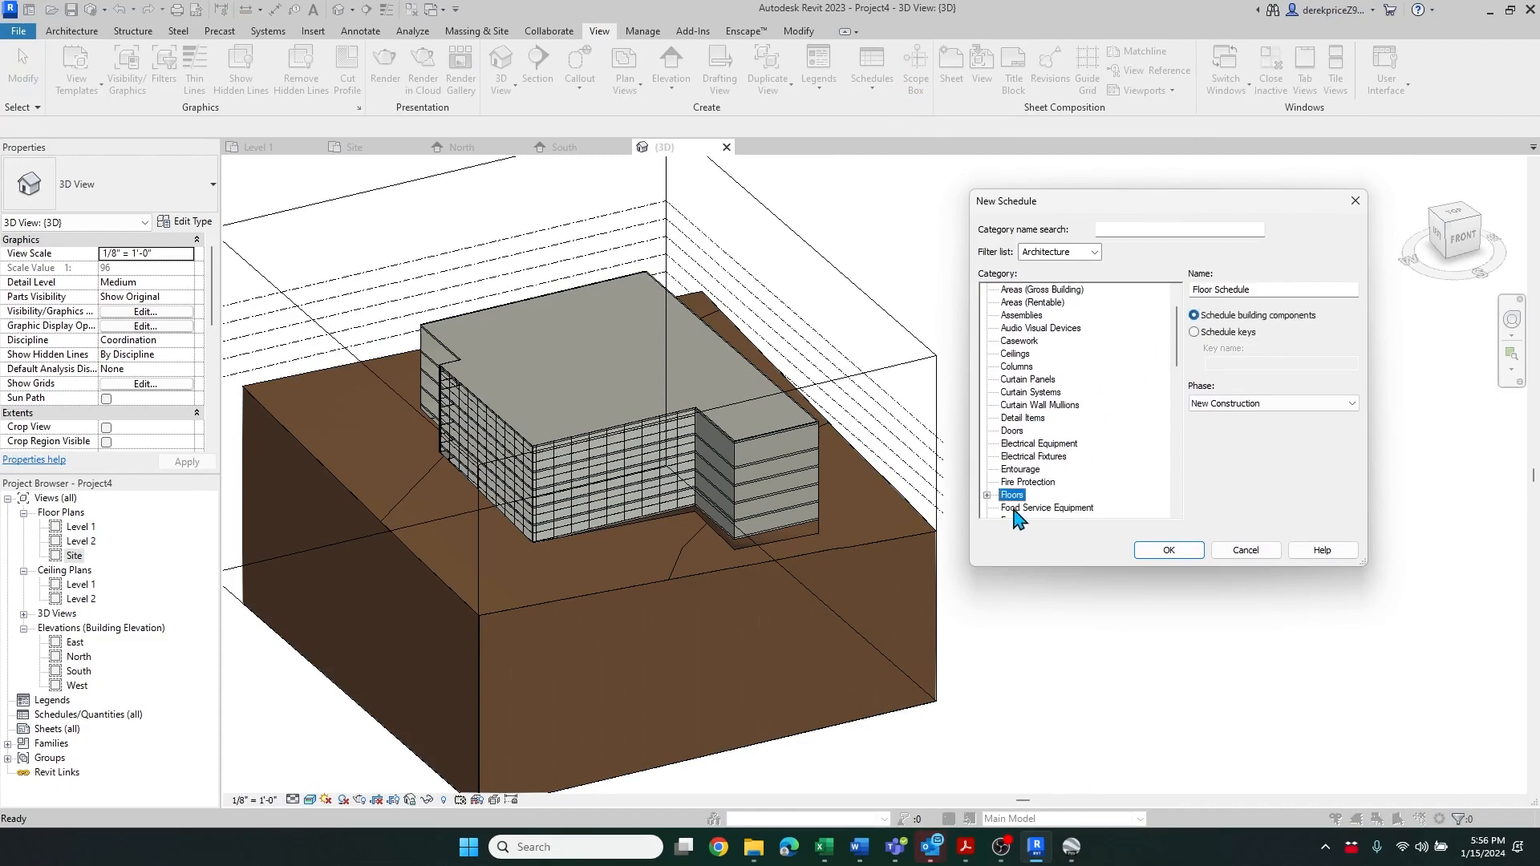
pyautogui.click(1168, 551)
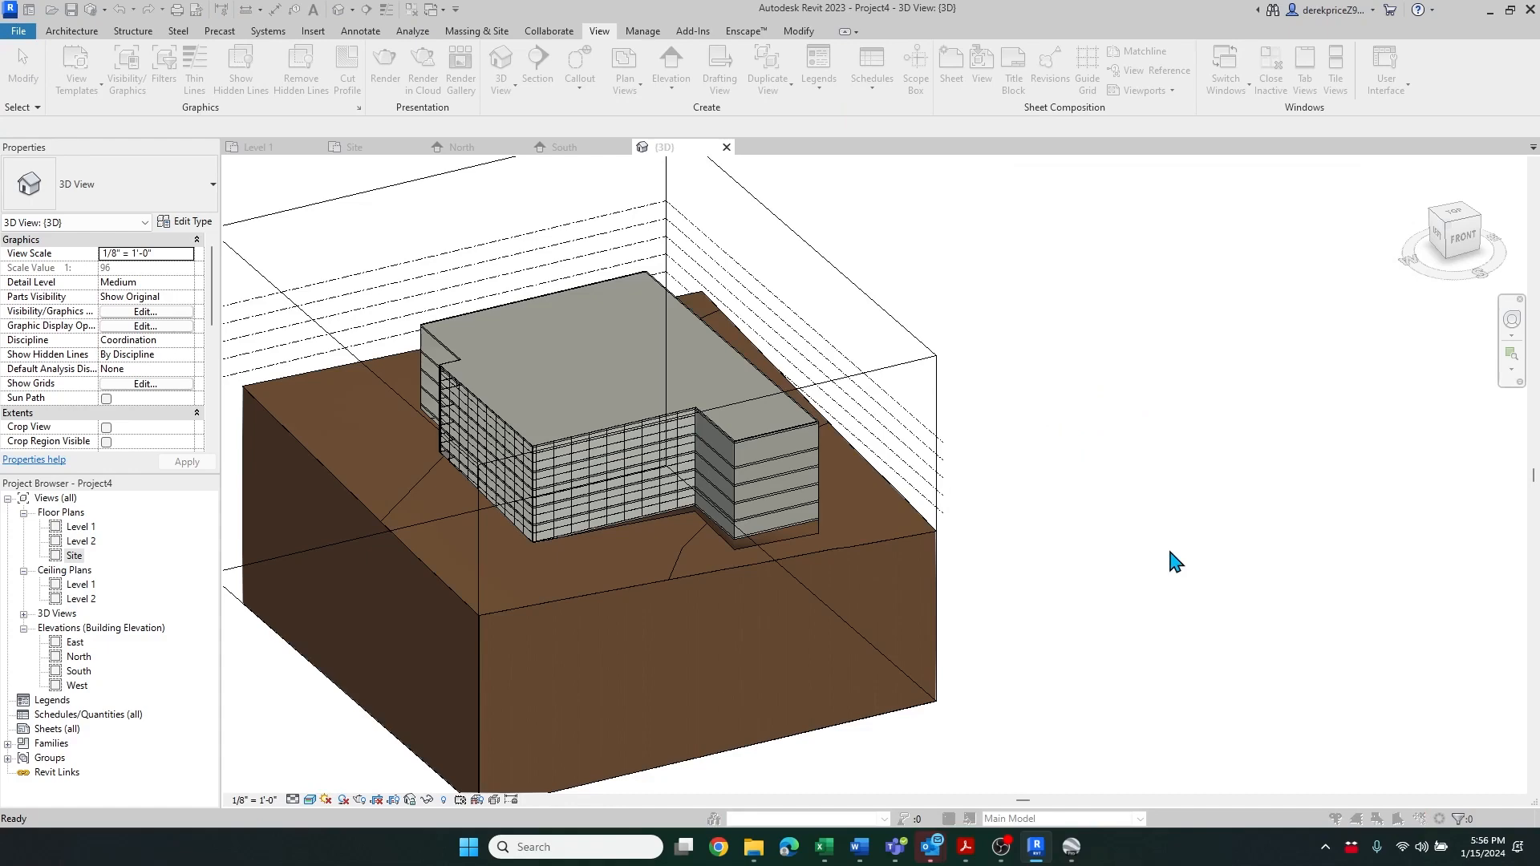
# Add the Area and Level fields to the floor schedule, move Level to the top, and confirm
pyautogui.moveTo(1305, 269); pyautogui.dragTo(906, 119)
pyautogui.moveTo(886, 337); pyautogui.dragTo(887, 341)
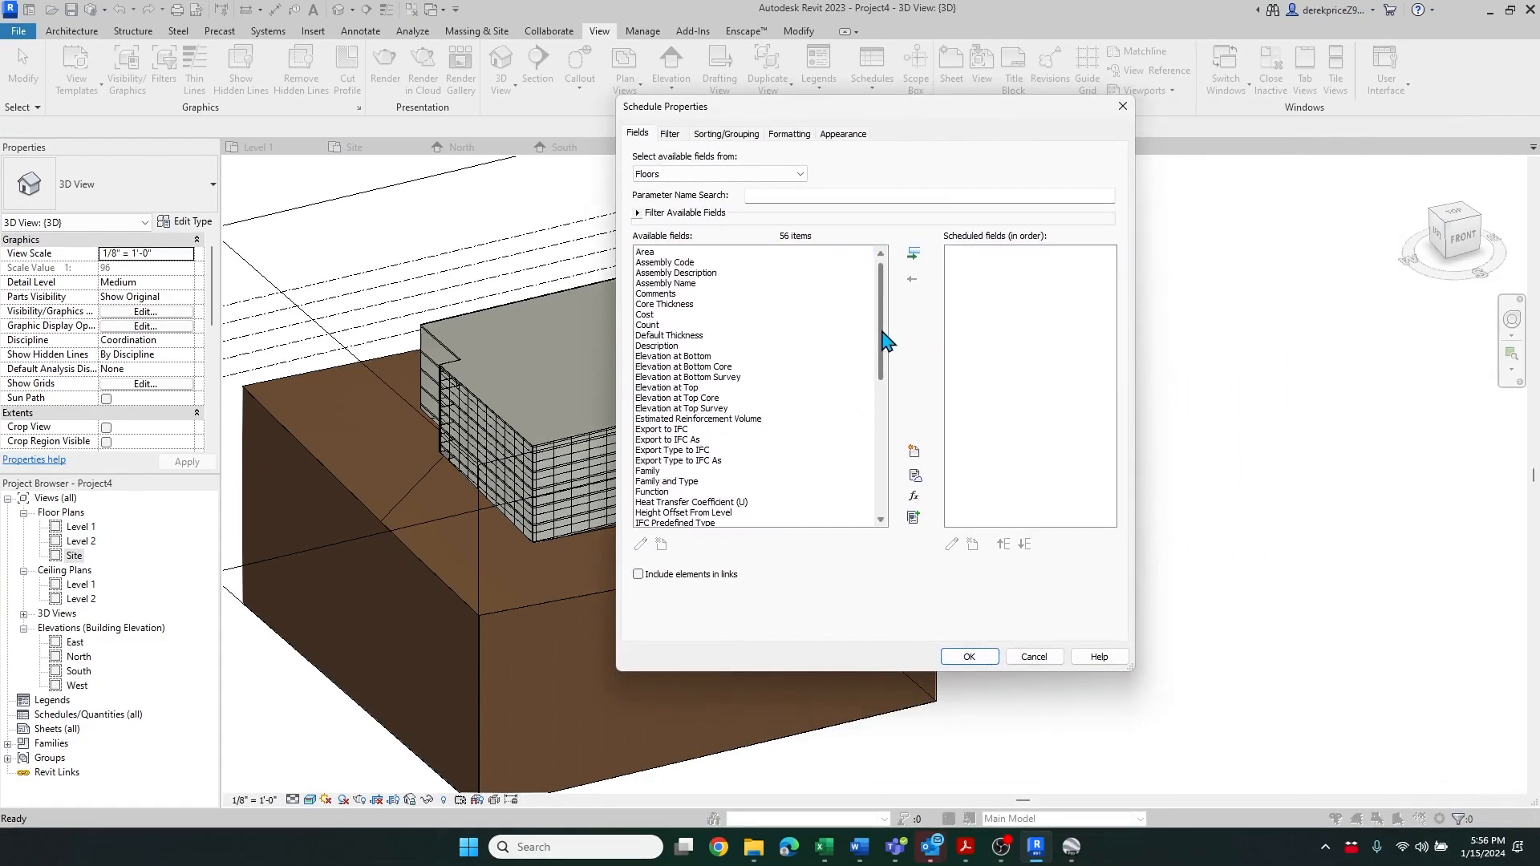
pyautogui.click(651, 253)
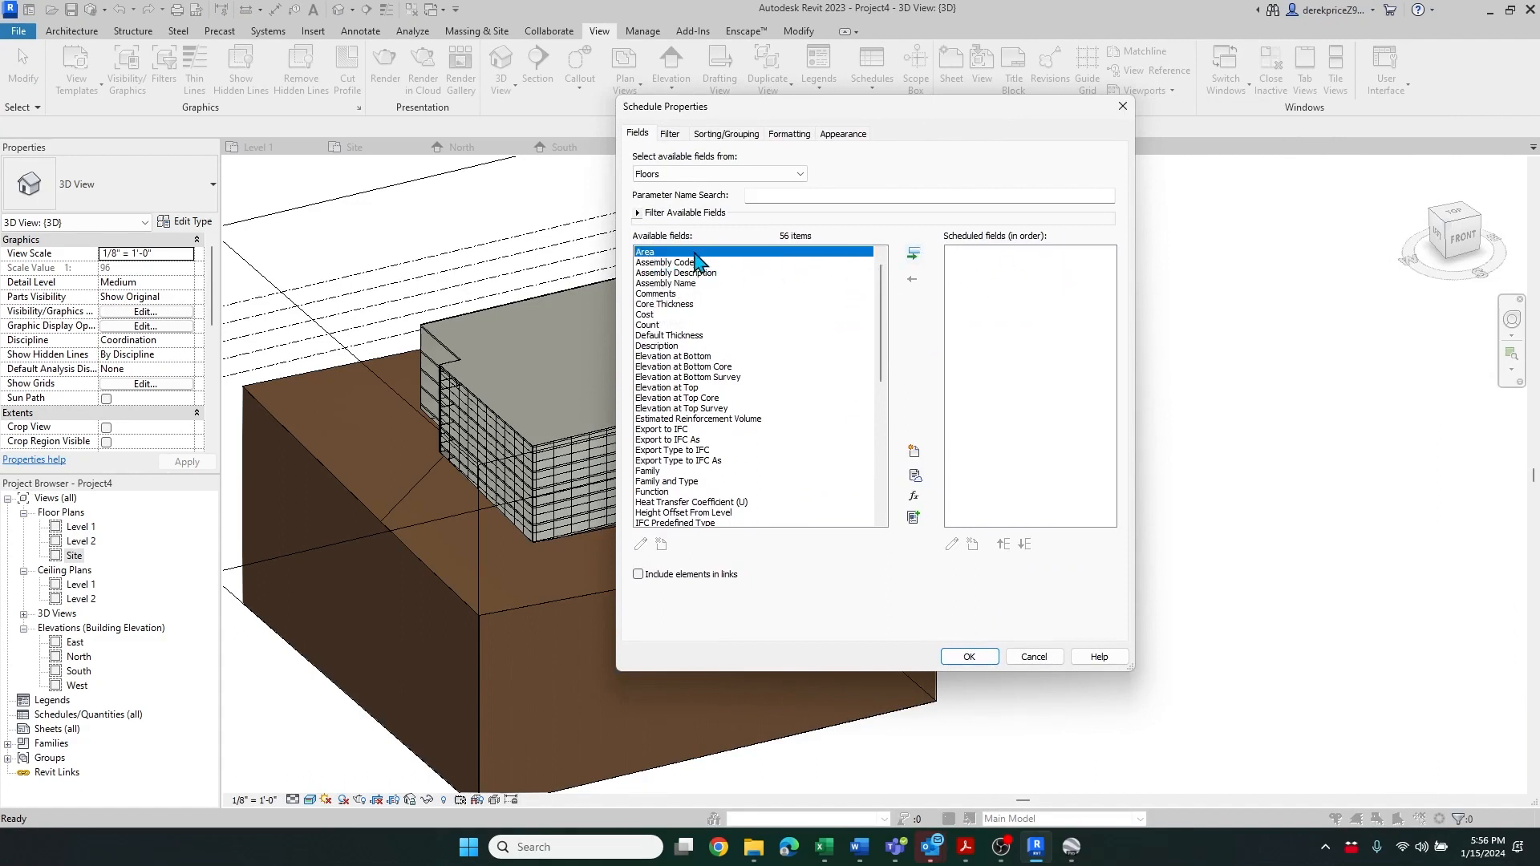
pyautogui.click(915, 255)
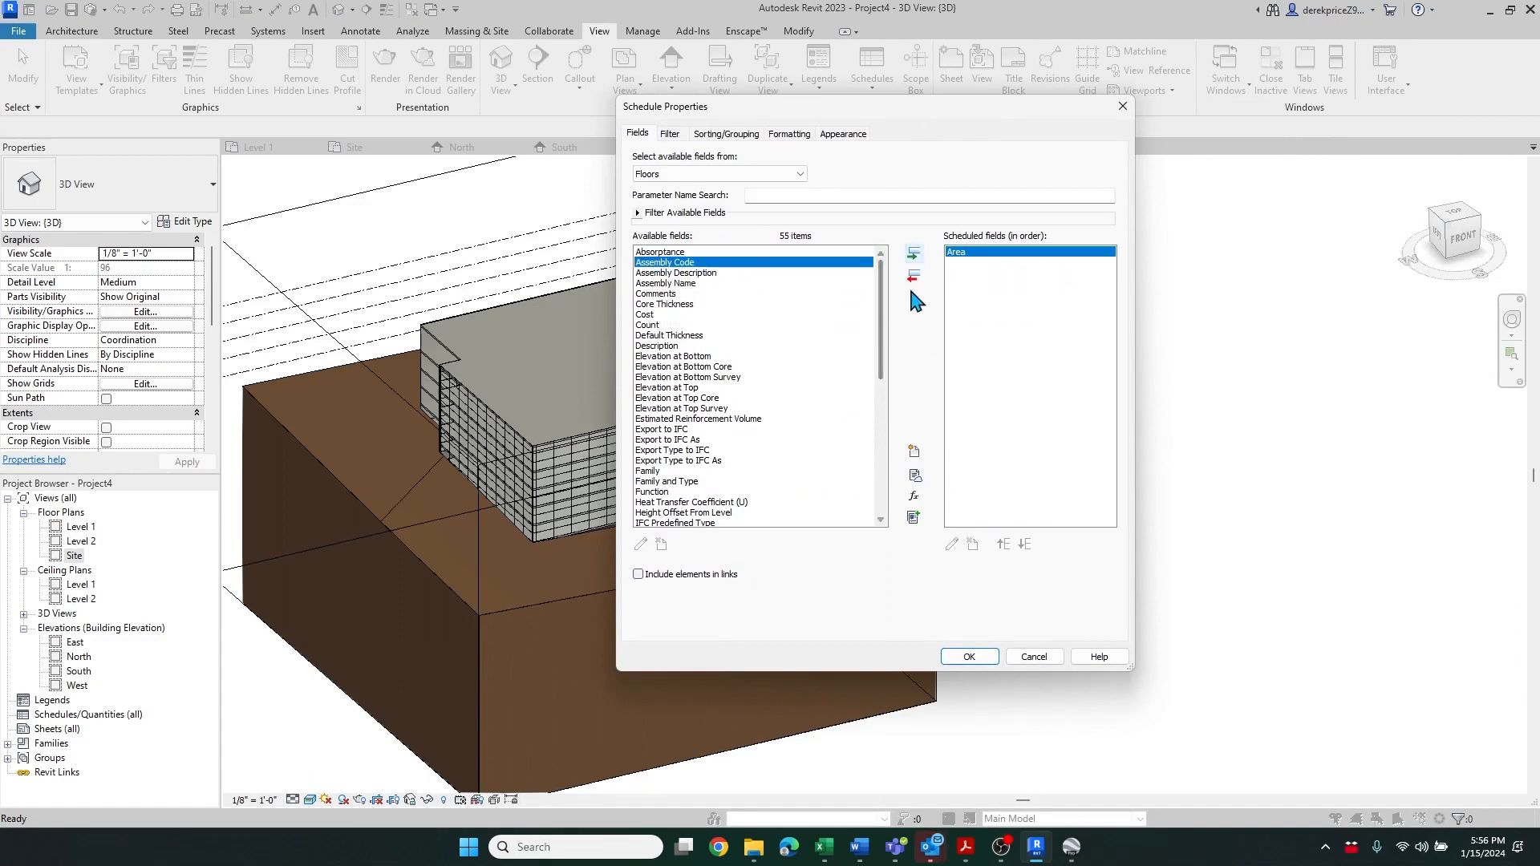
pyautogui.moveTo(887, 298); pyautogui.dragTo(892, 354)
pyautogui.click(650, 431)
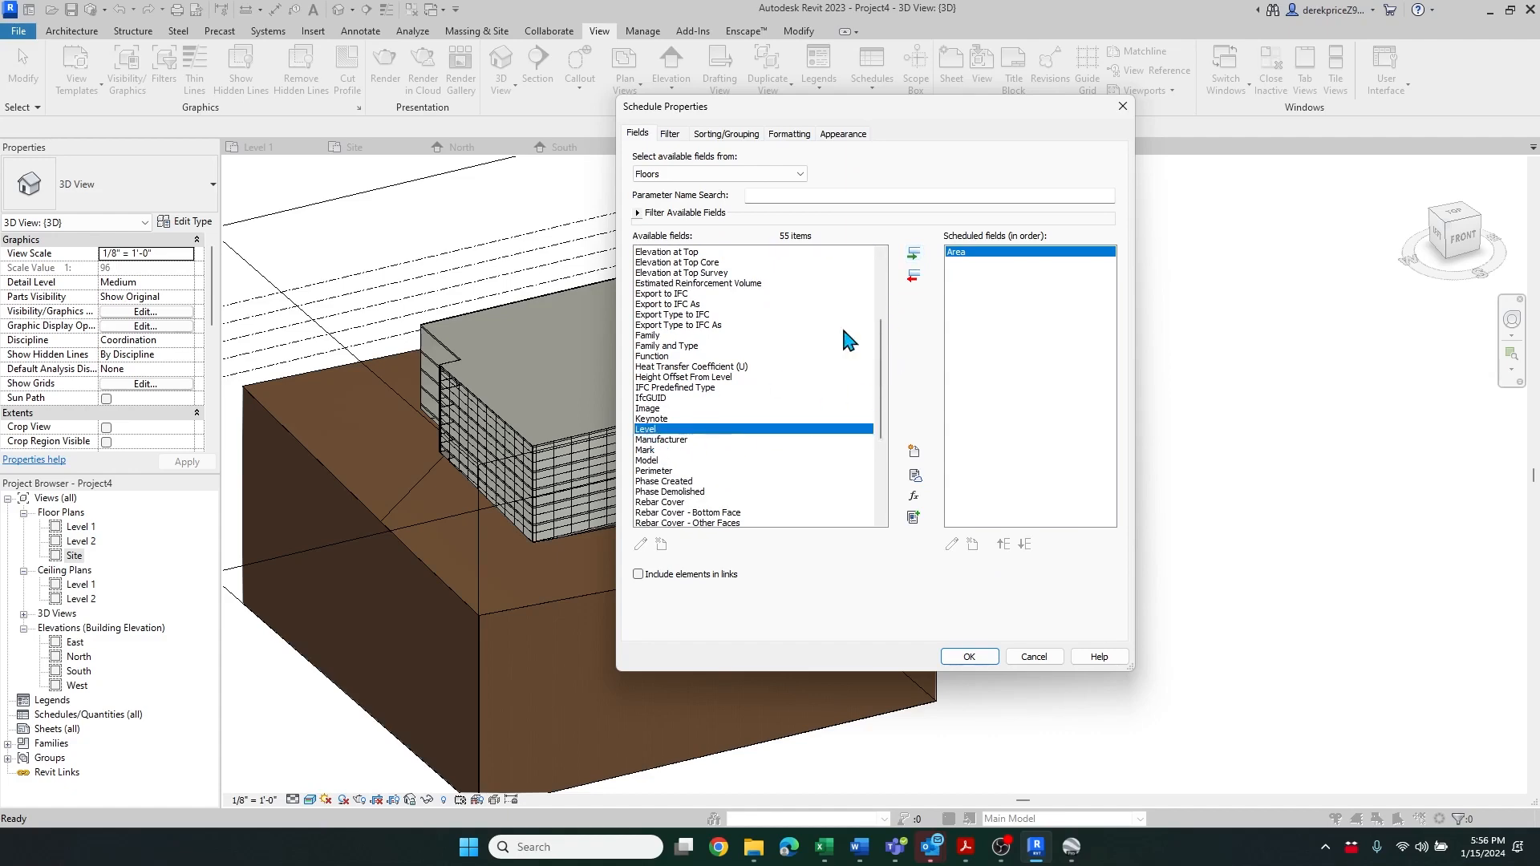
pyautogui.click(913, 256)
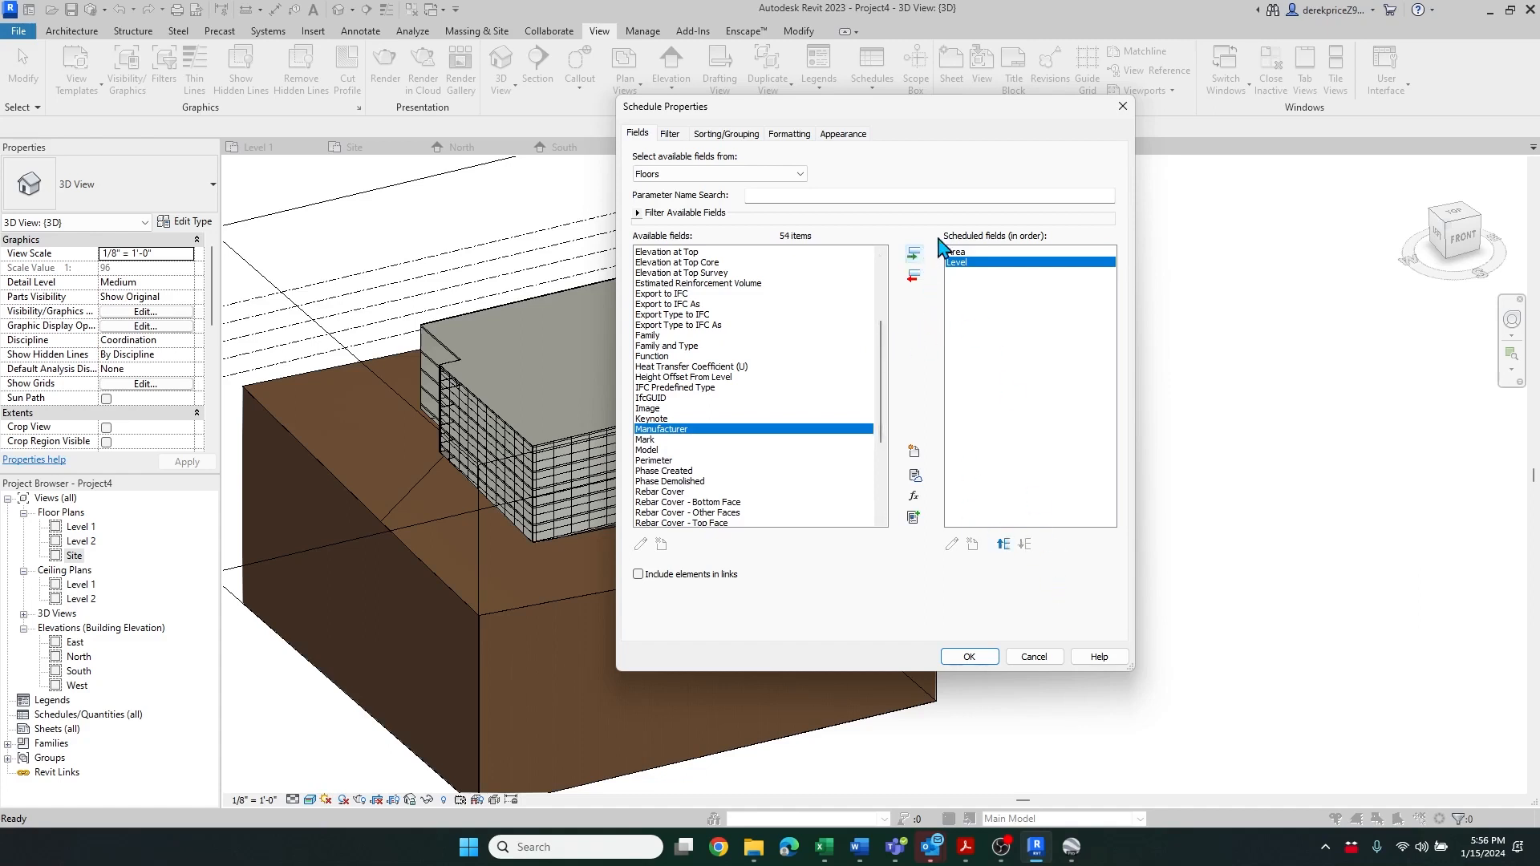
pyautogui.click(1003, 545)
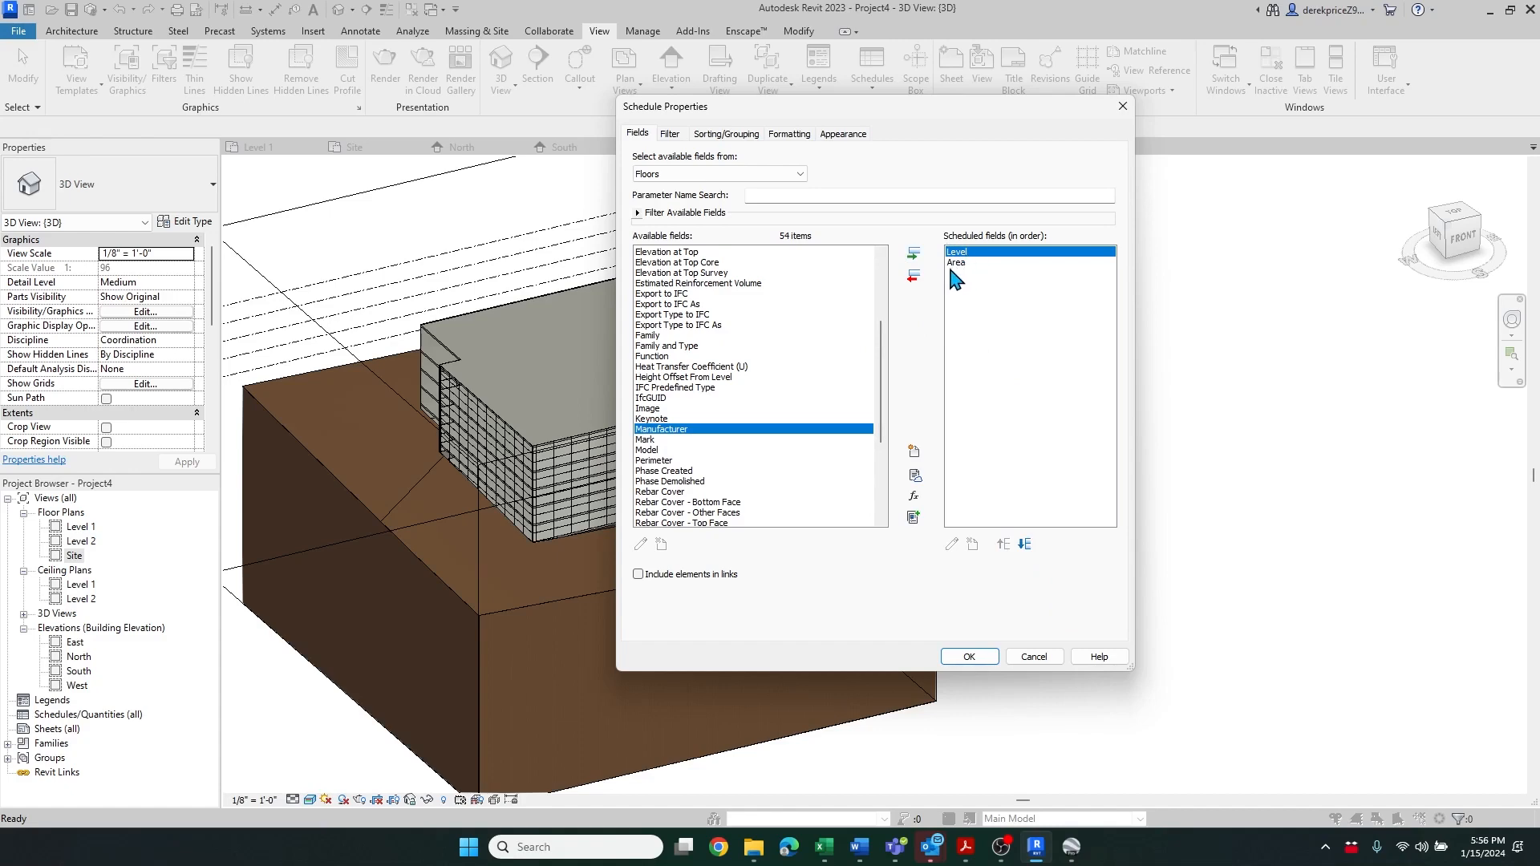
pyautogui.click(969, 657)
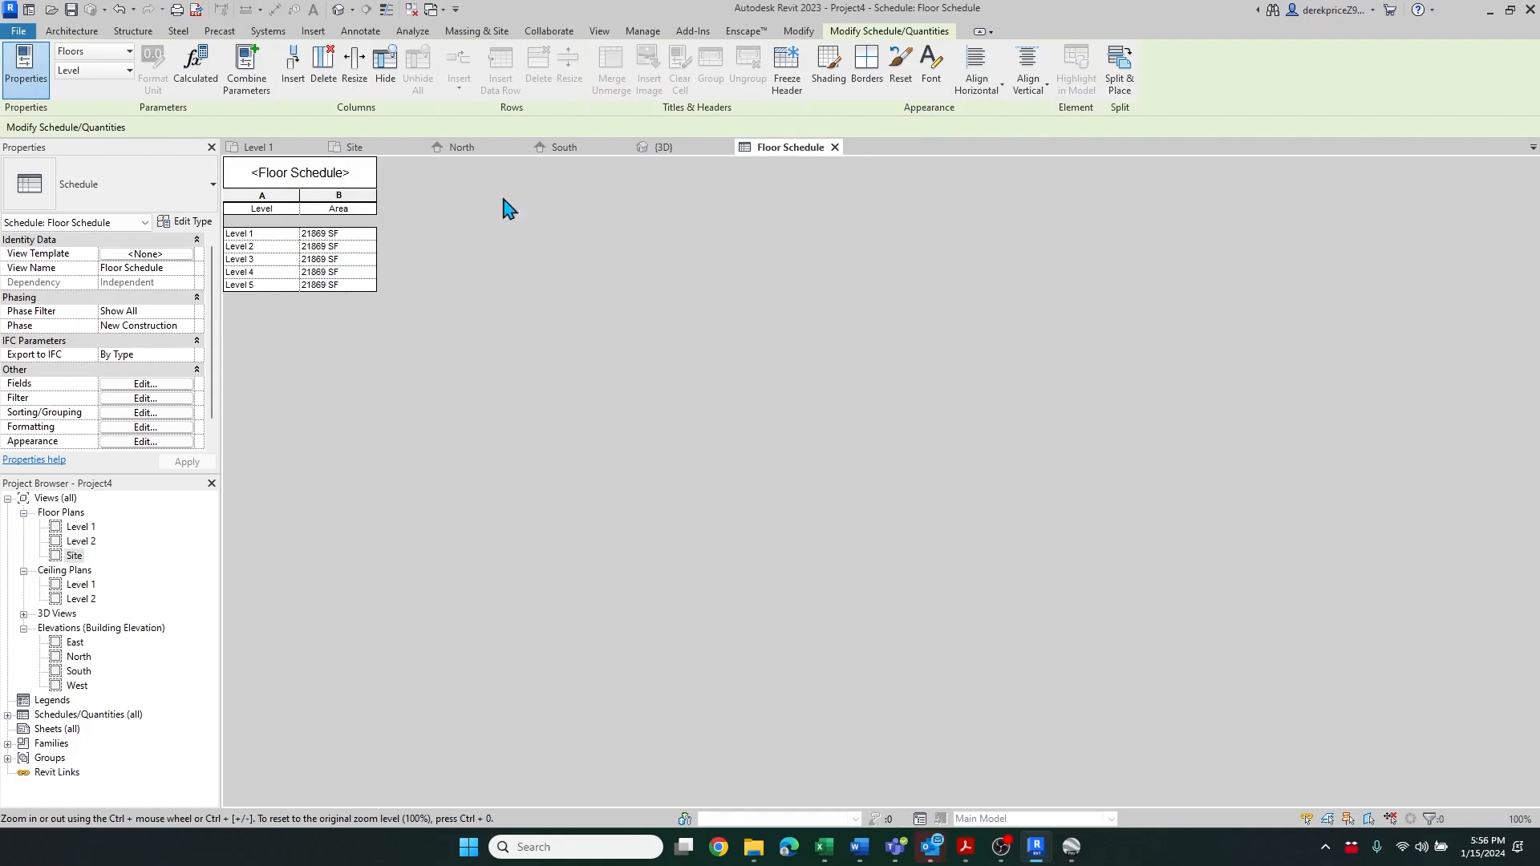
# Return to the 3D view and close all inactive views
pyautogui.click(680, 147)
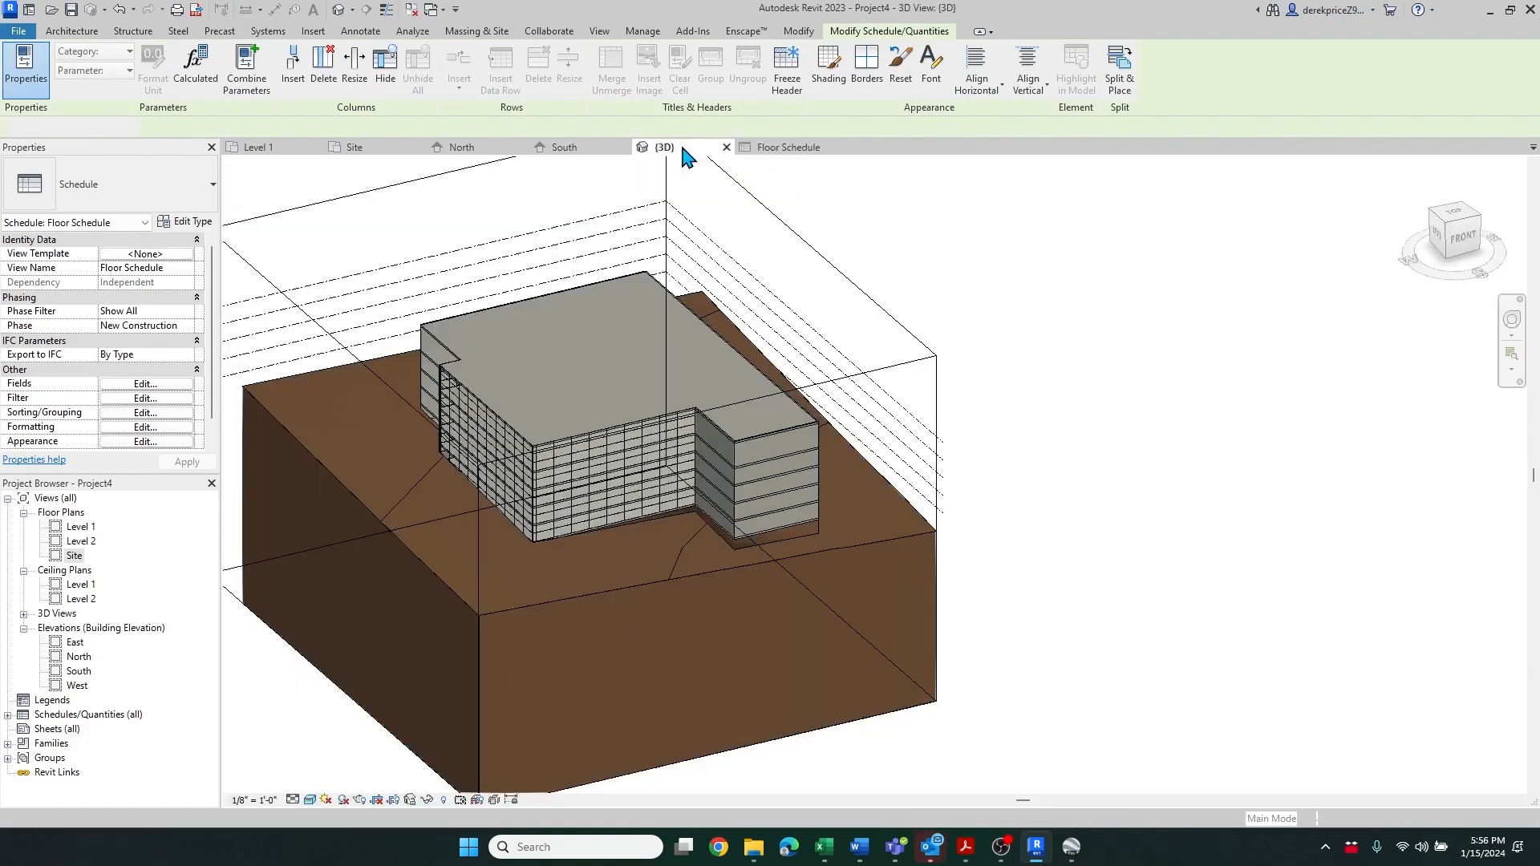
pyautogui.click(606, 152)
pyautogui.click(684, 150)
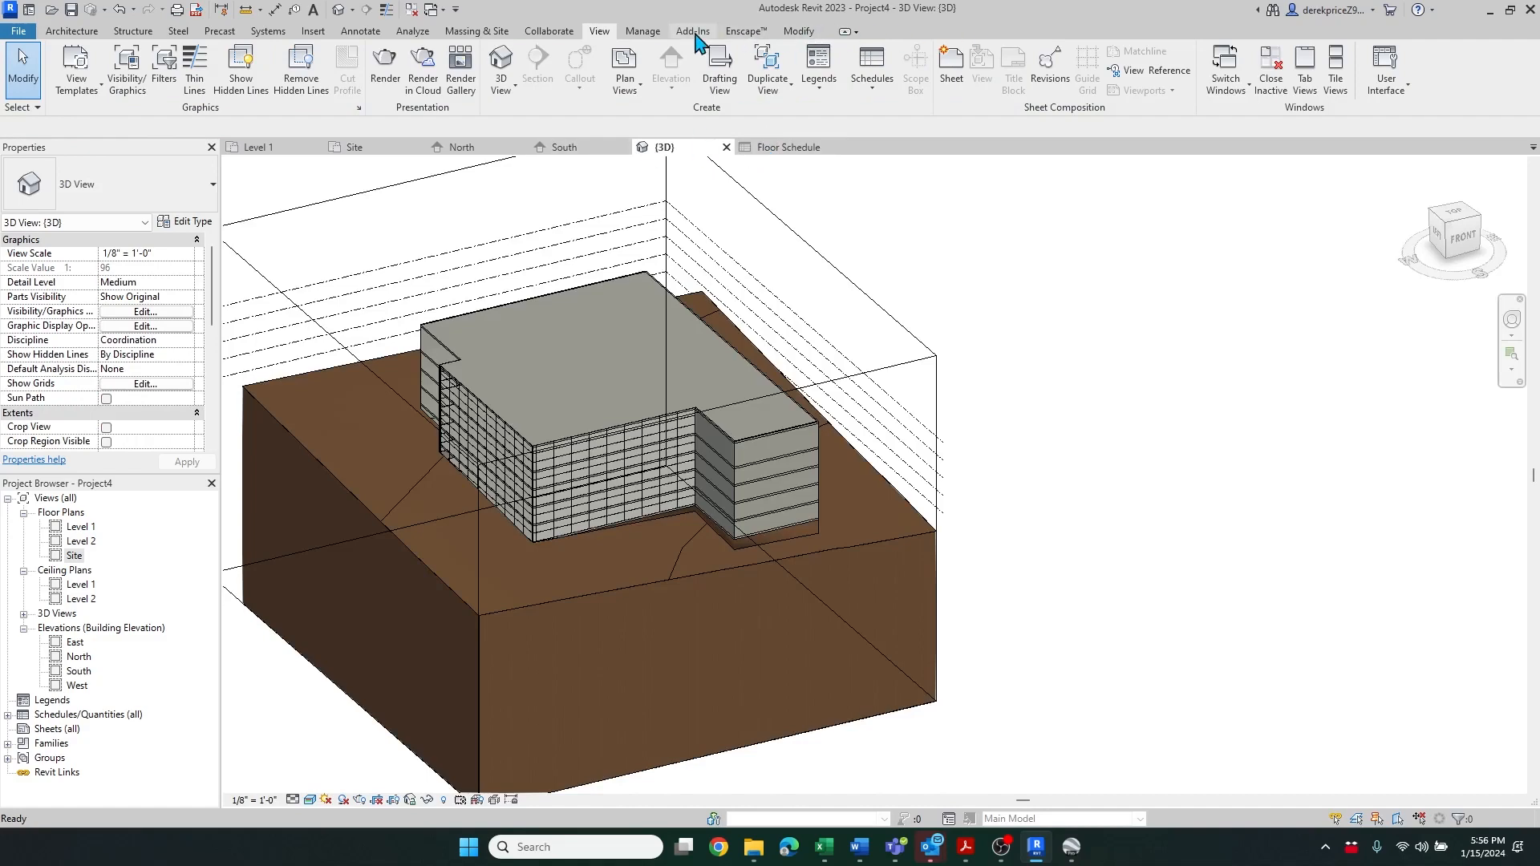
pyautogui.click(1274, 88)
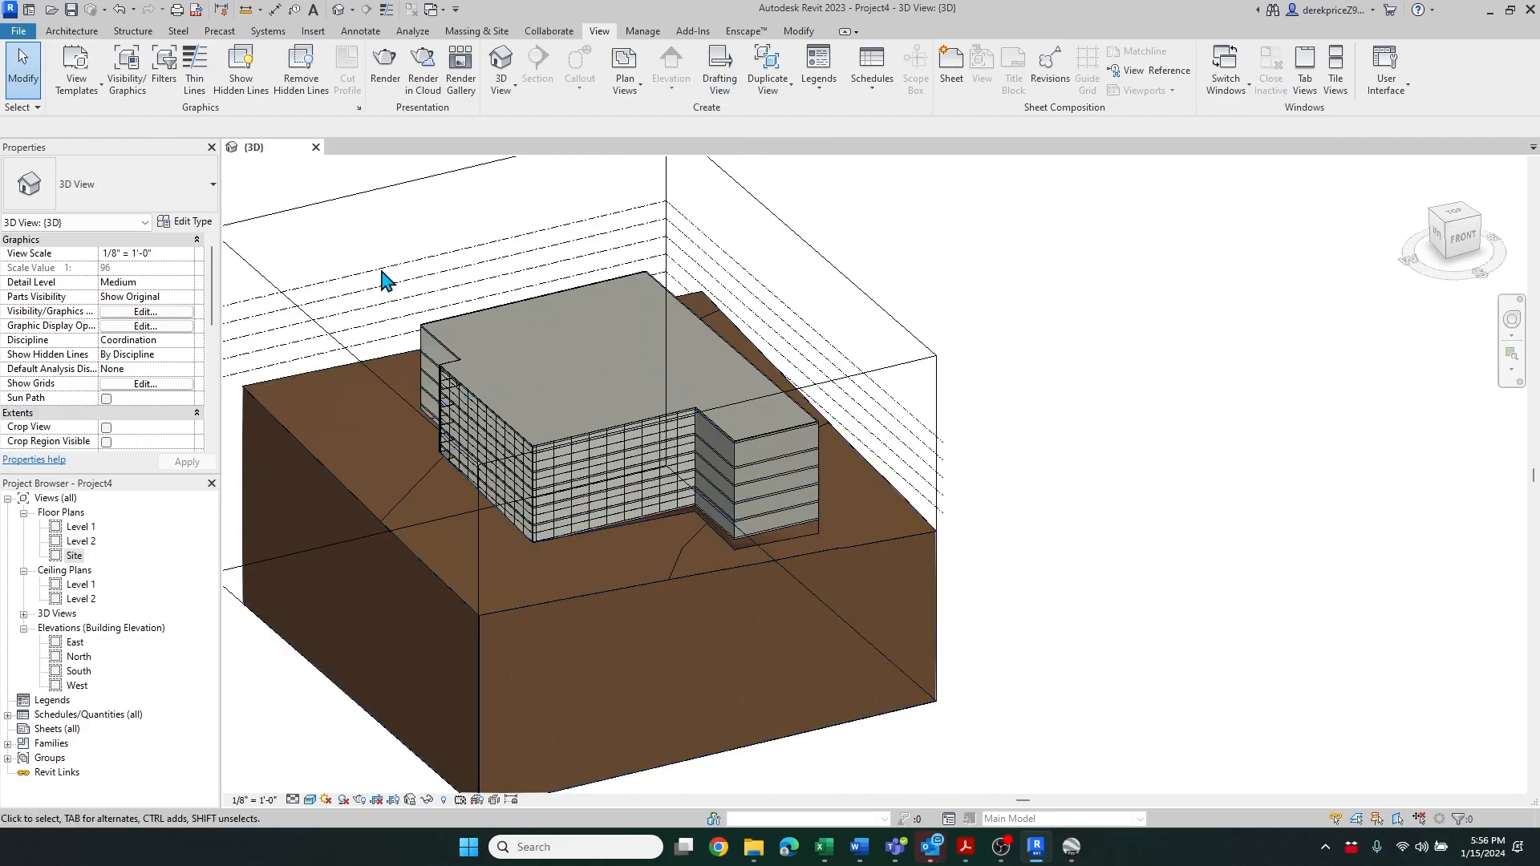
# Open the Floor Schedule from the project browser and tile it beside the 3D view
pyautogui.click(8, 715)
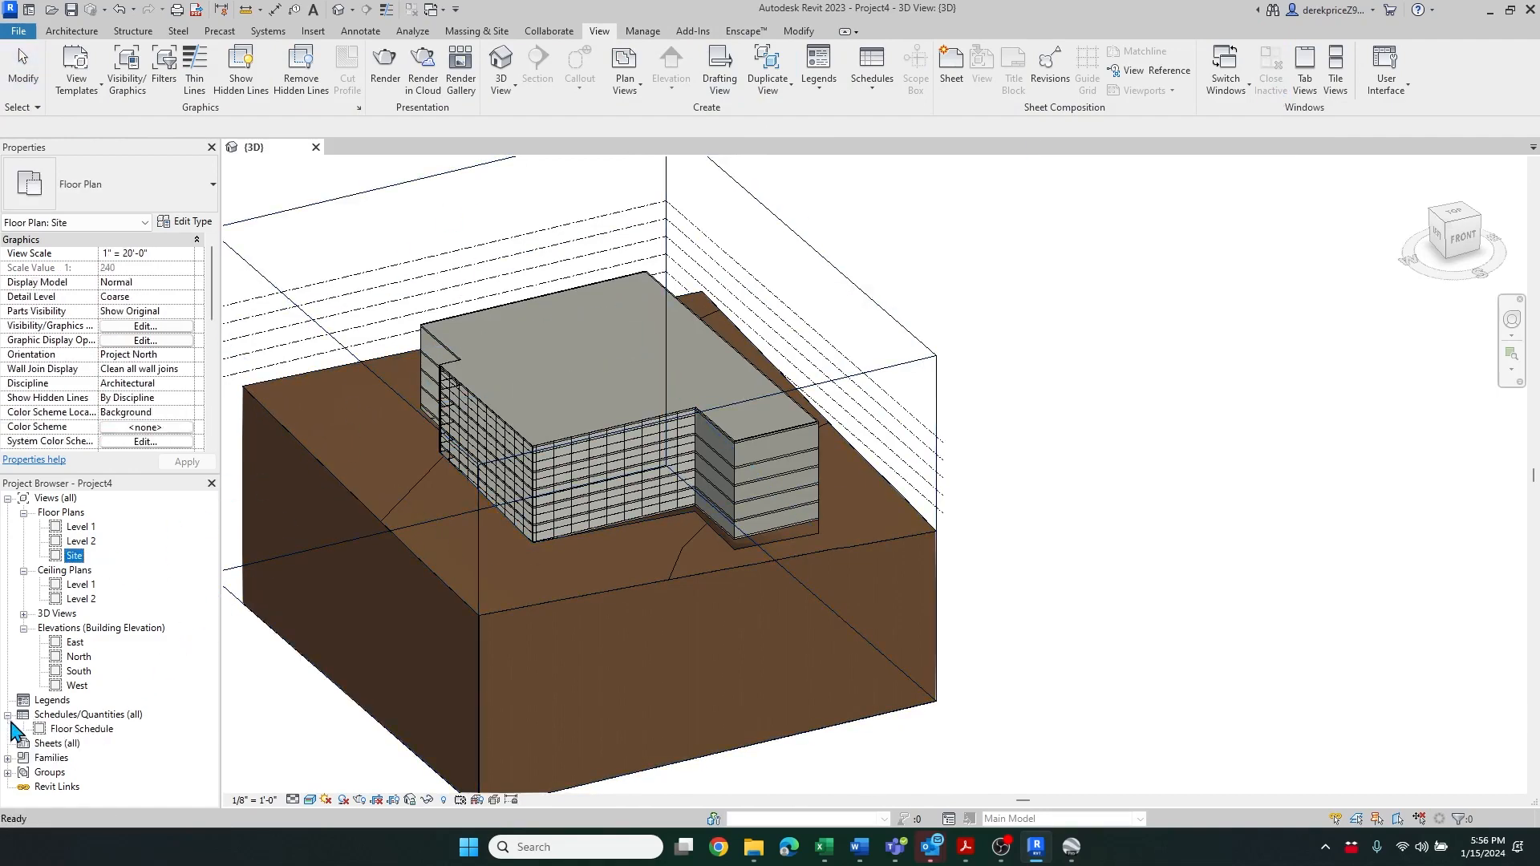
pyautogui.click(80, 730)
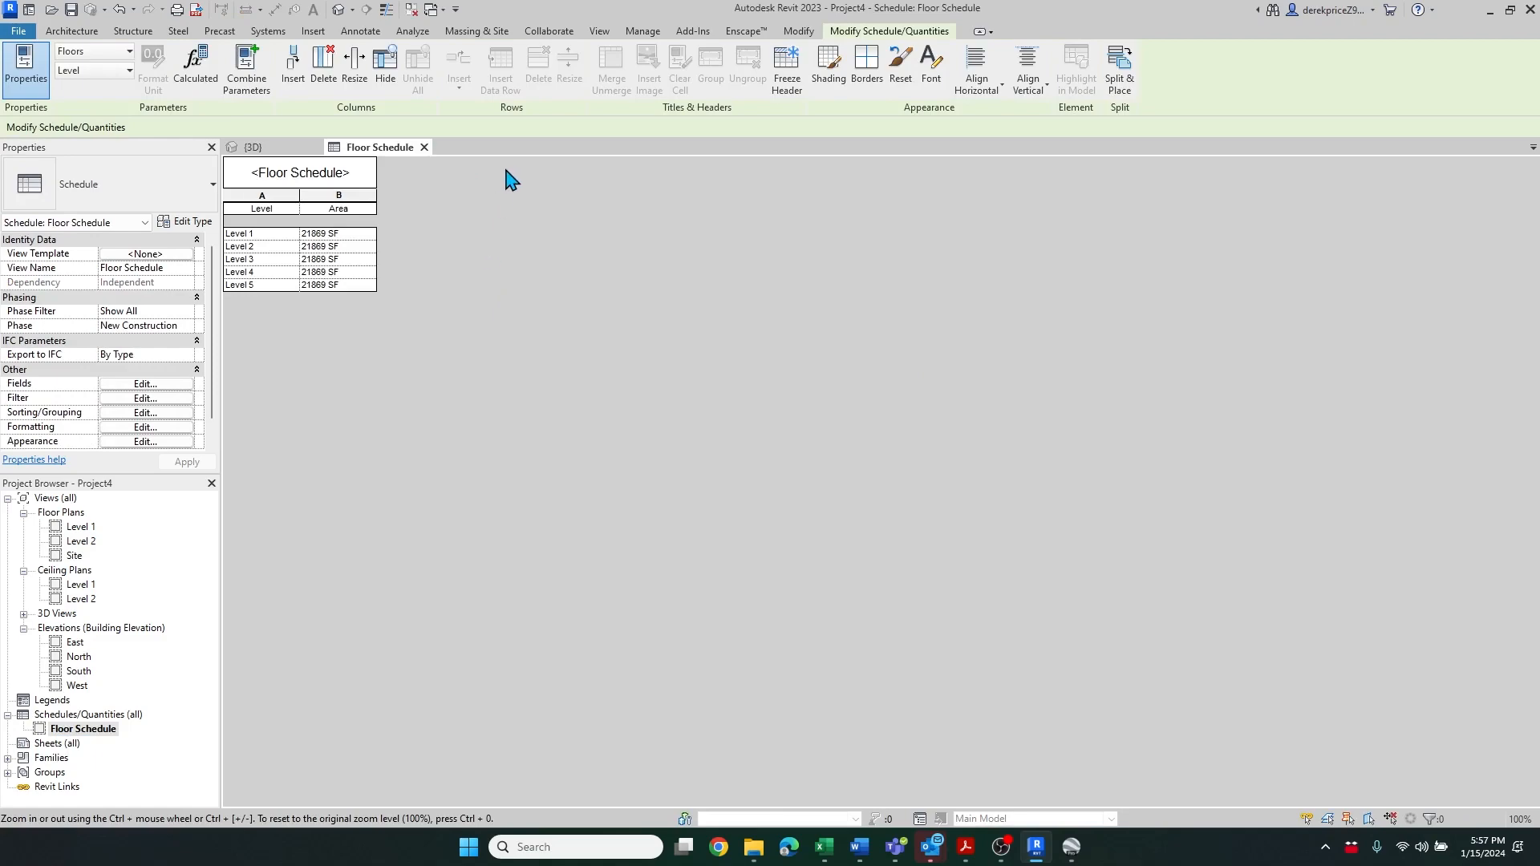
pyautogui.click(265, 149)
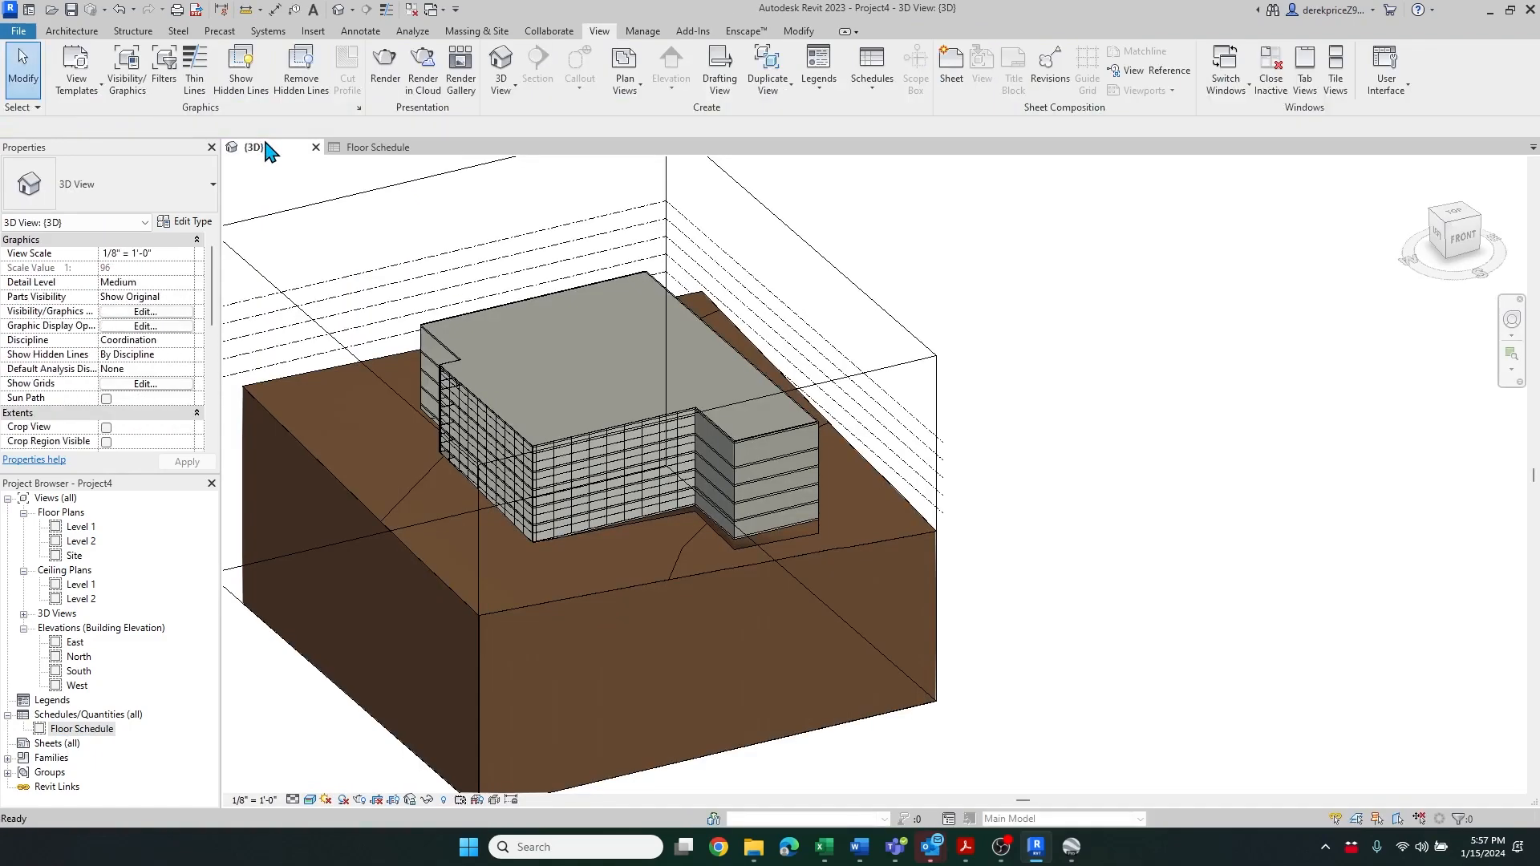
pyautogui.press('w')
pyautogui.press('t')
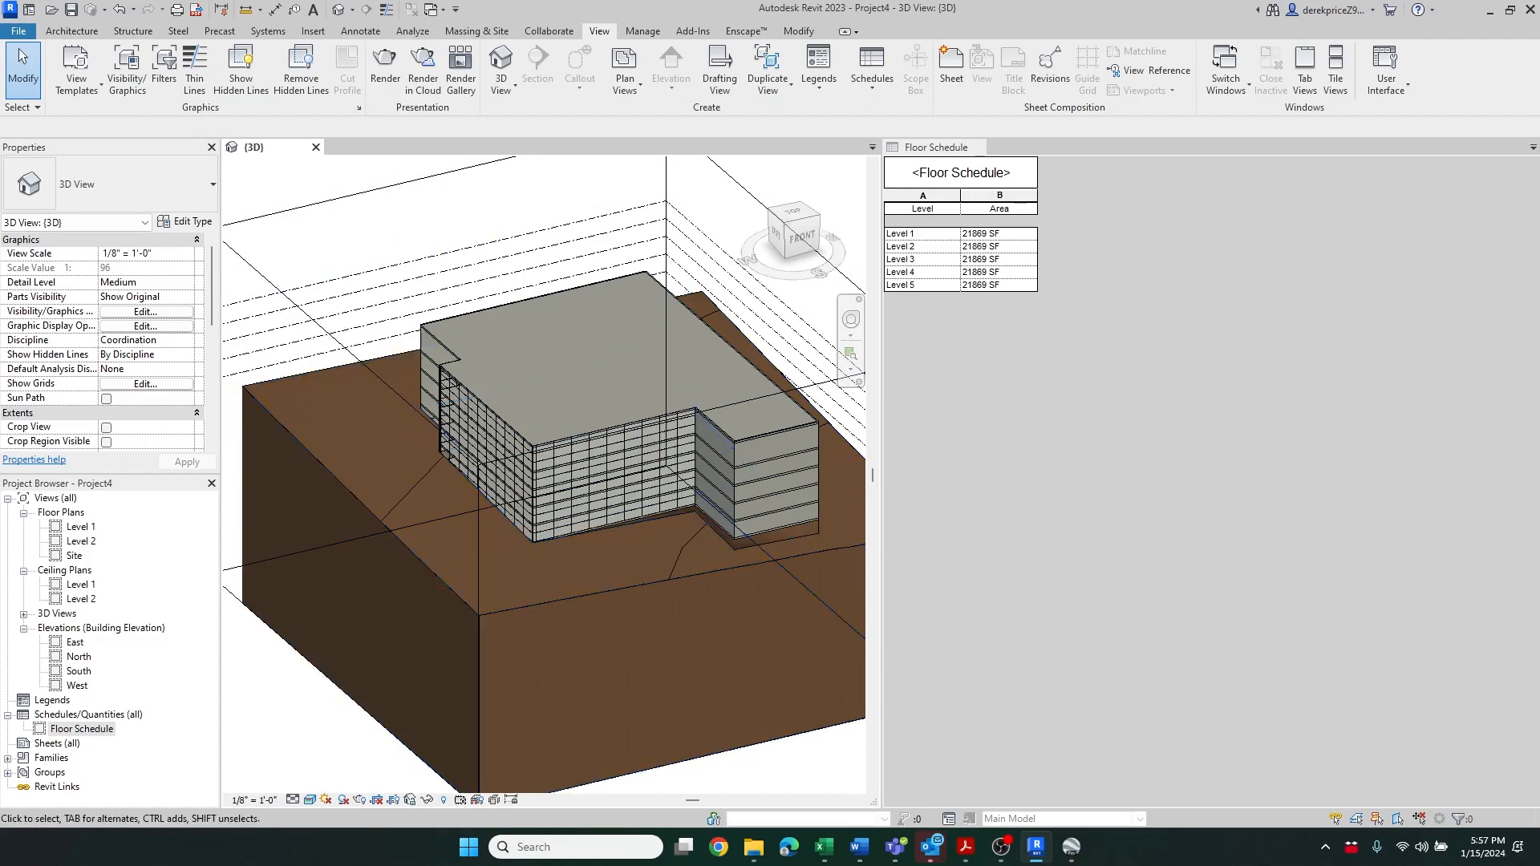
# Set the 3D view's visibility overrides so only the Mass category is shown
pyautogui.scroll(-1, 337, 402)
pyautogui.scroll(1, 525, 405)
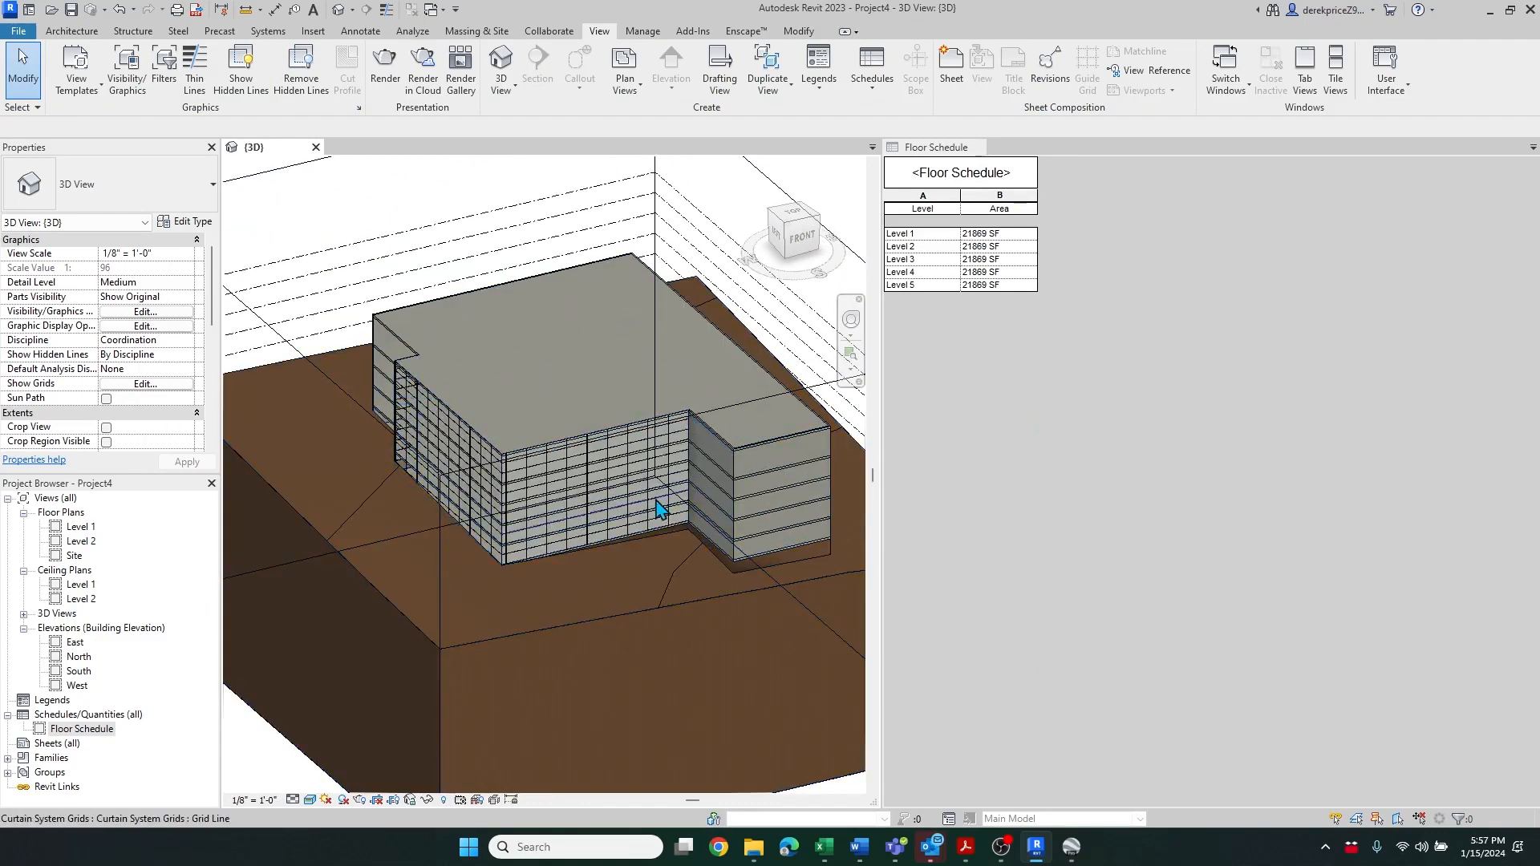
pyautogui.scroll(-1, 396, 425)
pyautogui.scroll(1, 550, 406)
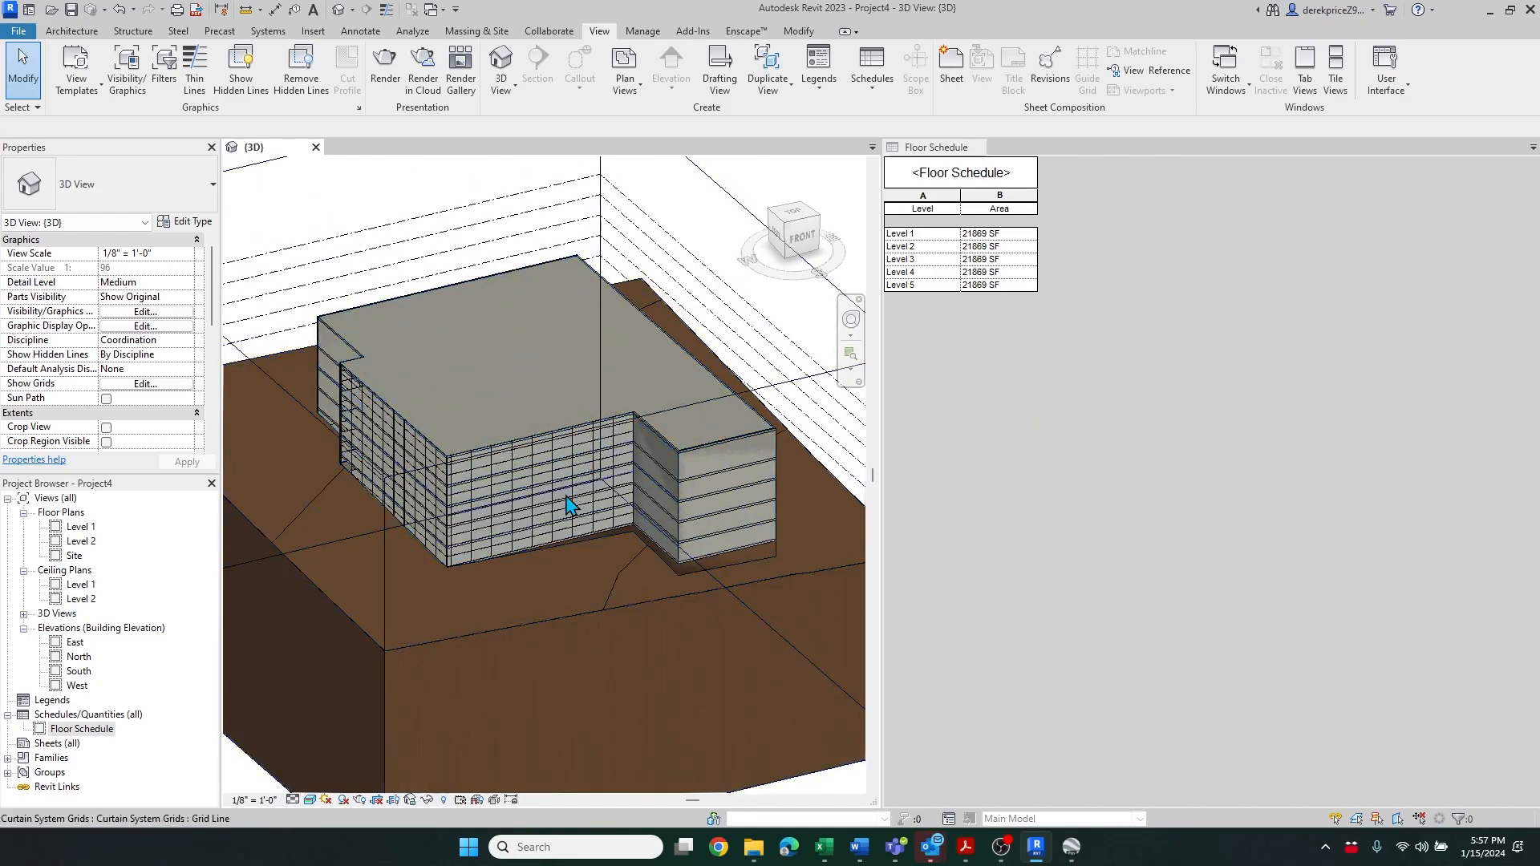
pyautogui.press('v')
pyautogui.press('g')
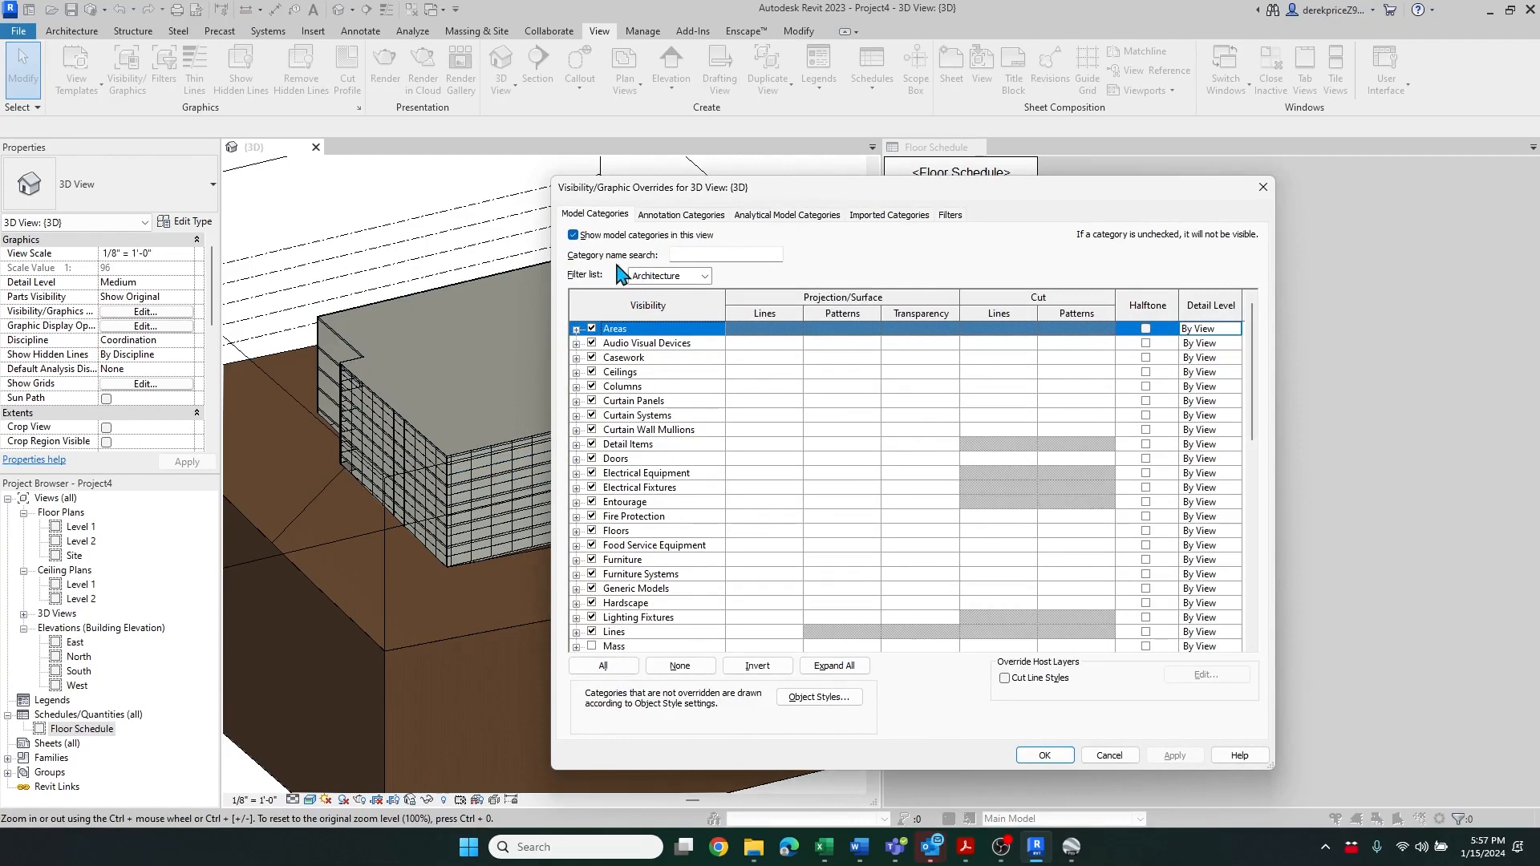
pyautogui.click(603, 666)
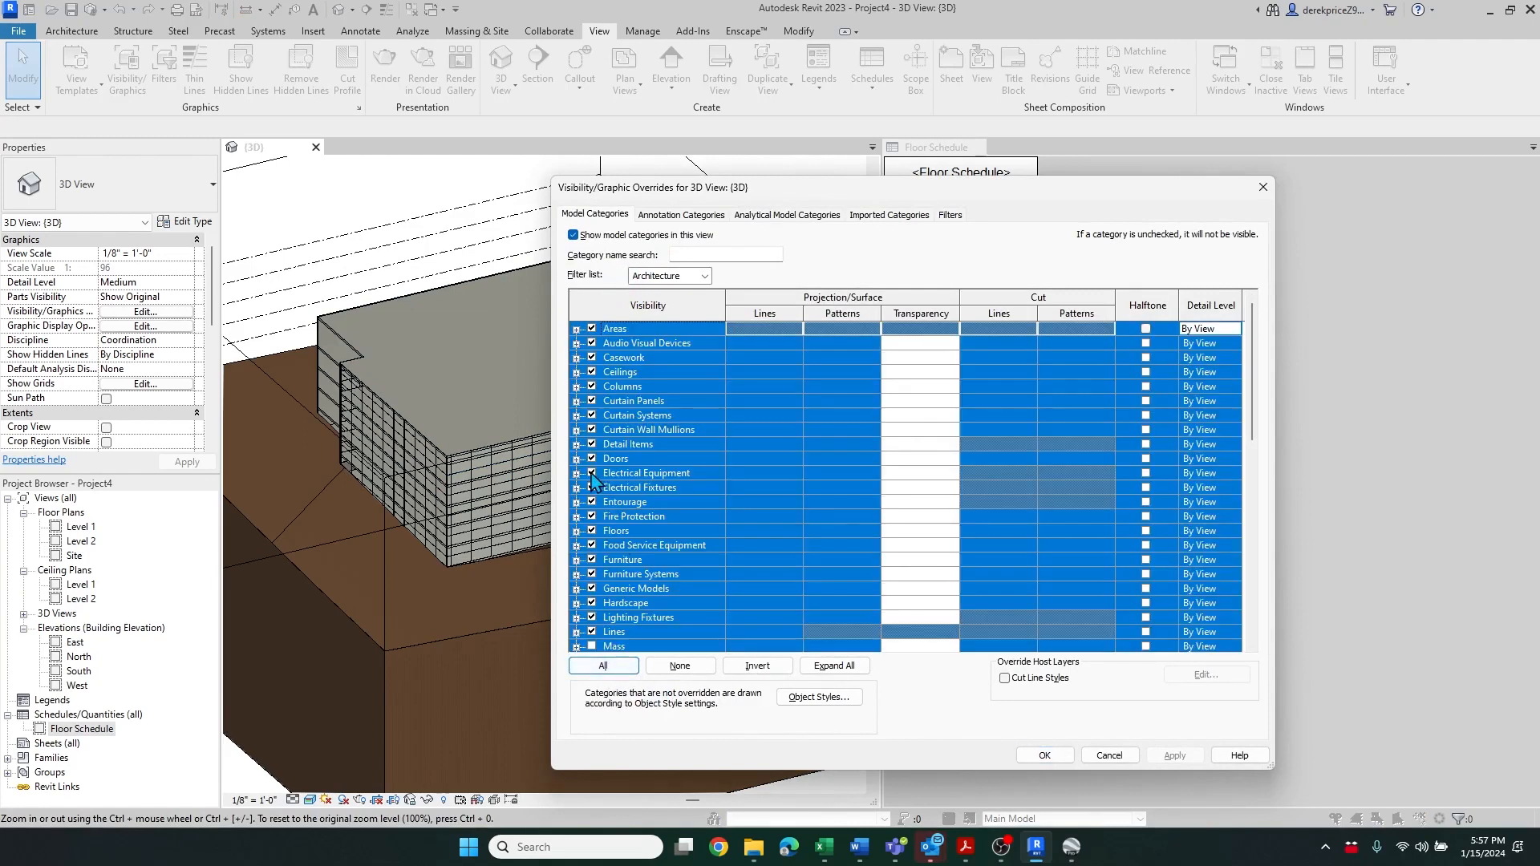
pyautogui.click(680, 666)
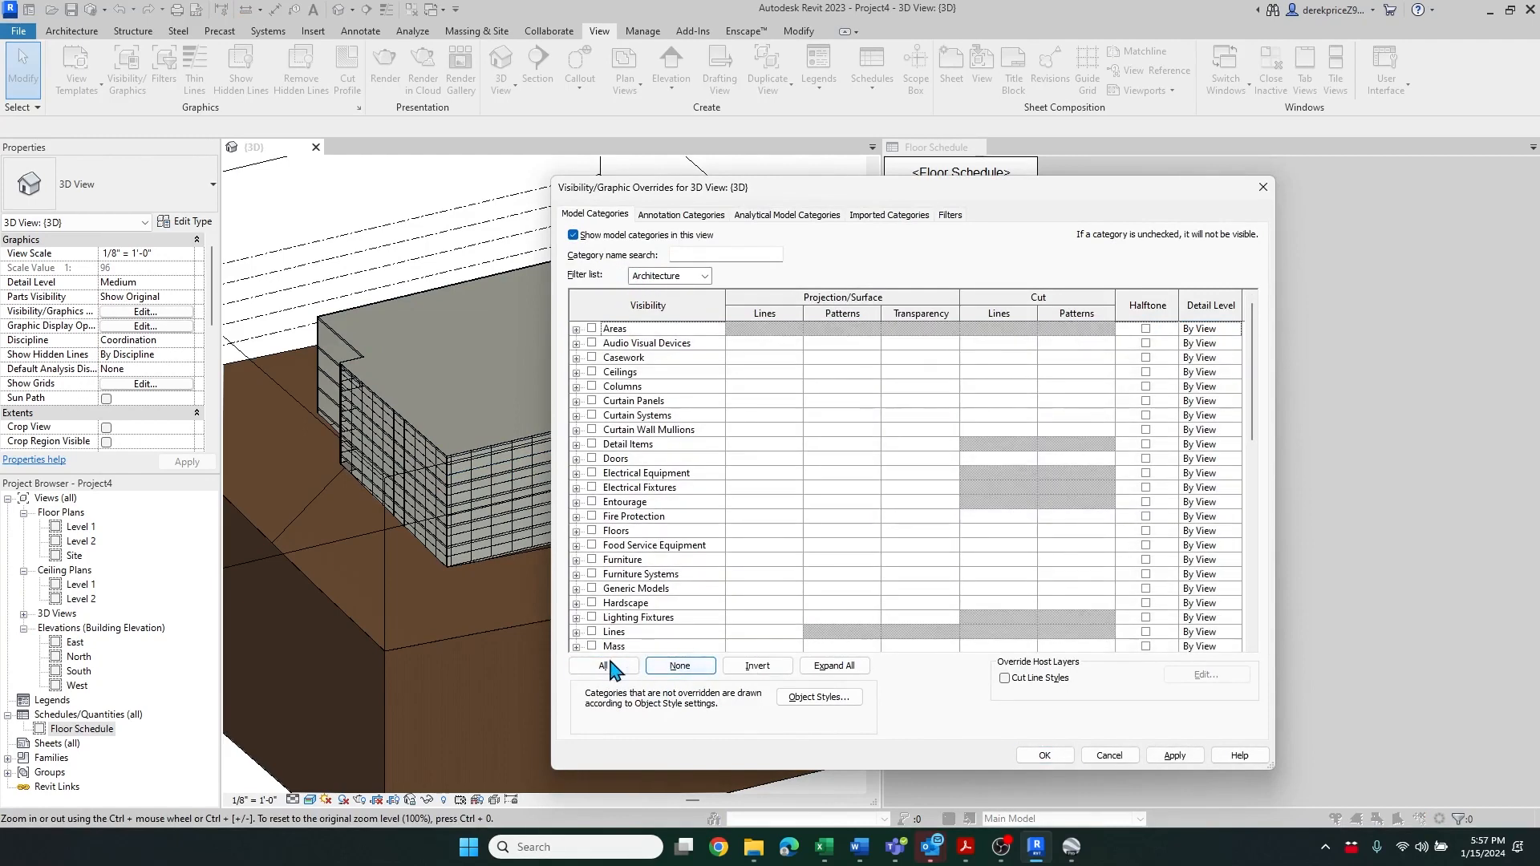
pyautogui.click(593, 646)
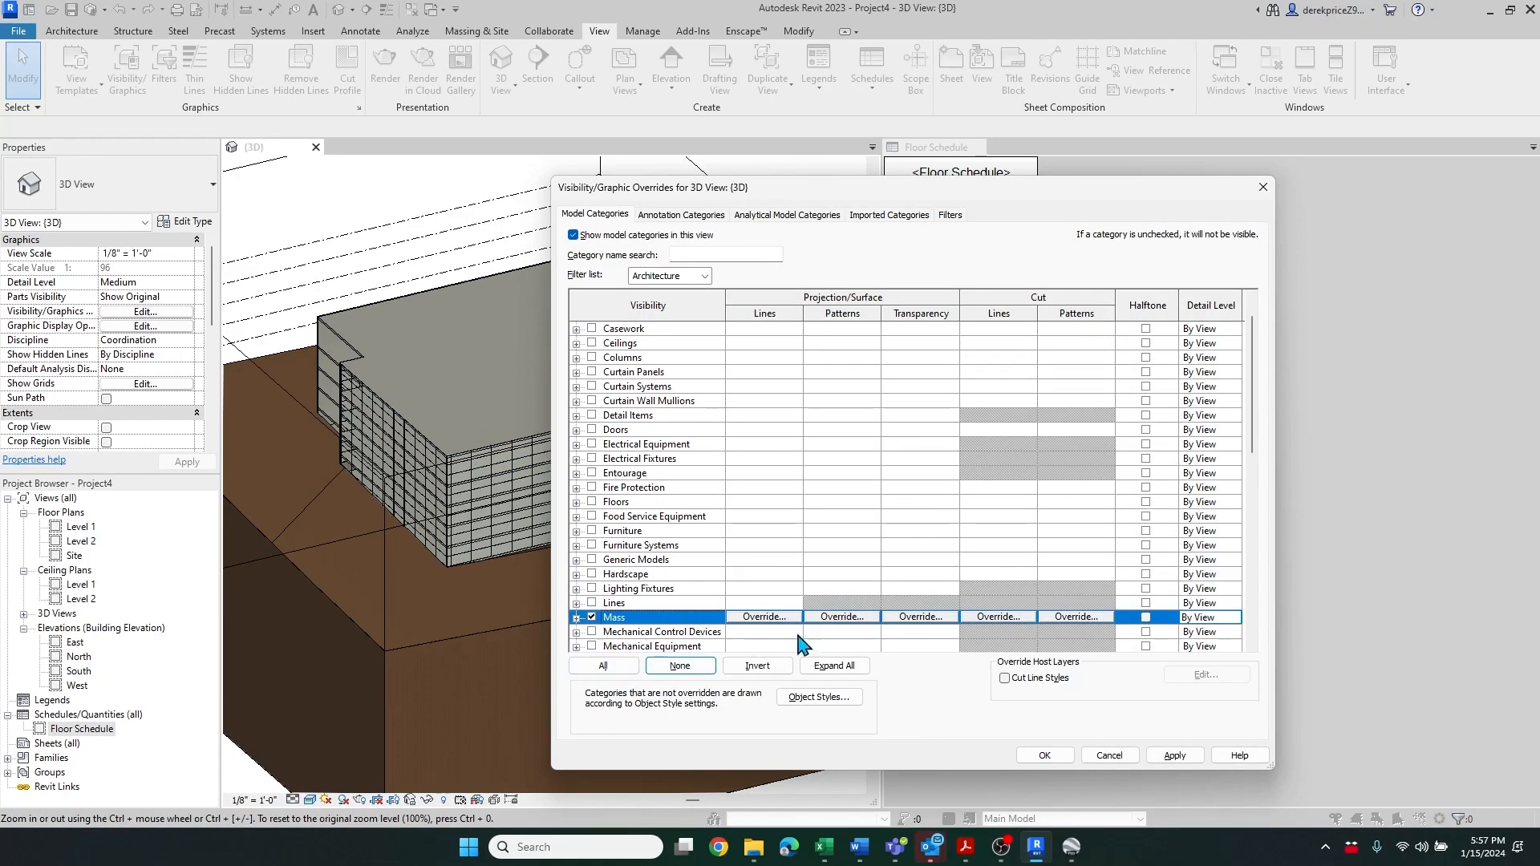
pyautogui.click(1046, 756)
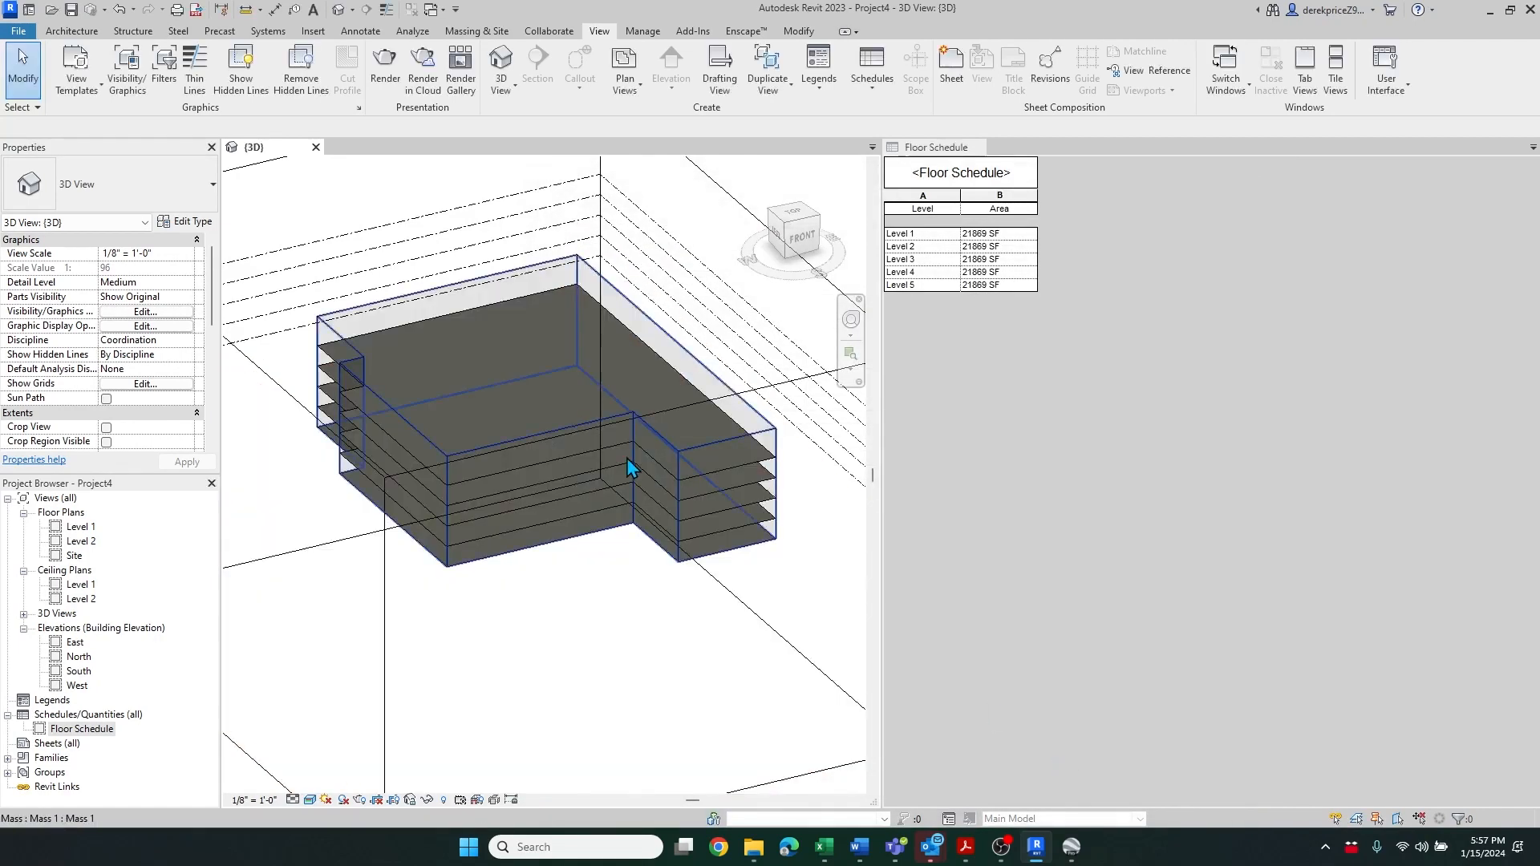
# Select the building mass and drag one of its face handles inward to shrink the footprint
pyautogui.click(489, 518)
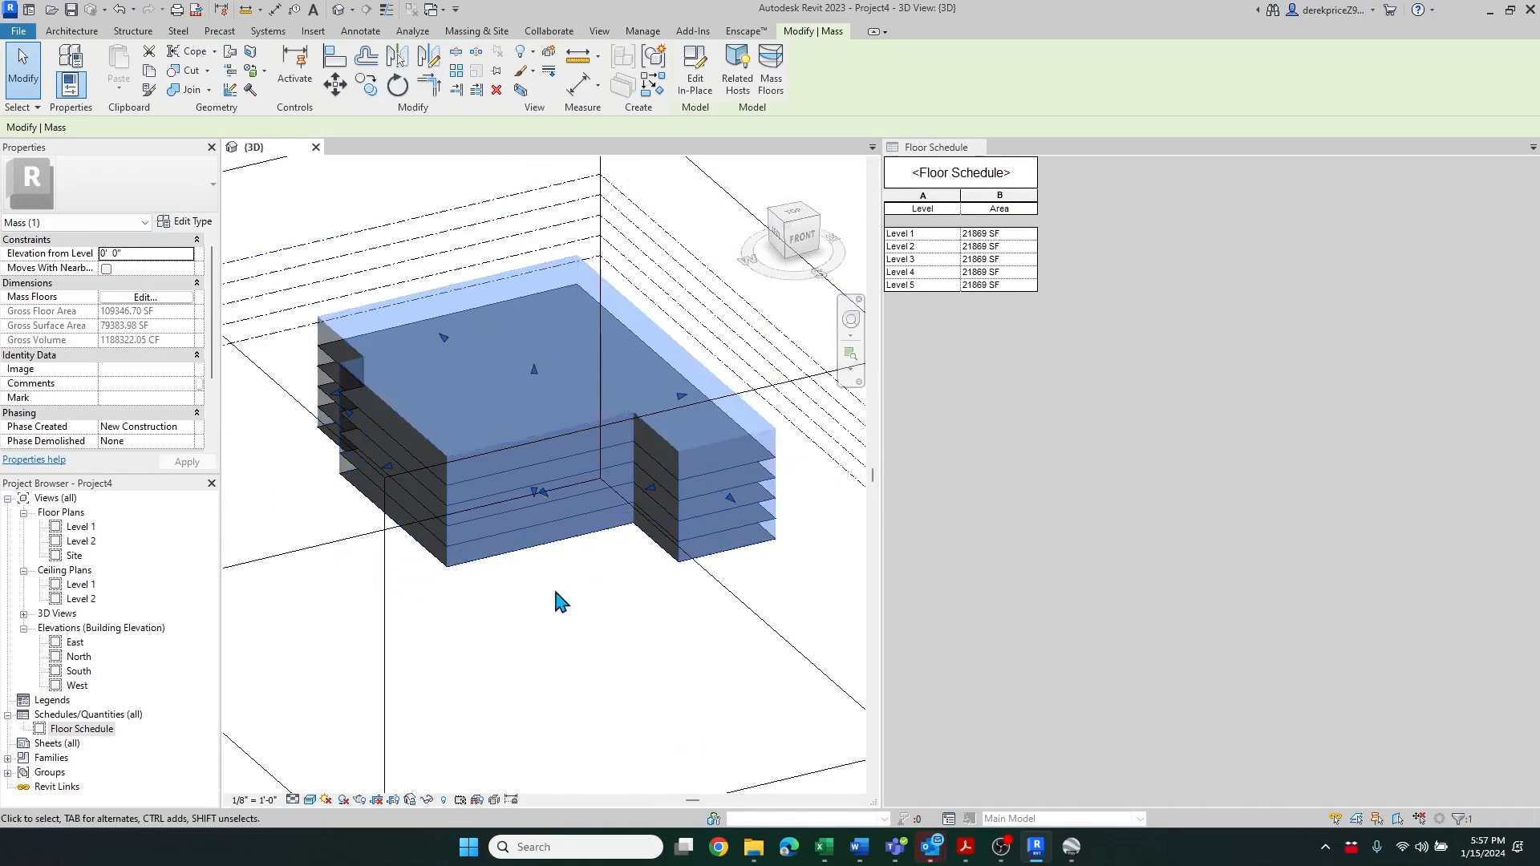
pyautogui.keyDown('shift'); pyautogui.moveTo(553, 598); pyautogui.dragTo(626, 674, button='middle'); pyautogui.keyUp('shift')
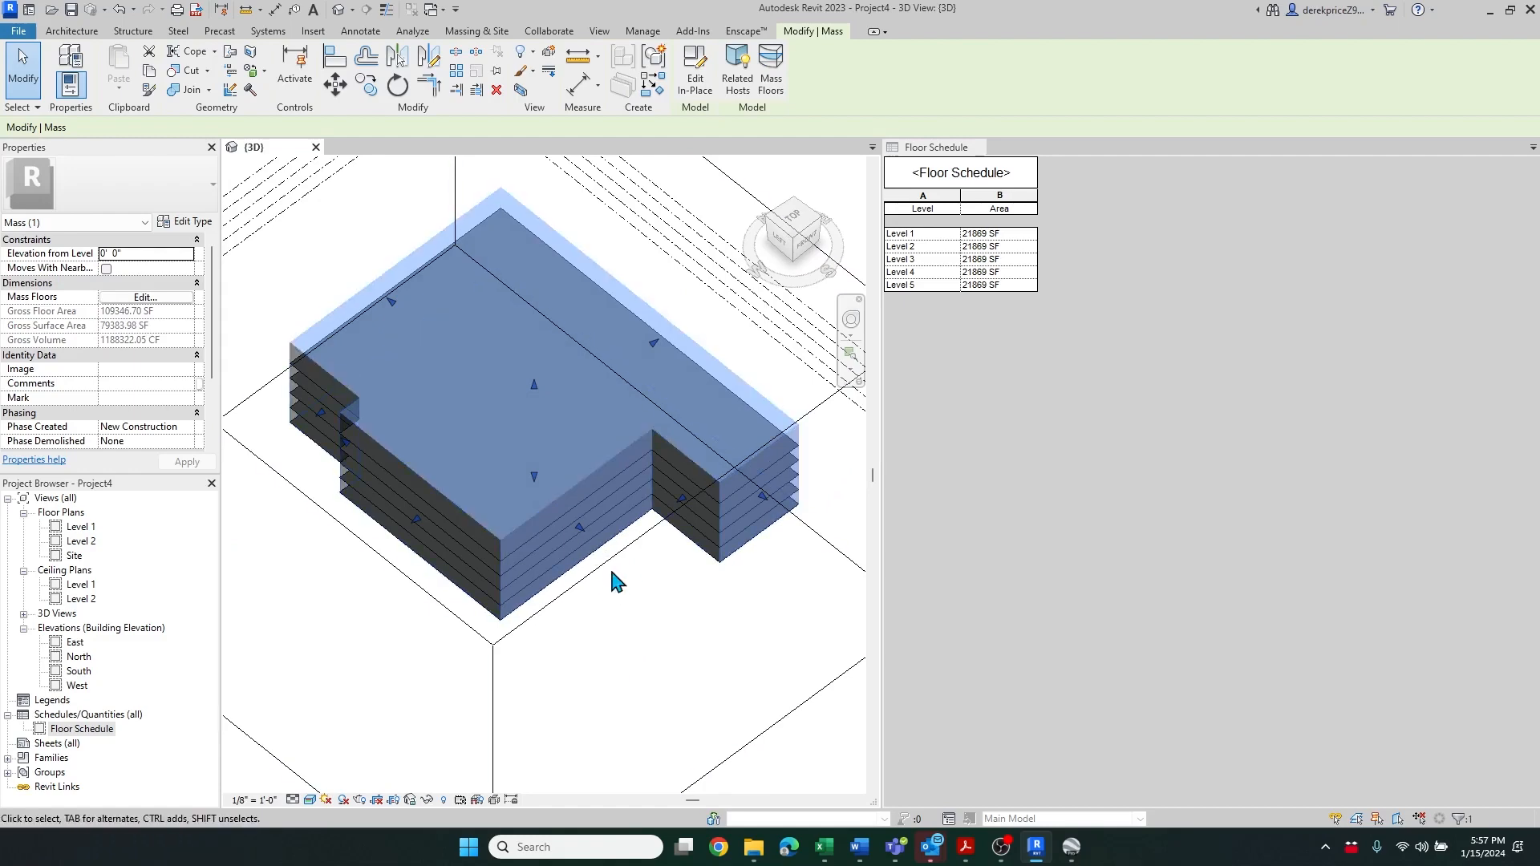
pyautogui.keyDown('shift'); pyautogui.moveTo(619, 584); pyautogui.dragTo(505, 604, button='middle'); pyautogui.keyUp('shift')
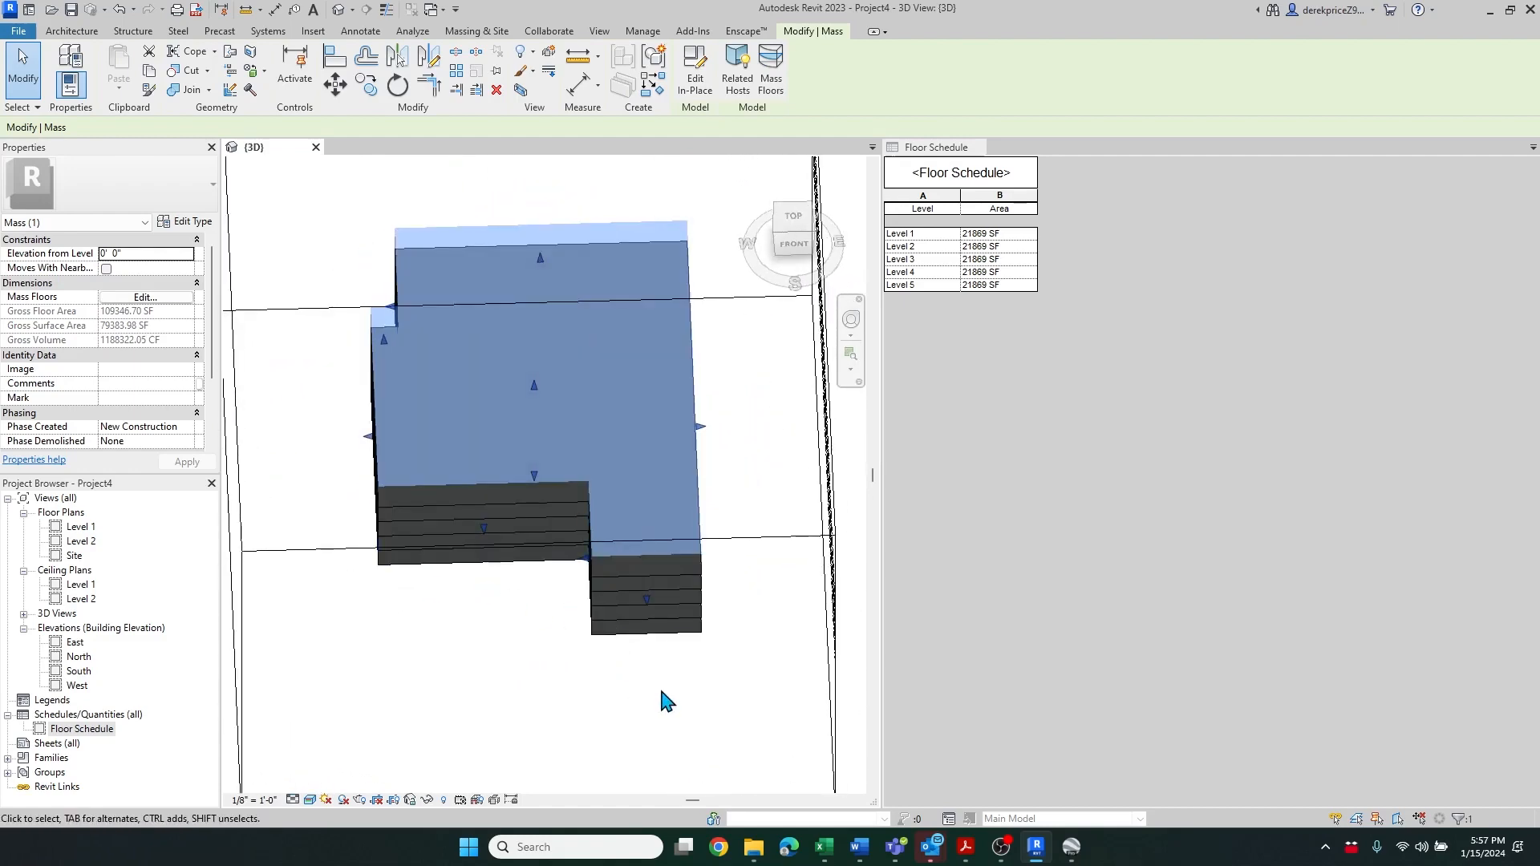
pyautogui.keyDown('shift'); pyautogui.moveTo(707, 683); pyautogui.dragTo(532, 630, button='middle'); pyautogui.keyUp('shift')
pyautogui.moveTo(516, 654); pyautogui.dragTo(574, 589)
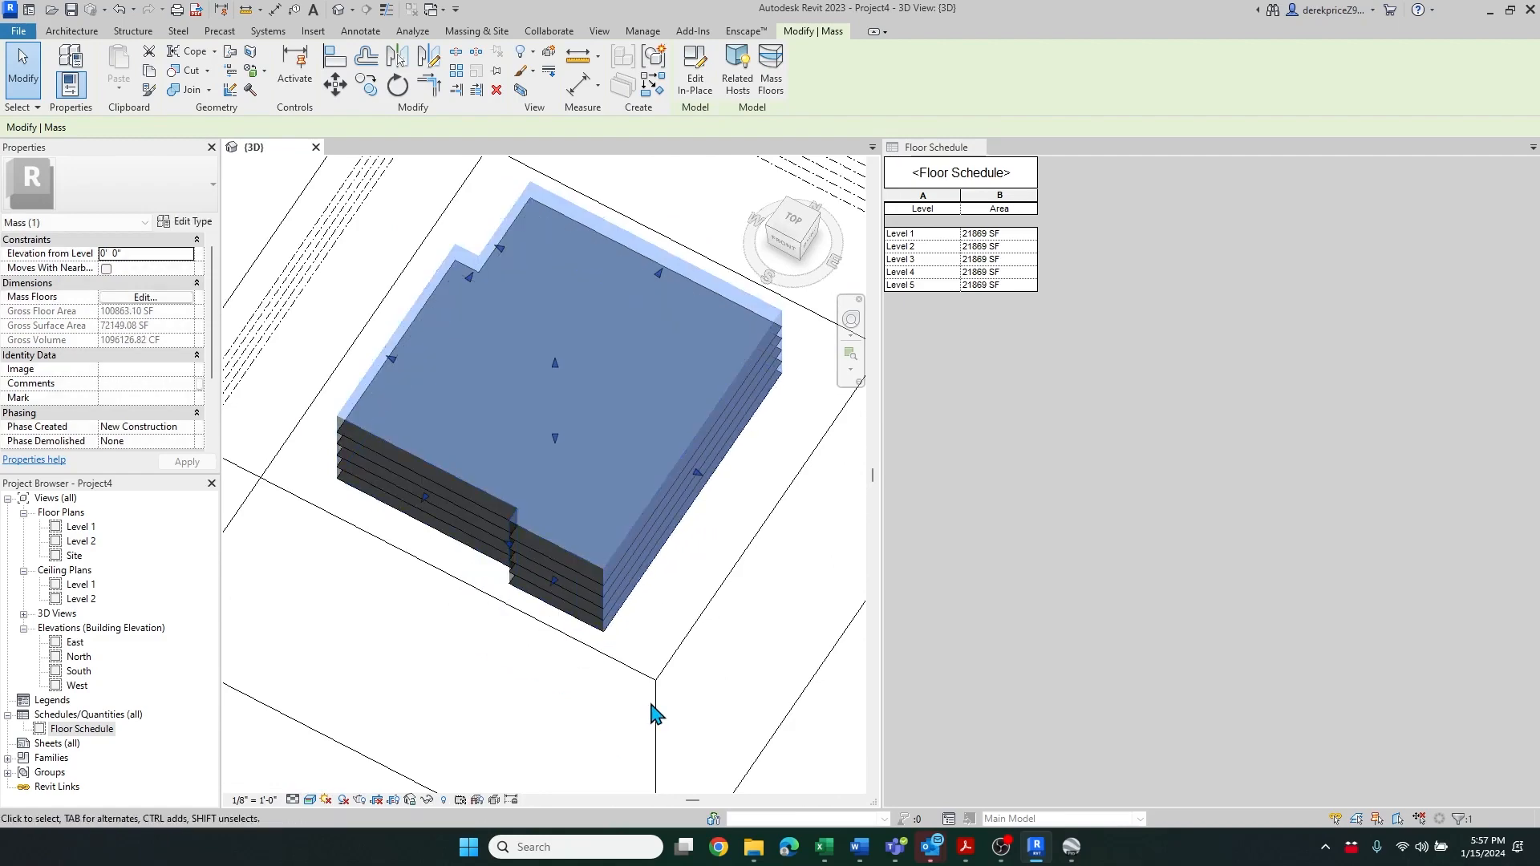
pyautogui.click(575, 730)
# Reselect the mass and drag two more face handles slightly to trim its other sides
pyautogui.keyDown('shift'); pyautogui.moveTo(600, 541); pyautogui.dragTo(476, 539, button='middle'); pyautogui.keyUp('shift')
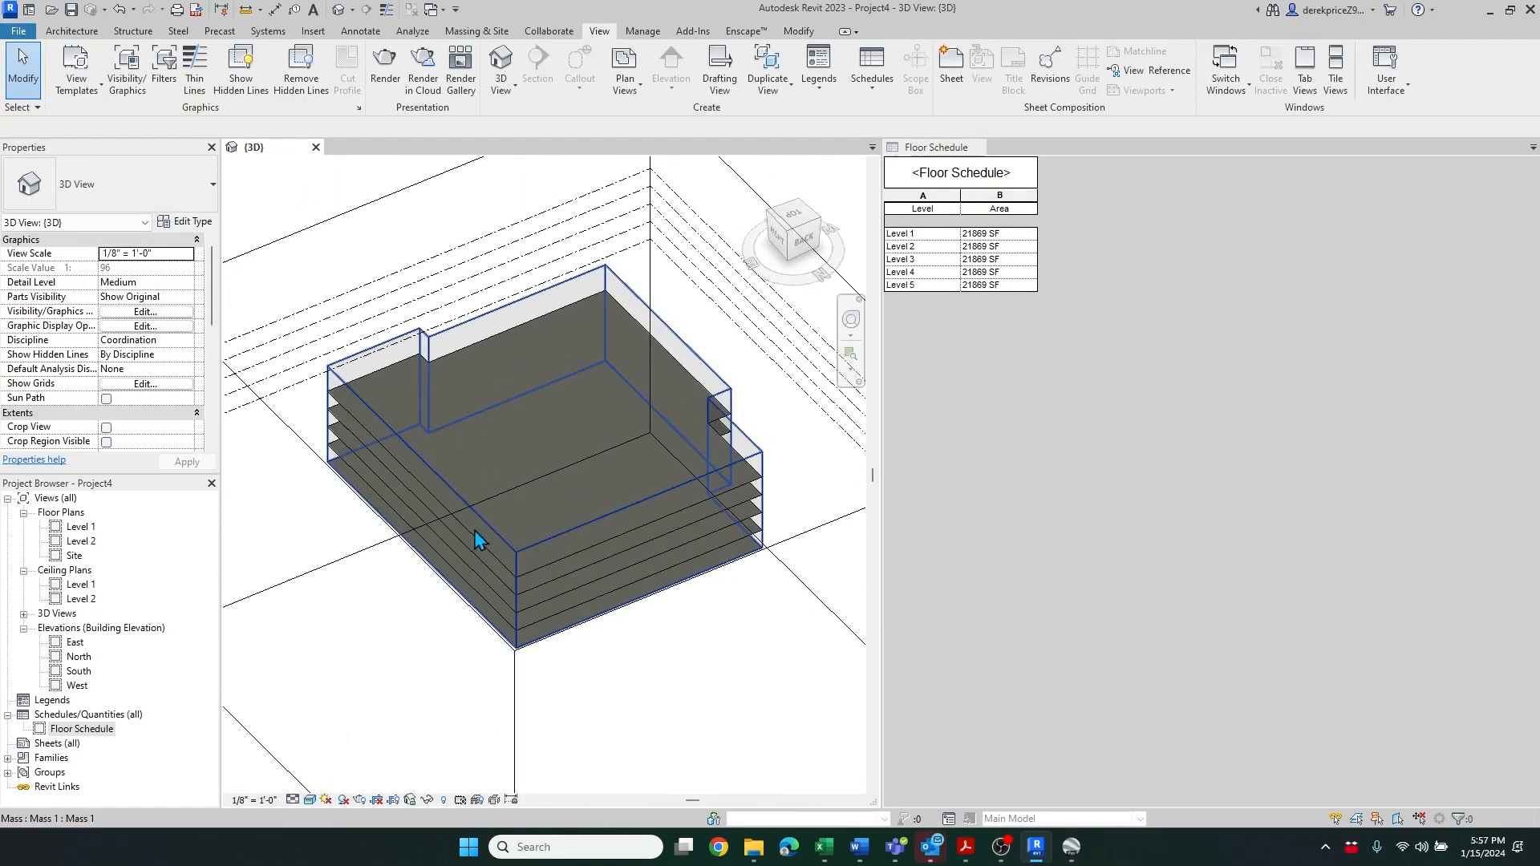
pyautogui.click(577, 555)
pyautogui.scroll(3, 642, 554)
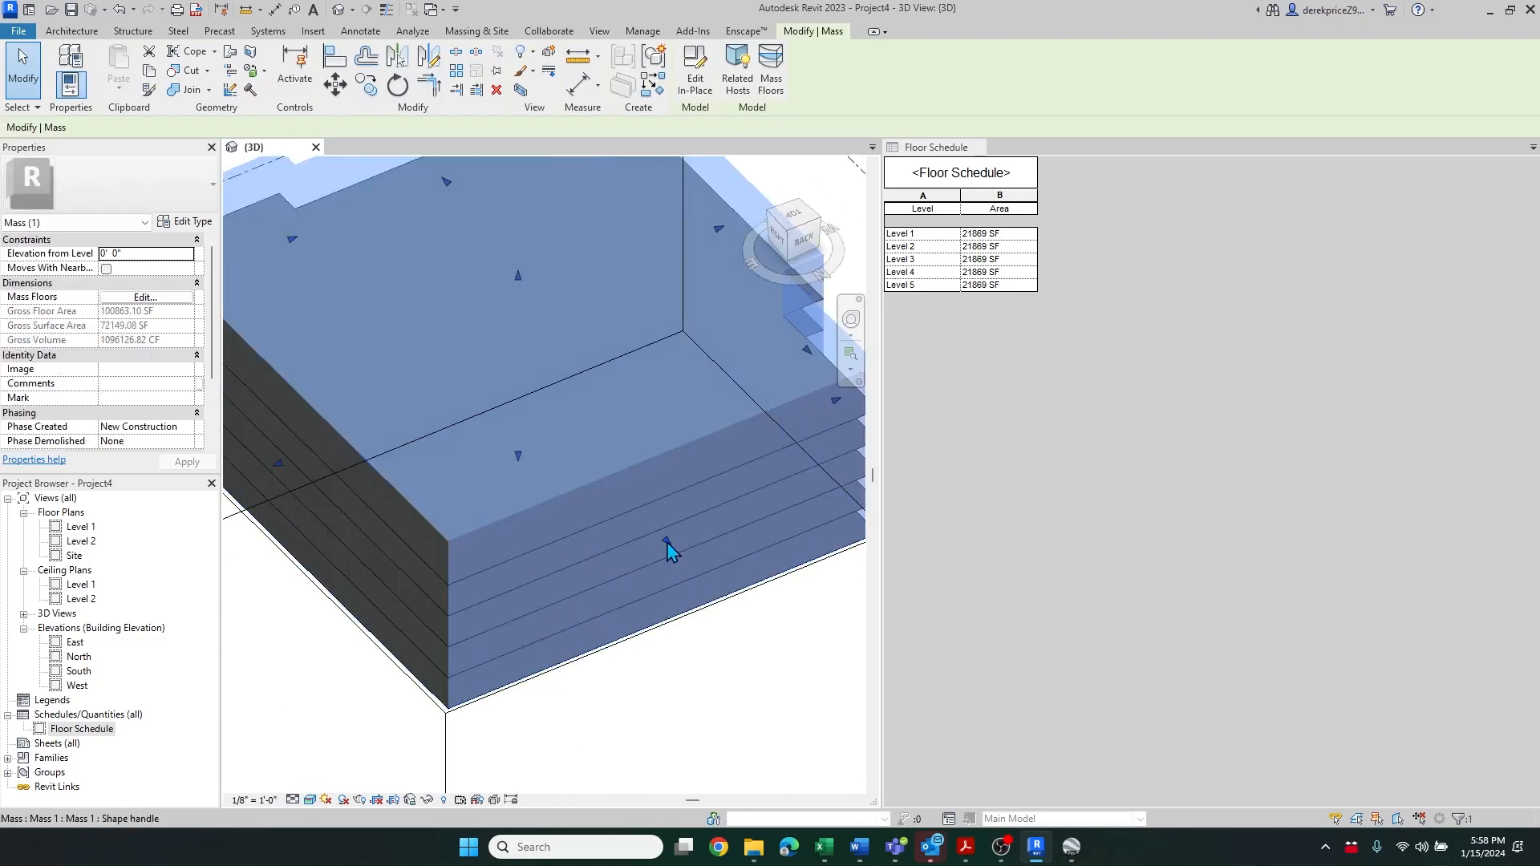
pyautogui.moveTo(654, 540); pyautogui.dragTo(655, 541)
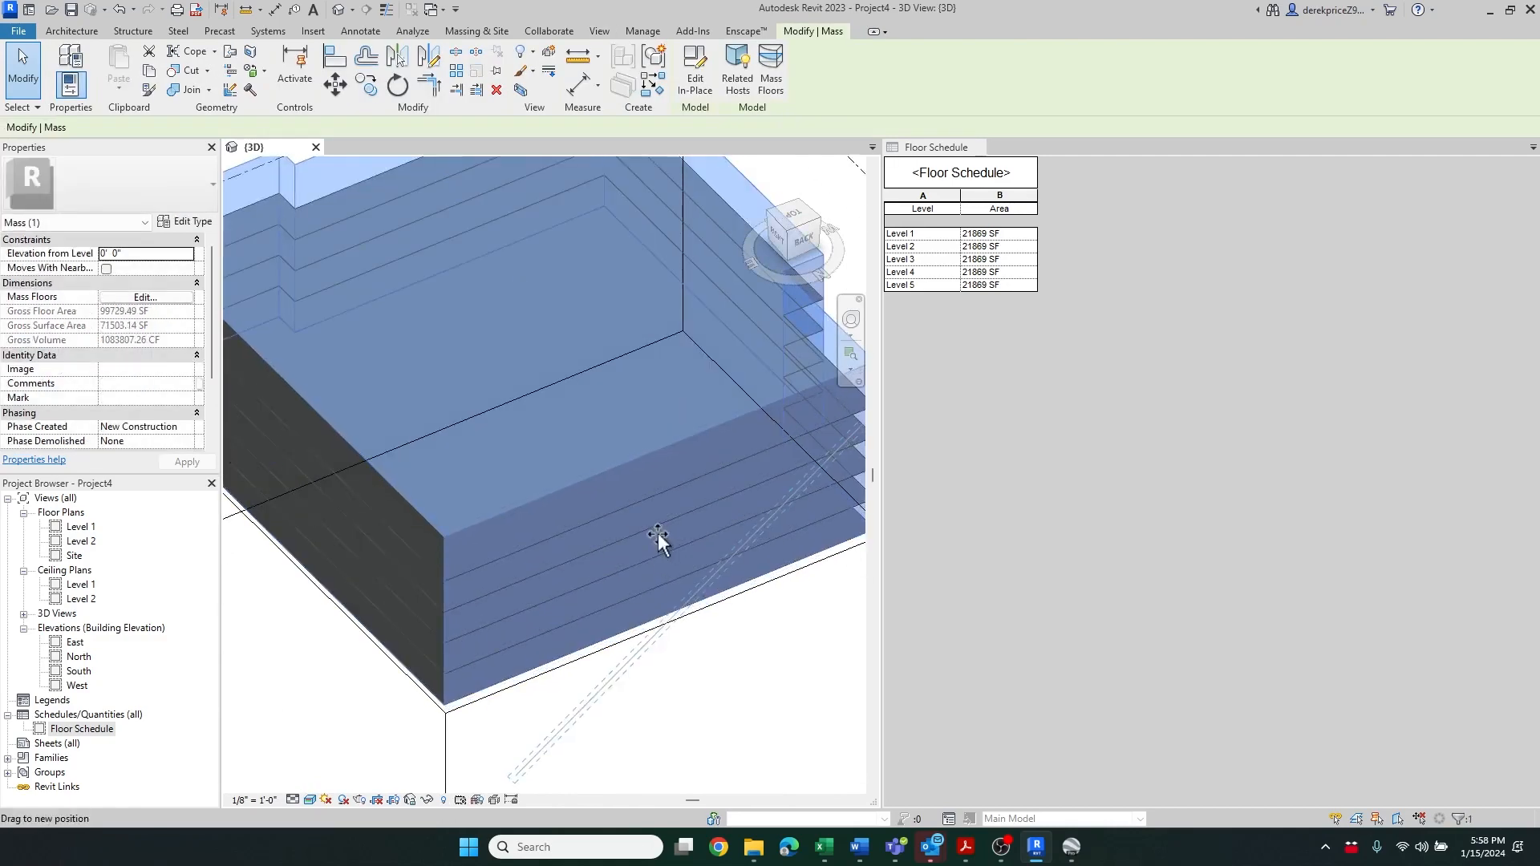
pyautogui.scroll(-5, 659, 536)
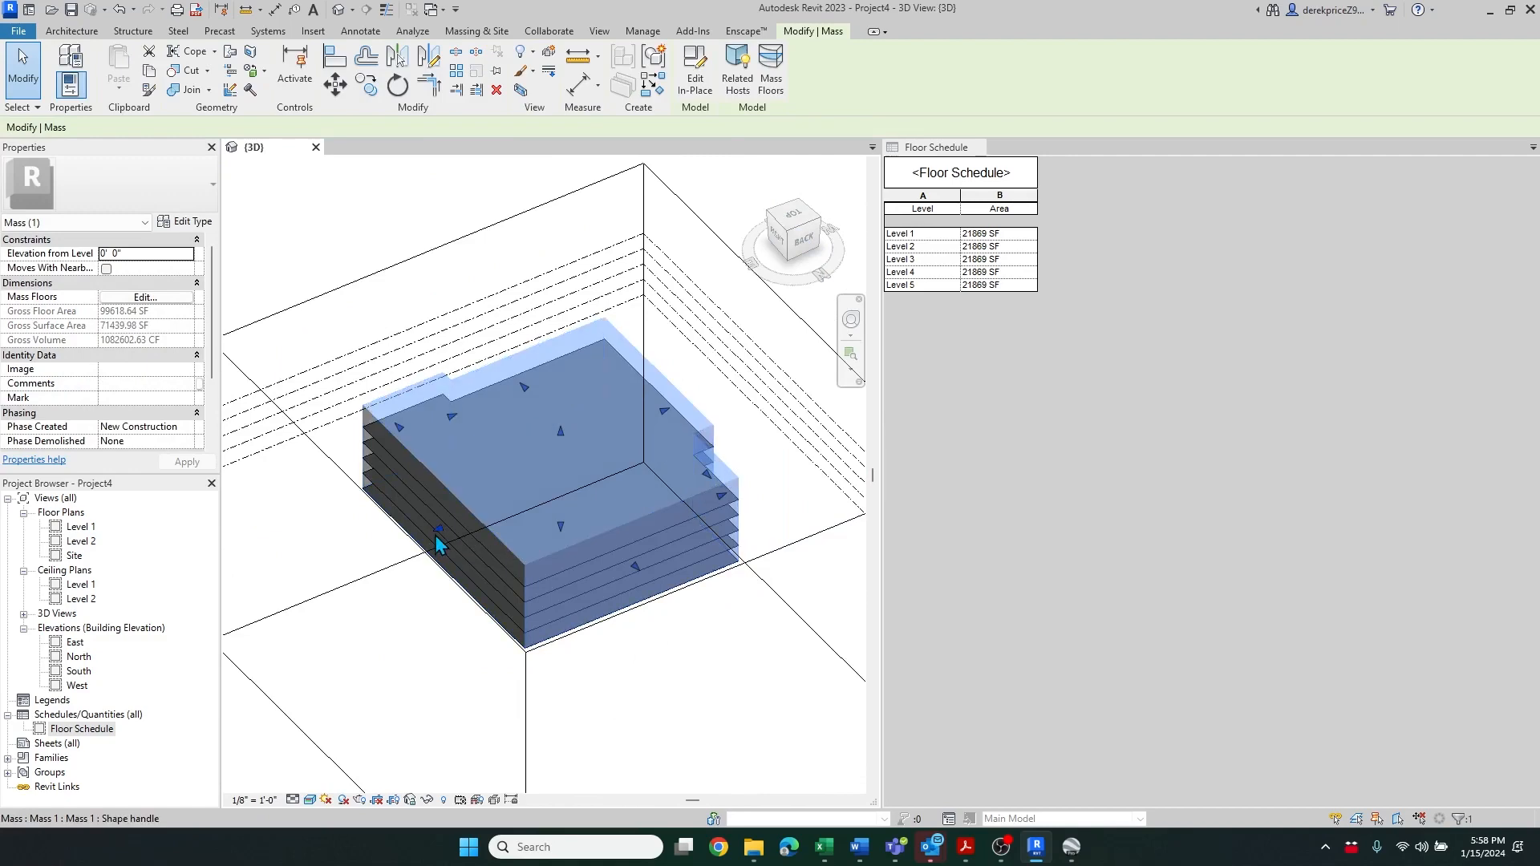
pyautogui.moveTo(436, 531); pyautogui.dragTo(456, 521)
pyautogui.click(404, 690)
# Turn all model categories back on in the 3D view's visibility/graphic overrides
pyautogui.keyDown('shift'); pyautogui.moveTo(406, 706); pyautogui.dragTo(574, 642, button='middle'); pyautogui.keyUp('shift')
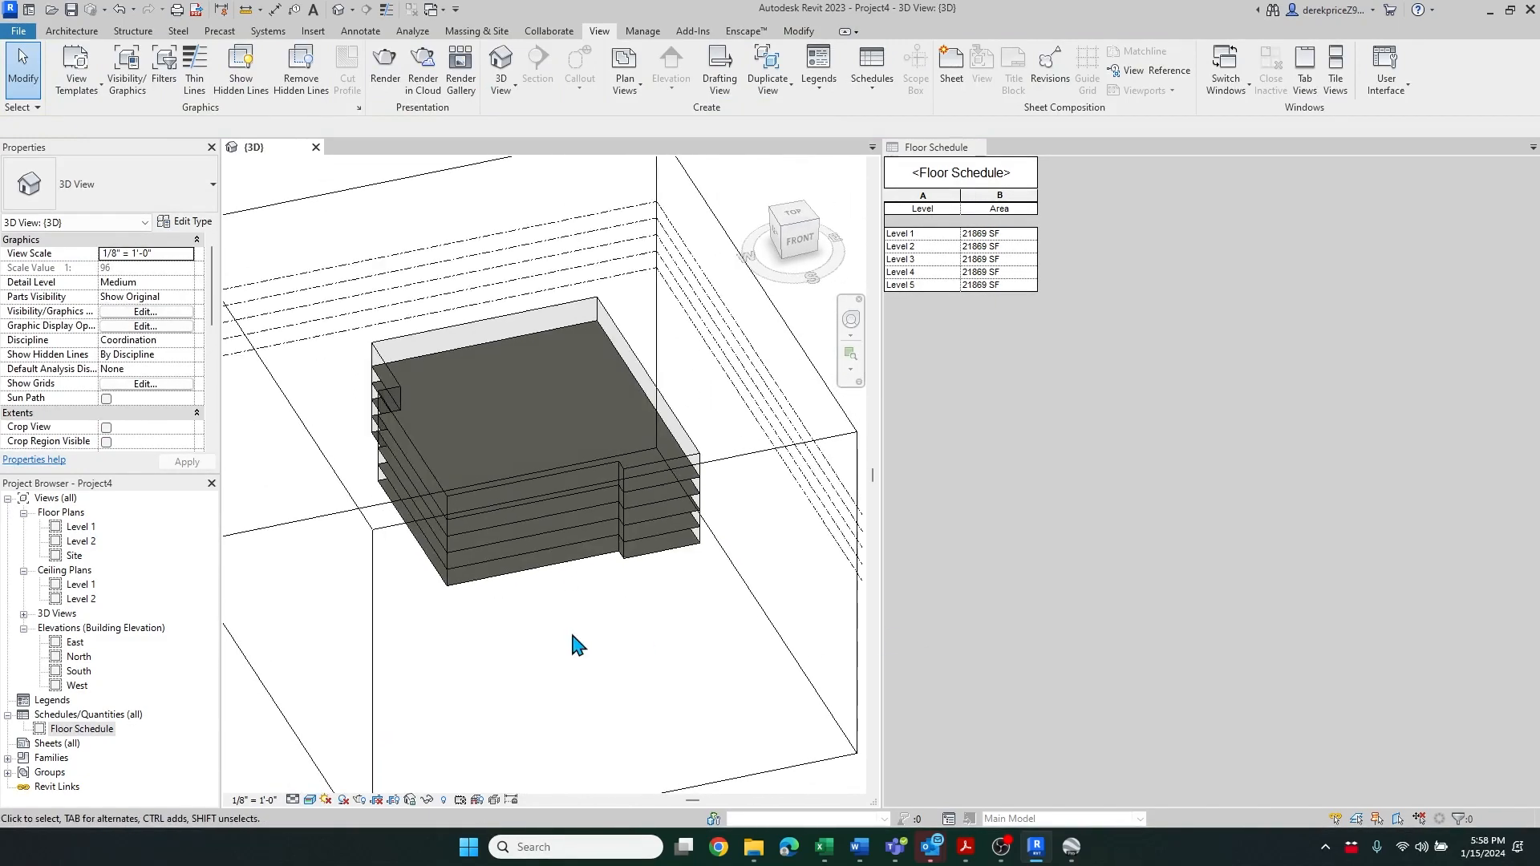
pyautogui.press('v')
pyautogui.press('g')
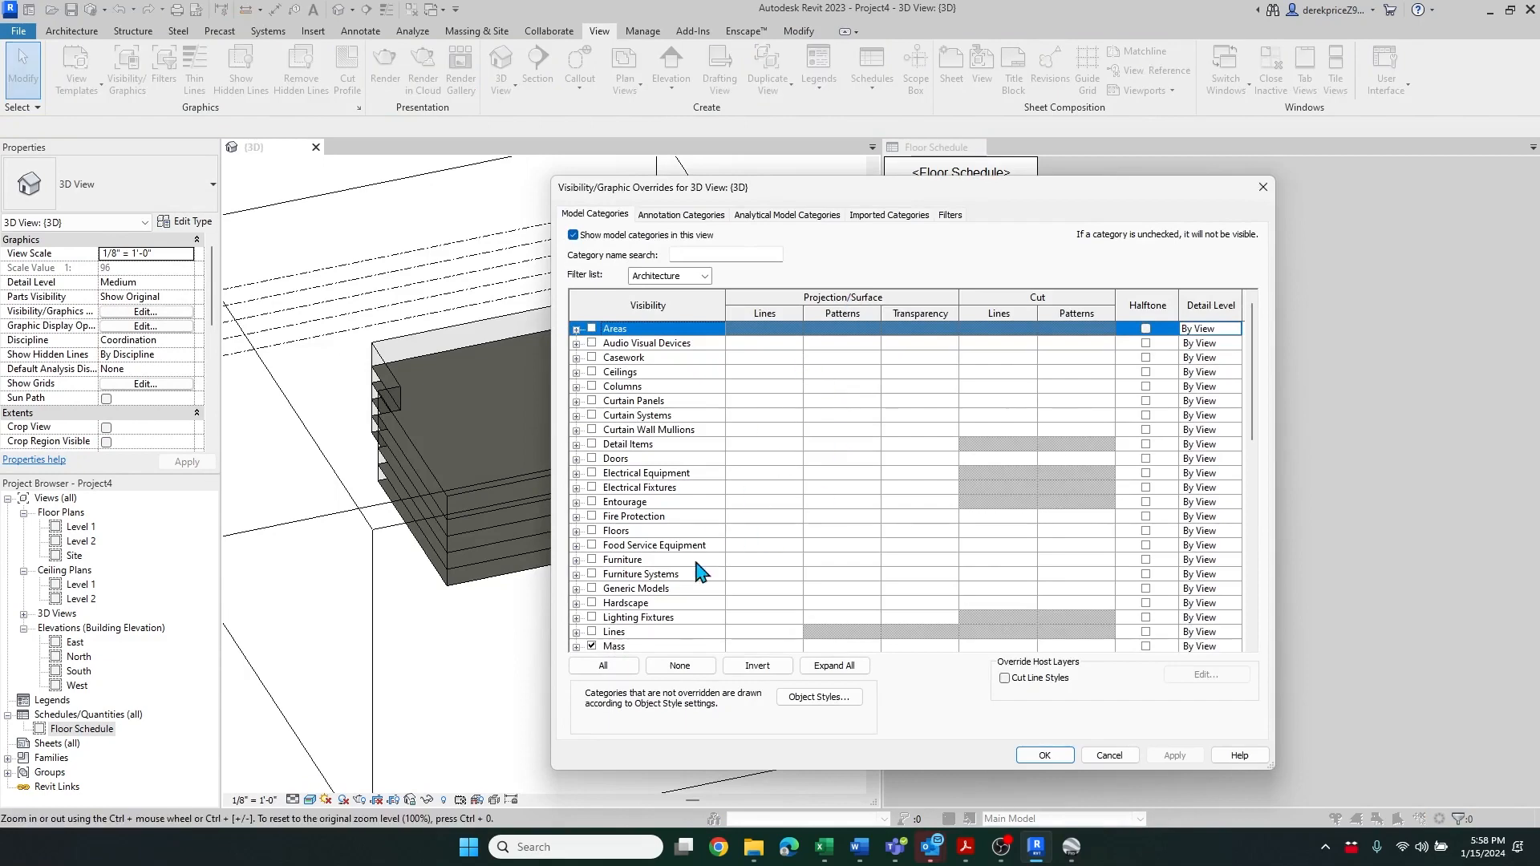
pyautogui.click(602, 665)
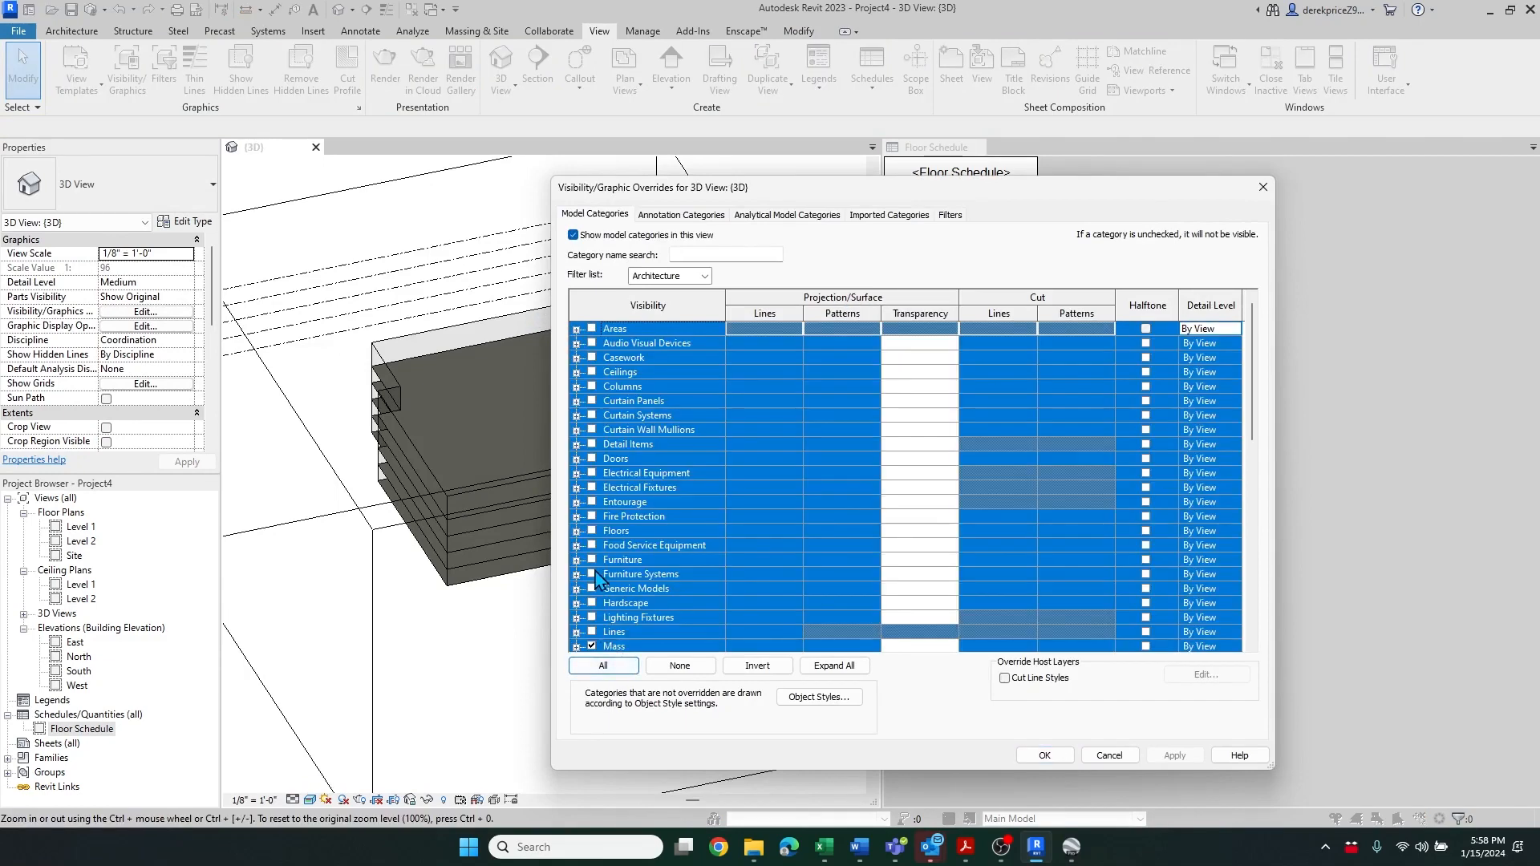
pyautogui.click(1044, 755)
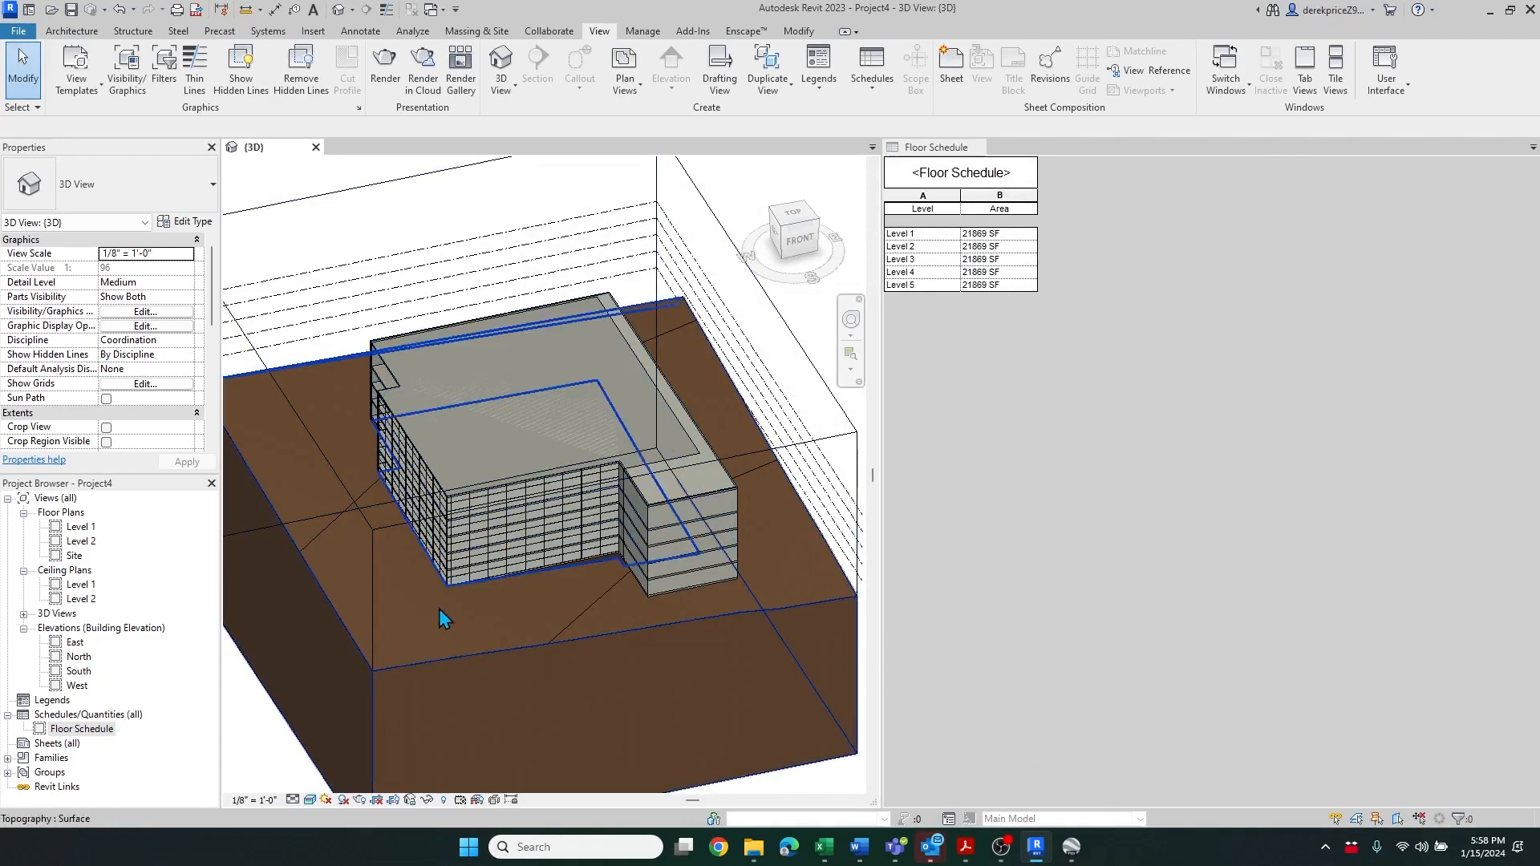
# Select everything, filter the selection down to walls, and update the walls to the reshaped mass faces
pyautogui.scroll(3, 368, 489)
pyautogui.scroll(1, 367, 490)
pyautogui.scroll(-3, 375, 495)
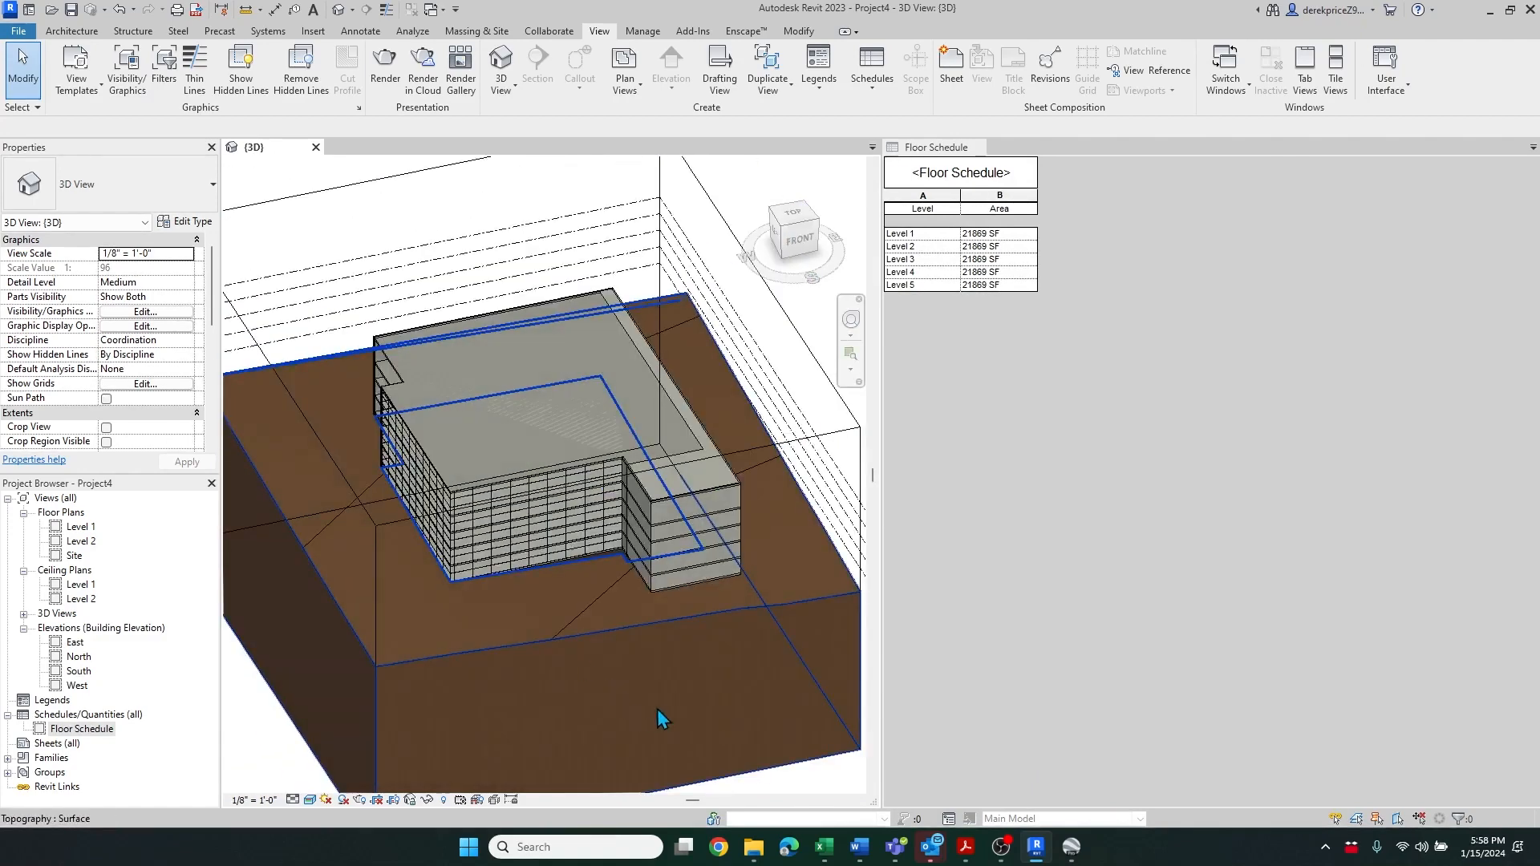
pyautogui.moveTo(318, 223); pyautogui.dragTo(772, 604)
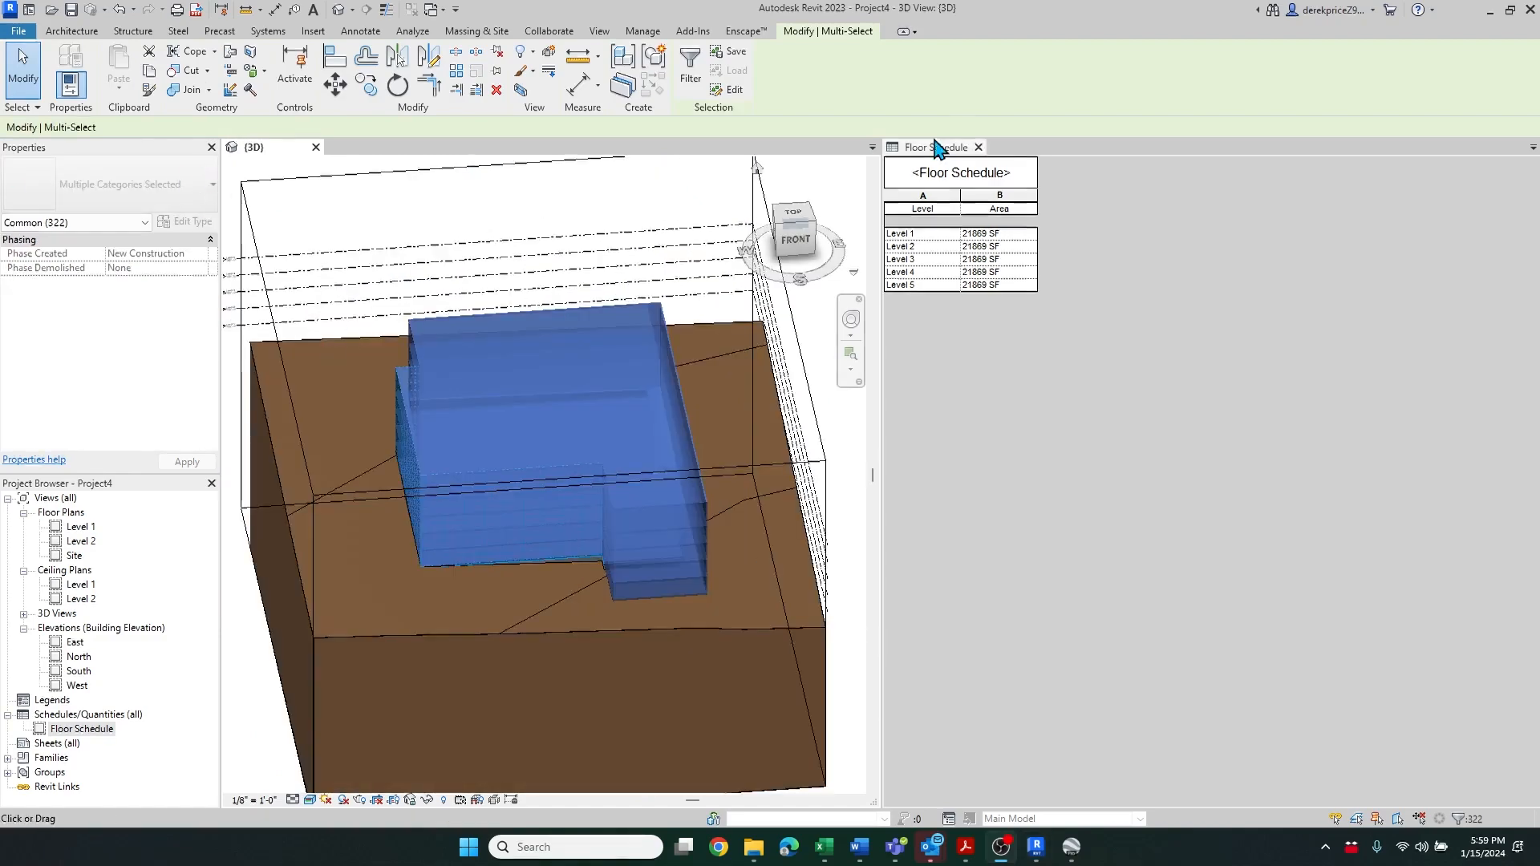
pyautogui.click(688, 67)
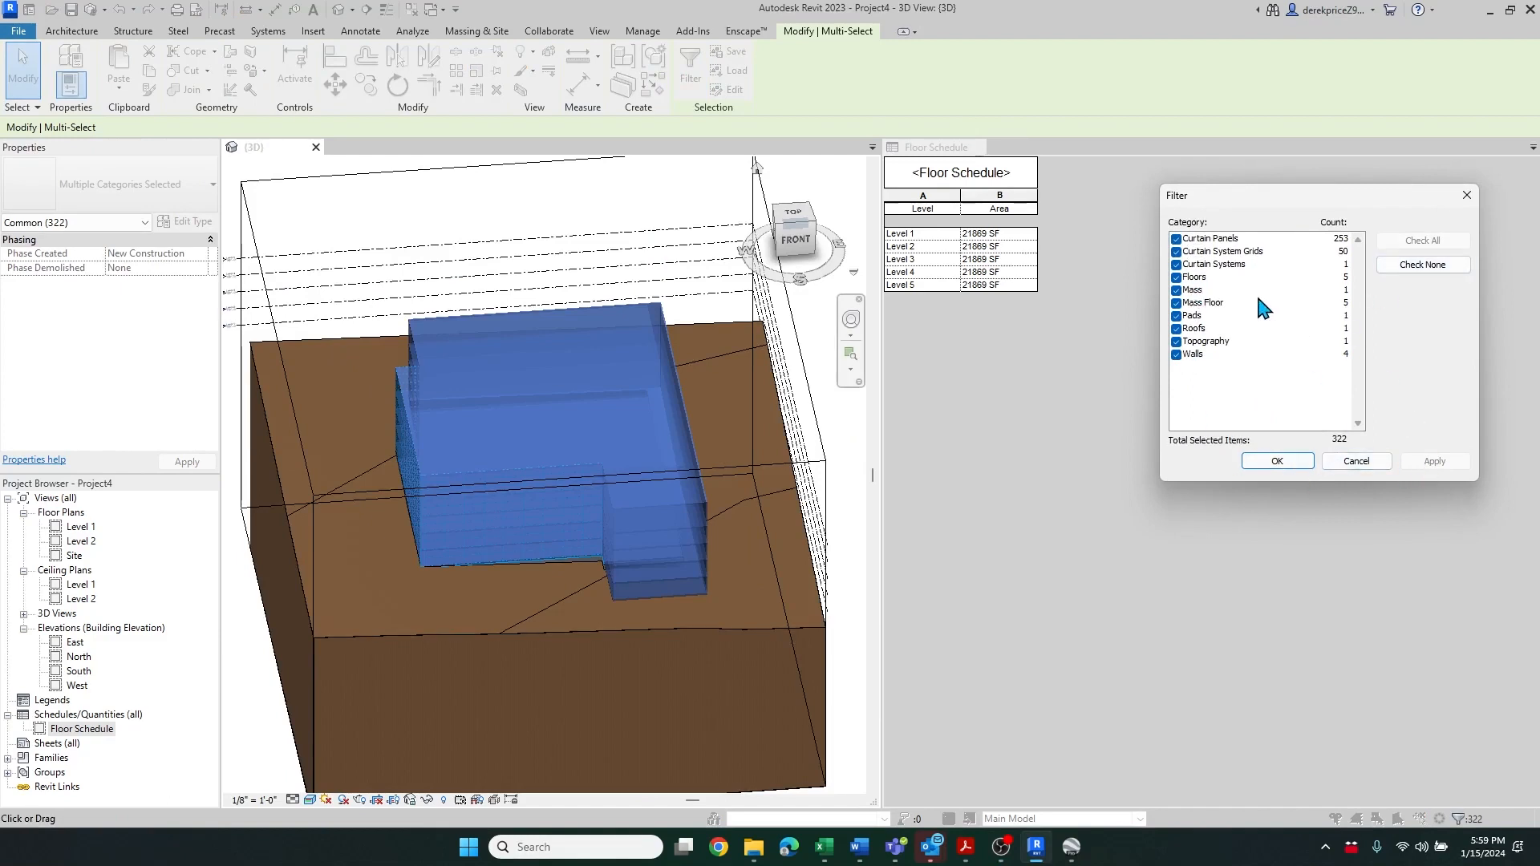
pyautogui.click(1403, 266)
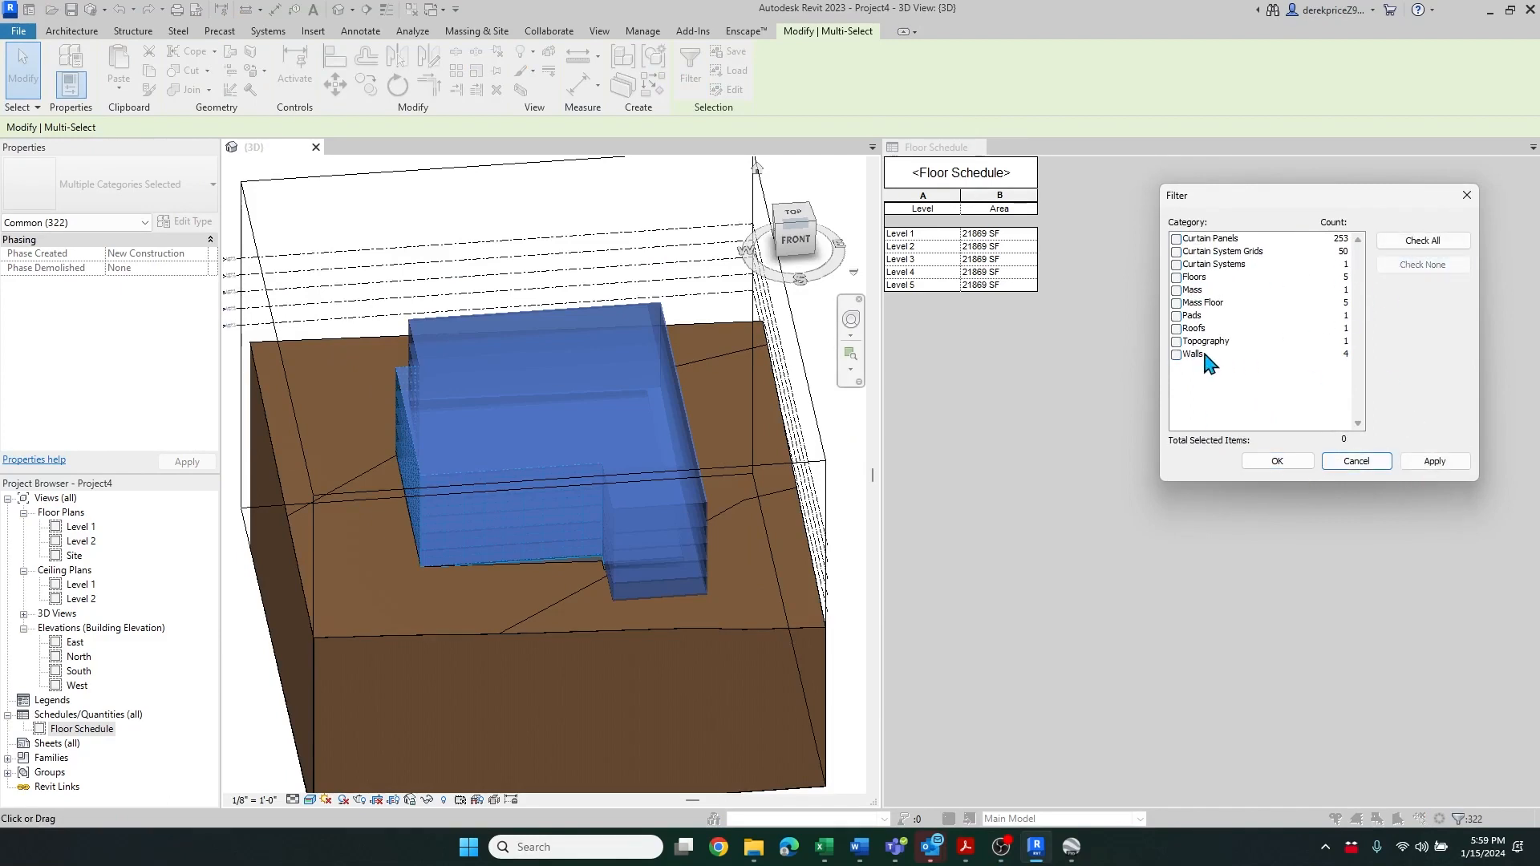
pyautogui.click(1178, 355)
pyautogui.click(1279, 463)
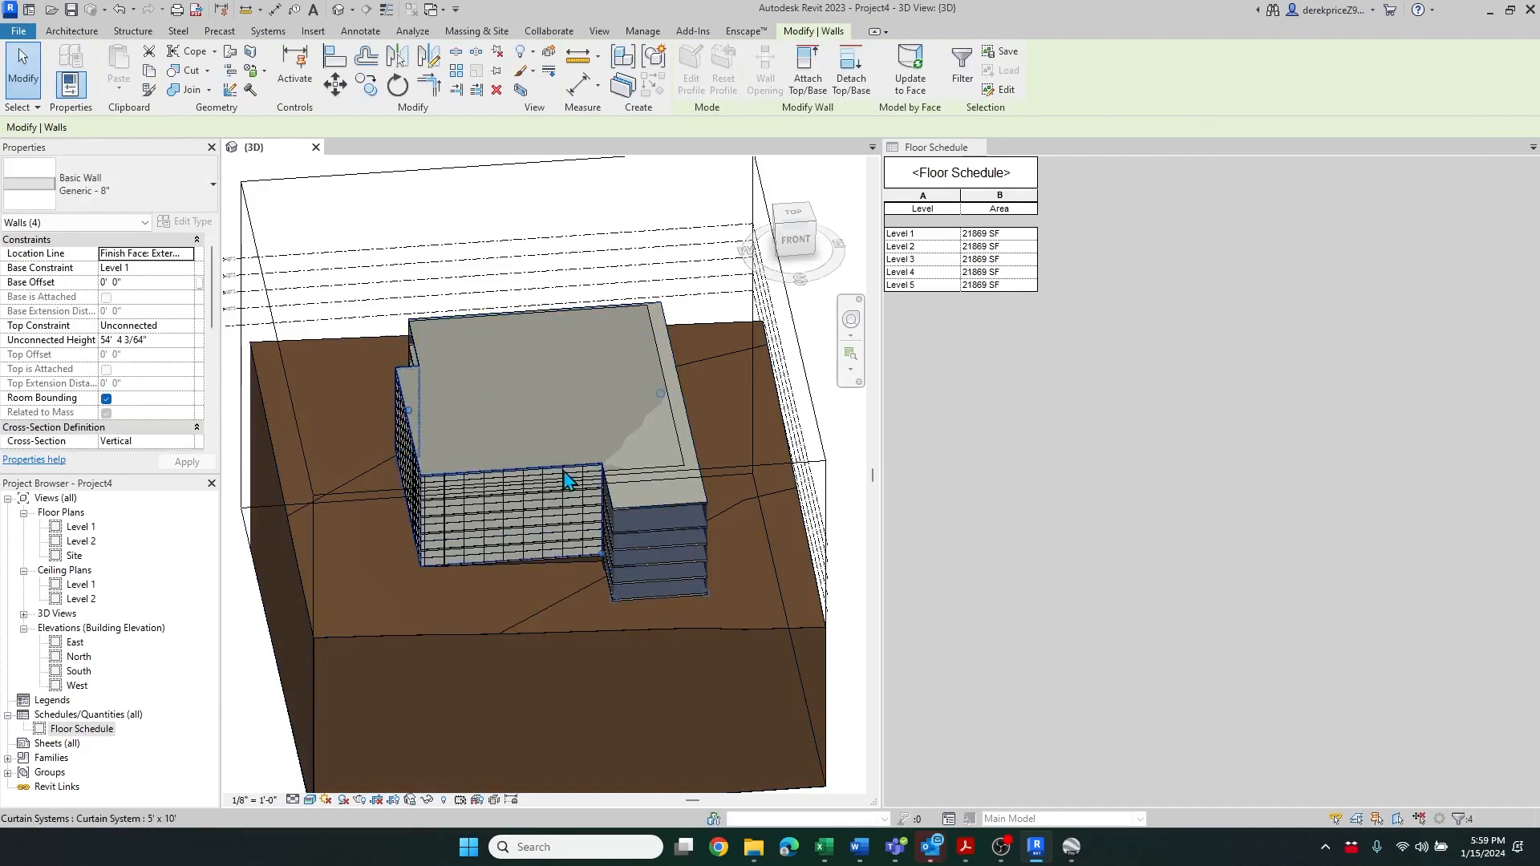
pyautogui.click(914, 90)
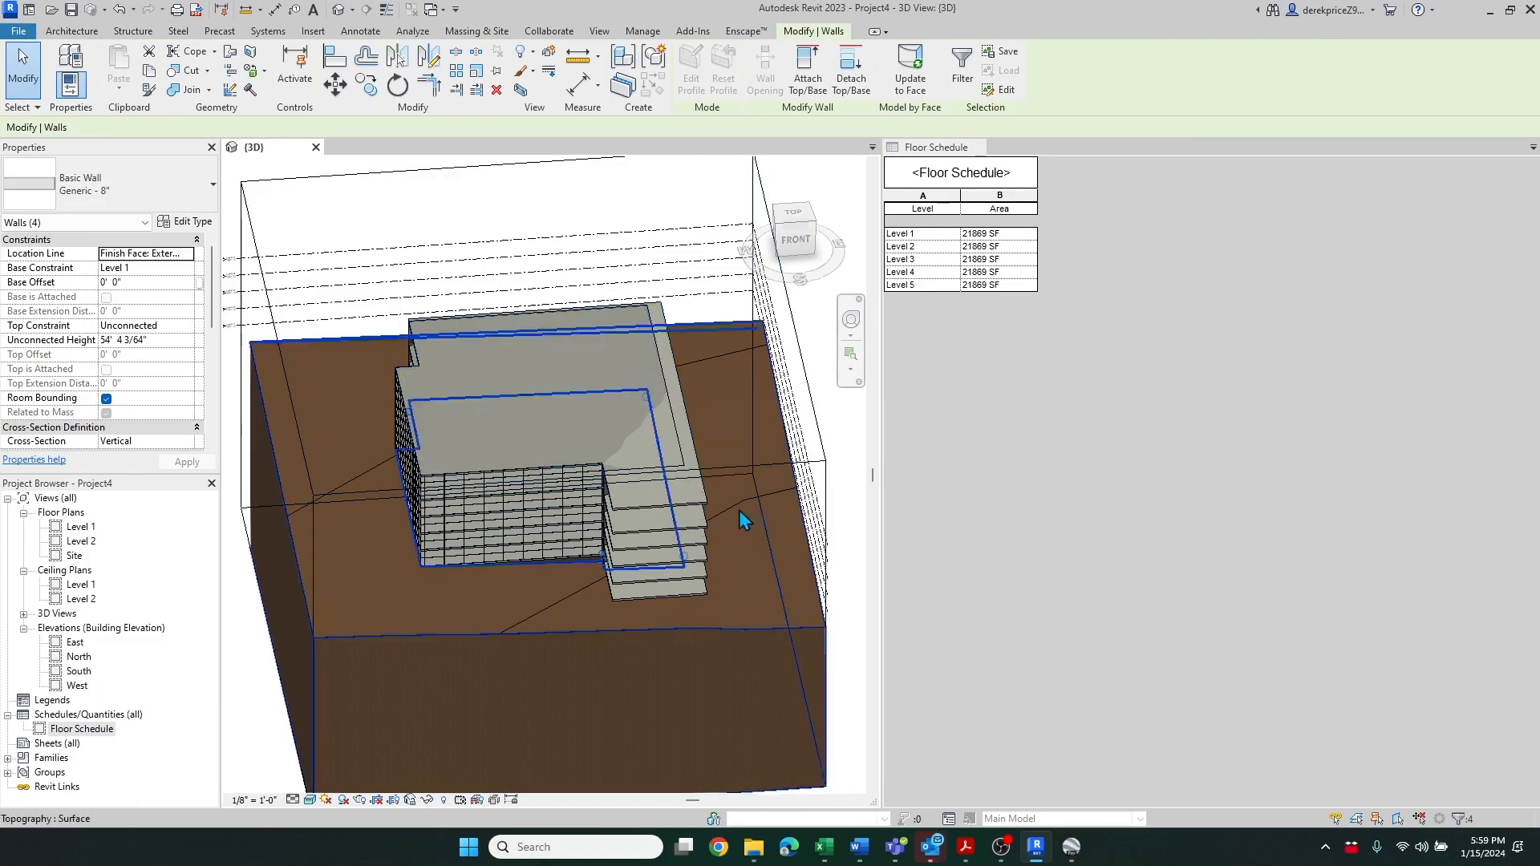
# Select everything, filter the selection to floors only, and update the floors to the mass faces
pyautogui.moveTo(363, 220); pyautogui.dragTo(757, 623)
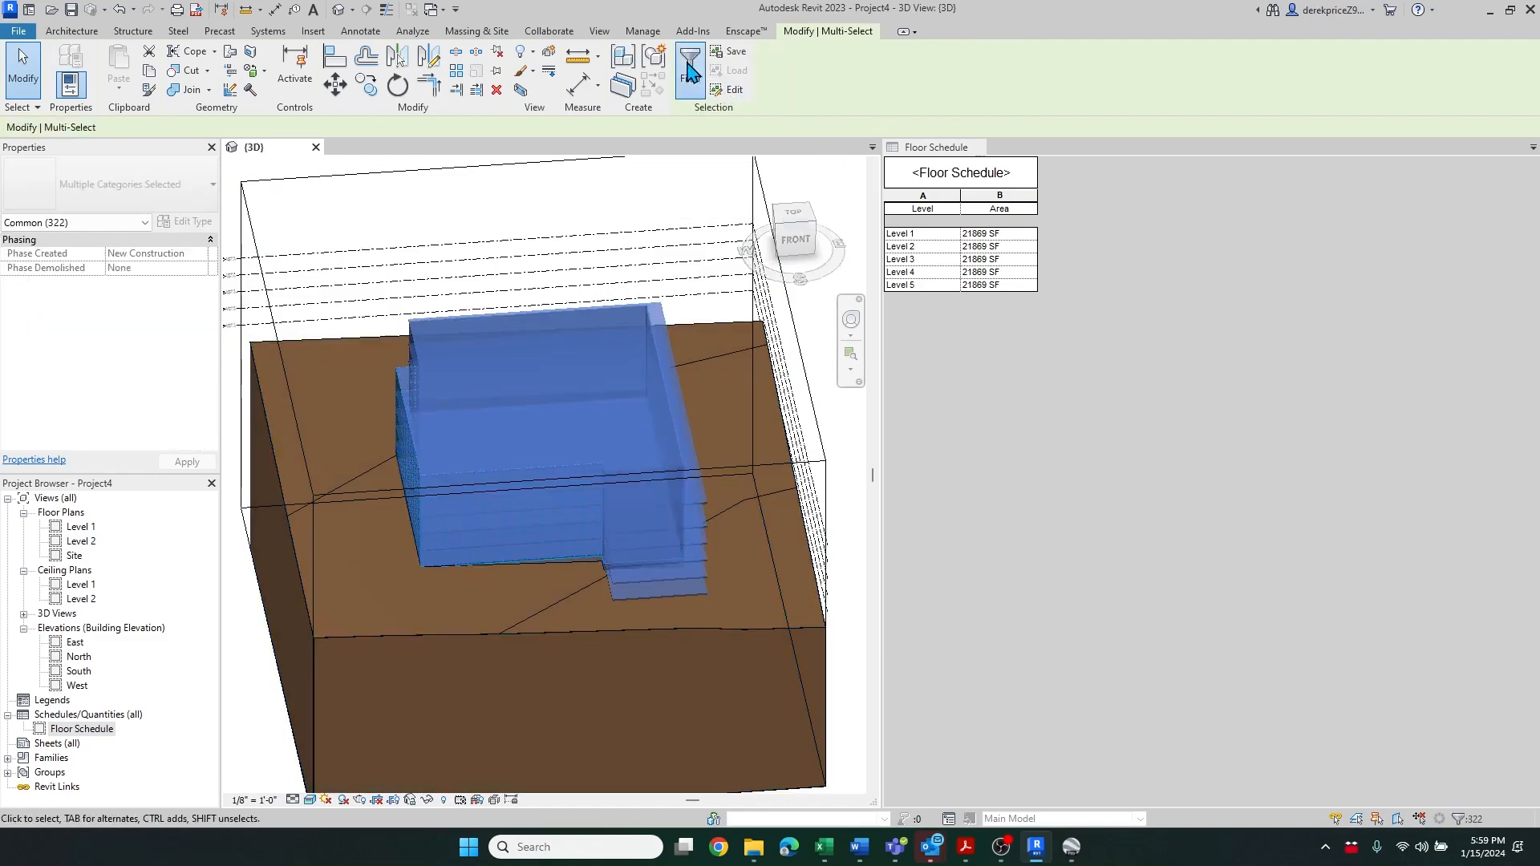
pyautogui.click(691, 64)
pyautogui.click(1440, 265)
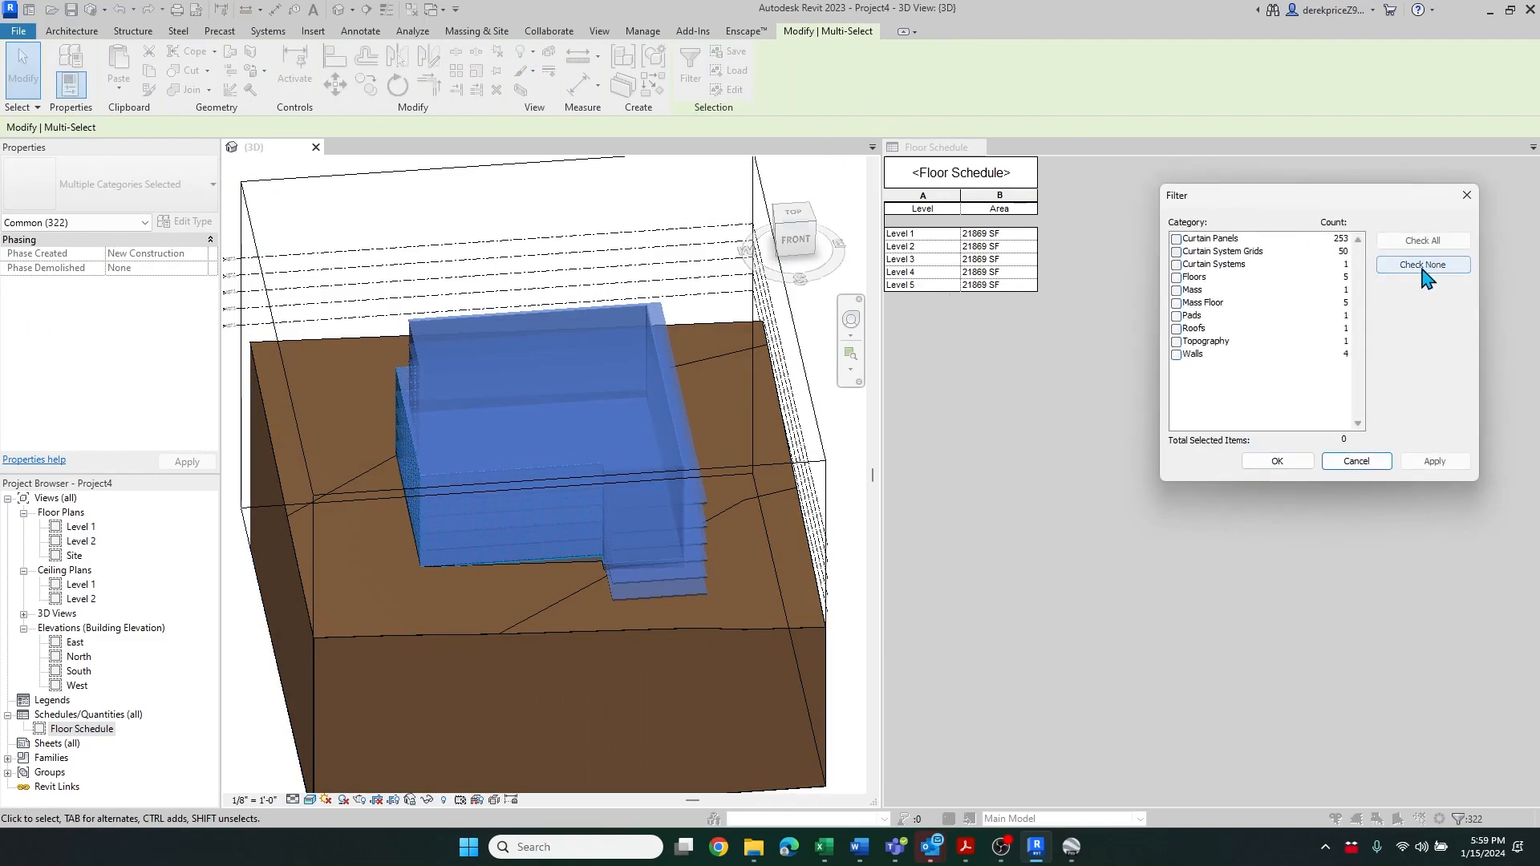
pyautogui.click(1178, 277)
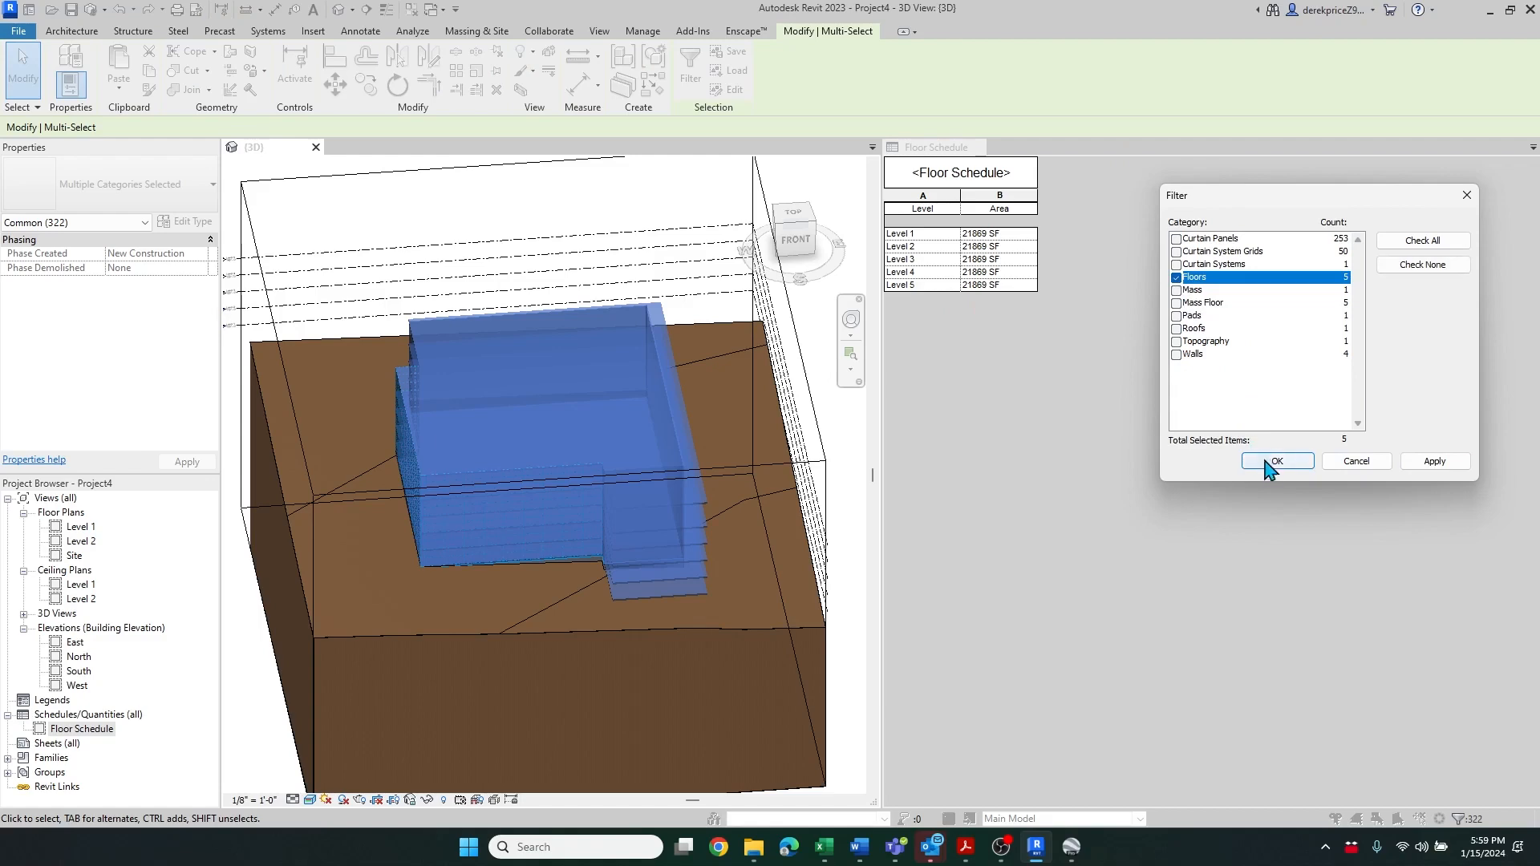
pyautogui.click(1277, 461)
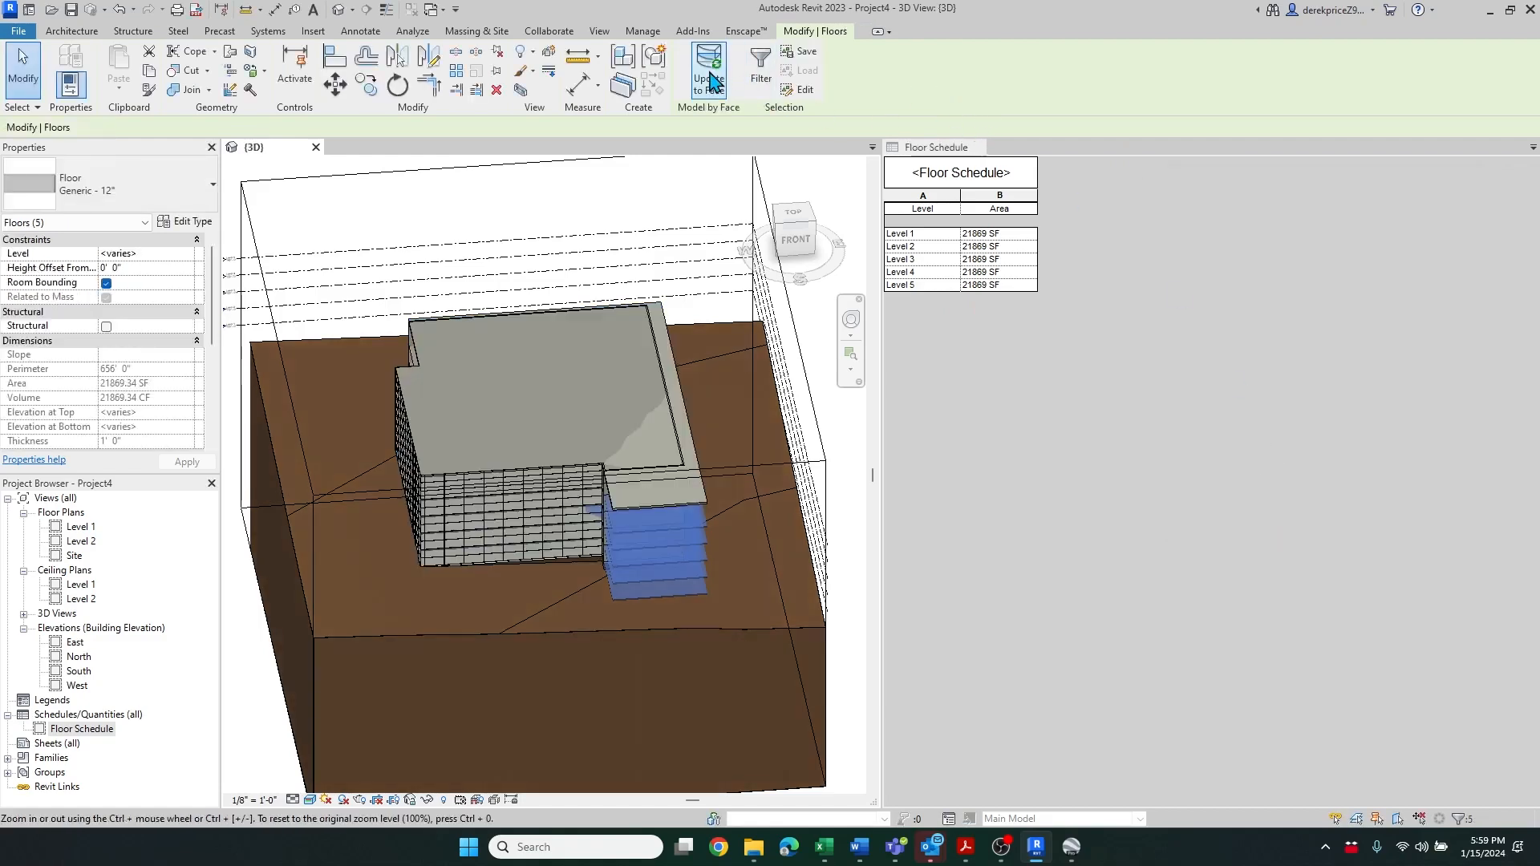
pyautogui.click(709, 70)
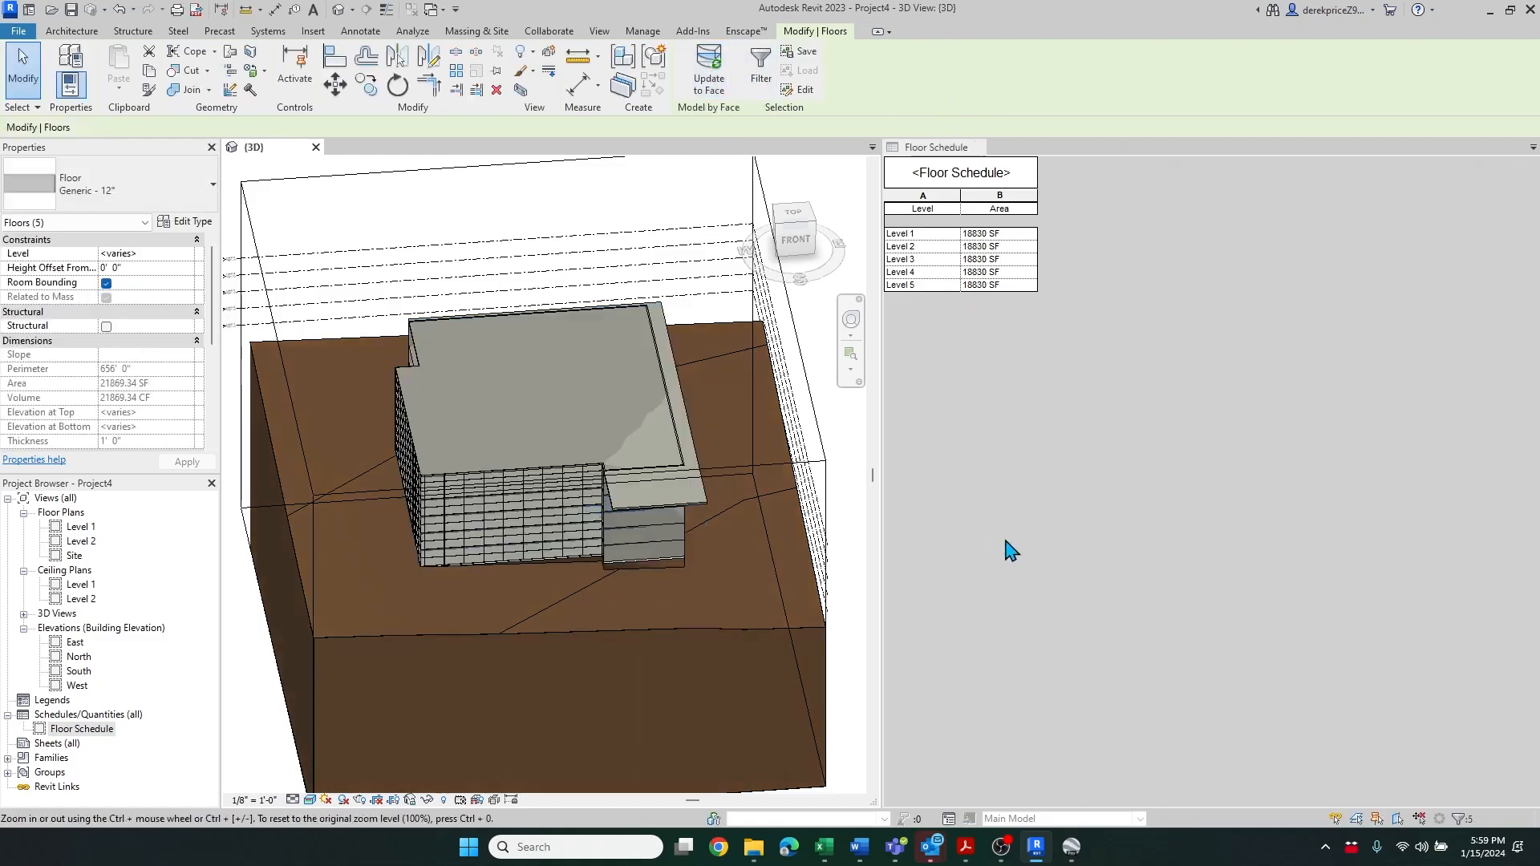
# Select the roof and update it to the mass face
pyautogui.click(702, 499)
pyautogui.click(926, 80)
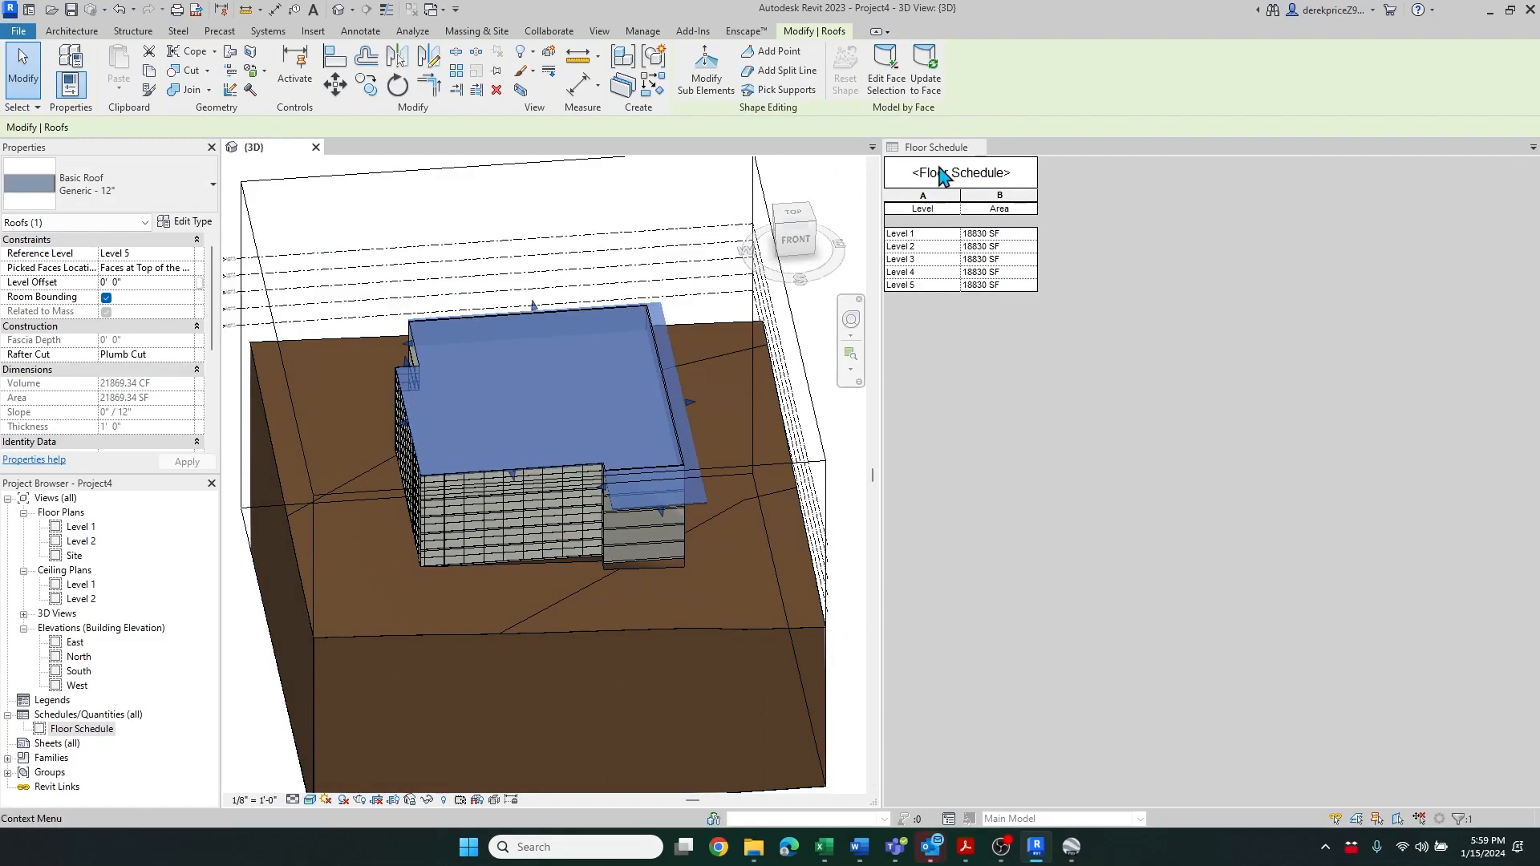
pyautogui.click(931, 80)
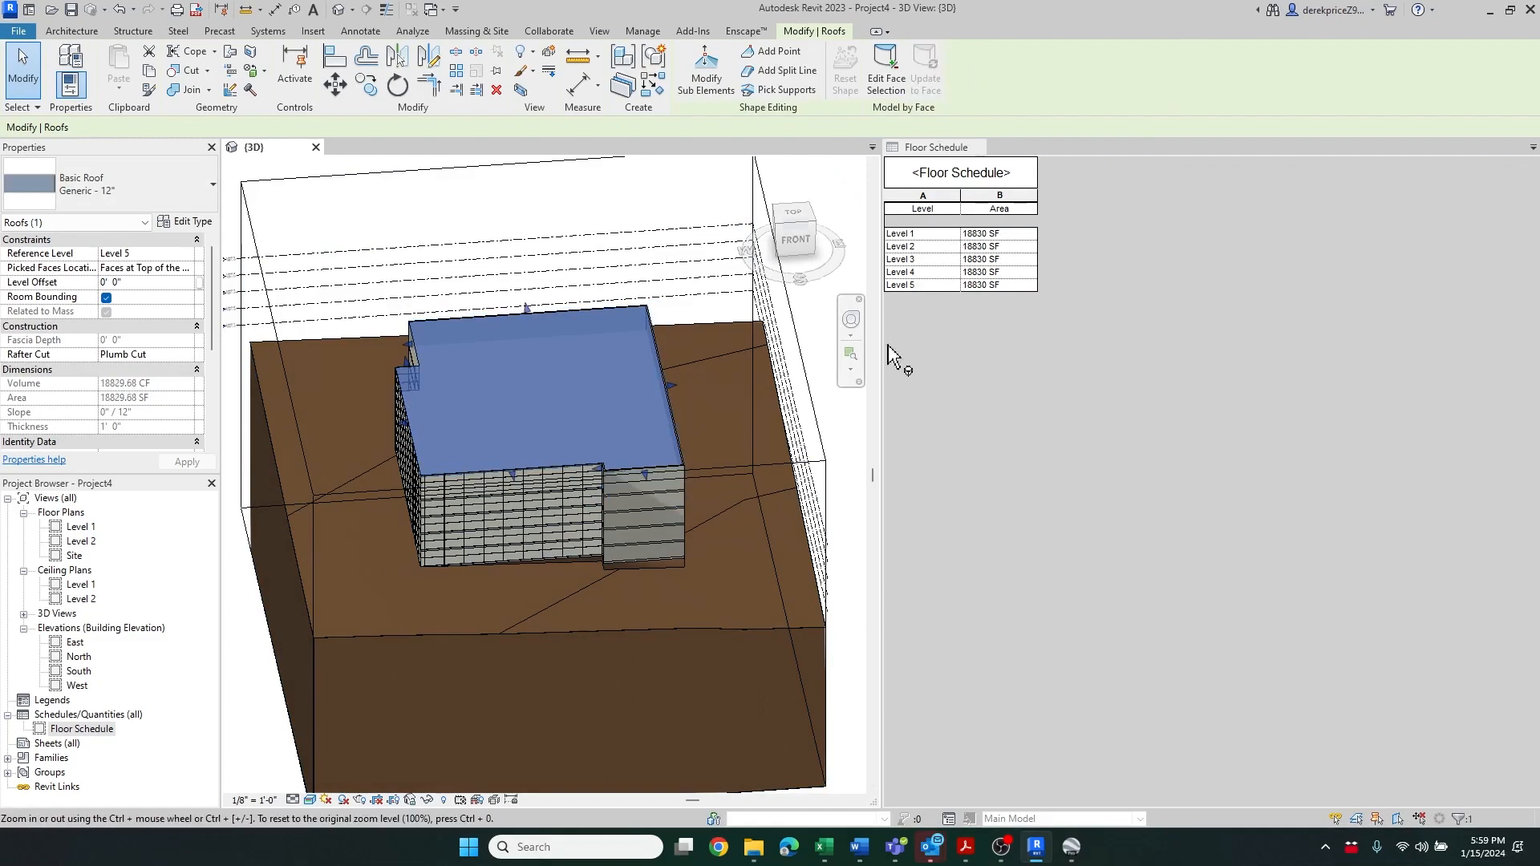
# Orbit and zoom around the updated building to inspect the walls, floors, and roof
pyautogui.keyDown('shift'); pyautogui.moveTo(583, 669); pyautogui.dragTo(687, 674, button='middle'); pyautogui.keyUp('shift')
pyautogui.click(385, 283)
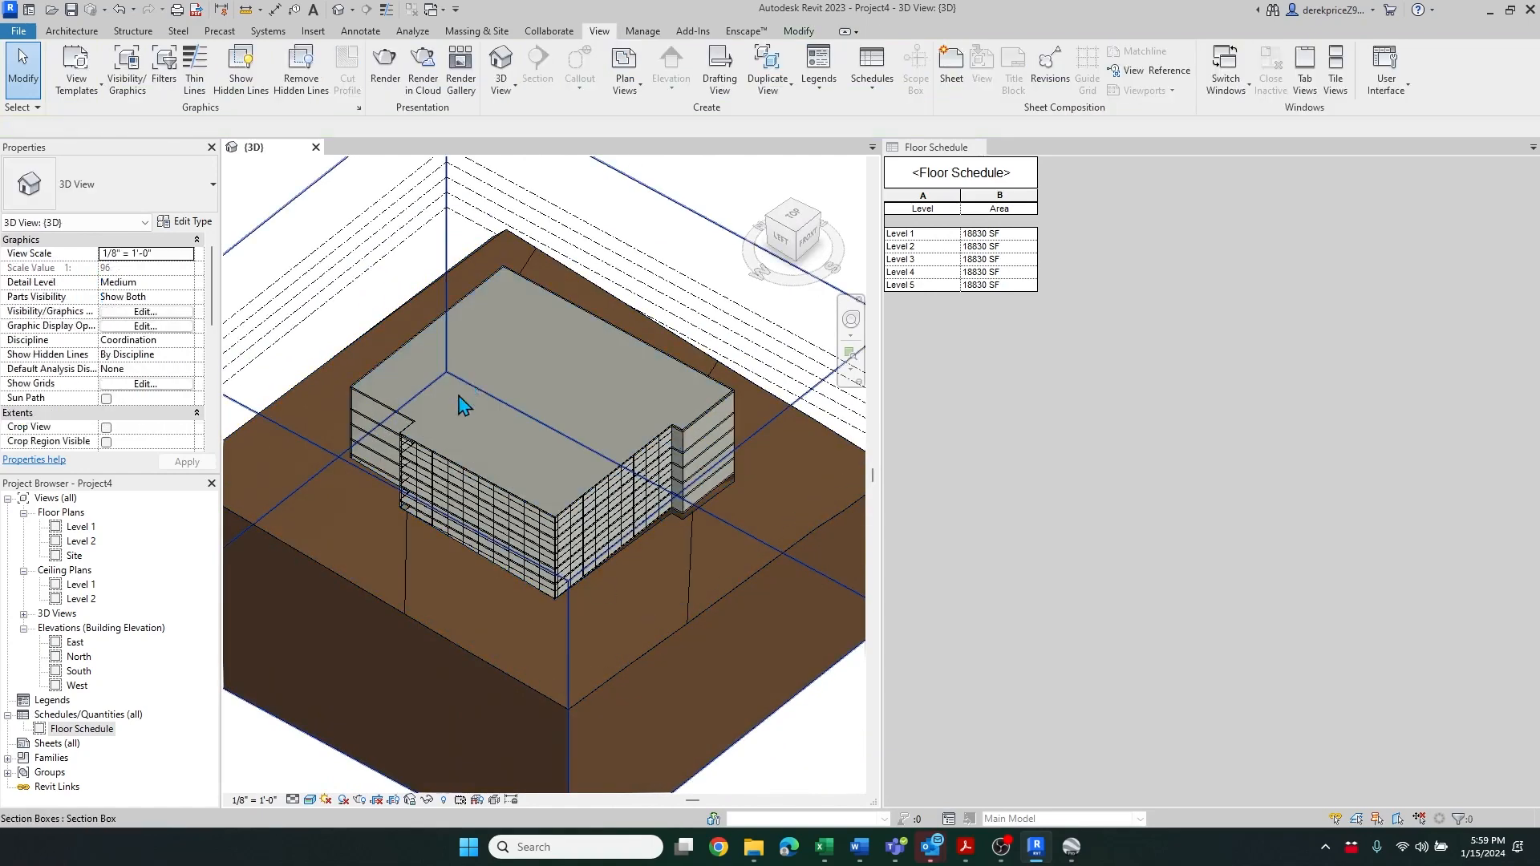
pyautogui.keyDown('shift'); pyautogui.moveTo(558, 554); pyautogui.dragTo(798, 526, button='middle'); pyautogui.keyUp('shift')
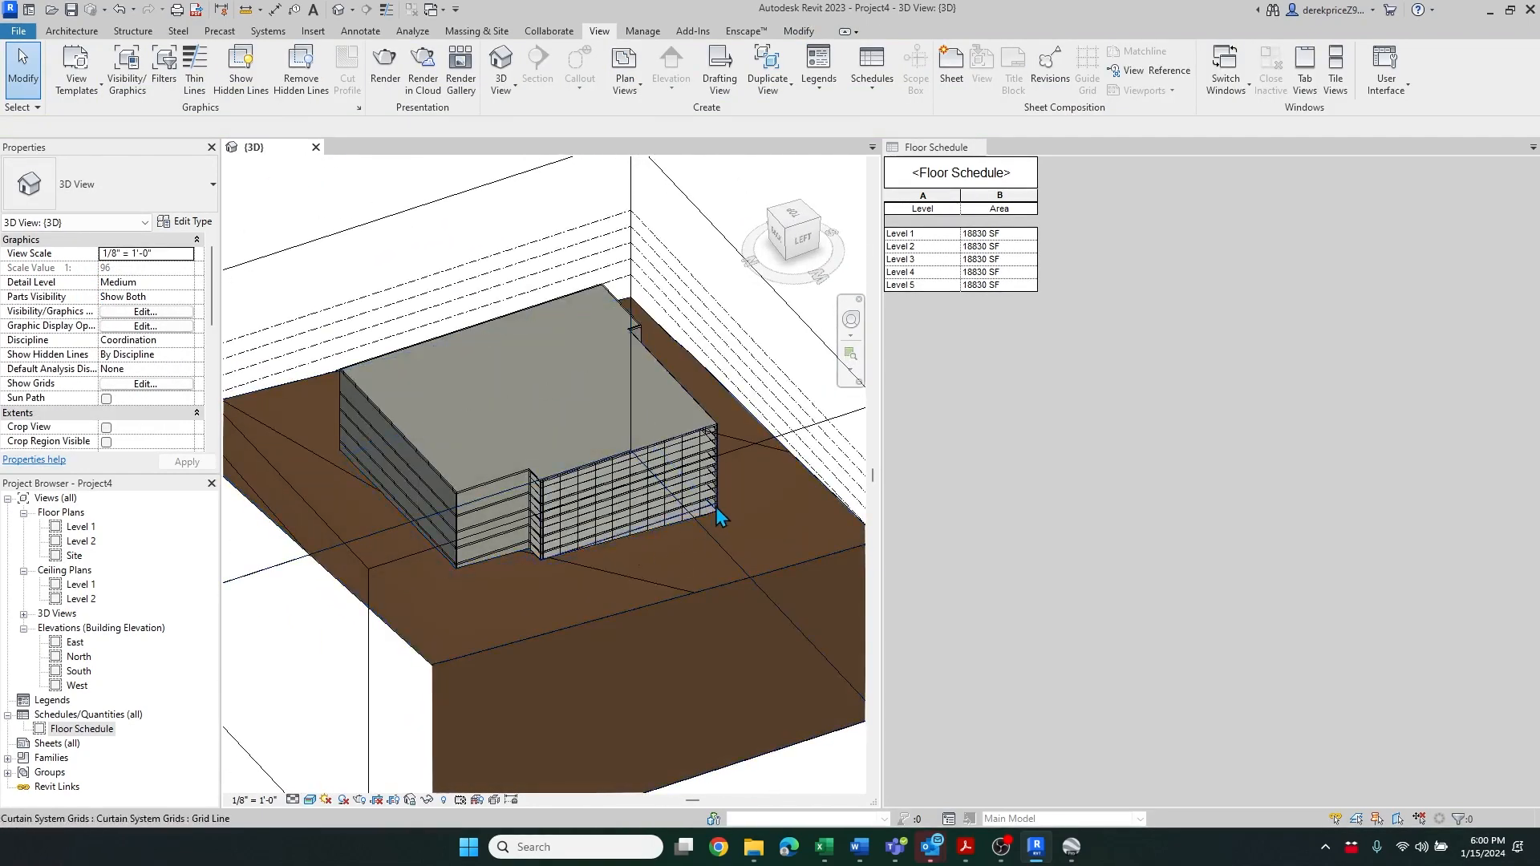
pyautogui.scroll(3, 454, 497)
pyautogui.keyDown('shift'); pyautogui.moveTo(677, 595); pyautogui.dragTo(700, 639, button='middle'); pyautogui.keyUp('shift')
pyautogui.scroll(-5, 699, 640)
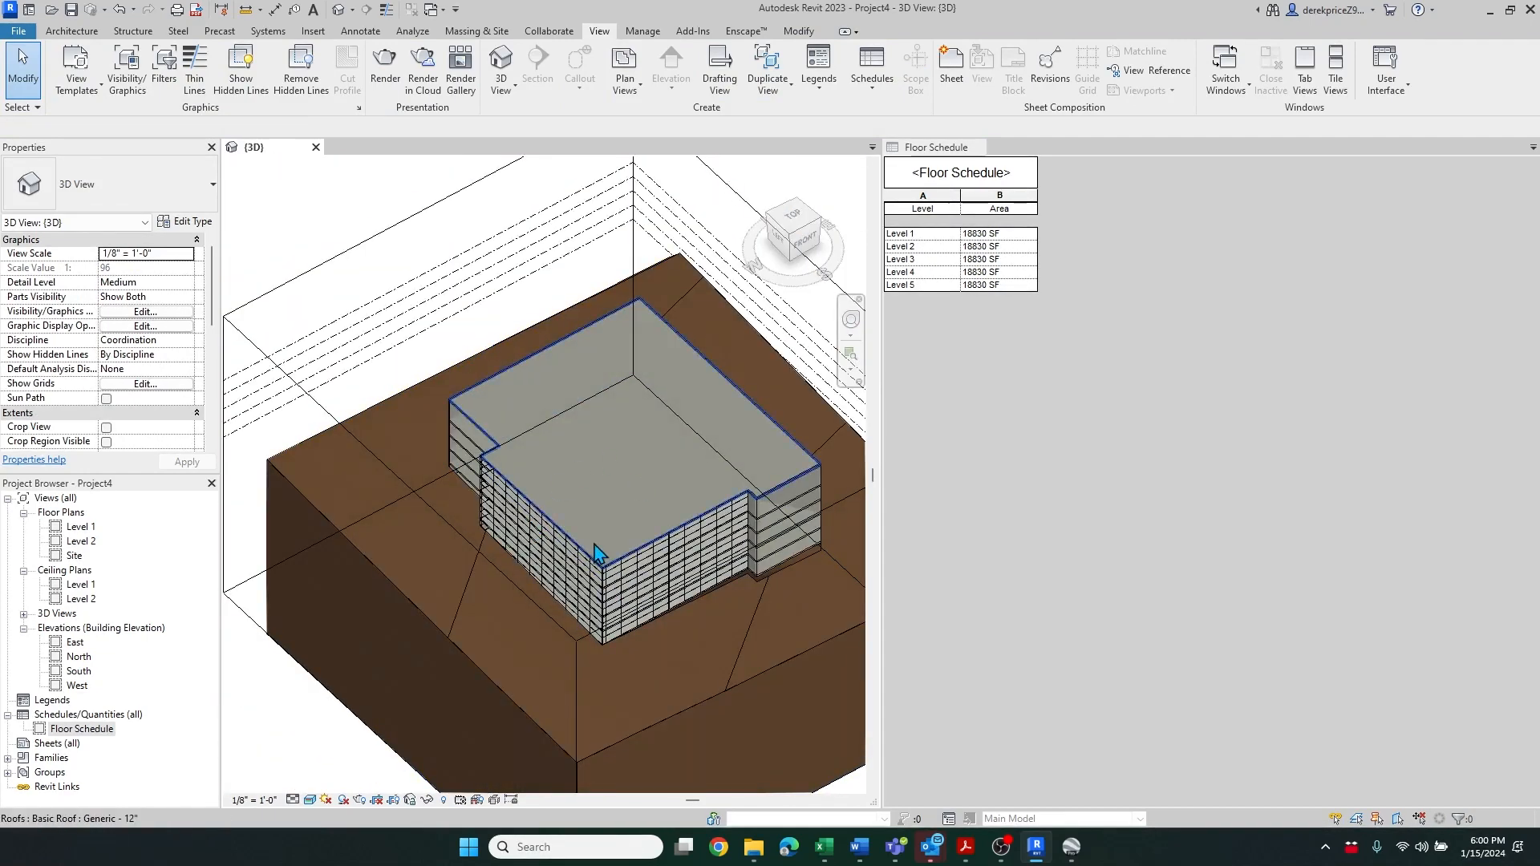
pyautogui.scroll(3, 594, 560)
# Select the building mass and open it for in-place editing
pyautogui.press('Tab')
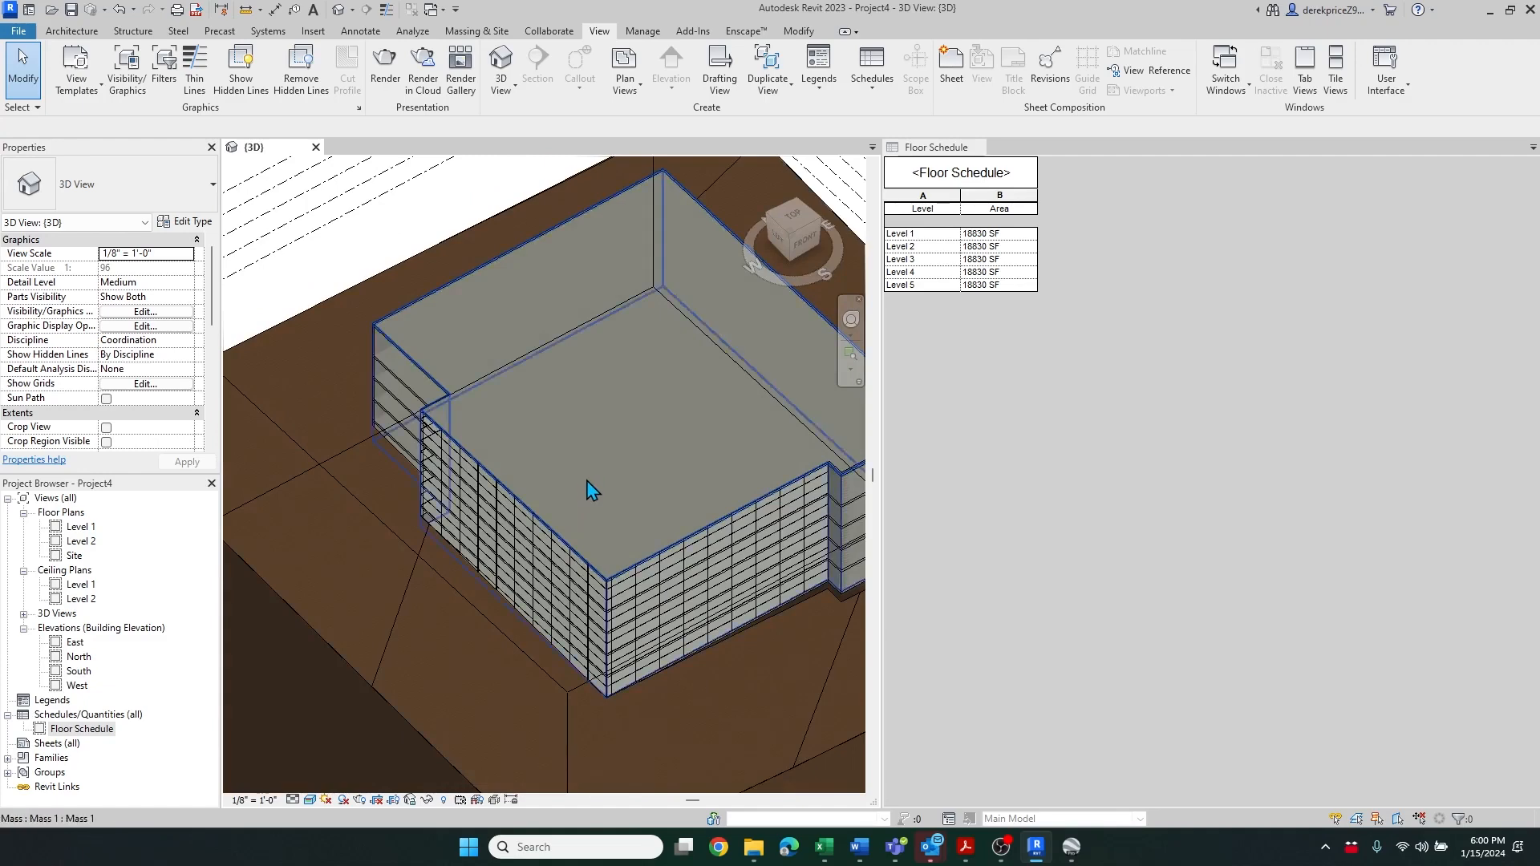
pyautogui.click(590, 488)
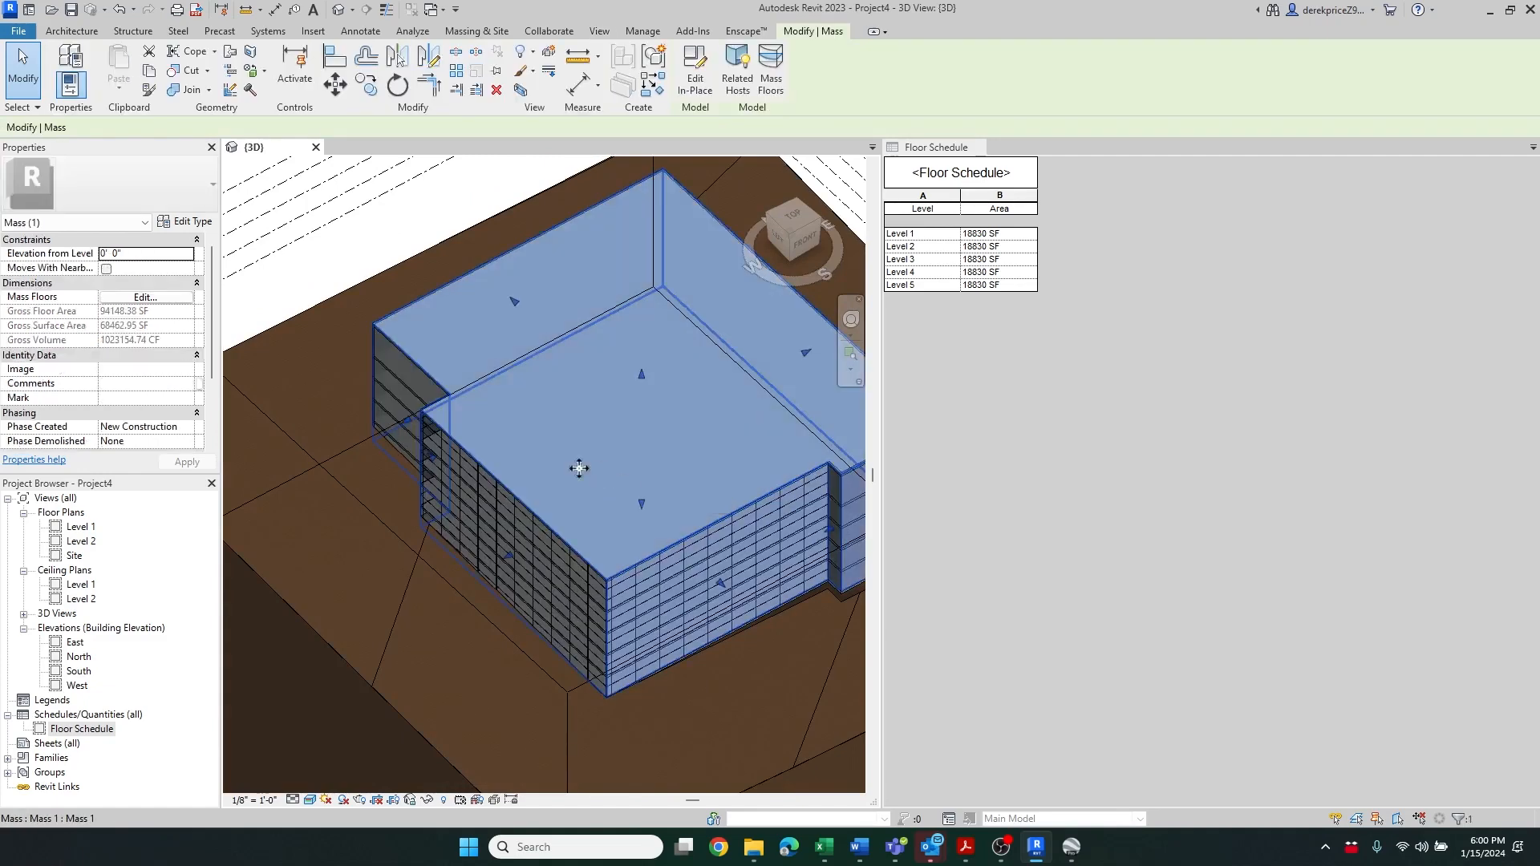
pyautogui.scroll(-2, 631, 318)
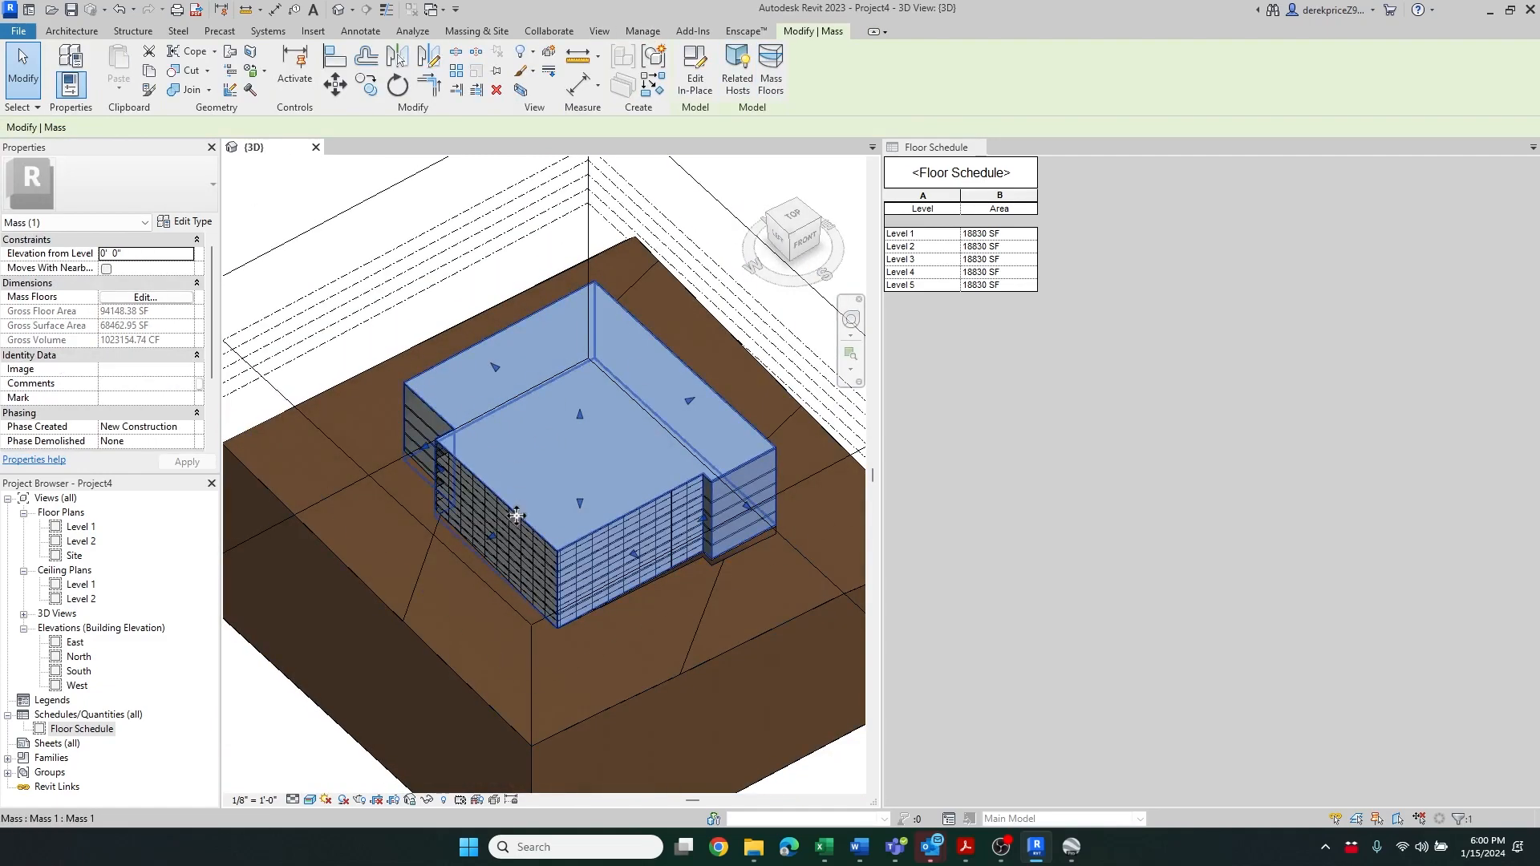
pyautogui.click(696, 86)
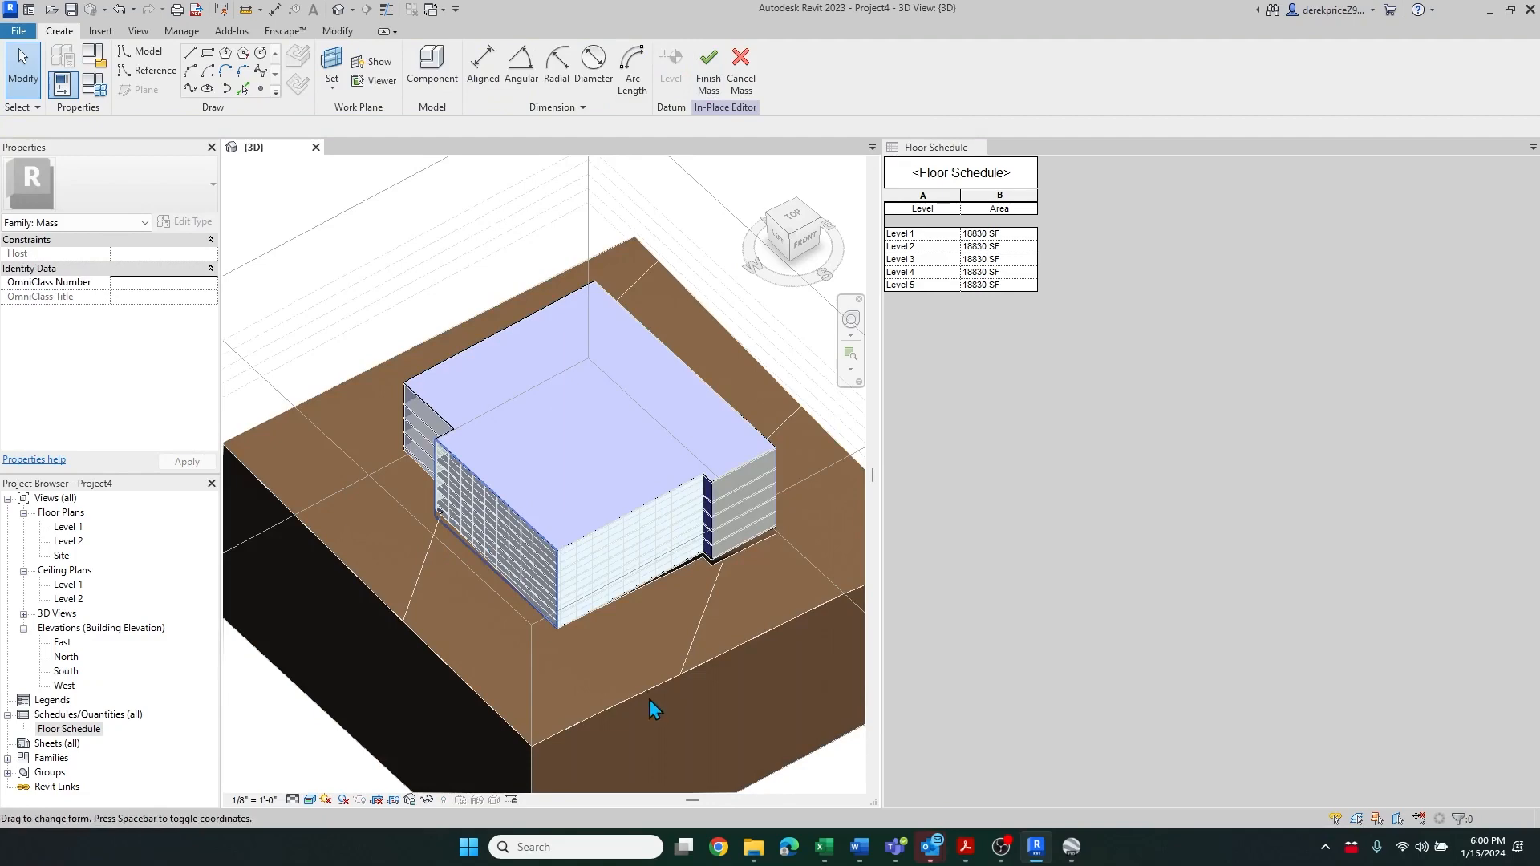
# Hide every model category except Mass in the 3D view's visibility/graphics overrides
pyautogui.click(664, 622)
pyautogui.scroll(2, 466, 576)
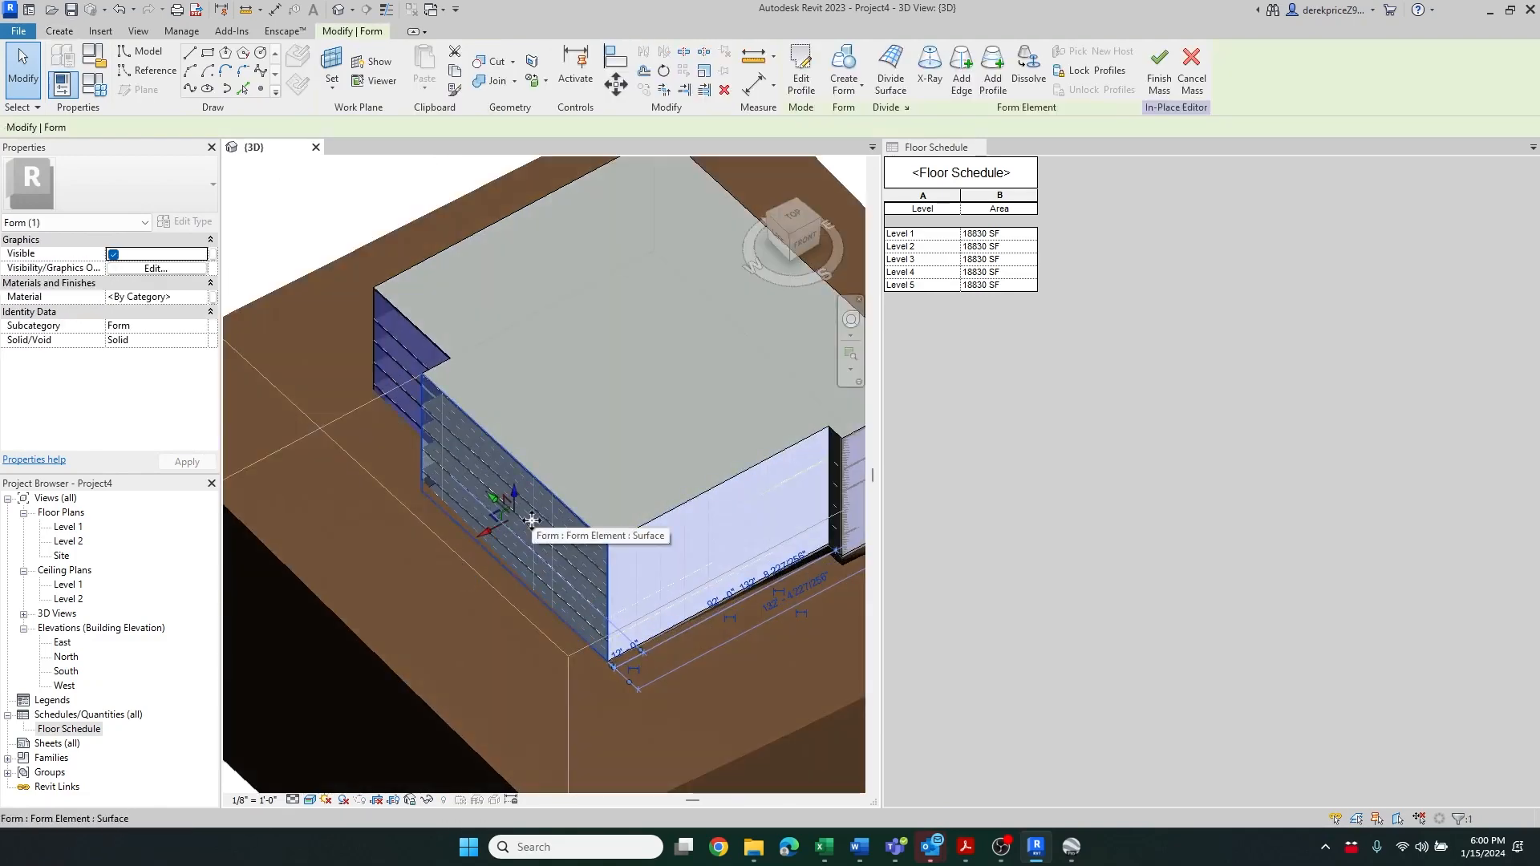
pyautogui.click(667, 659)
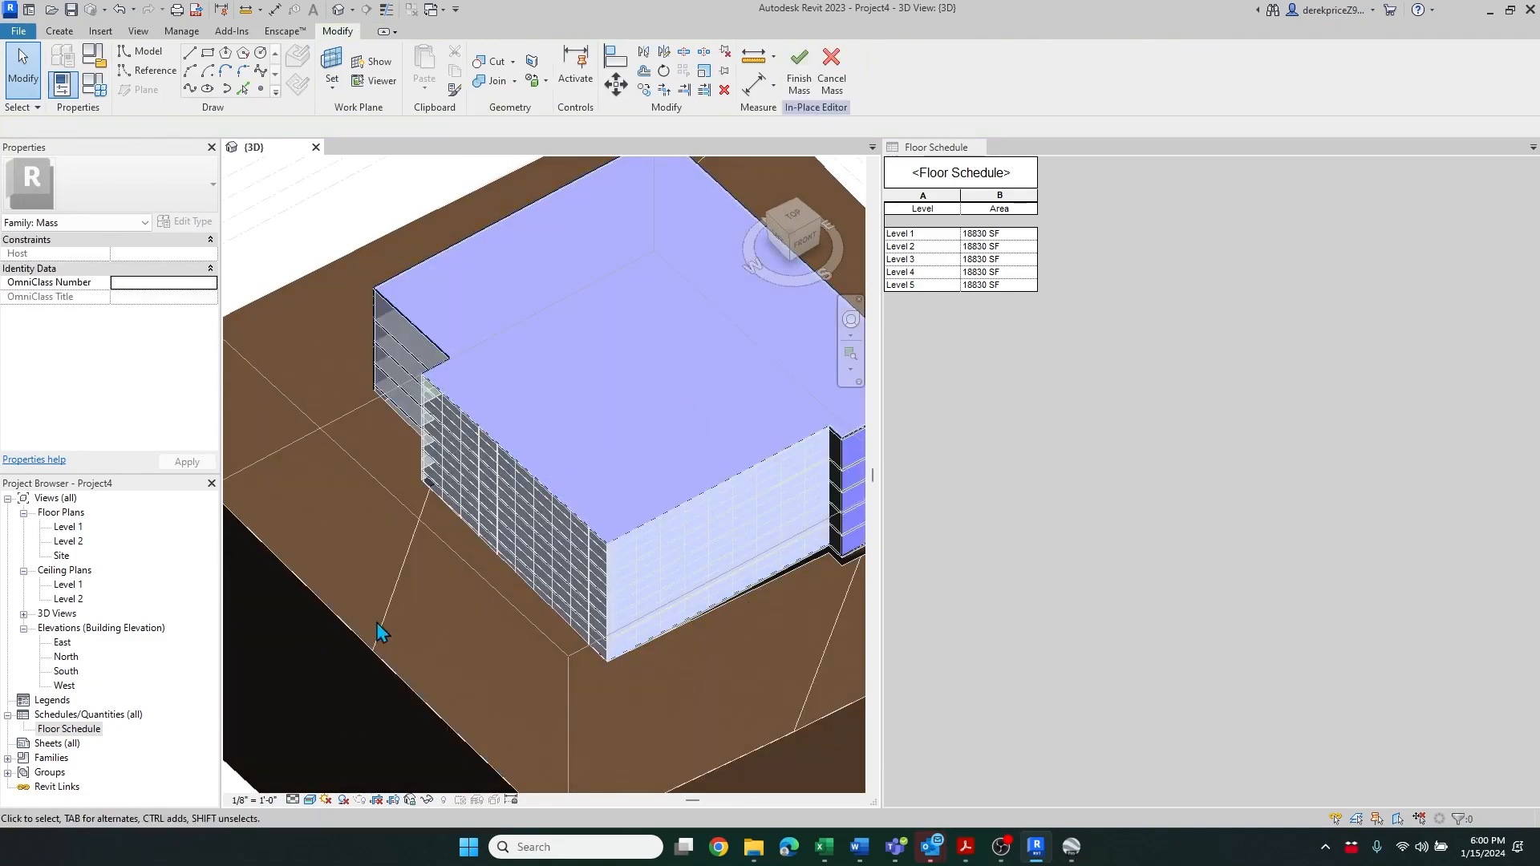
pyautogui.press('v')
pyautogui.press('g')
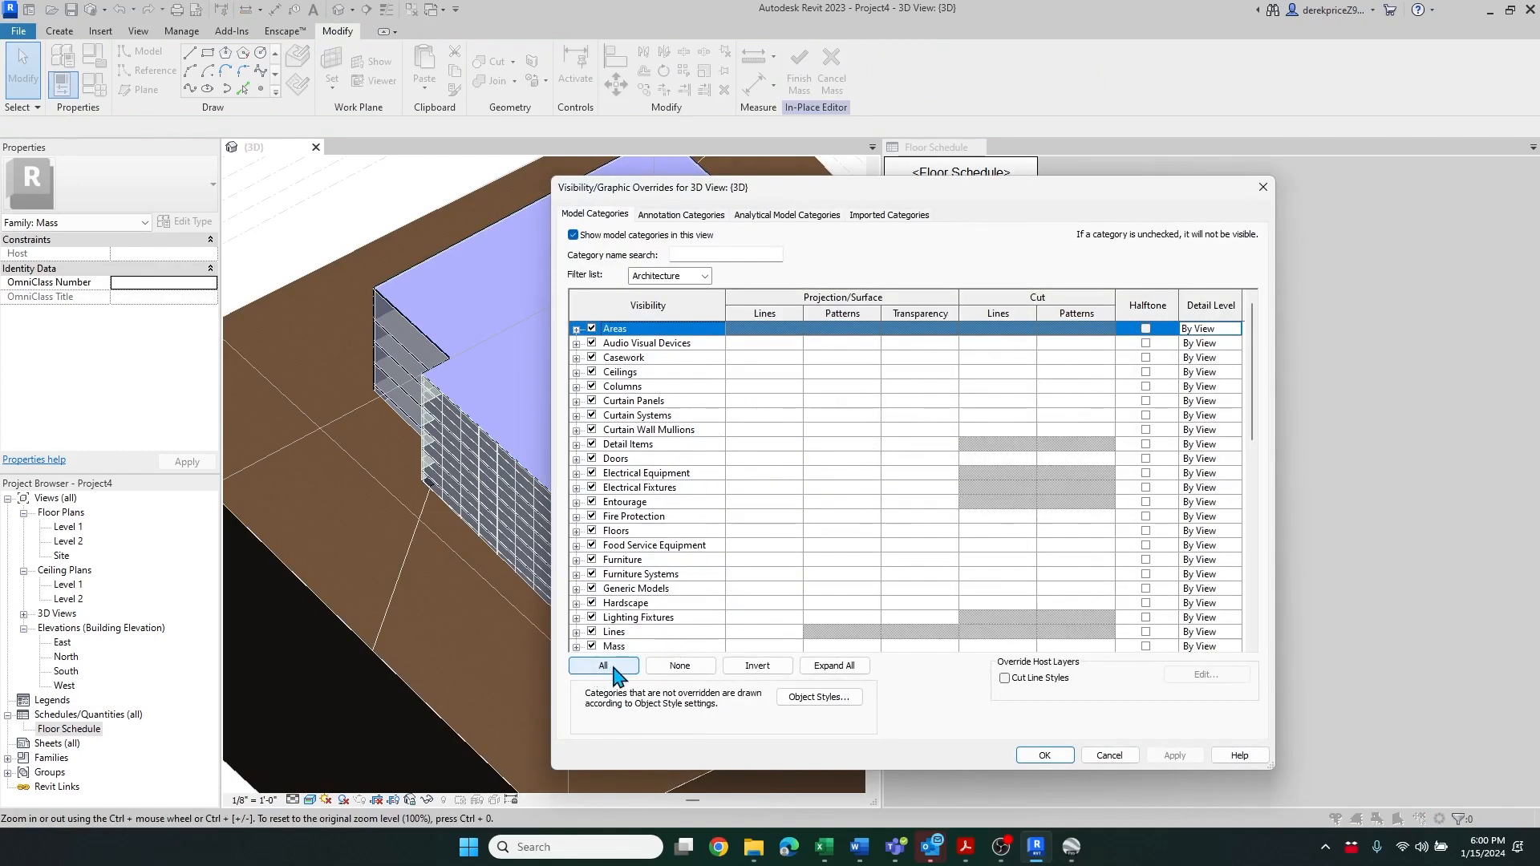
pyautogui.click(603, 666)
pyautogui.click(573, 236)
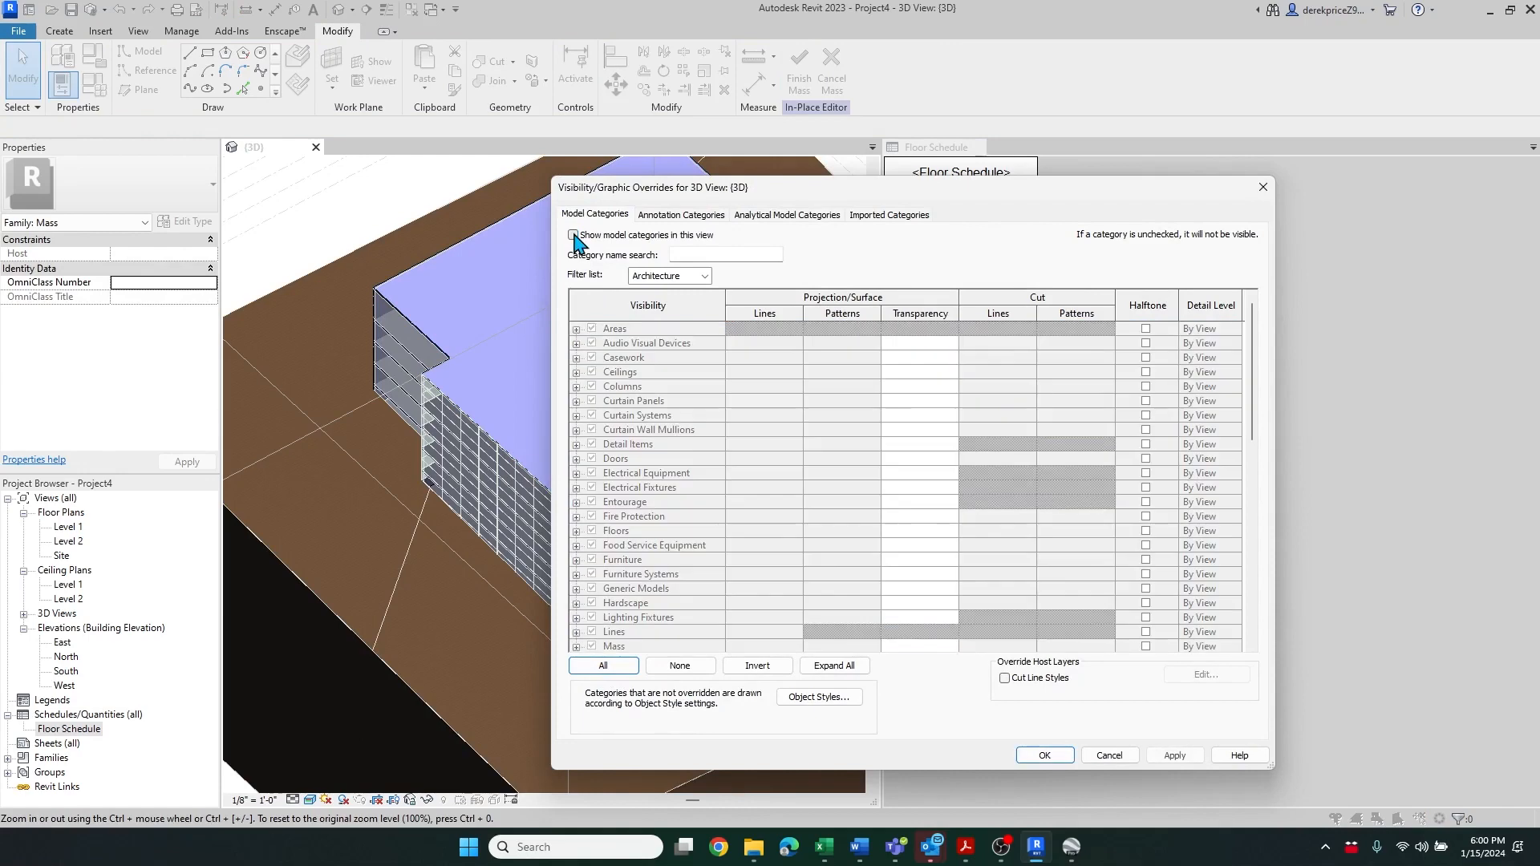
pyautogui.click(573, 236)
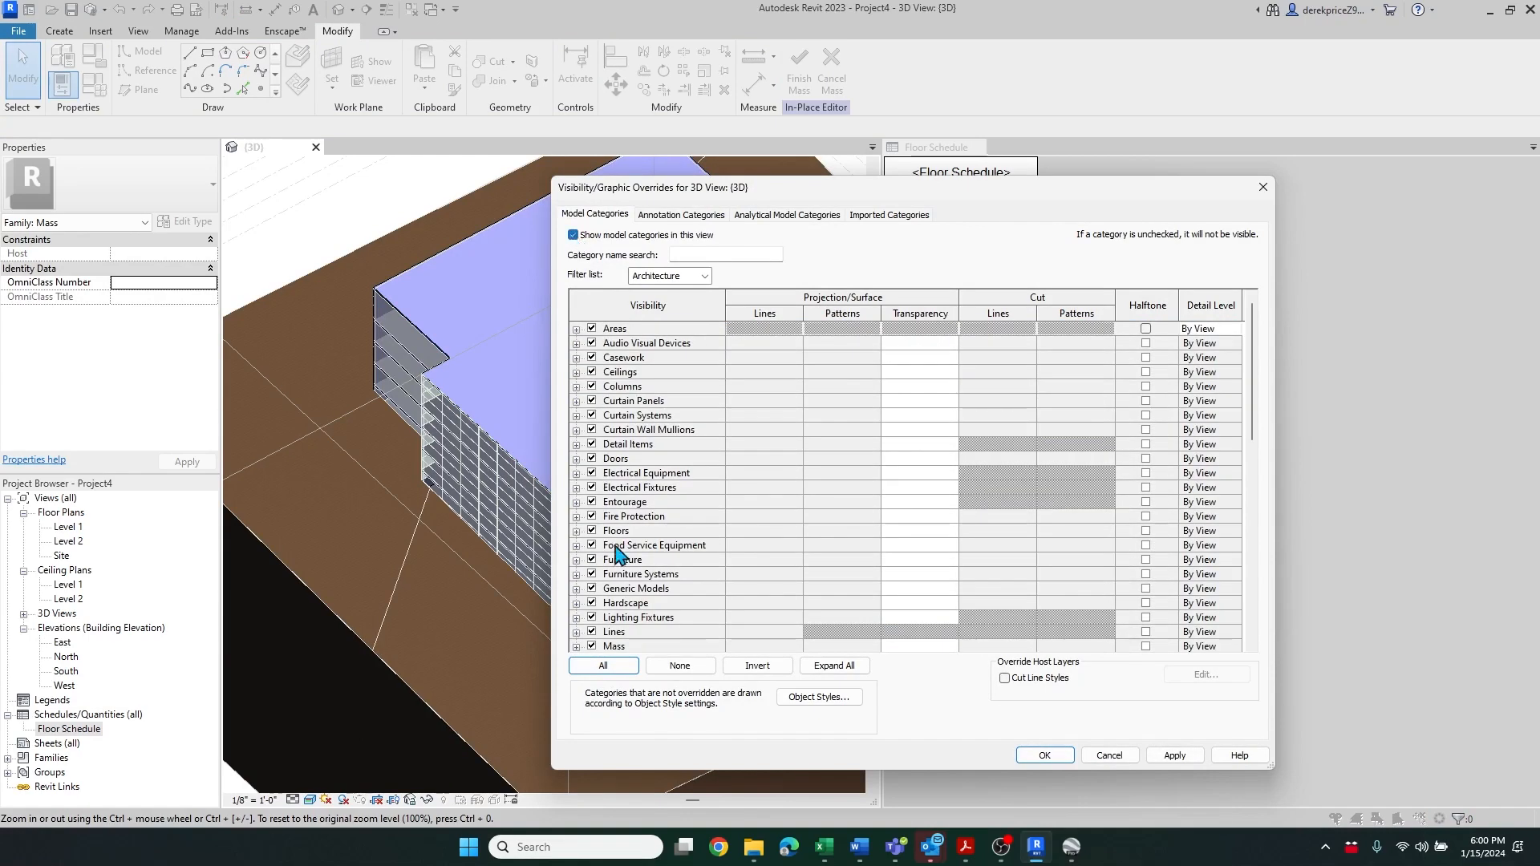
pyautogui.click(616, 670)
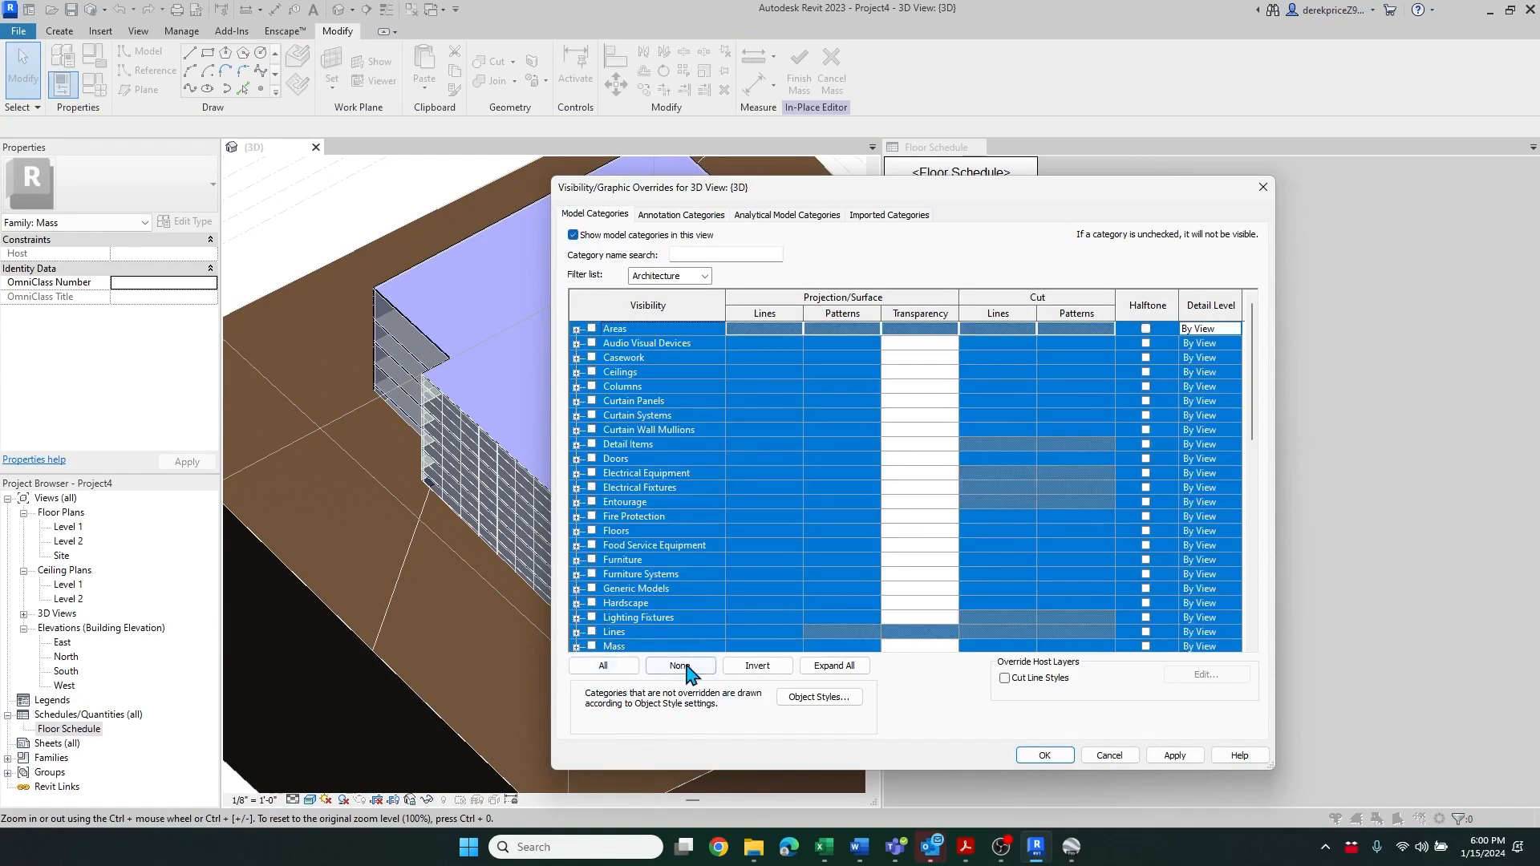
pyautogui.click(682, 667)
pyautogui.click(592, 647)
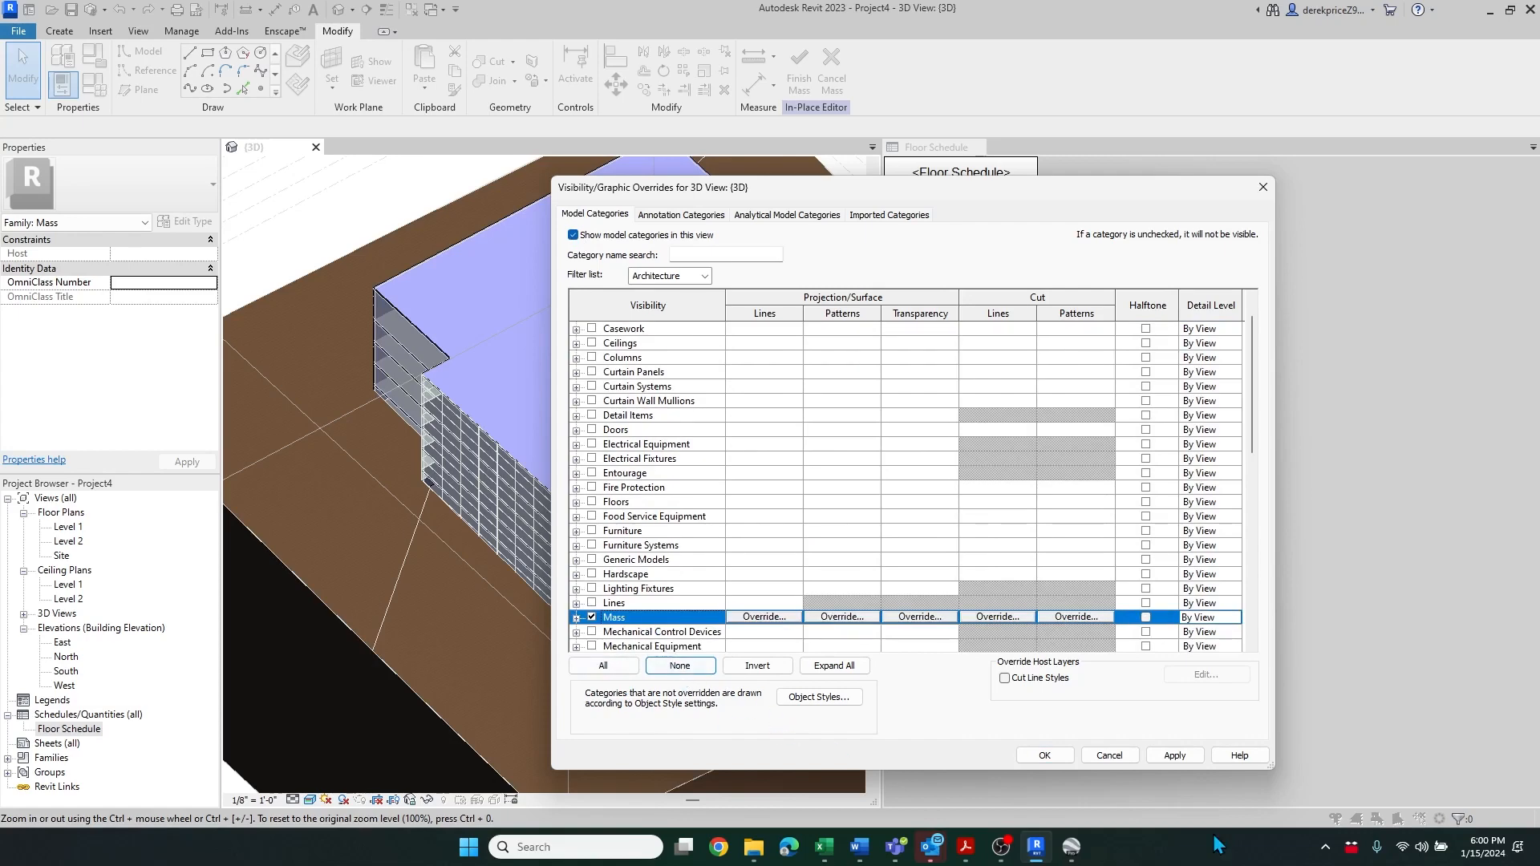
pyautogui.click(1050, 759)
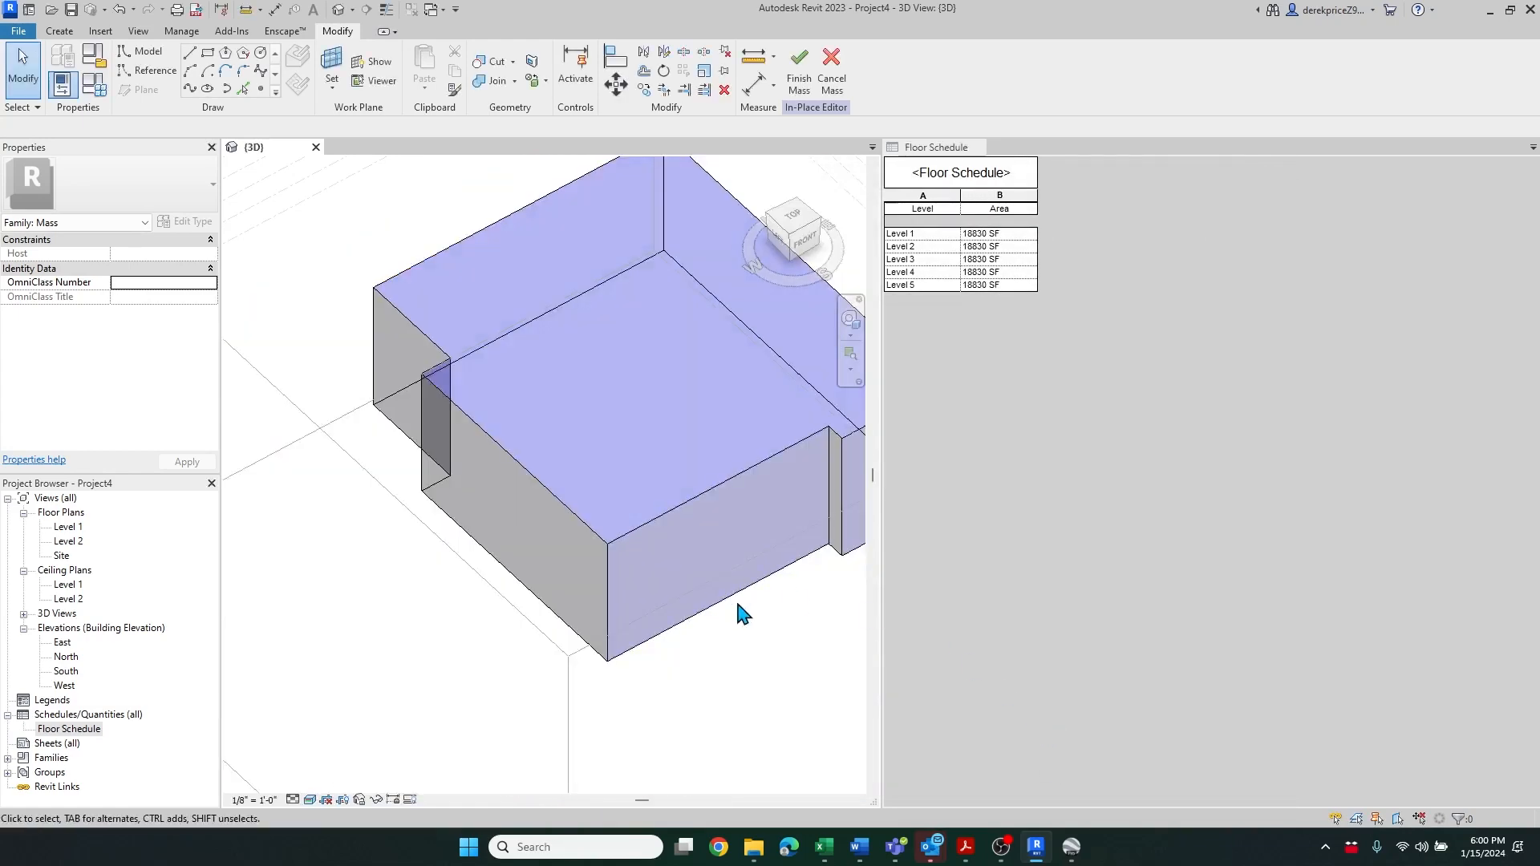
# Select the top edge of the front mass face and move it to slant that facade
pyautogui.click(591, 609)
pyautogui.click(751, 674)
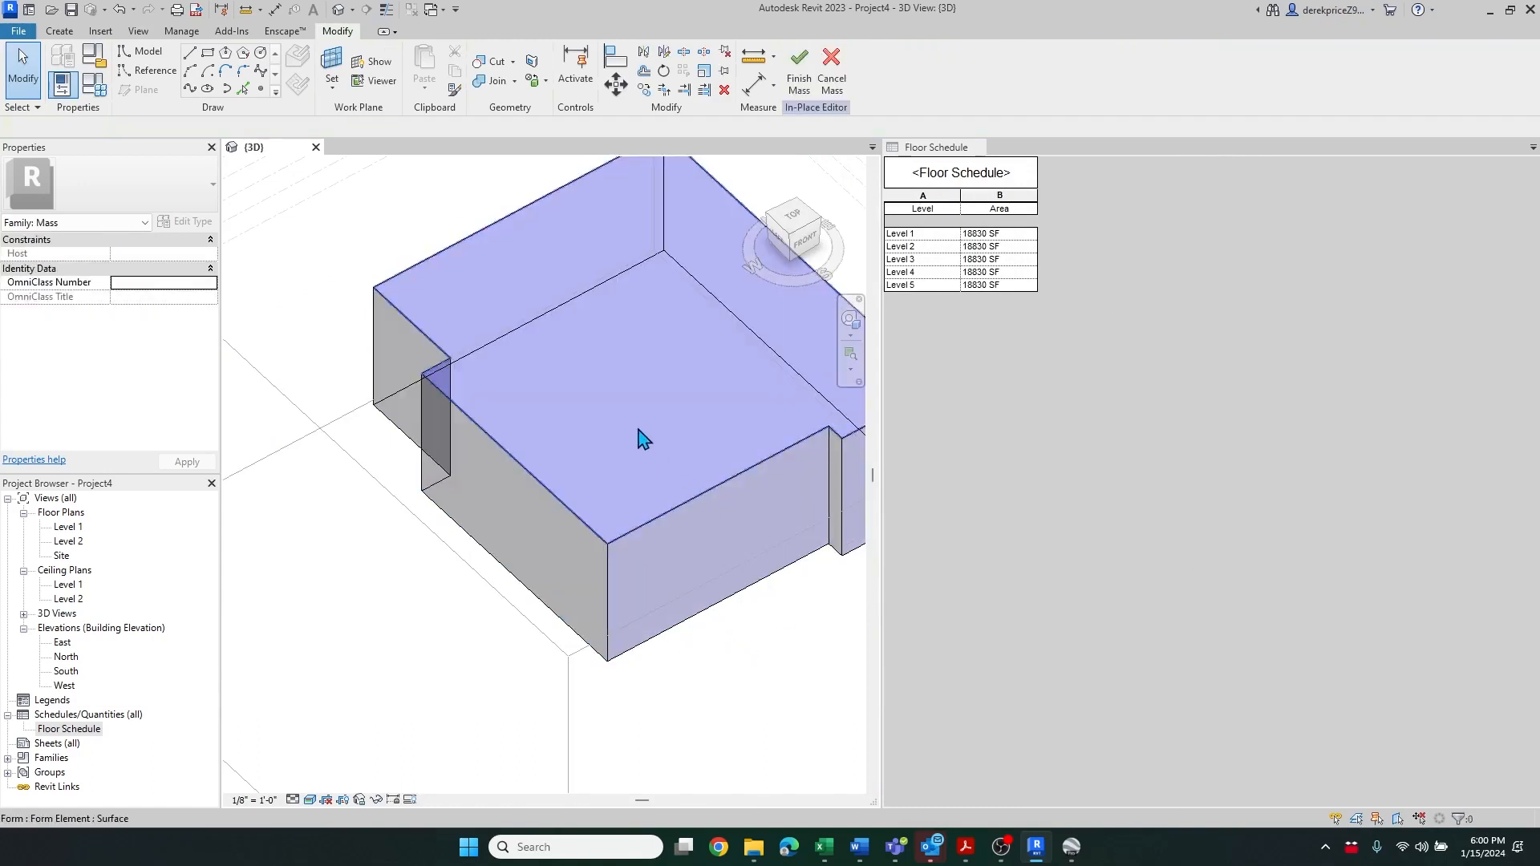
pyautogui.click(550, 549)
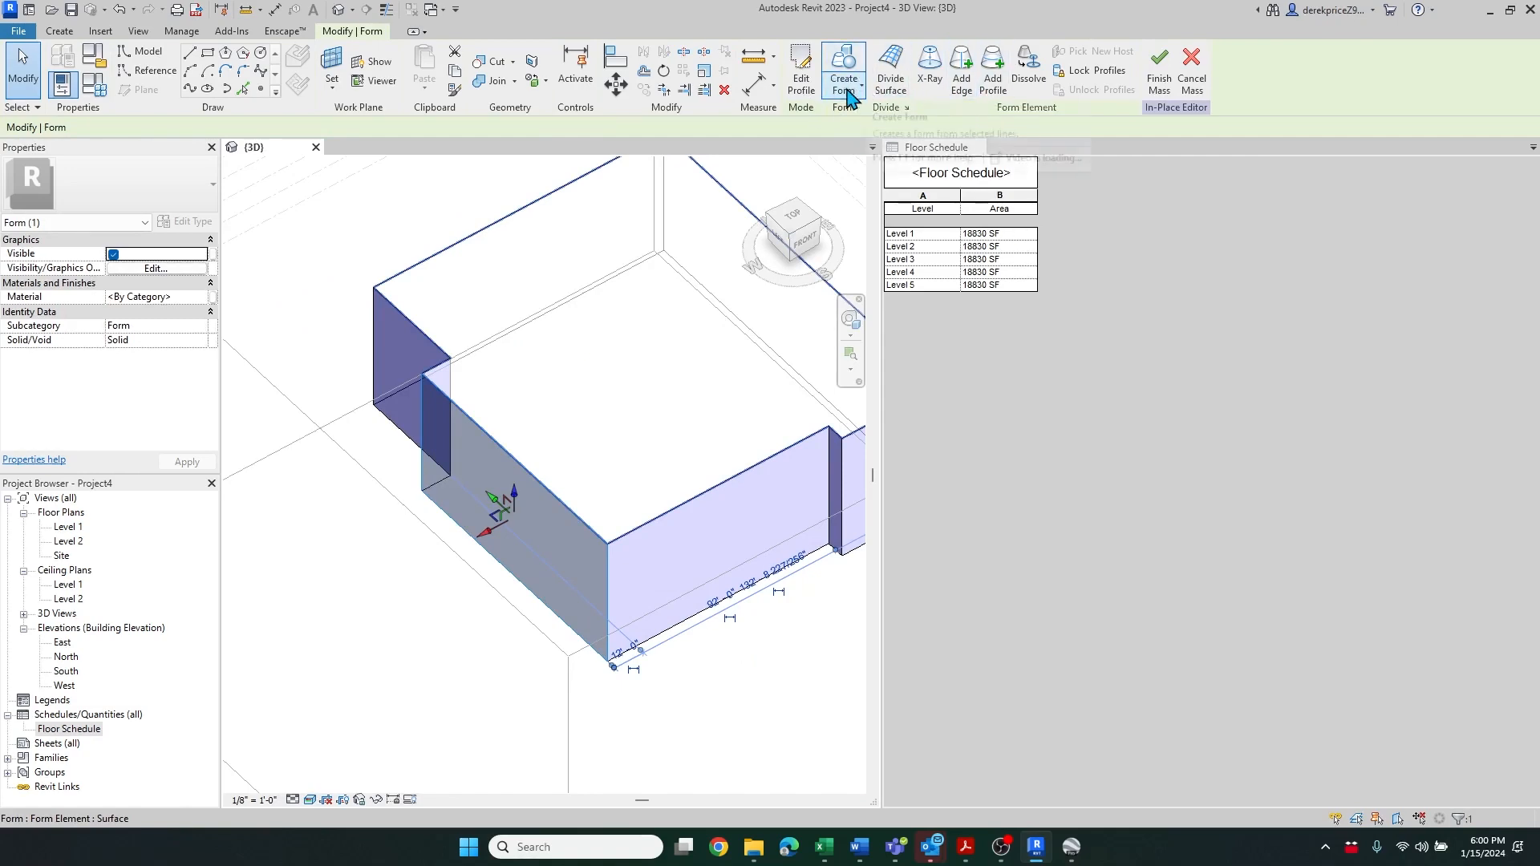
pyautogui.click(848, 90)
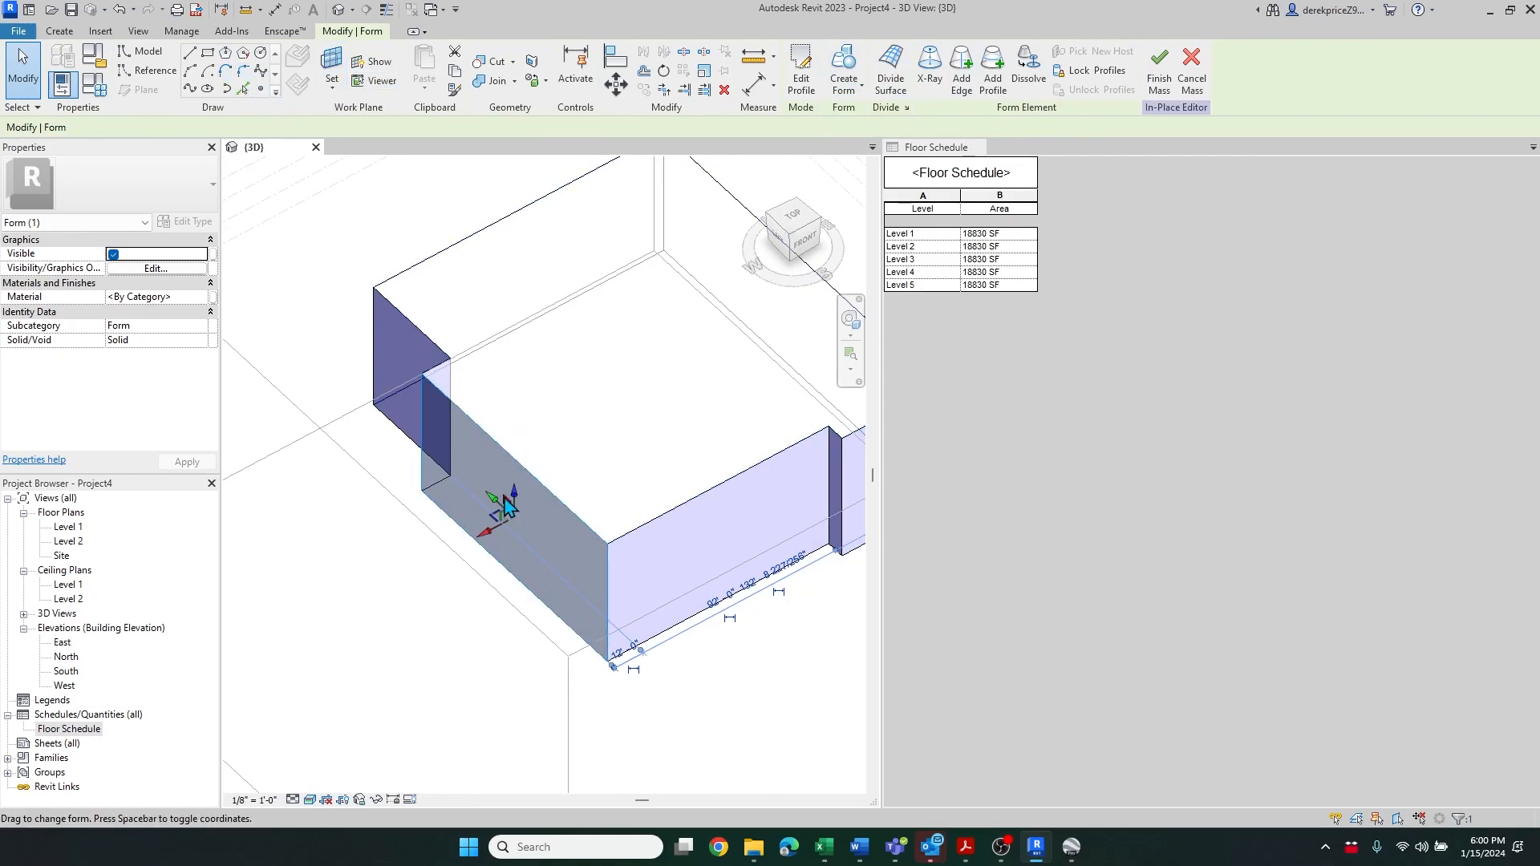
pyautogui.click(504, 454)
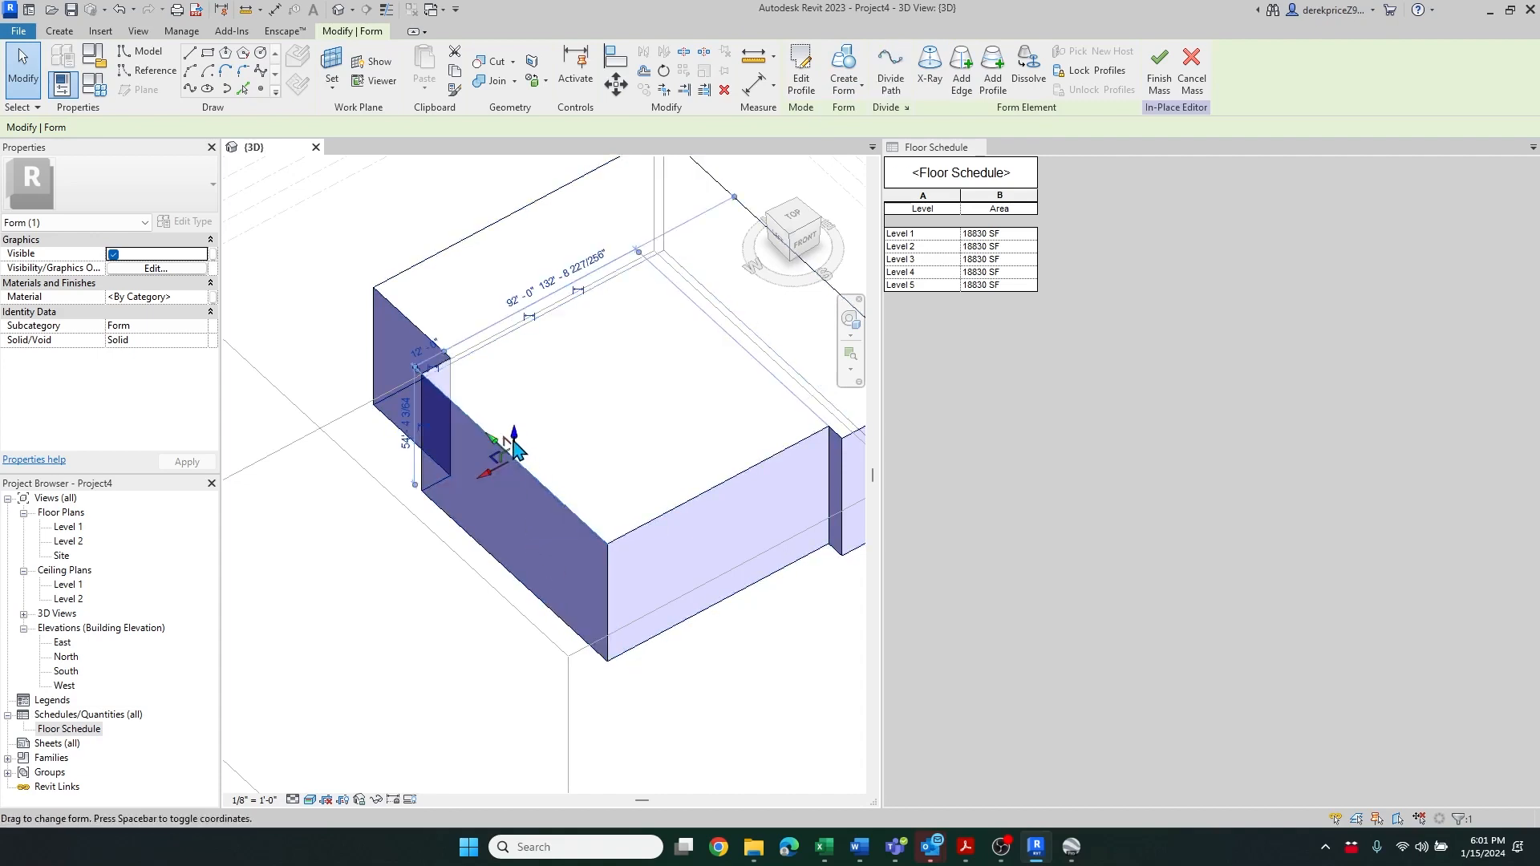
pyautogui.moveTo(503, 469); pyautogui.dragTo(504, 482)
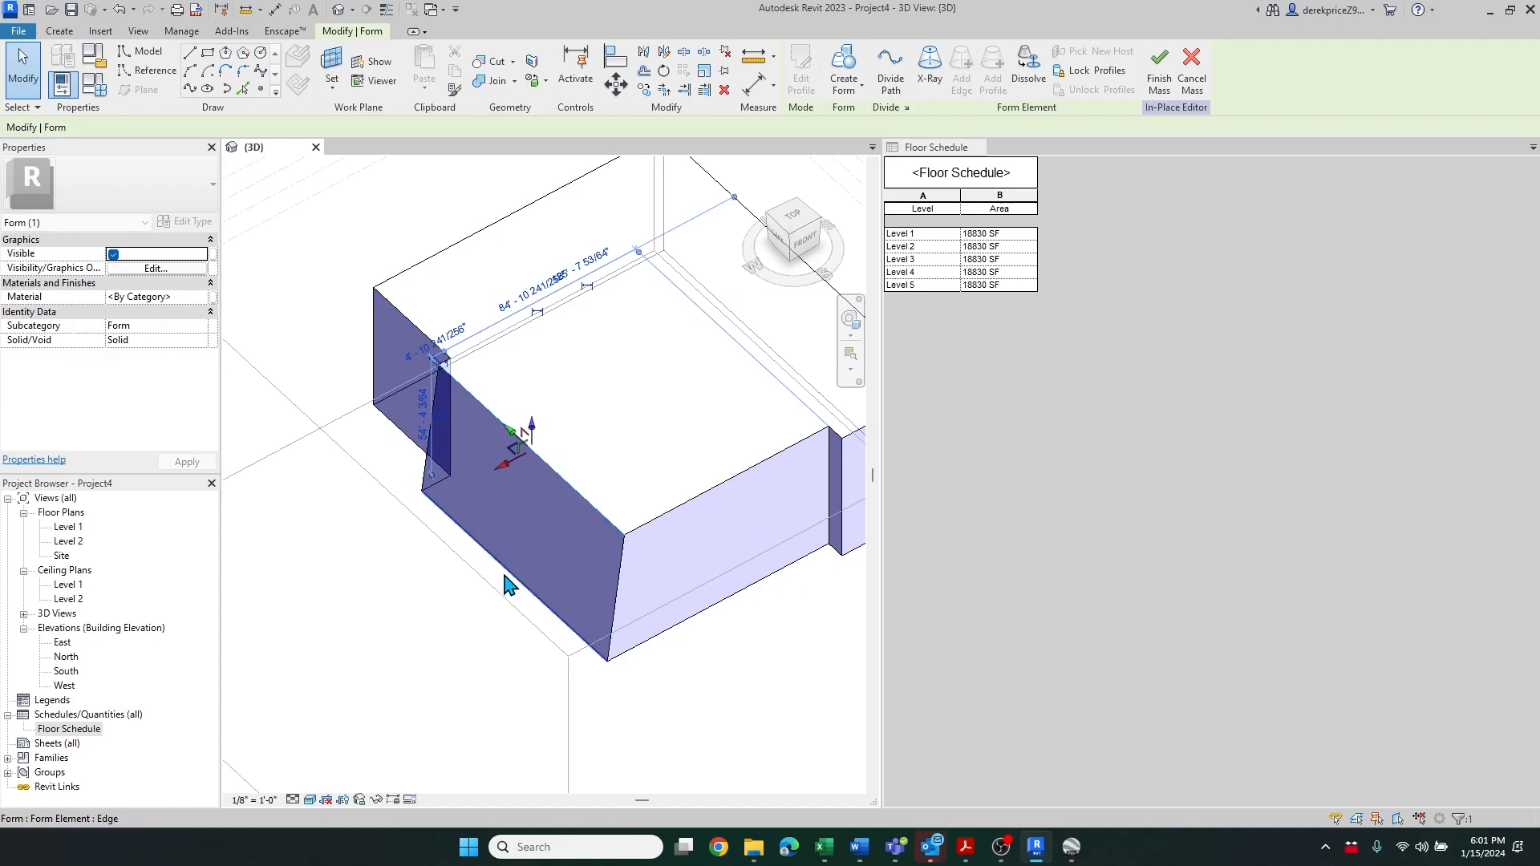
# Move the top edge of the adjacent side face to slant it as well, and finish the mass
pyautogui.scroll(-1, 375, 593)
pyautogui.click(667, 523)
pyautogui.scroll(3, 667, 524)
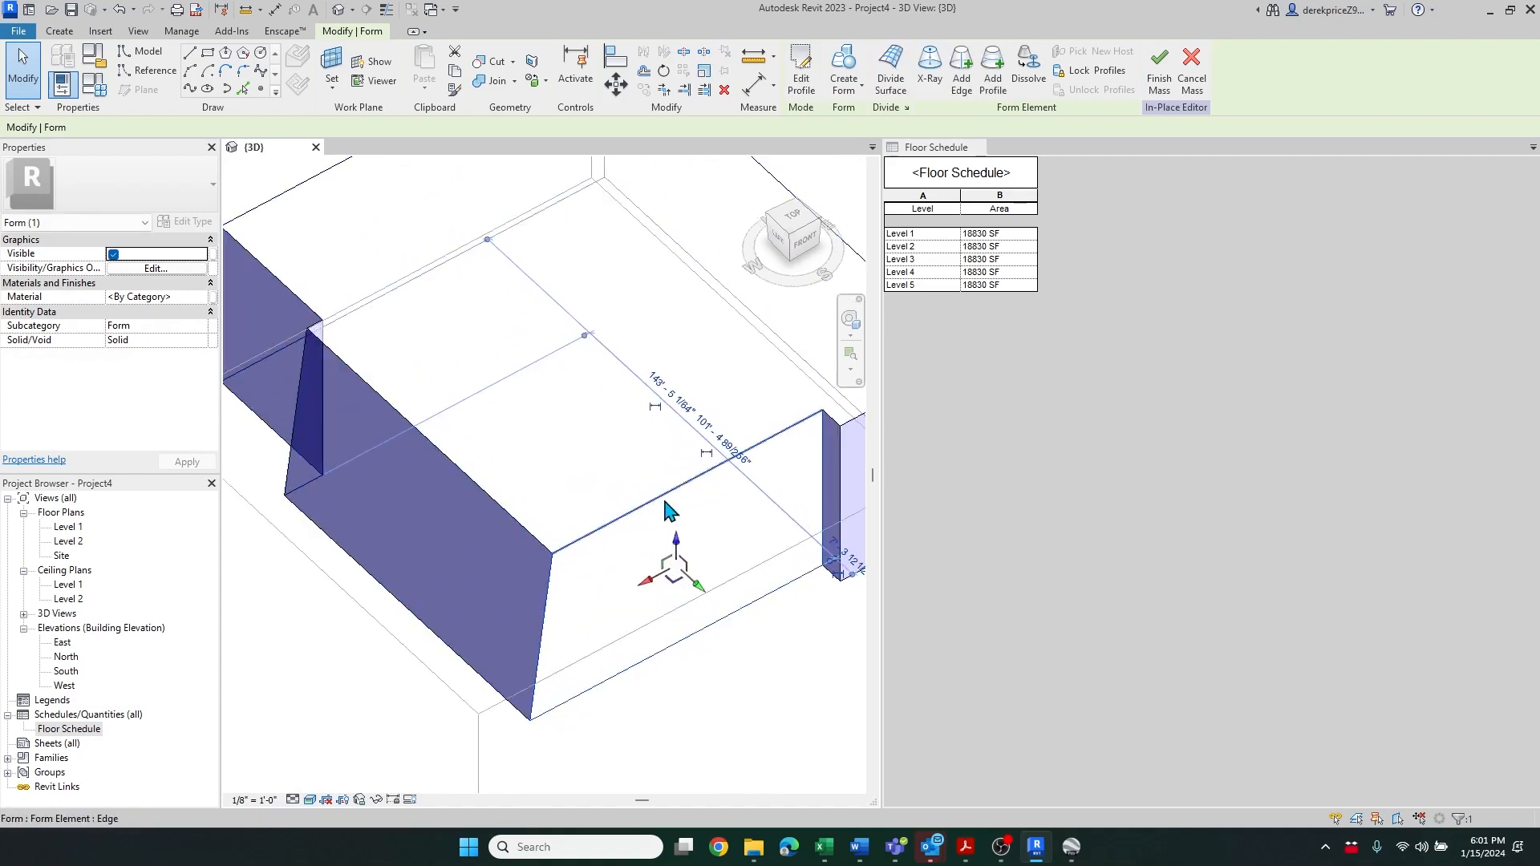
pyautogui.click(670, 509)
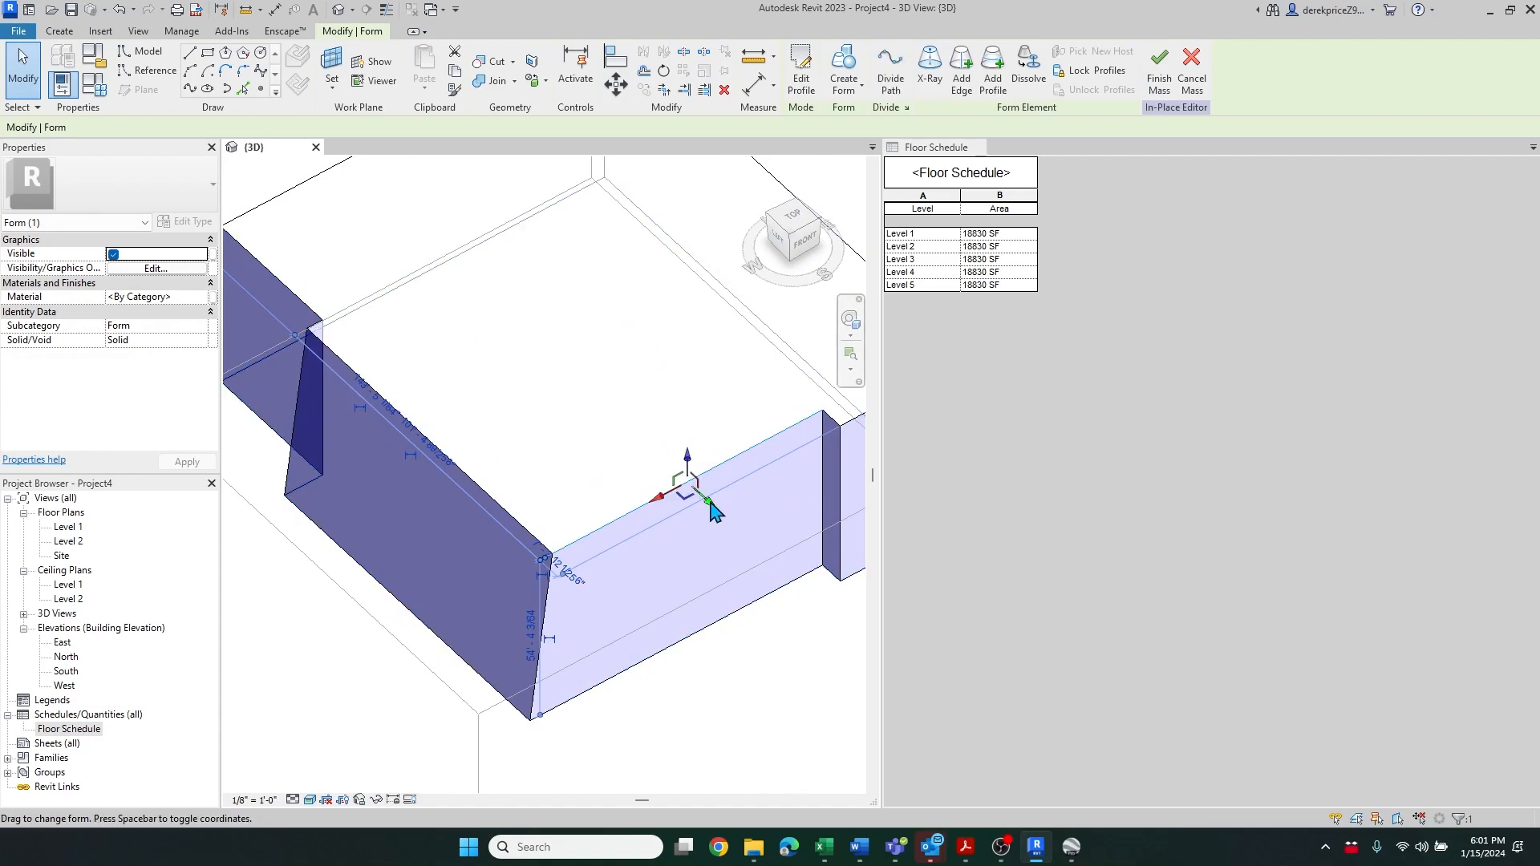
pyautogui.moveTo(714, 509); pyautogui.dragTo(665, 467)
pyautogui.scroll(-5, 663, 574)
pyautogui.click(733, 641)
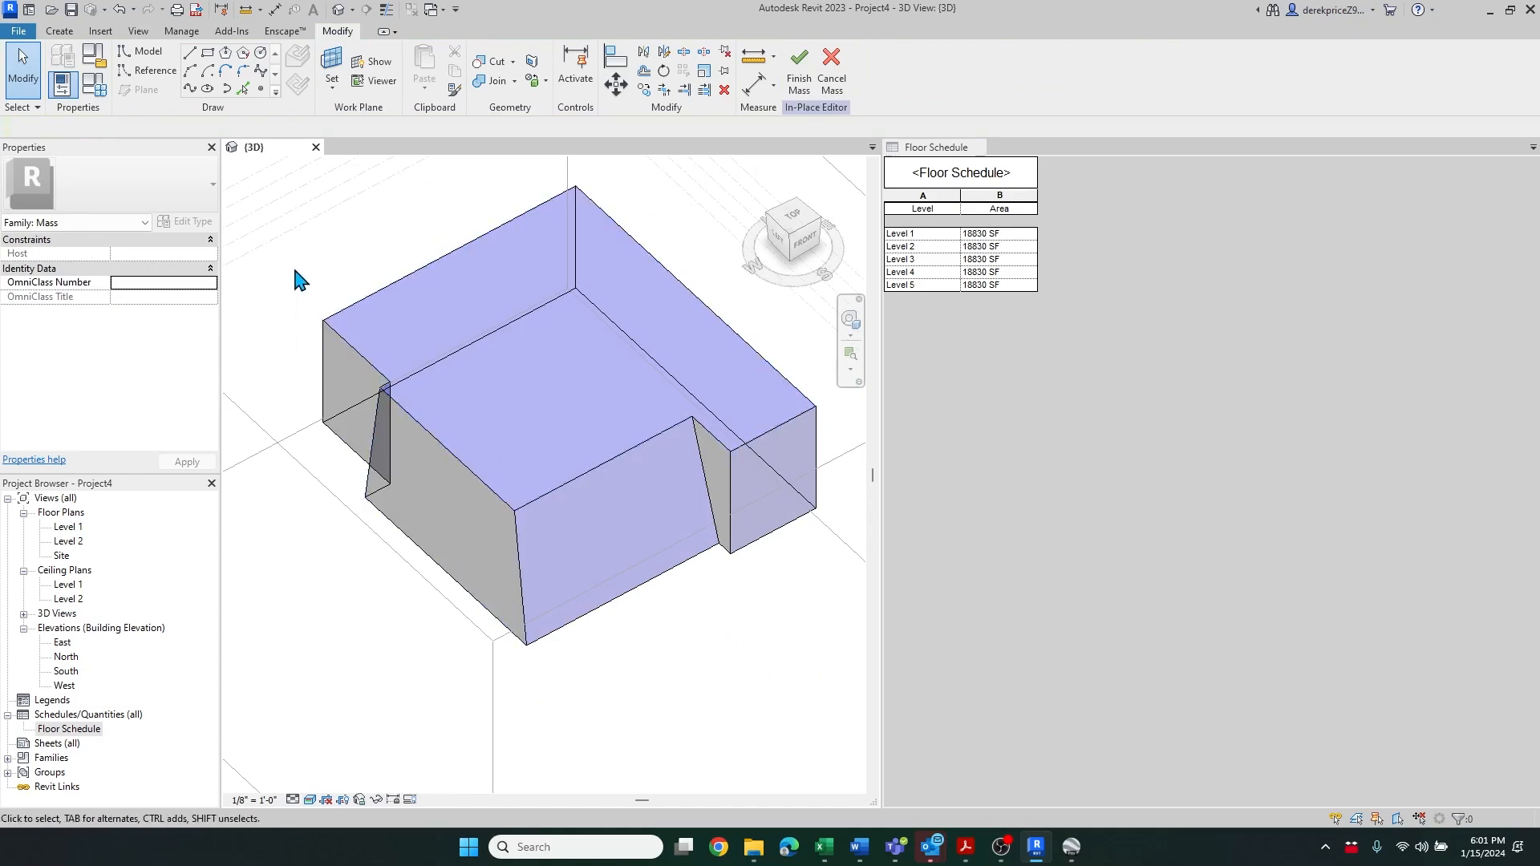
pyautogui.click(802, 72)
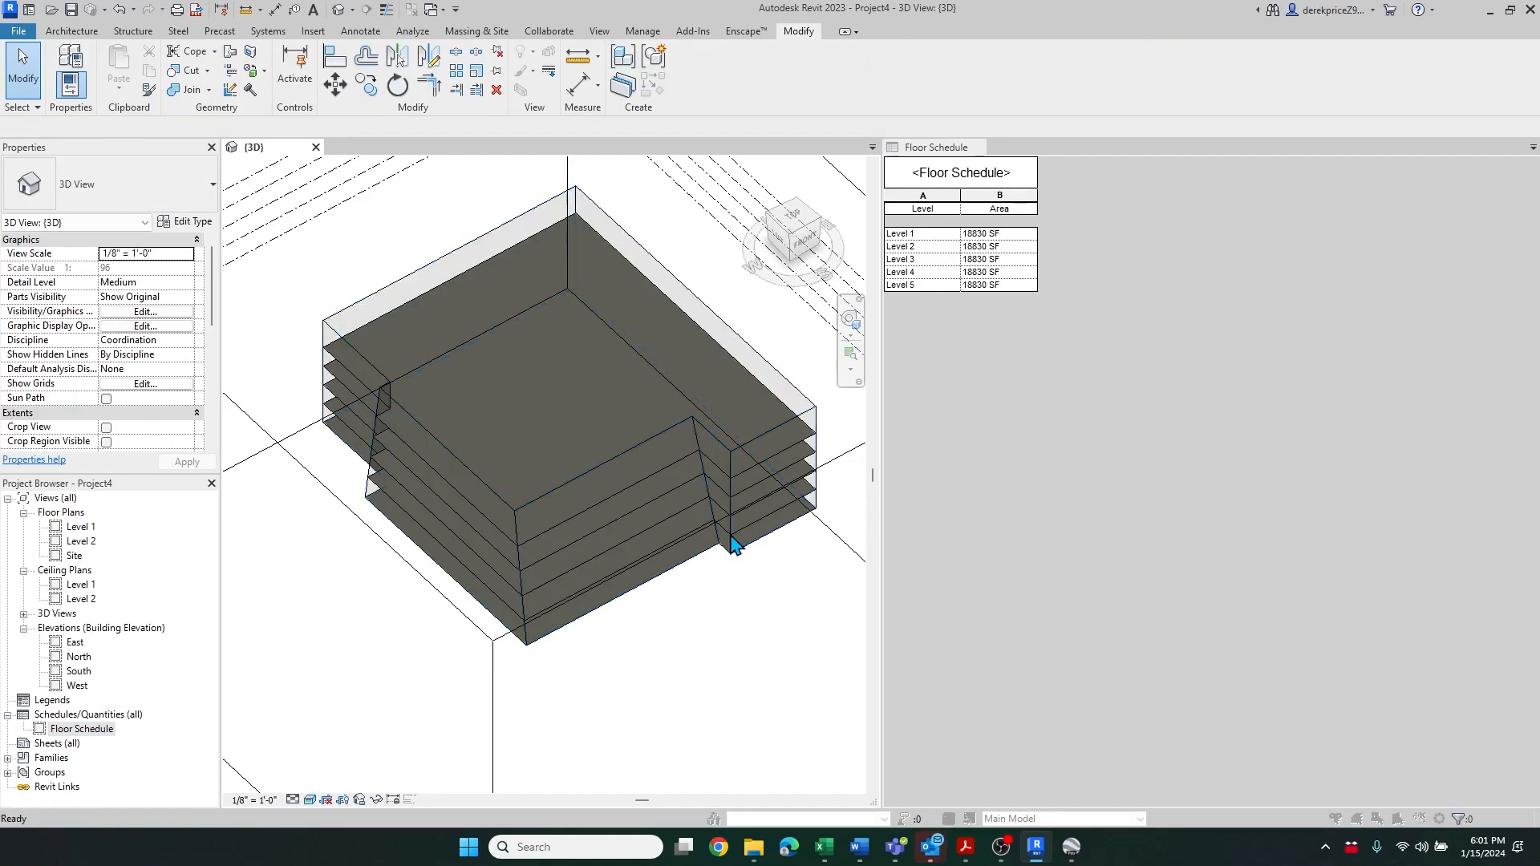
pyautogui.press('v')
pyautogui.press('g')
pyautogui.click(616, 670)
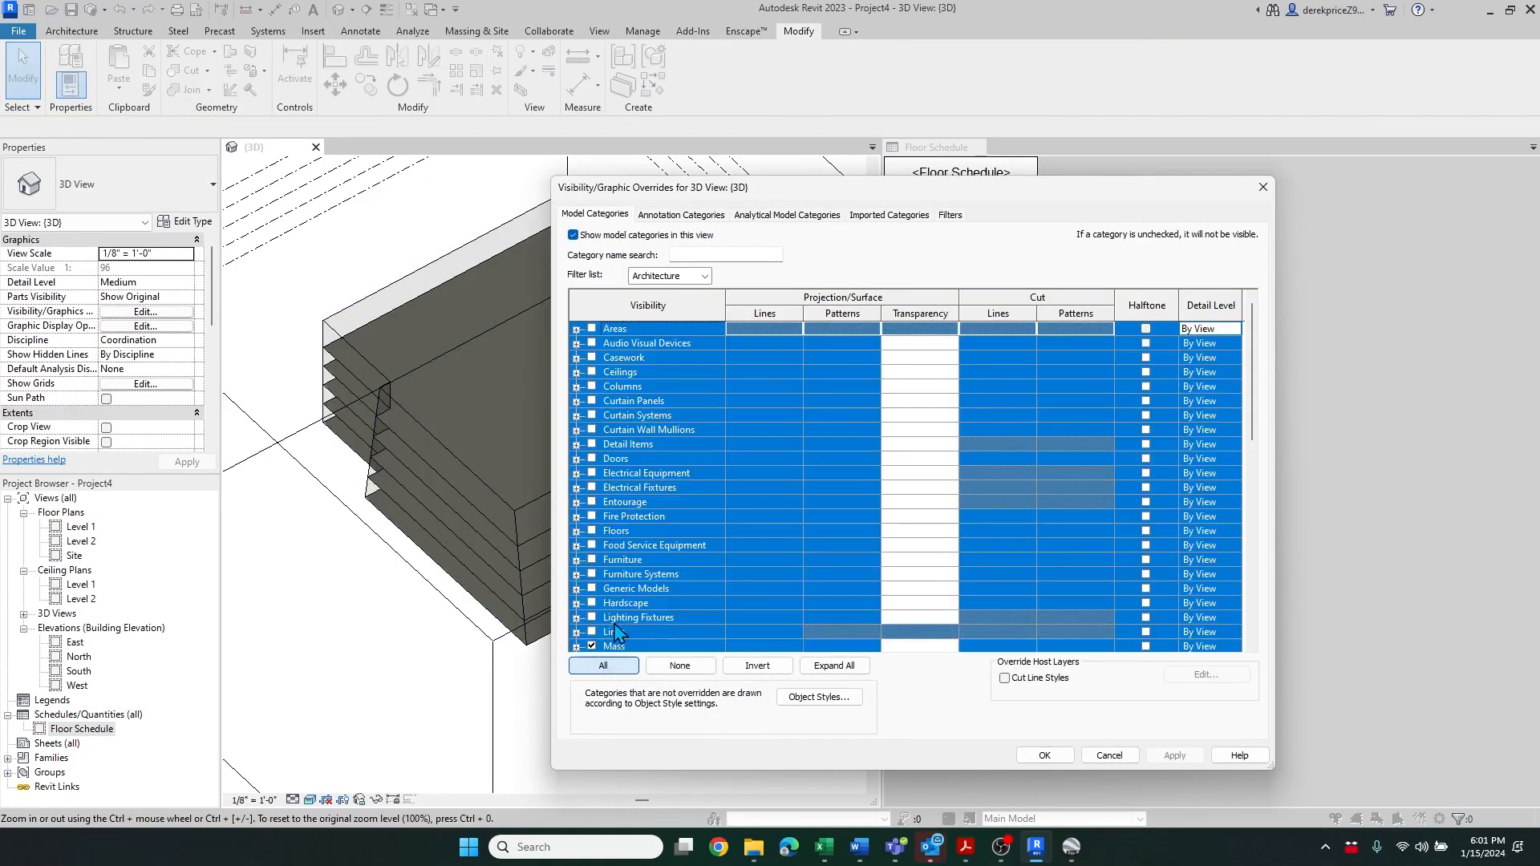
pyautogui.click(1109, 756)
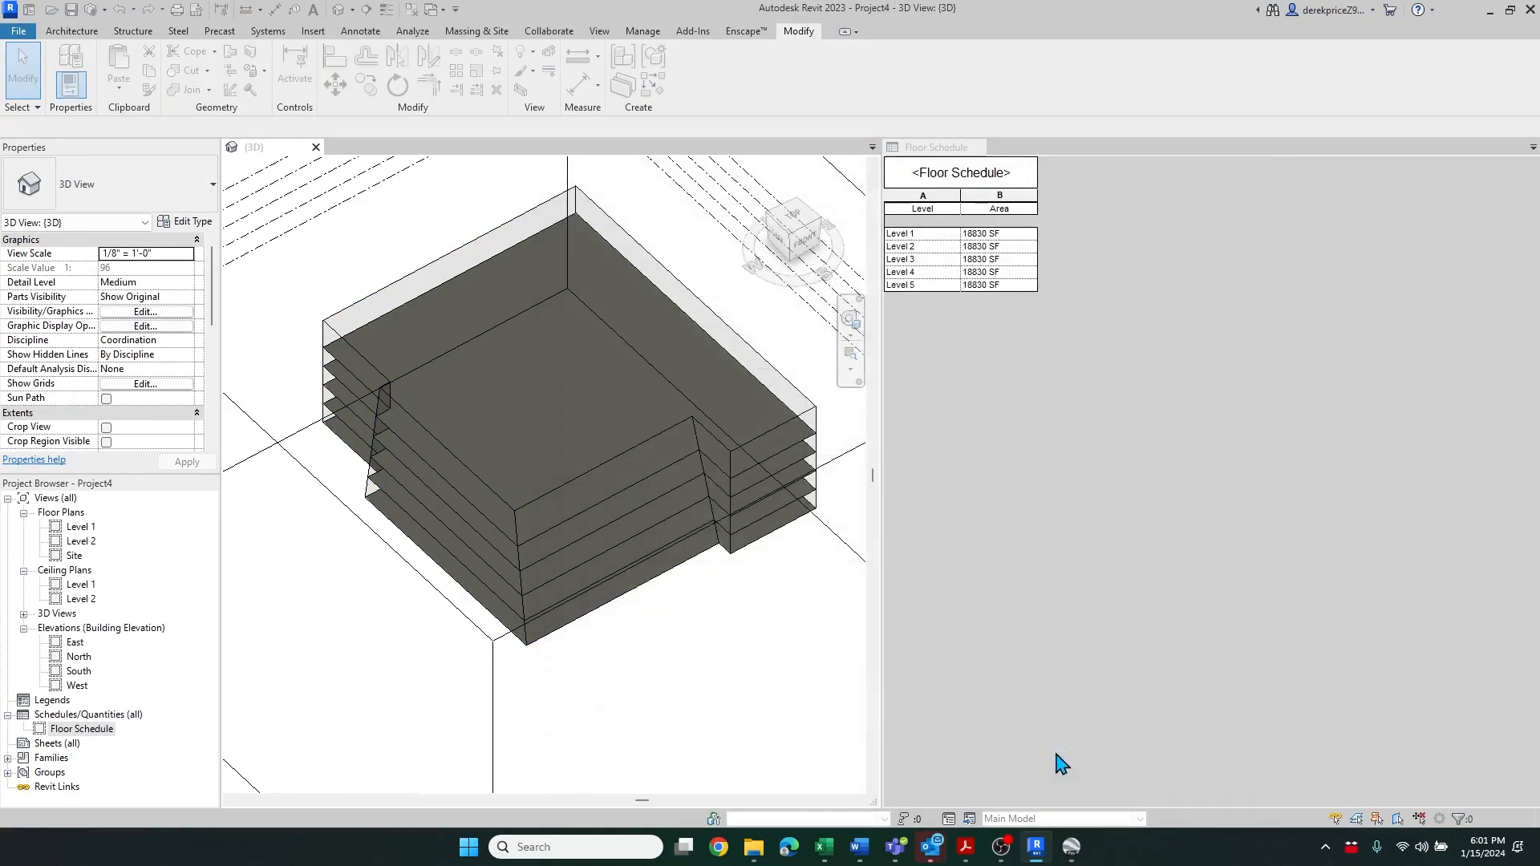
# Select the curtain system and update it to the reshaped mass faces
pyautogui.click(654, 491)
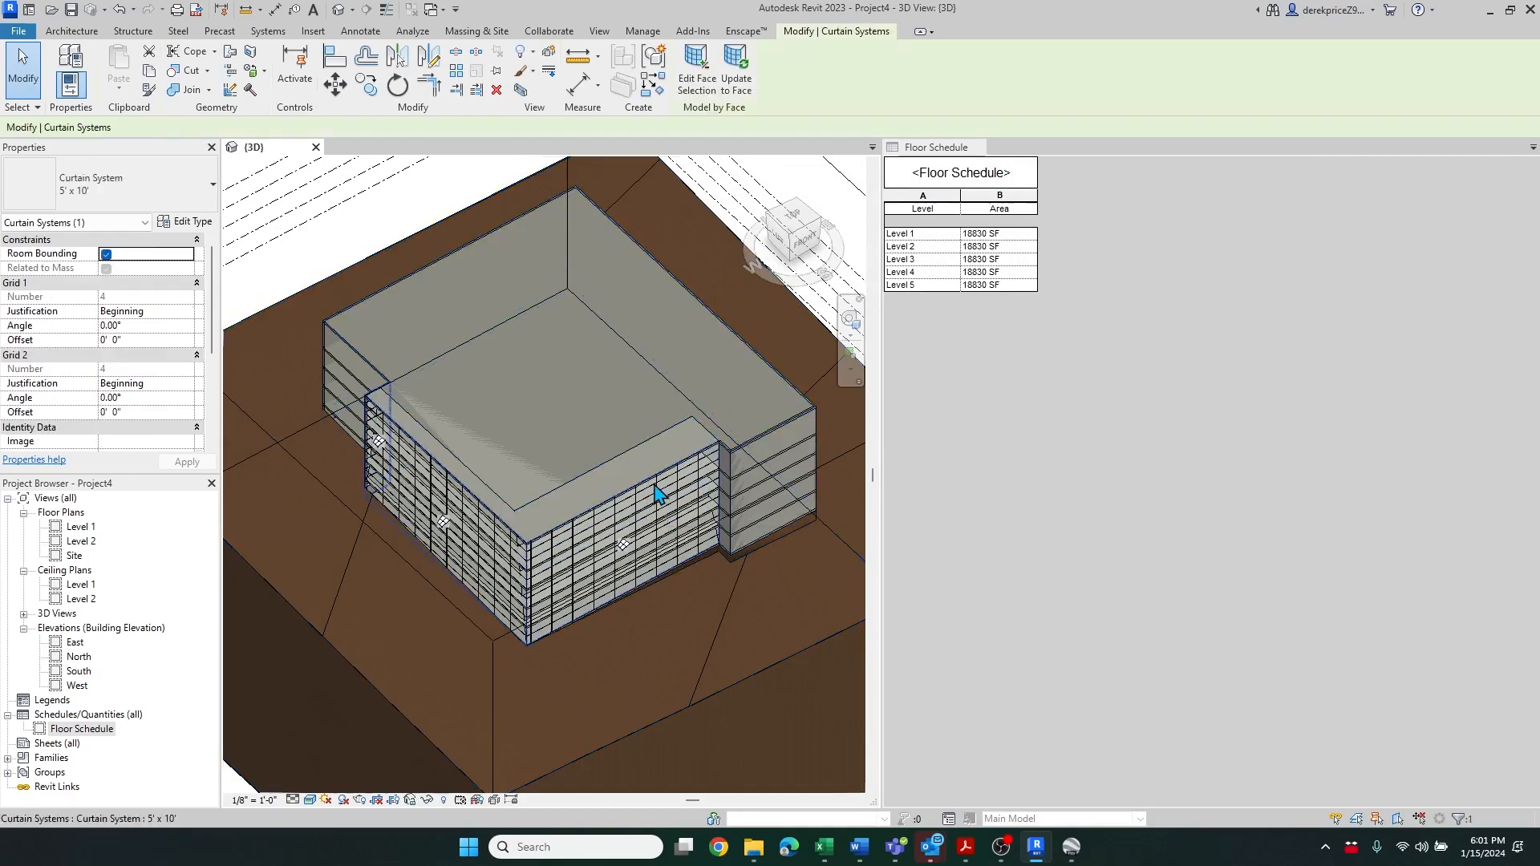
pyautogui.click(736, 80)
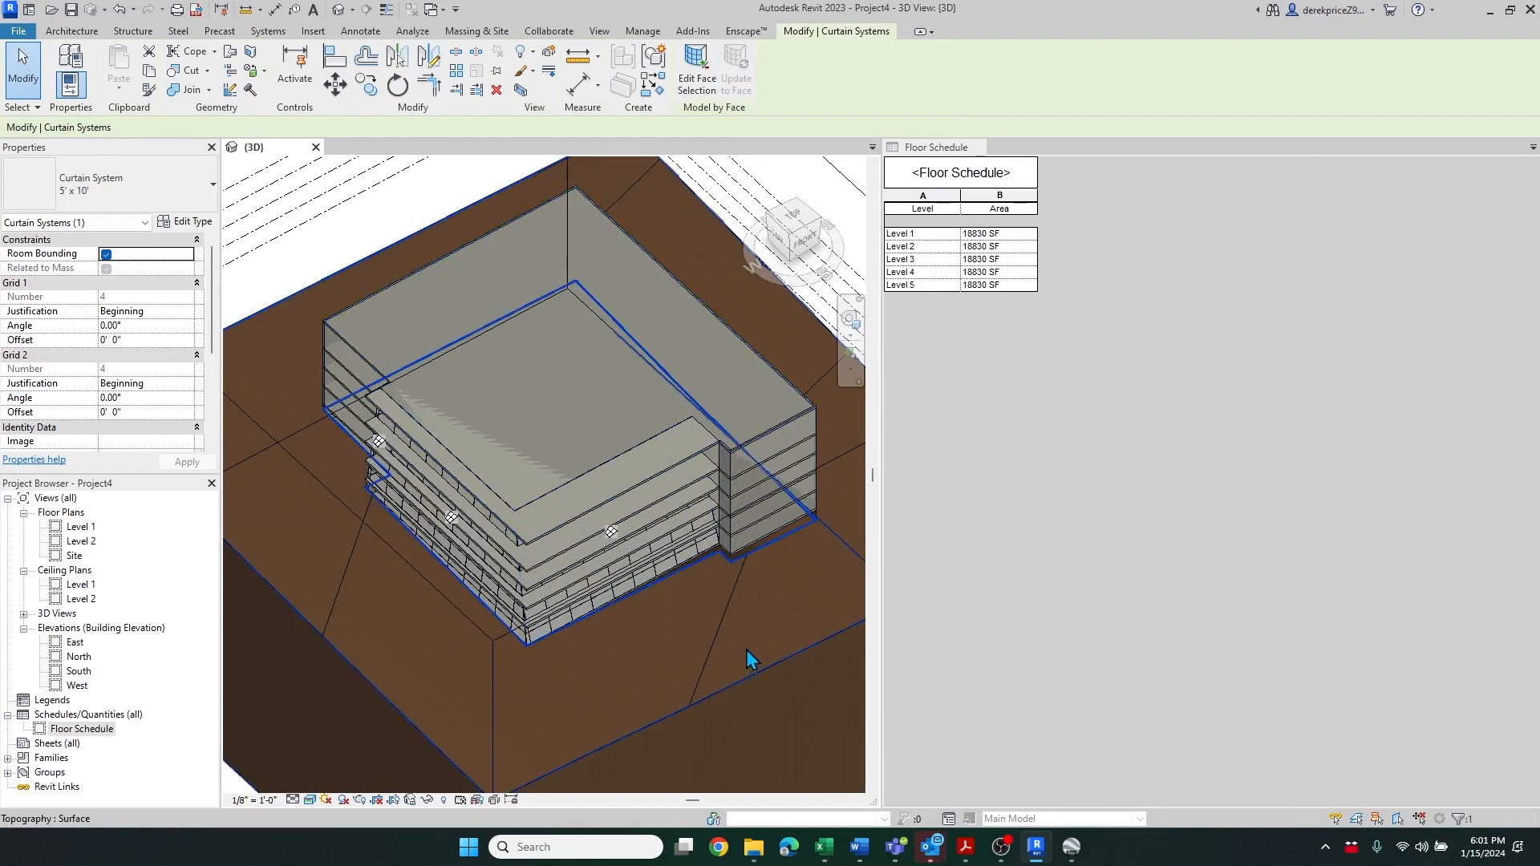
# Select everything, filter the selection to floors only, and update the floors to the reshaped mass
pyautogui.scroll(-5, 670, 304)
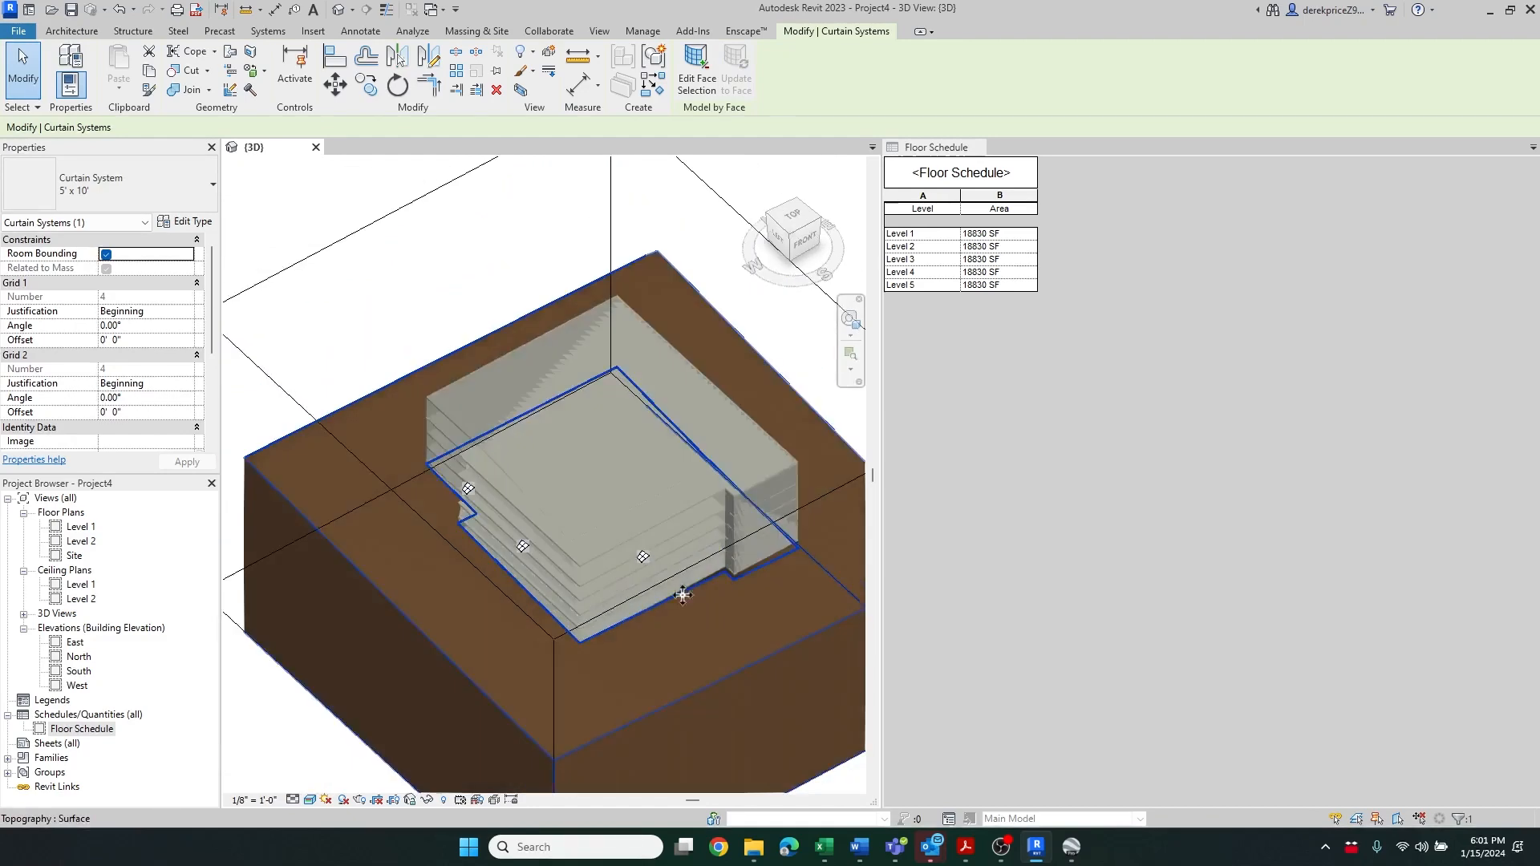
pyautogui.moveTo(453, 285); pyautogui.dragTo(818, 663)
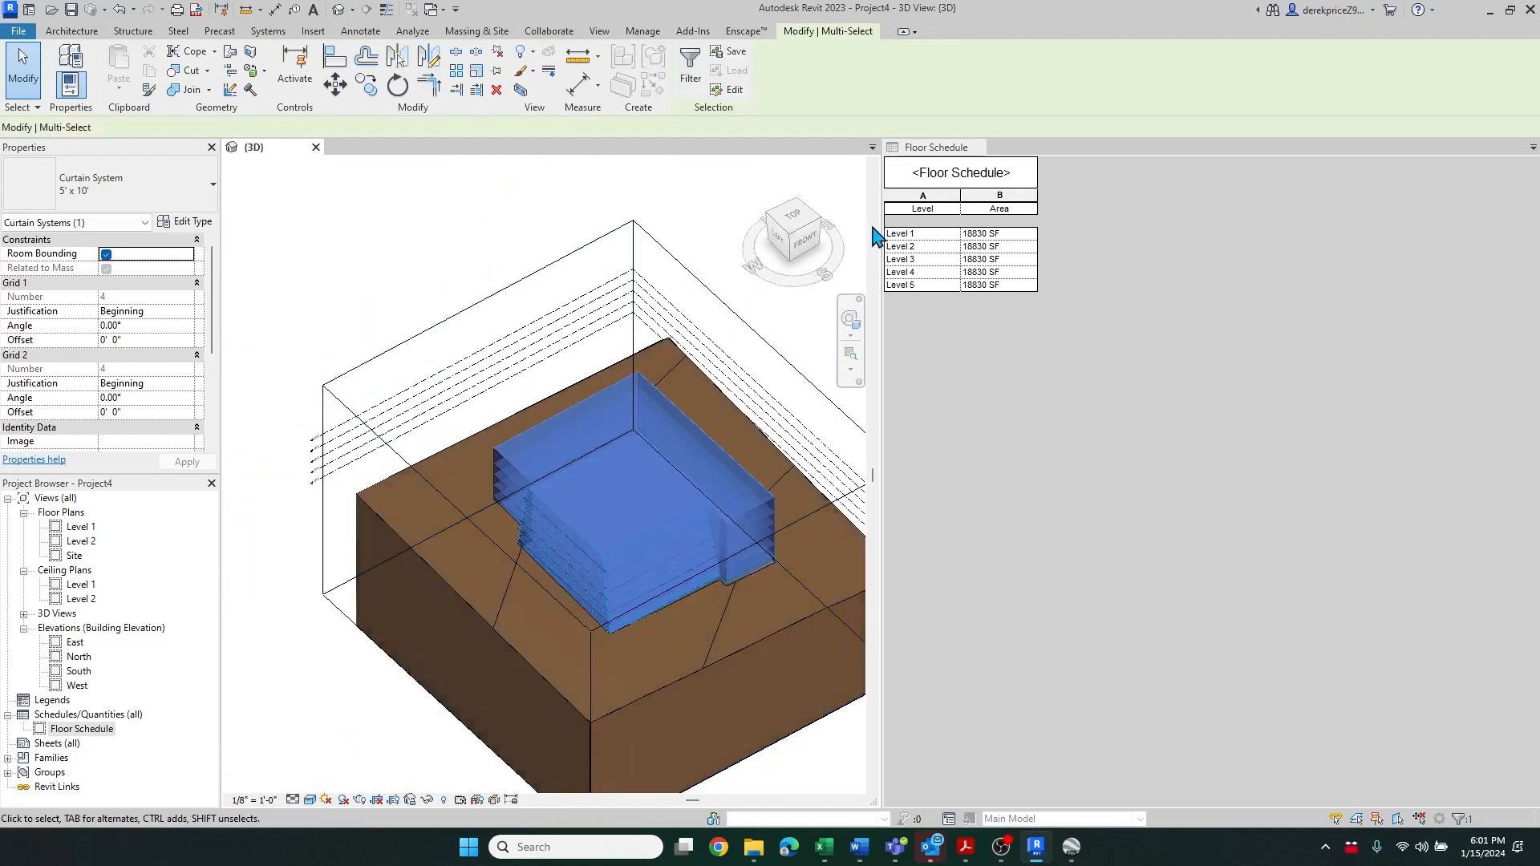
pyautogui.click(688, 68)
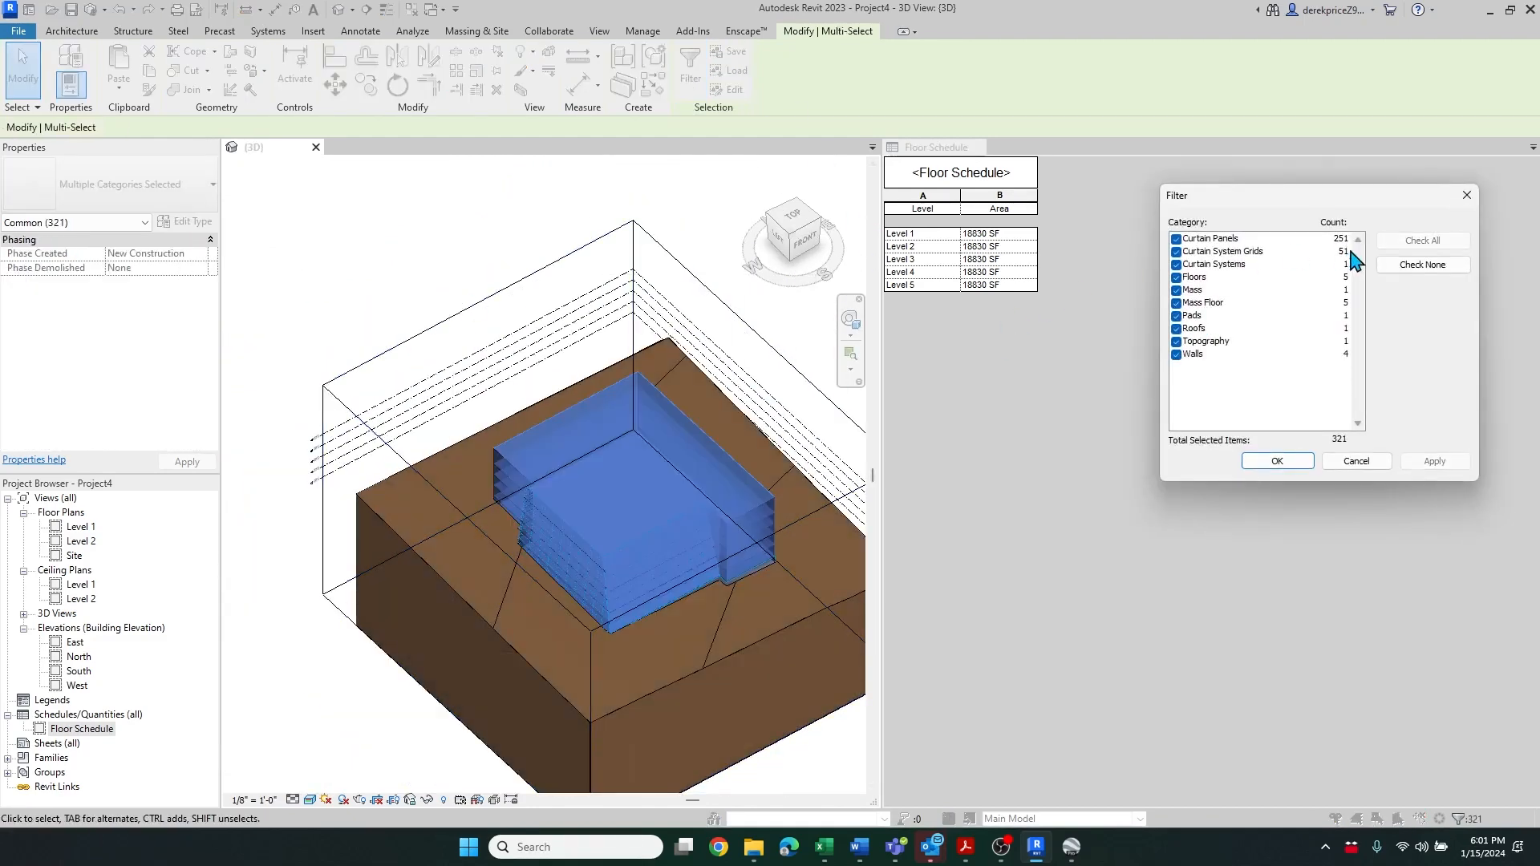
pyautogui.click(1422, 265)
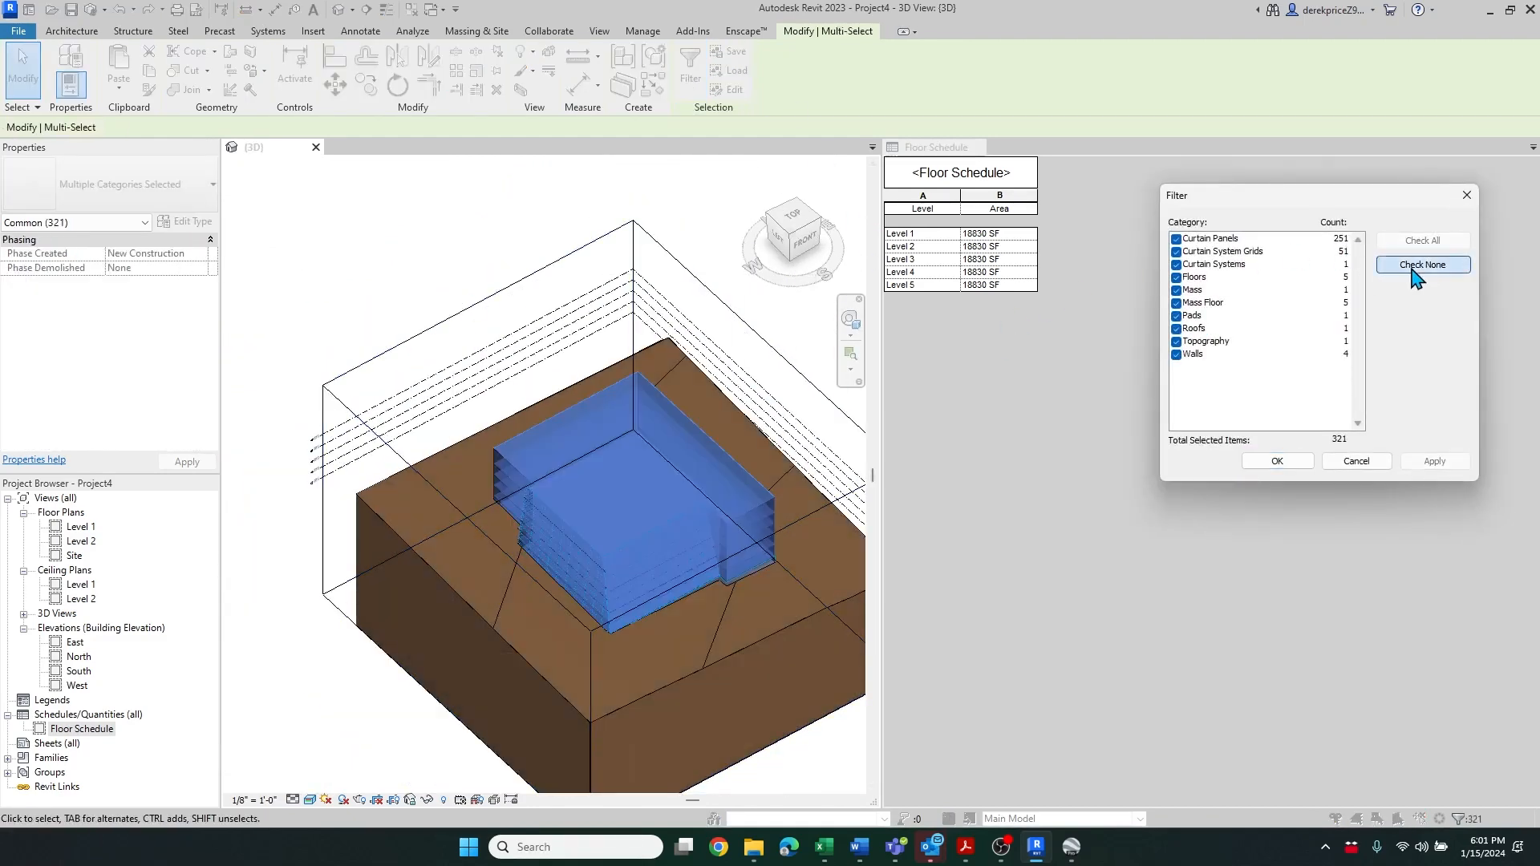
pyautogui.click(1177, 278)
pyautogui.click(1278, 461)
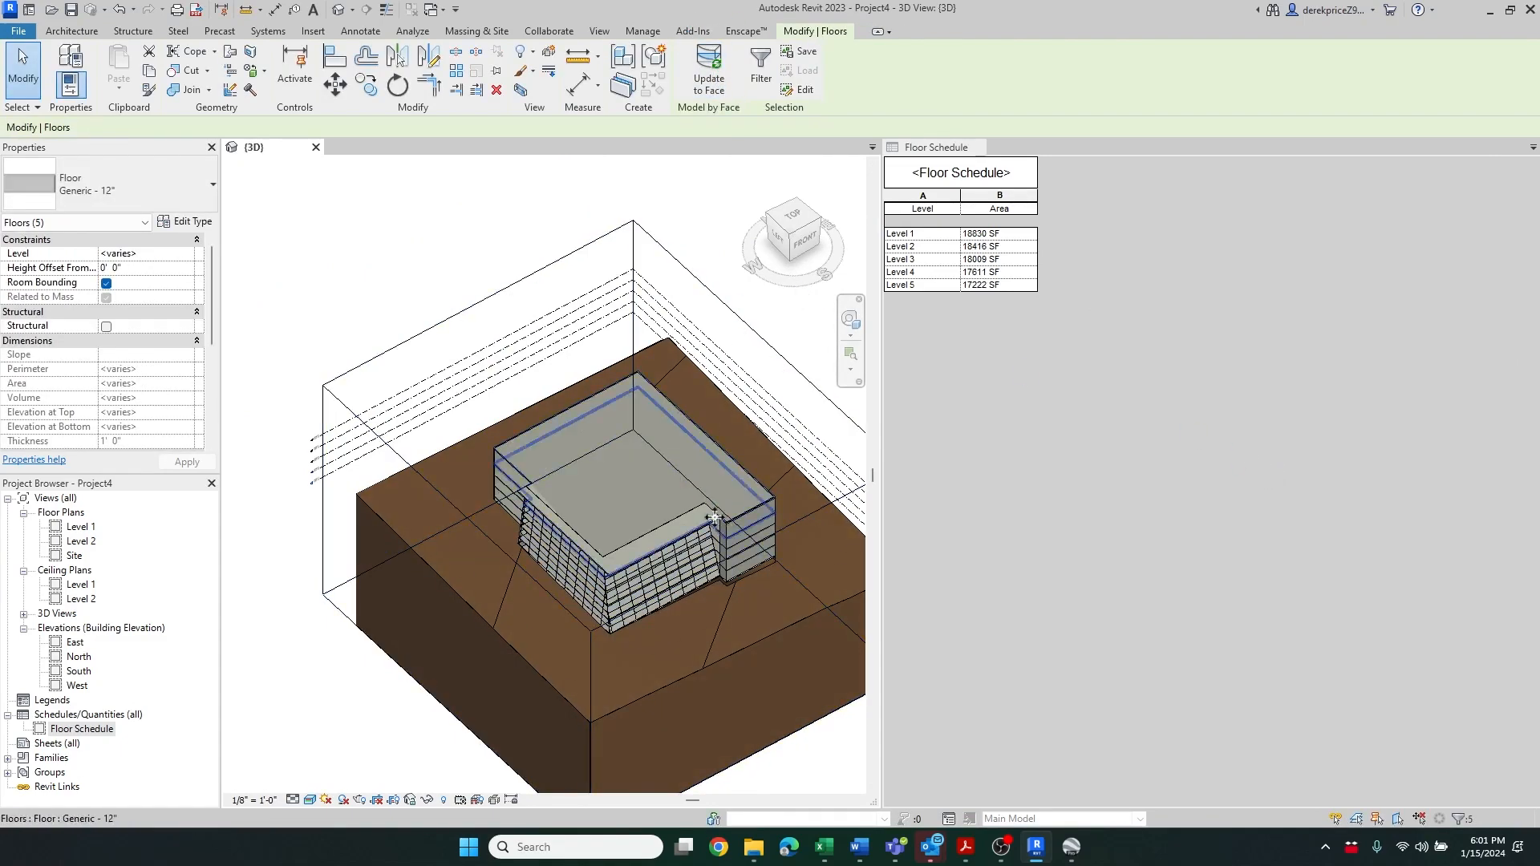
# Select the roof and orbit around the reshaped building to inspect its walls, floors and roof
pyautogui.click(715, 425)
pyautogui.scroll(2, 773, 634)
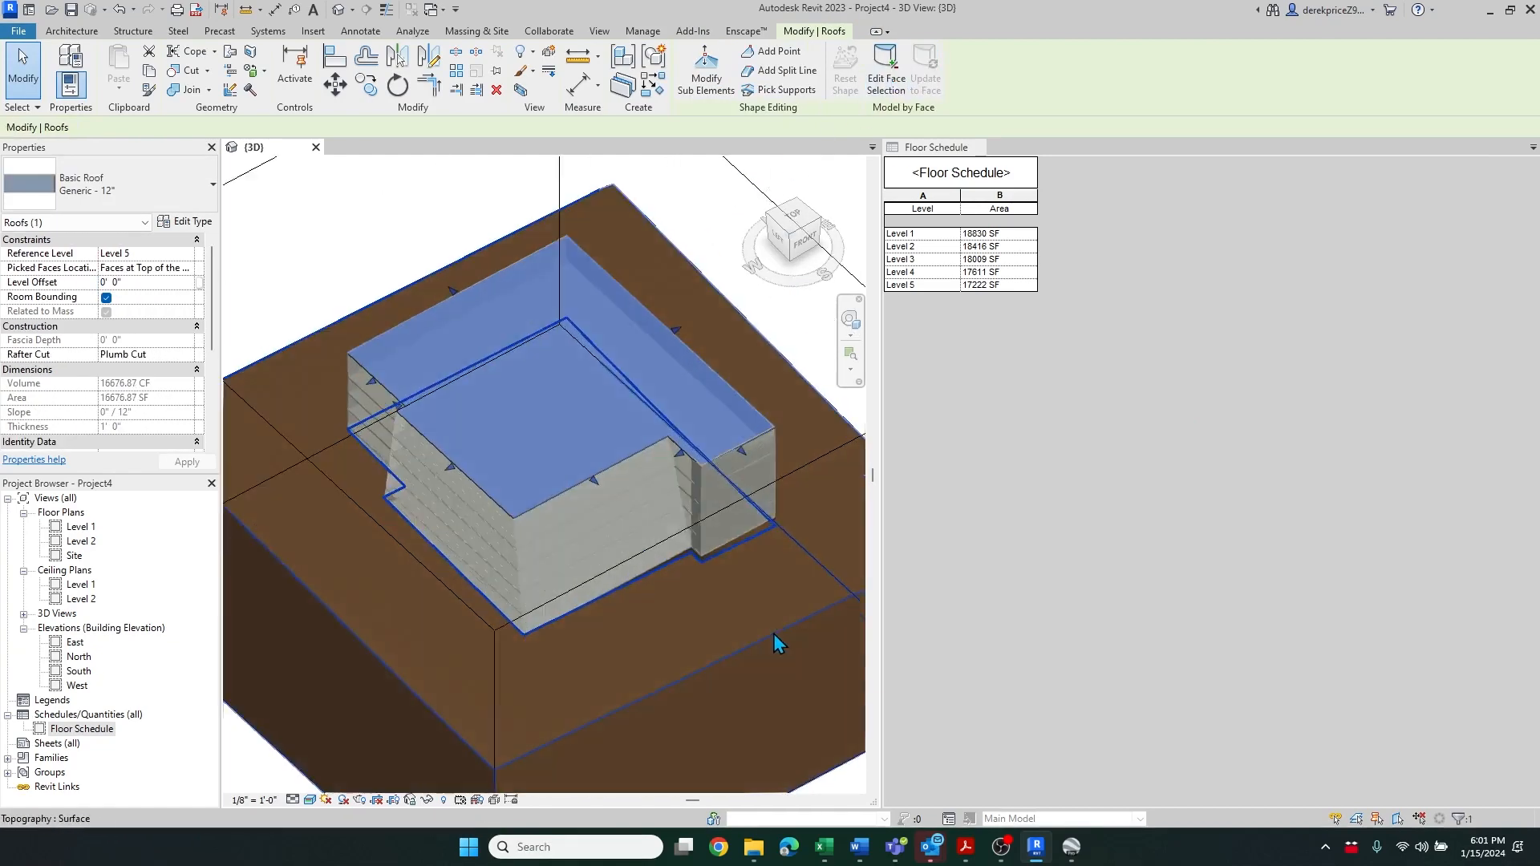
pyautogui.press('Escape')
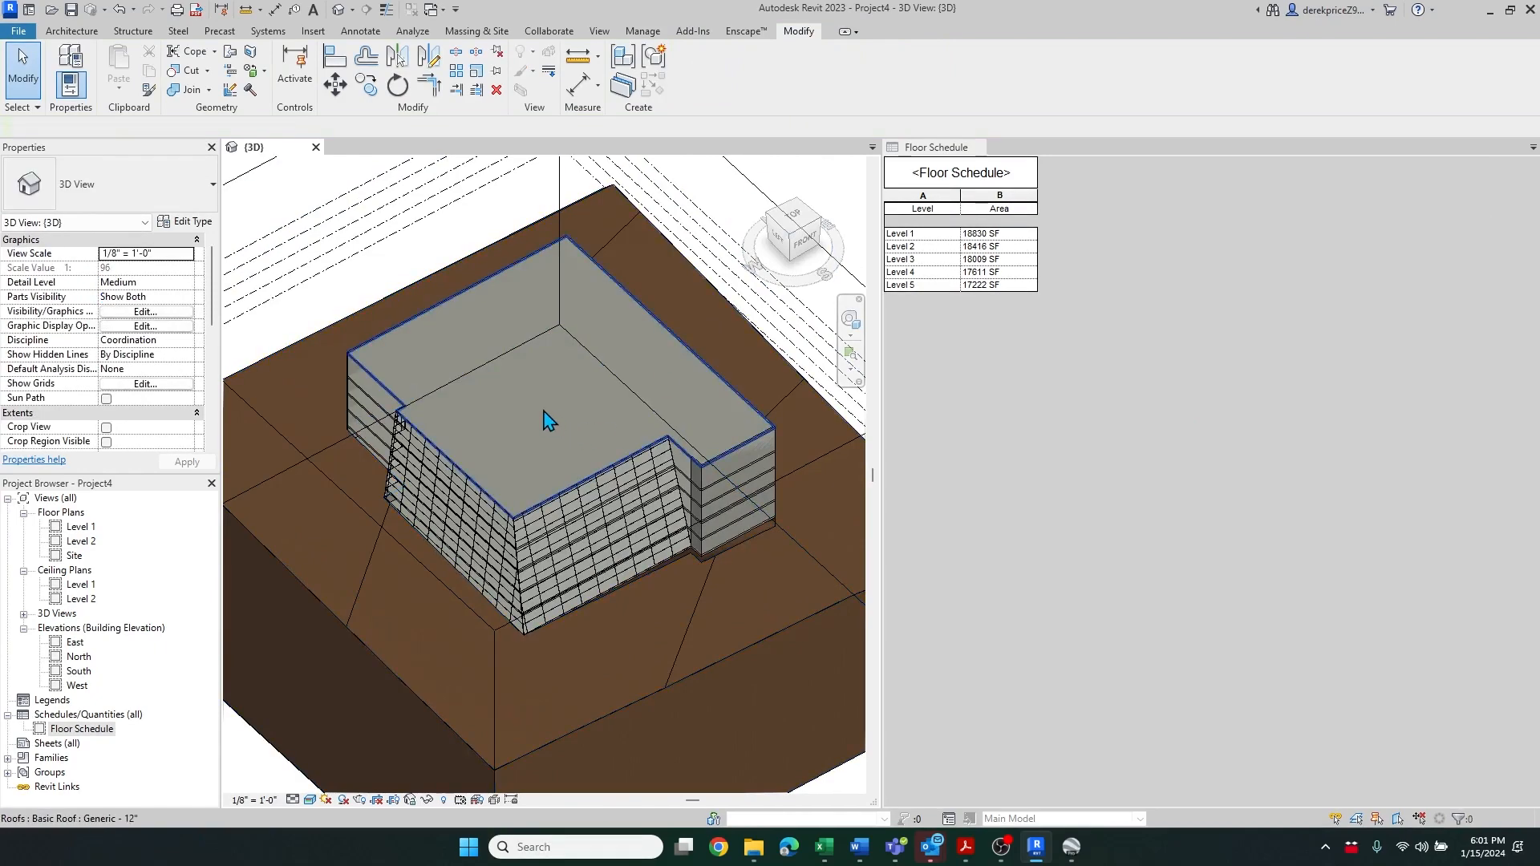
pyautogui.scroll(-2, 545, 419)
pyautogui.keyDown('shift'); pyautogui.moveTo(598, 608); pyautogui.dragTo(514, 537, button='middle'); pyautogui.keyUp('shift')
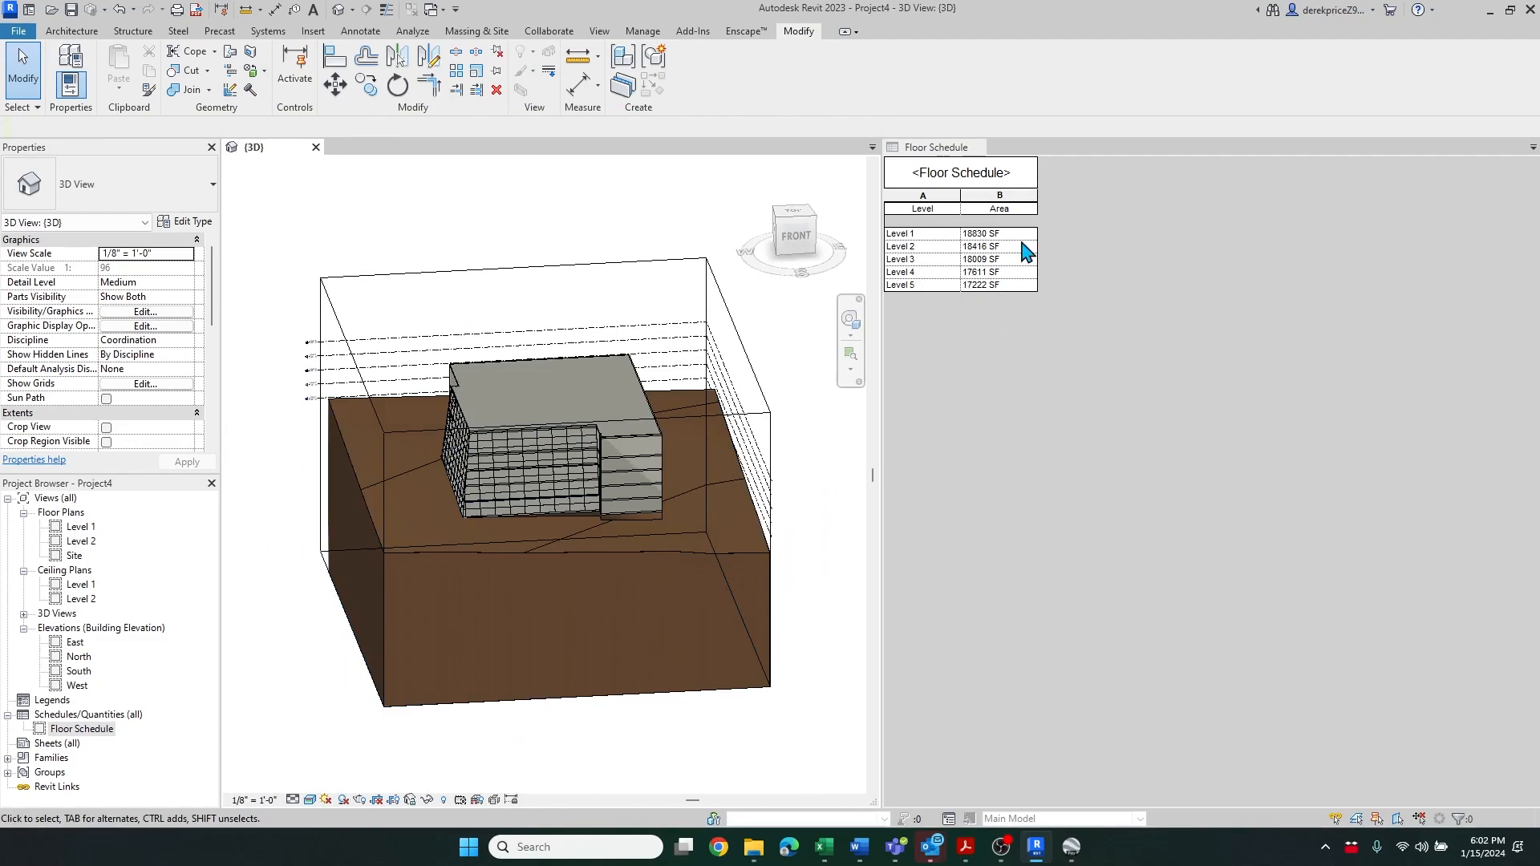
pyautogui.keyDown('shift'); pyautogui.moveTo(691, 482); pyautogui.dragTo(758, 575, button='middle'); pyautogui.keyUp('shift')
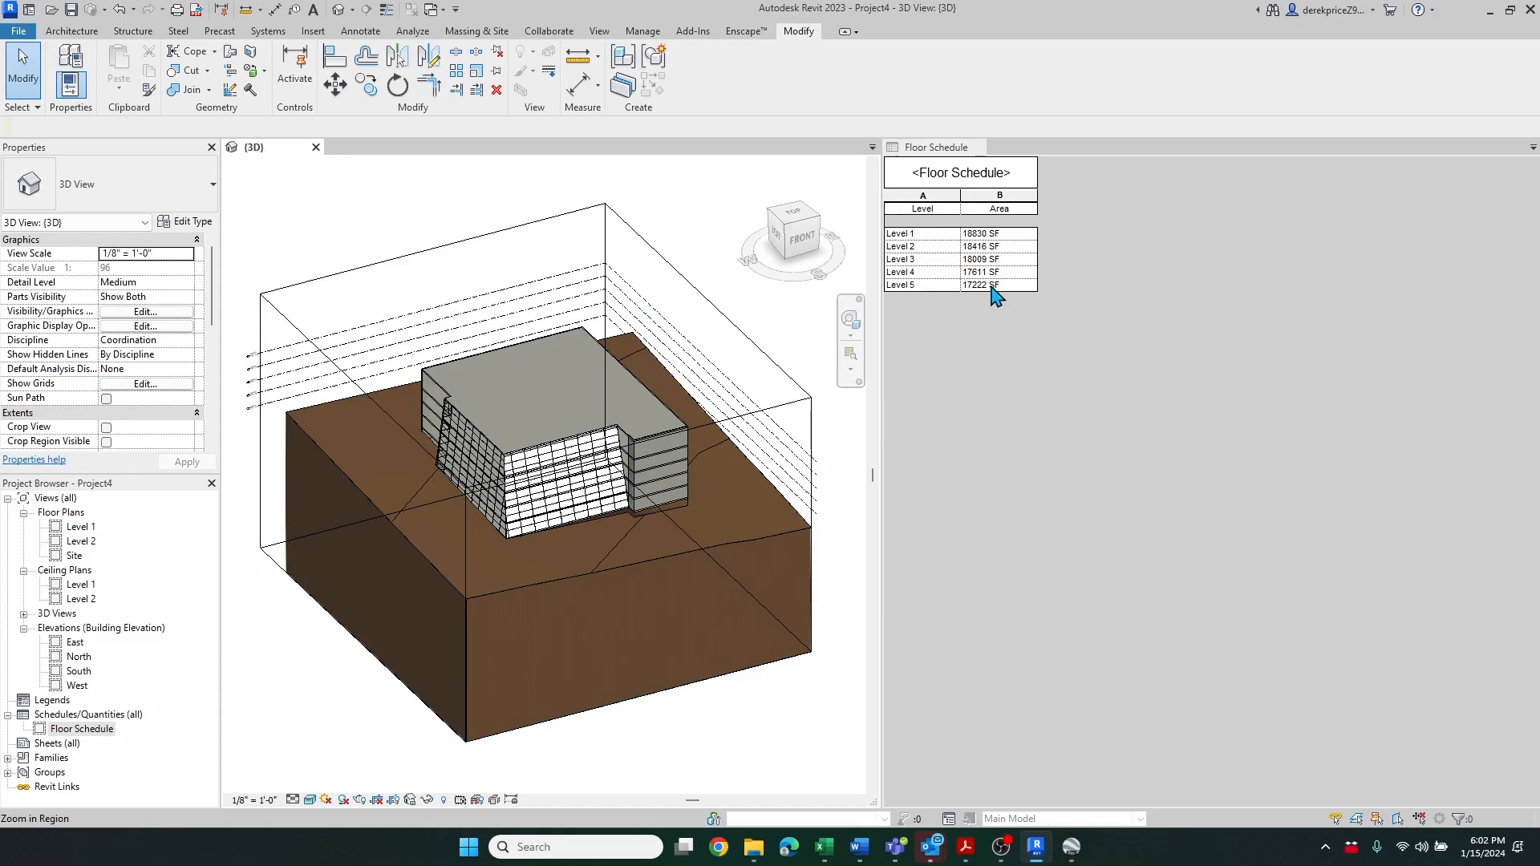
pyautogui.keyDown('shift'); pyautogui.moveTo(808, 482); pyautogui.dragTo(698, 560, button='middle'); pyautogui.keyUp('shift')
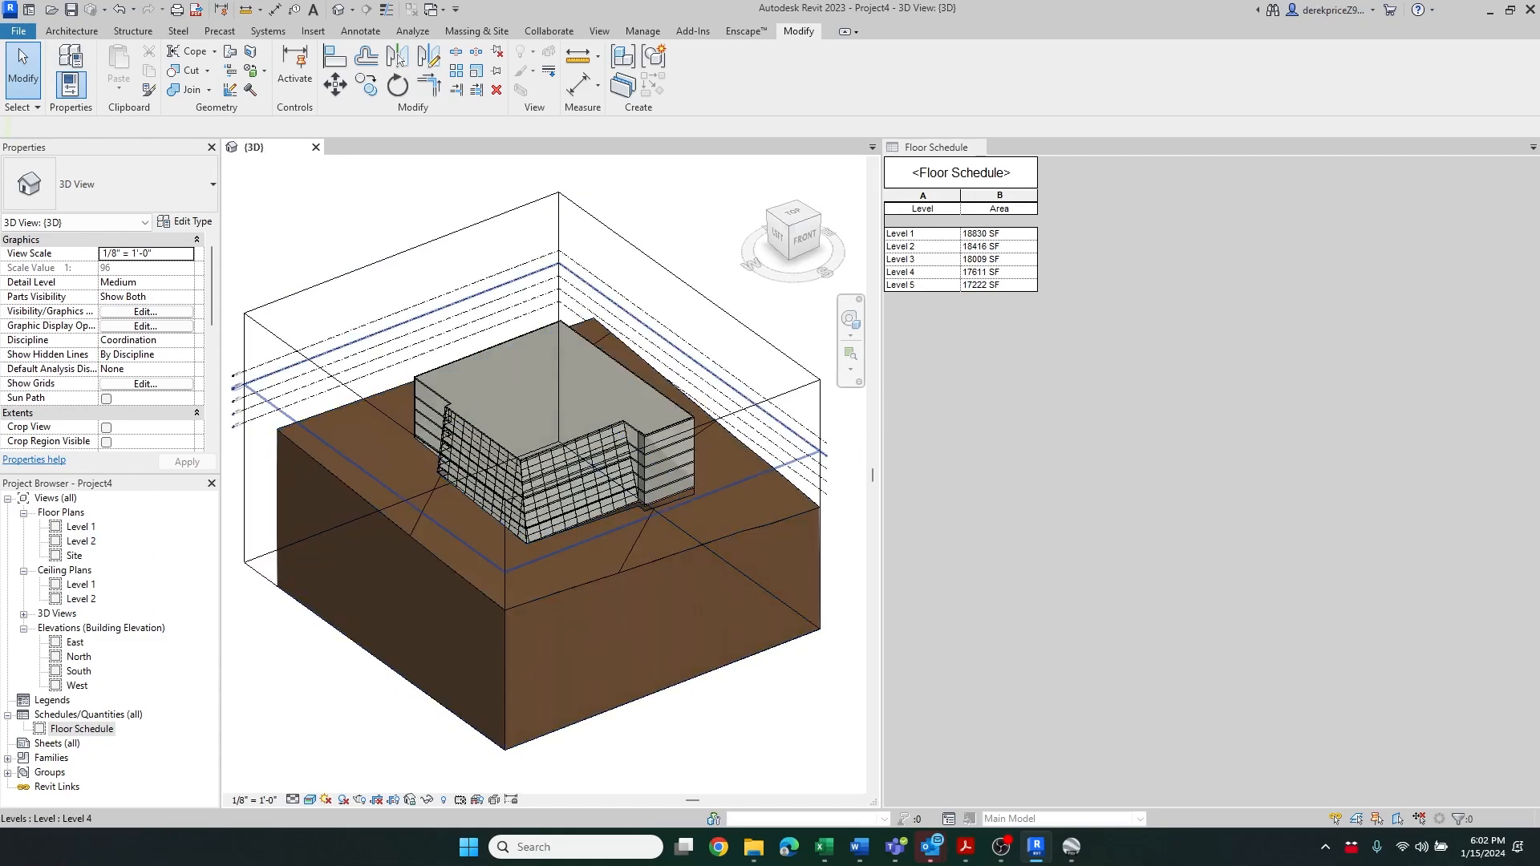